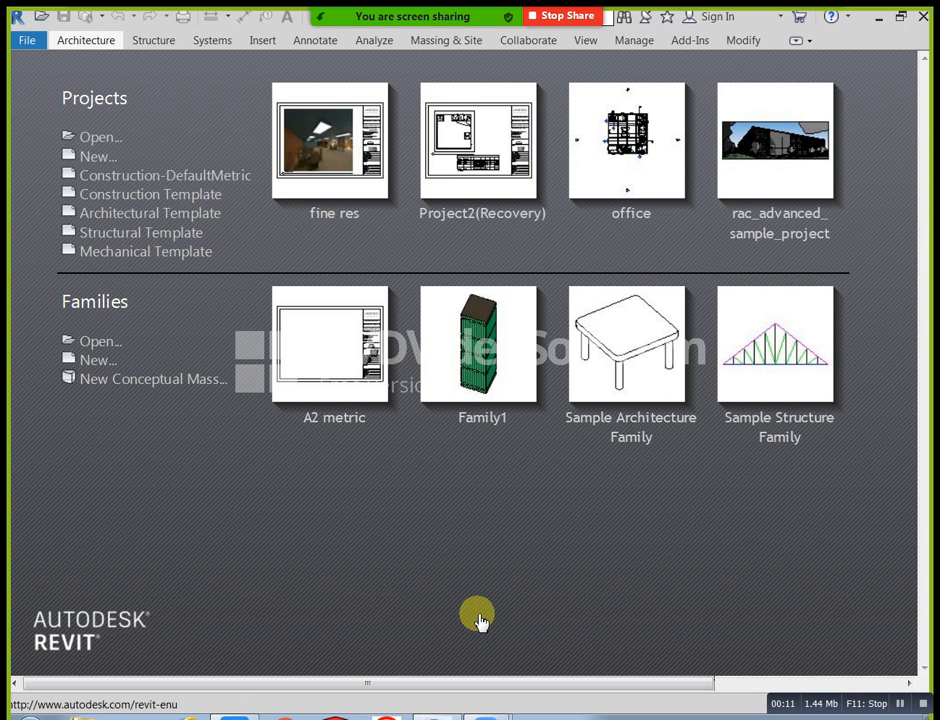
# - Create a new family from the Metric Generic Model template in the English template folder
pyautogui.click(95, 363)
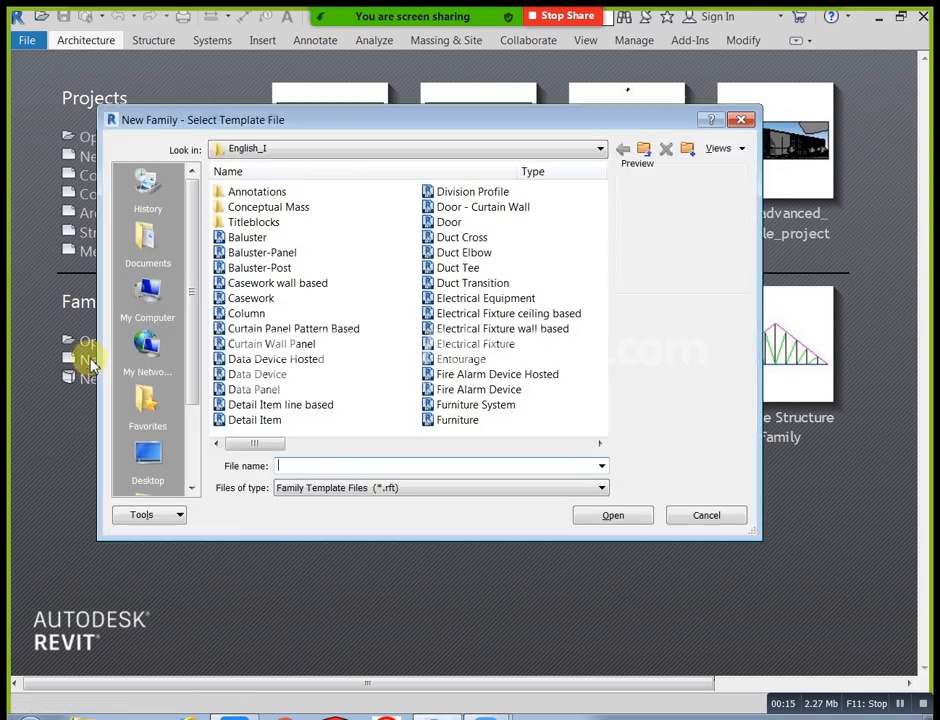
pyautogui.moveTo(254, 450); pyautogui.dragTo(407, 455)
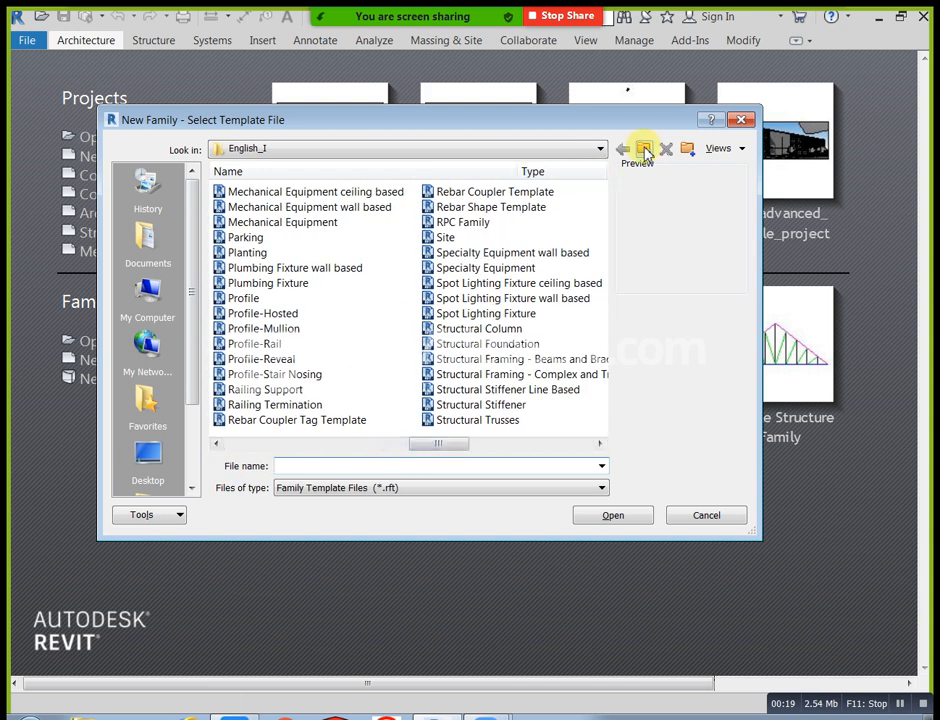
pyautogui.click(644, 149)
pyautogui.doubleClick(271, 225)
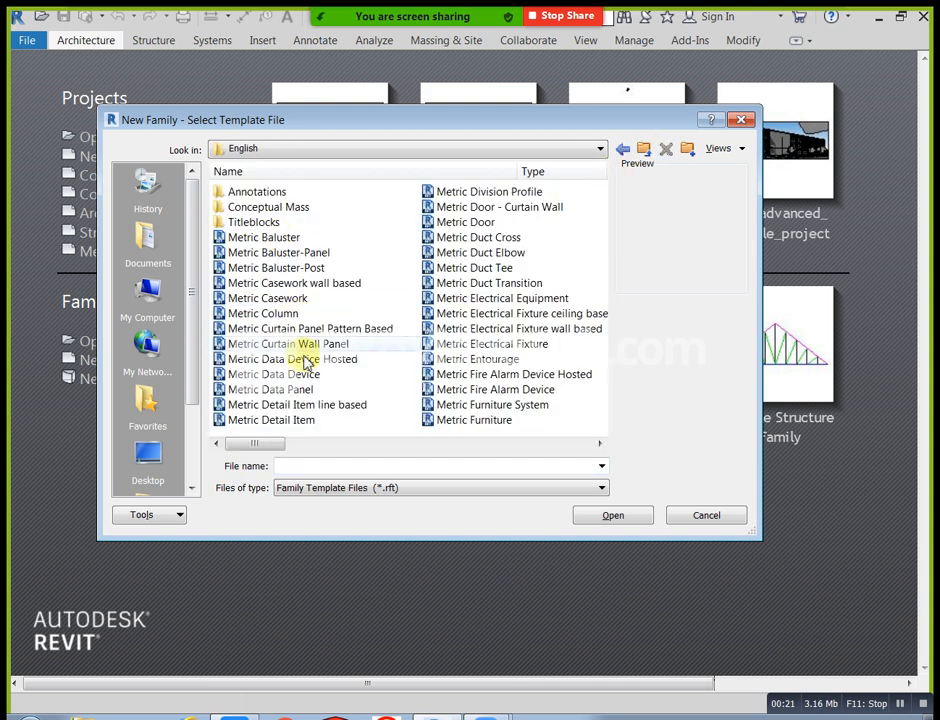
pyautogui.moveTo(277, 441); pyautogui.dragTo(345, 455)
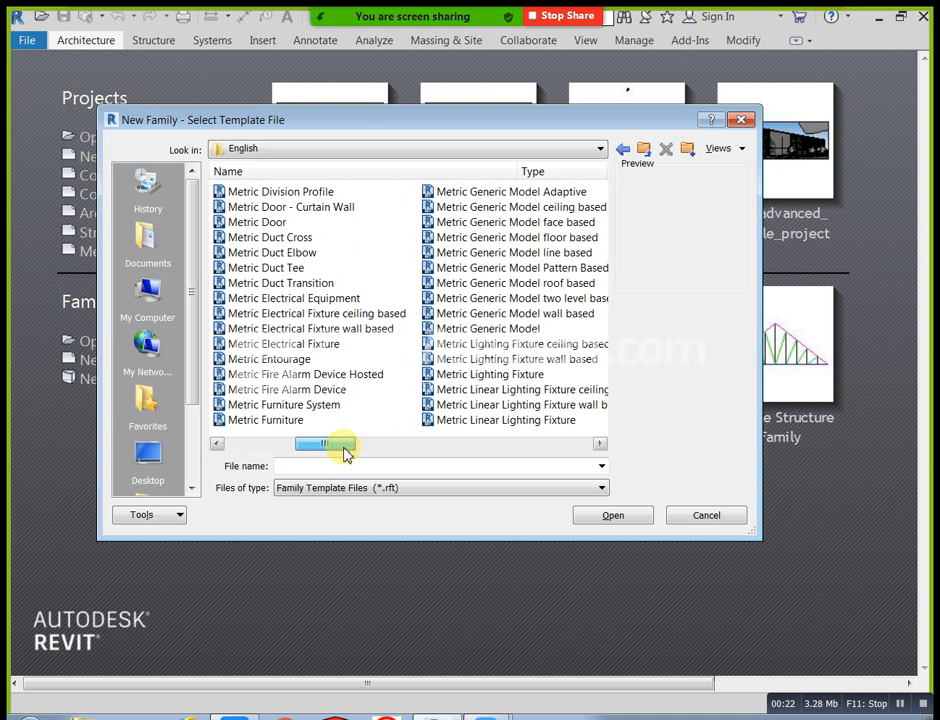
pyautogui.click(485, 328)
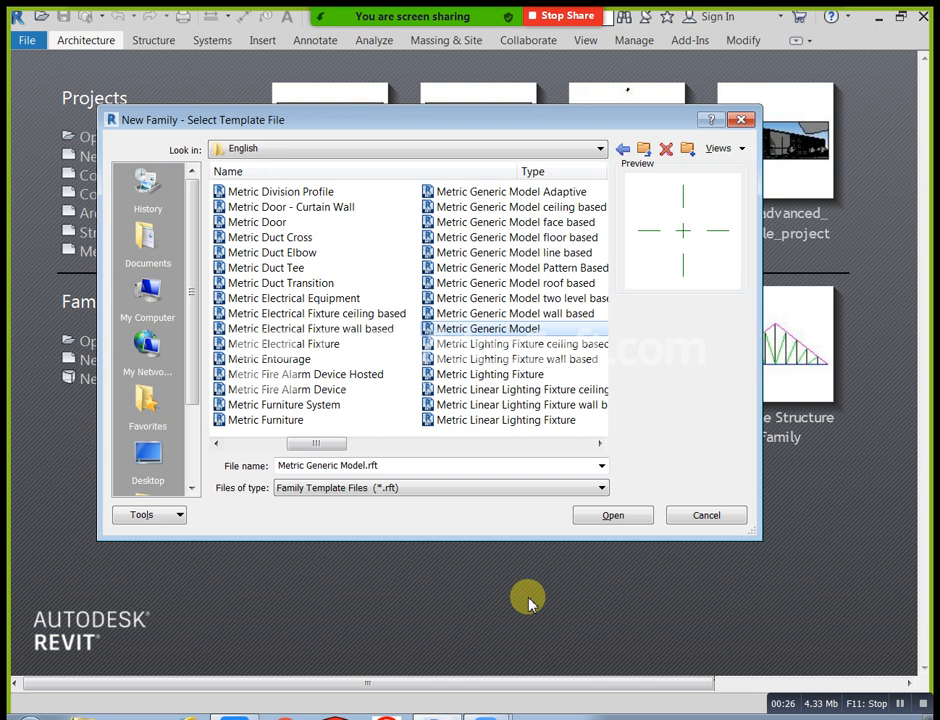
pyautogui.click(630, 520)
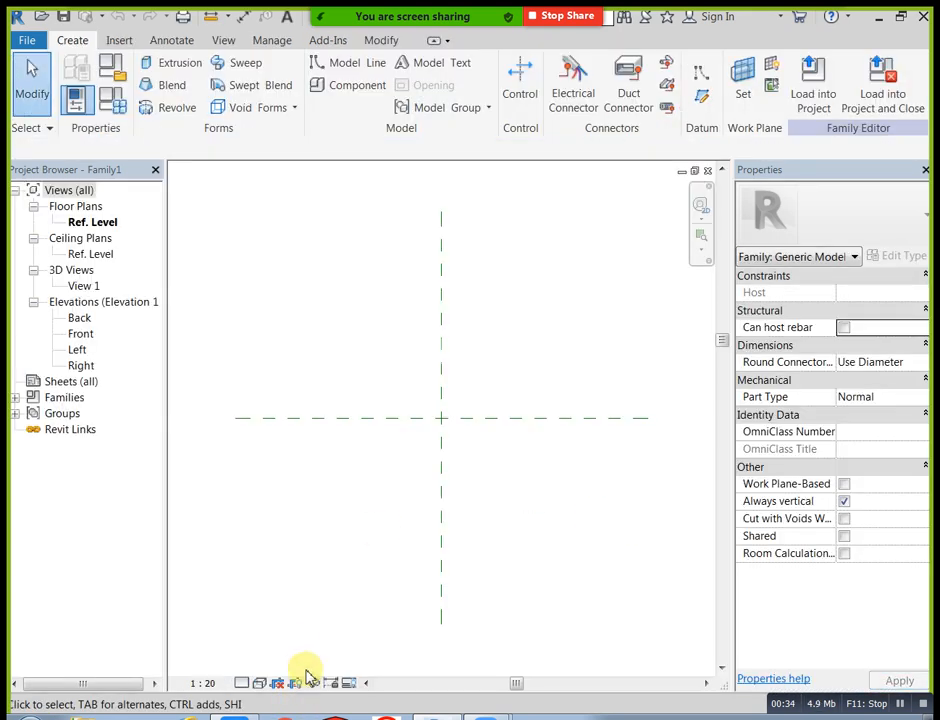
# - Set the Ref. Level view's detail level to Fine and choose its visual style
pyautogui.click(247, 682)
pyautogui.click(272, 661)
pyautogui.click(262, 683)
pyautogui.click(275, 574)
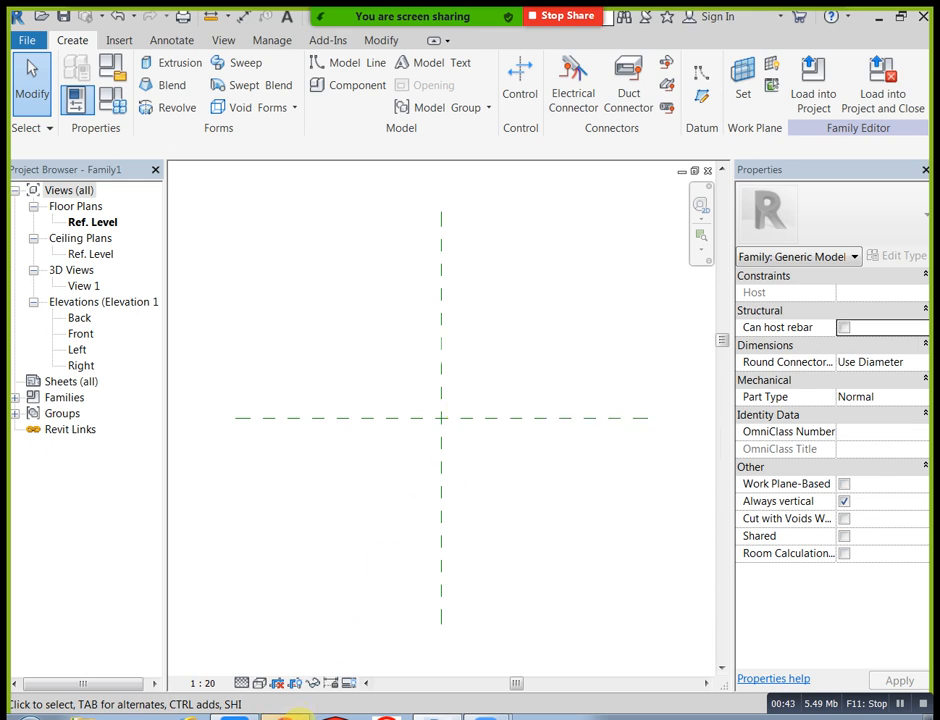
pyautogui.click(285, 716)
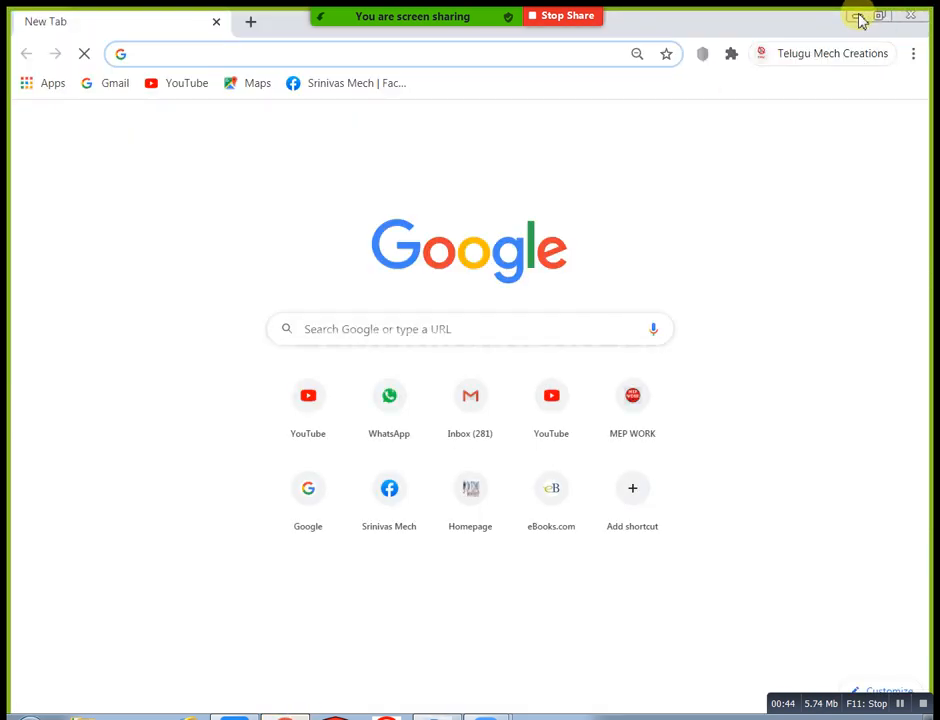
pyautogui.click(858, 17)
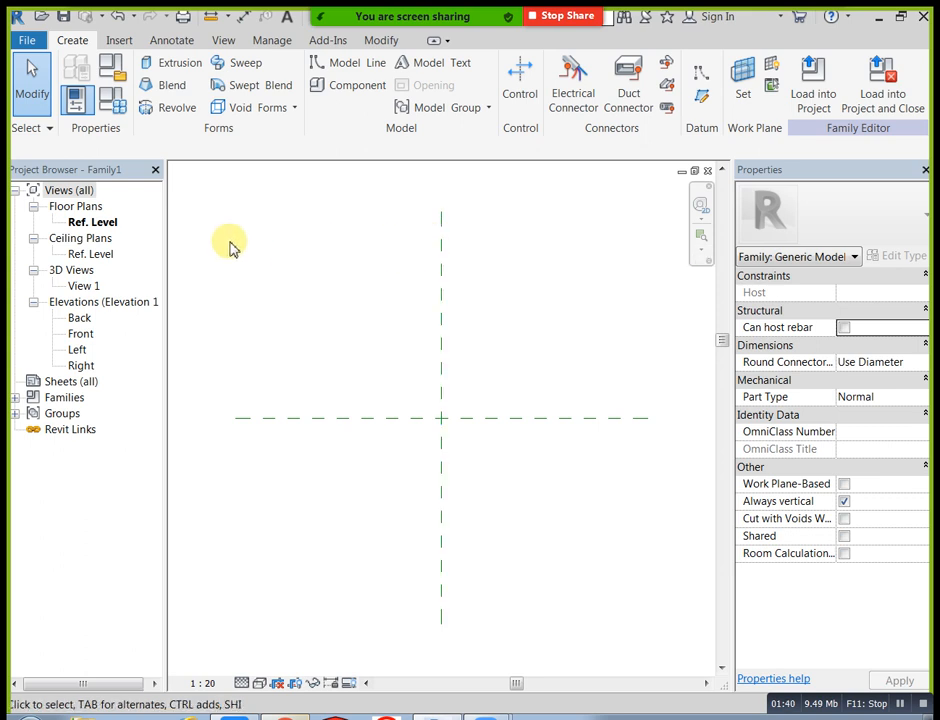
# - Start an extrusion on the Ref. Level plan and sketch a rectangle about 1580 by 1480 mm around the reference plane intersection
pyautogui.doubleClick(104, 222)
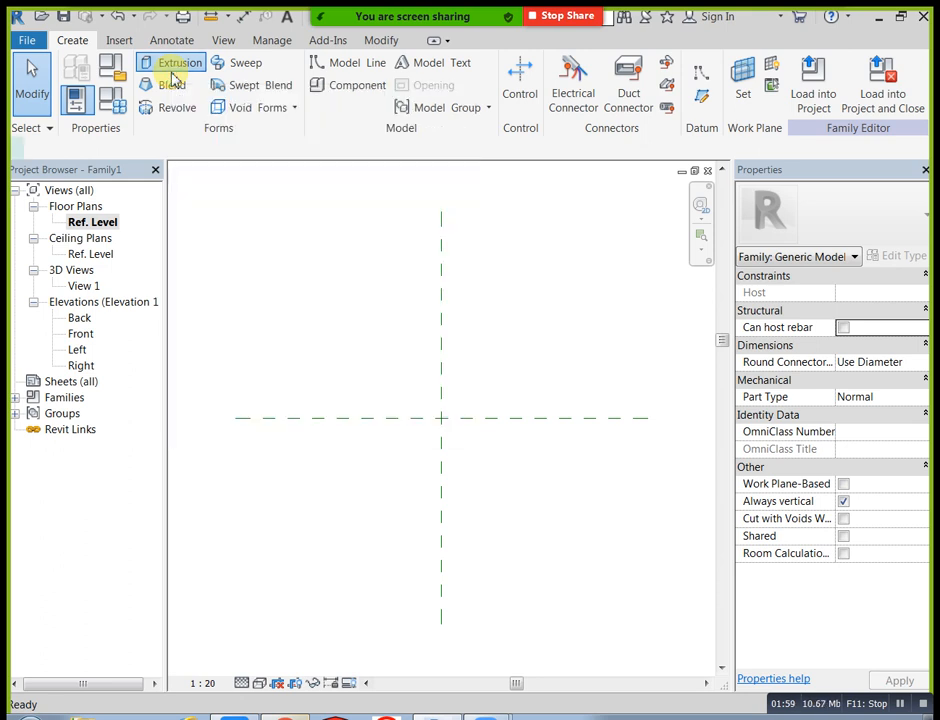
pyautogui.click(172, 76)
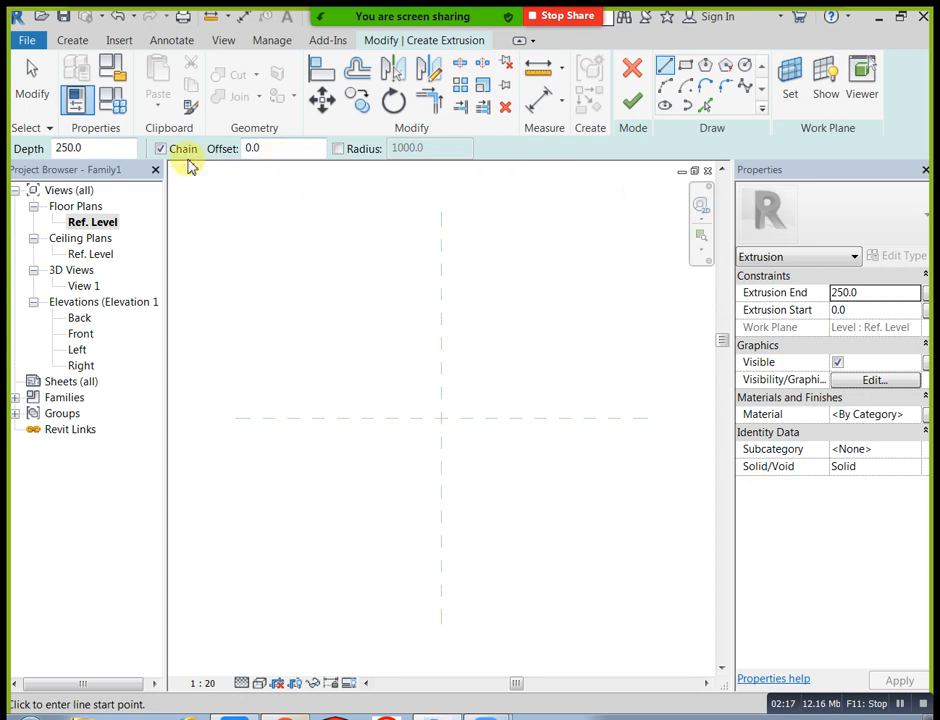
pyautogui.click(683, 67)
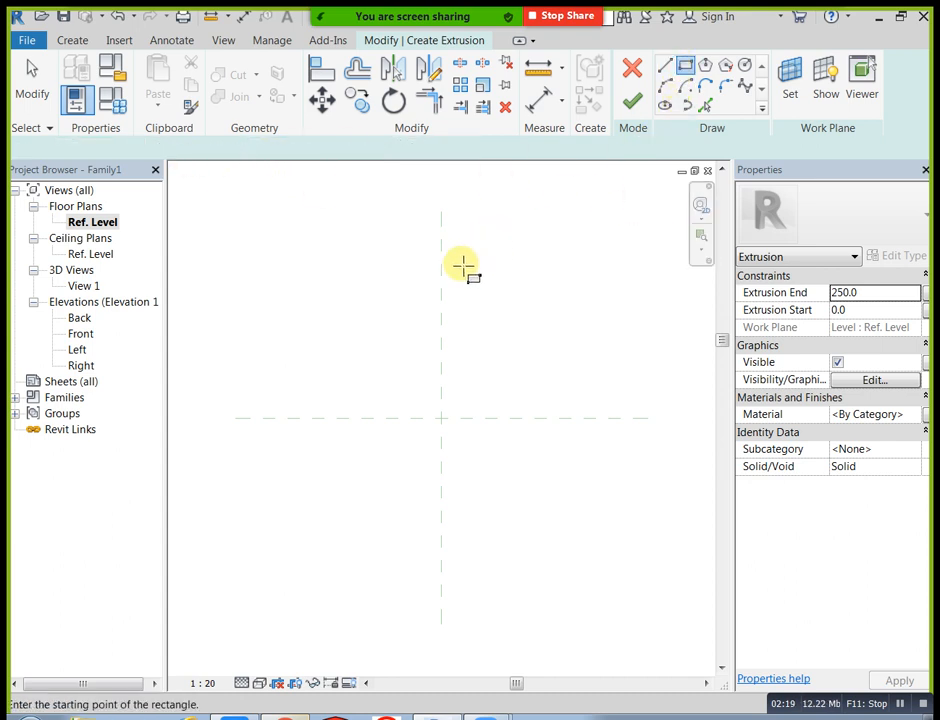
pyautogui.click(364, 318)
pyautogui.click(525, 494)
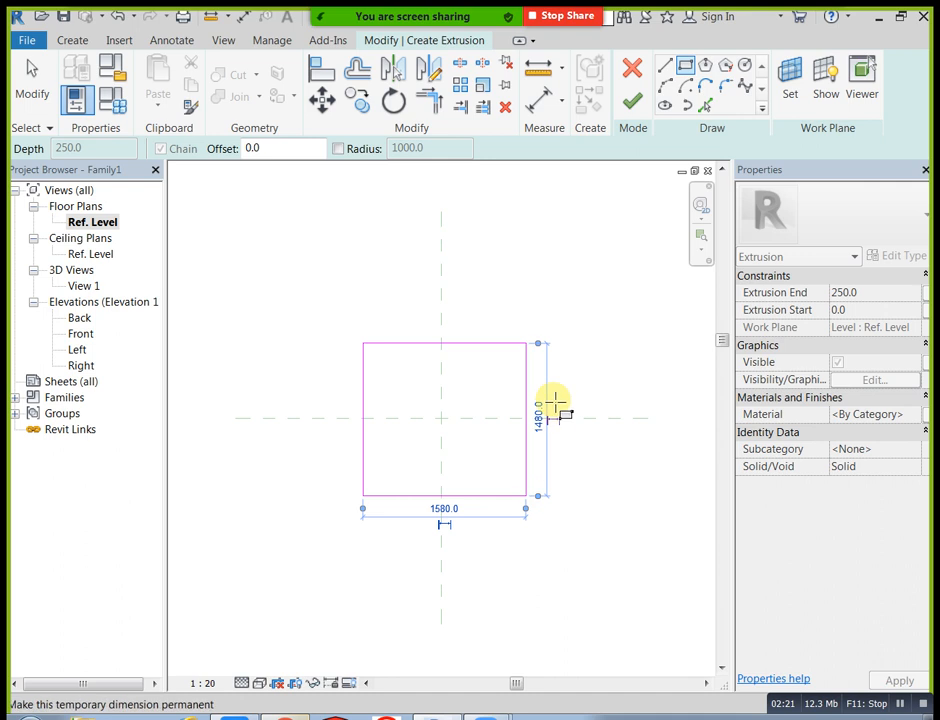
# - Sketch a second rectangle around the first one with a 50 mm outward offset
pyautogui.click(290, 150)
pyautogui.moveTo(290, 150); pyautogui.dragTo(204, 164)
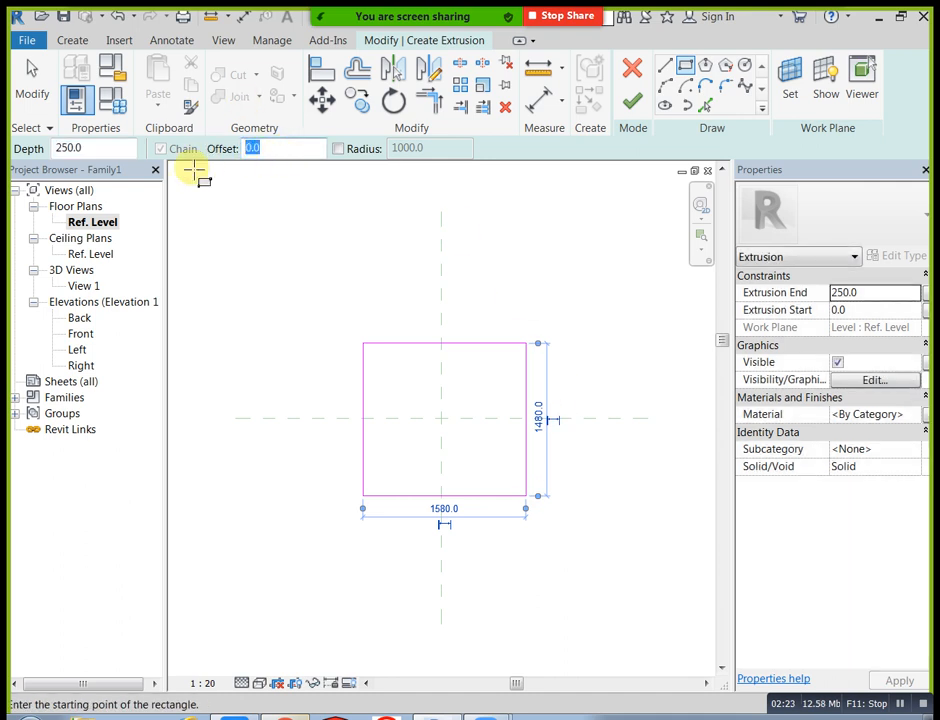
pyautogui.write('5')
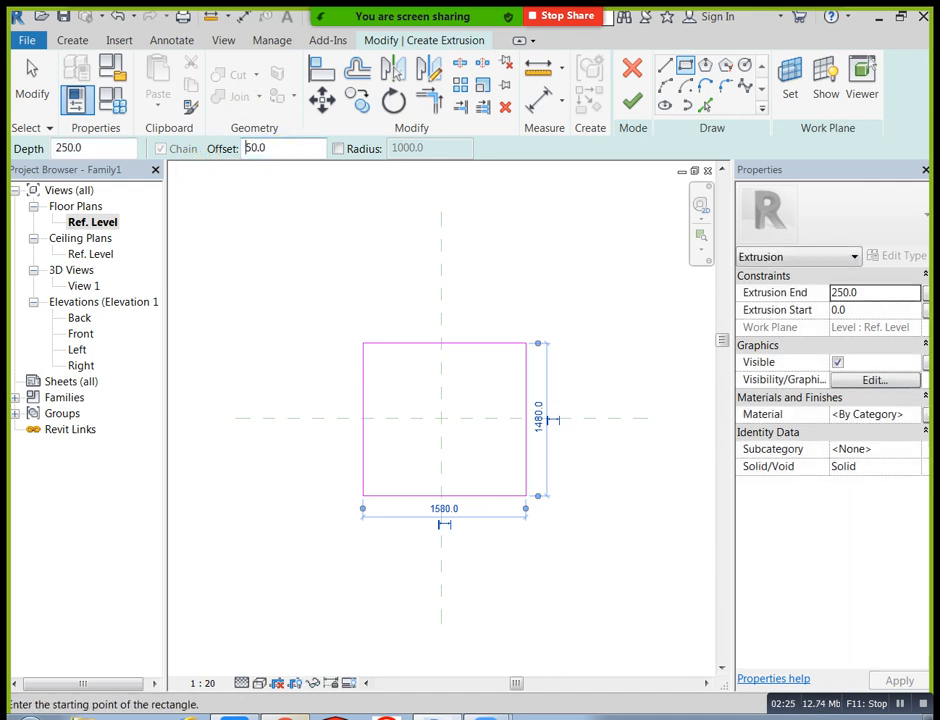
pyautogui.click(362, 338)
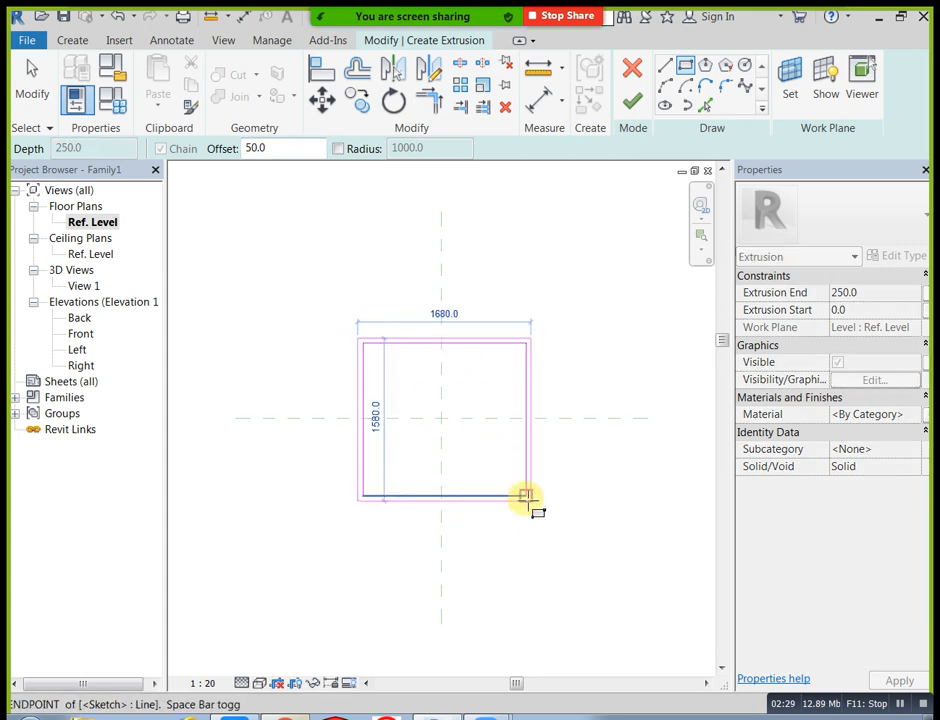
pyautogui.click(527, 497)
pyautogui.scroll(2, 367, 357)
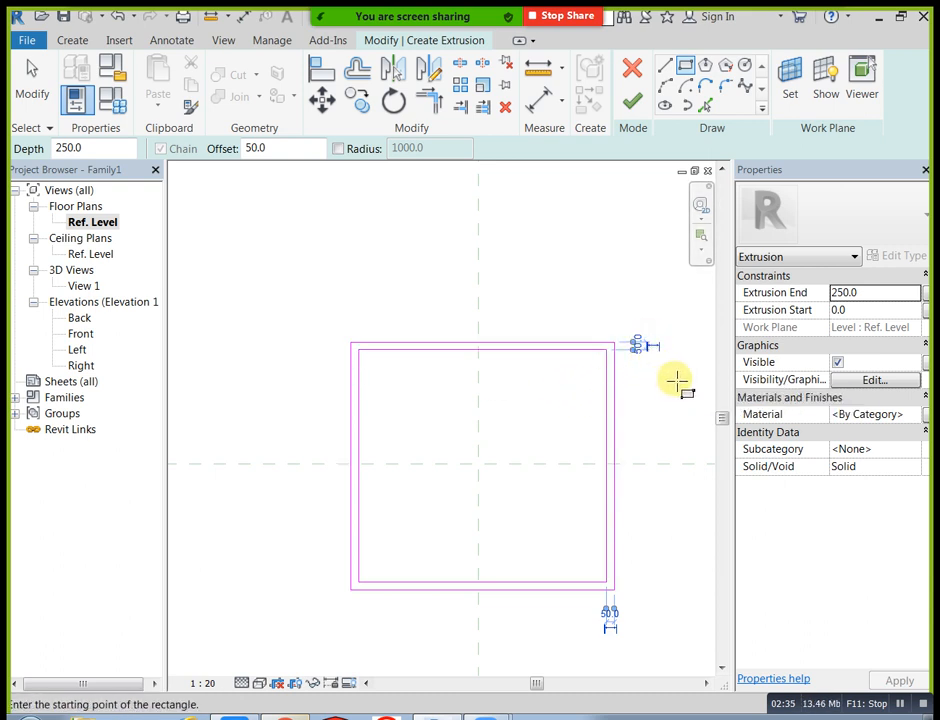
# - Undo the offset outer rectangle and reset the drawing offset to 0
pyautogui.hotkey('ctrl', 'z')
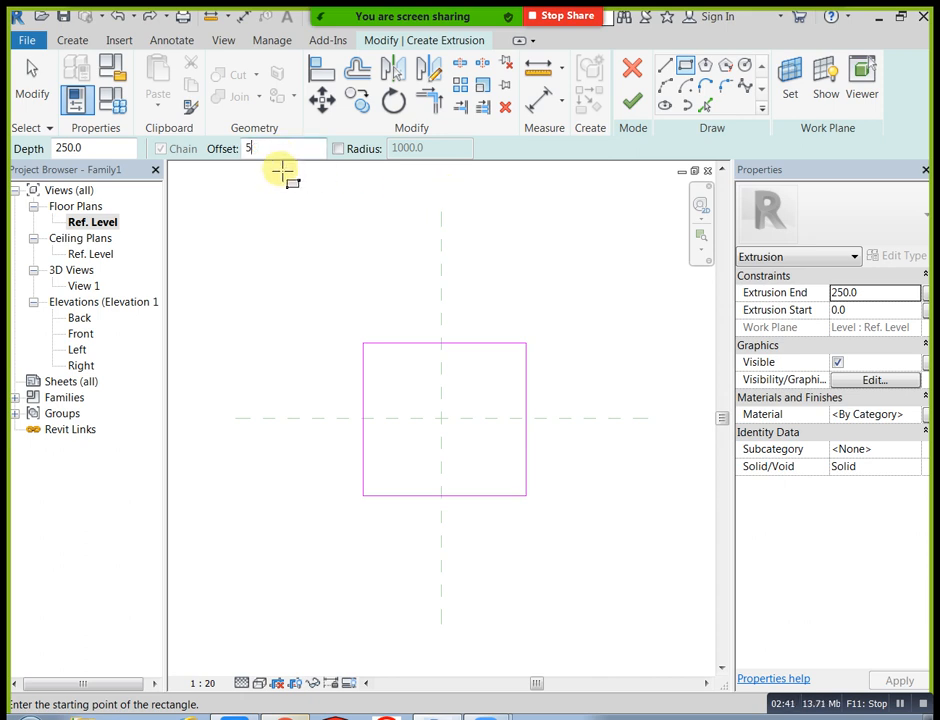
pyautogui.write('0')
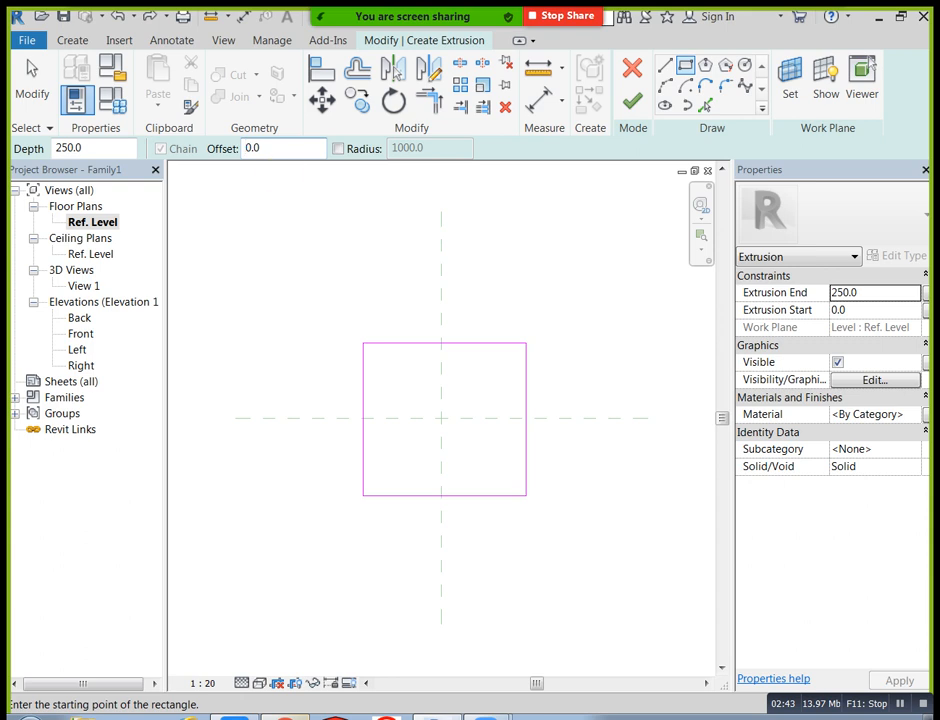
pyautogui.click(28, 78)
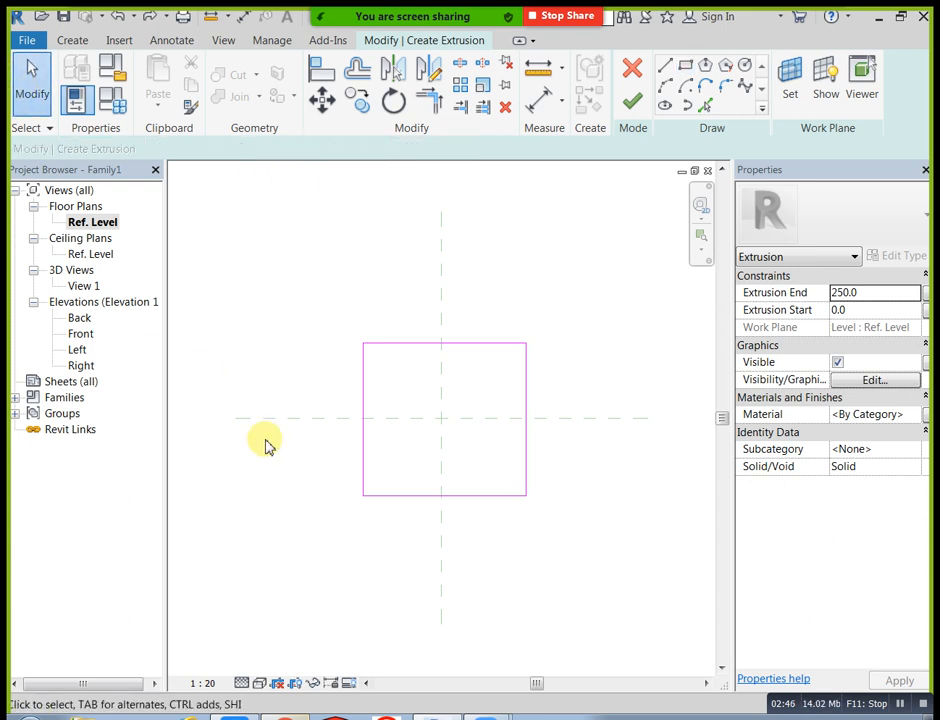
# - Set the distance between the rectangle's upper and lower edges to 600 mm
pyautogui.click(397, 496)
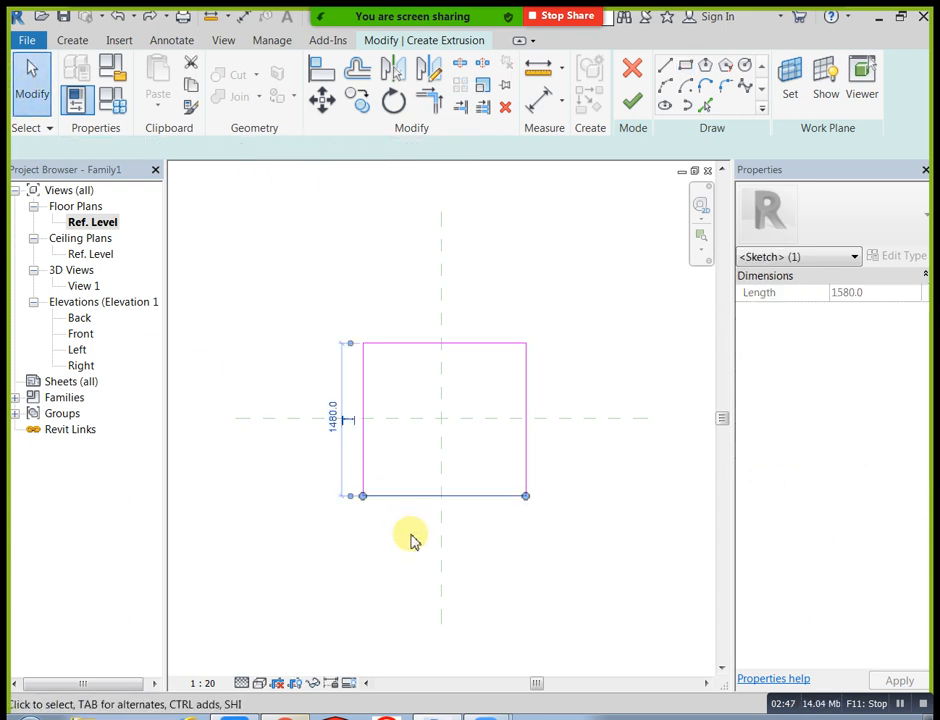
pyautogui.click(336, 430)
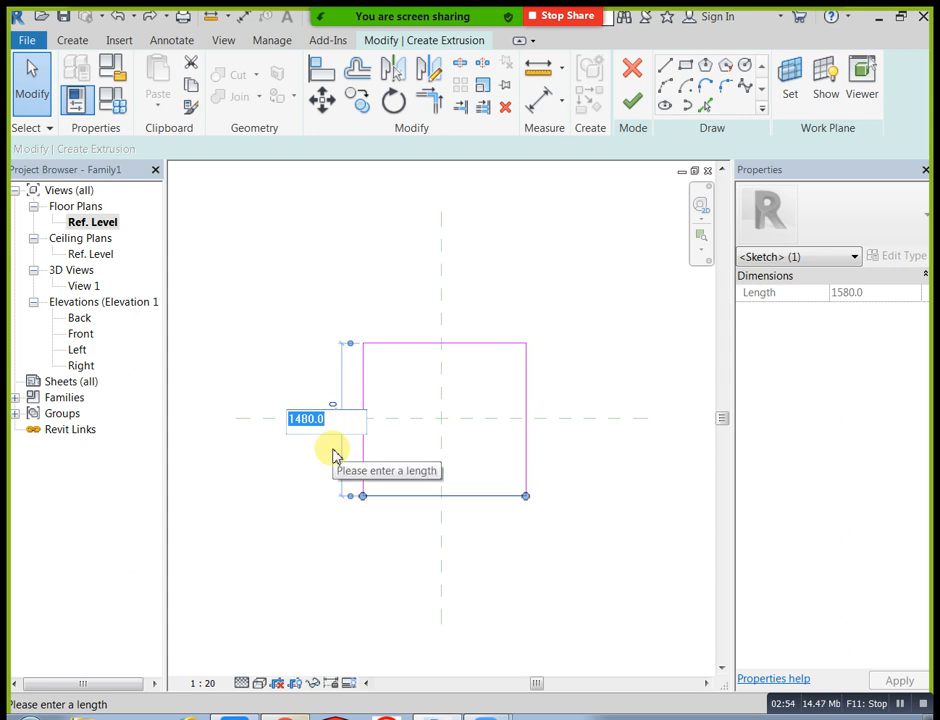
pyautogui.write('700')
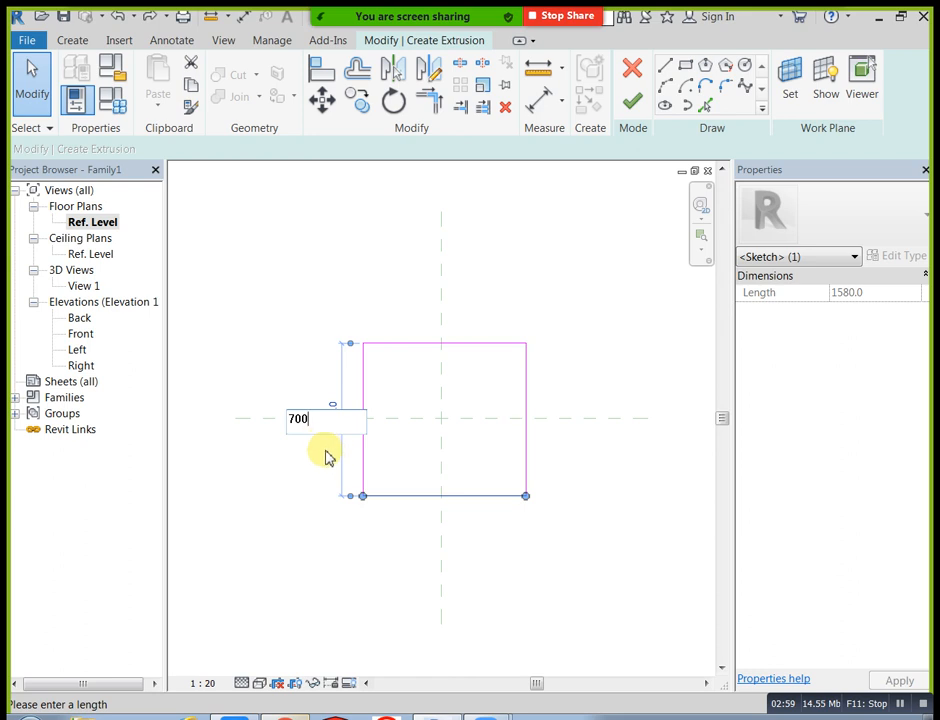
pyautogui.moveTo(329, 422); pyautogui.dragTo(272, 425)
pyautogui.write('60')
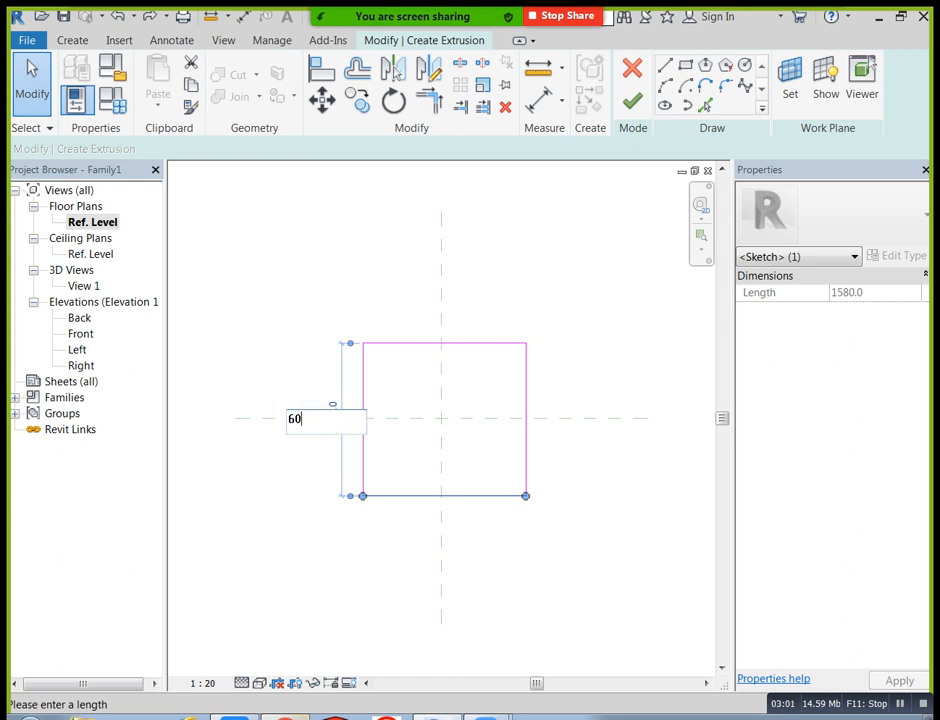
pyautogui.press('Return')
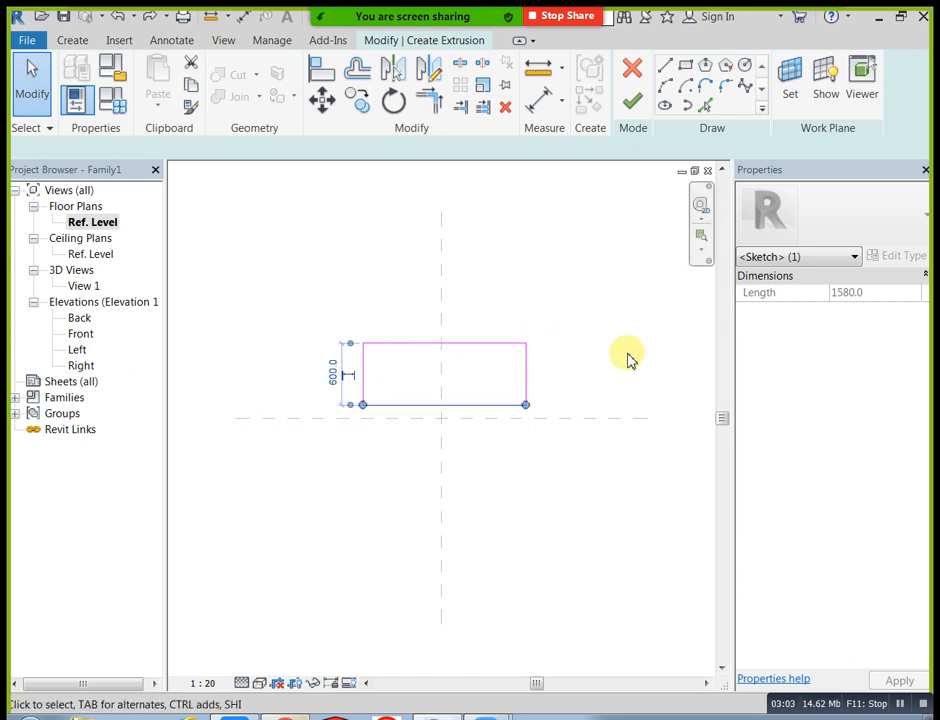
# - Set the distance between the rectangle's left and right edges to 1000 mm
pyautogui.click(537, 382)
pyautogui.click(527, 380)
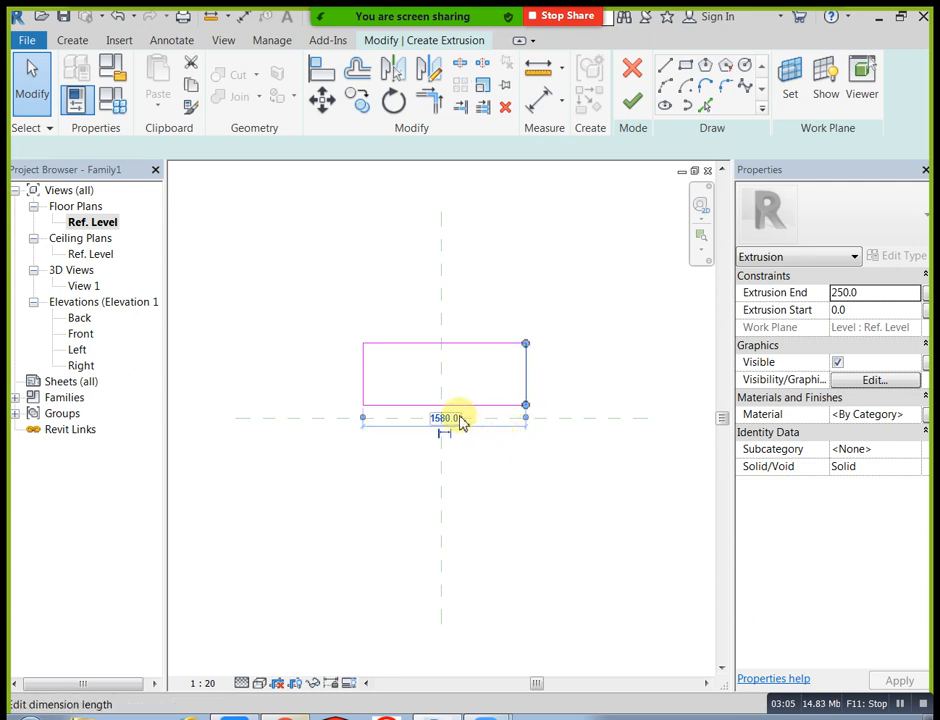
pyautogui.click(447, 418)
pyautogui.write('100')
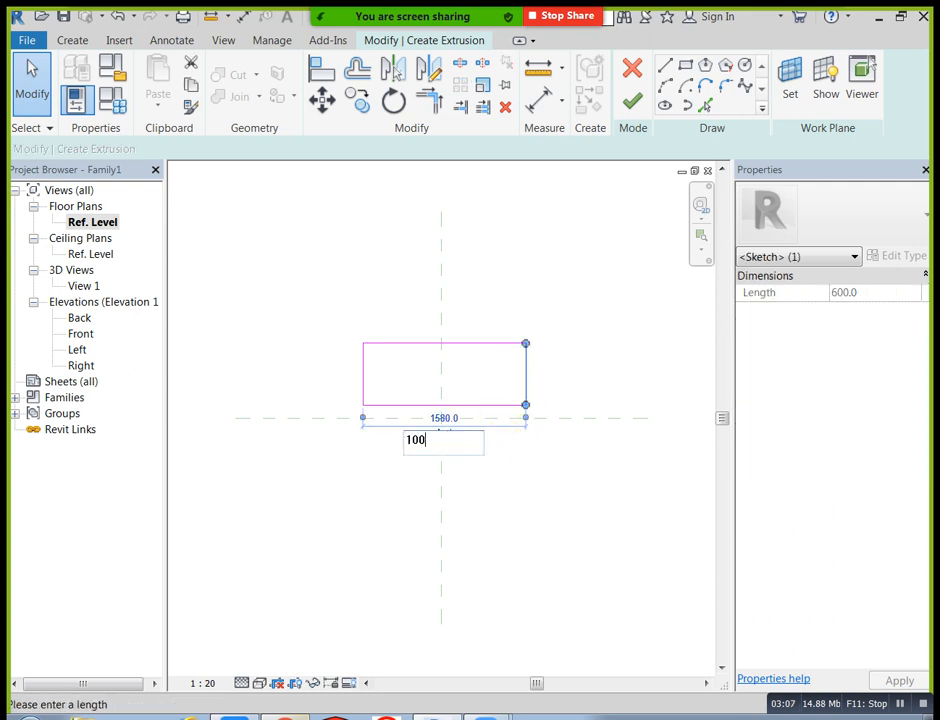
pyautogui.write('0')
pyautogui.press('Return')
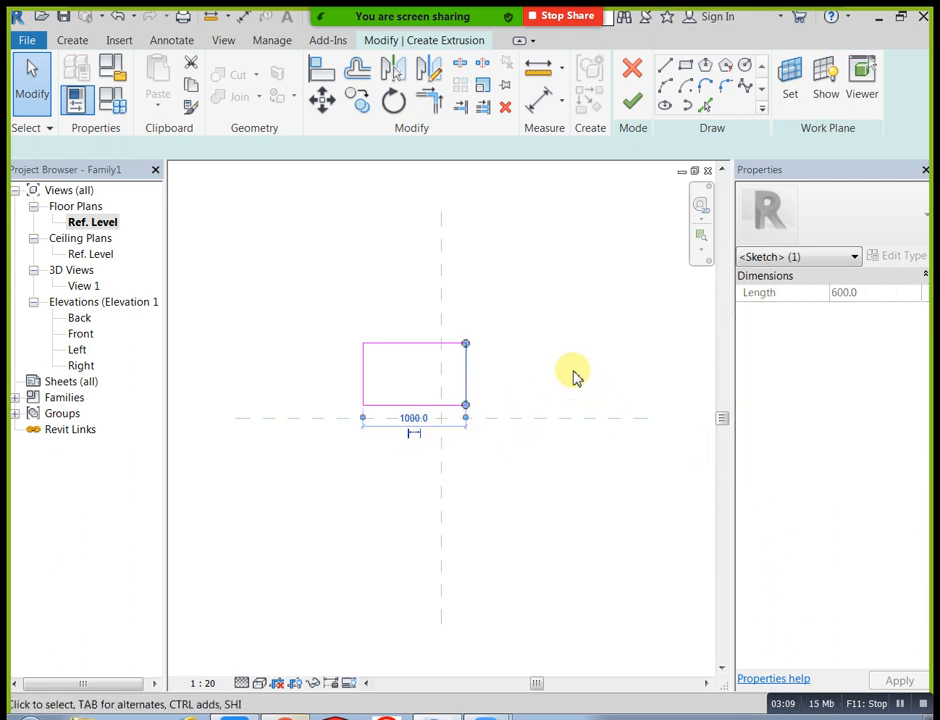
# - Nudge the whole rectangle down and to the right until it is roughly centred on the reference plane intersection
pyautogui.click(472, 386)
pyautogui.moveTo(341, 331); pyautogui.dragTo(519, 470)
pyautogui.press('Down')
pyautogui.press('Down')
pyautogui.press('Down')
pyautogui.press('Down')
pyautogui.press('Down')
pyautogui.press('Down')
pyautogui.press('Down')
pyautogui.press('Down')
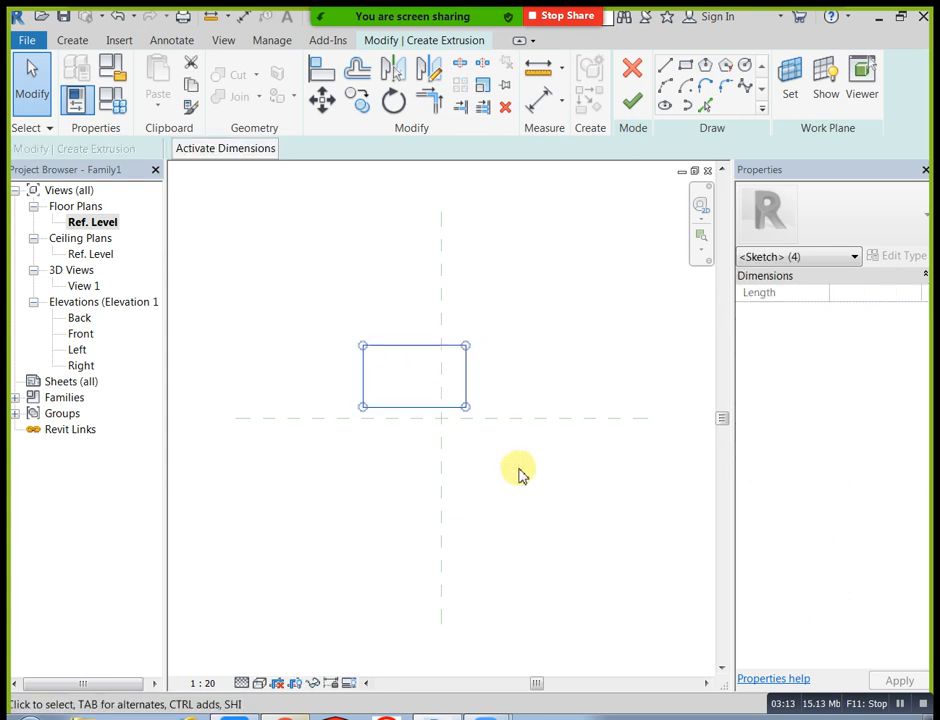
pyautogui.press('Down')
pyautogui.press('Down')
pyautogui.press('Down')
pyautogui.press('Down')
pyautogui.press('Down')
pyautogui.press('Down')
pyautogui.press('Down')
pyautogui.press('Down')
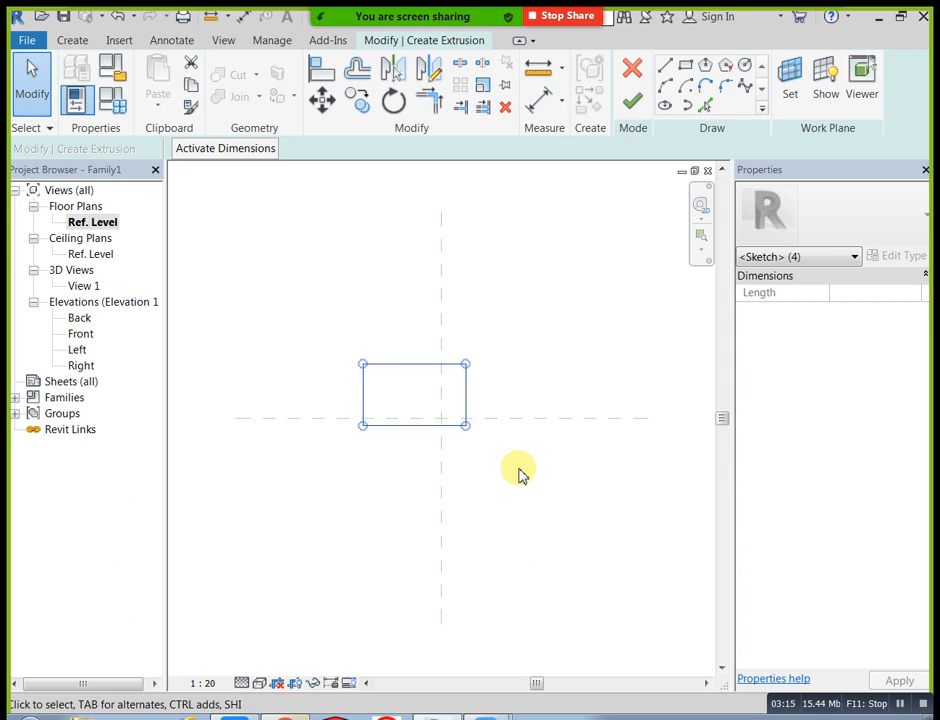
pyautogui.press('Down')
pyautogui.press('Down')
pyautogui.press('Down')
pyautogui.press('Down')
pyautogui.press('Down')
pyautogui.press('Down')
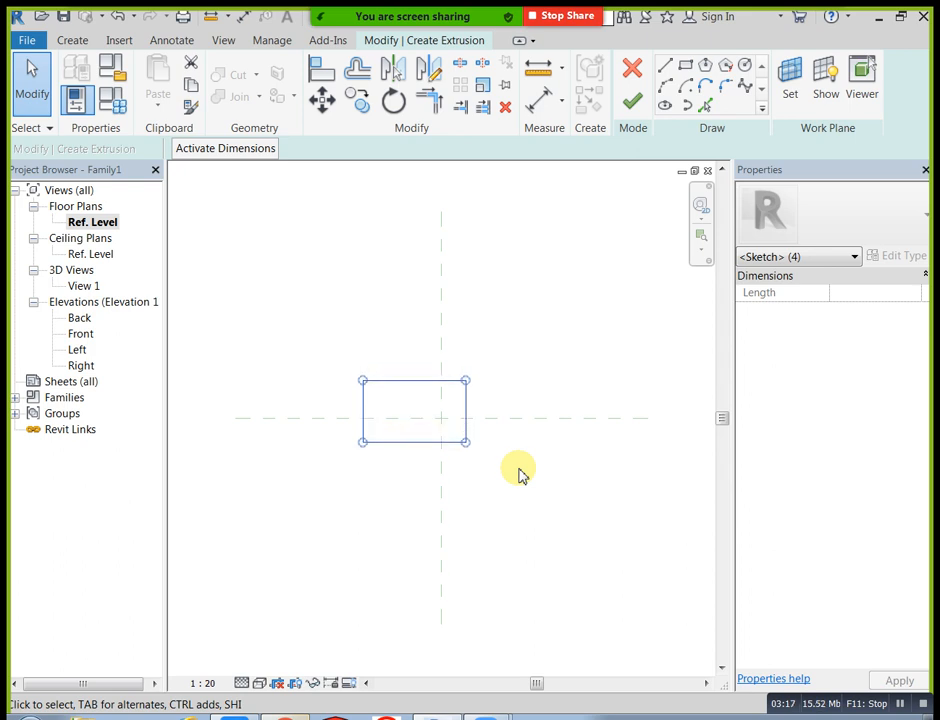
pyautogui.press('Right')
pyautogui.press('Right')
pyautogui.press('Right')
pyautogui.press('Right')
pyautogui.press('Right')
pyautogui.press('Right')
pyautogui.press('Right')
pyautogui.press('Right')
pyautogui.press('Right')
pyautogui.press('Right')
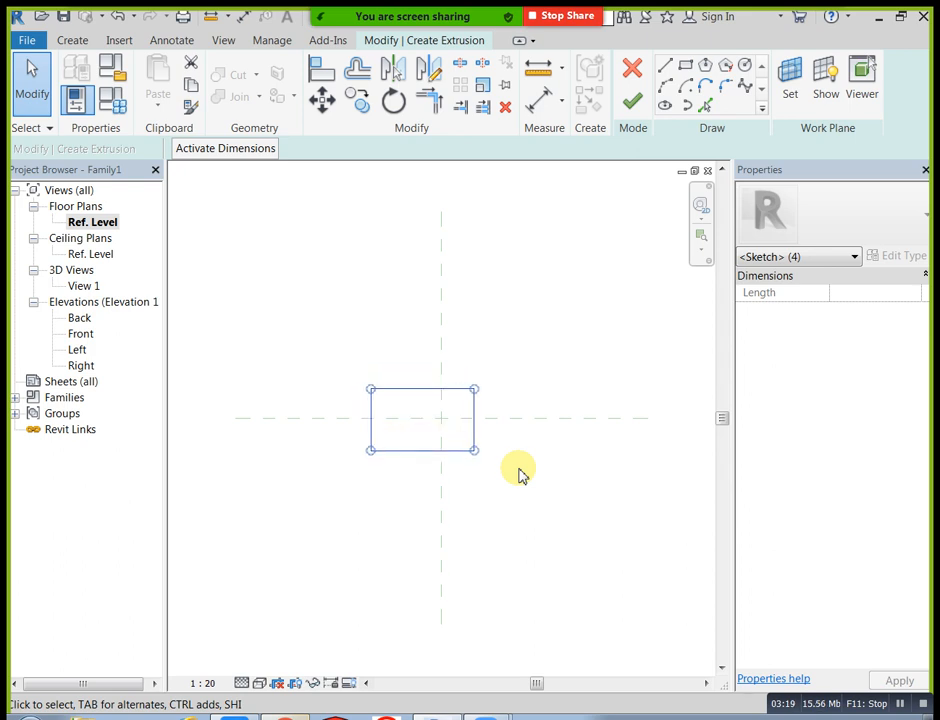
pyautogui.press('Right')
pyautogui.press('Right')
pyautogui.press('Right')
pyautogui.press('Right')
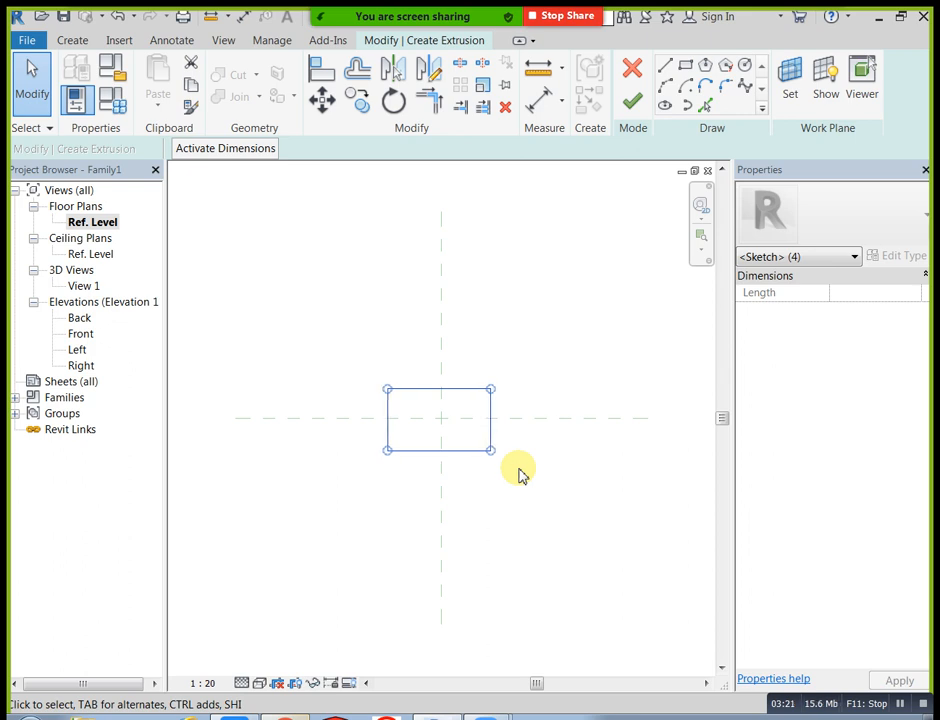
pyautogui.click(558, 390)
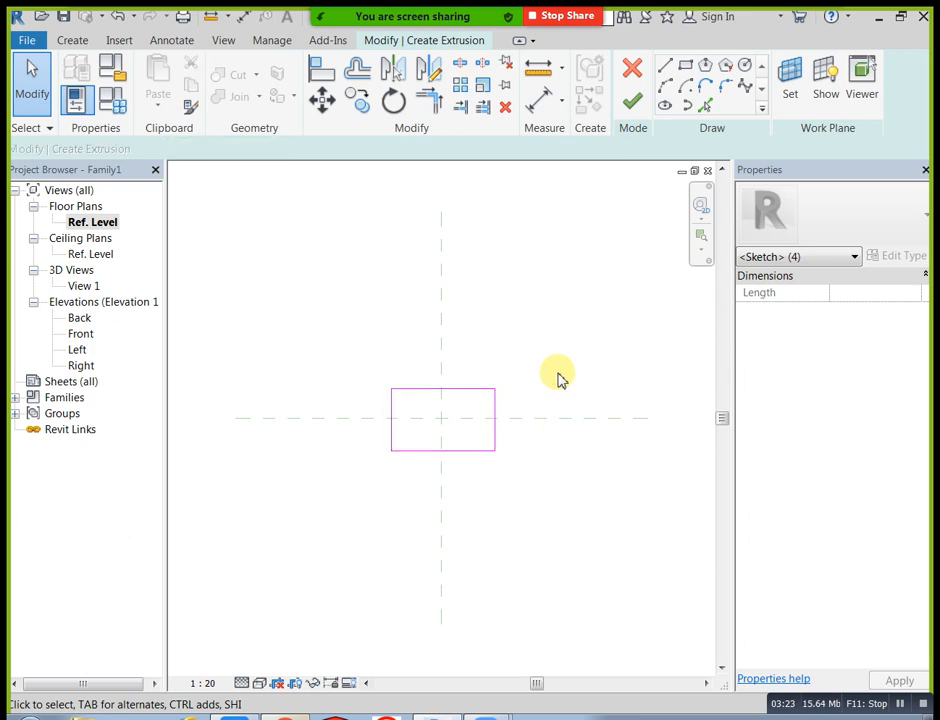
pyautogui.scroll(2, 485, 415)
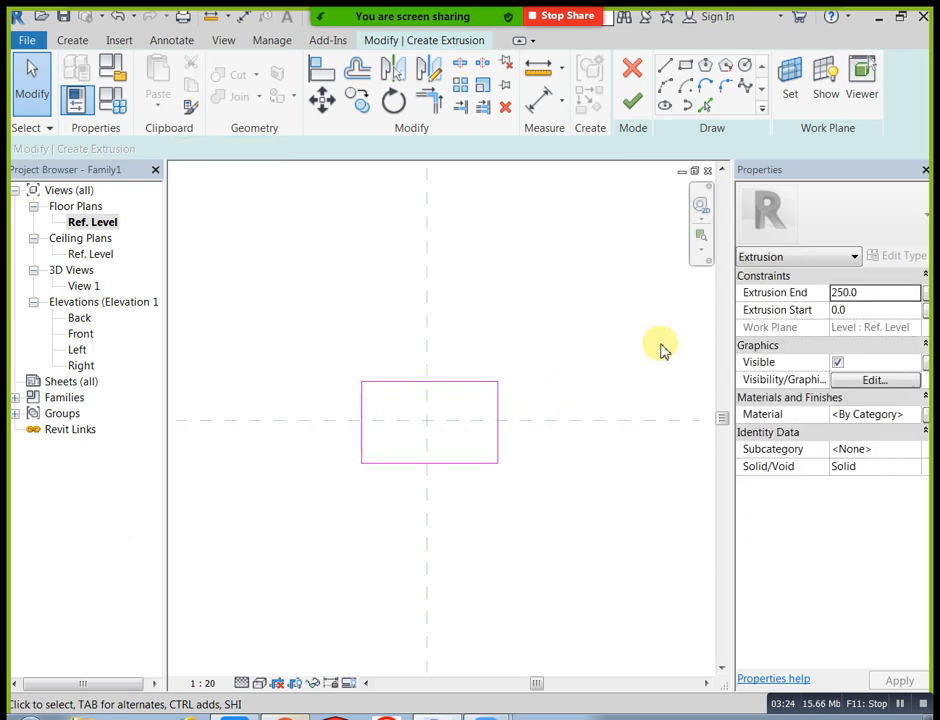
# - Set the extrusion end to 25 mm and finish the rectangular extrusion
pyautogui.click(878, 295)
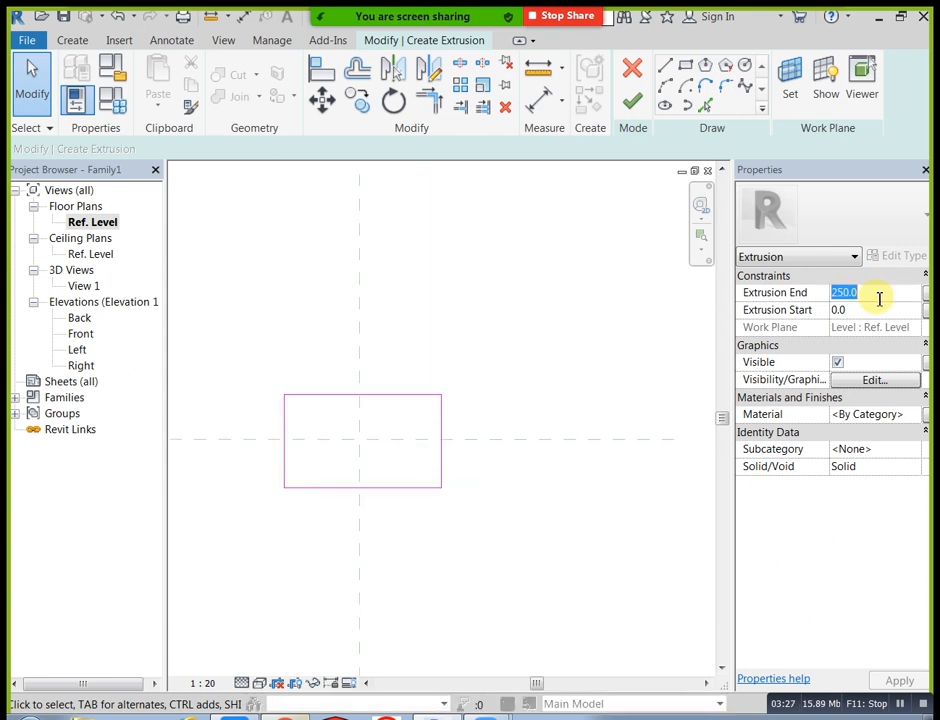
pyautogui.write('25')
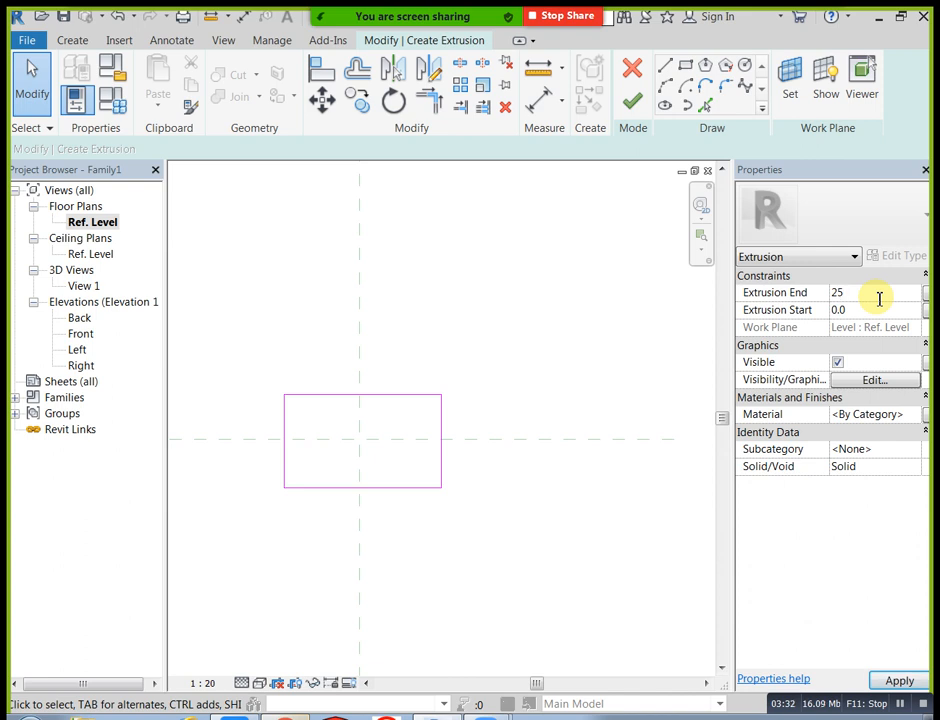
pyautogui.click(630, 108)
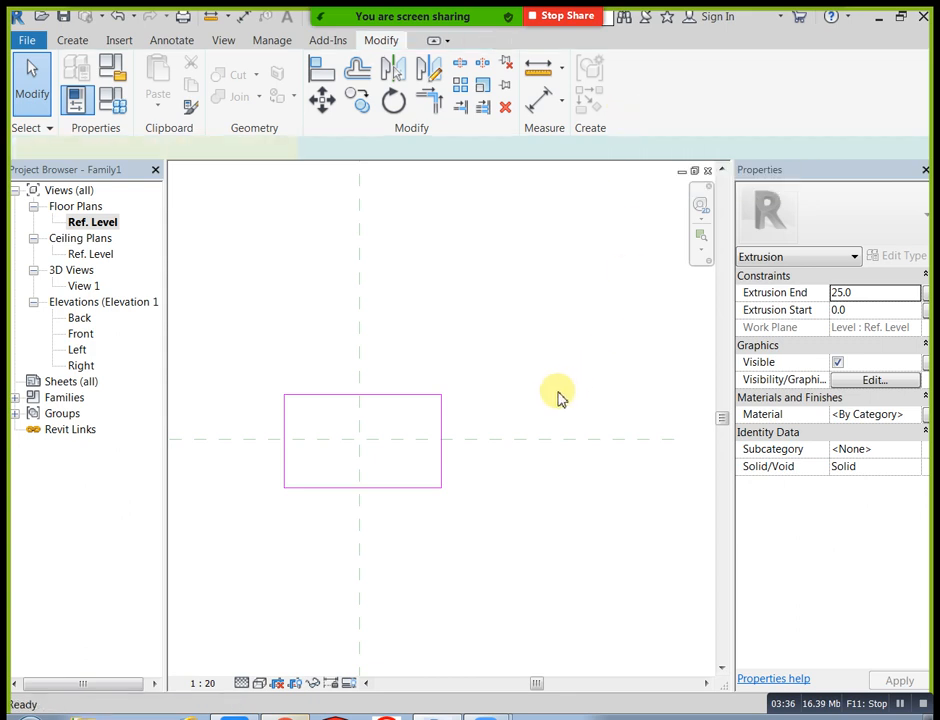
pyautogui.click(298, 510)
pyautogui.scroll(1, 240, 545)
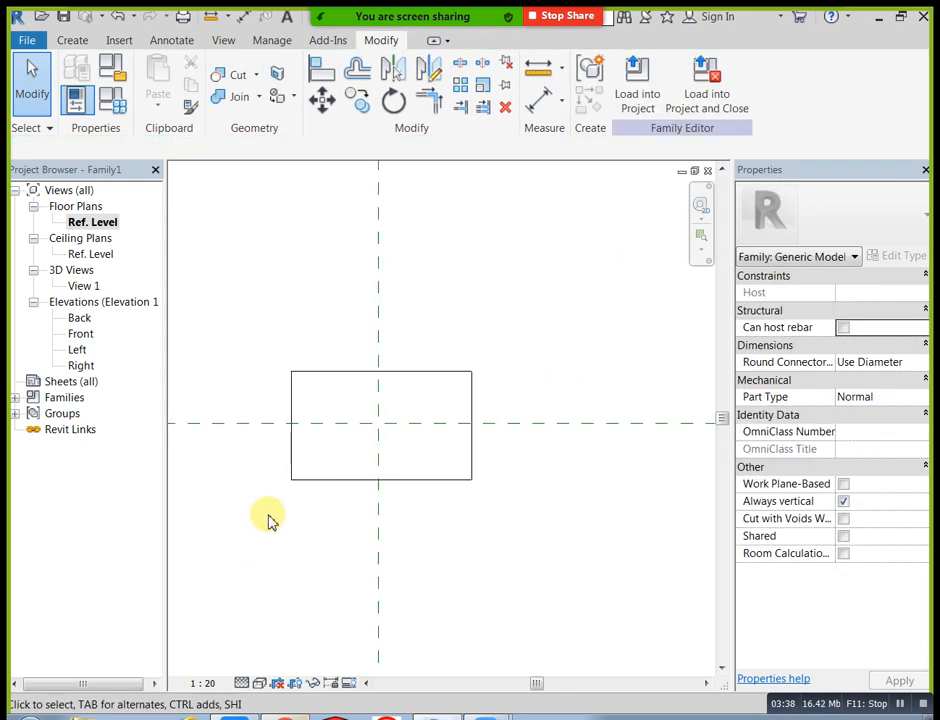
# - Set the distance from the extrusion's upper edge to the horizontal reference plane to 300 mm
pyautogui.click(317, 484)
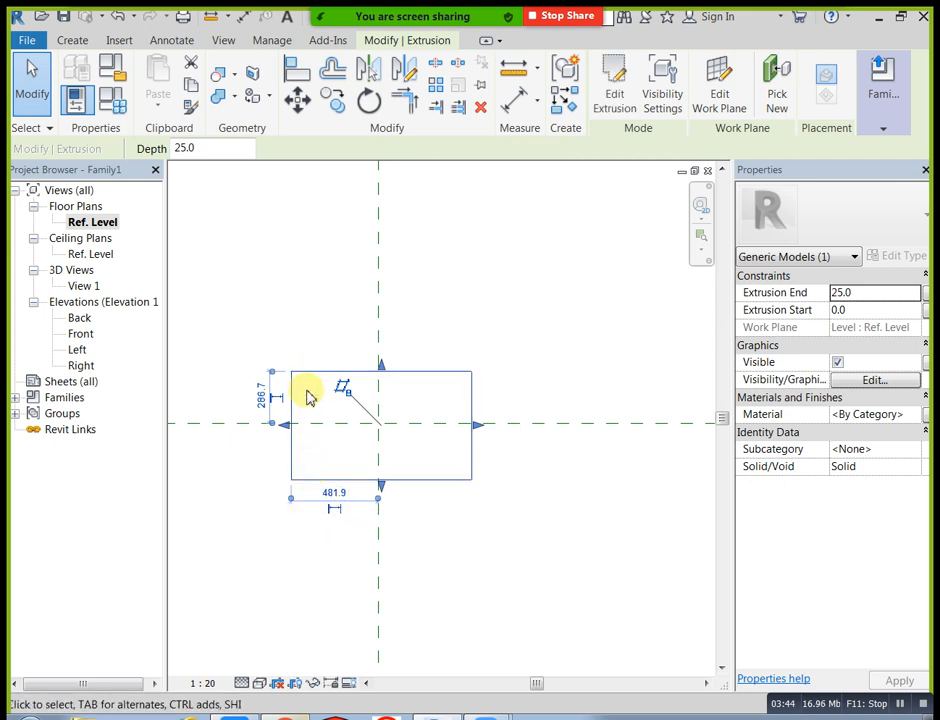
pyautogui.click(262, 394)
pyautogui.write('3')
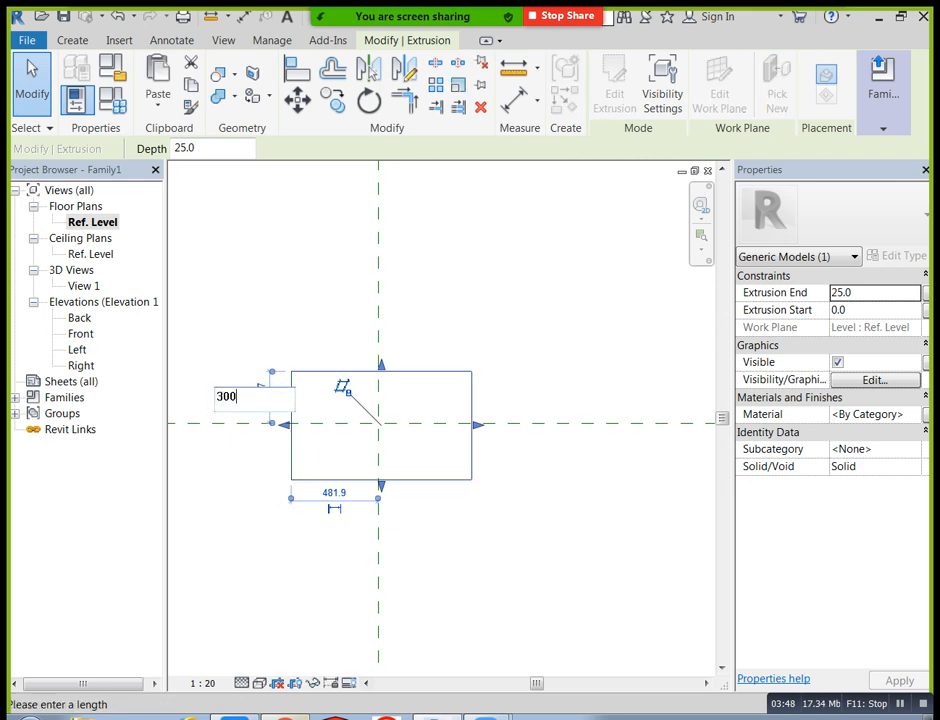
pyautogui.write('00')
pyautogui.press('Return')
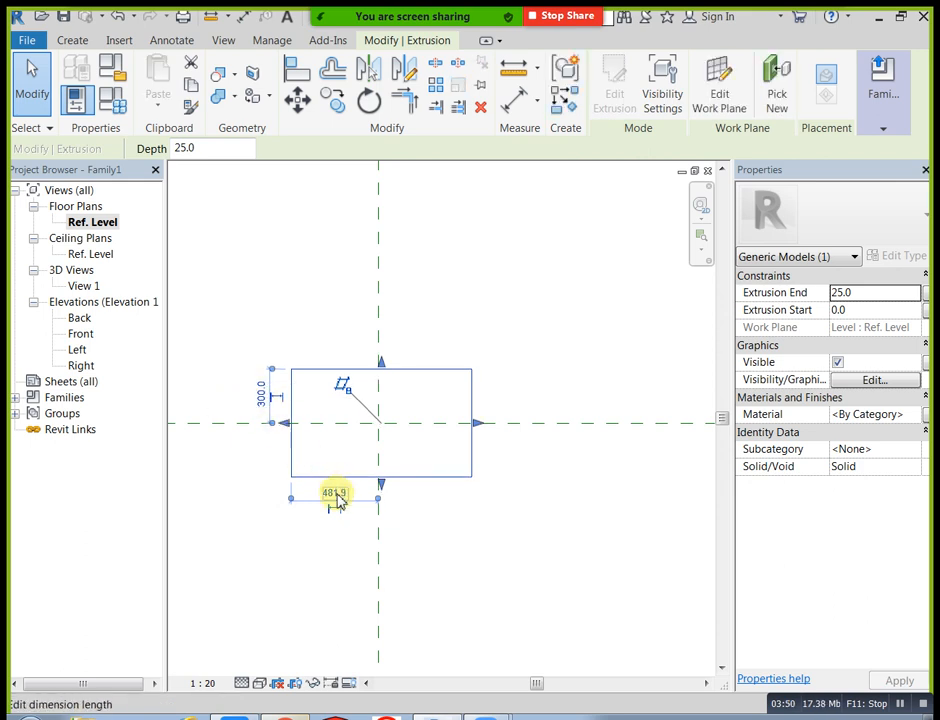
# - Set the distance from the extrusion's left edge to the vertical reference plane to 500 mm
pyautogui.click(335, 495)
pyautogui.write('5')
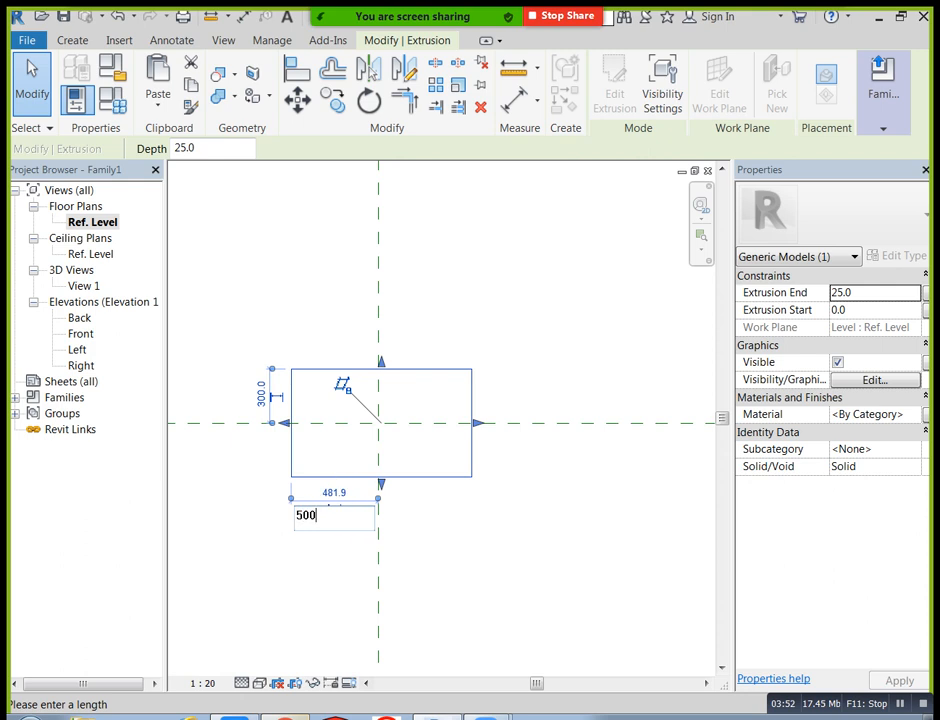
pyautogui.write('00')
pyautogui.press('Return')
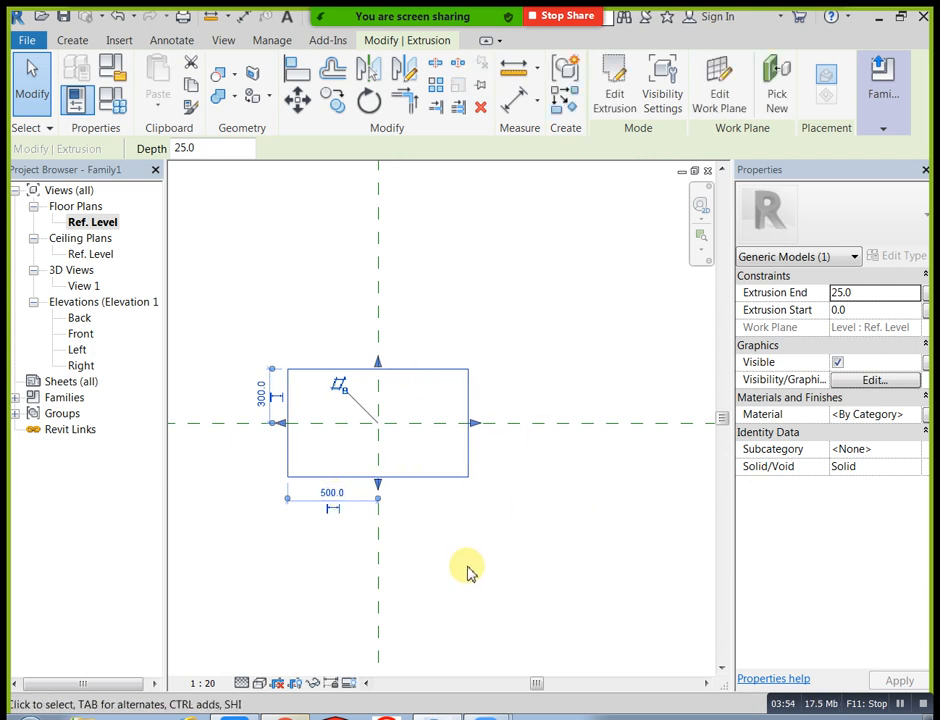
pyautogui.click(466, 567)
pyautogui.scroll(5, 342, 480)
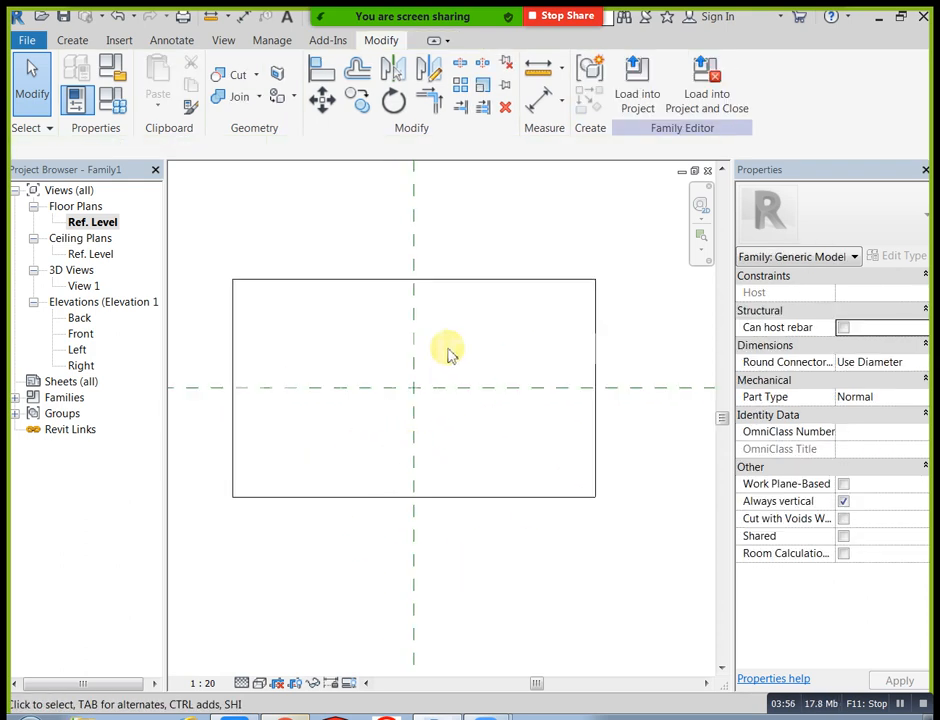
pyautogui.click(441, 280)
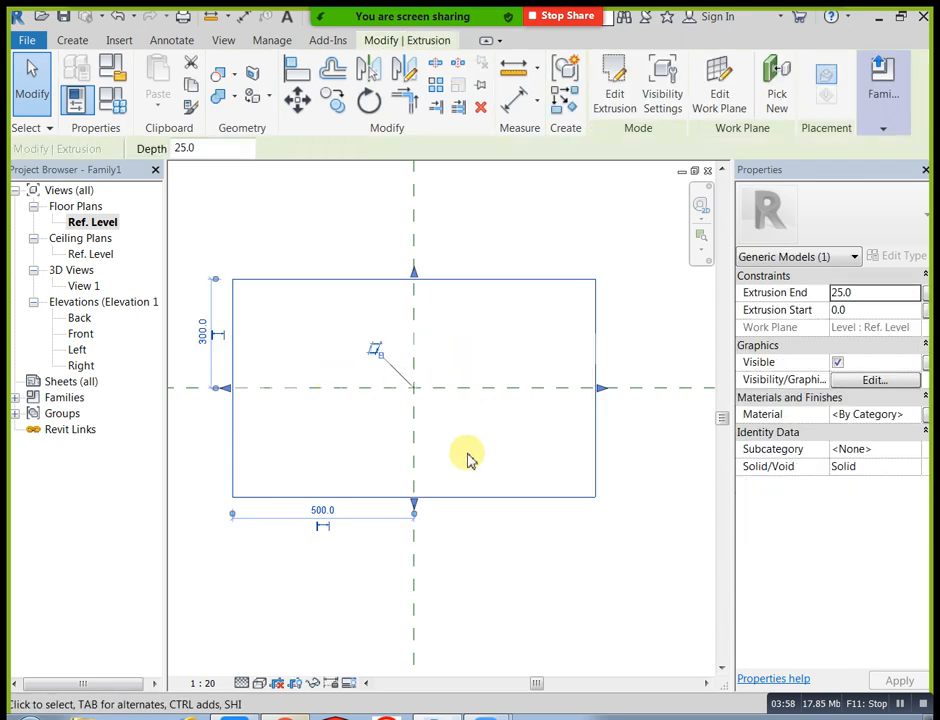
pyautogui.click(504, 563)
pyautogui.scroll(-1, 504, 563)
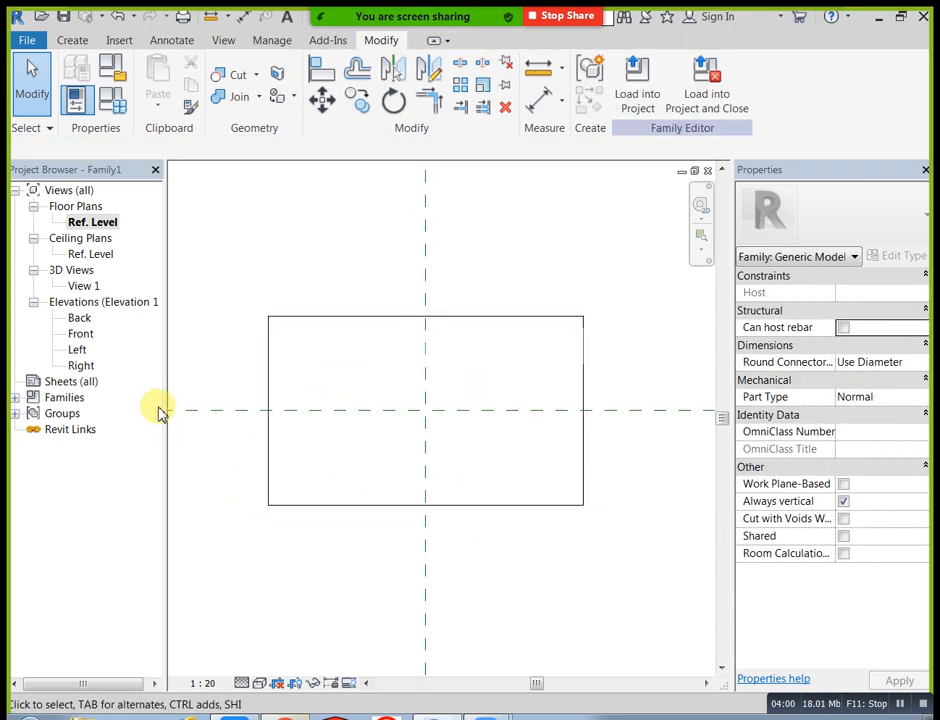
# - Open the Front elevation and bring the thin extrusion at the reference level into view
pyautogui.doubleClick(82, 334)
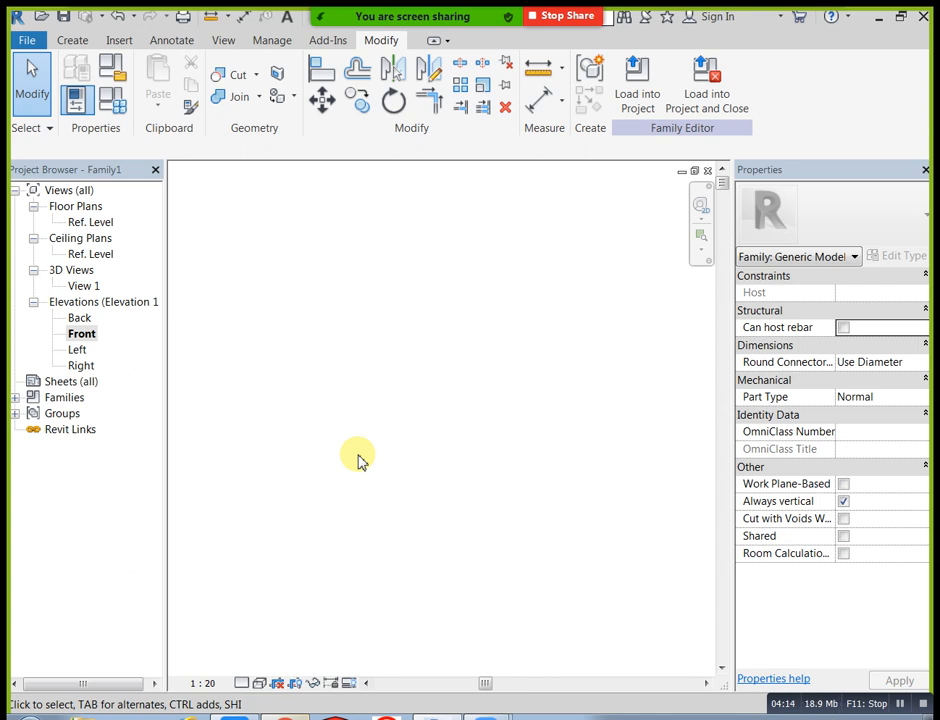
pyautogui.press('z')
pyautogui.press('a')
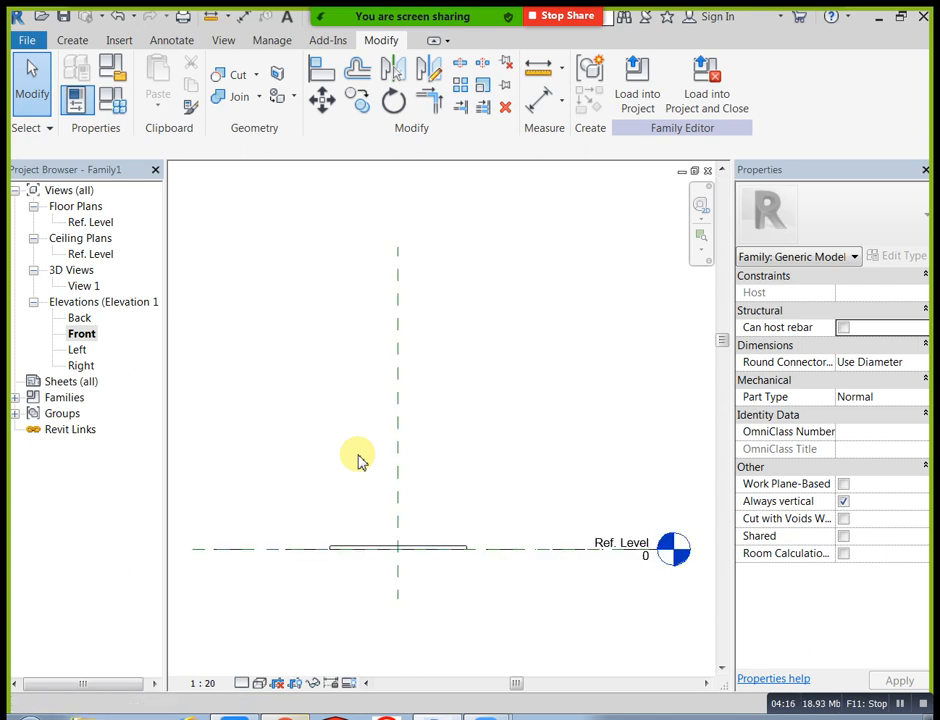
pyautogui.scroll(2, 409, 606)
pyautogui.moveTo(410, 625); pyautogui.dragTo(422, 568, button='middle')
pyautogui.scroll(1, 440, 494)
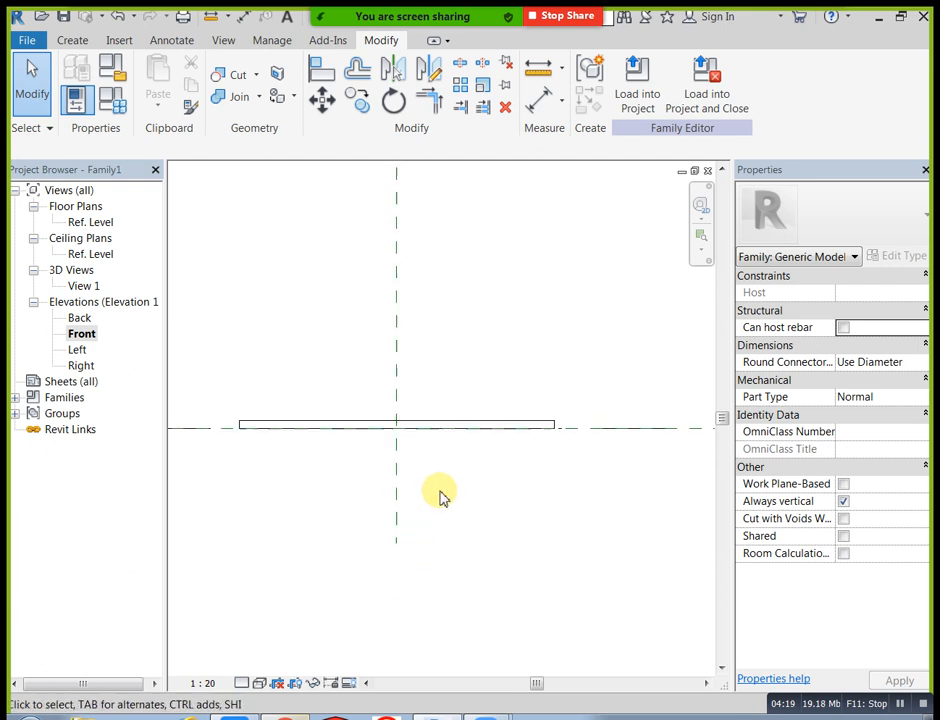
# - Raise the slab above the reference level by setting its extrusion end to 850 mm and extrusion start to 825 mm
pyautogui.click(484, 426)
pyautogui.scroll(-1, 543, 487)
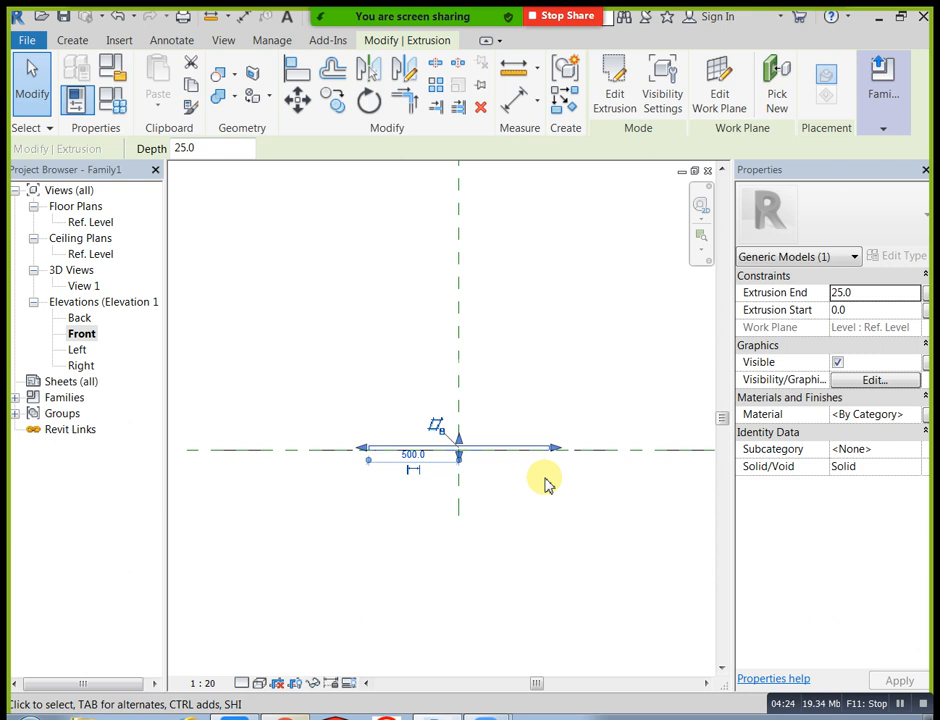
pyautogui.click(867, 292)
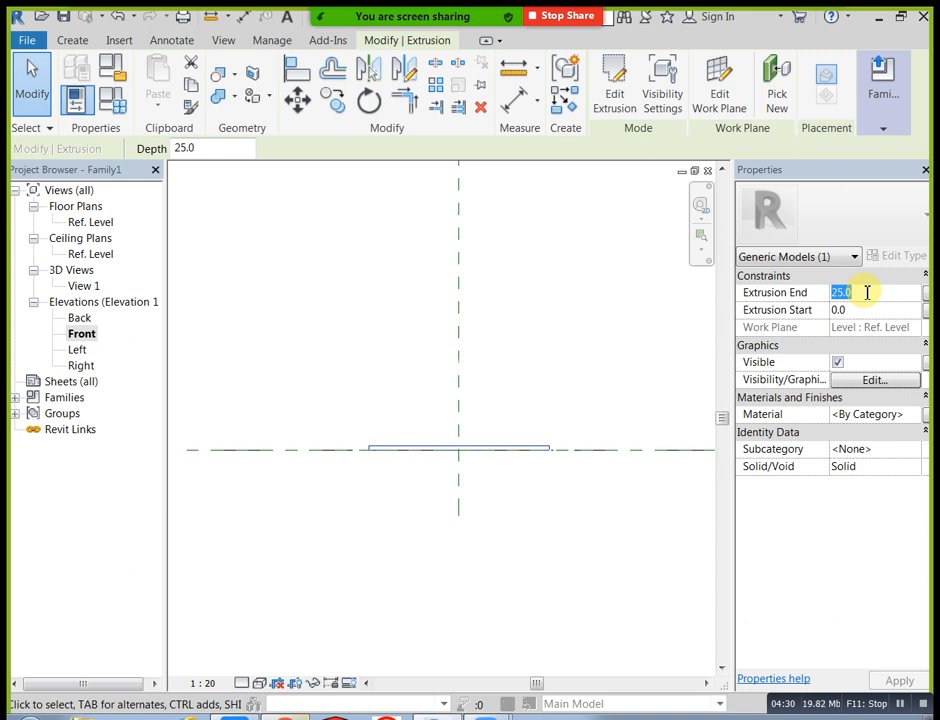
pyautogui.write('850')
pyautogui.click(864, 310)
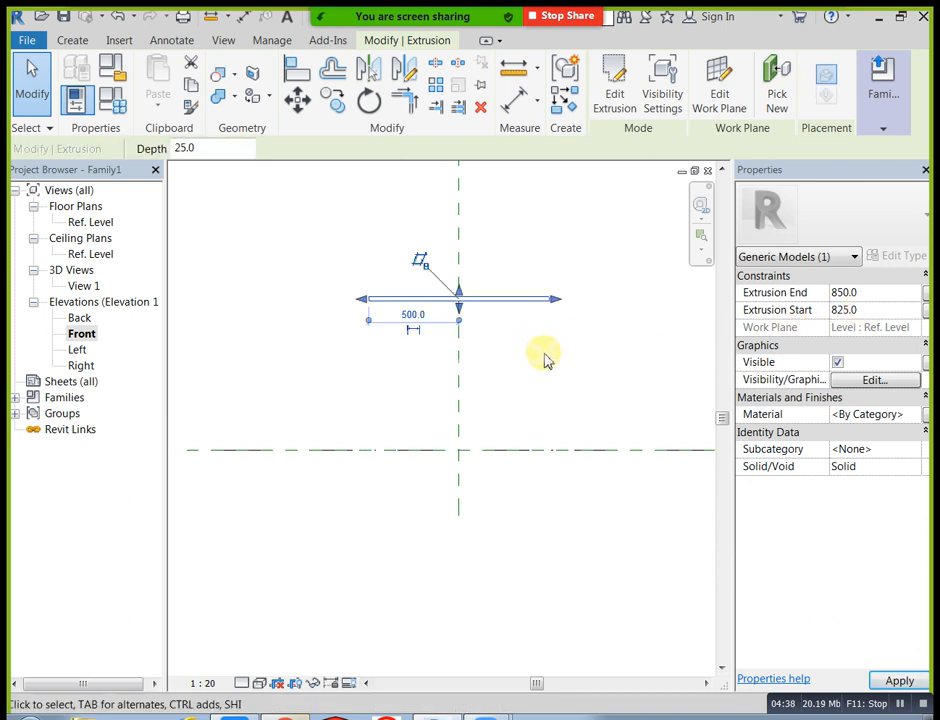
pyautogui.scroll(1, 489, 324)
pyautogui.click(510, 346)
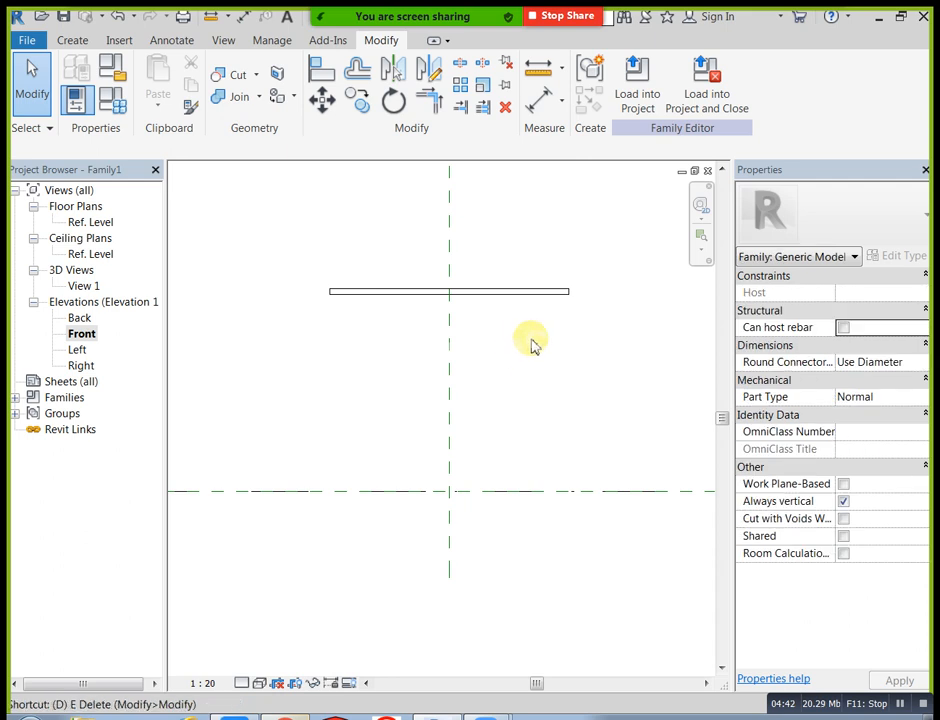
# - Add aligned dimensions from the reference level to the slab's underside on the right and to its top face on the left
pyautogui.click(540, 100)
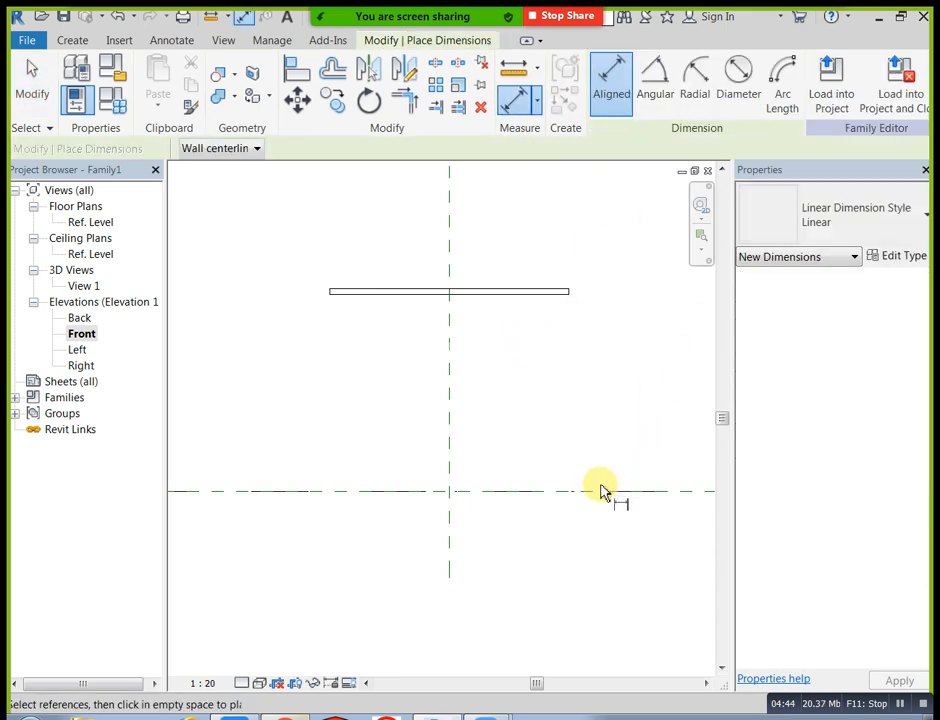
pyautogui.click(602, 491)
pyautogui.click(560, 303)
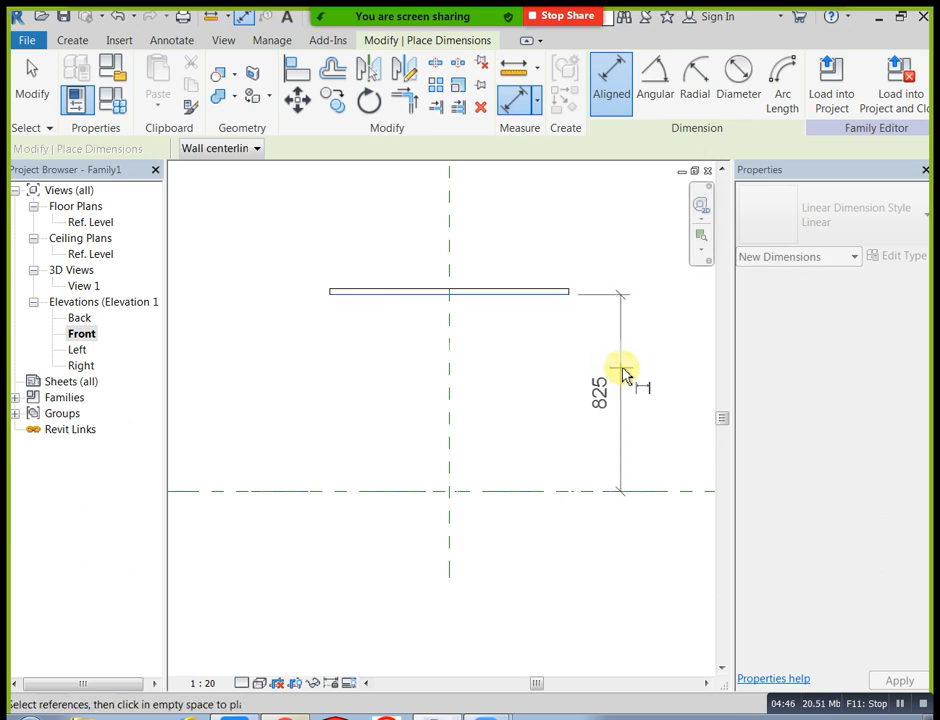
pyautogui.click(622, 378)
pyautogui.click(336, 491)
pyautogui.click(346, 292)
pyautogui.click(268, 362)
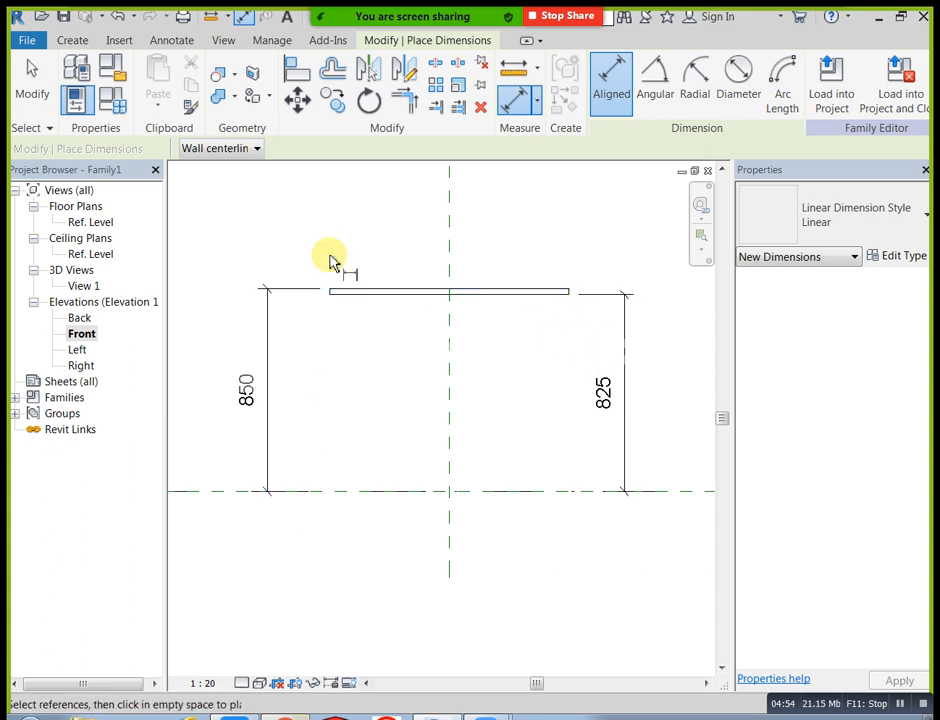
pyautogui.click(38, 90)
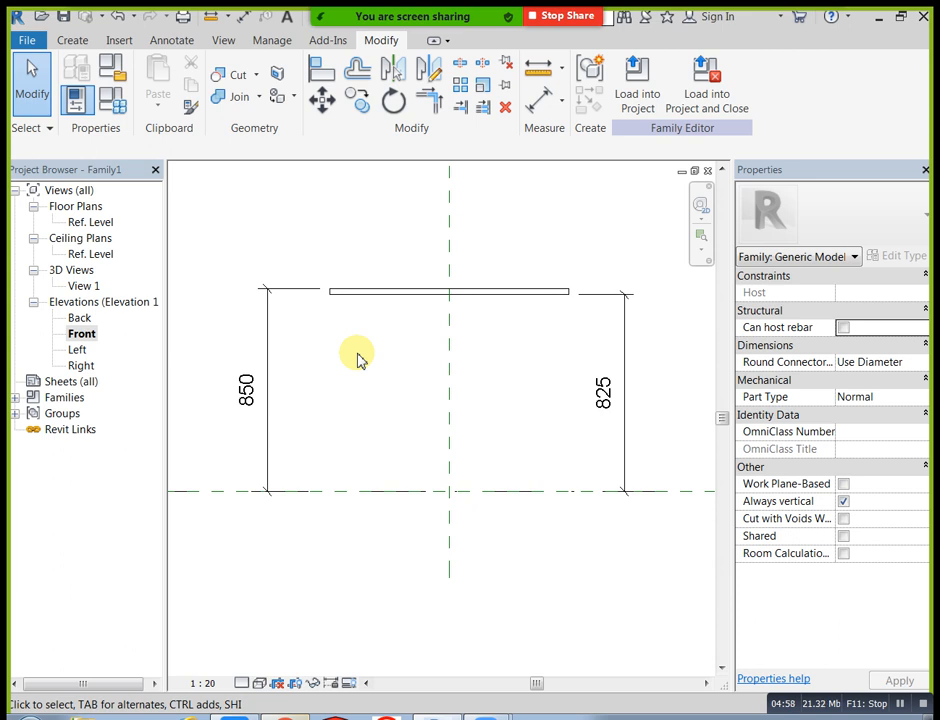
# - Look at the slab in the Ref. Level floor plan and return to the Front elevation
pyautogui.doubleClick(90, 222)
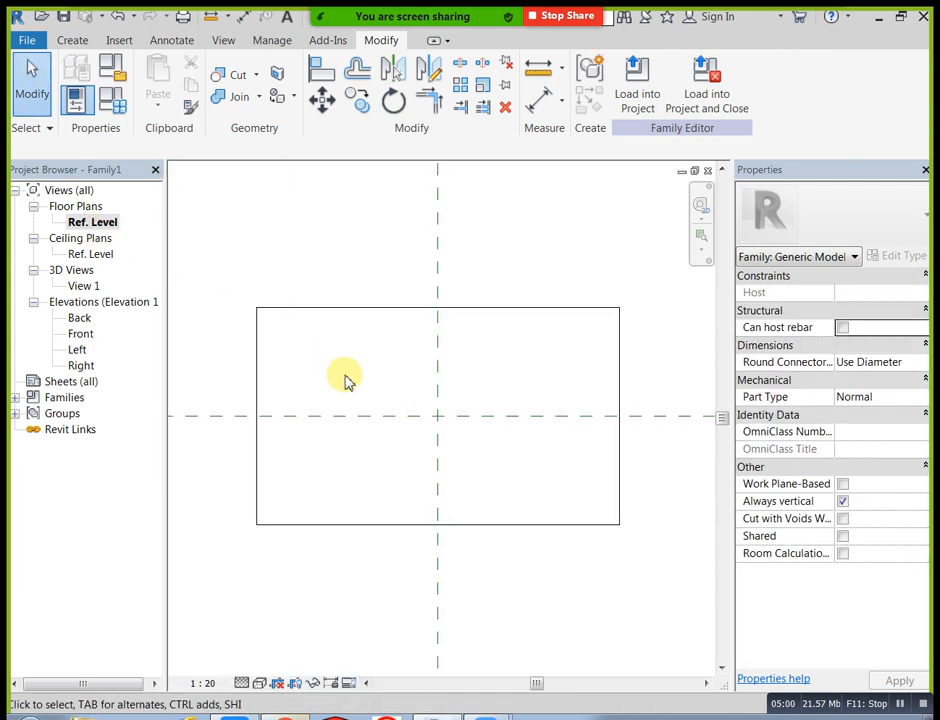
pyautogui.scroll(1, 345, 382)
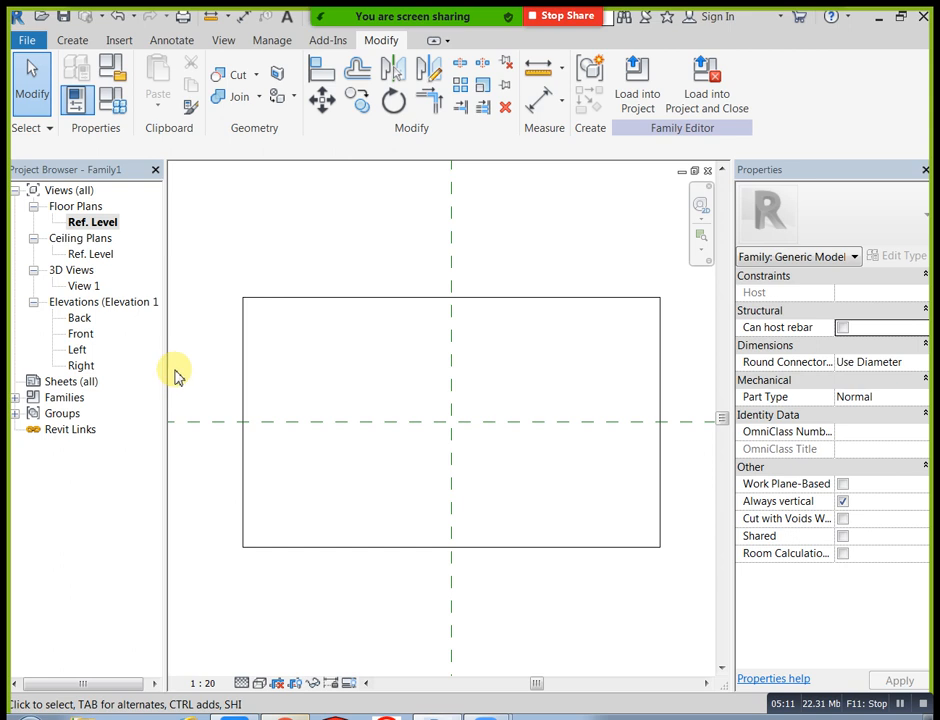
pyautogui.doubleClick(82, 334)
pyautogui.scroll(2, 310, 394)
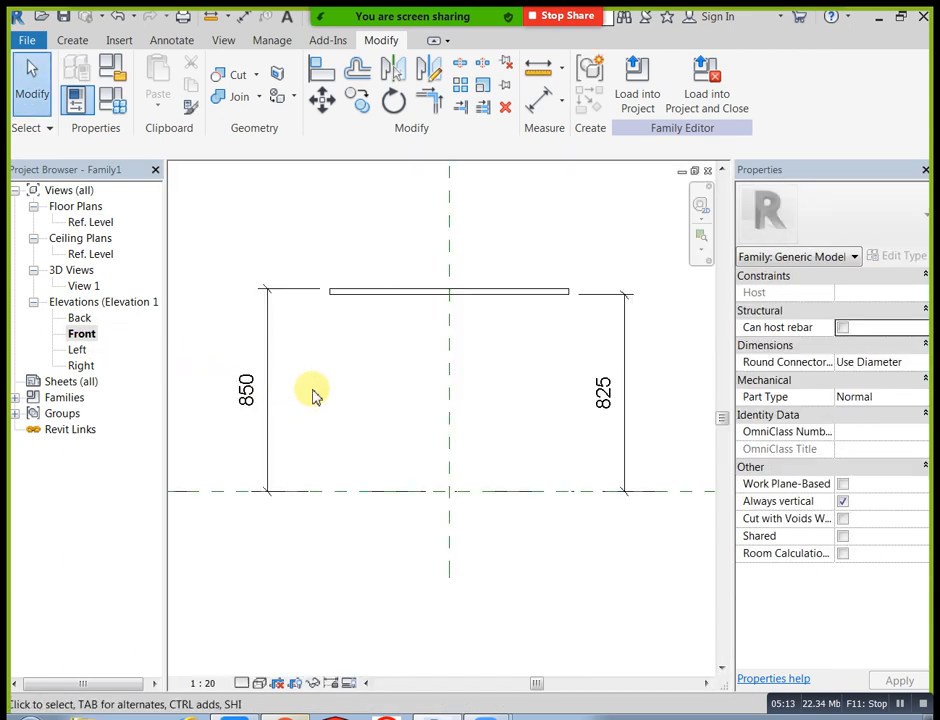
# - Start a new extrusion and sketch a rectangular leg about 29 mm wide from the slab's underside to the reference level, near the left end
pyautogui.click(72, 40)
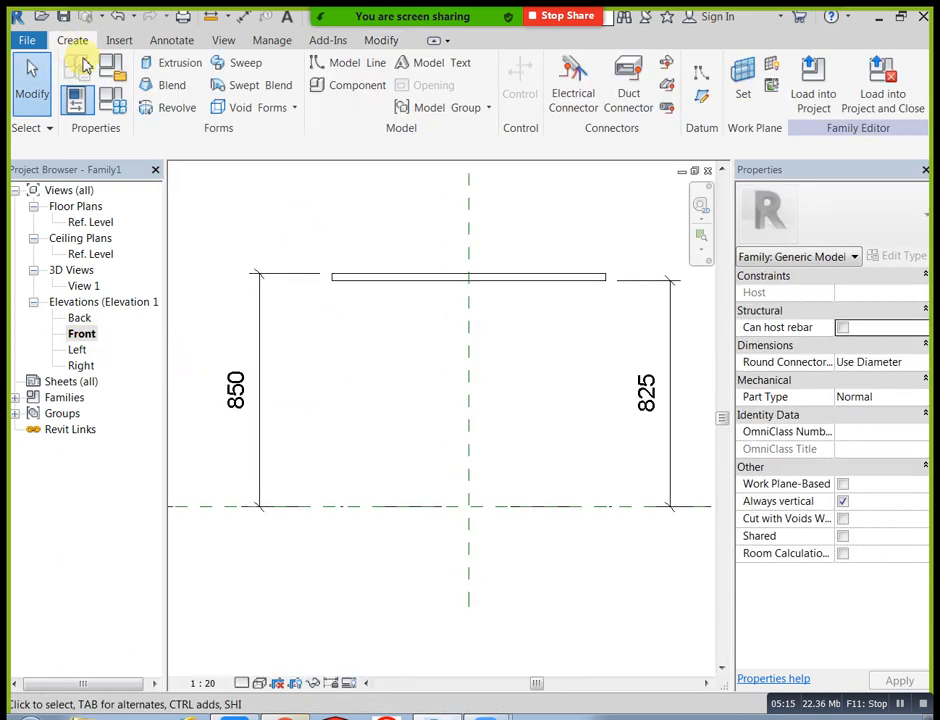
pyautogui.click(175, 63)
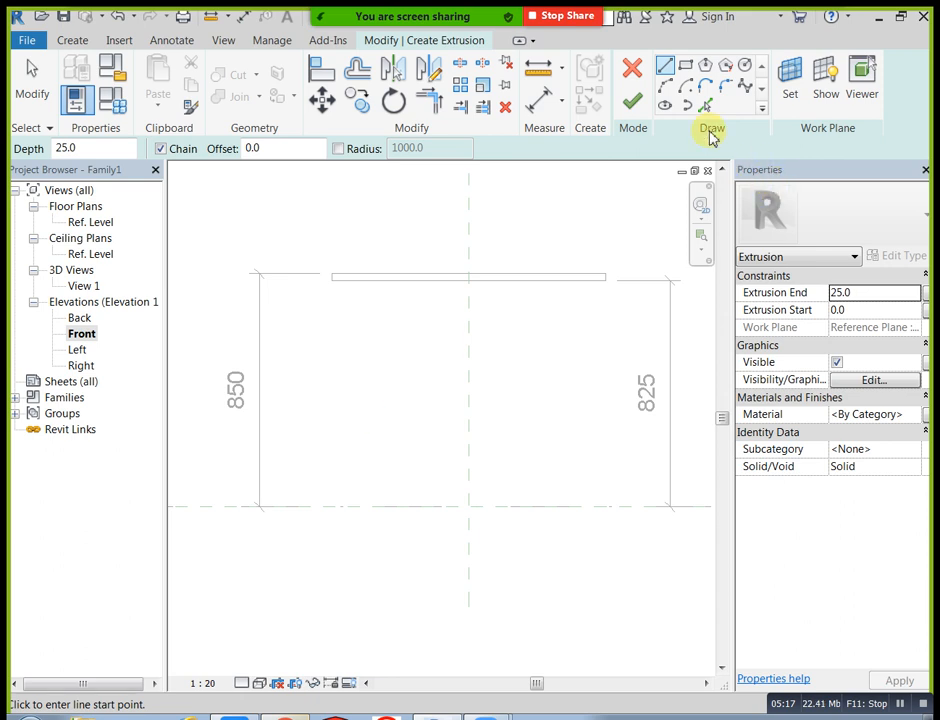
pyautogui.click(685, 66)
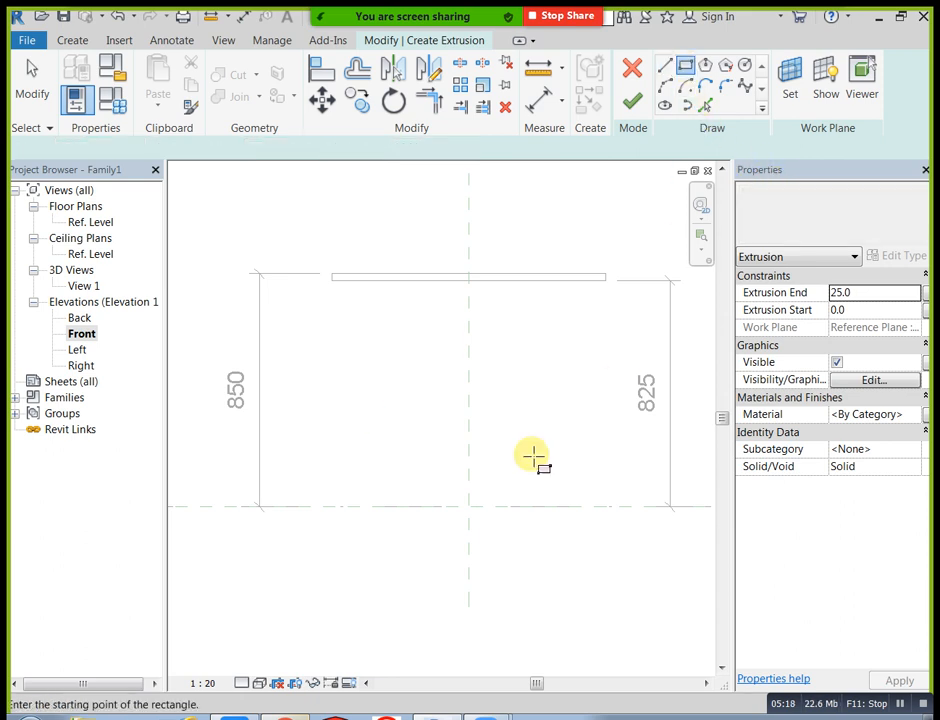
pyautogui.click(351, 281)
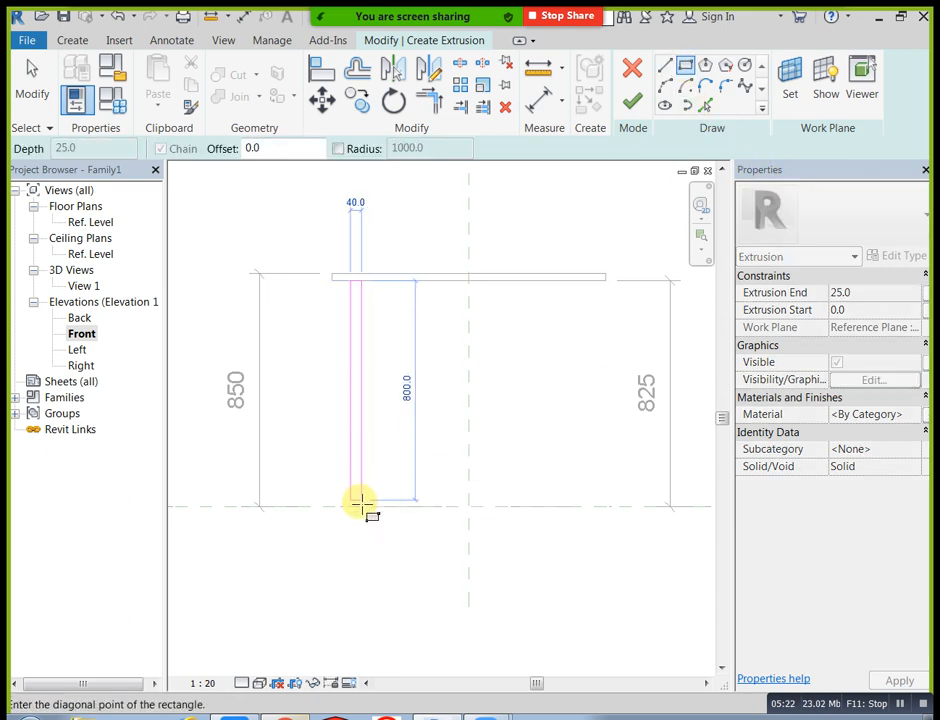
pyautogui.click(357, 506)
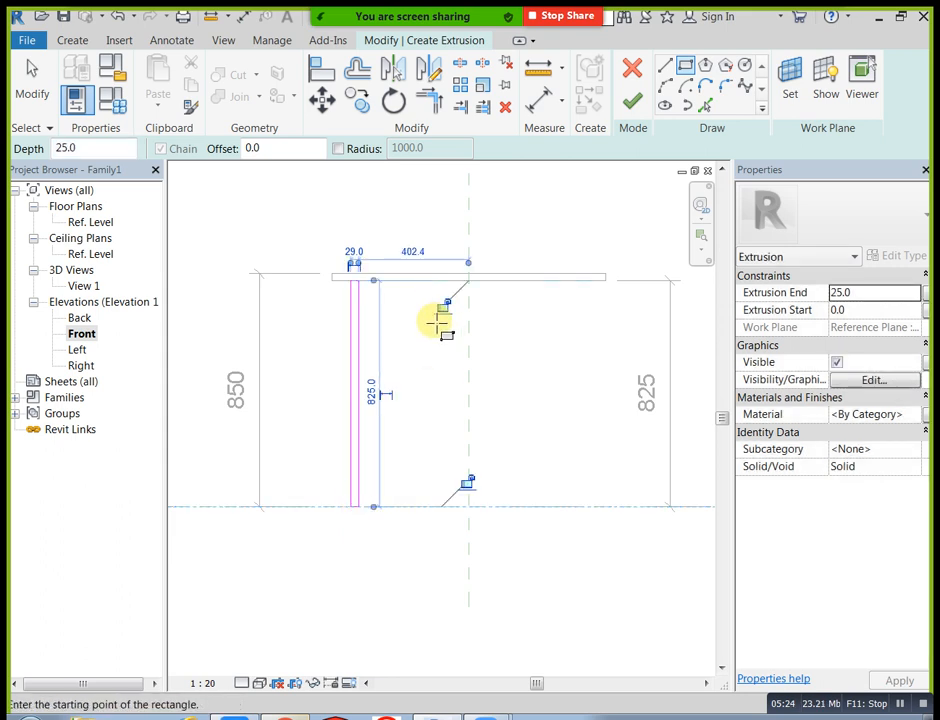
pyautogui.press('Escape')
pyautogui.press('Escape')
# - Set the width of the leg rectangle to 25 mm
pyautogui.scroll(3, 363, 293)
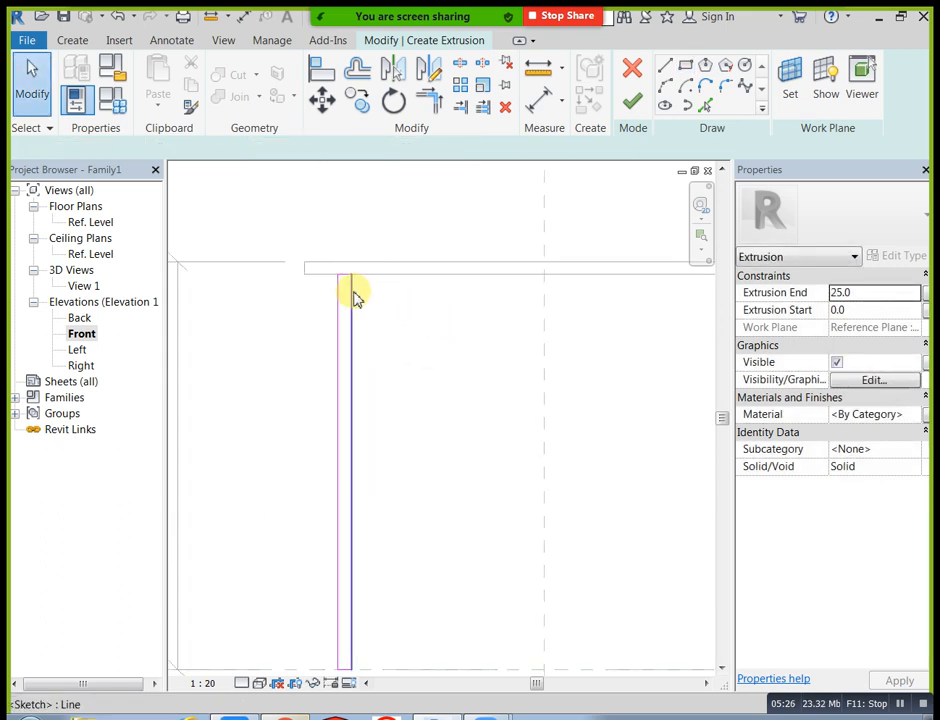
pyautogui.click(351, 297)
pyautogui.click(349, 246)
pyautogui.write('25')
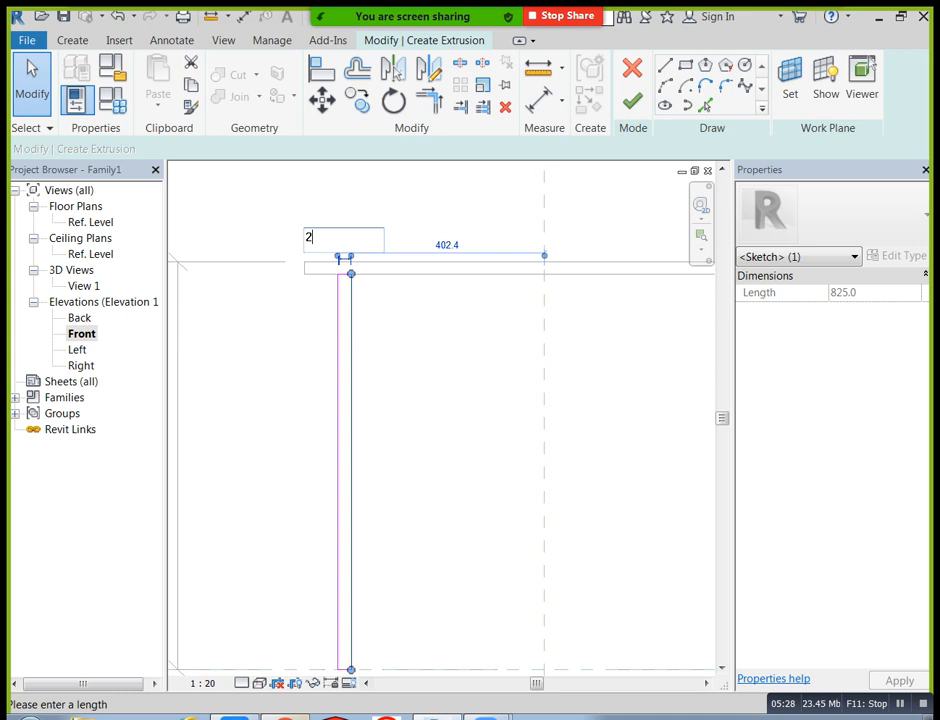
pyautogui.press('Return')
pyautogui.click(327, 331)
pyautogui.scroll(2, 325, 300)
# - Set the distance from the leg rectangle's inner edge to the vertical centre reference plane to 400 mm
pyautogui.click(341, 304)
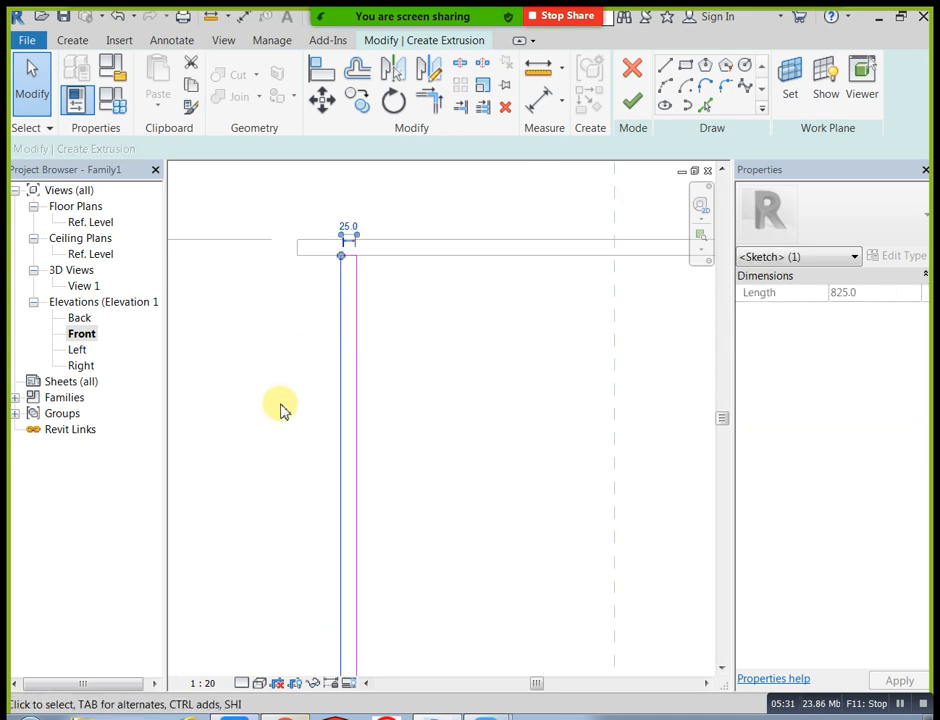
pyautogui.click(315, 322)
pyautogui.click(474, 248)
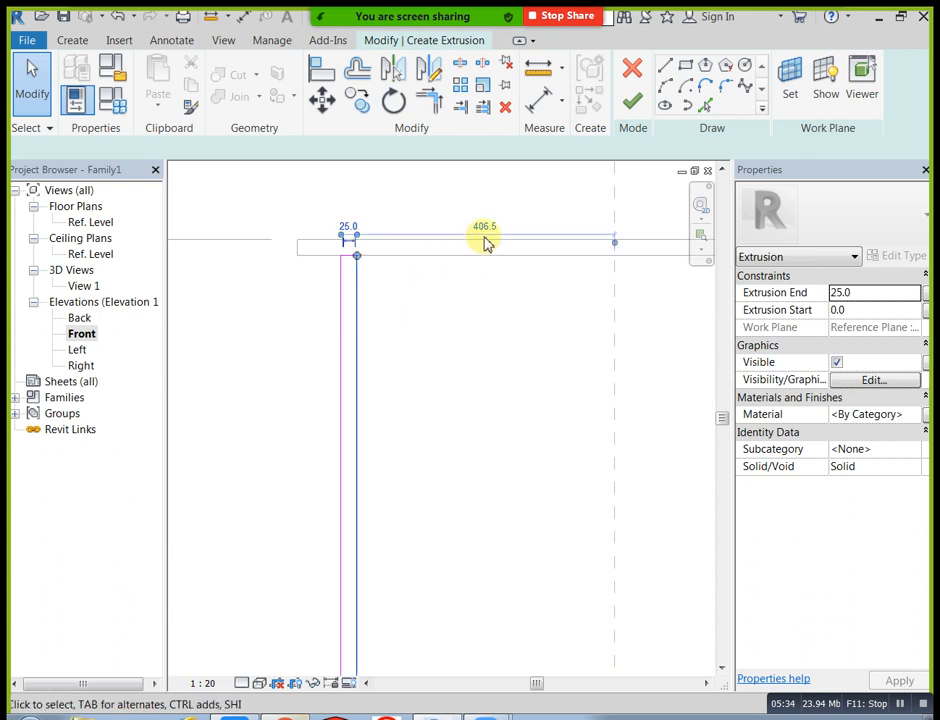
pyautogui.click(488, 225)
pyautogui.write('400')
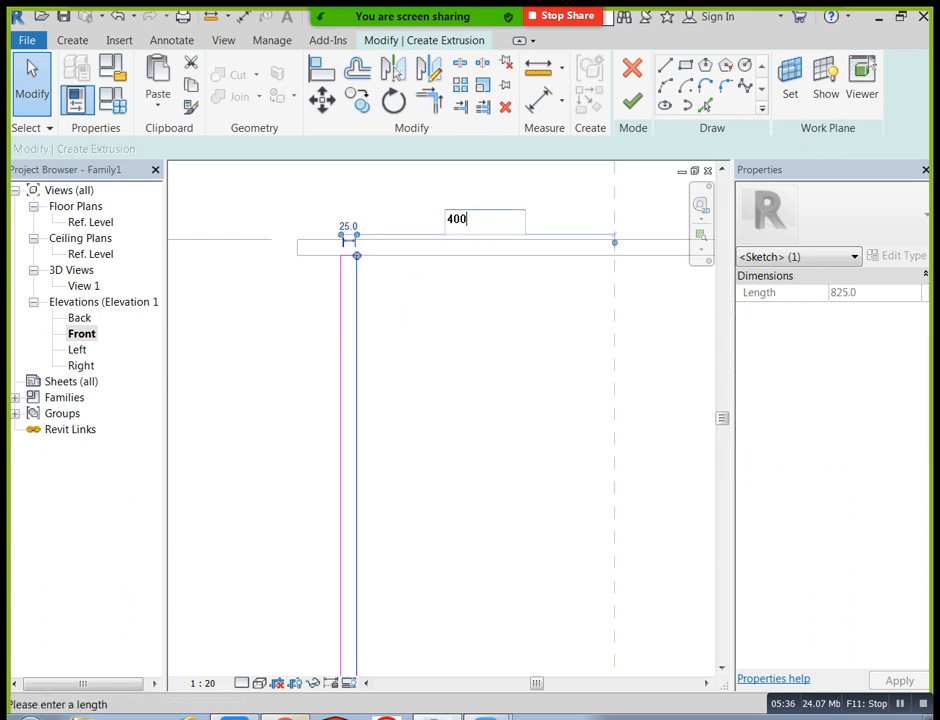
pyautogui.press('Return')
pyautogui.click(474, 368)
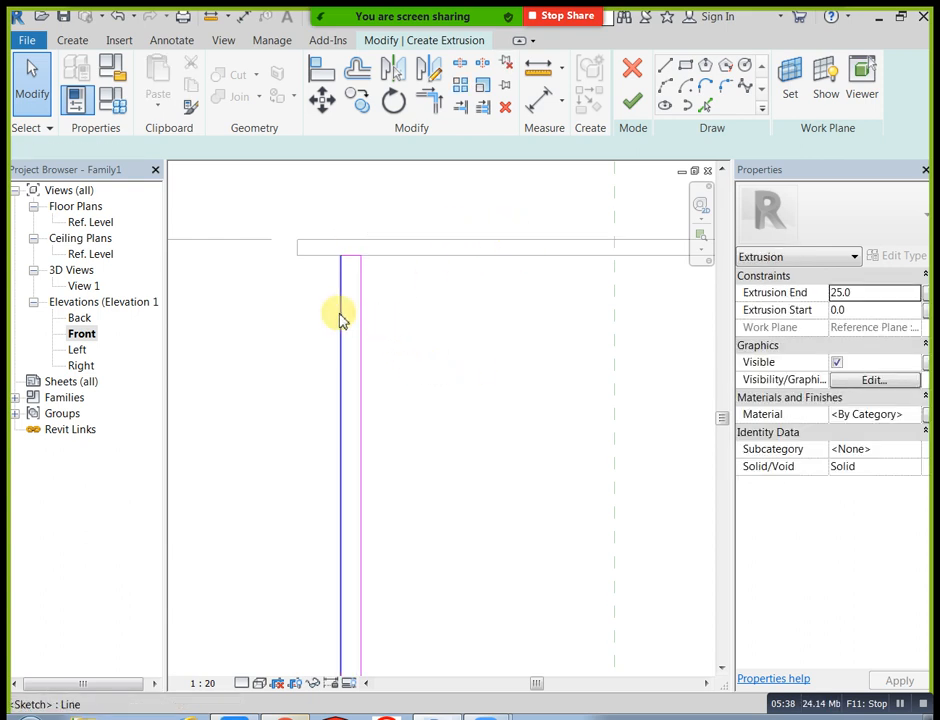
# - Move the leg rectangle's outer edge so that the leg is 25 mm wide
pyautogui.click(343, 320)
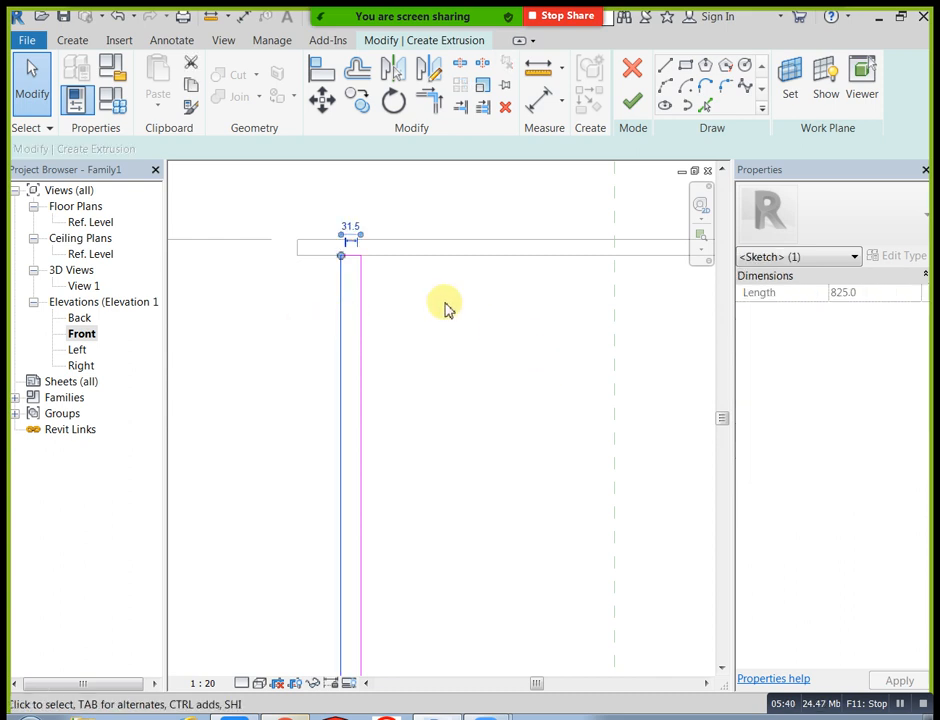
pyautogui.click(390, 342)
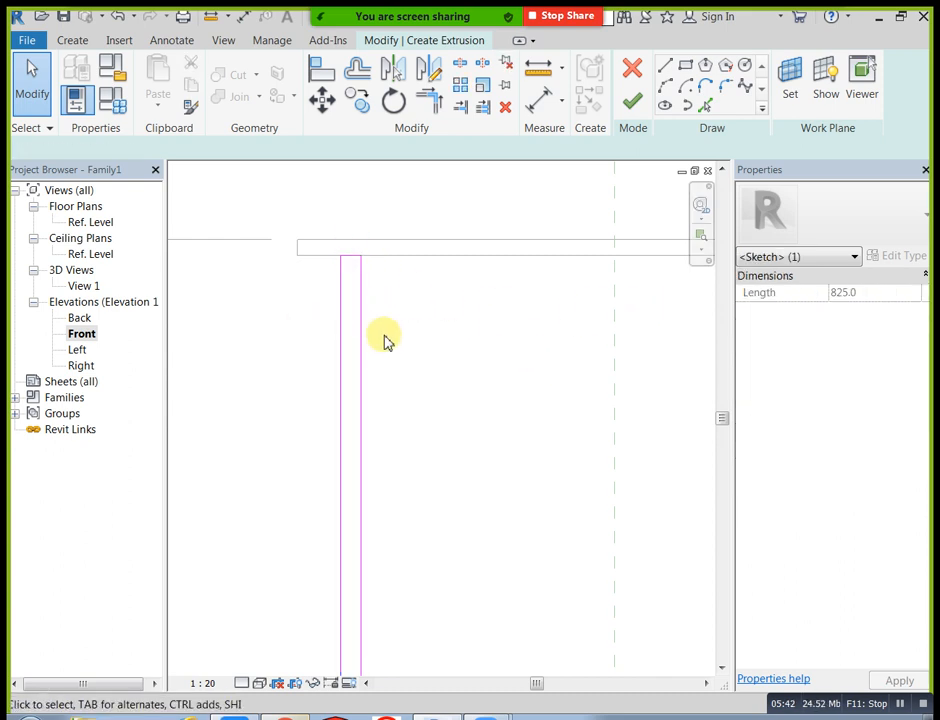
pyautogui.click(361, 332)
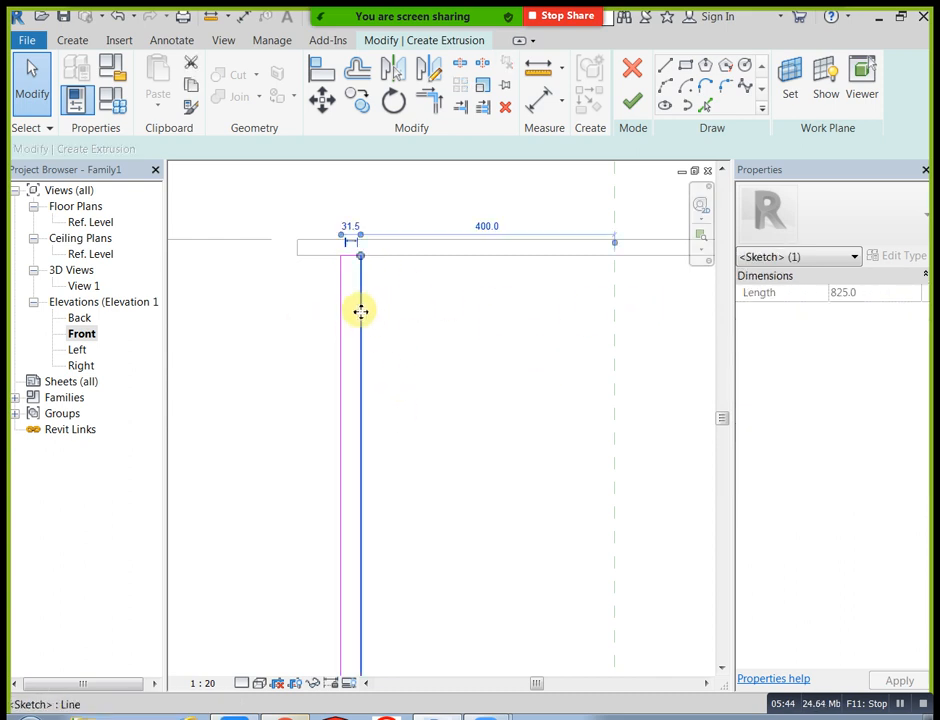
pyautogui.click(390, 357)
pyautogui.click(343, 360)
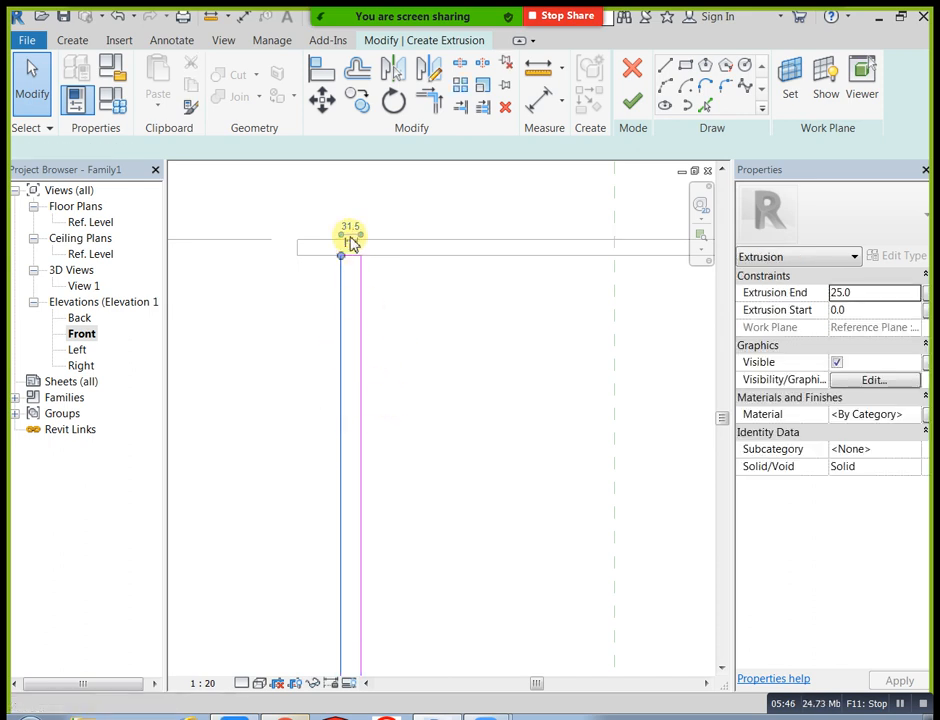
pyautogui.click(350, 226)
pyautogui.write('2')
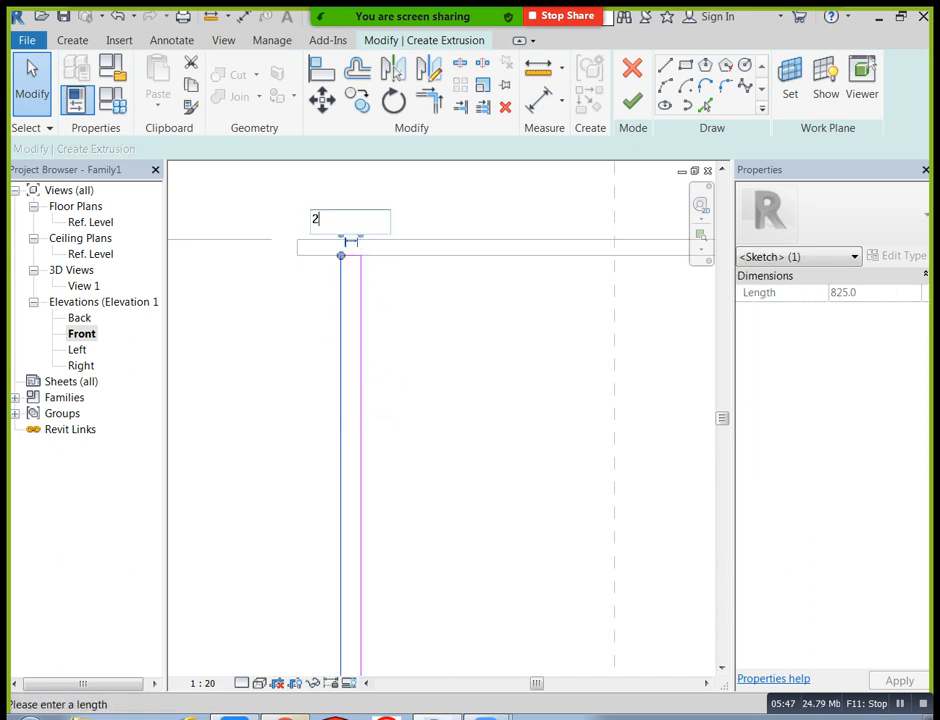
pyautogui.write('5')
pyautogui.press('Return')
pyautogui.click(409, 361)
pyautogui.scroll(-2, 395, 352)
pyautogui.click(376, 344)
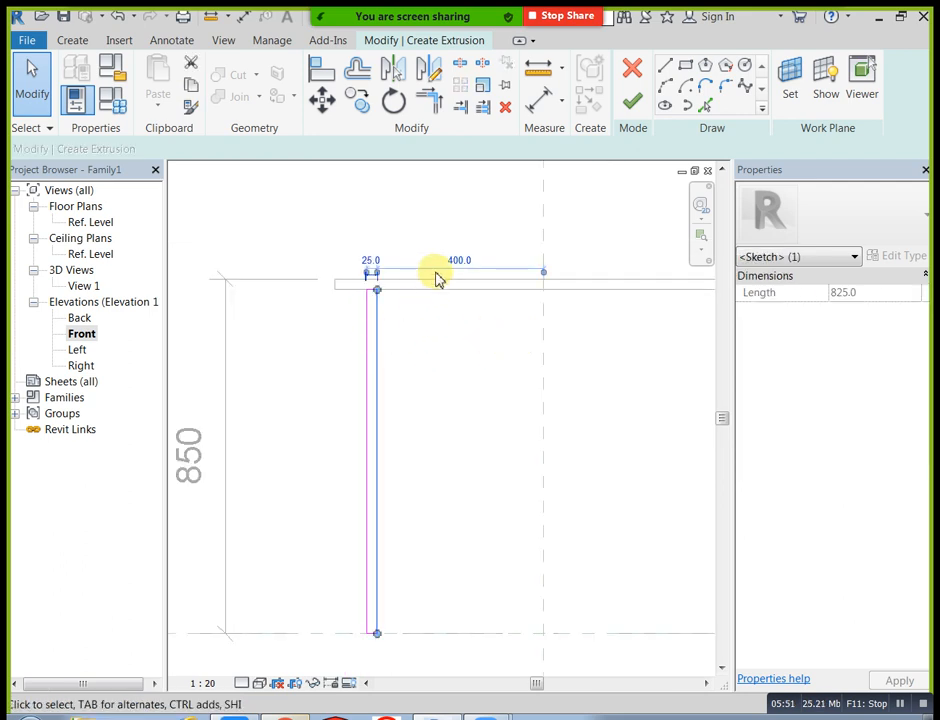
pyautogui.click(423, 372)
# - Mirror the leg rectangle about the vertical centre reference plane and finish the extrusion
pyautogui.scroll(-2, 424, 374)
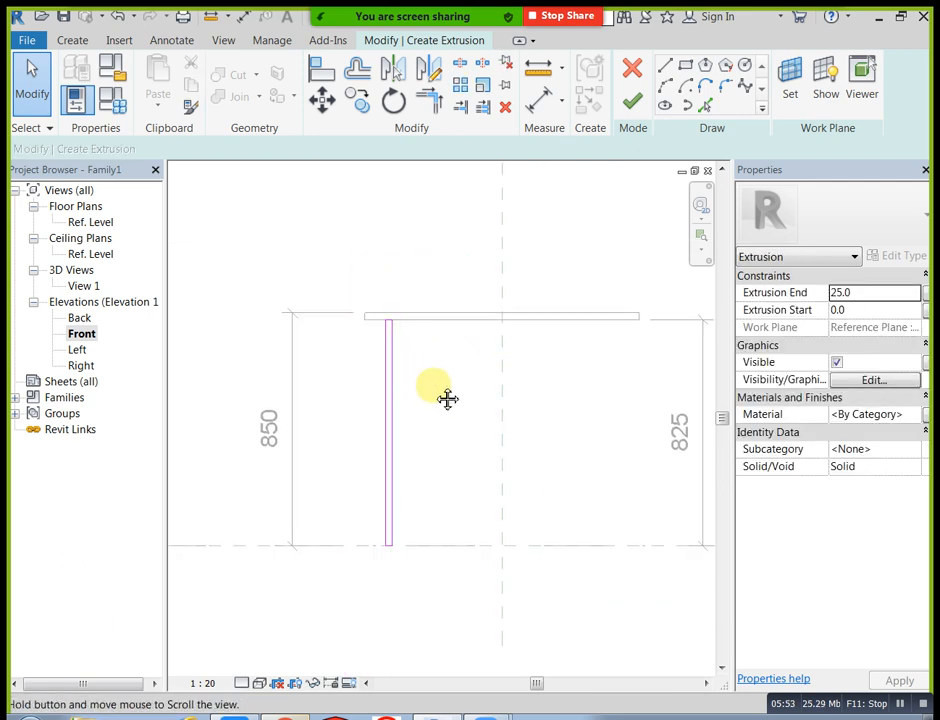
pyautogui.moveTo(444, 385); pyautogui.dragTo(415, 385, button='middle')
pyautogui.moveTo(348, 279)
pyautogui.mouseDown()
pyautogui.moveTo(390, 449)
pyautogui.moveTo(397, 579)
pyautogui.moveTo(400, 570)
pyautogui.mouseUp()
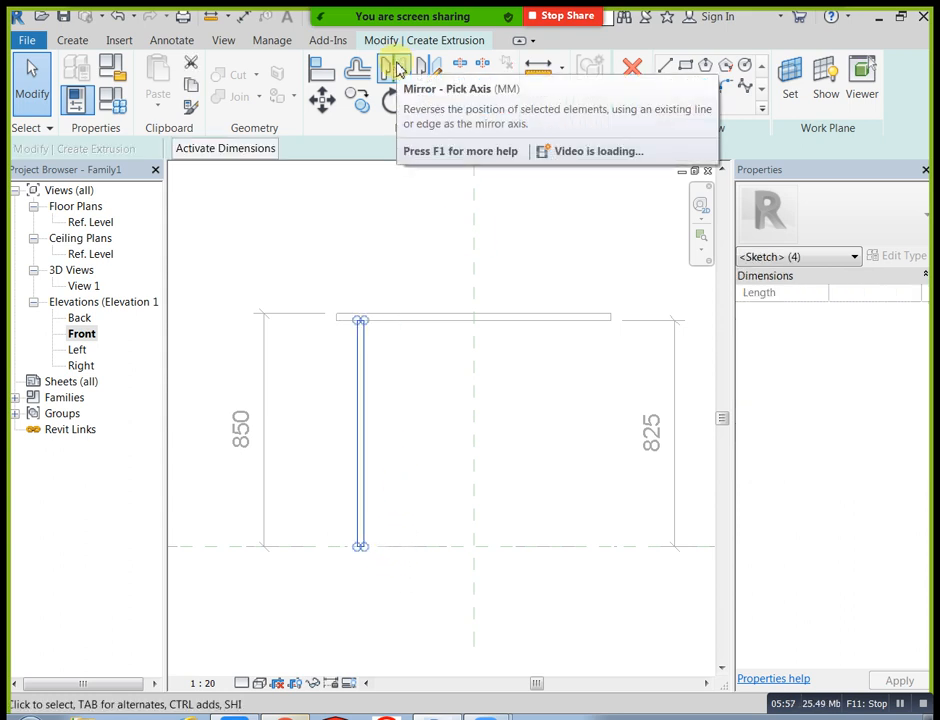
pyautogui.click(397, 68)
pyautogui.click(476, 357)
pyautogui.press('Escape')
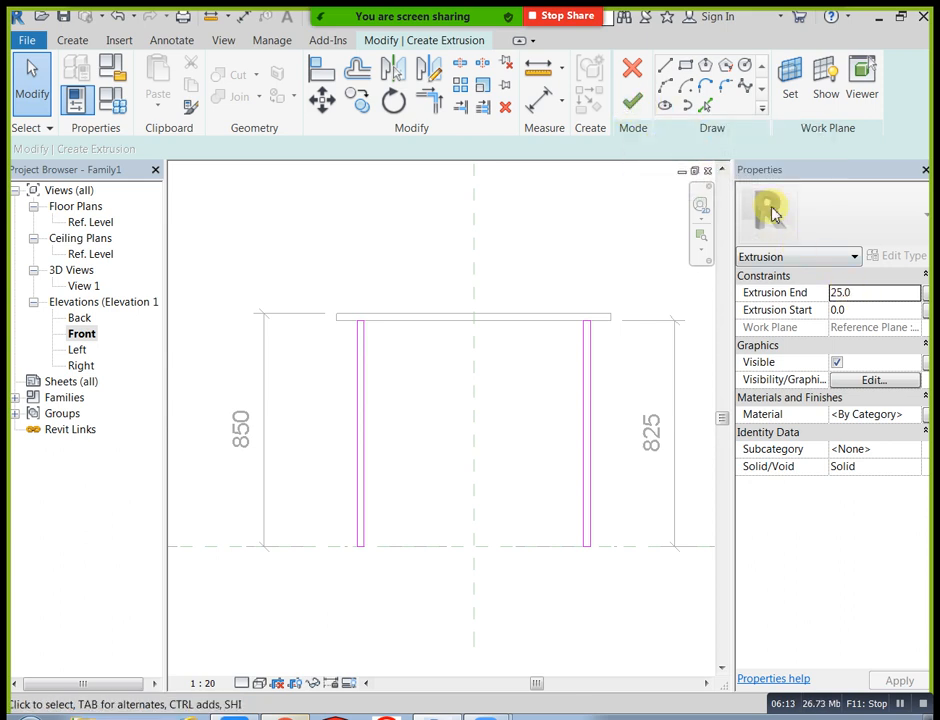
pyautogui.click(632, 104)
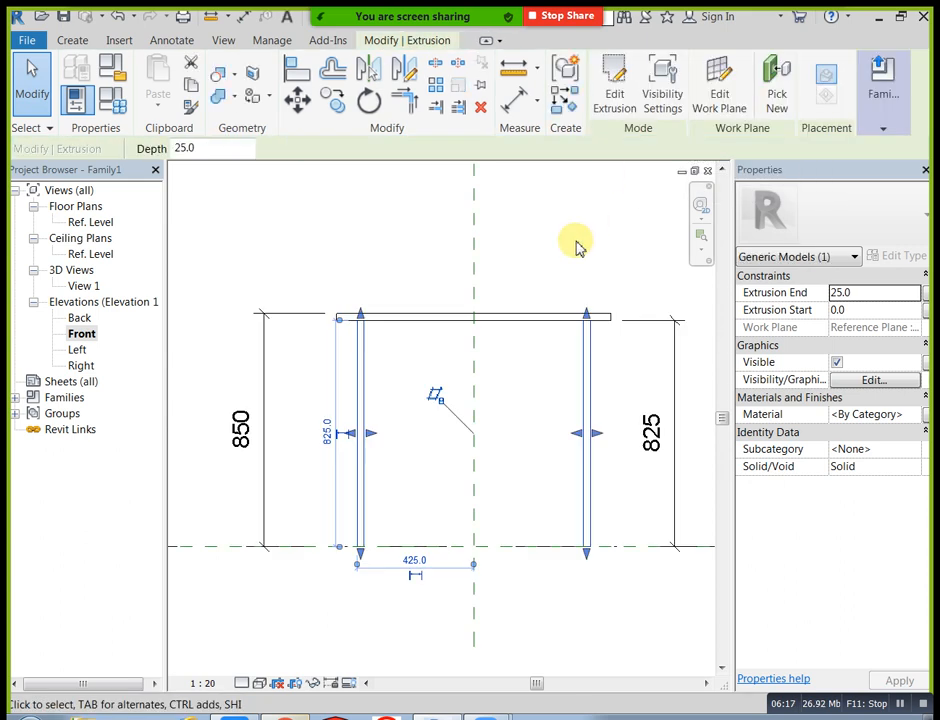
pyautogui.click(576, 245)
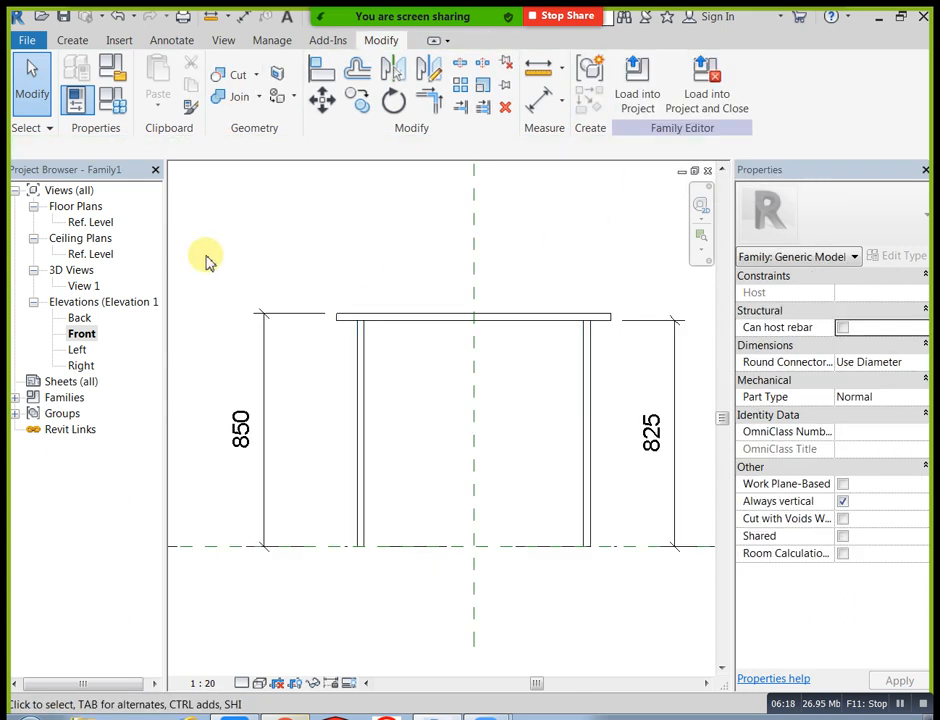
# - In the Ref. Level floor plan, set the leg extrusion's end to -250 mm and its start to 250 mm
pyautogui.click(106, 223)
pyautogui.doubleClick(106, 223)
pyautogui.scroll(2, 279, 424)
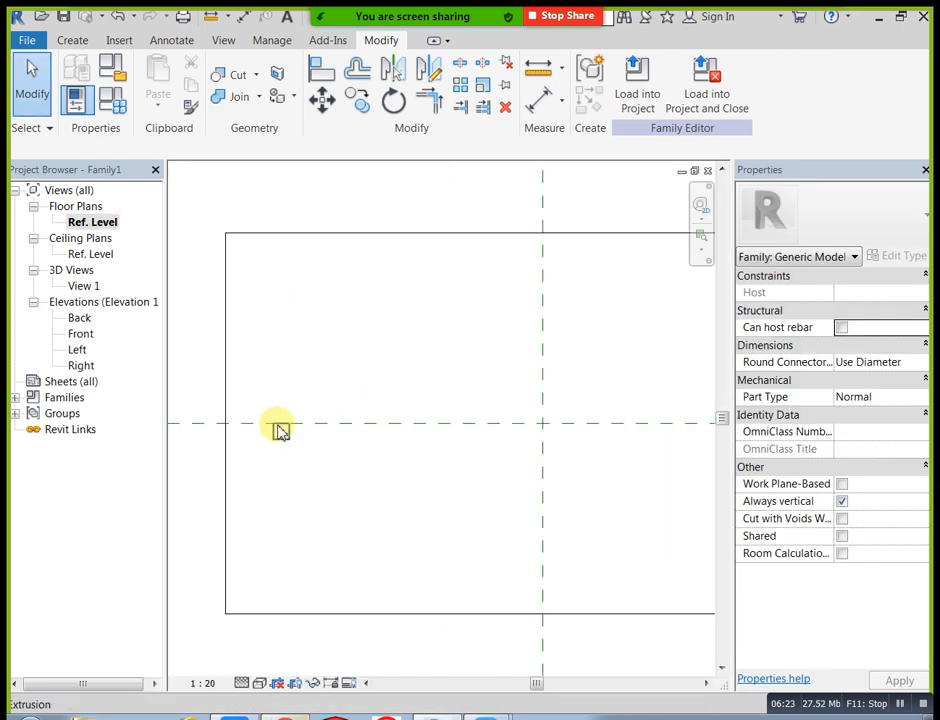
pyautogui.click(287, 437)
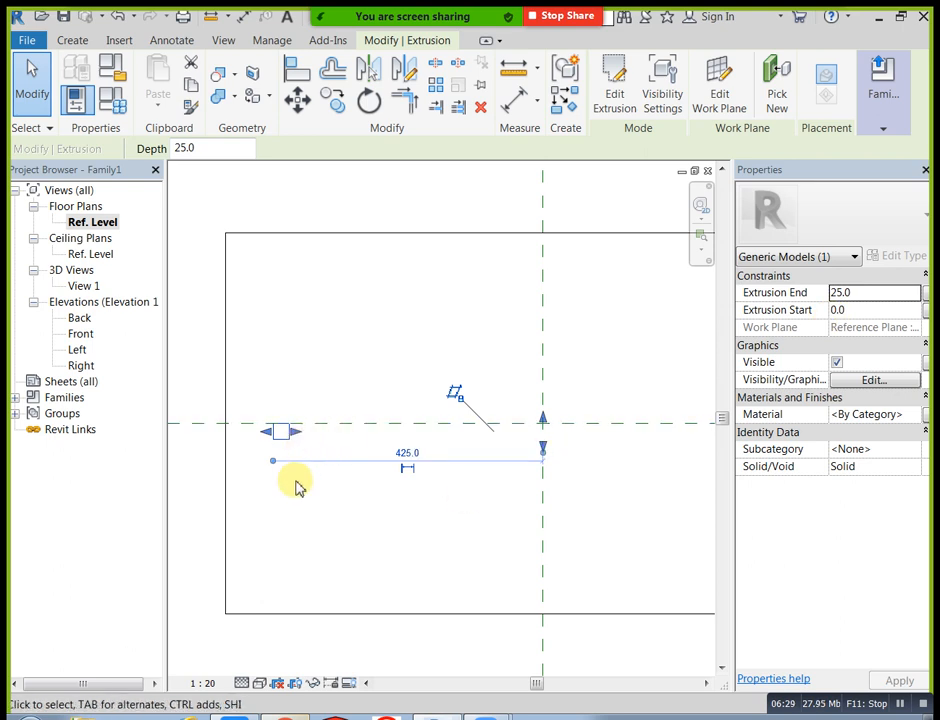
pyautogui.scroll(-2, 315, 413)
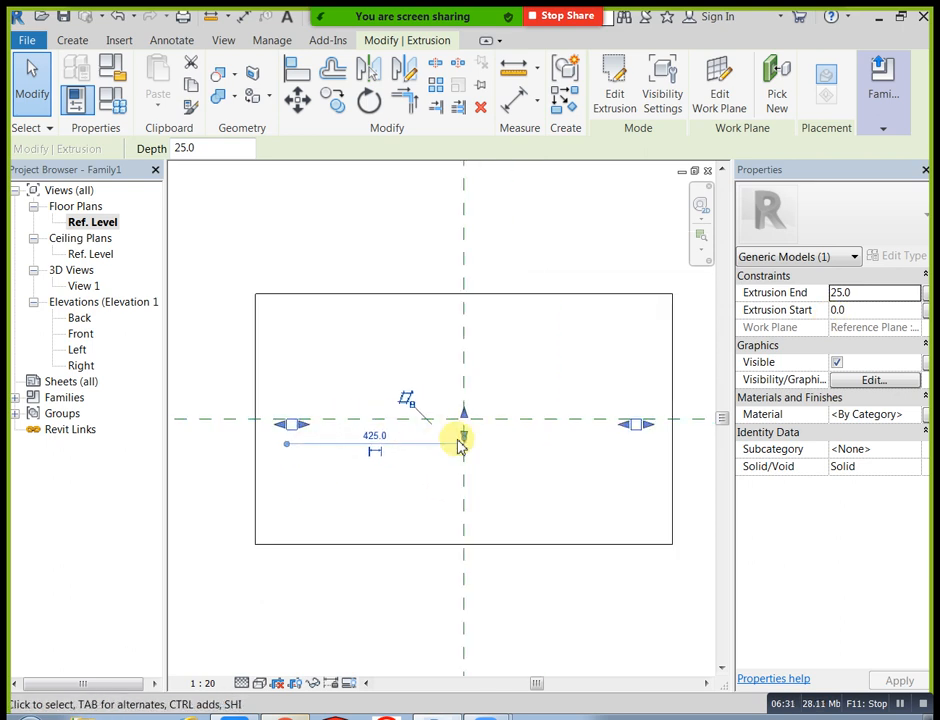
pyautogui.click(506, 467)
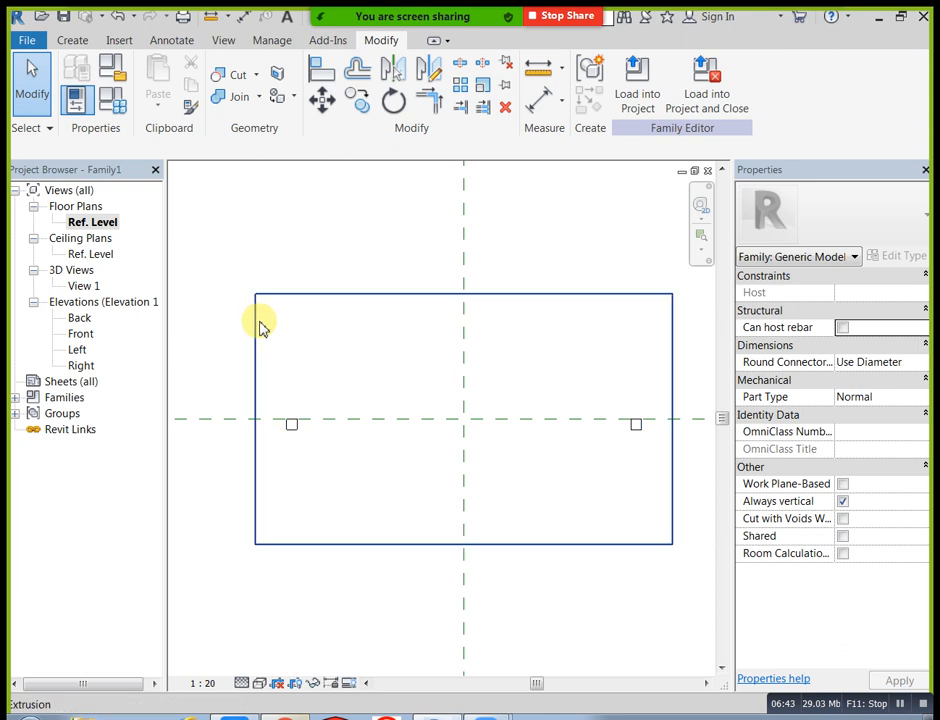
pyautogui.click(292, 426)
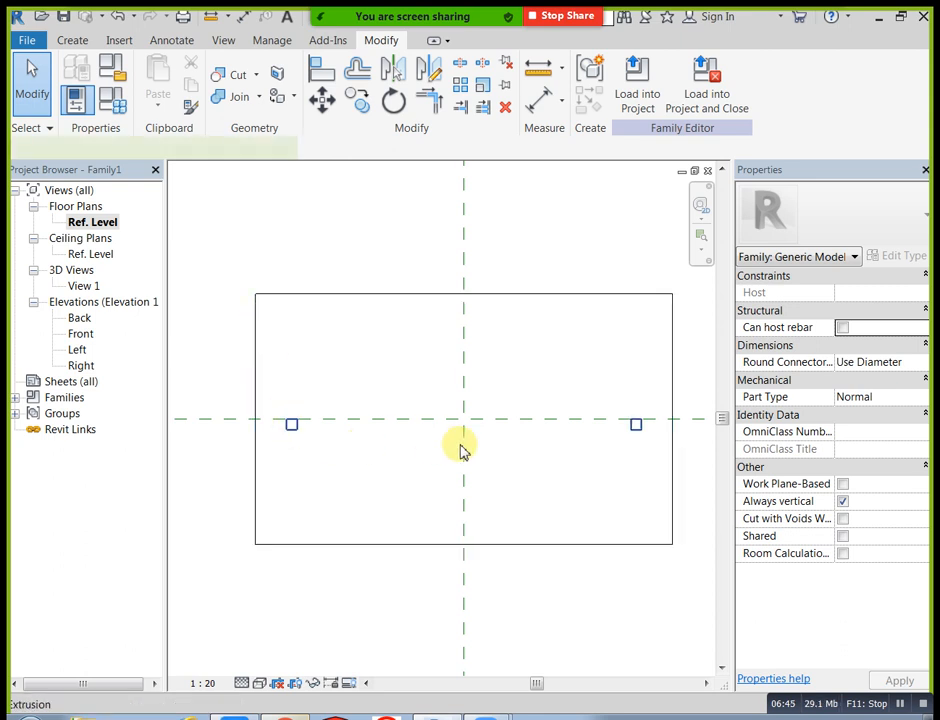
pyautogui.click(867, 297)
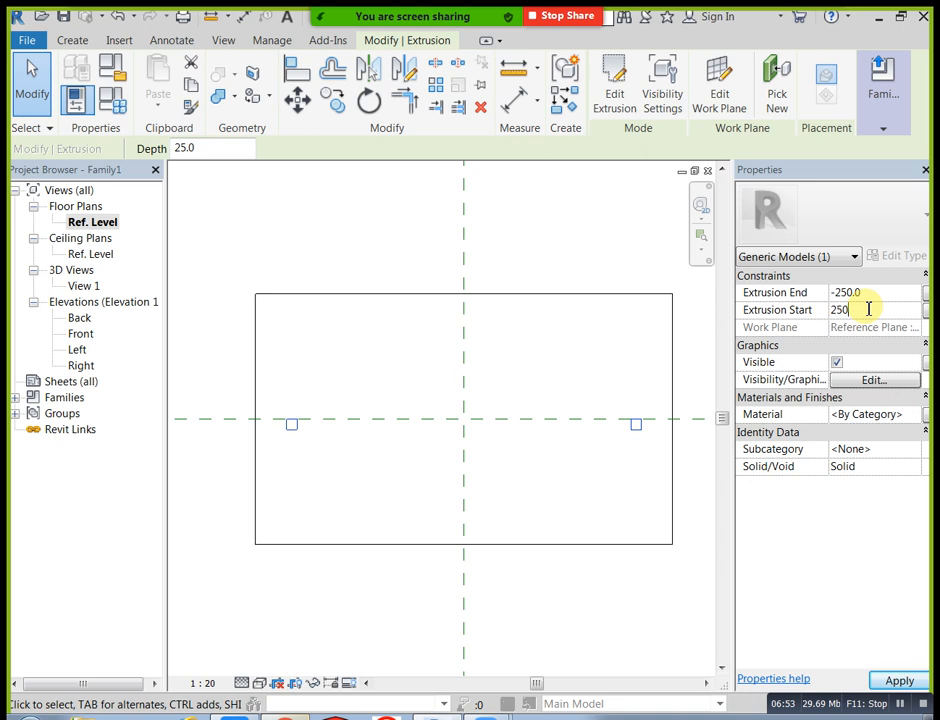
pyautogui.click(612, 210)
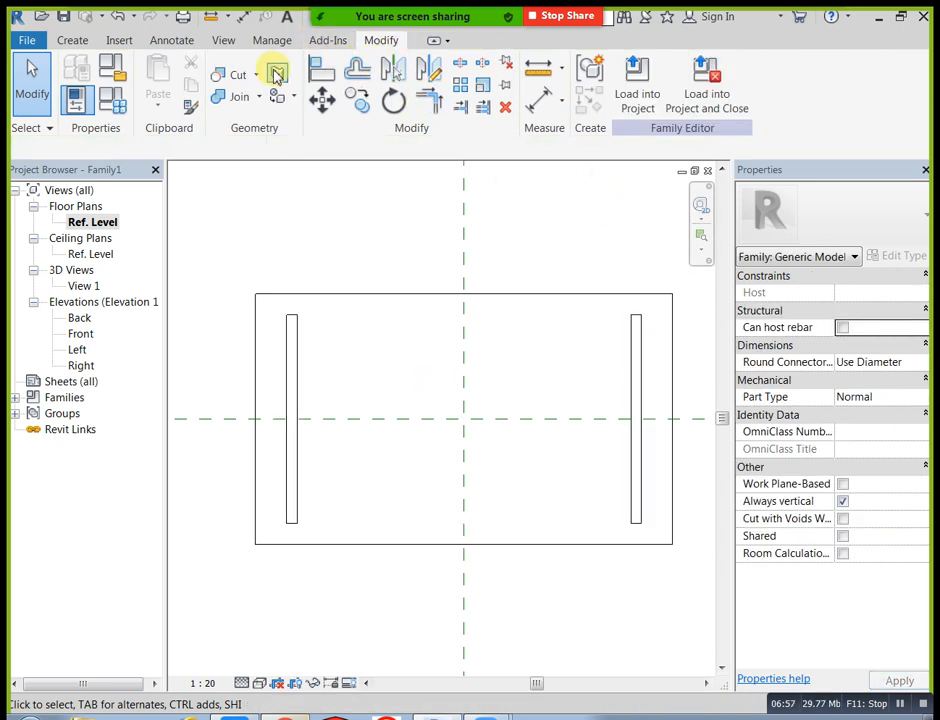
# - Open the default 3D view and orbit around the table to inspect the top and both legs
pyautogui.click(226, 42)
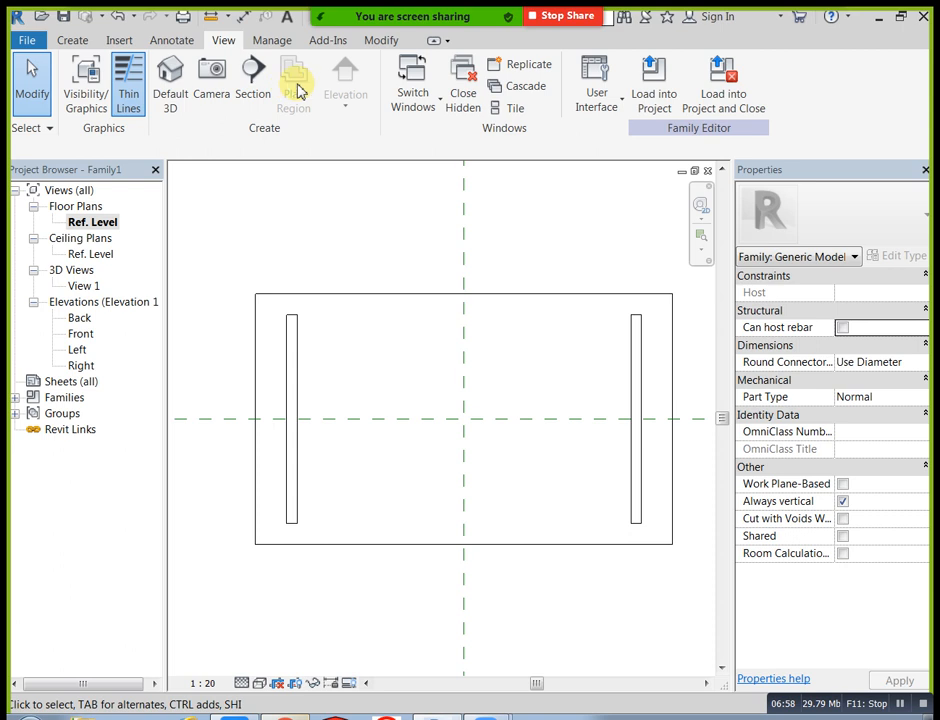
pyautogui.click(172, 92)
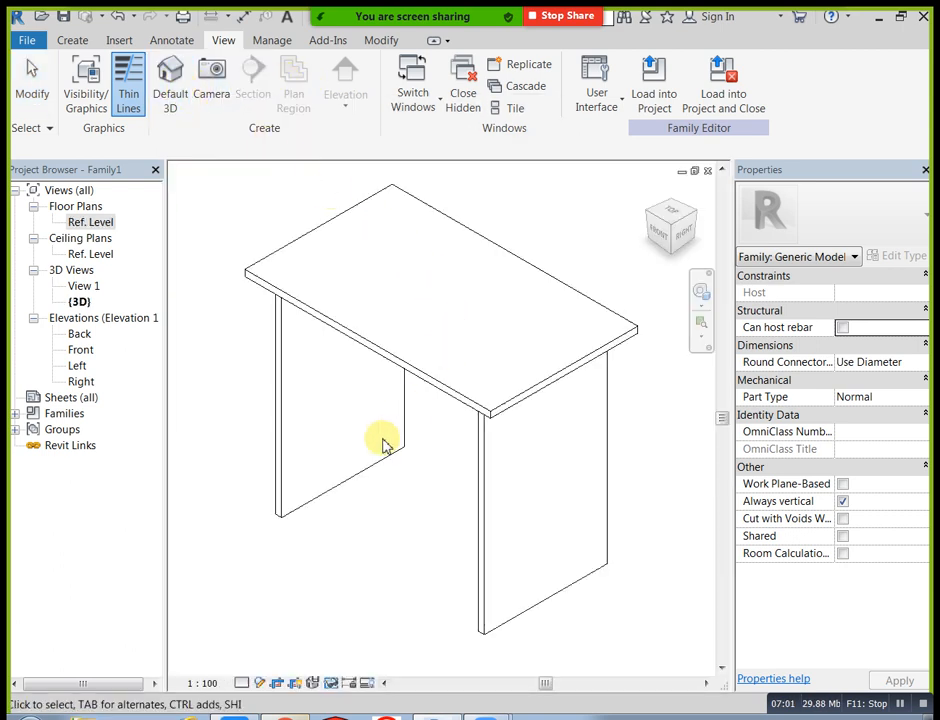
pyautogui.keyDown('shift'); pyautogui.moveTo(365, 447); pyautogui.dragTo(541, 463, button='middle'); pyautogui.keyUp('shift')
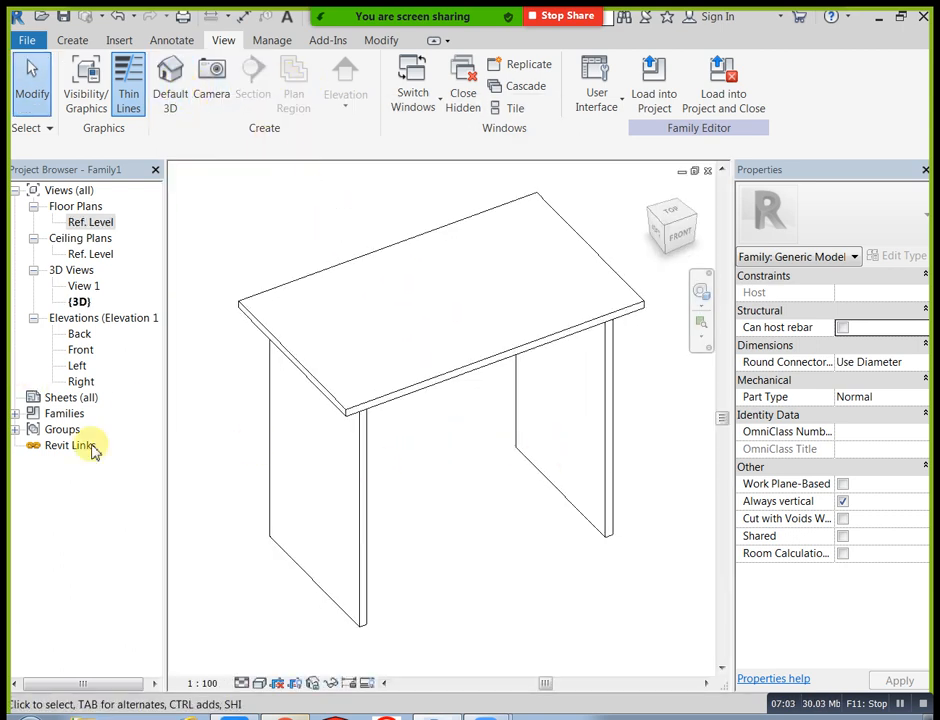
# - Set the 3D view to Fine detail level and the Shaded visual style
pyautogui.click(240, 683)
pyautogui.click(246, 664)
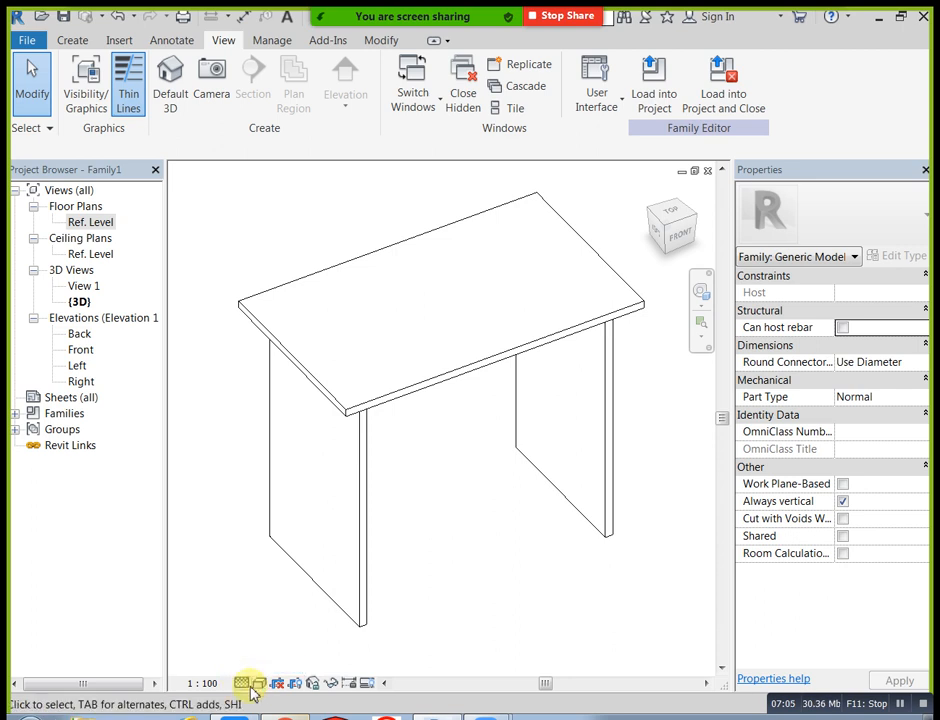
pyautogui.click(240, 683)
pyautogui.click(244, 664)
pyautogui.click(259, 683)
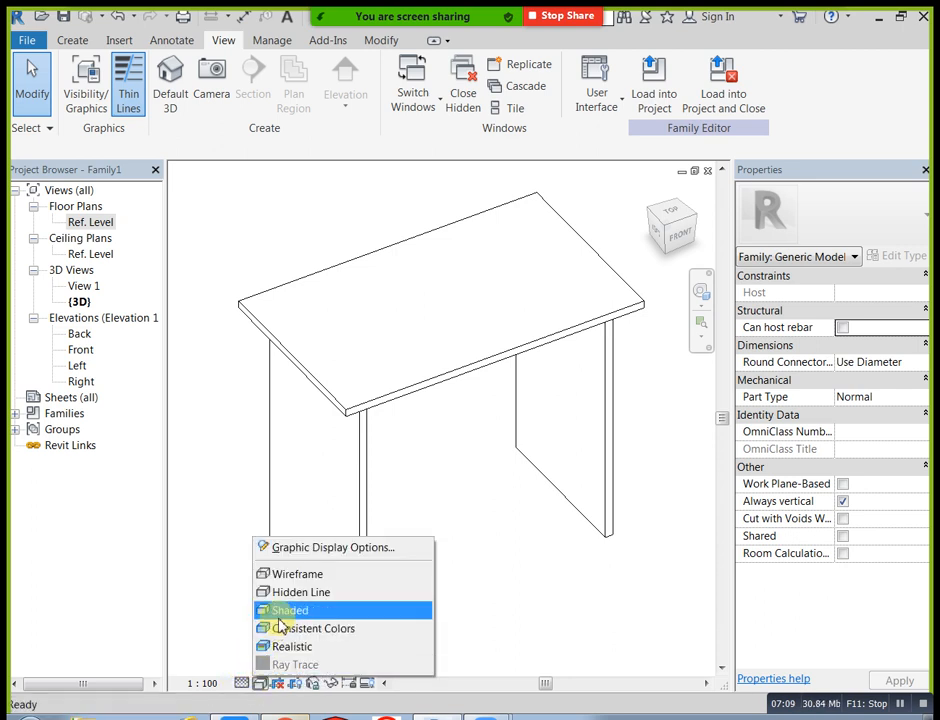
pyautogui.click(282, 611)
pyautogui.keyDown('shift'); pyautogui.moveTo(492, 540); pyautogui.dragTo(420, 510, button='middle'); pyautogui.keyUp('shift')
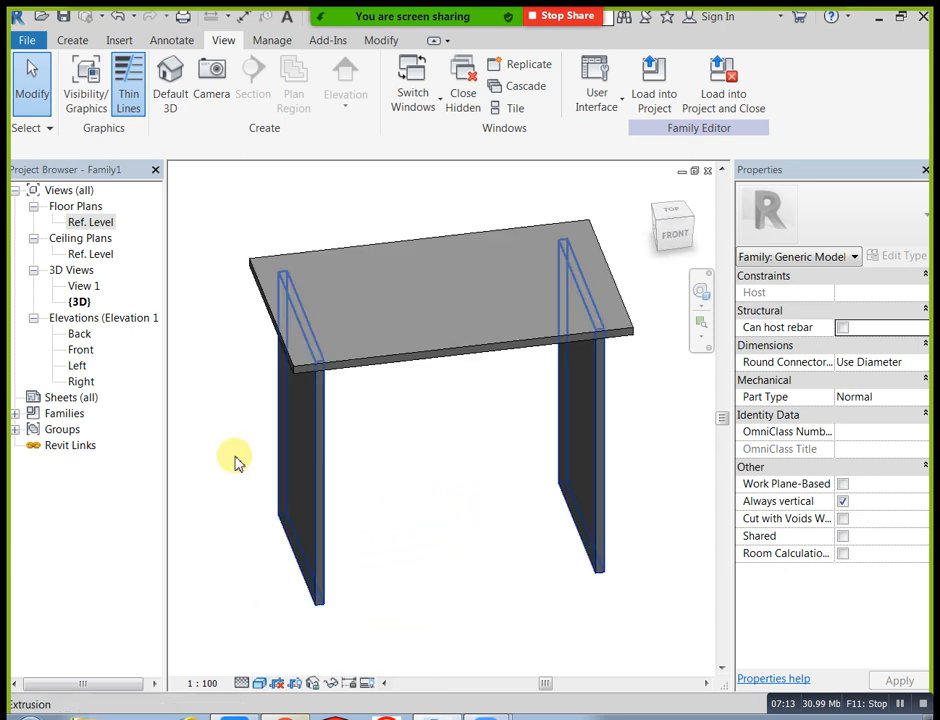
# - In the Front elevation, start a new extrusion and sketch a rectangle 800 by about 38 mm between the legs, about 93 mm above the reference level
pyautogui.doubleClick(80, 349)
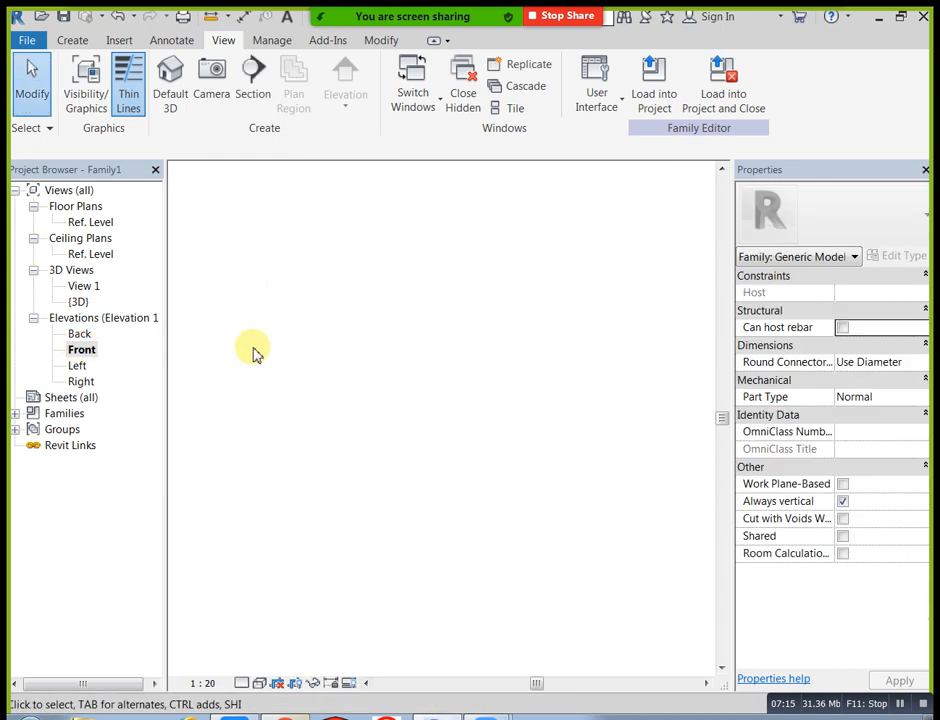
pyautogui.scroll(2, 520, 462)
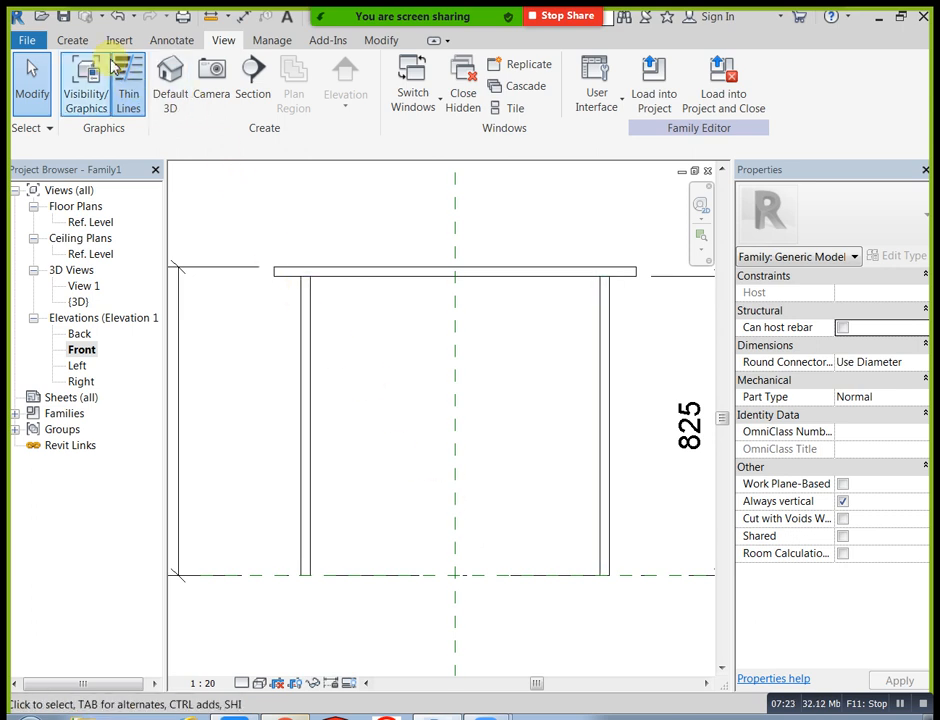
pyautogui.click(76, 40)
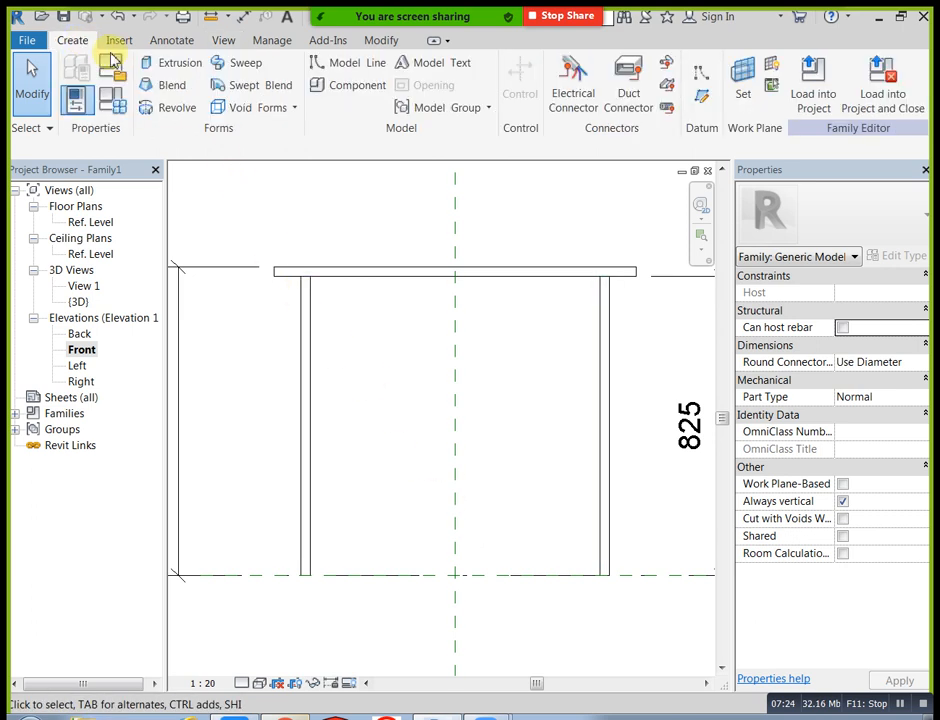
pyautogui.click(166, 66)
pyautogui.click(685, 65)
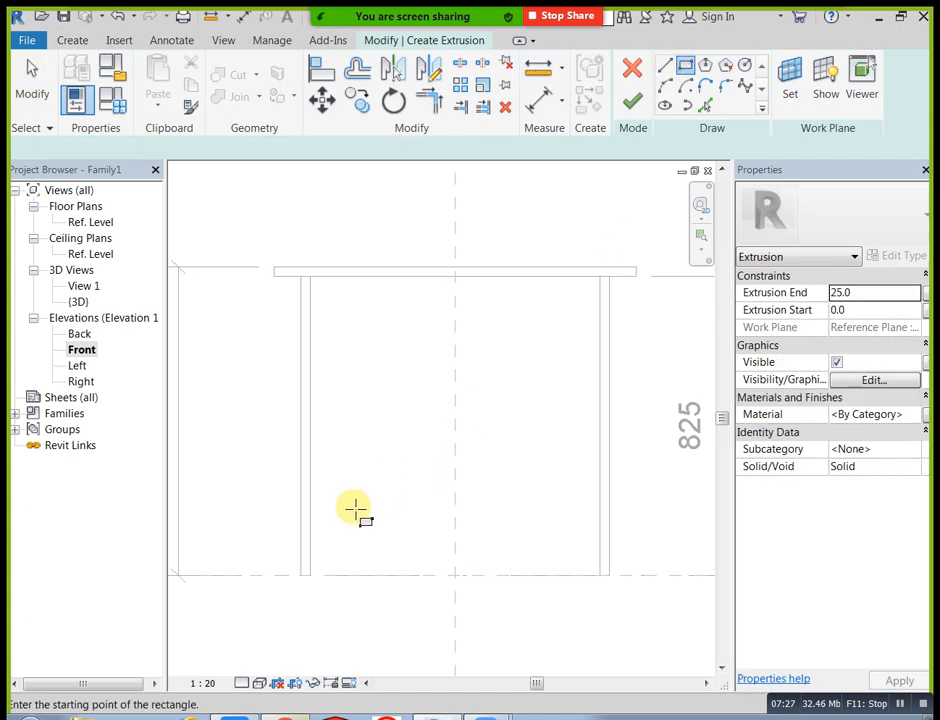
pyautogui.click(310, 543)
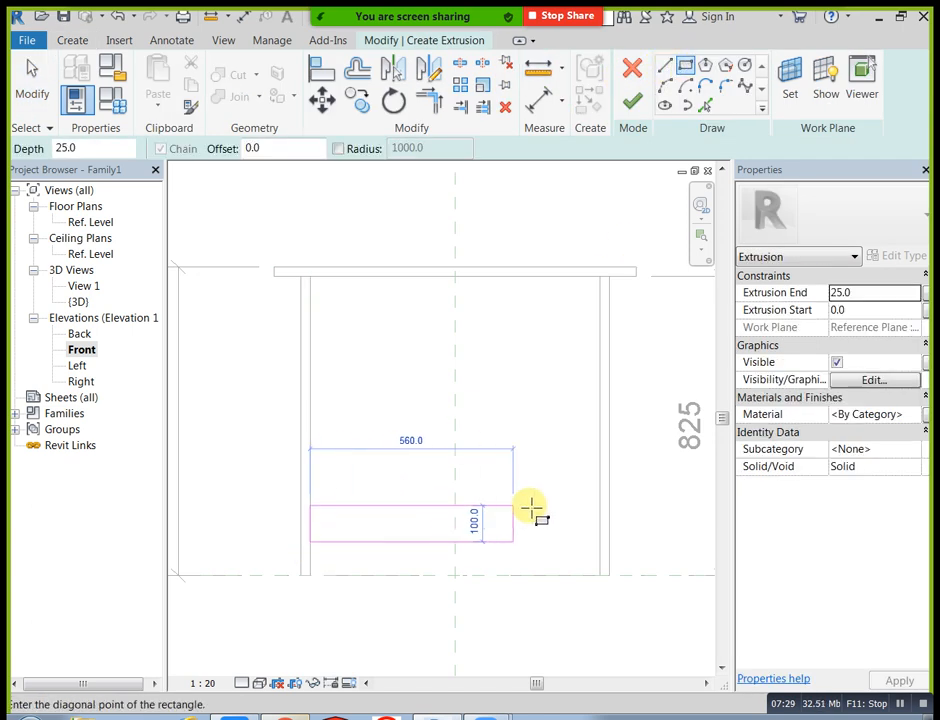
pyautogui.click(598, 530)
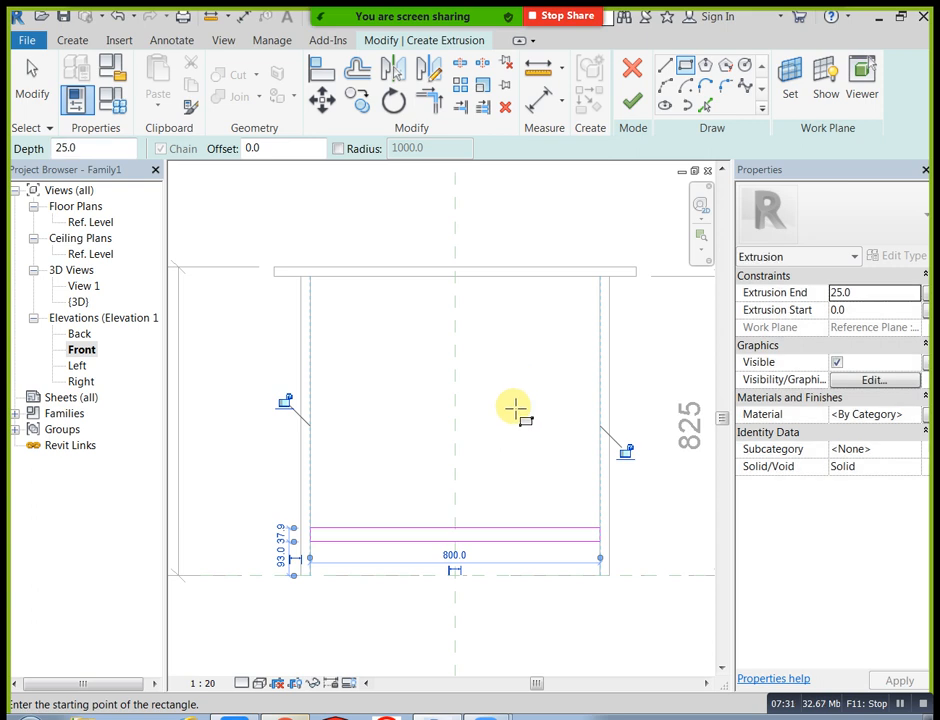
pyautogui.press('Escape')
pyautogui.press('Escape')
pyautogui.scroll(2, 325, 535)
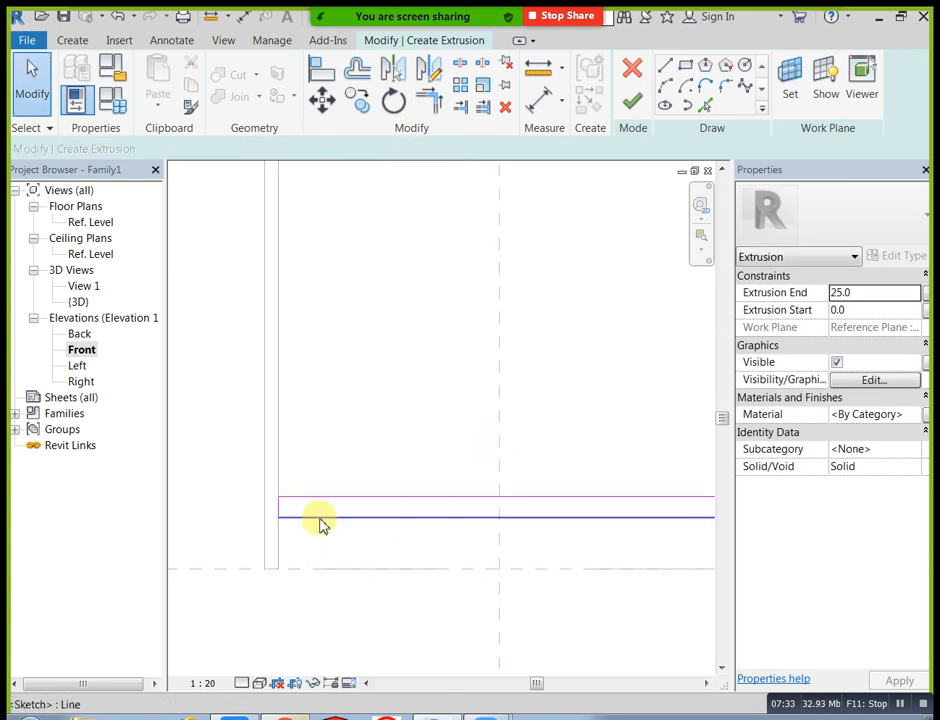
# - Set the lower edge of the sketched rectangle between the legs 100 mm above the reference level
pyautogui.click(321, 518)
pyautogui.click(250, 545)
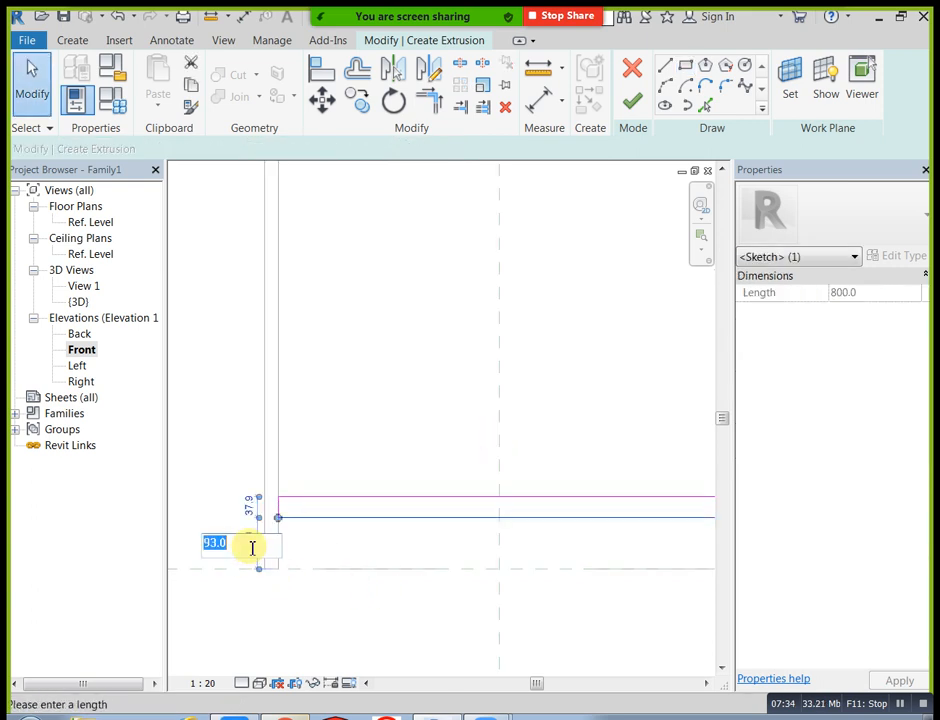
pyautogui.press('Return')
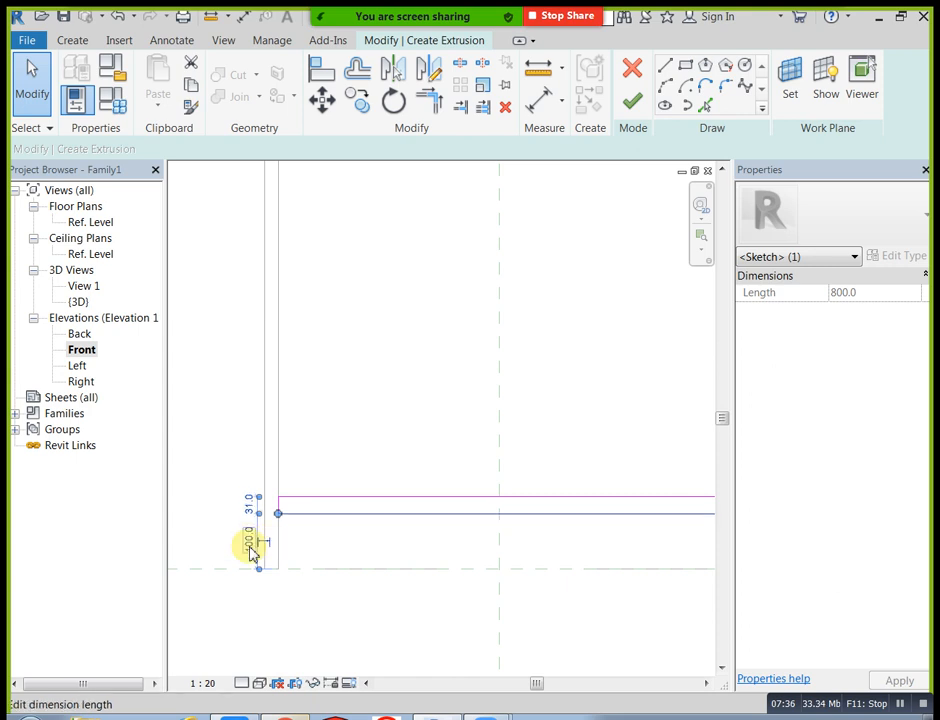
pyautogui.press('Escape')
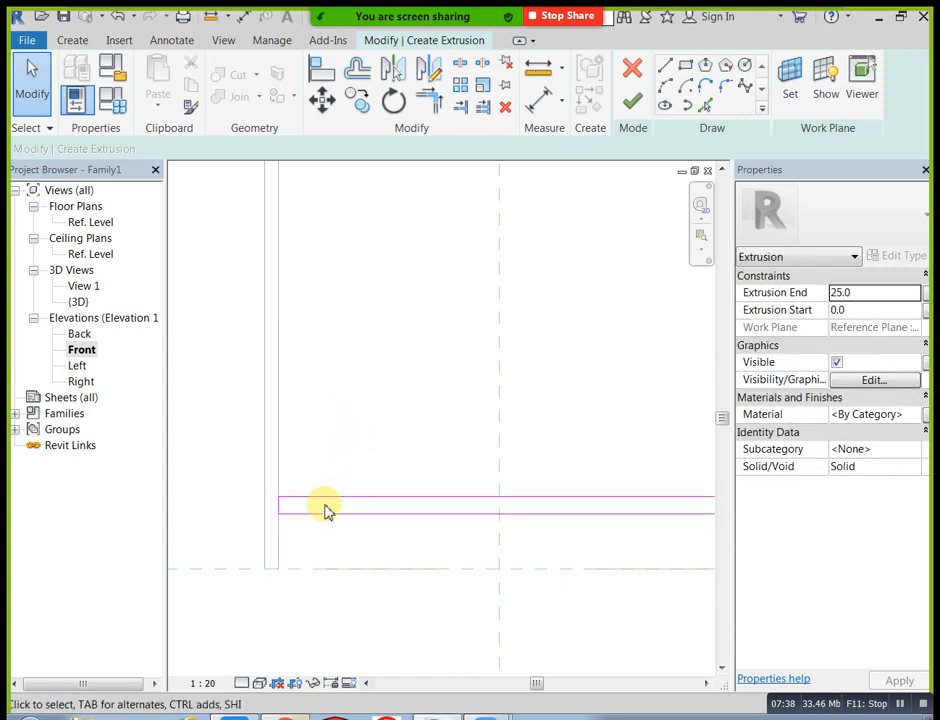
# - Set the rectangle's height to 25 mm by repositioning its upper edge
pyautogui.scroll(2, 298, 525)
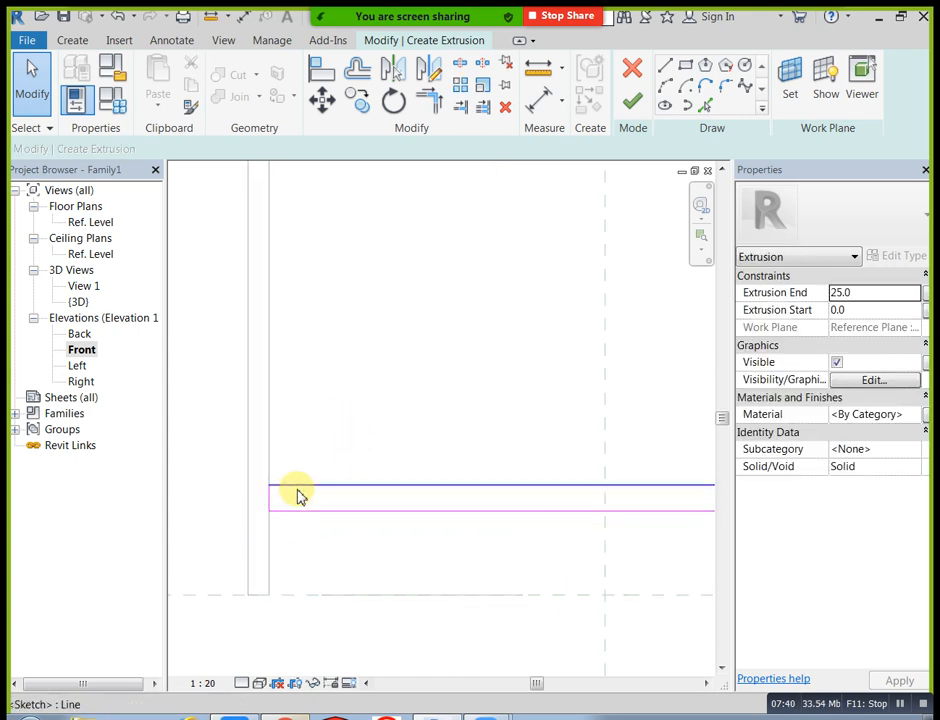
pyautogui.click(270, 552)
pyautogui.scroll(-2, 266, 550)
pyautogui.scroll(3, 604, 516)
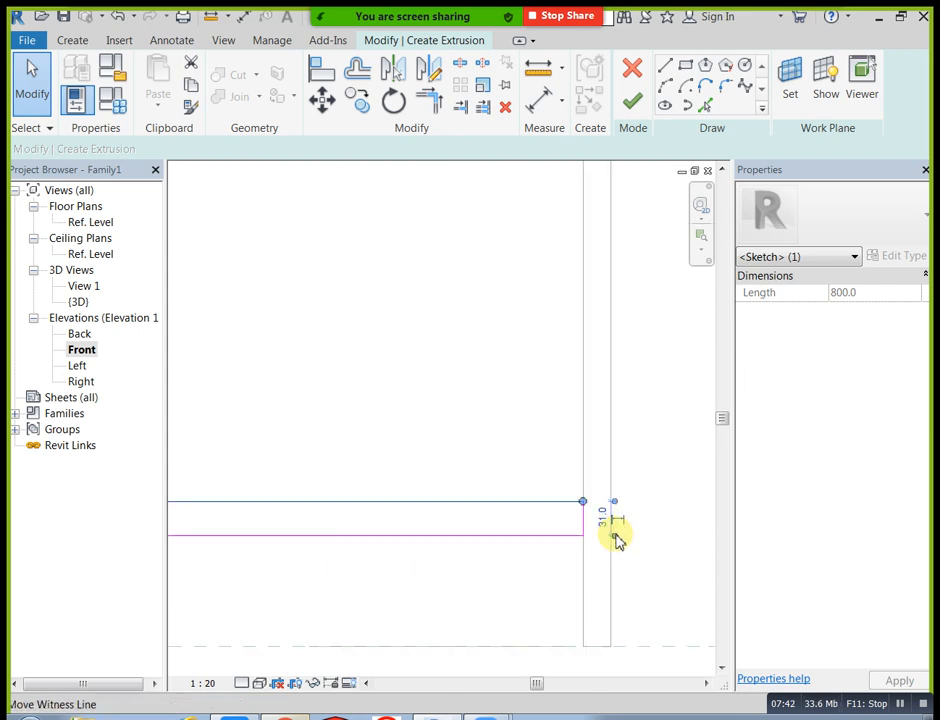
pyautogui.click(604, 518)
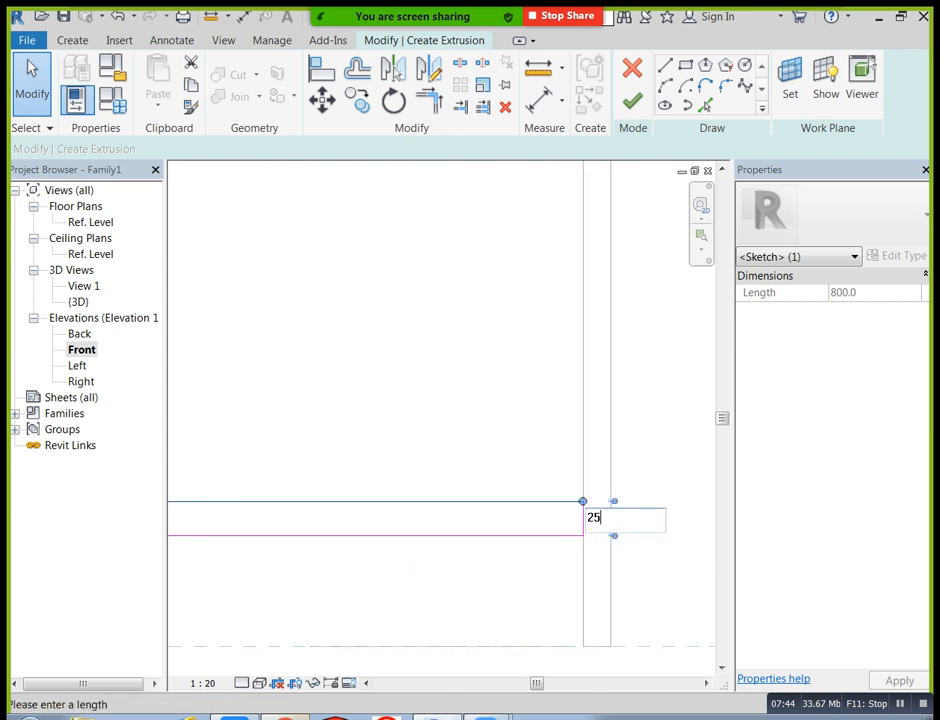
pyautogui.write('25')
pyautogui.press('Return')
pyautogui.click(671, 445)
pyautogui.scroll(-2, 671, 445)
pyautogui.scroll(-3, 420, 510)
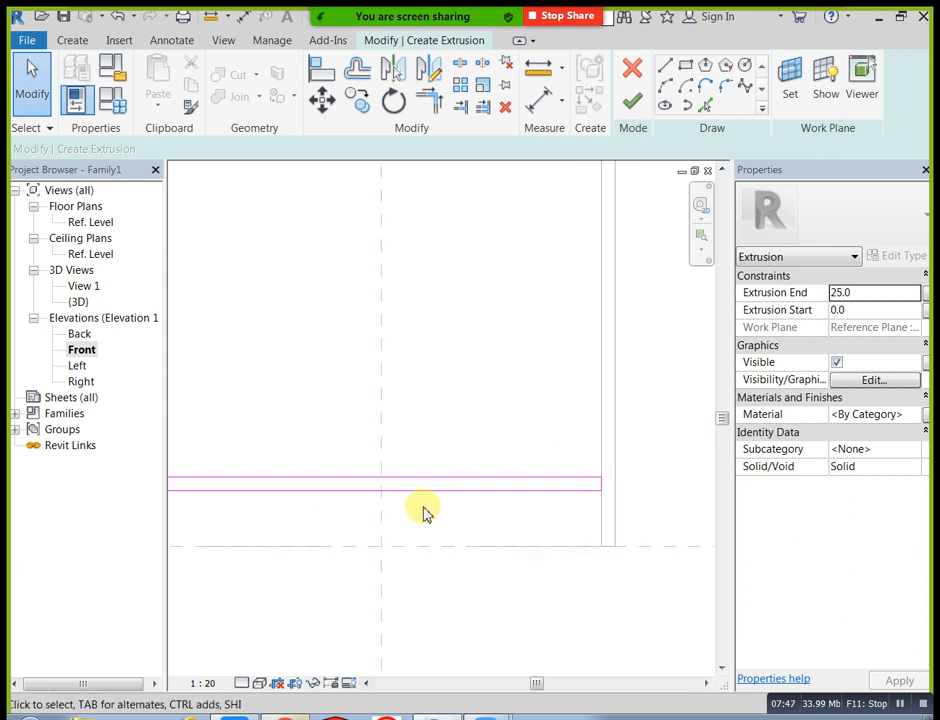
pyautogui.click(358, 506)
pyautogui.click(300, 463)
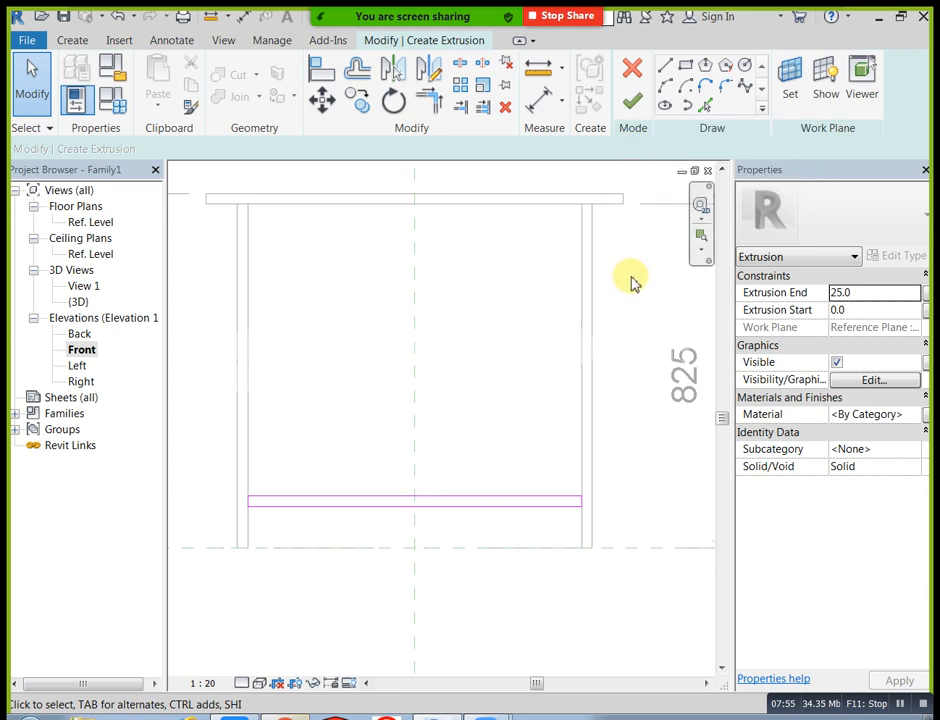
# - Set the shelf extrusion's end to -225 mm and its start to 250 mm, and finish the extrusion
pyautogui.click(867, 315)
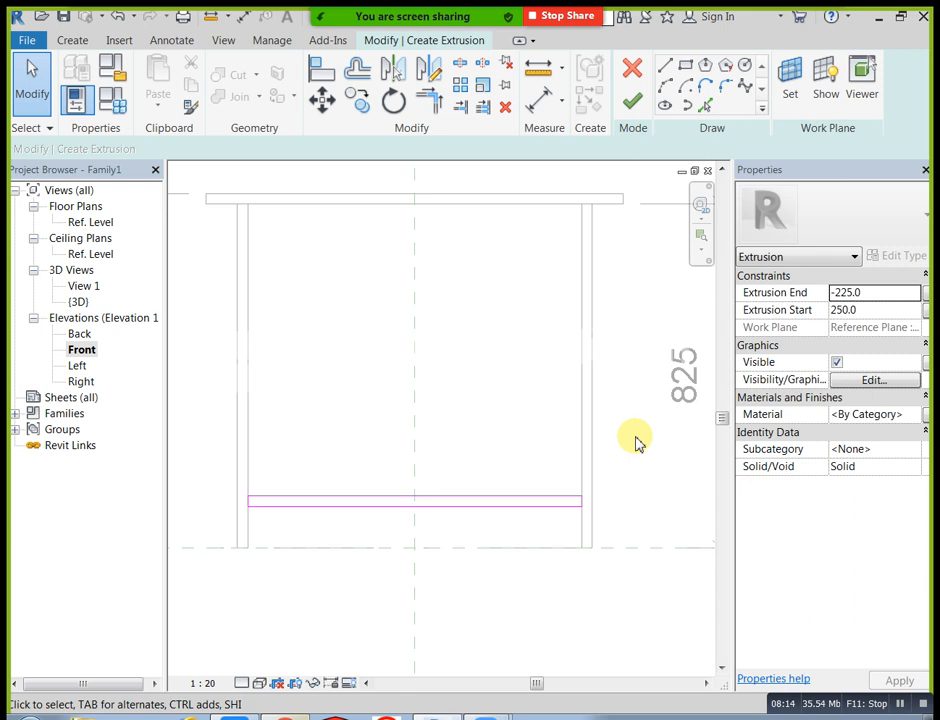
pyautogui.click(632, 101)
pyautogui.click(620, 407)
# - In the default 3D view, set the shelf's extrusion start to 225 mm and inspect it between the legs
pyautogui.click(223, 40)
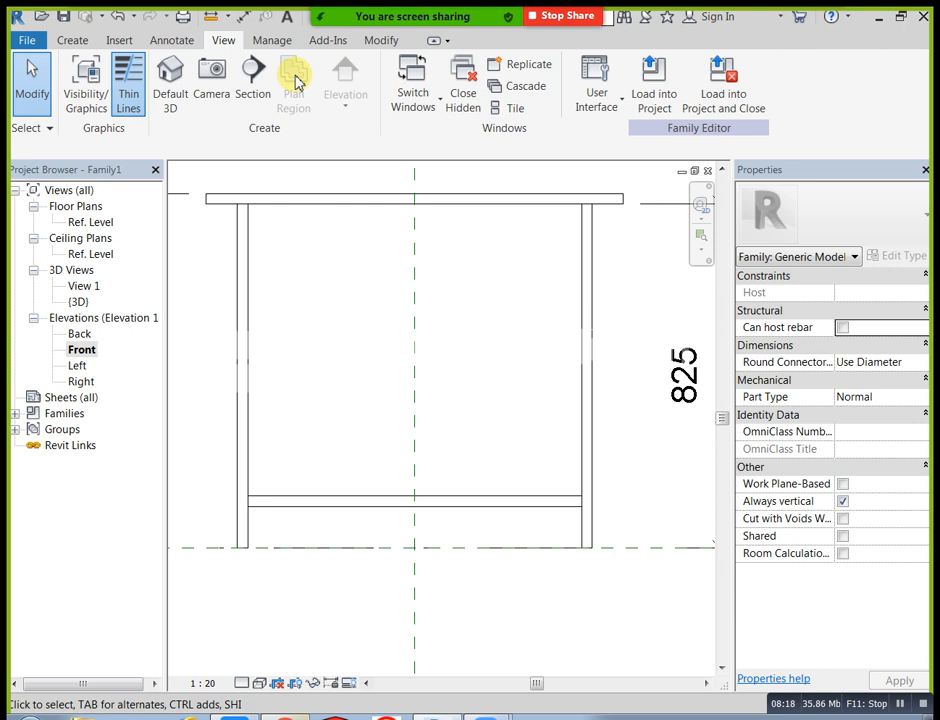
pyautogui.click(170, 78)
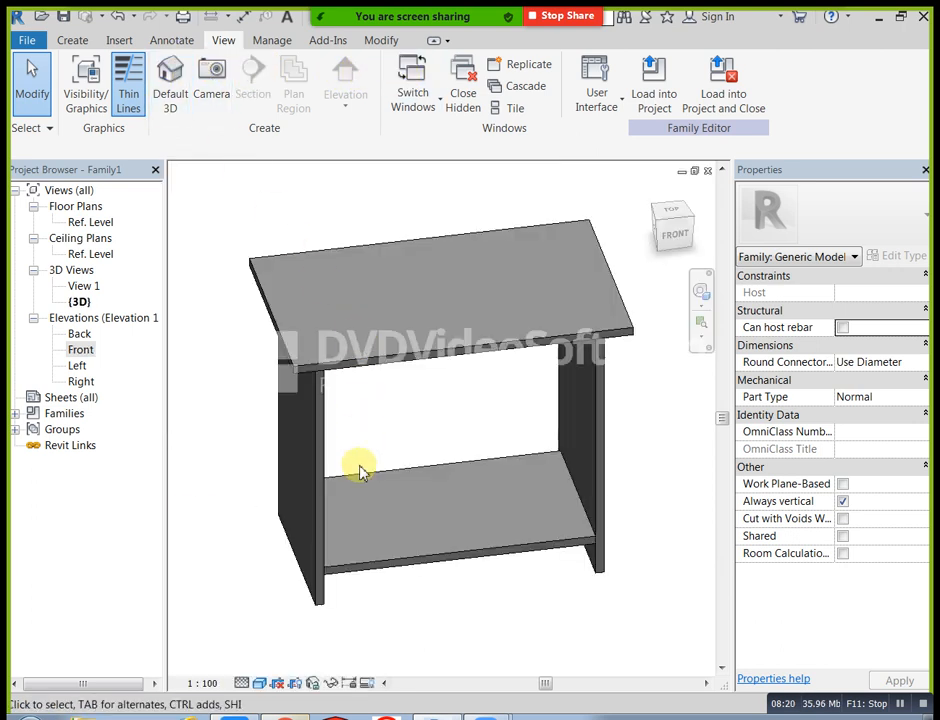
pyautogui.keyDown('shift'); pyautogui.moveTo(343, 479); pyautogui.dragTo(318, 560, button='middle'); pyautogui.keyUp('shift')
pyautogui.click(408, 553)
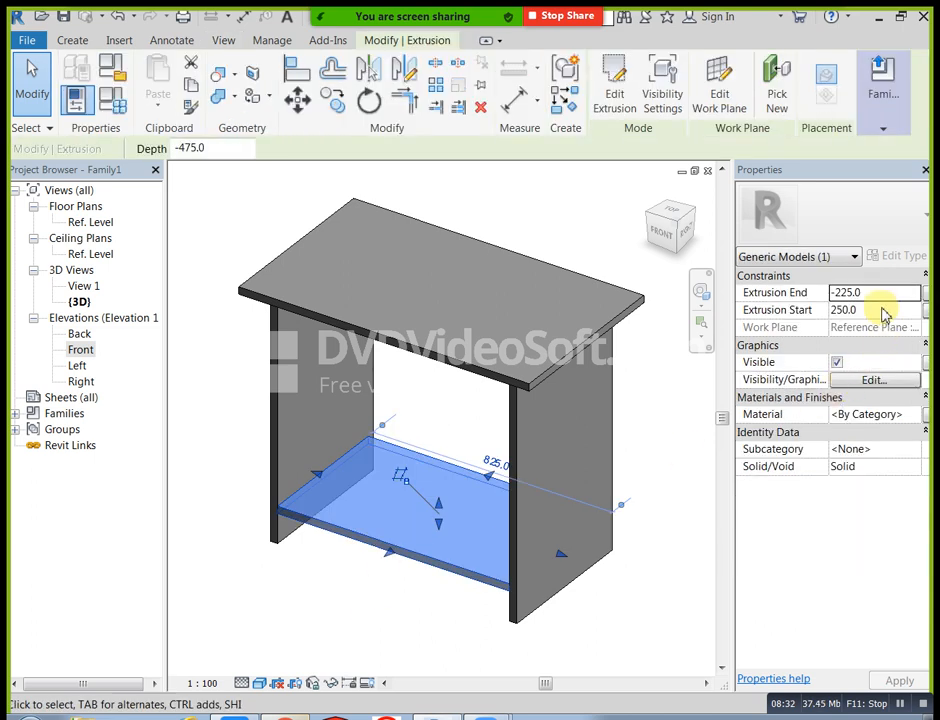
pyautogui.click(884, 310)
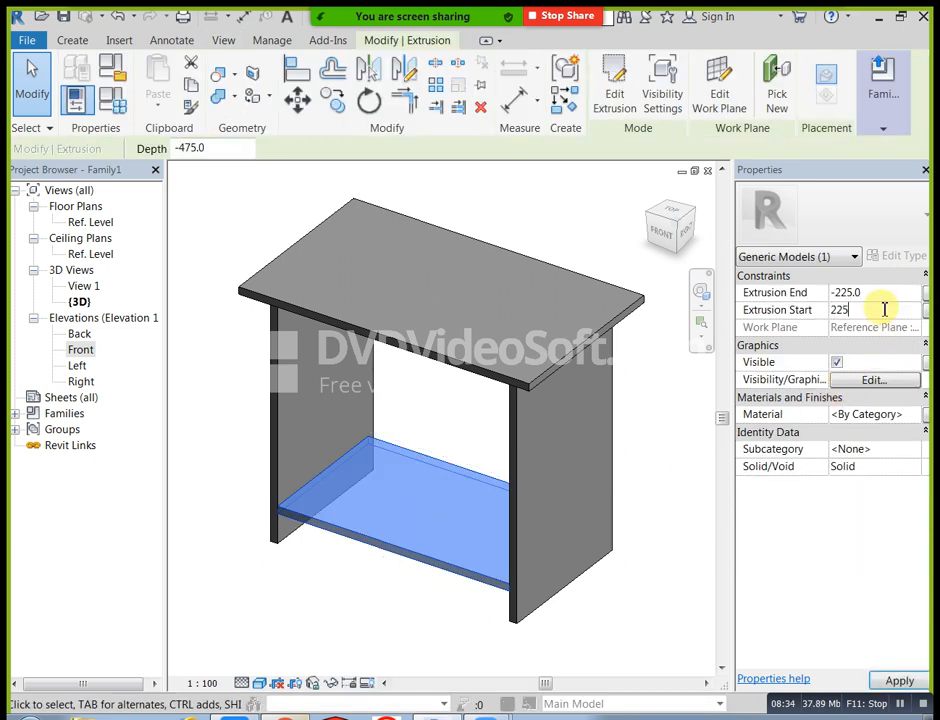
pyautogui.click(611, 655)
pyautogui.keyDown('shift'); pyautogui.moveTo(611, 655); pyautogui.dragTo(378, 550, button='middle'); pyautogui.keyUp('shift')
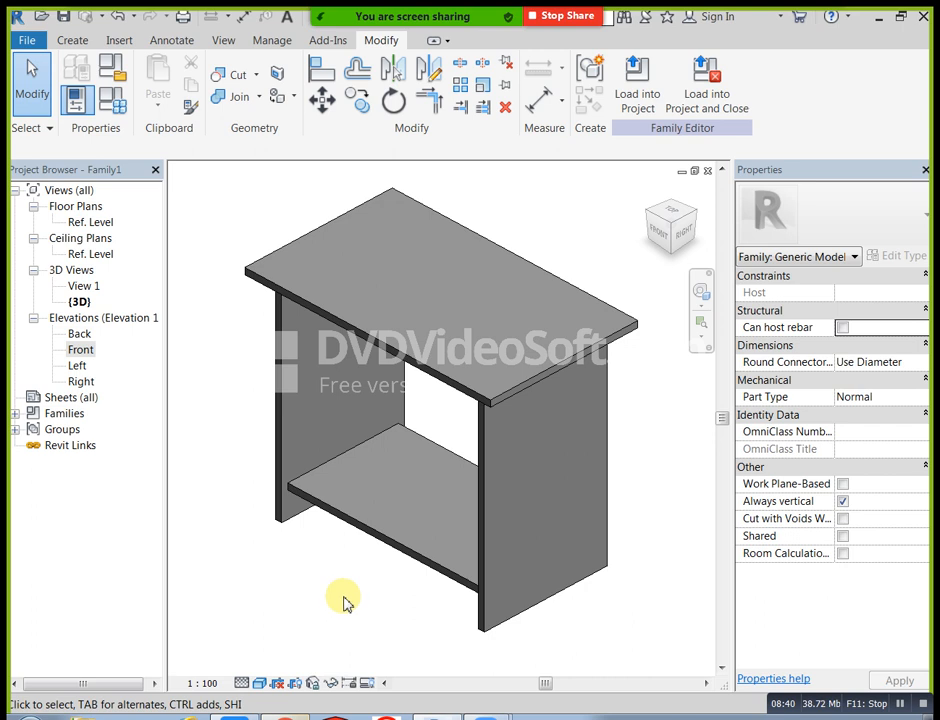
pyautogui.keyDown('shift'); pyautogui.moveTo(343, 602); pyautogui.dragTo(556, 541, button='middle'); pyautogui.keyUp('shift')
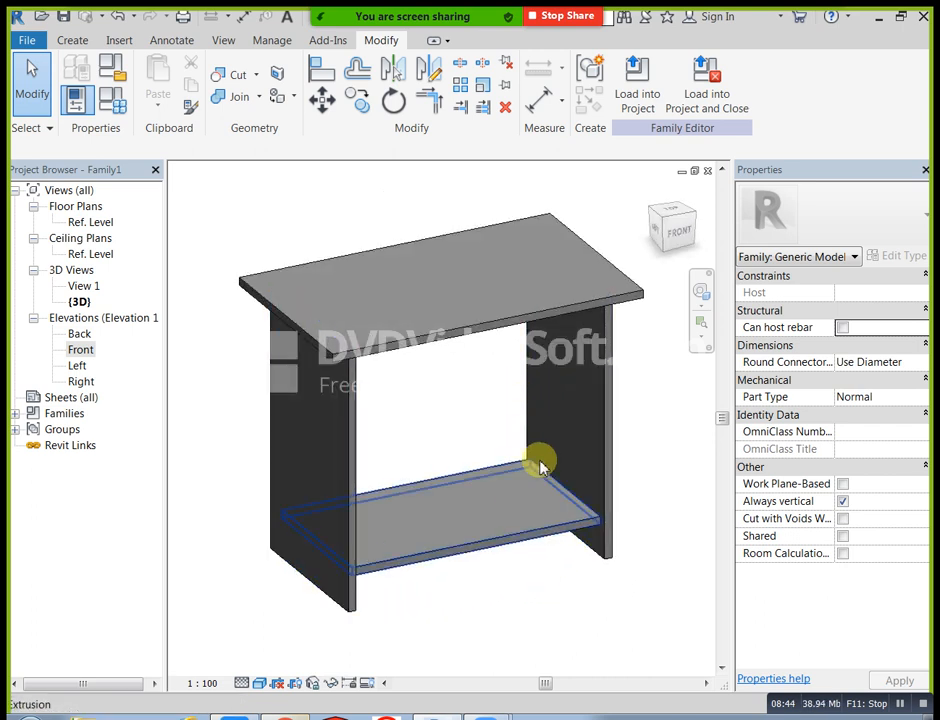
# - In the Front elevation, start a new extrusion and sketch an upright rectangle about 15 by 330 mm on the shelf, right of the centre plane
pyautogui.doubleClick(86, 351)
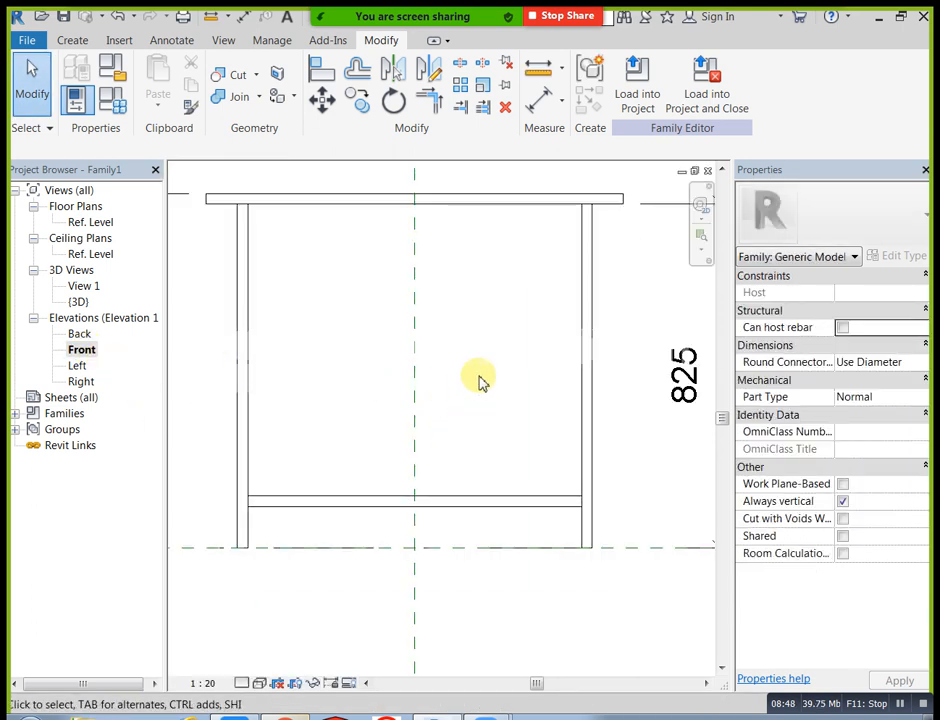
pyautogui.click(76, 39)
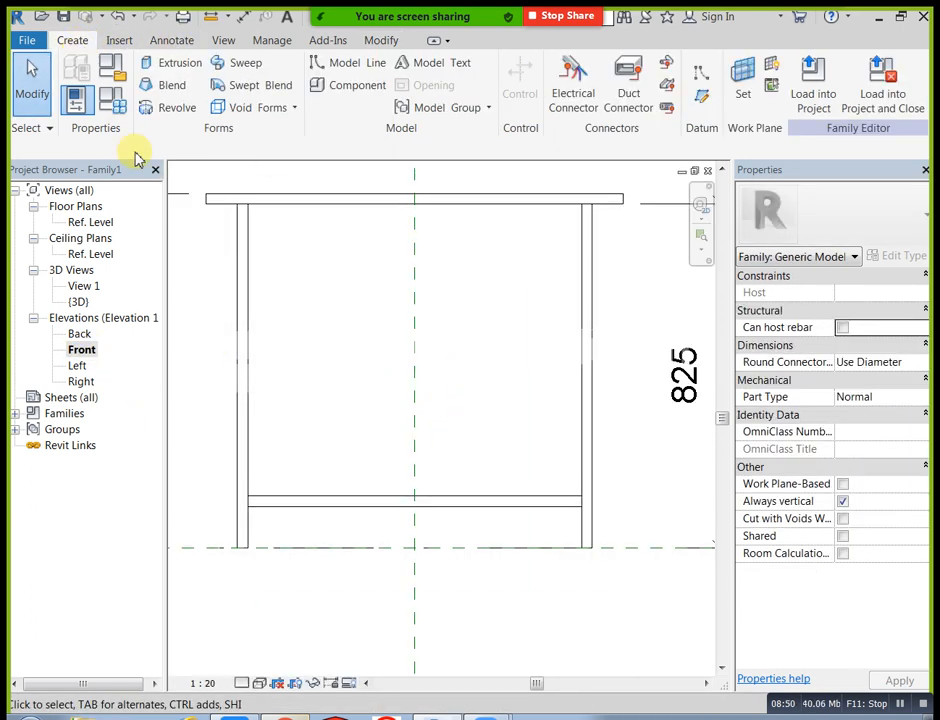
pyautogui.click(174, 62)
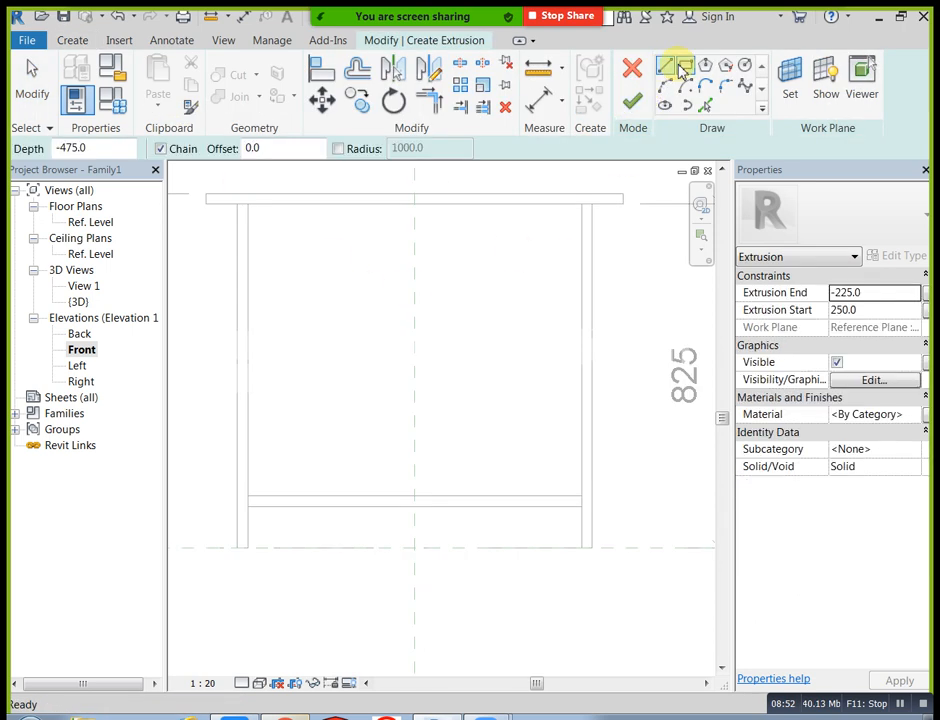
pyautogui.click(684, 66)
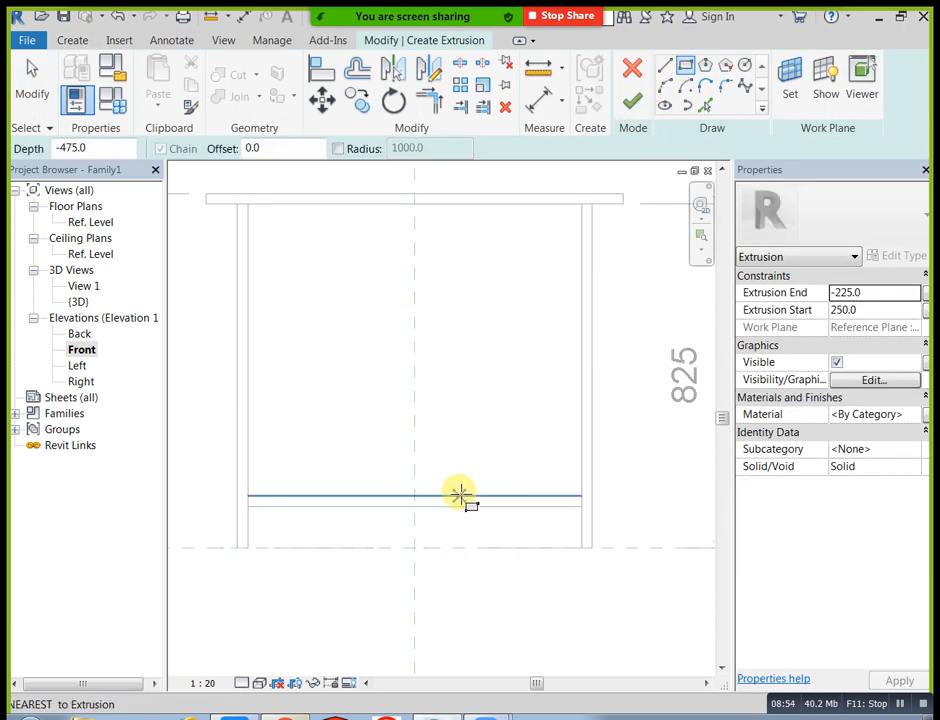
pyautogui.click(458, 494)
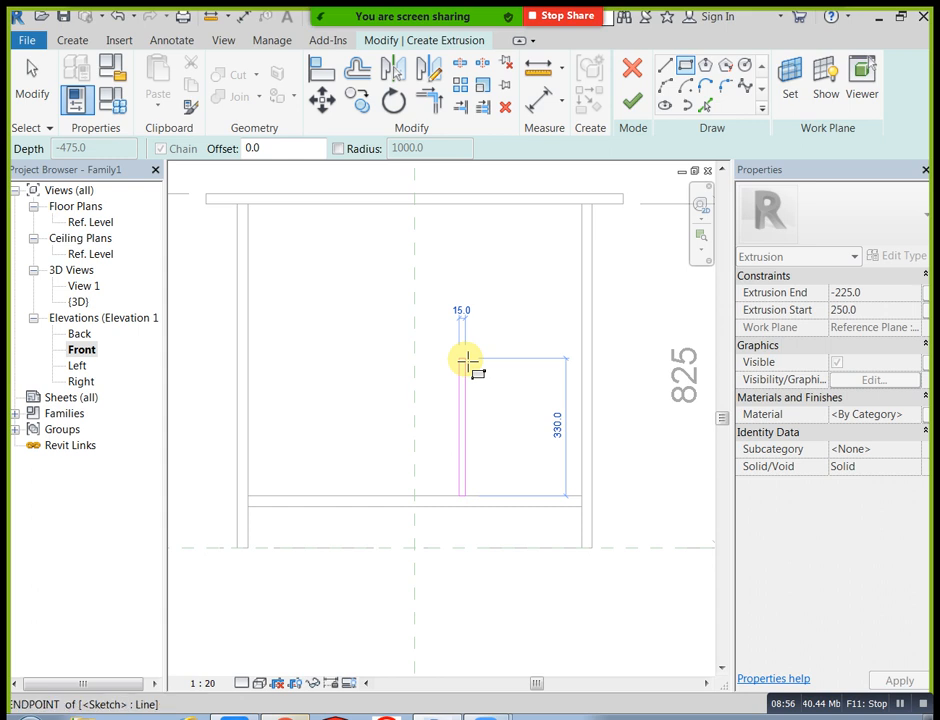
pyautogui.click(466, 360)
pyautogui.press('Escape')
pyautogui.press('Escape')
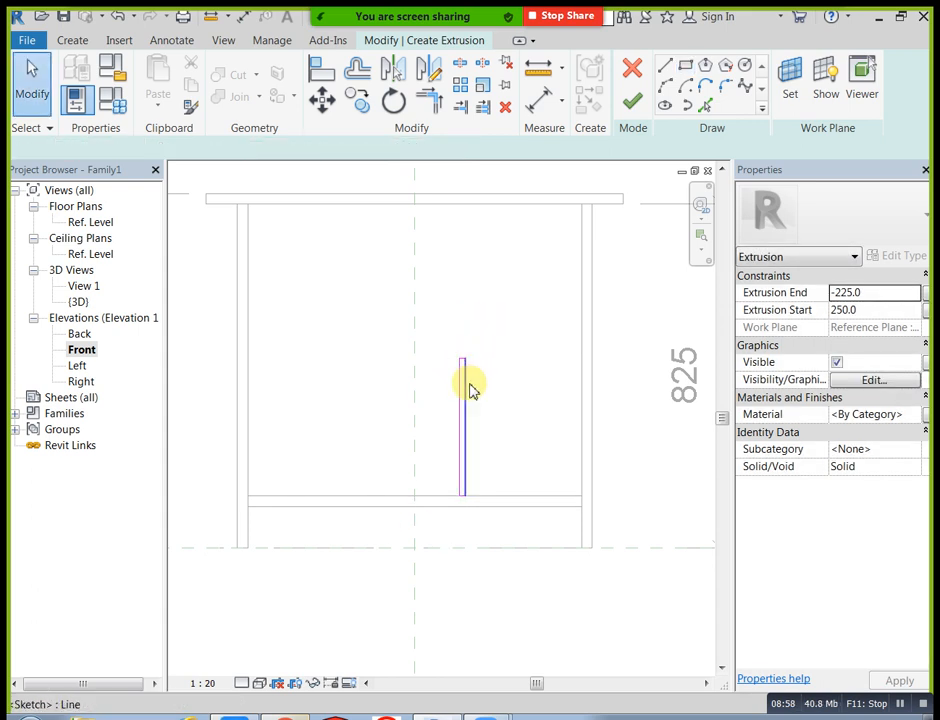
# - Set the right edge of the upright rectangle 300 mm from the right leg's inner face
pyautogui.click(464, 400)
pyautogui.scroll(2, 530, 518)
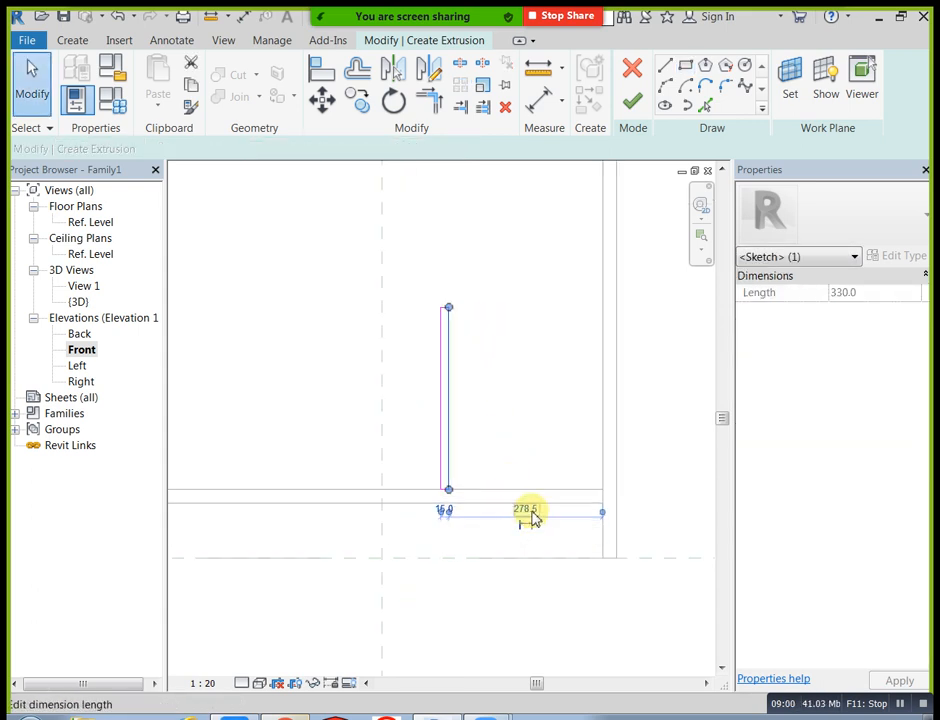
pyautogui.click(526, 510)
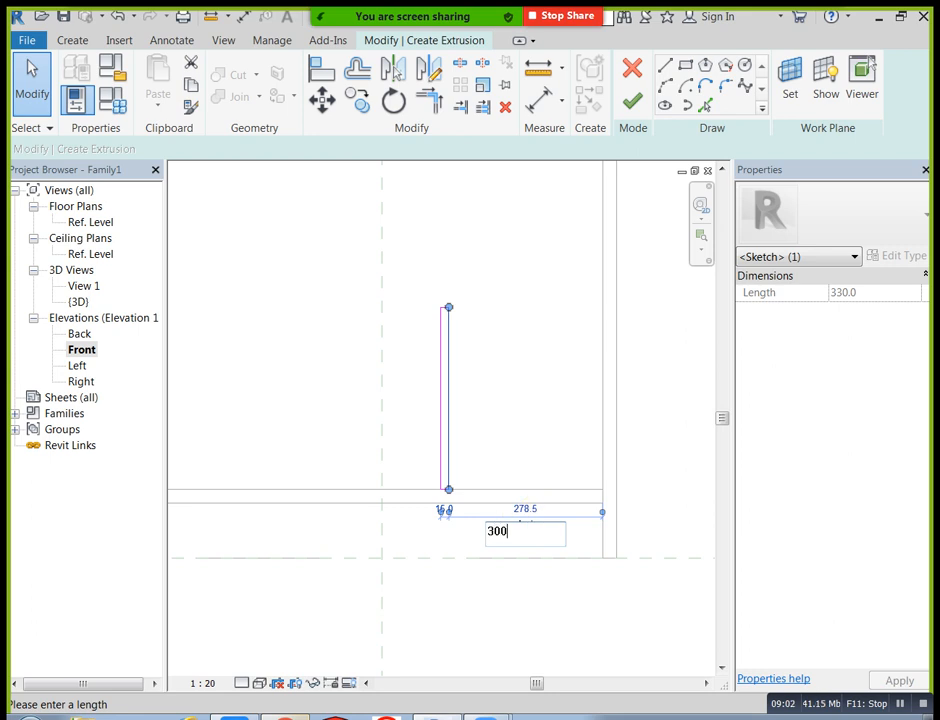
pyautogui.press('Return')
pyautogui.click(465, 448)
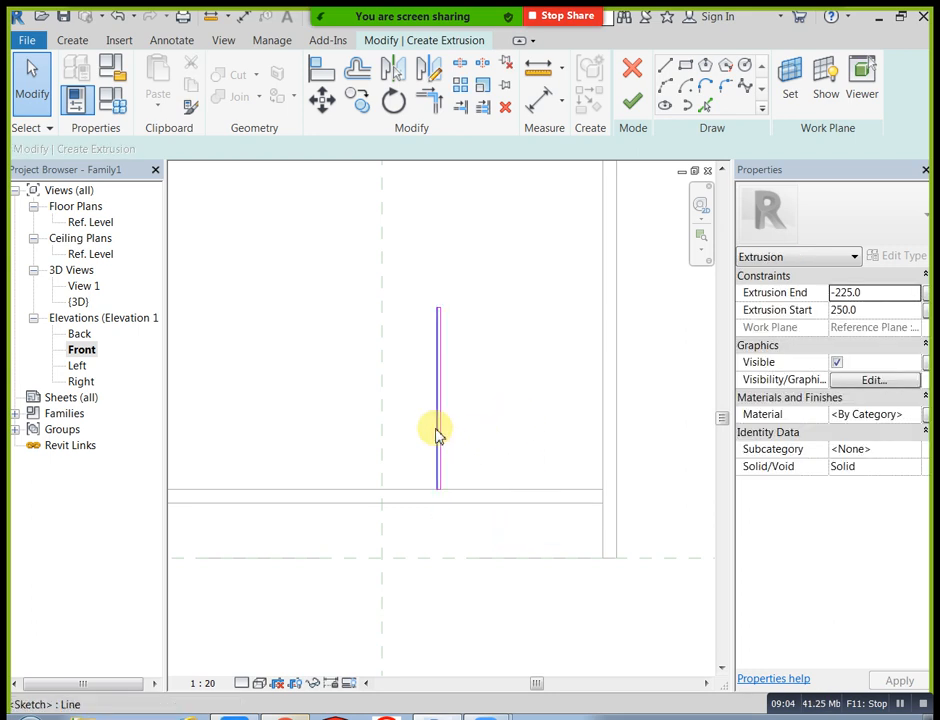
# - Set the upright rectangle's width to 25 mm by repositioning its left edge
pyautogui.click(437, 433)
pyautogui.scroll(3, 443, 505)
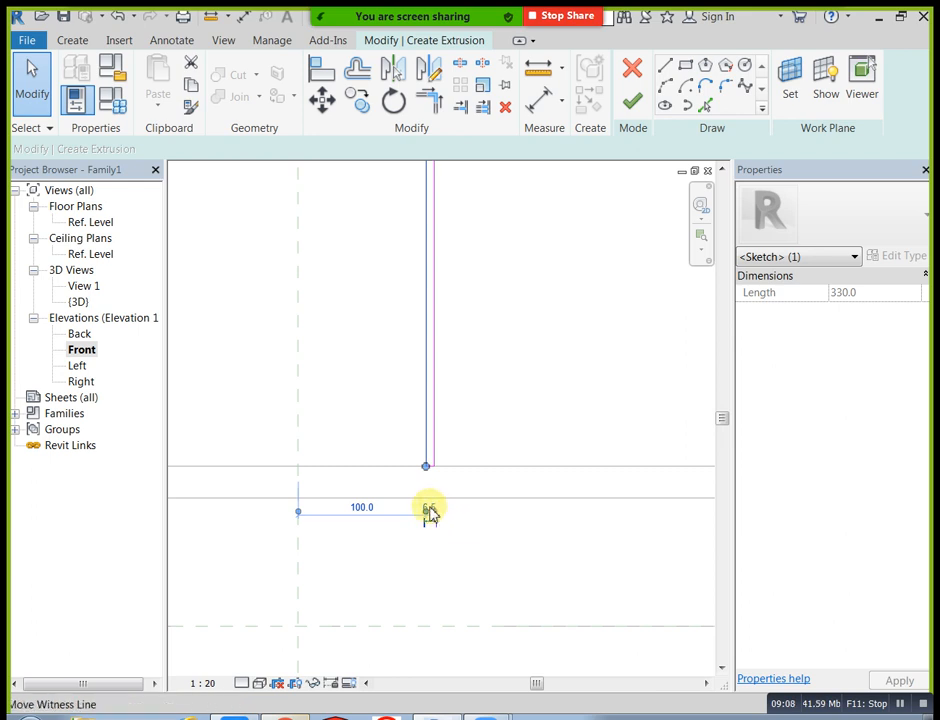
pyautogui.scroll(2, 431, 512)
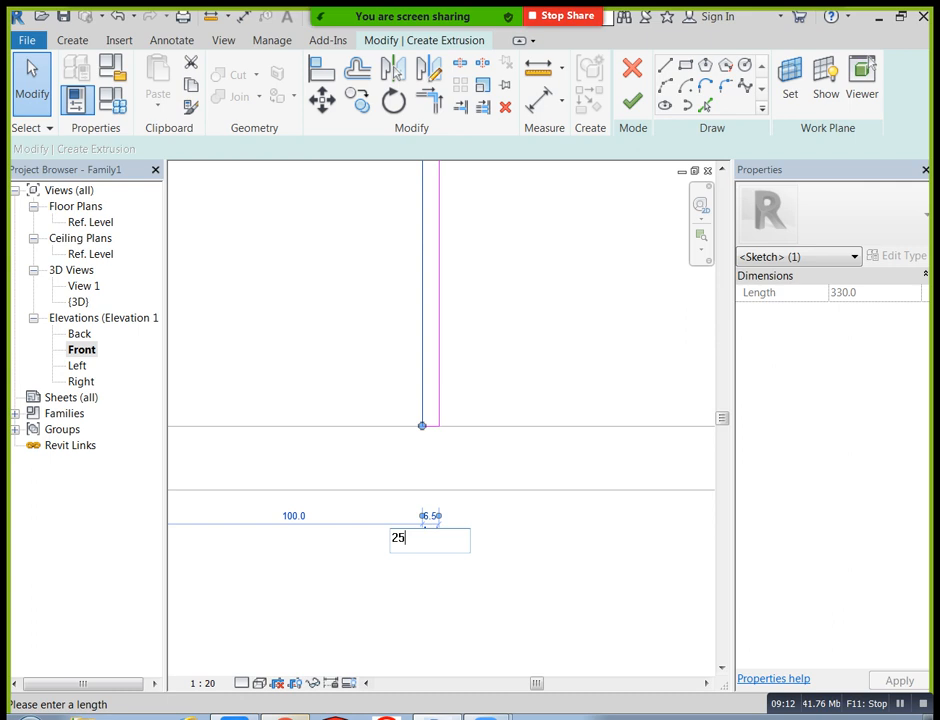
pyautogui.press('Return')
pyautogui.scroll(-2, 410, 528)
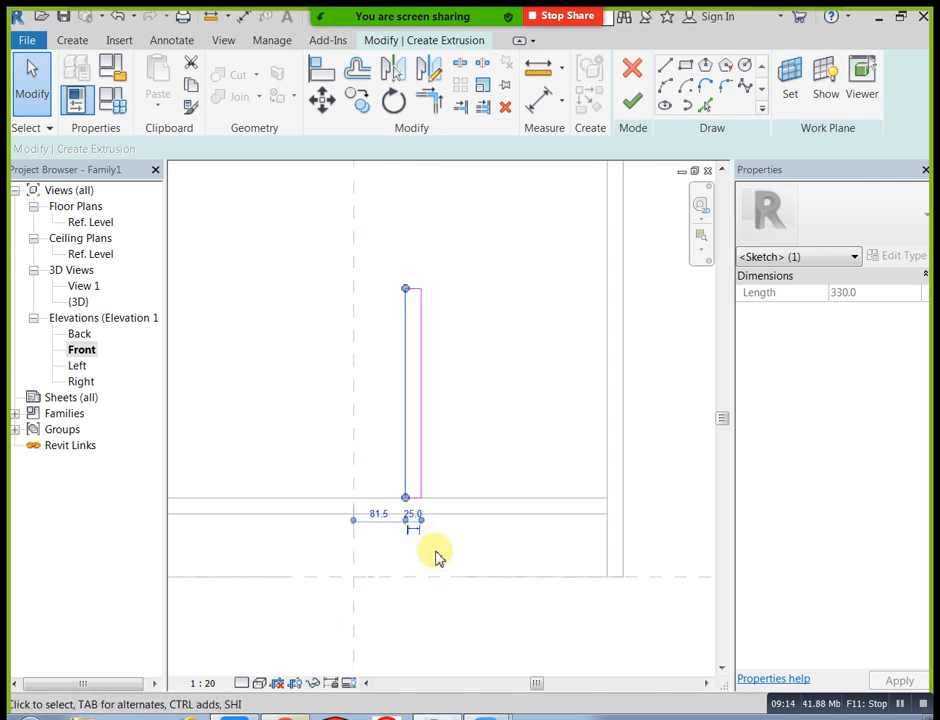
pyautogui.click(436, 553)
# - Set the upright rectangle's height above the shelf to 350 mm
pyautogui.click(413, 289)
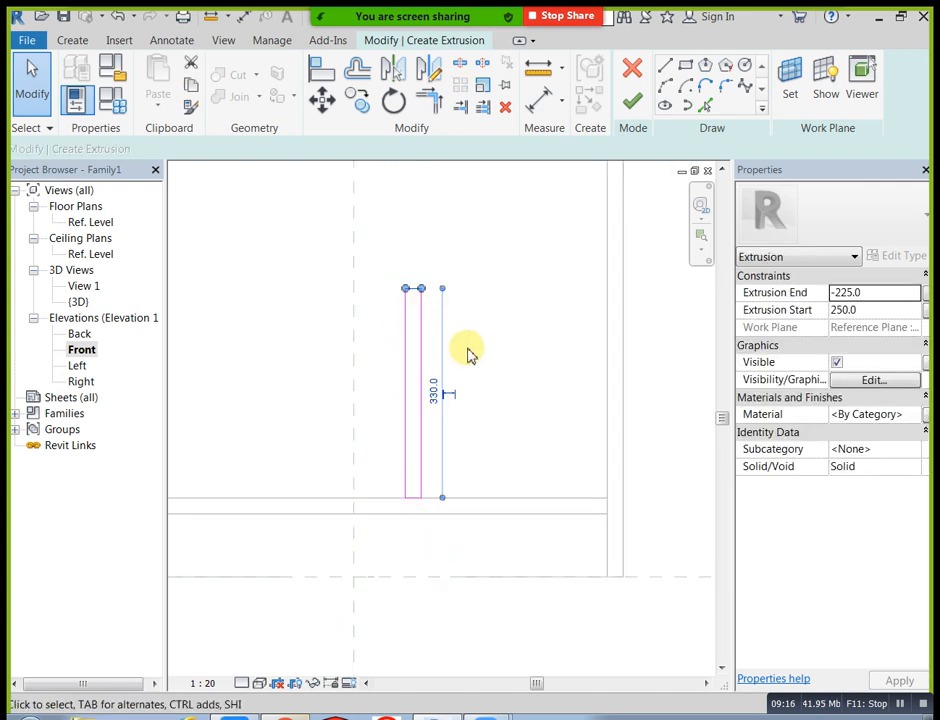
pyautogui.click(433, 390)
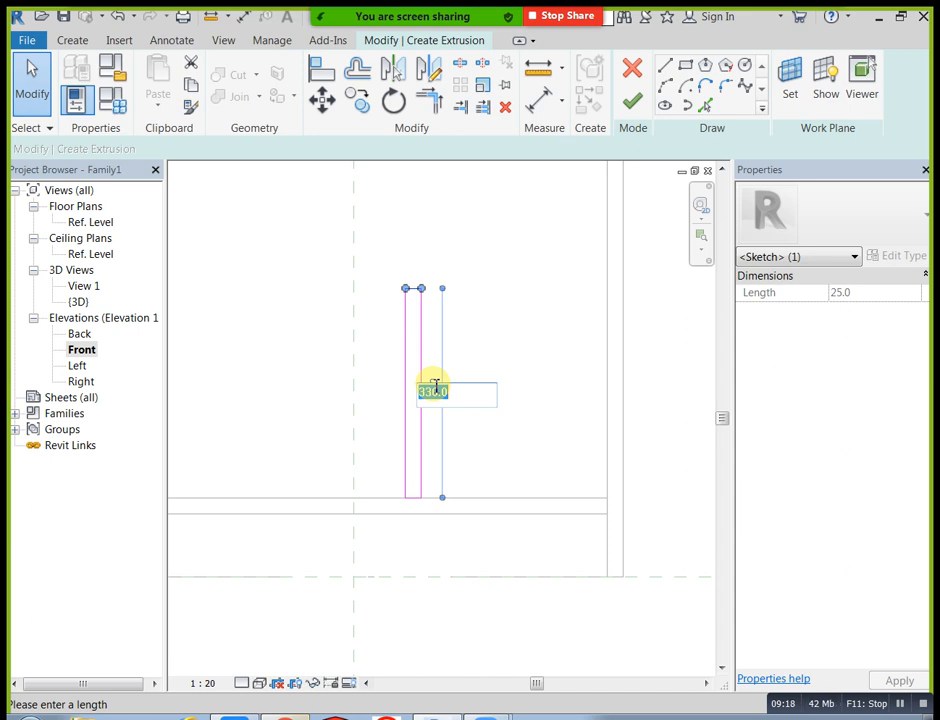
pyautogui.press('Return')
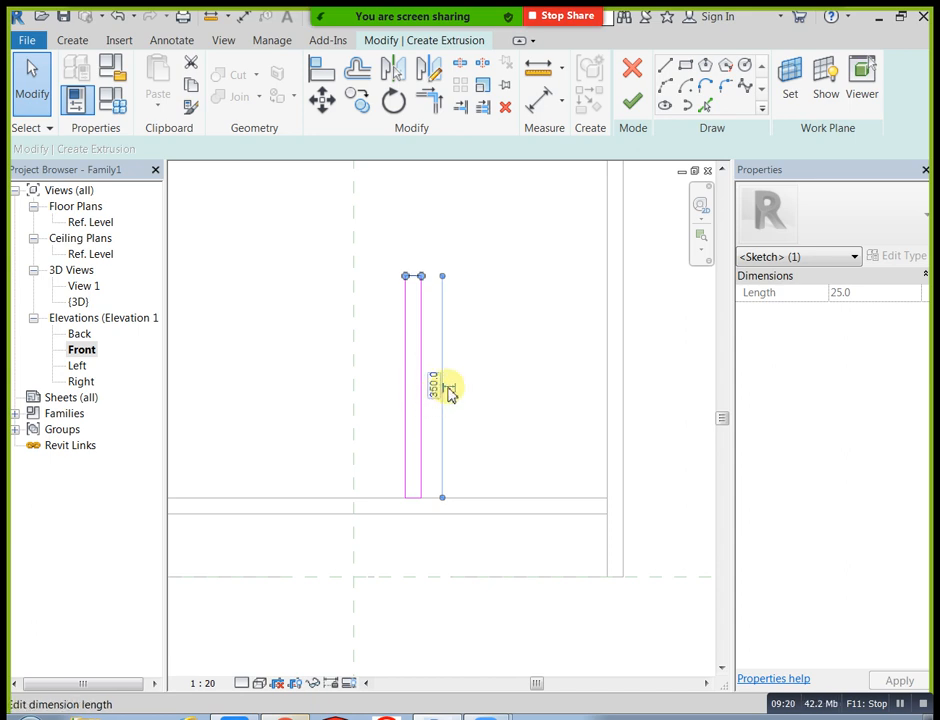
pyautogui.click(508, 359)
pyautogui.scroll(-5, 514, 373)
pyautogui.moveTo(522, 372); pyautogui.dragTo(512, 384, button='middle')
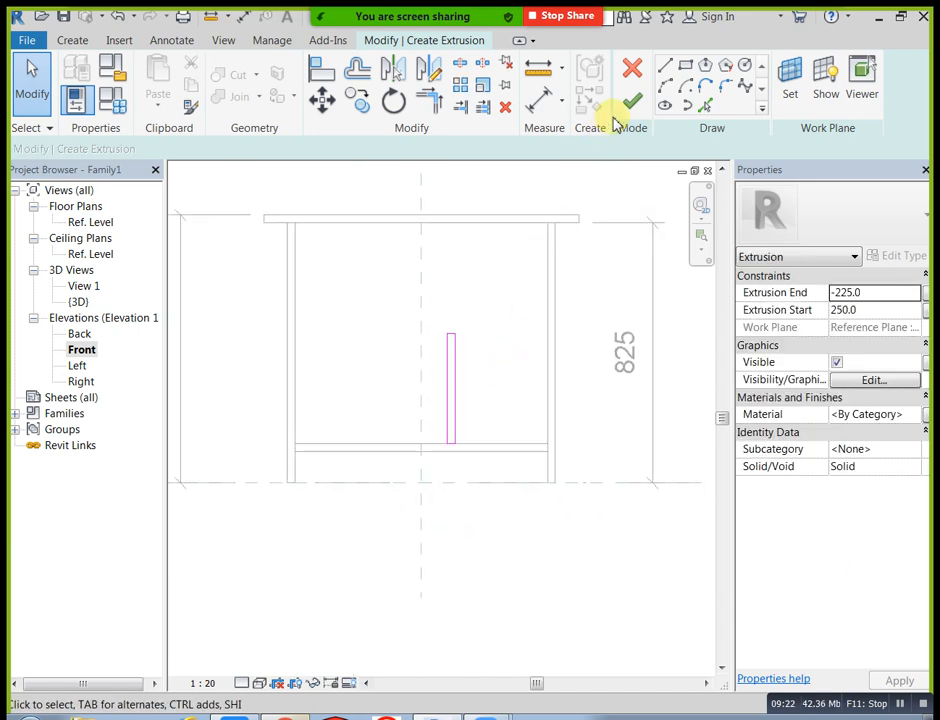
# - Set the divider extrusion's start to 200 mm, give it a negative end value, and finish the extrusion
pyautogui.click(886, 318)
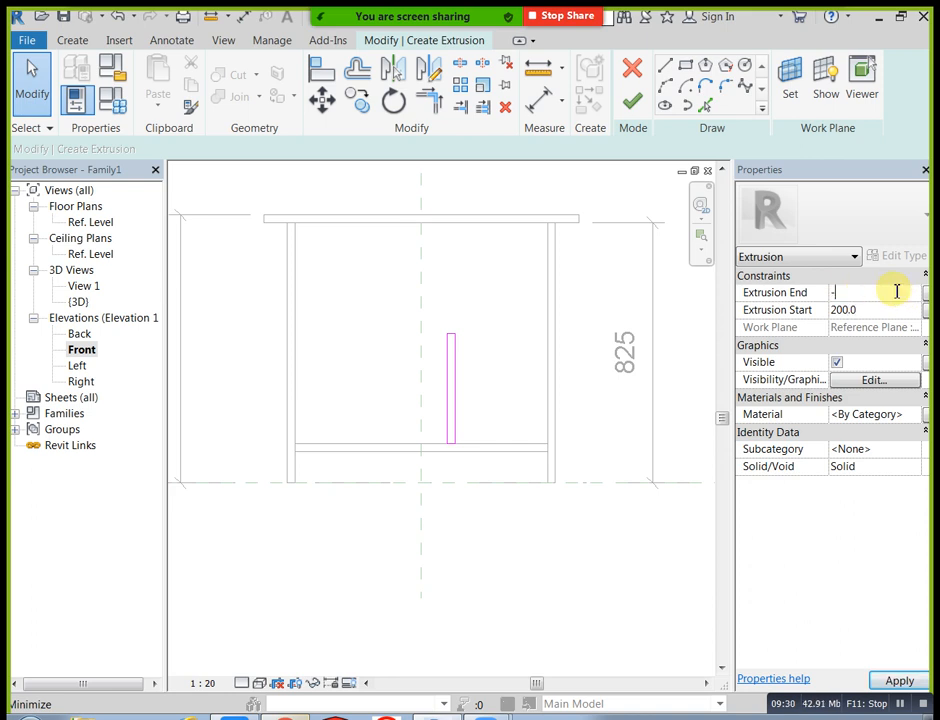
pyautogui.click(632, 101)
pyautogui.click(610, 277)
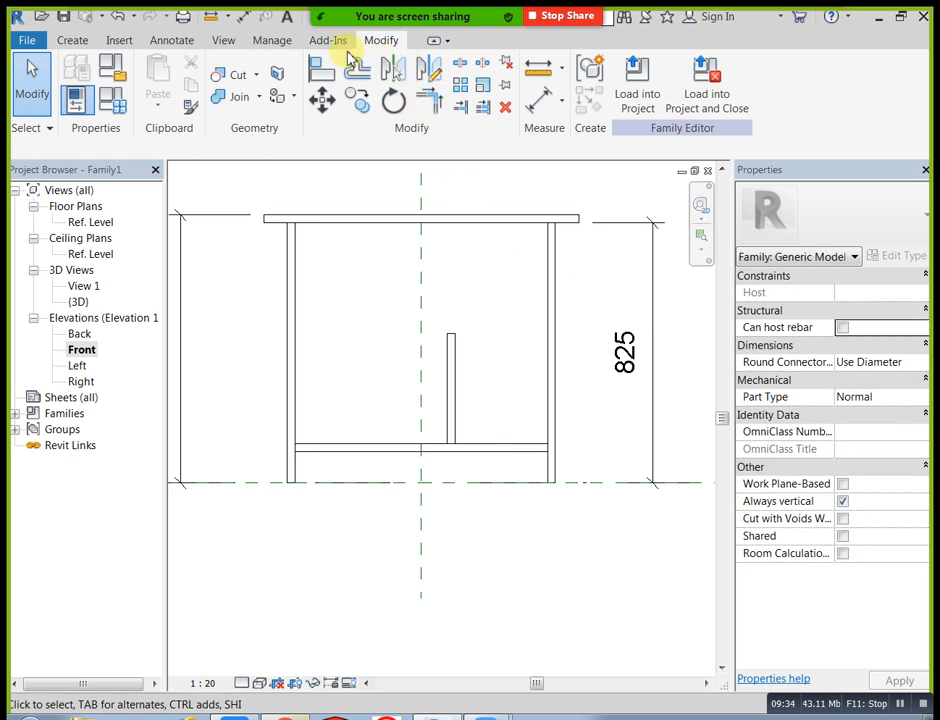
# - Open the default 3D view and orbit around the table to inspect the upright divider on the shelf
pyautogui.click(224, 40)
pyautogui.click(170, 82)
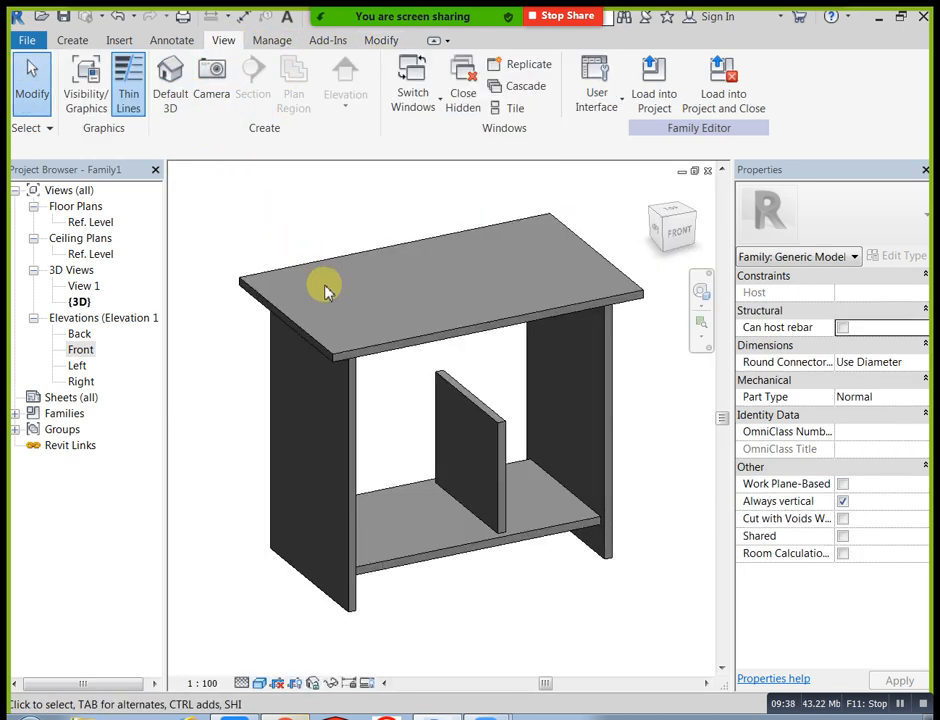
pyautogui.keyDown('shift'); pyautogui.moveTo(592, 483); pyautogui.dragTo(471, 480, button='middle'); pyautogui.keyUp('shift')
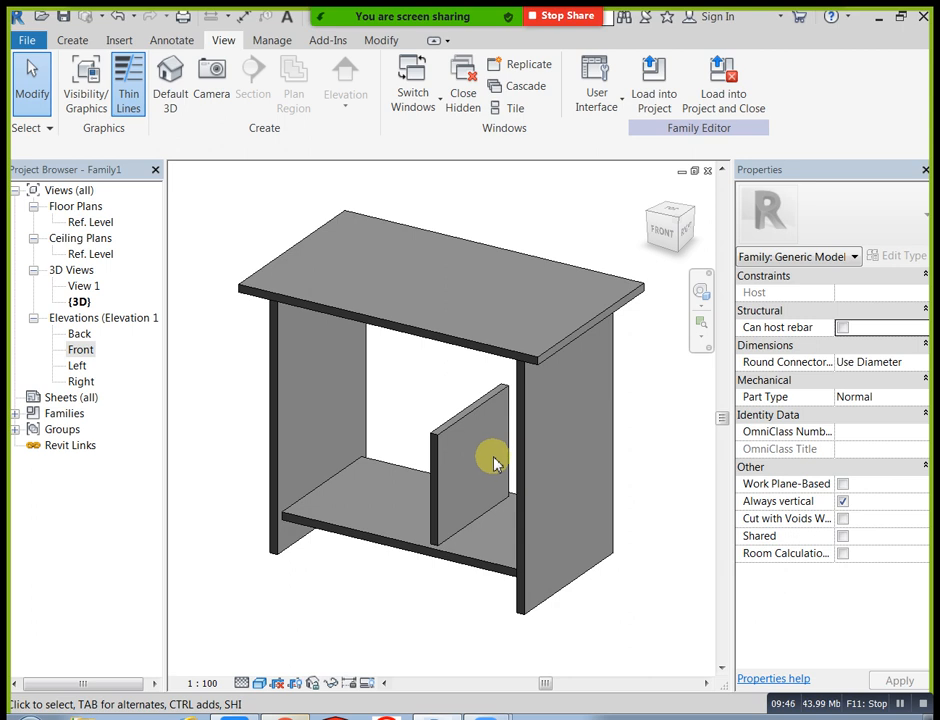
pyautogui.keyDown('shift'); pyautogui.moveTo(462, 550); pyautogui.dragTo(474, 478, button='middle'); pyautogui.keyUp('shift')
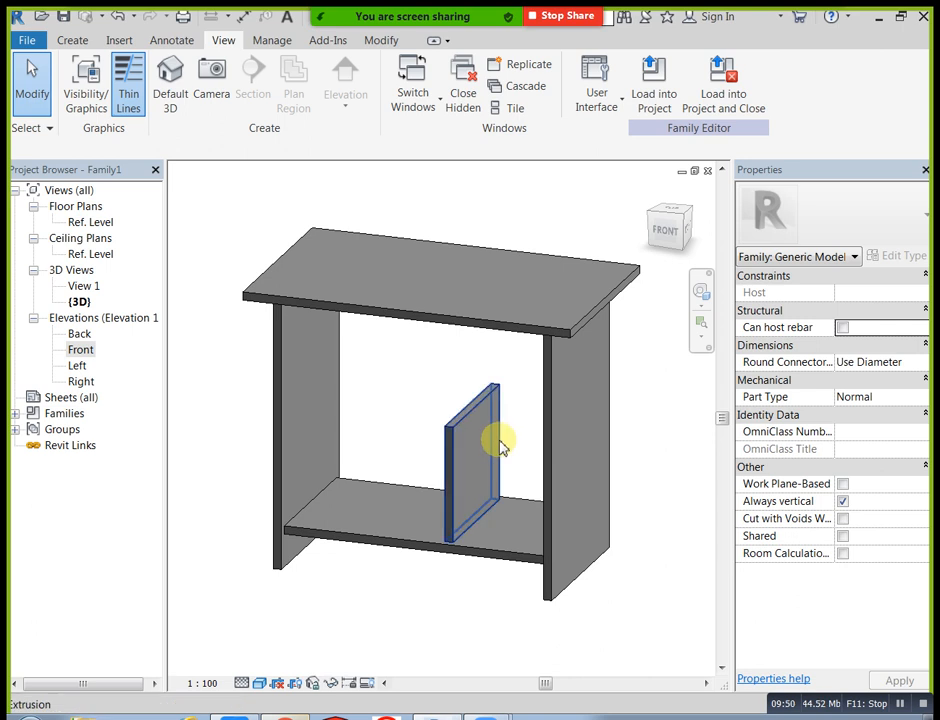
pyautogui.keyDown('shift'); pyautogui.moveTo(489, 485); pyautogui.dragTo(420, 580, button='middle'); pyautogui.keyUp('shift')
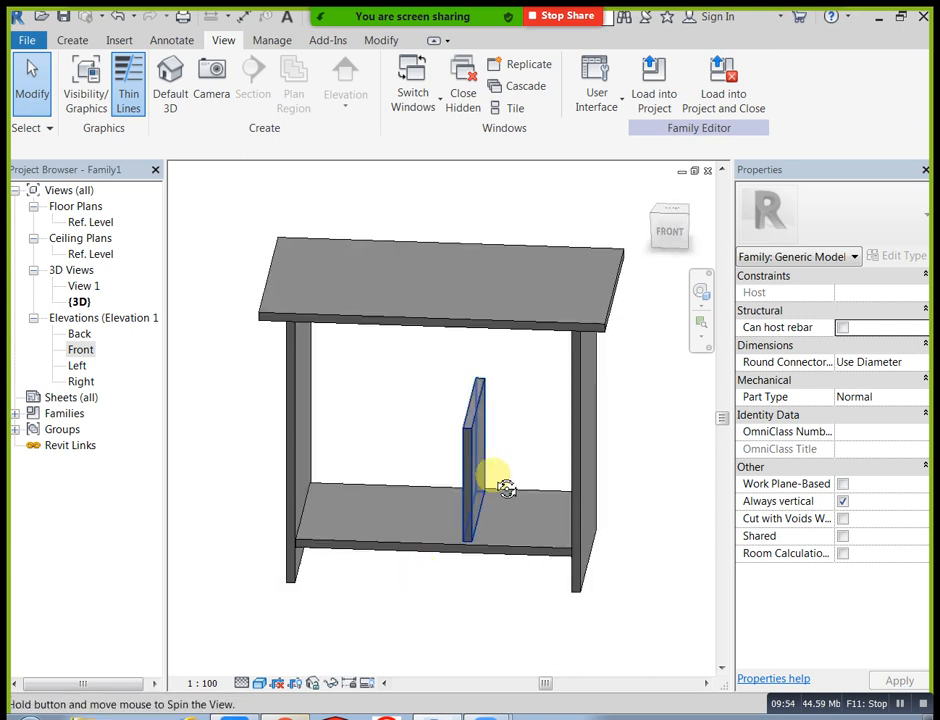
pyautogui.keyDown('shift'); pyautogui.moveTo(483, 478); pyautogui.dragTo(573, 457, button='middle'); pyautogui.keyUp('shift')
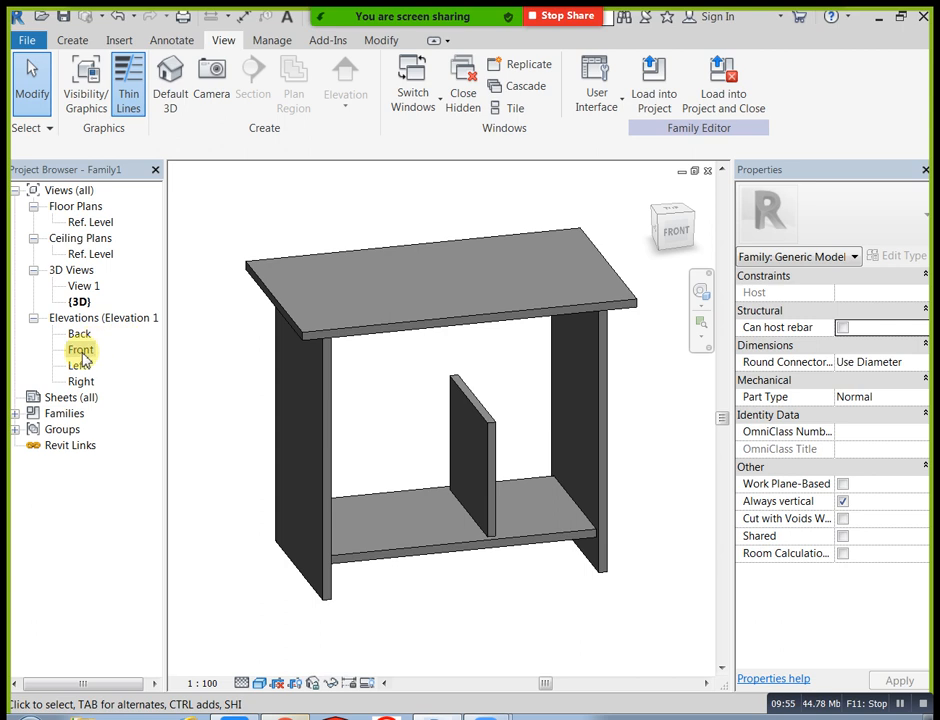
# - Start a new extrusion in the Front elevation and sketch a thin rectangle about 294 by 14 mm between the divider and the right leg
pyautogui.doubleClick(81, 352)
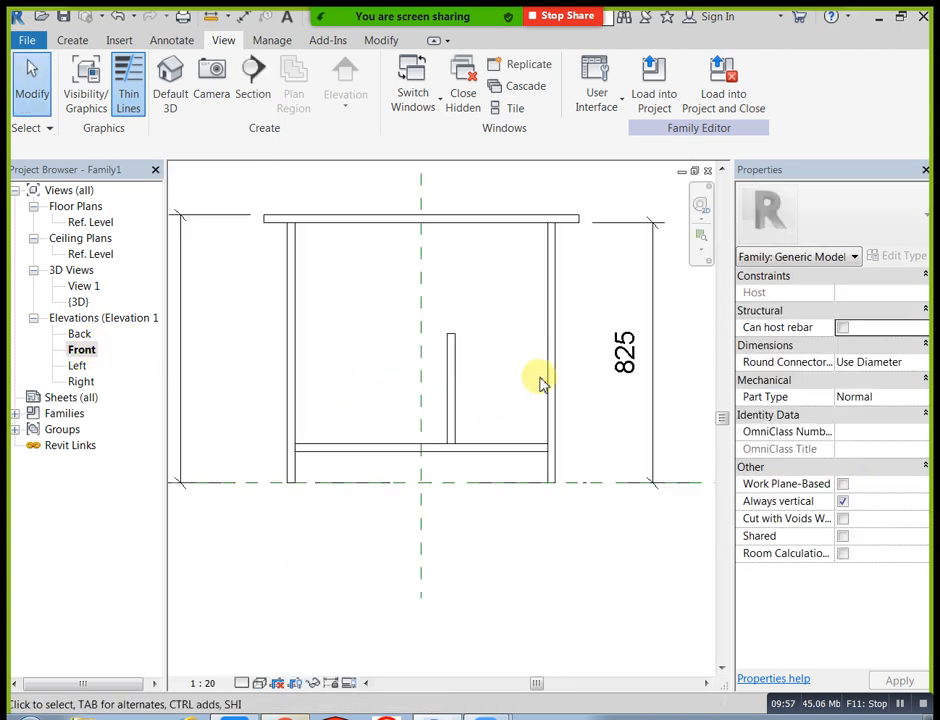
pyautogui.click(86, 46)
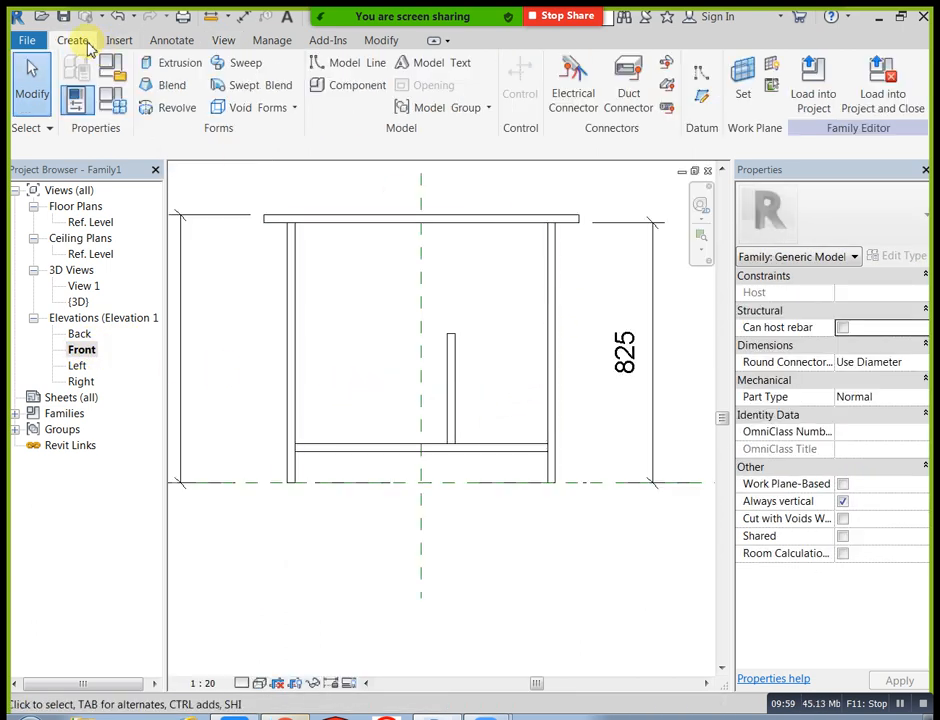
pyautogui.click(160, 63)
pyautogui.click(685, 66)
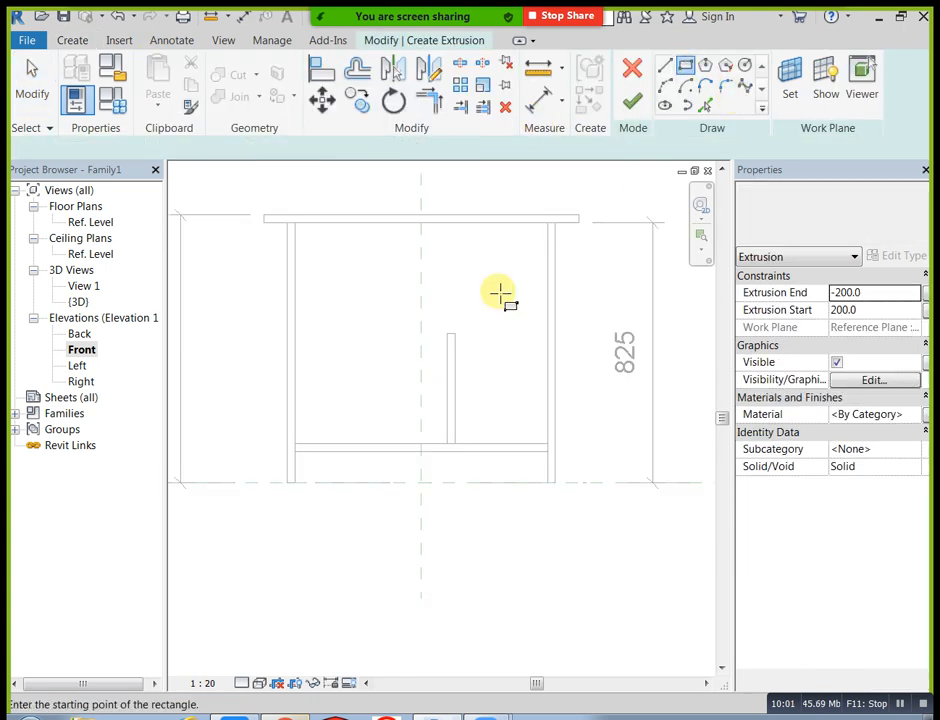
pyautogui.scroll(2, 480, 330)
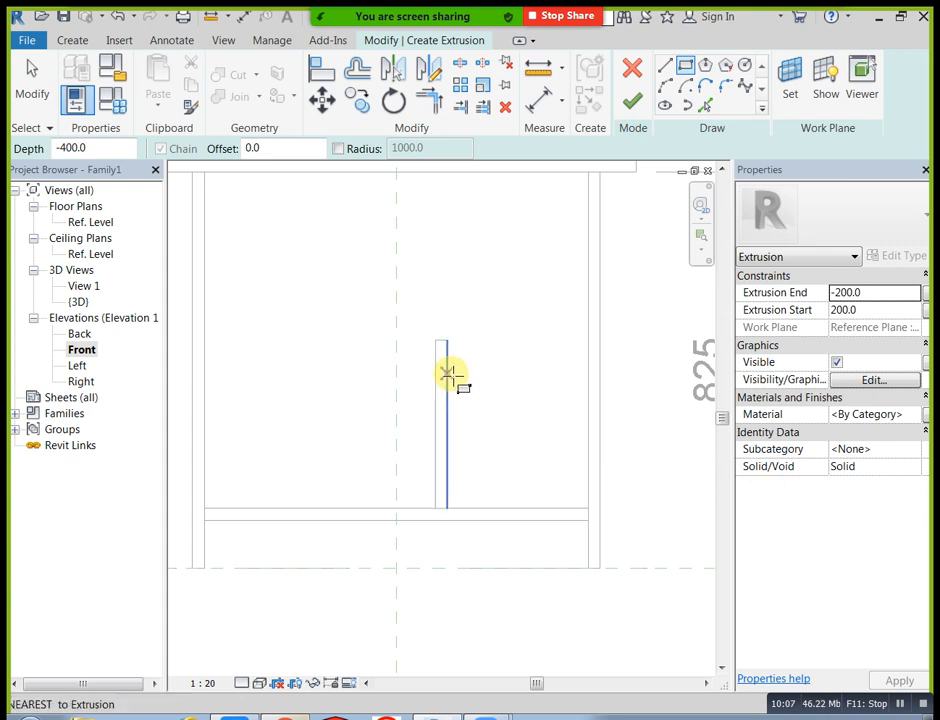
pyautogui.click(451, 370)
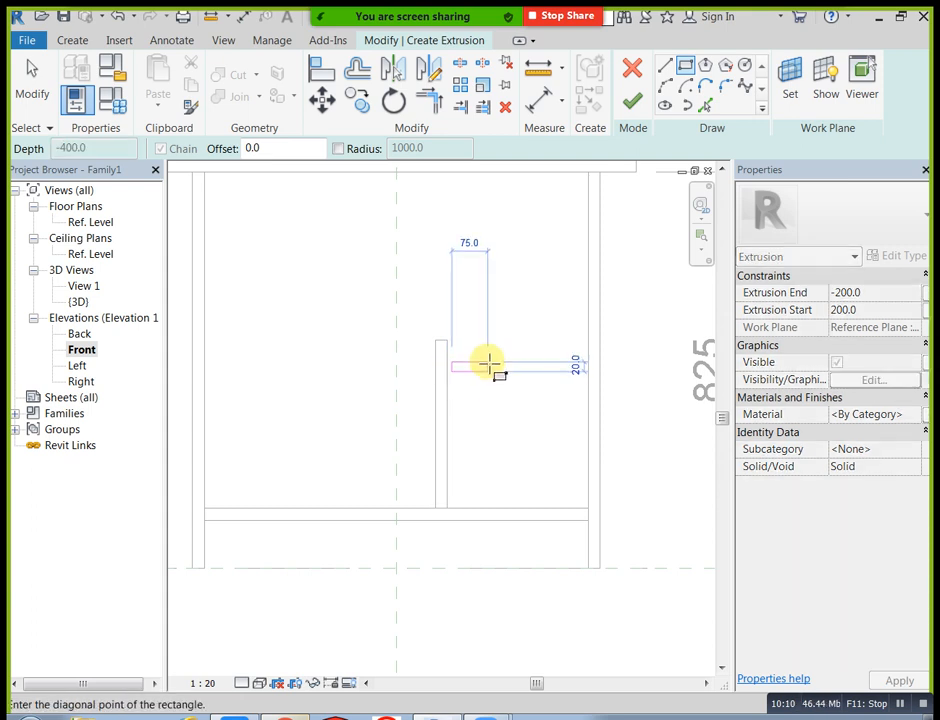
pyautogui.press('Escape')
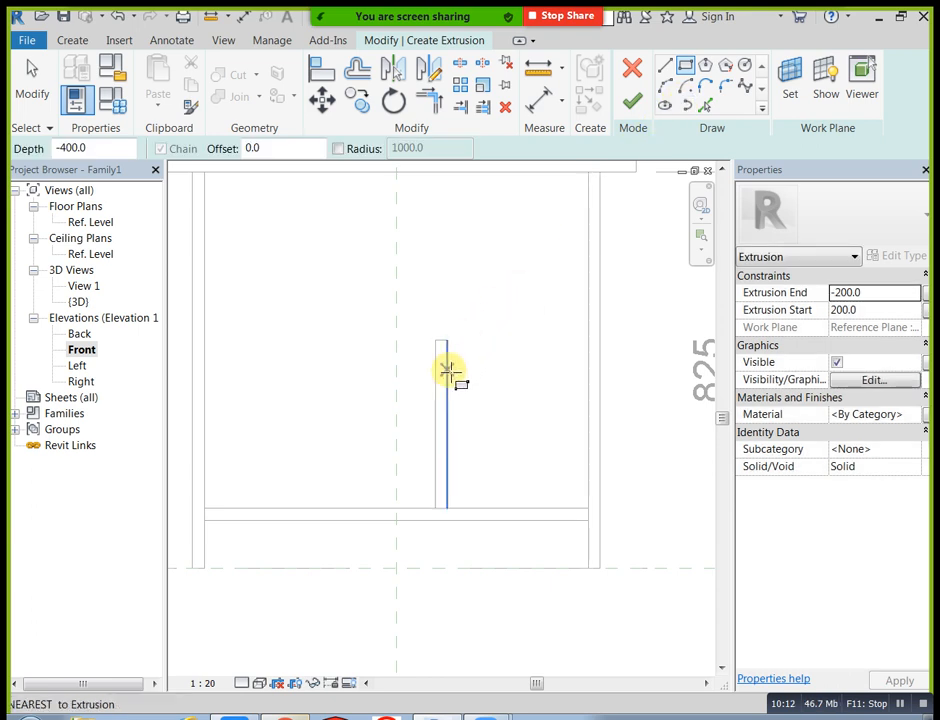
pyautogui.click(448, 370)
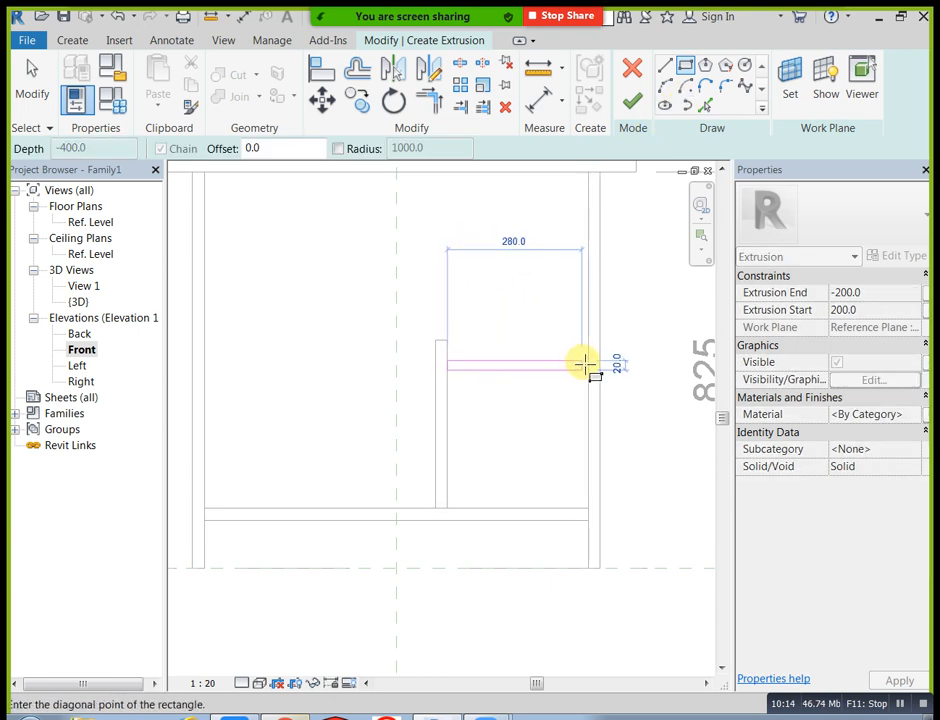
pyautogui.click(589, 362)
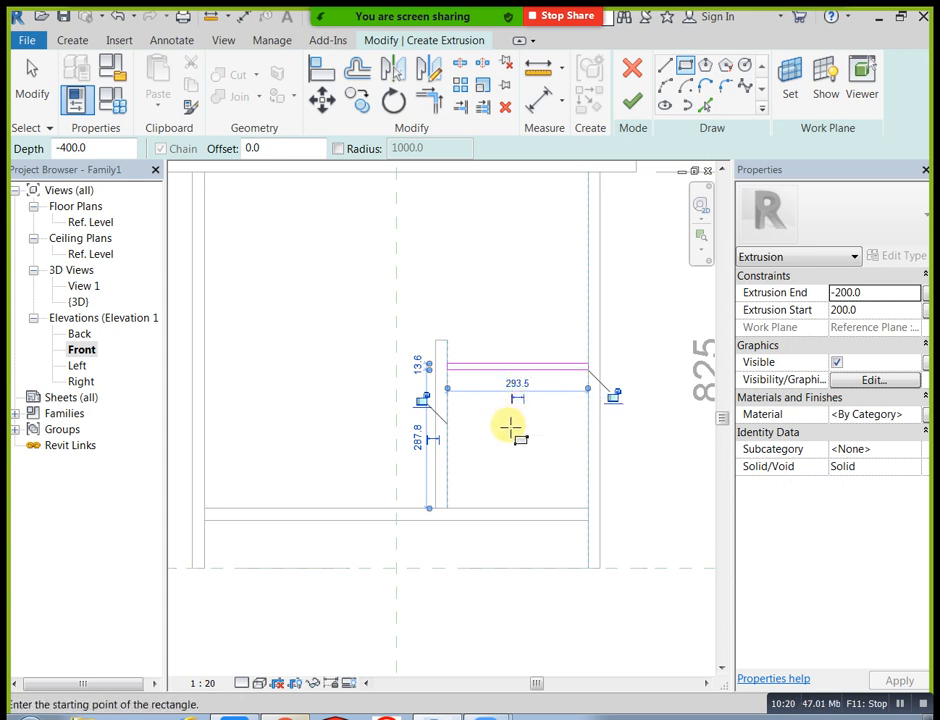
pyautogui.press('Escape')
pyautogui.press('Escape')
# - Set the new rectangle's thickness to 25 mm by repositioning its upper edge
pyautogui.scroll(2, 508, 410)
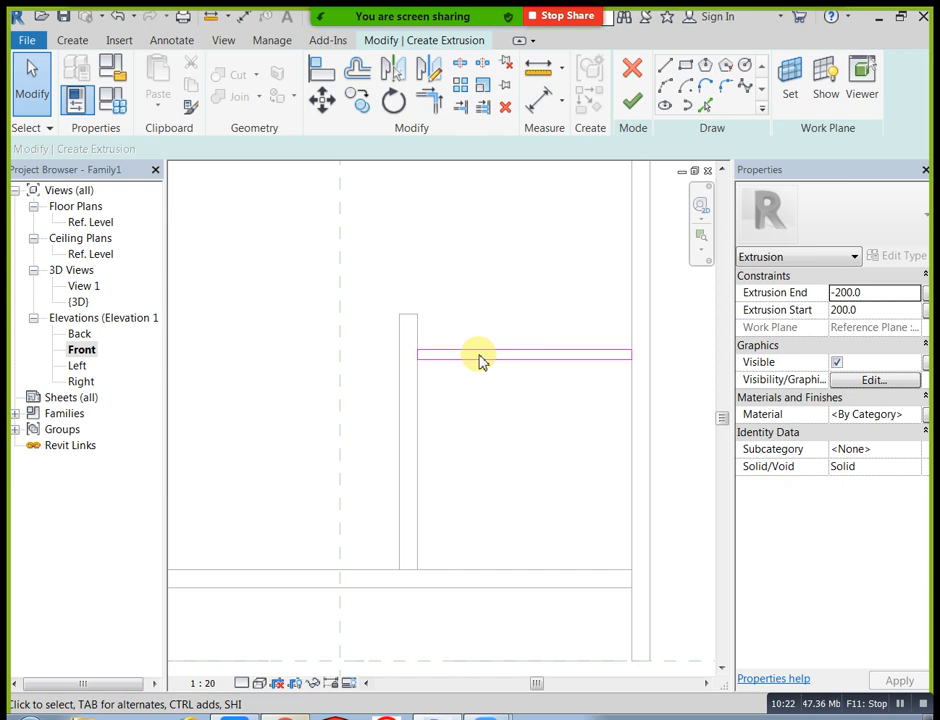
pyautogui.click(478, 354)
pyautogui.scroll(1, 415, 445)
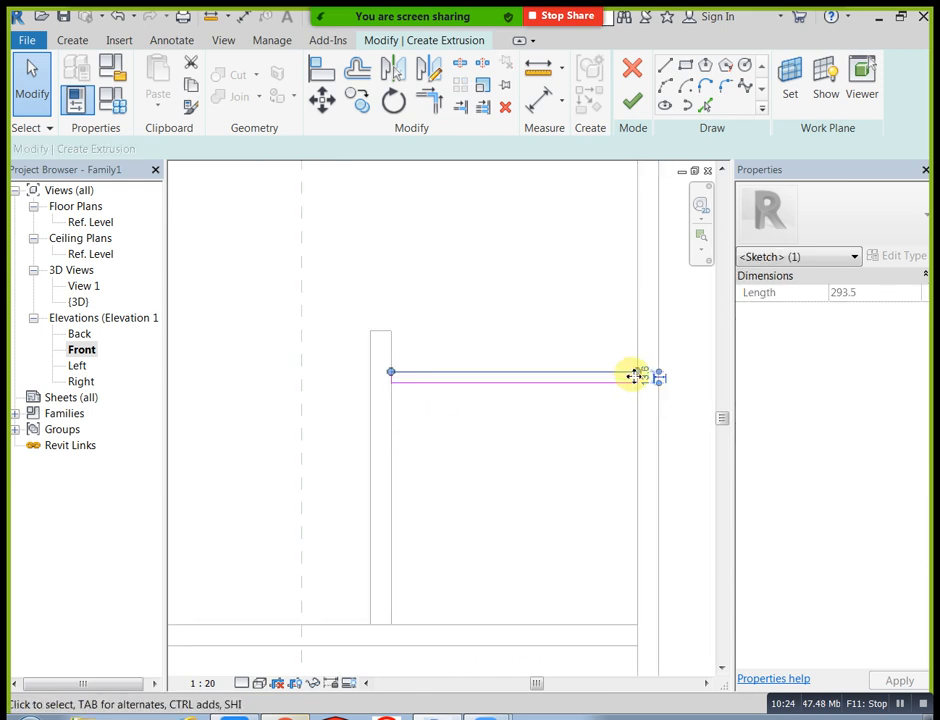
pyautogui.scroll(2, 632, 383)
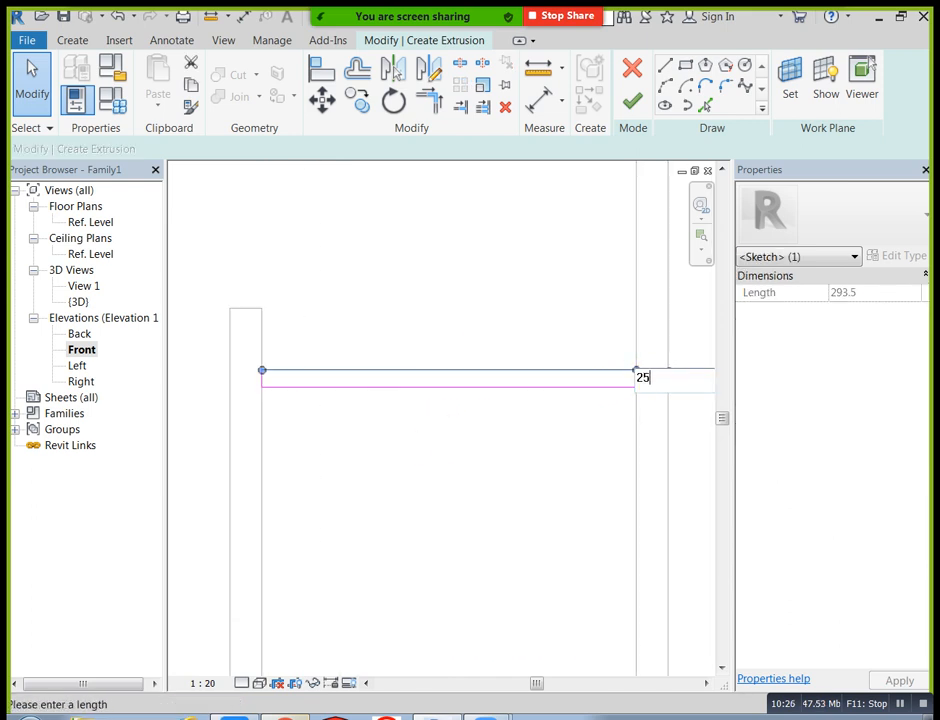
pyautogui.press('Return')
pyautogui.click(417, 411)
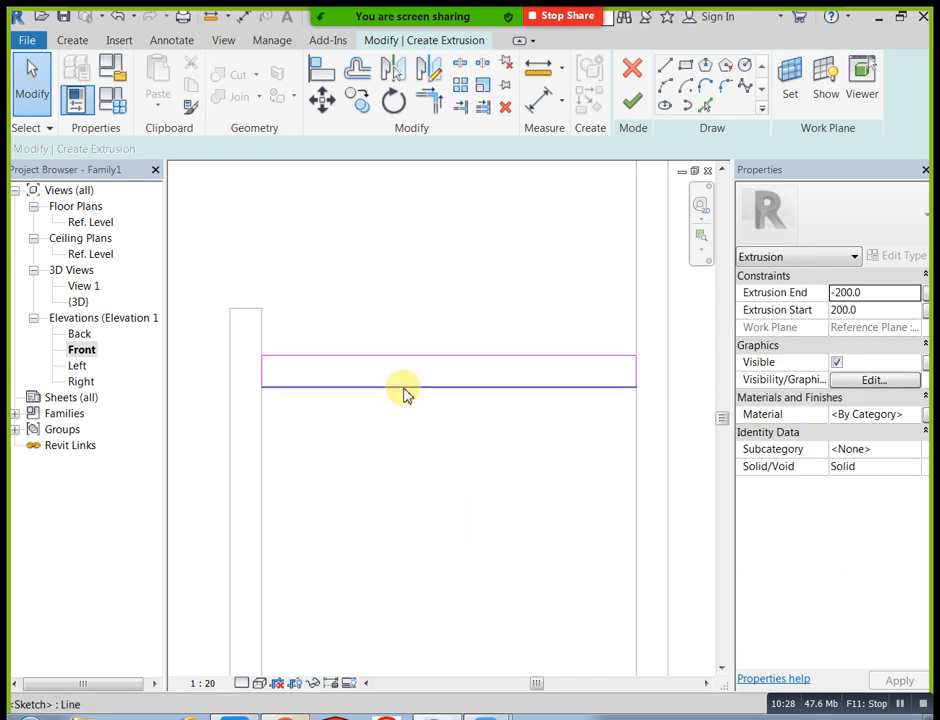
# - Check the dimensions at the rectangle's lower and left edges, and finish the short shelf's extrusion
pyautogui.click(405, 389)
pyautogui.scroll(-1, 415, 453)
pyautogui.click(414, 459)
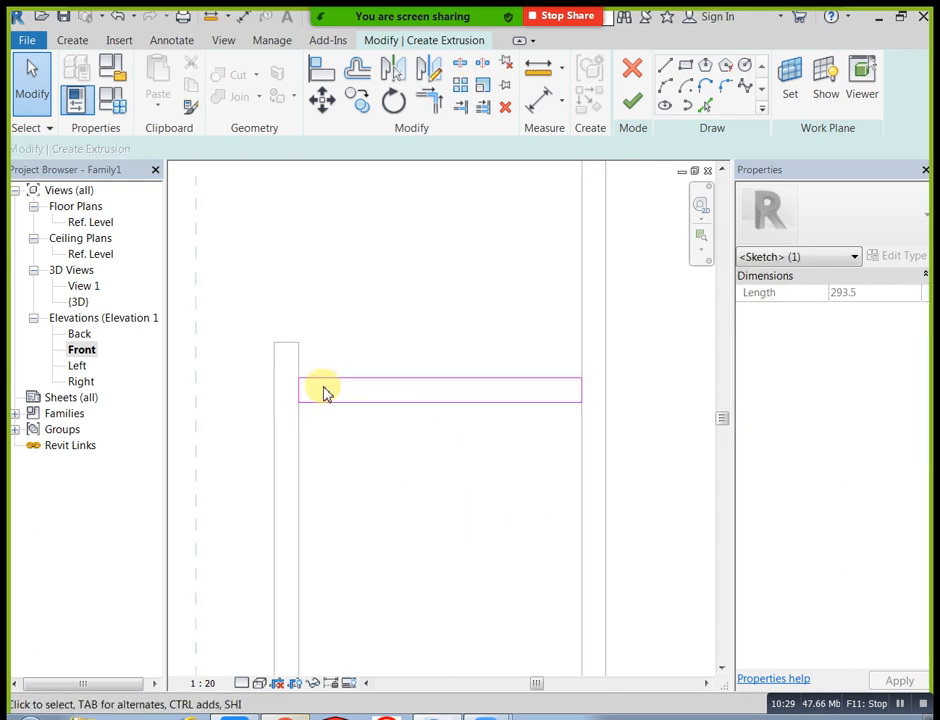
pyautogui.click(298, 389)
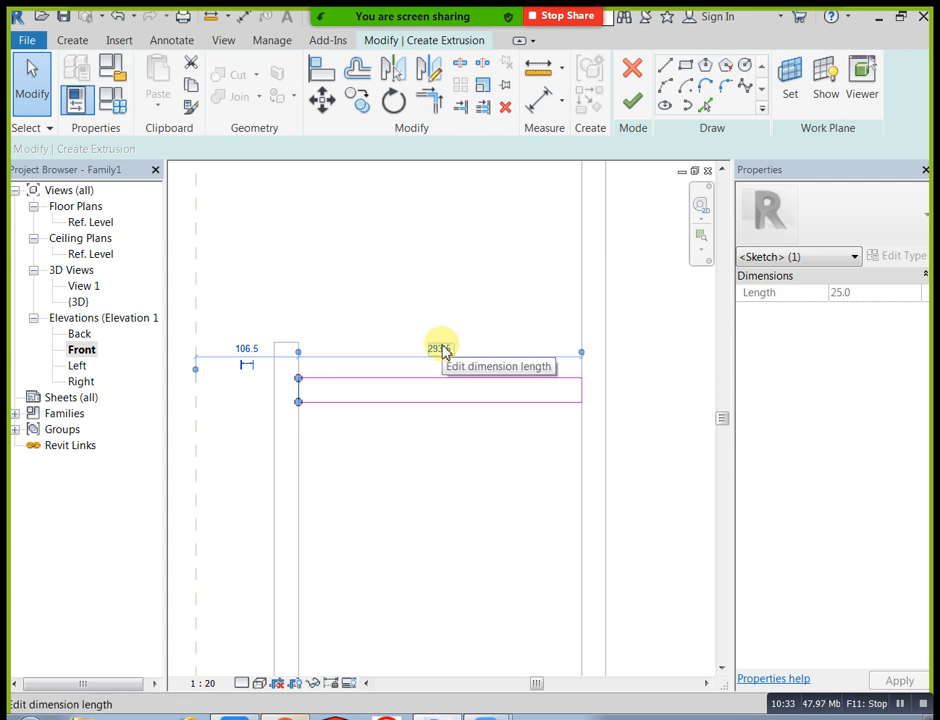
pyautogui.click(432, 487)
pyautogui.scroll(-1, 432, 487)
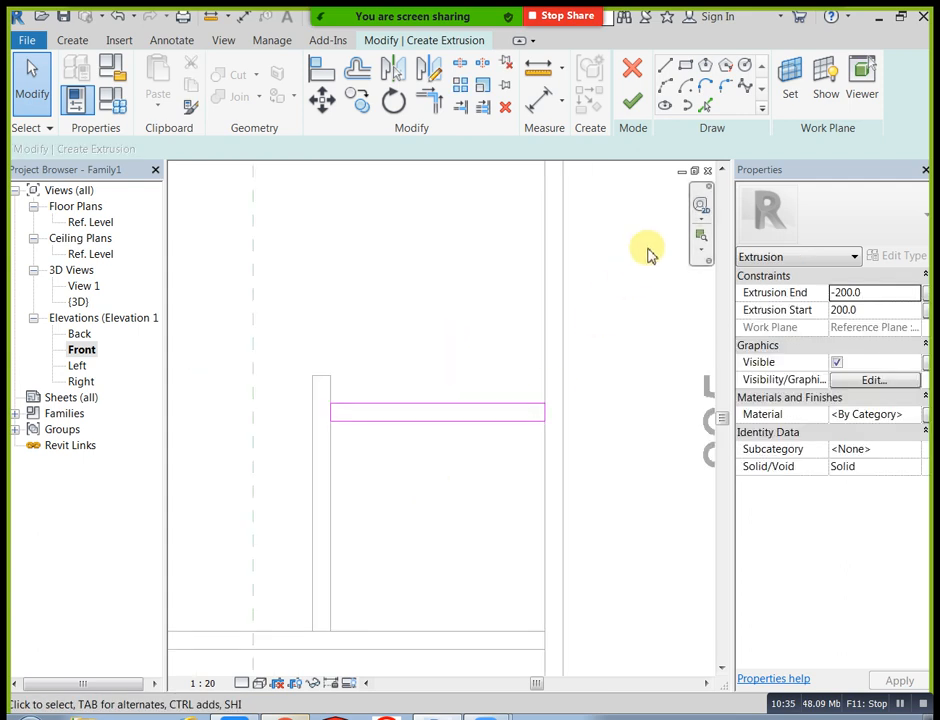
pyautogui.click(636, 104)
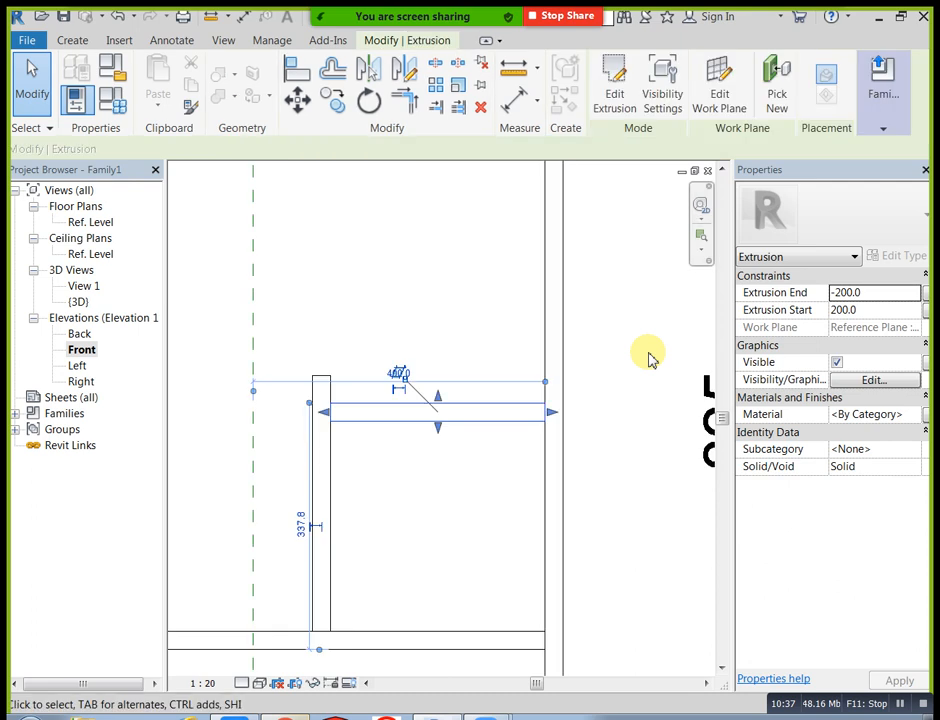
pyautogui.click(437, 358)
# - Open the default 3D view and orbit around the table to inspect the short shelf beside the divider
pyautogui.click(224, 41)
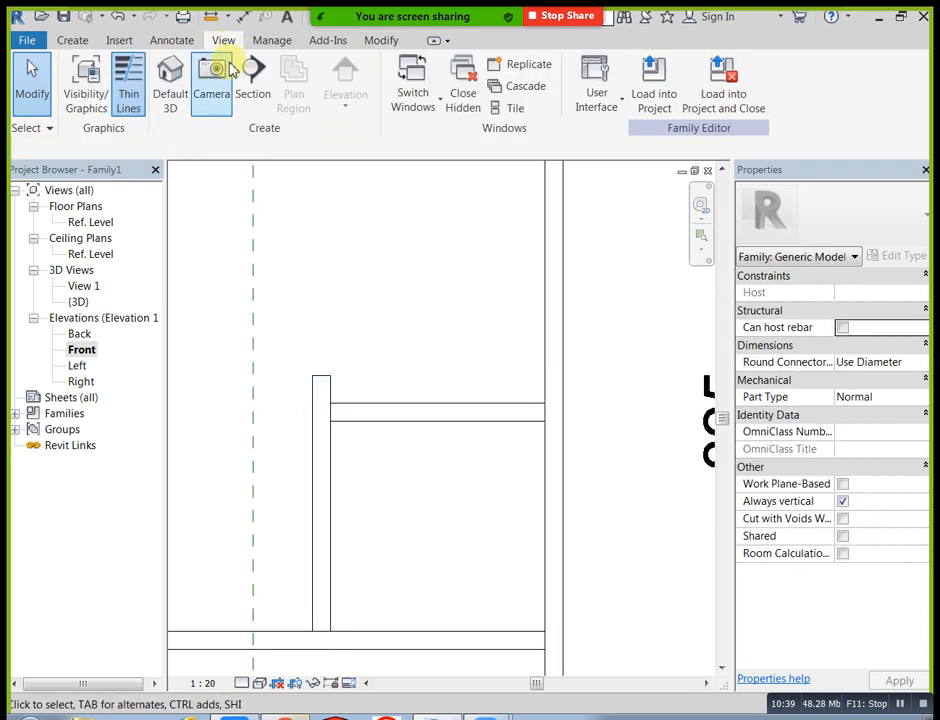
pyautogui.click(169, 72)
pyautogui.keyDown('shift'); pyautogui.moveTo(539, 480); pyautogui.dragTo(600, 470, button='middle'); pyautogui.keyUp('shift')
# - Return to the Front elevation and stretch the upright divider's top edge farther above the short shelf
pyautogui.doubleClick(80, 352)
pyautogui.scroll(-6, 387, 416)
pyautogui.moveTo(401, 452); pyautogui.dragTo(445, 476, button='middle')
pyautogui.click(403, 470)
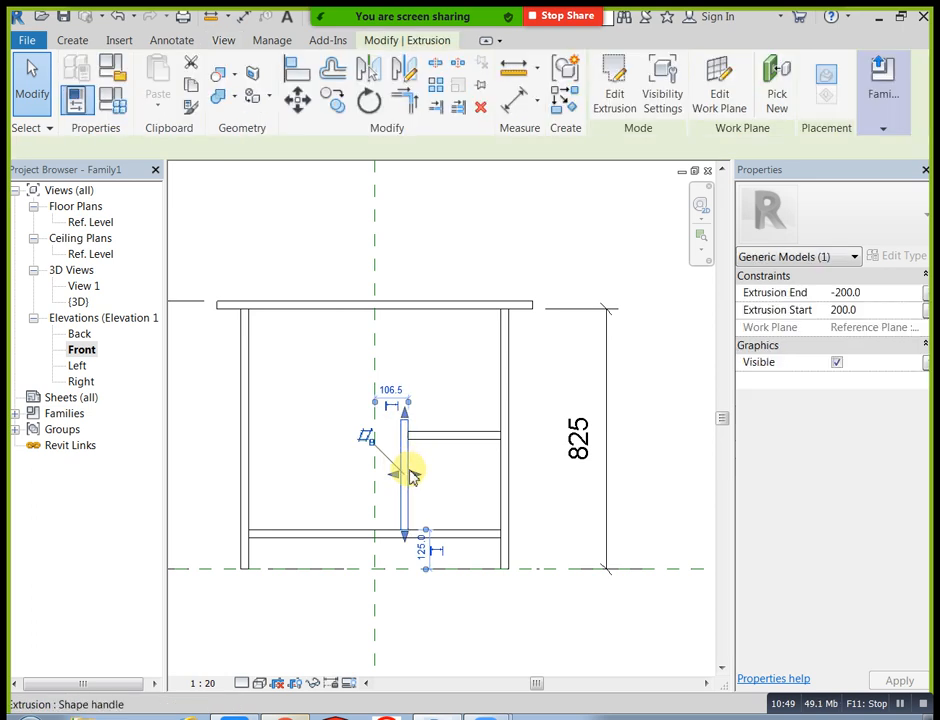
pyautogui.scroll(3, 409, 472)
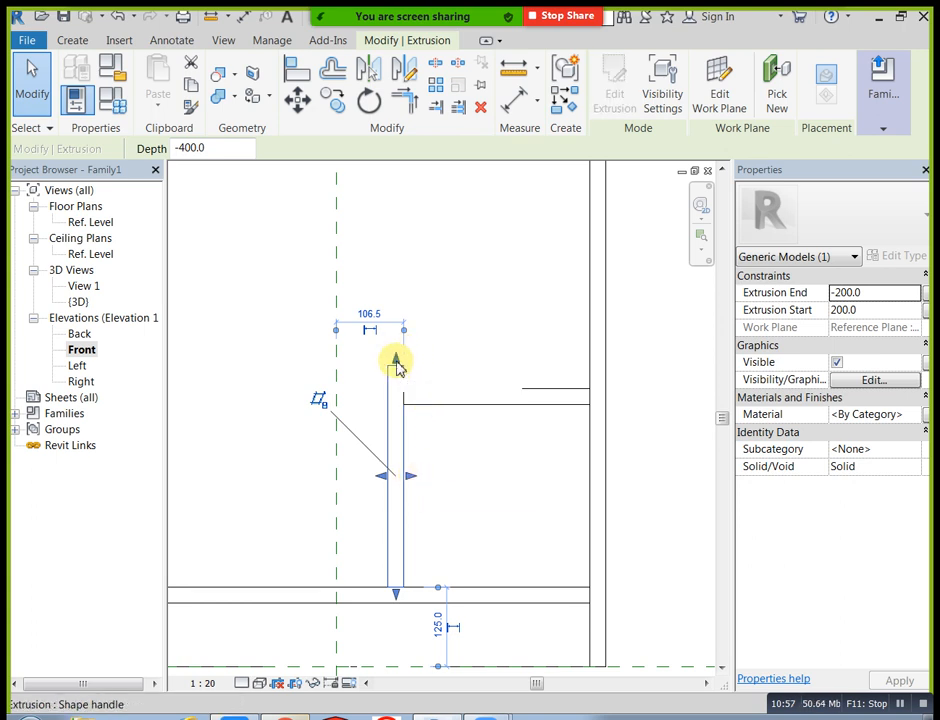
pyautogui.moveTo(393, 361); pyautogui.dragTo(398, 368)
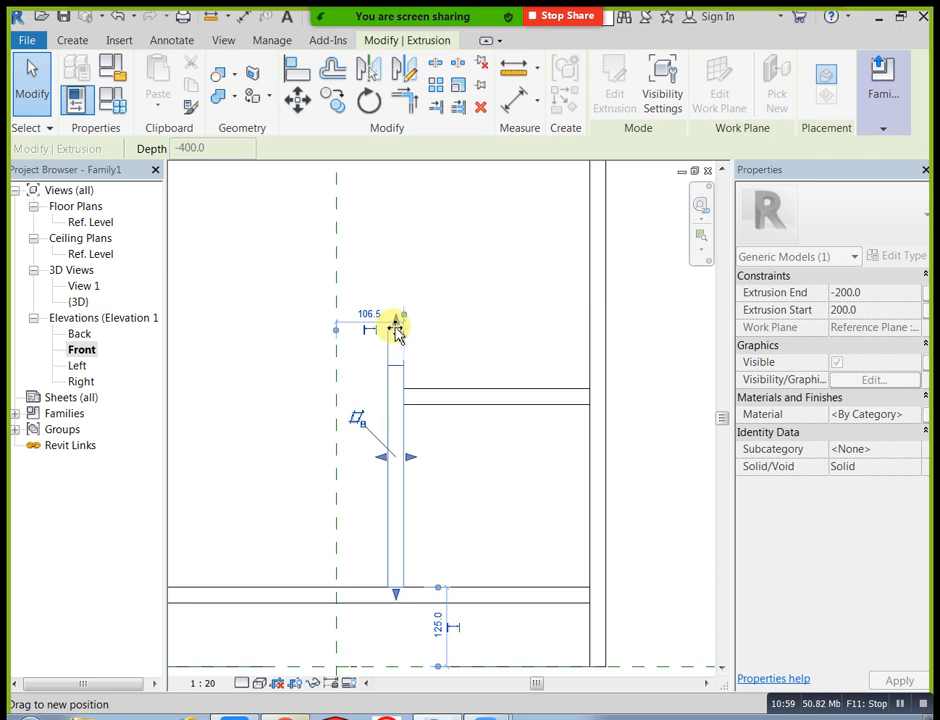
pyautogui.moveTo(397, 333); pyautogui.dragTo(398, 326)
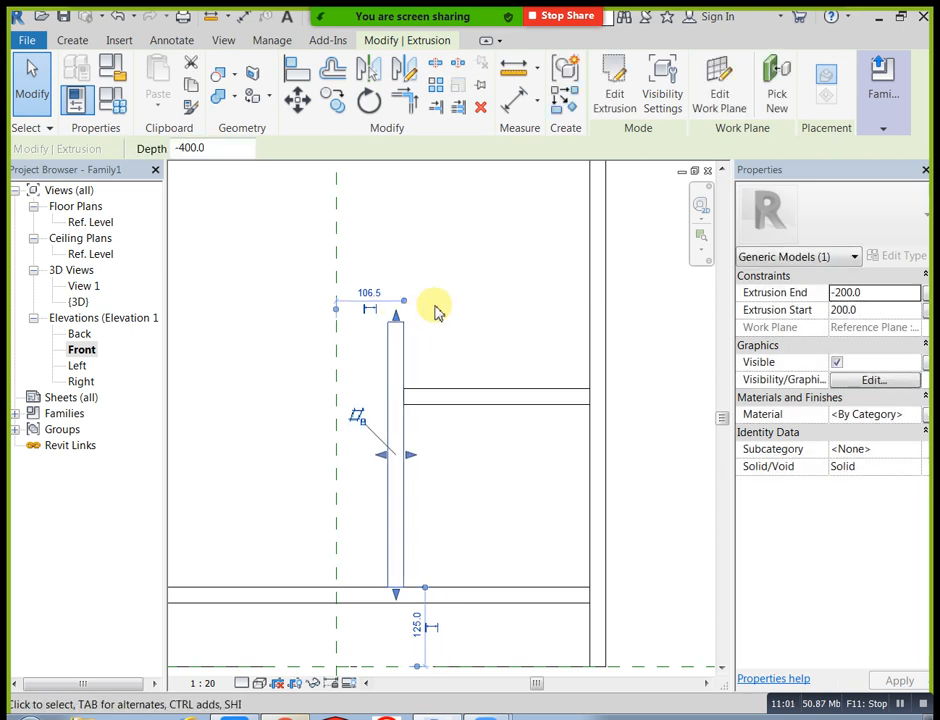
pyautogui.click(474, 420)
pyautogui.scroll(-2, 478, 432)
pyautogui.moveTo(478, 432); pyautogui.dragTo(552, 483, button='middle')
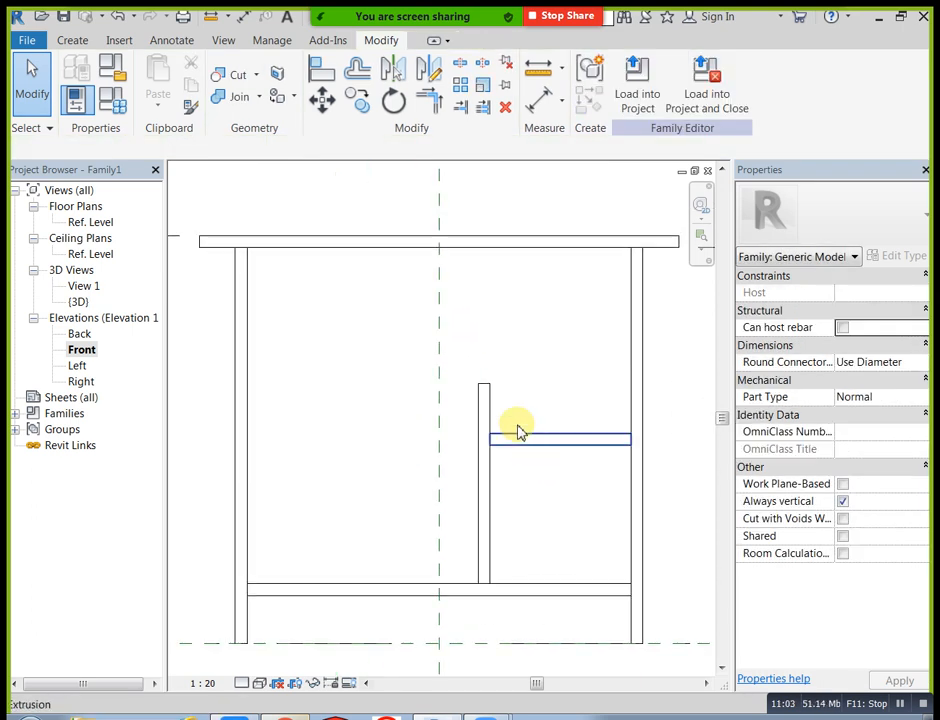
pyautogui.click(488, 393)
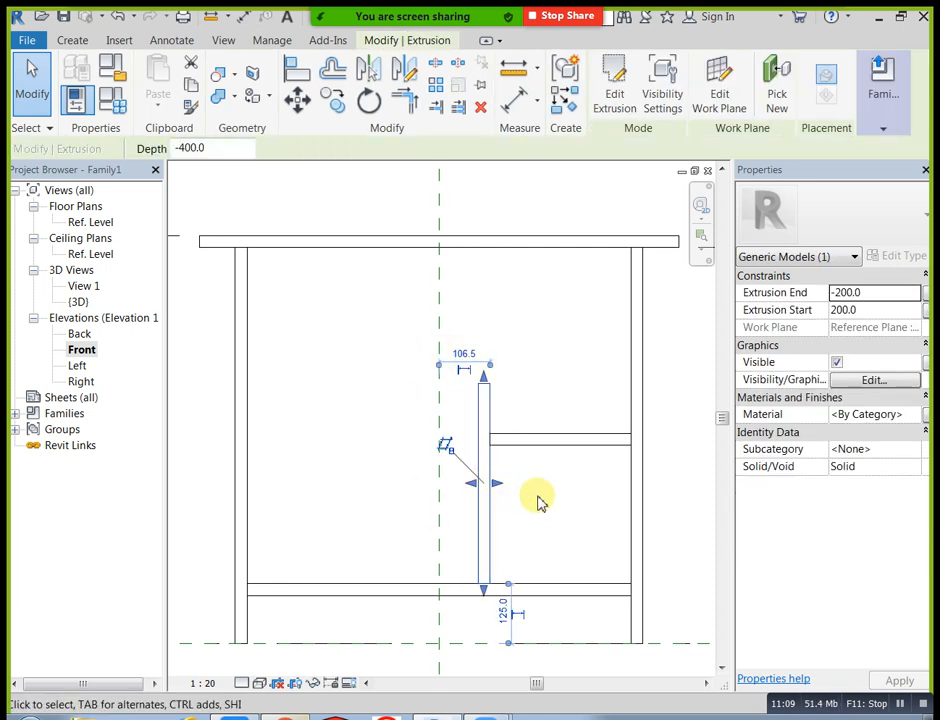
pyautogui.press('Escape')
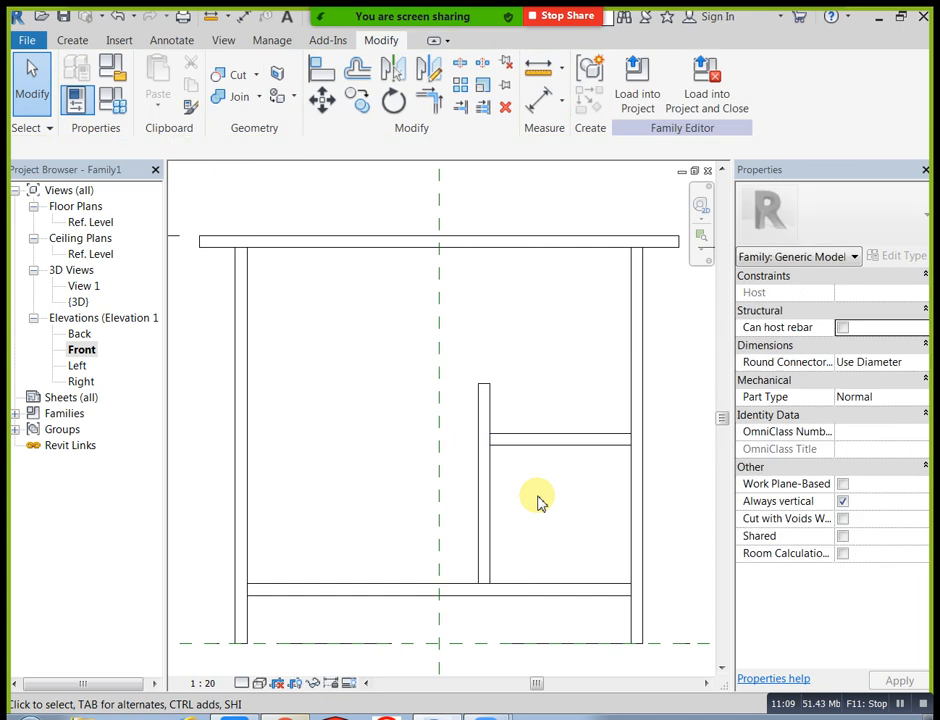
# - Open the Left elevation and examine the leg panel together with the depth of the shelves and divider
pyautogui.doubleClick(80, 366)
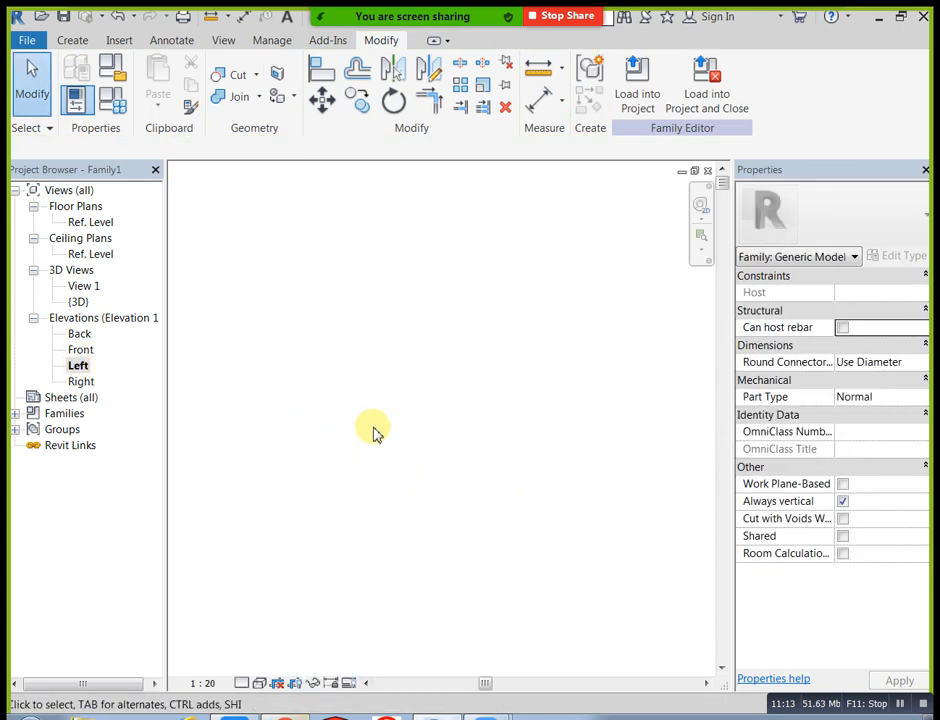
pyautogui.scroll(4, 384, 493)
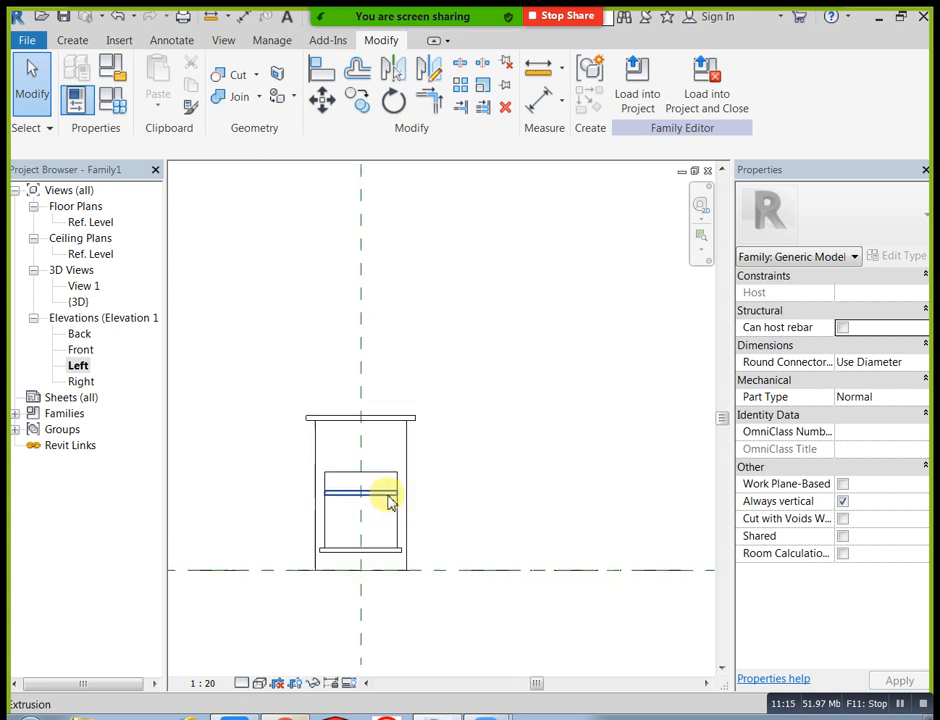
pyautogui.click(413, 449)
pyautogui.scroll(2, 440, 501)
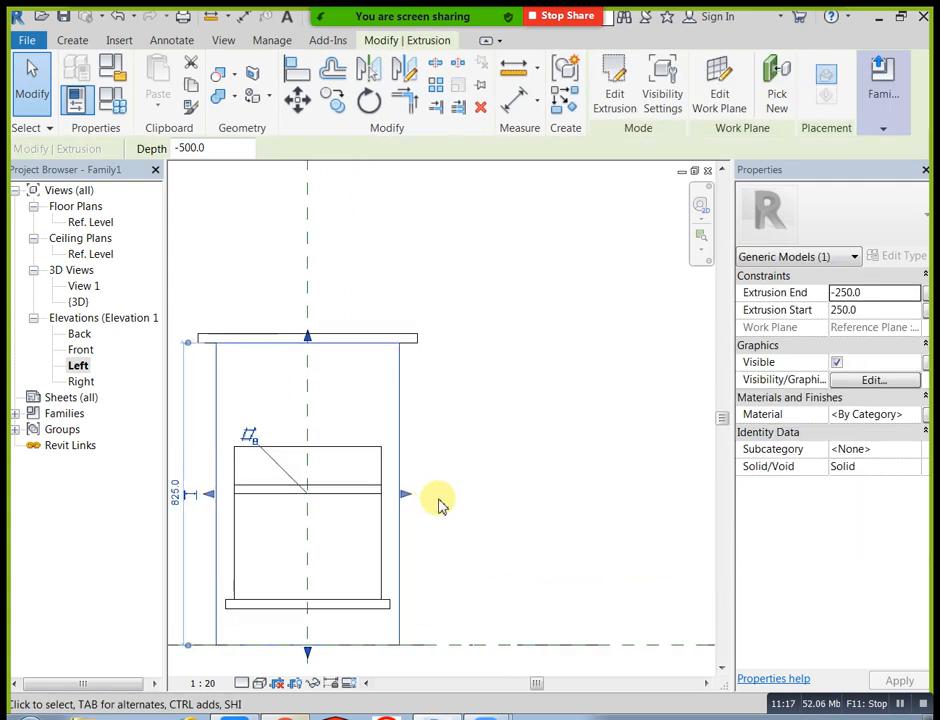
pyautogui.click(489, 487)
pyautogui.scroll(-2, 489, 487)
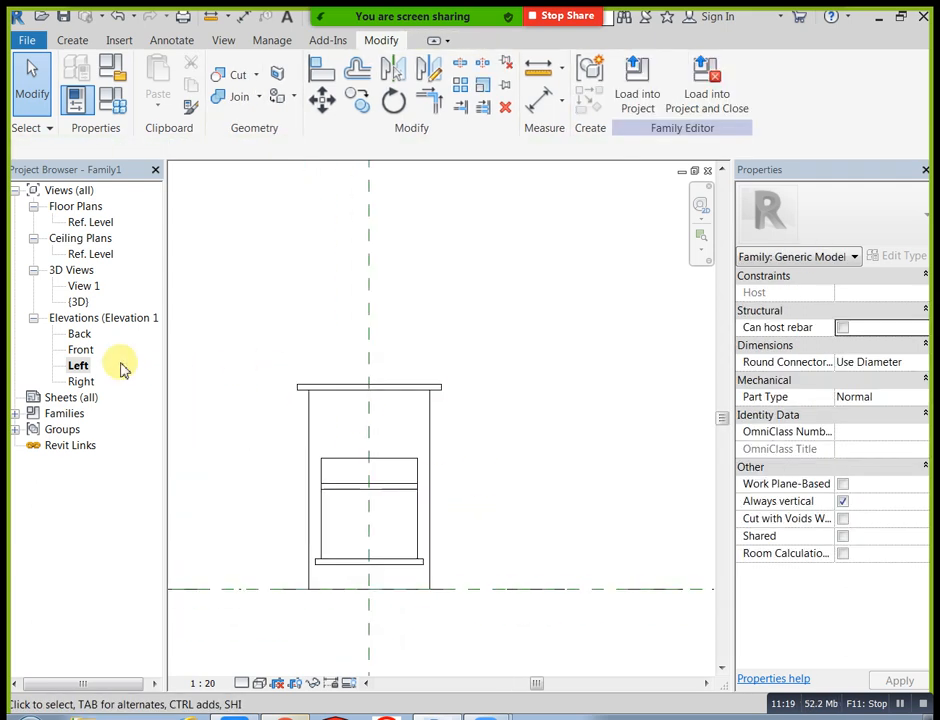
# - Open the Back elevation and examine the short shelf's position between the leg and the divider
pyautogui.doubleClick(80, 335)
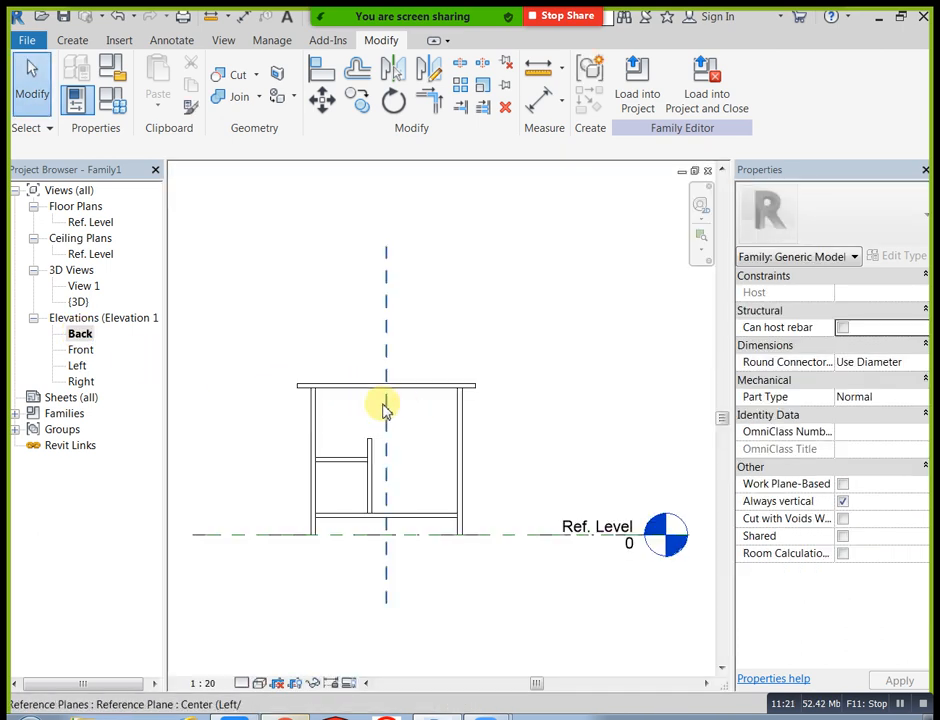
pyautogui.scroll(1, 384, 400)
pyautogui.click(315, 490)
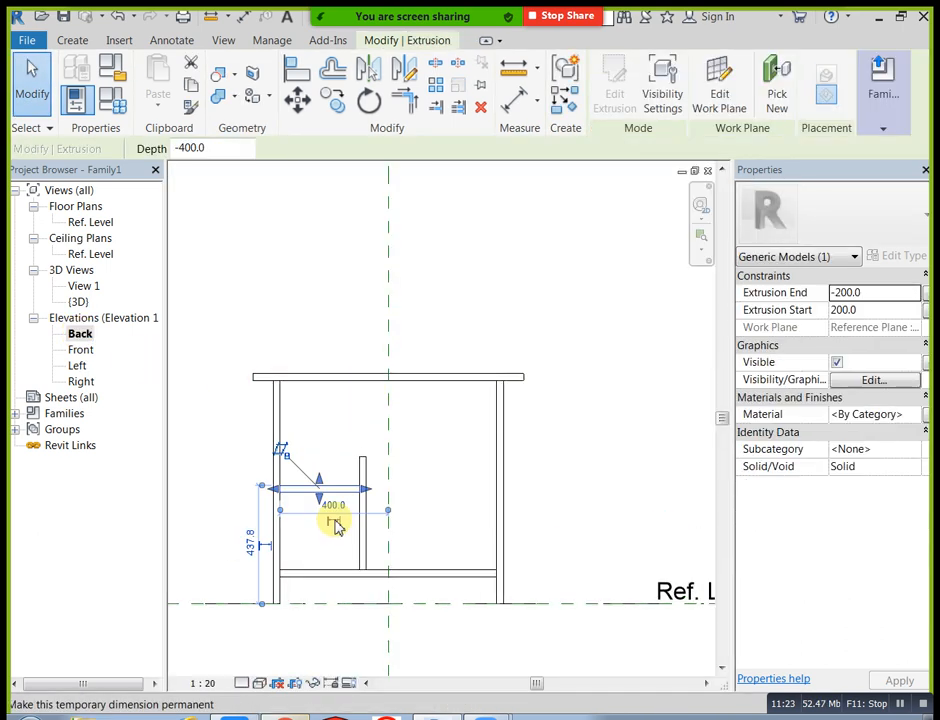
pyautogui.click(315, 441)
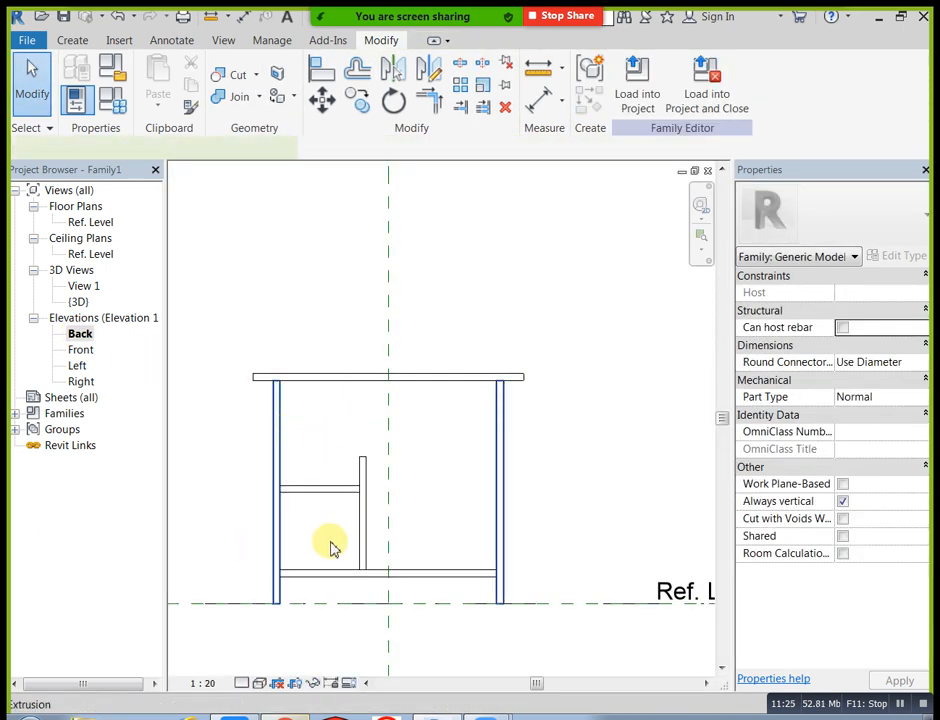
pyautogui.click(337, 548)
pyautogui.click(575, 488)
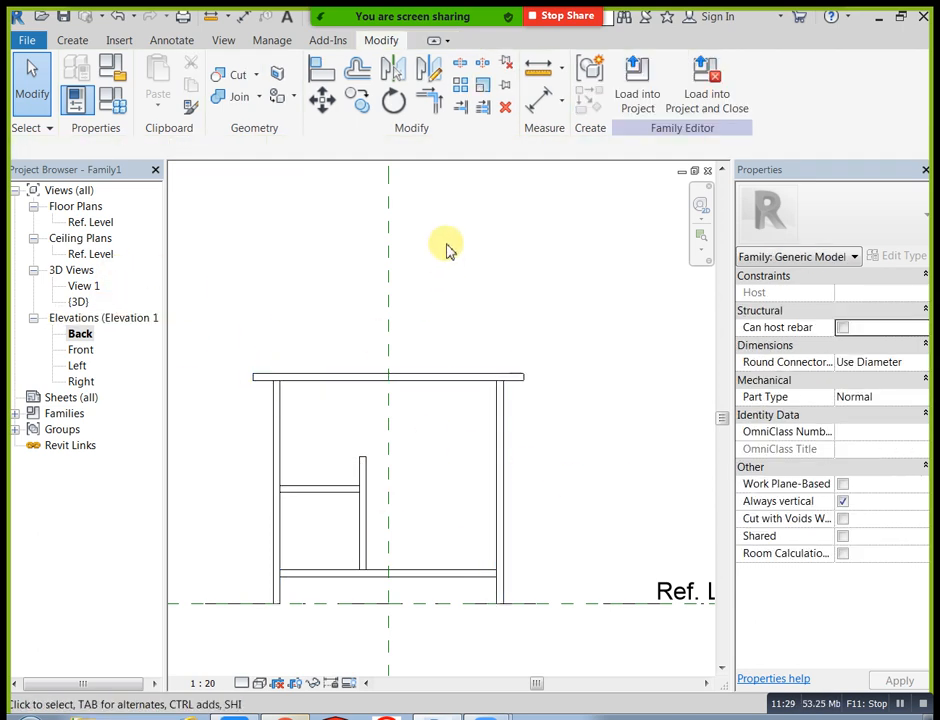
# - Open the Front elevation and examine the divider and short shelf between the legs
pyautogui.doubleClick(80, 350)
pyautogui.scroll(2, 287, 394)
pyautogui.scroll(1, 540, 443)
pyautogui.scroll(-1, 510, 490)
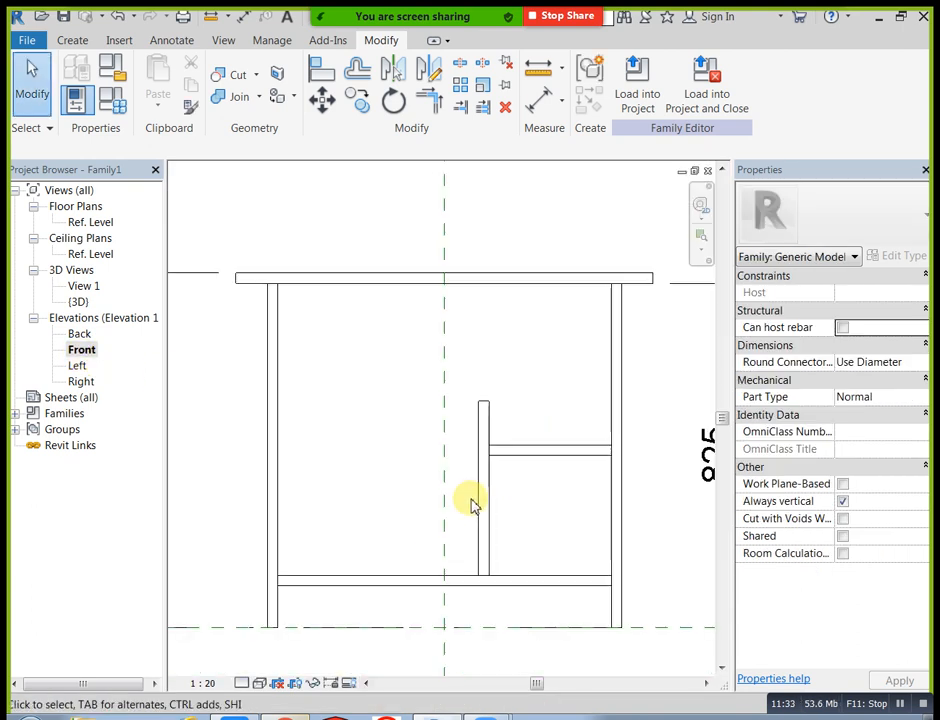
# - Open the default 3D view and orbit around the table to inspect the leg panels, shelves and divider
pyautogui.click(240, 45)
pyautogui.click(168, 73)
pyautogui.keyDown('shift'); pyautogui.moveTo(487, 441); pyautogui.dragTo(306, 560, button='middle'); pyautogui.keyUp('shift')
pyautogui.scroll(3, 478, 628)
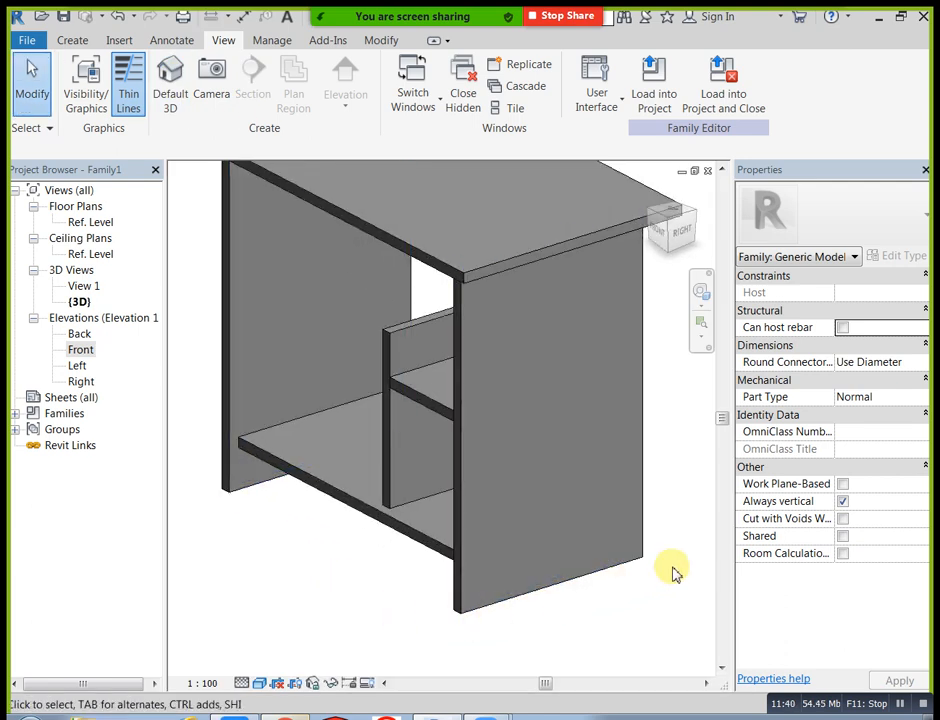
pyautogui.scroll(-2, 203, 430)
pyautogui.keyDown('shift'); pyautogui.moveTo(415, 527); pyautogui.dragTo(495, 485, button='middle'); pyautogui.keyUp('shift')
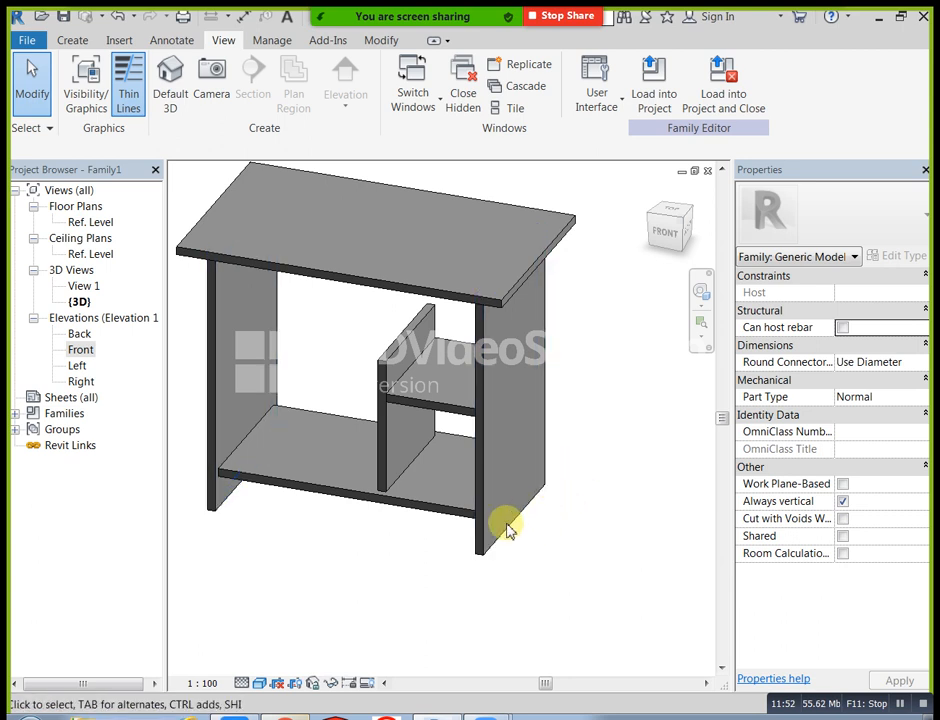
# - Open the Left elevation at the lower part of the leg panel
pyautogui.doubleClick(79, 366)
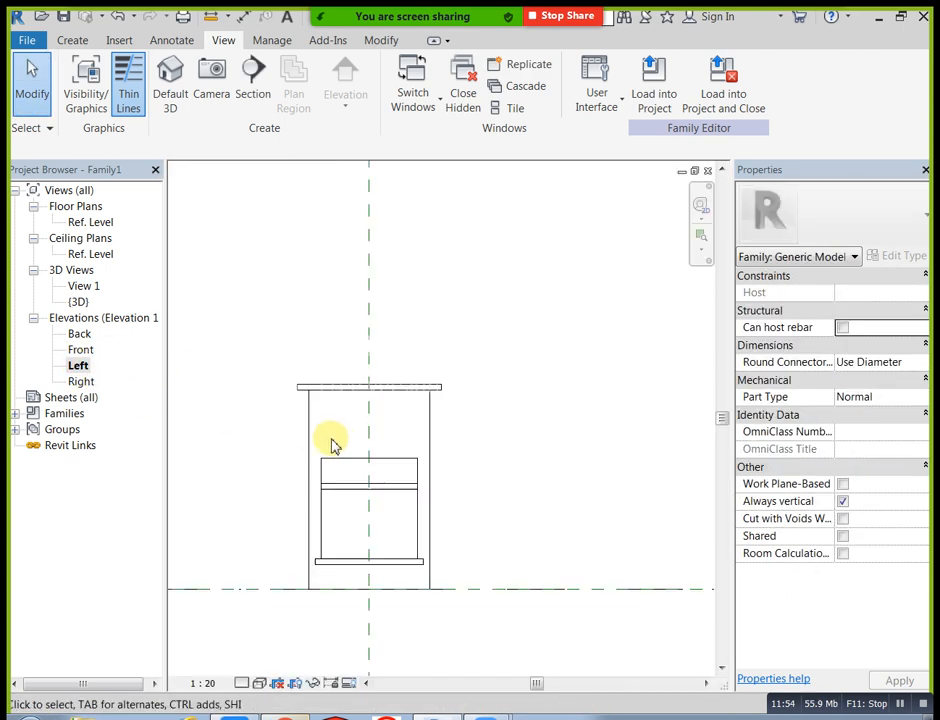
pyautogui.scroll(3, 383, 630)
pyautogui.moveTo(423, 607); pyautogui.dragTo(452, 561, button='middle')
pyautogui.scroll(-1, 444, 522)
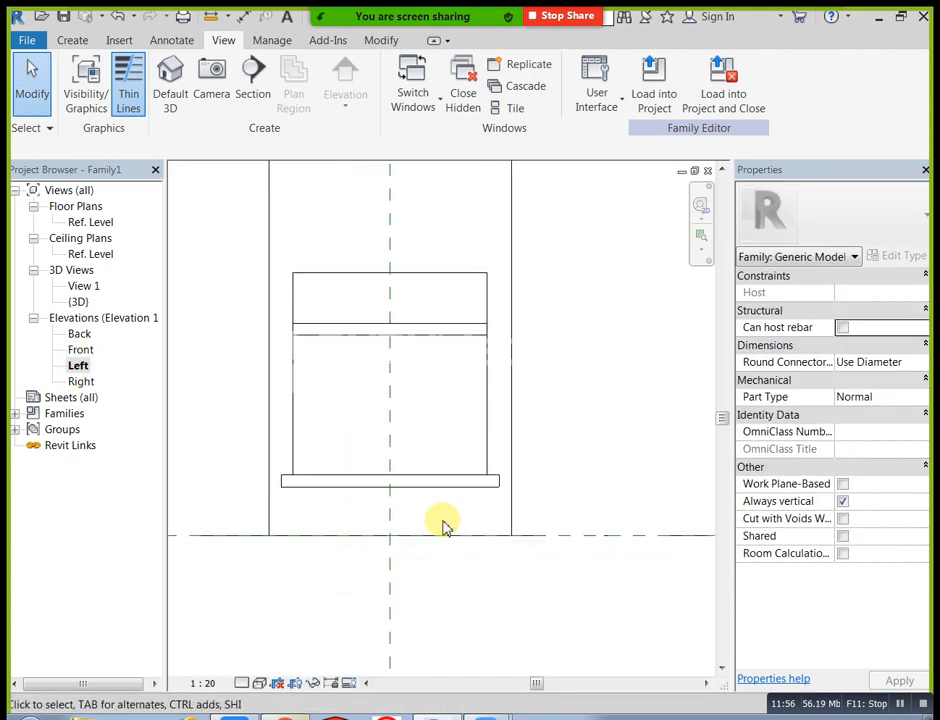
# - Start an extrusion and sketch a line across the leg panel's width, offset 30 mm above its base
pyautogui.click(70, 40)
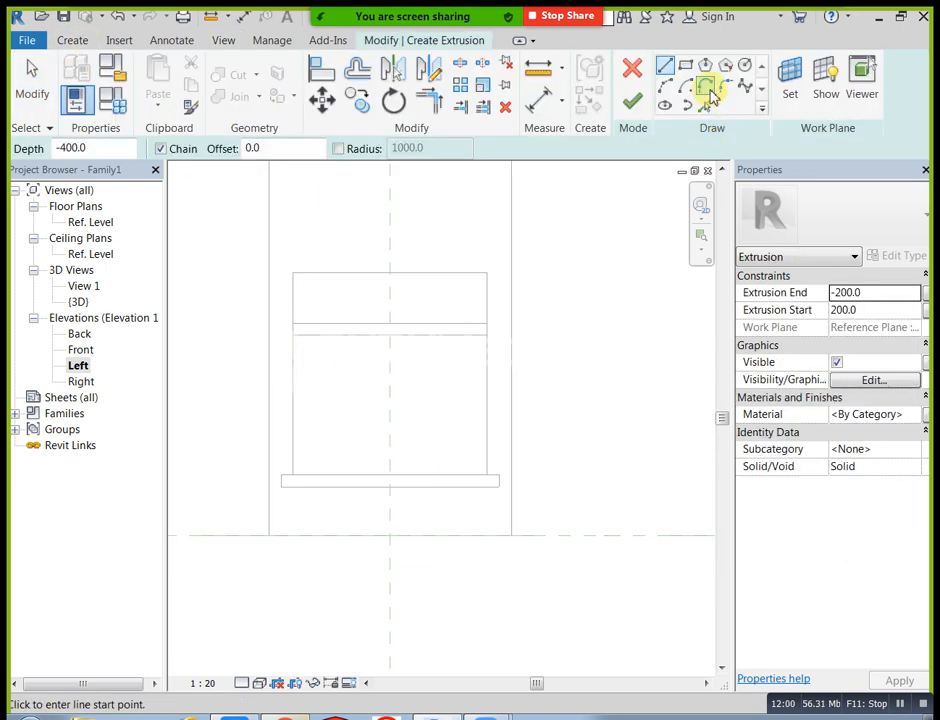
pyautogui.click(672, 73)
pyautogui.scroll(1, 282, 556)
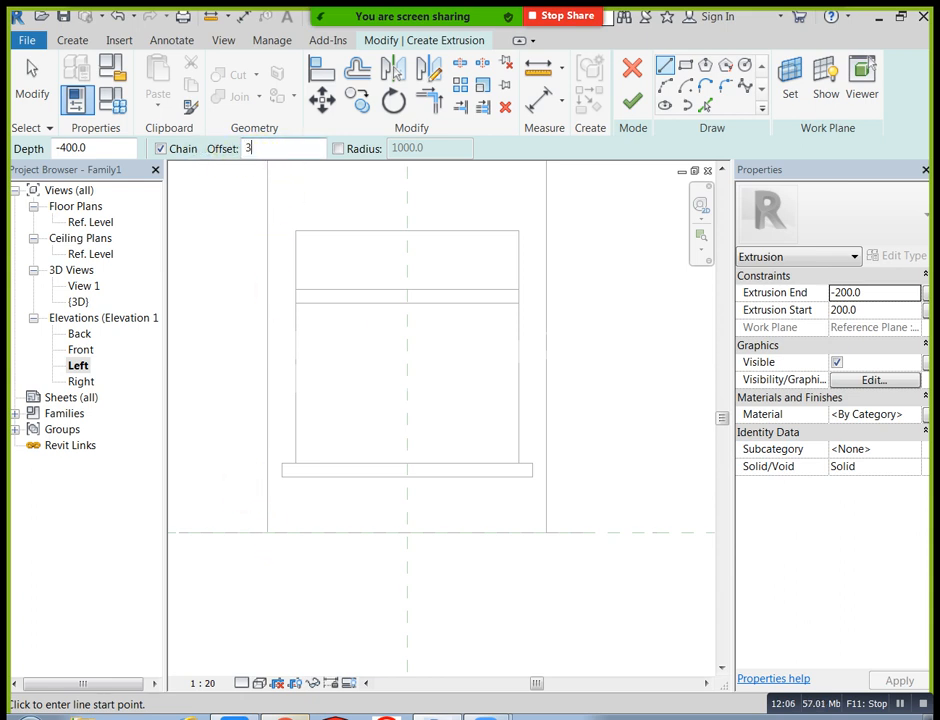
pyautogui.click(268, 532)
pyautogui.rightClick(348, 527)
pyautogui.click(390, 312)
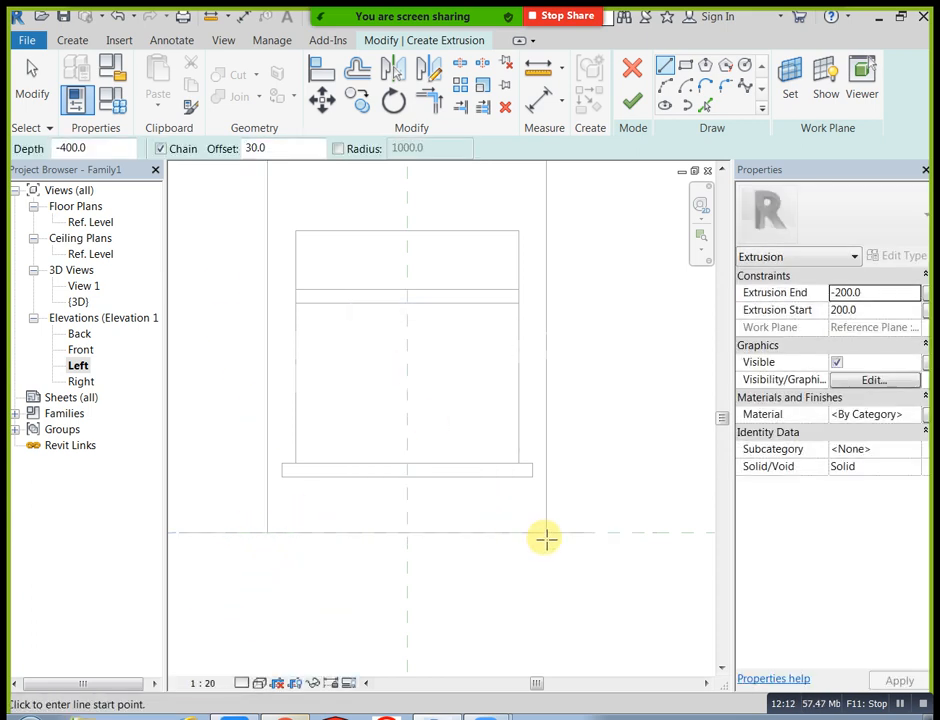
pyautogui.click(546, 532)
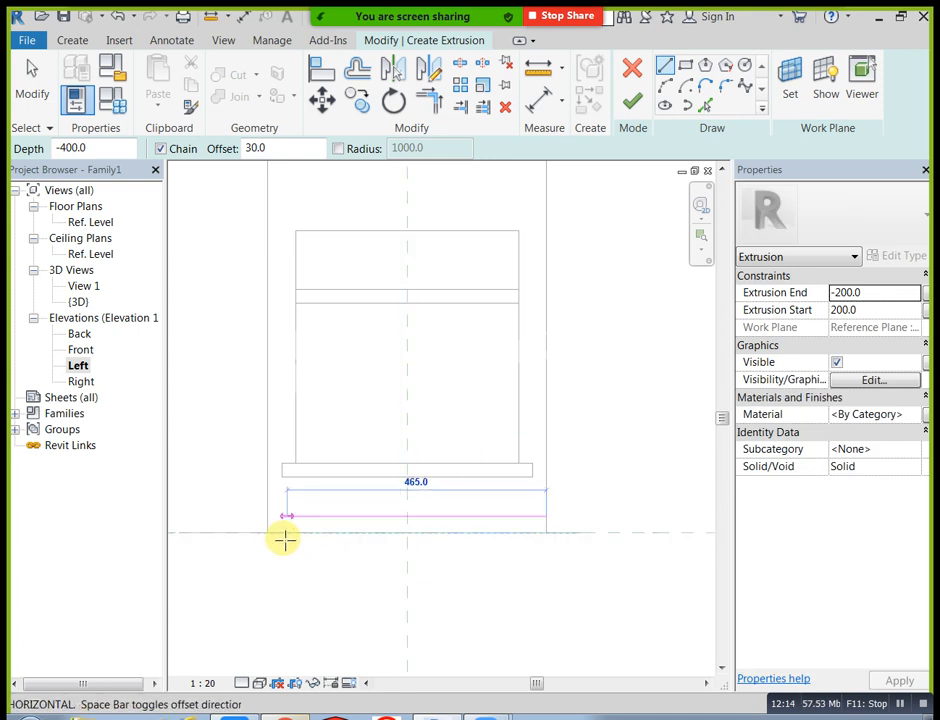
pyautogui.click(269, 535)
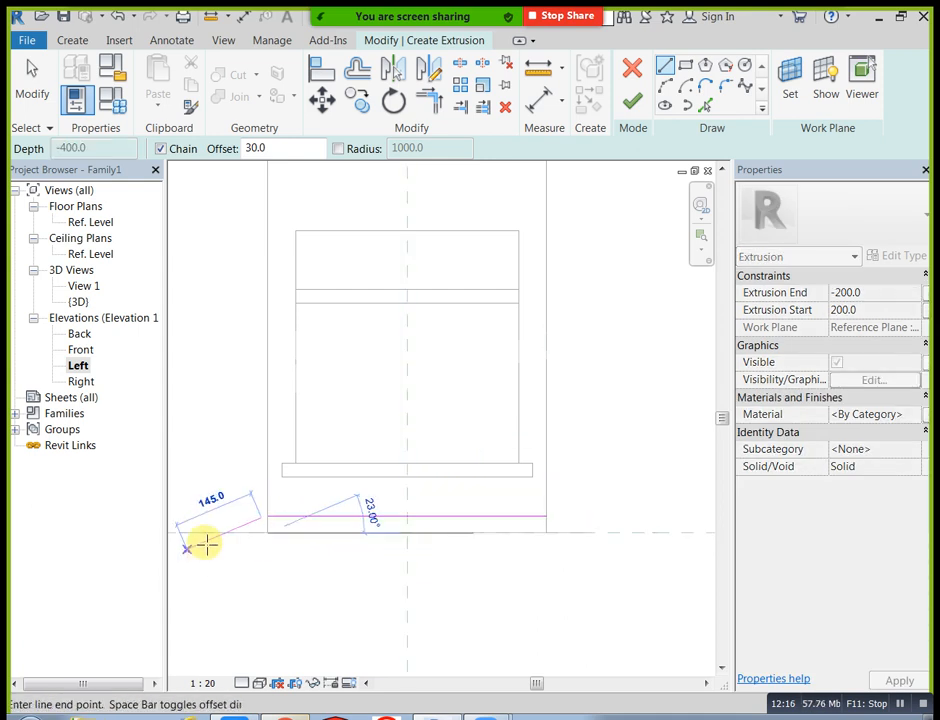
pyautogui.rightClick(210, 466)
pyautogui.click(252, 479)
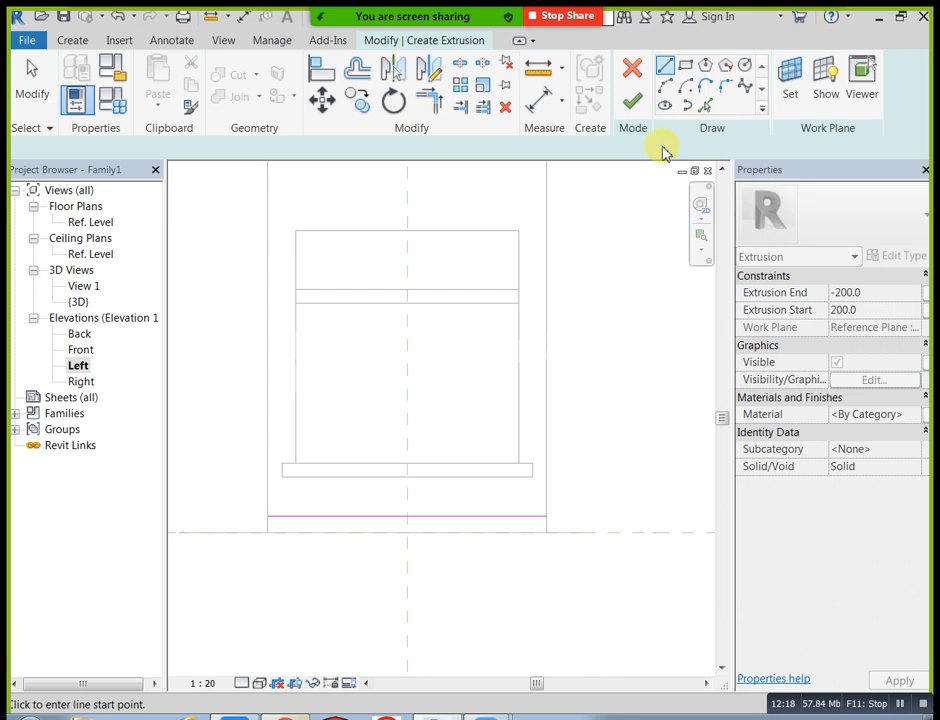
# - Try a zero-offset line from the base line's left end, then undo the whole extrusion sketch
pyautogui.click(665, 70)
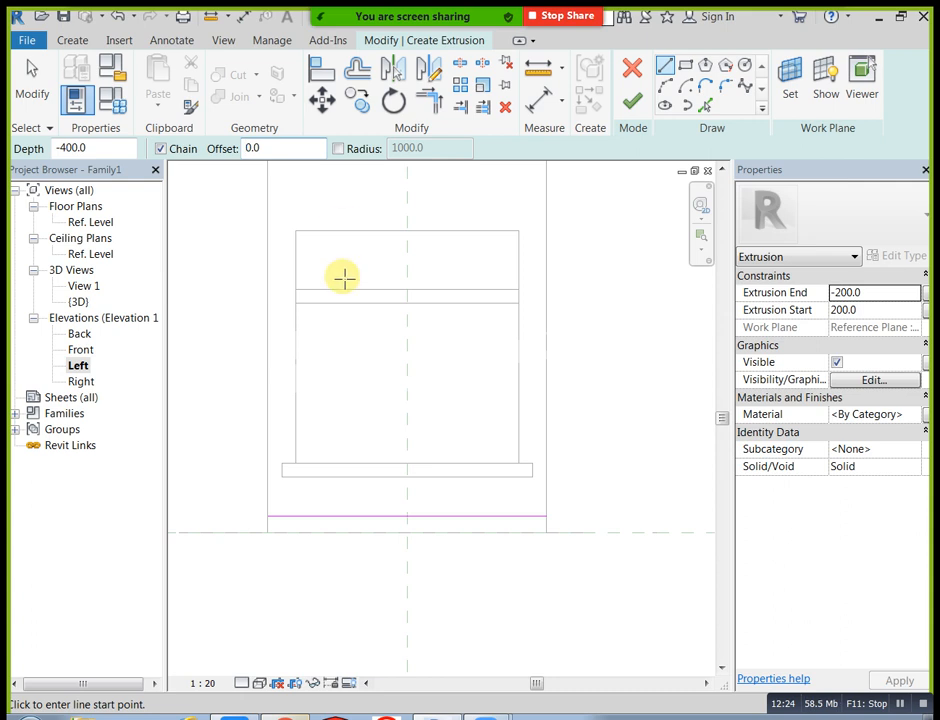
pyautogui.click(267, 517)
pyautogui.scroll(1, 254, 547)
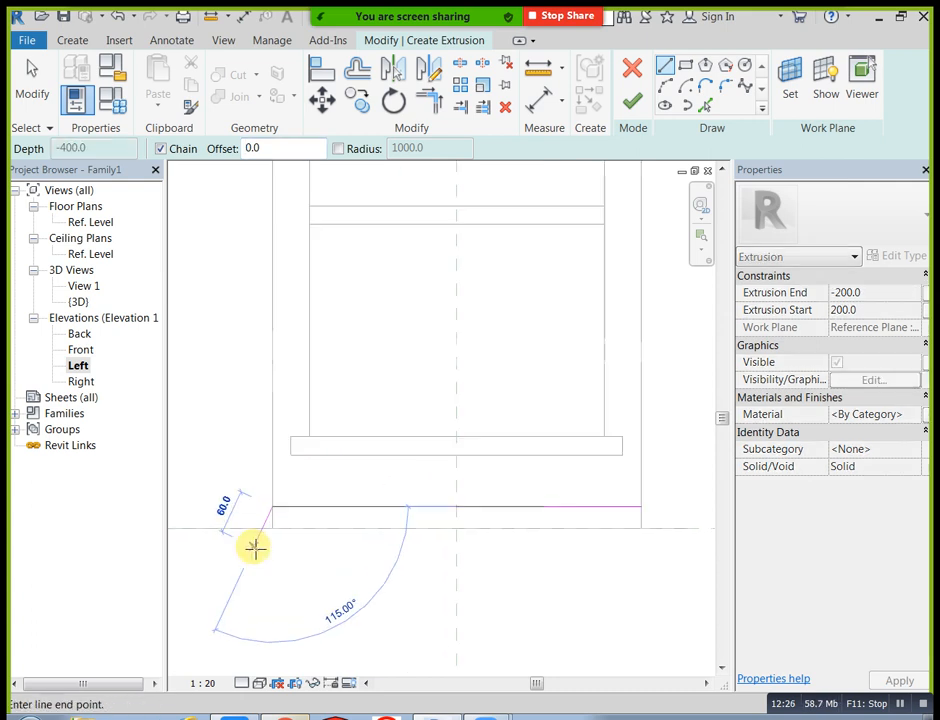
pyautogui.scroll(1, 253, 537)
pyautogui.press('Escape')
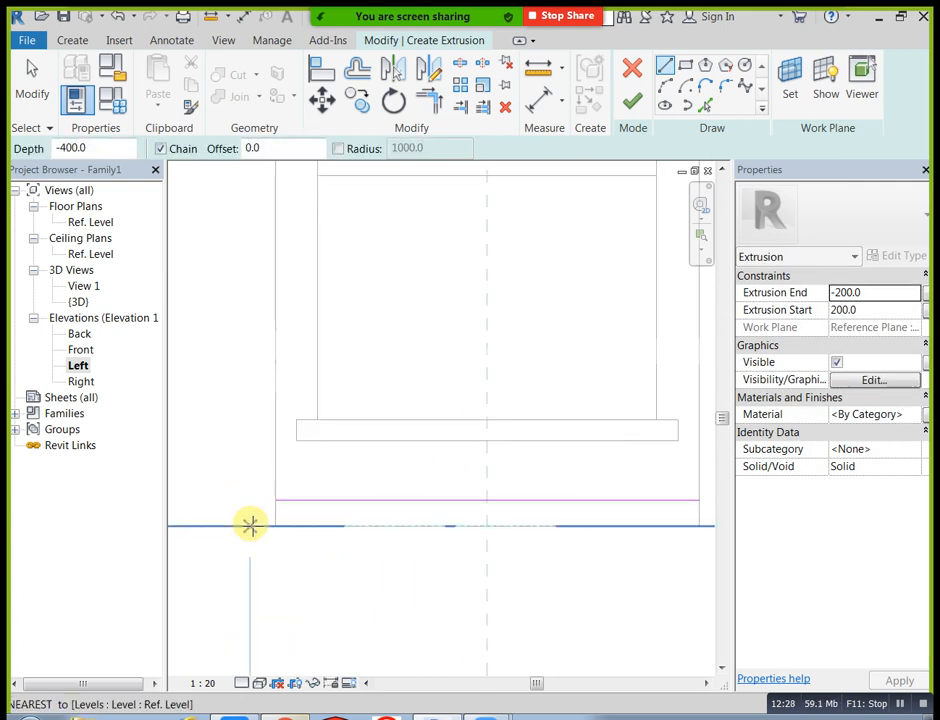
pyautogui.hotkey('ctrl', 'z')
pyautogui.hotkey('ctrl', 'z')
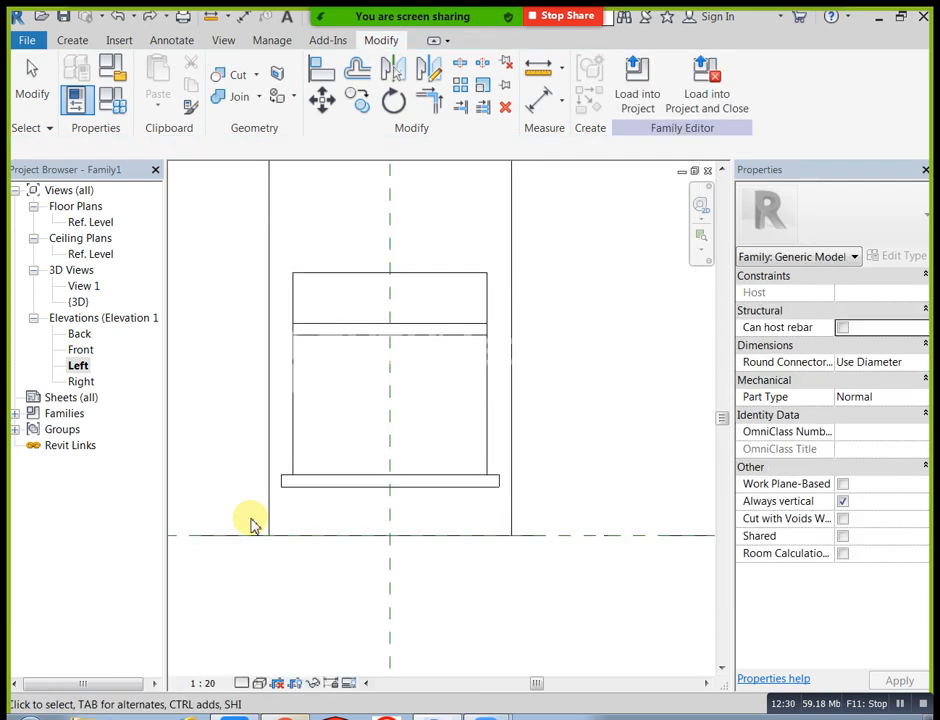
pyautogui.scroll(-1, 248, 370)
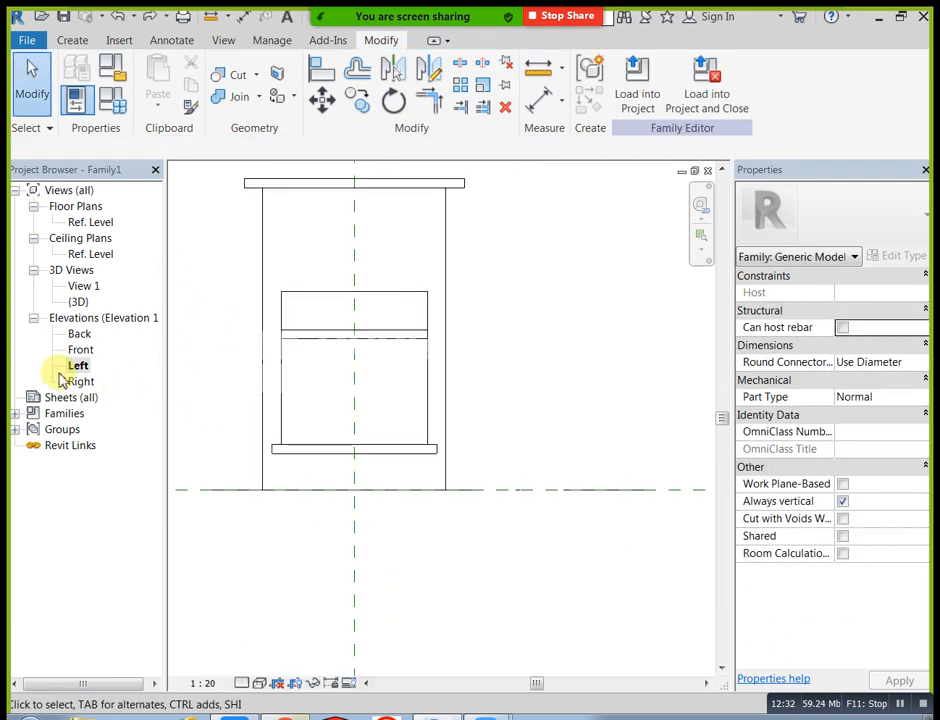
# - Create a new extrusion and sketch a horizontal line between the leg panel's bottom corners with a 30 mm upward offset
pyautogui.click(88, 42)
pyautogui.click(160, 63)
pyautogui.scroll(1, 239, 268)
pyautogui.moveTo(239, 268); pyautogui.dragTo(321, 329, button='middle')
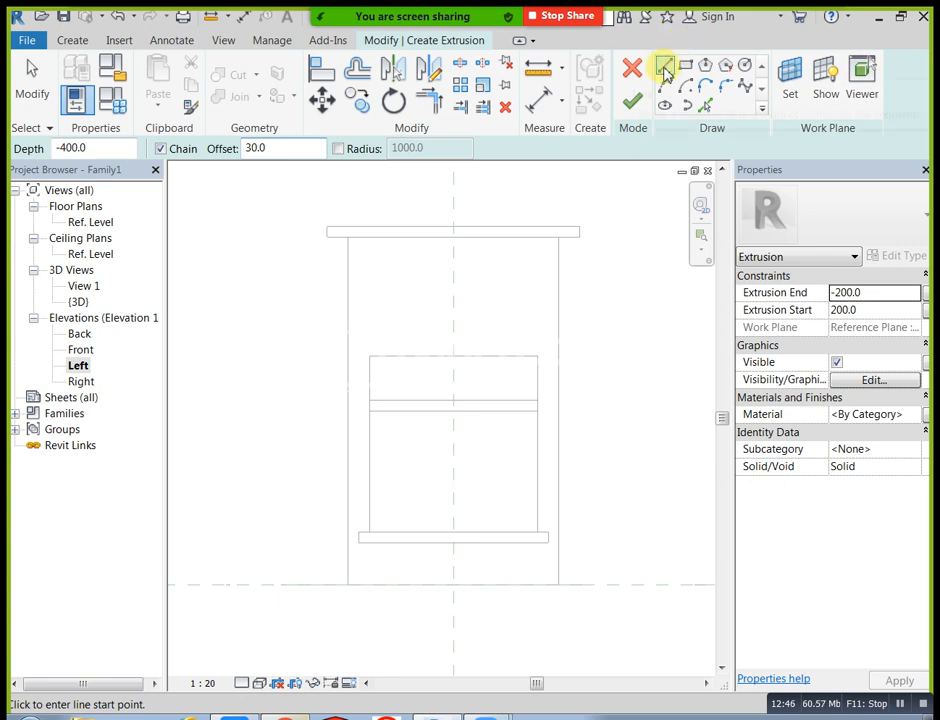
pyautogui.click(559, 585)
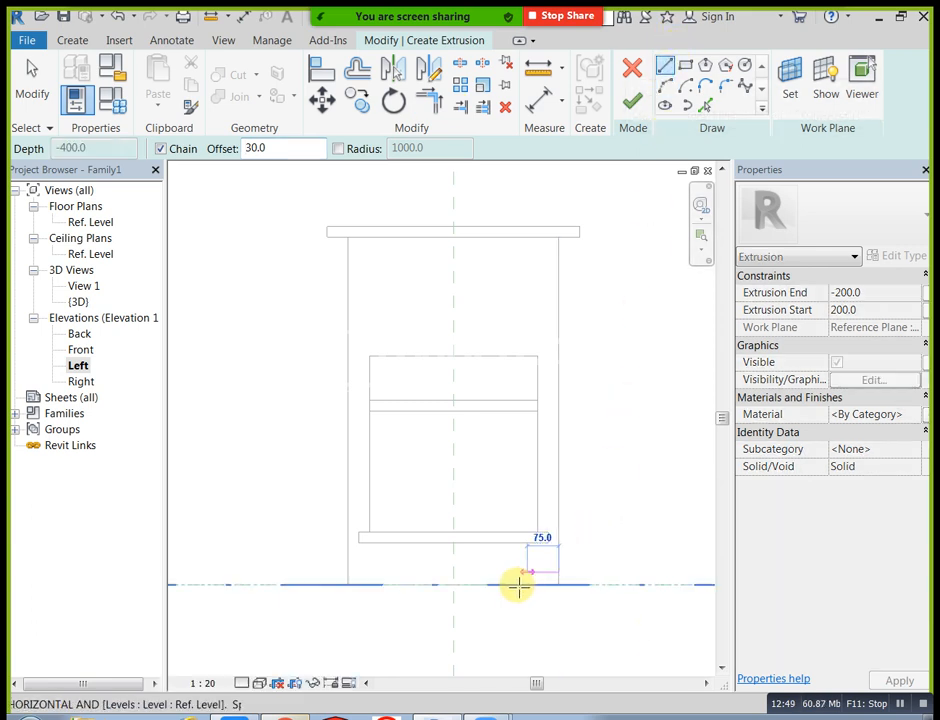
pyautogui.click(350, 584)
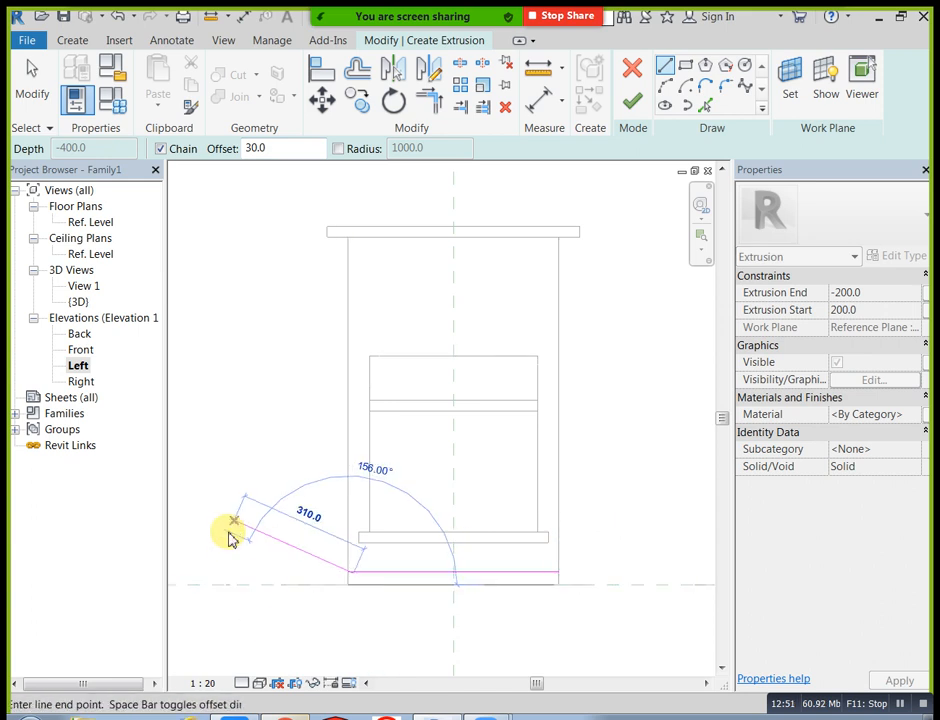
pyautogui.press('Escape')
pyautogui.press('Escape')
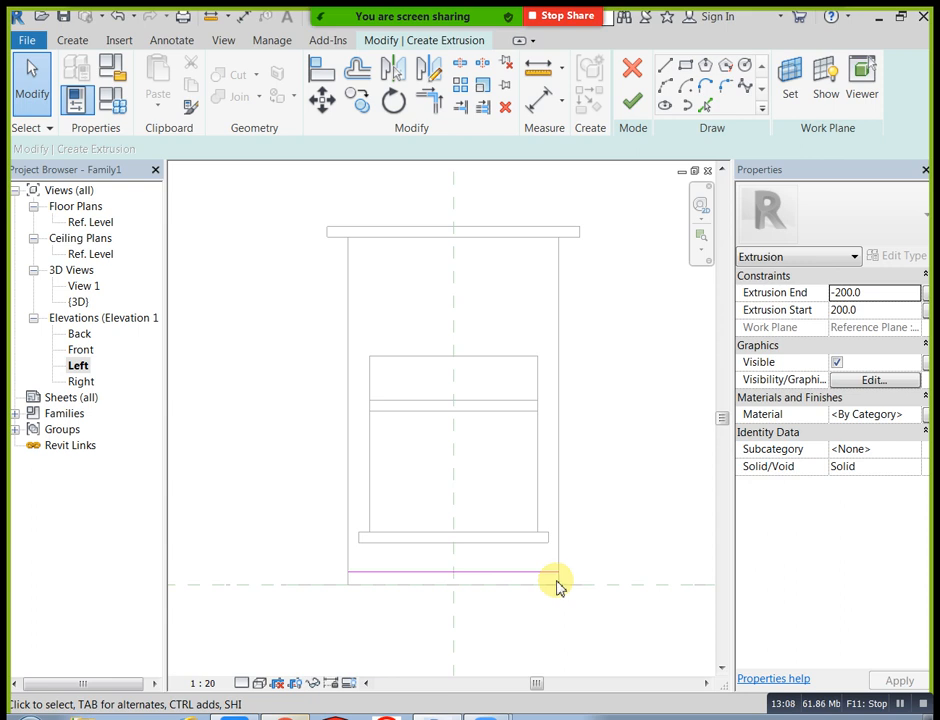
# - With zero offset, extend the base line slightly past the leg panel's left edge and add a downward slanted segment about 130 mm long
pyautogui.scroll(1, 558, 585)
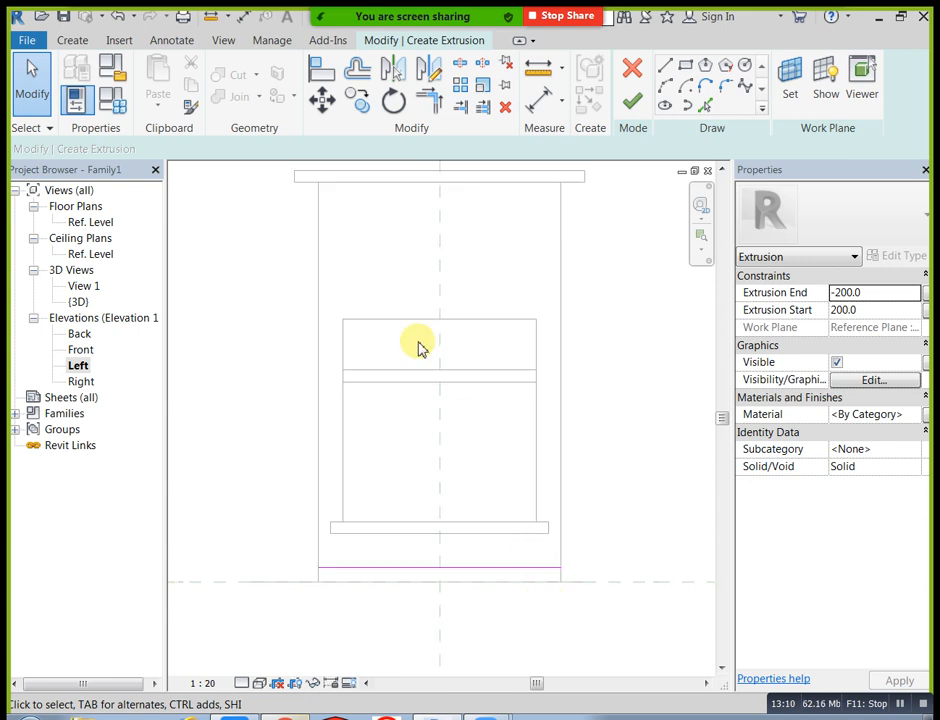
pyautogui.click(665, 65)
pyautogui.scroll(3, 269, 600)
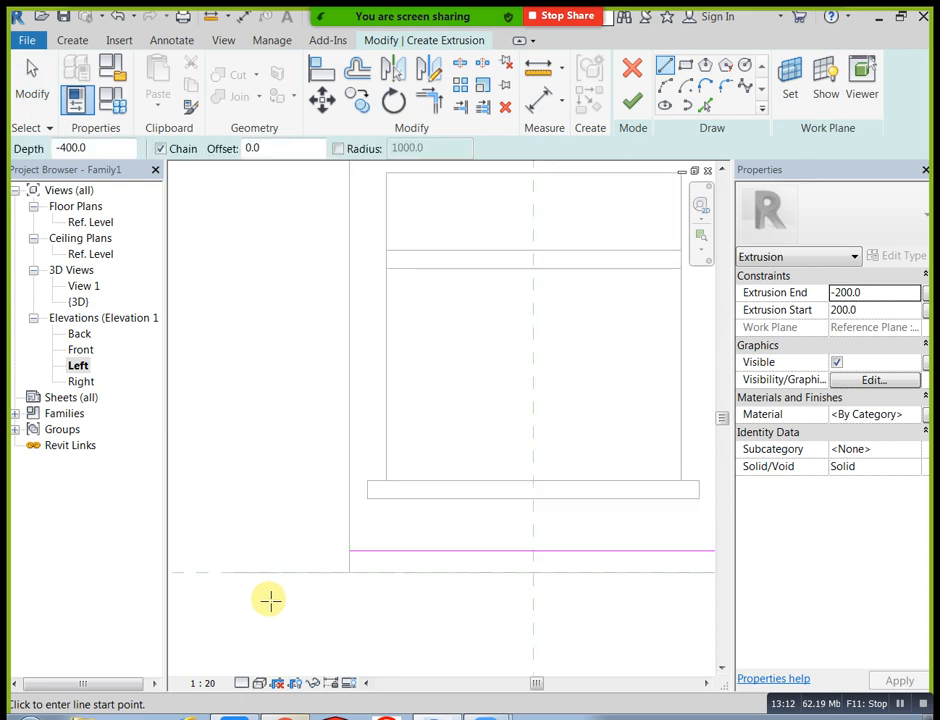
pyautogui.click(349, 550)
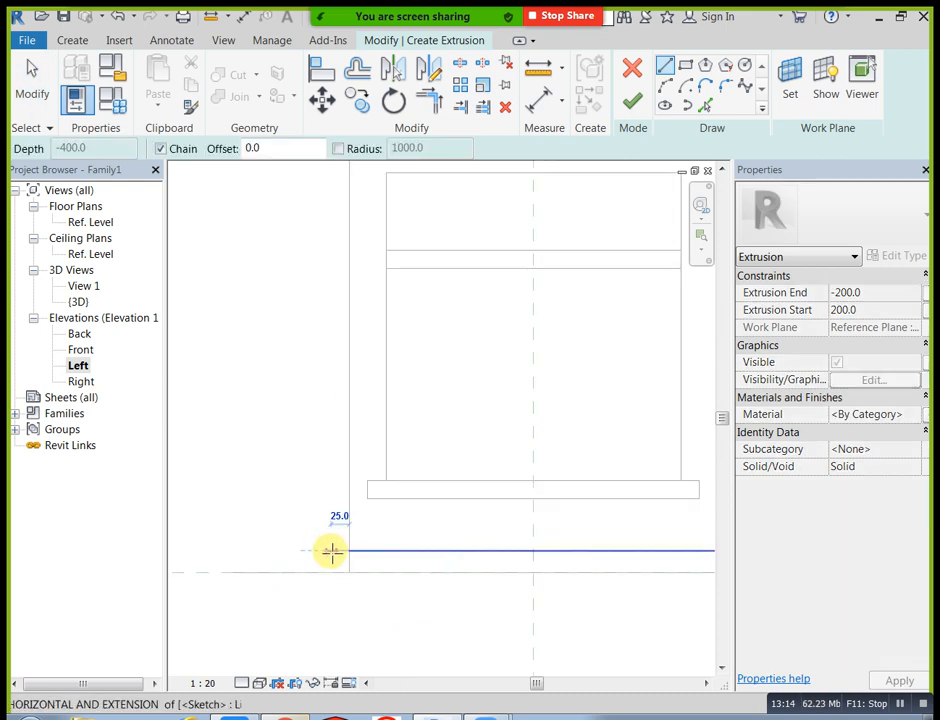
pyautogui.moveTo(308, 606); pyautogui.dragTo(309, 553, button='middle')
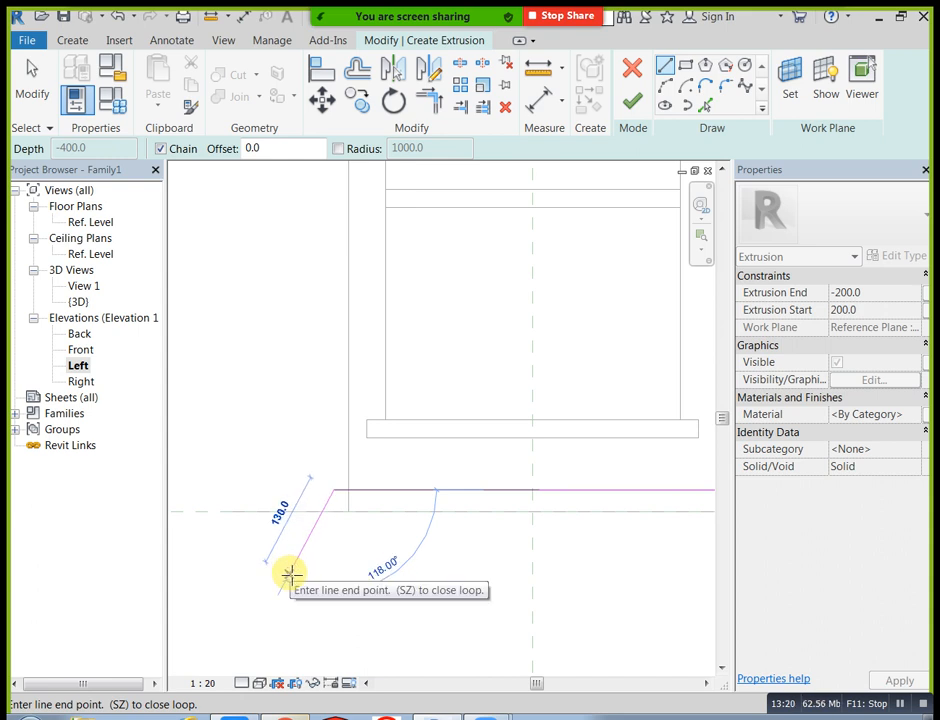
pyautogui.click(289, 575)
pyautogui.press('Escape')
pyautogui.press('Escape')
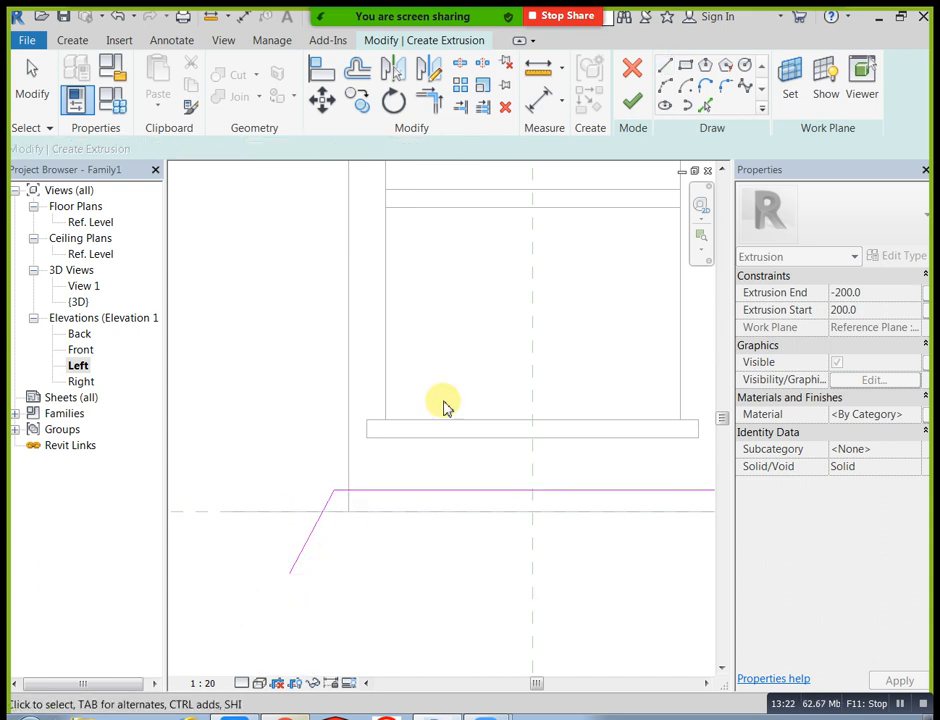
# - Set the slanted segment's angle to the horizontal line to 135°
pyautogui.click(321, 531)
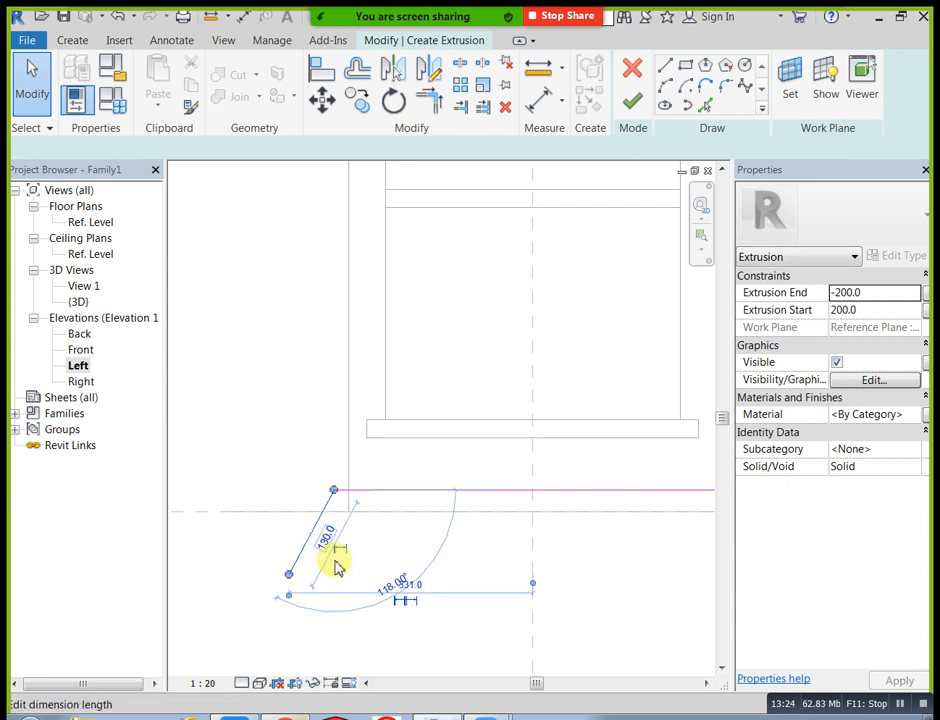
pyautogui.click(387, 588)
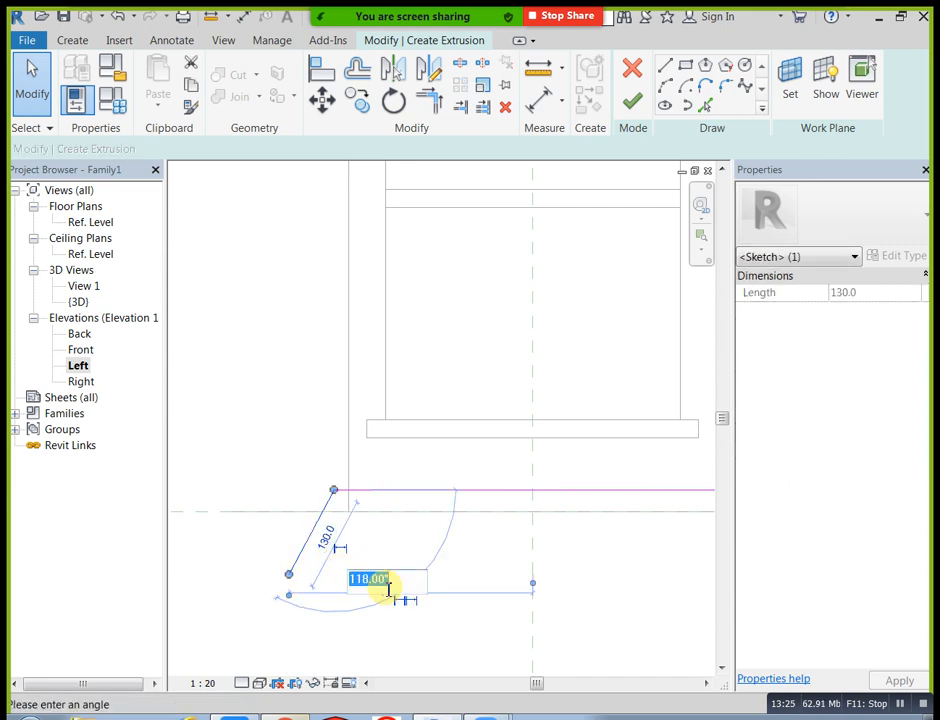
pyautogui.write('135')
pyautogui.click(388, 592)
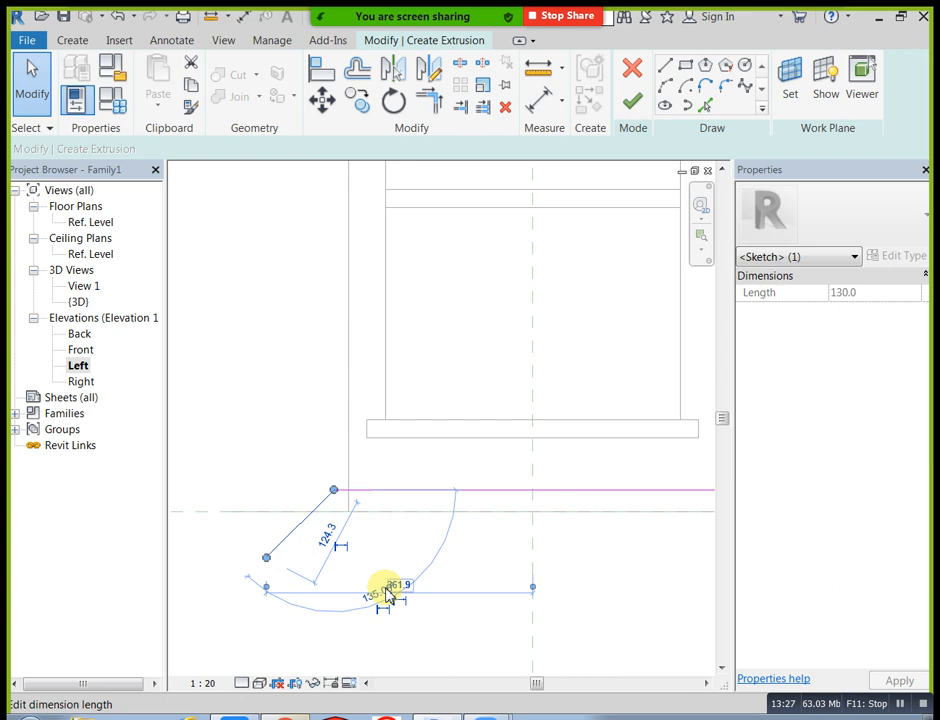
pyautogui.click(489, 562)
# - Continue the foot profile from the slanted end: about 25 mm down, across, up a short step, and horizontally to the centre reference plane
pyautogui.scroll(-1, 489, 562)
pyautogui.moveTo(447, 563)
pyautogui.mouseDown(button='middle')
pyautogui.moveTo(416, 542)
pyautogui.moveTo(396, 501)
pyautogui.mouseUp(button='middle')
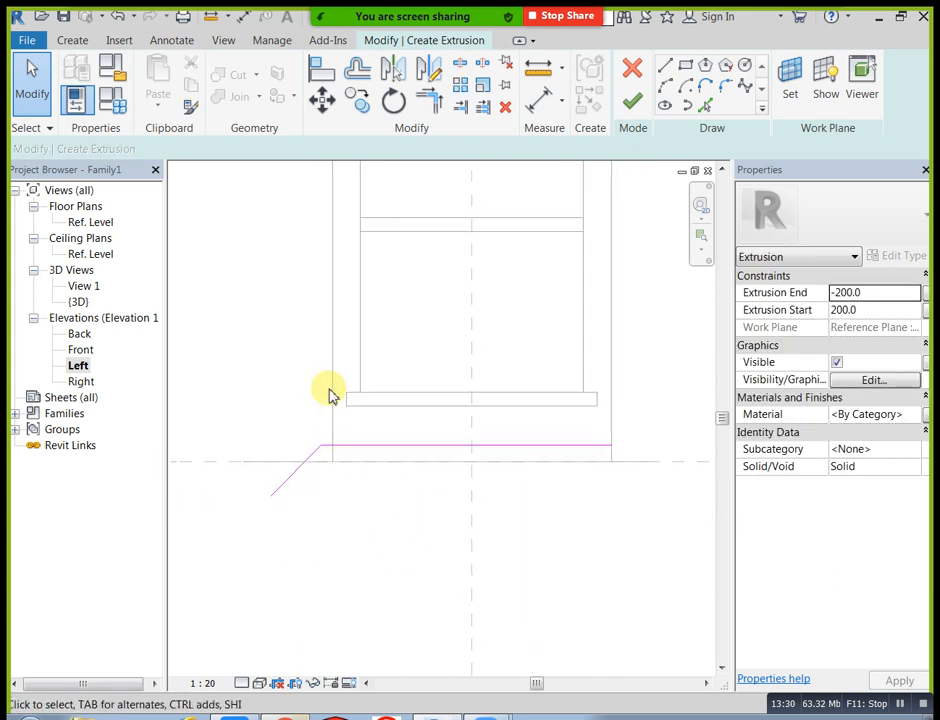
pyautogui.click(664, 66)
pyautogui.click(271, 494)
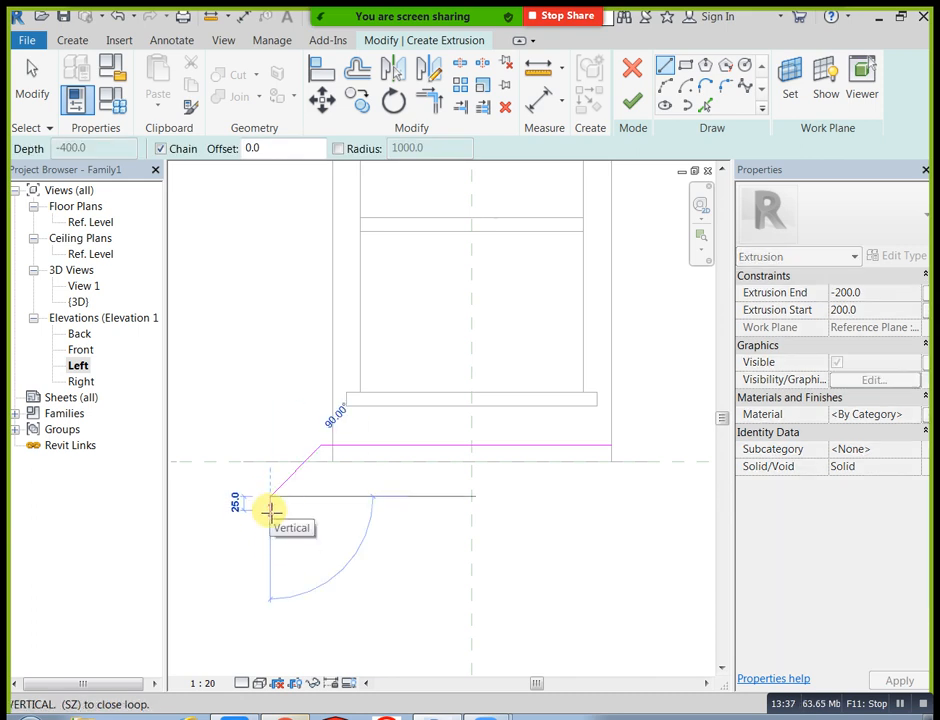
pyautogui.click(271, 510)
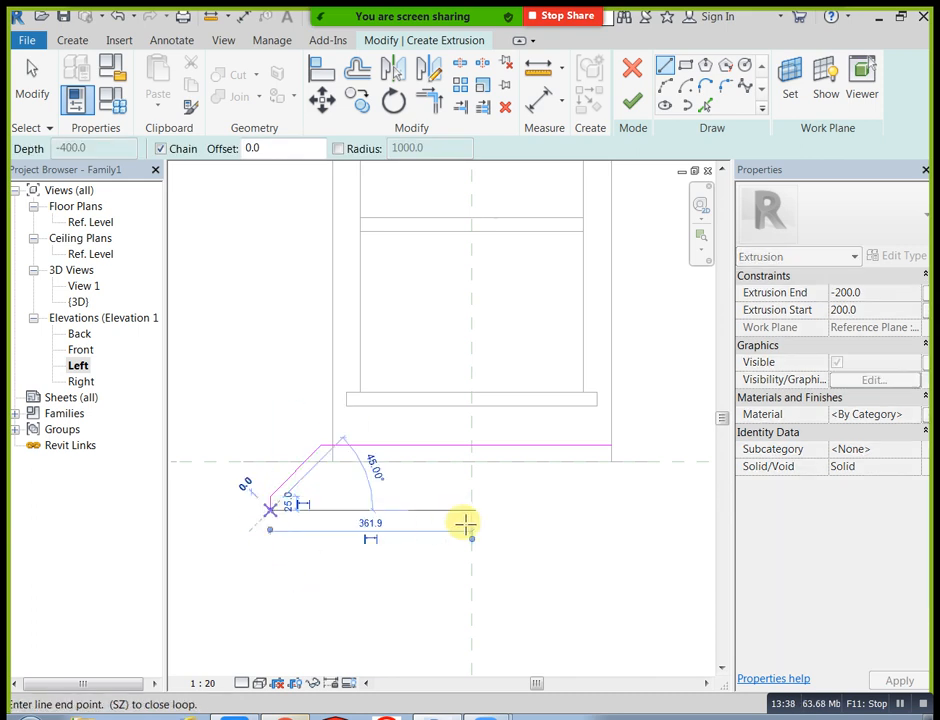
pyautogui.click(357, 510)
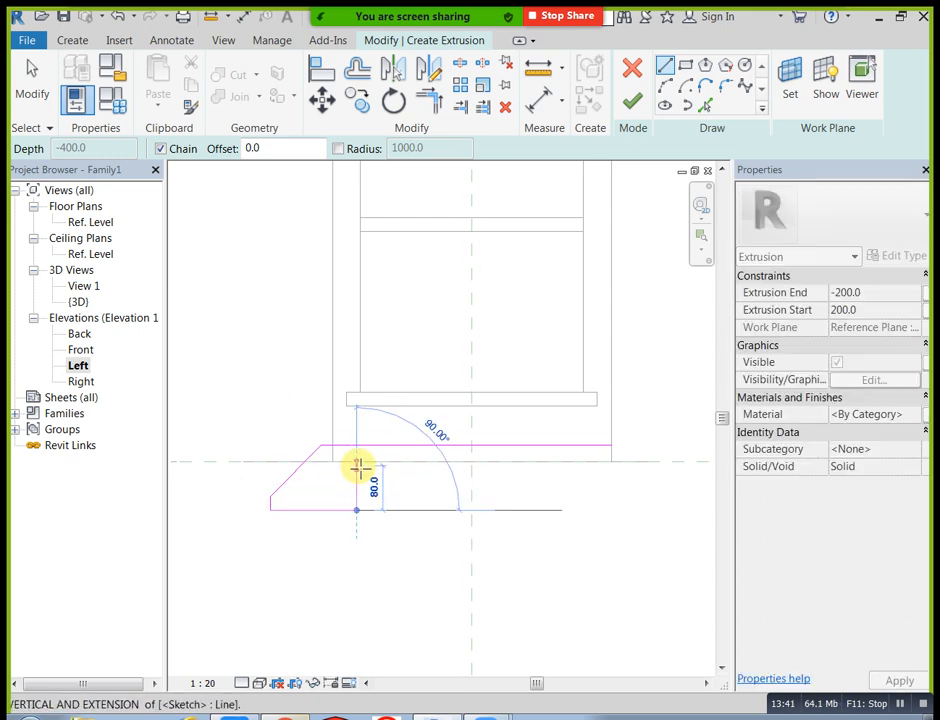
pyautogui.click(358, 480)
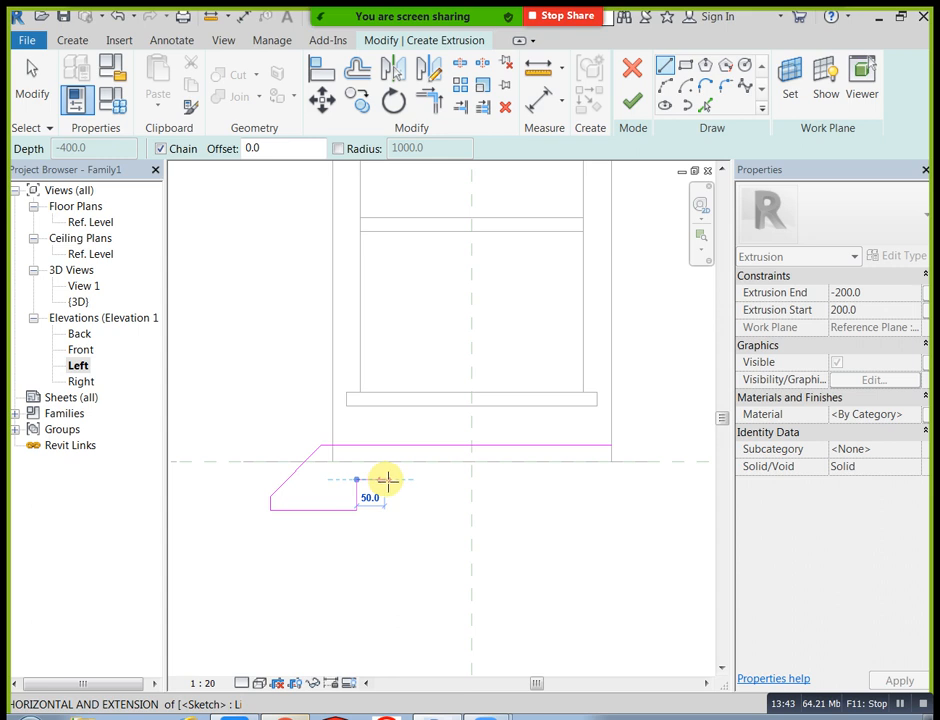
pyautogui.click(471, 480)
pyautogui.press('Escape')
pyautogui.press('Escape')
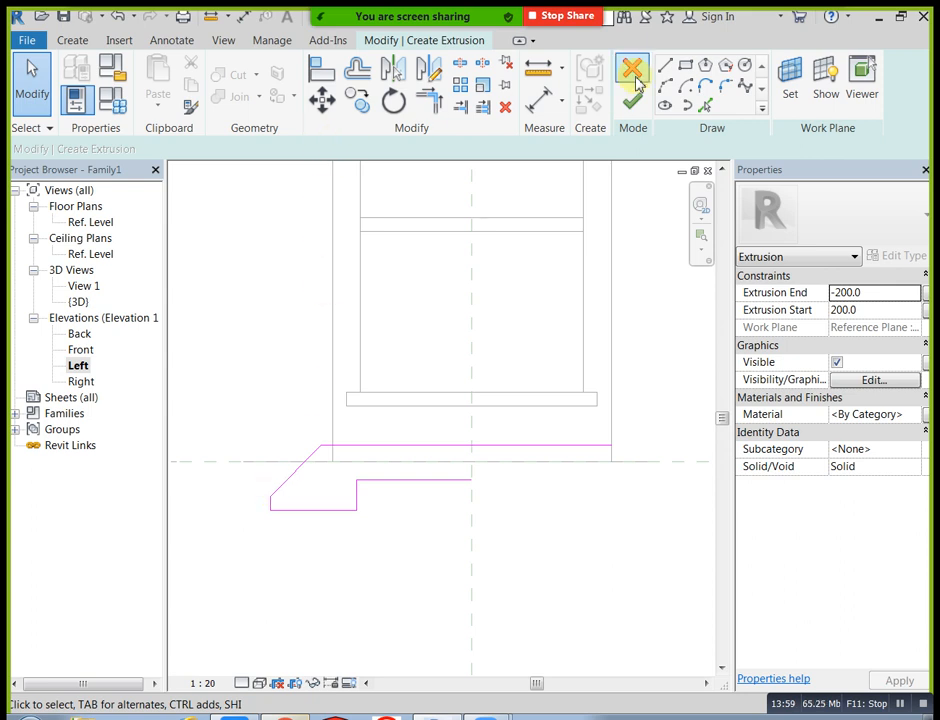
# - Sketch a 200 mm horizontal trial line with a 20 mm segment at 45° below the foot profile, and delete both
pyautogui.click(664, 65)
pyautogui.click(421, 557)
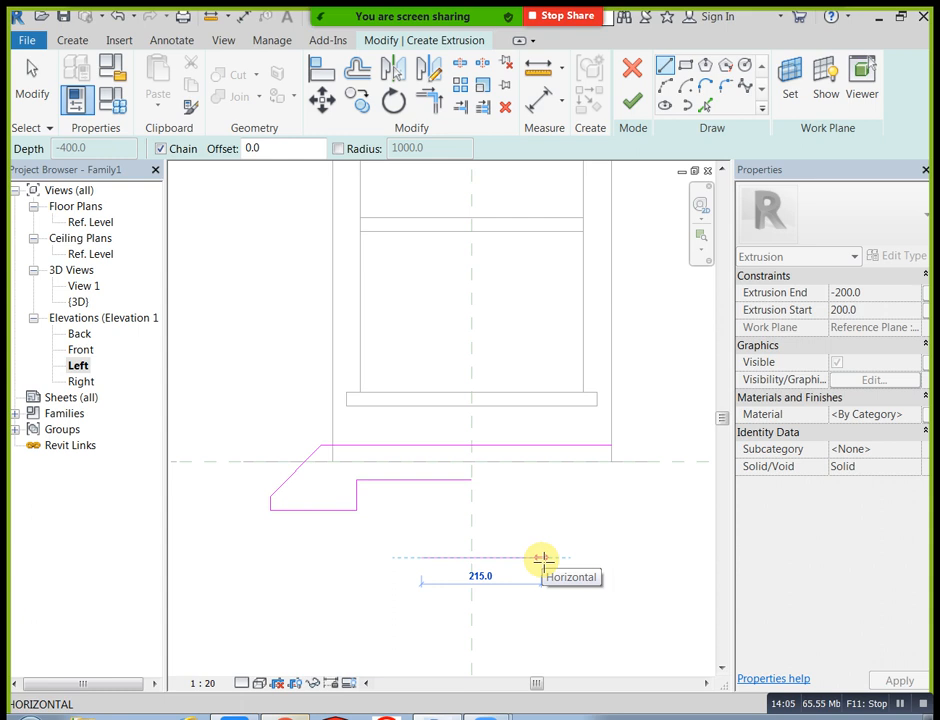
pyautogui.write('200')
pyautogui.press('Return')
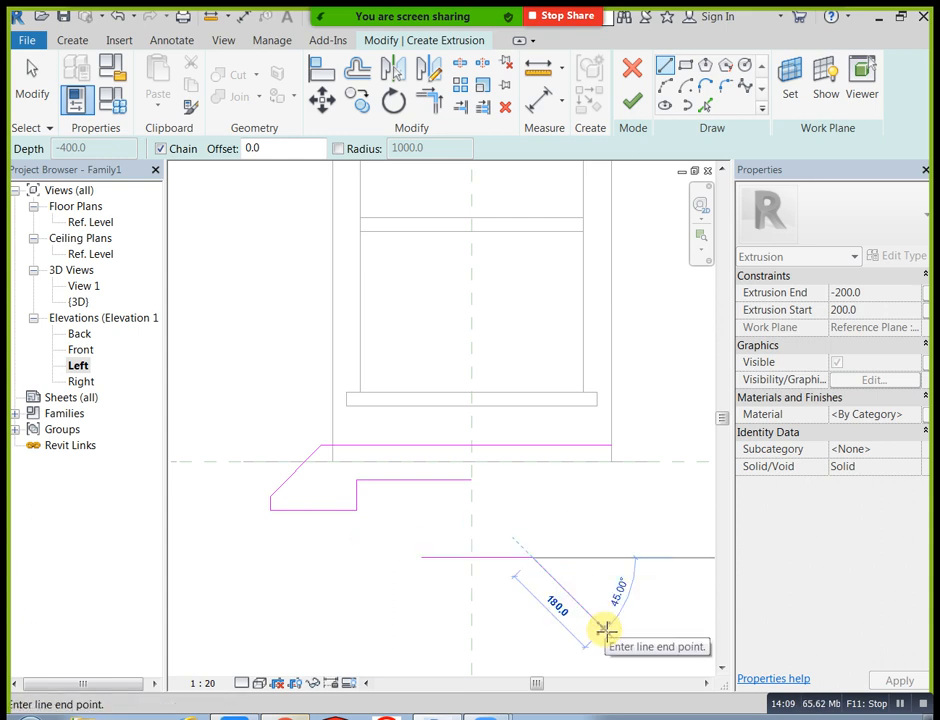
pyautogui.write('20')
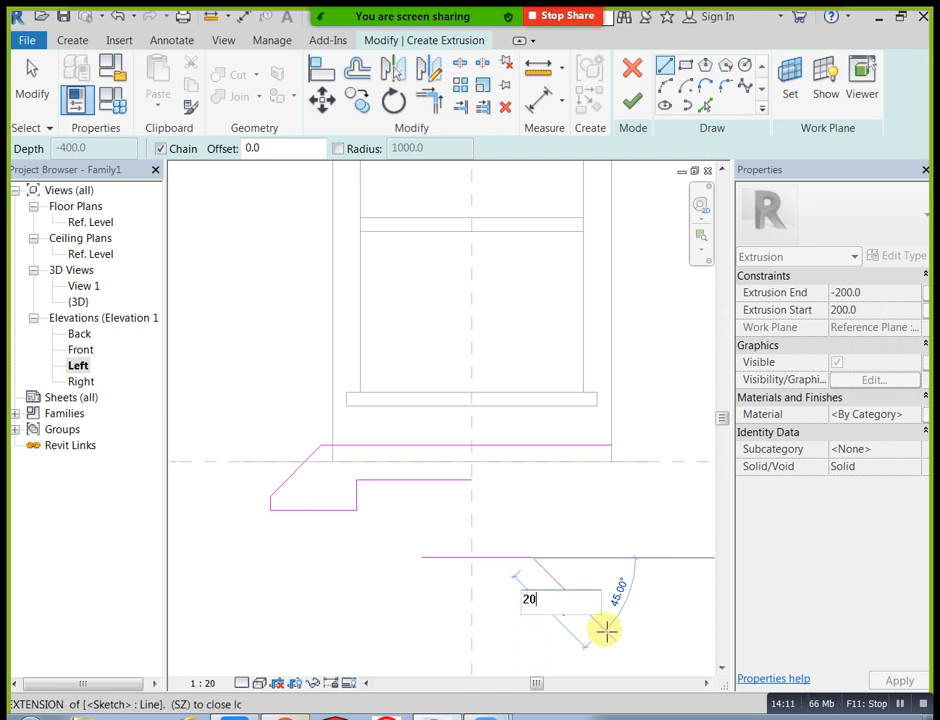
pyautogui.press('Return')
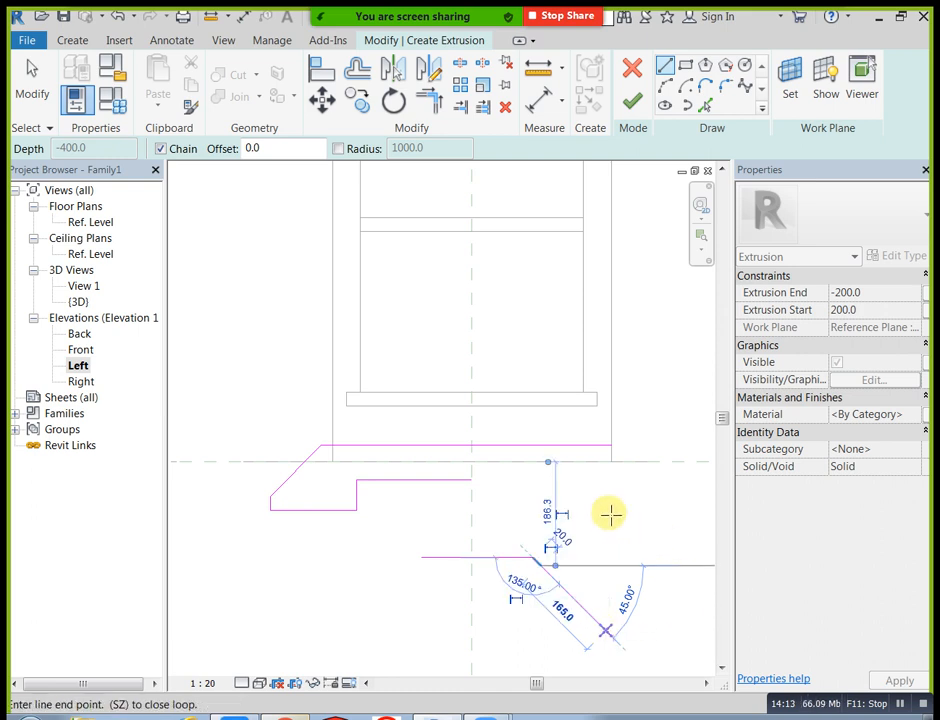
pyautogui.press('Escape')
pyautogui.press('Escape')
pyautogui.moveTo(413, 543); pyautogui.dragTo(557, 600)
pyautogui.press('Delete')
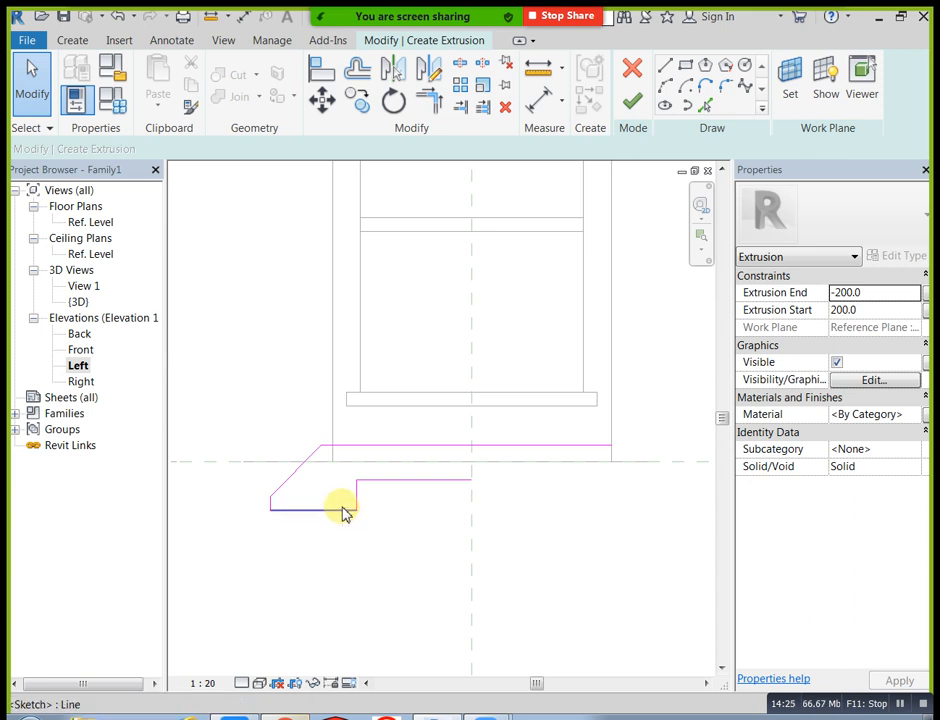
pyautogui.click(664, 66)
pyautogui.click(393, 587)
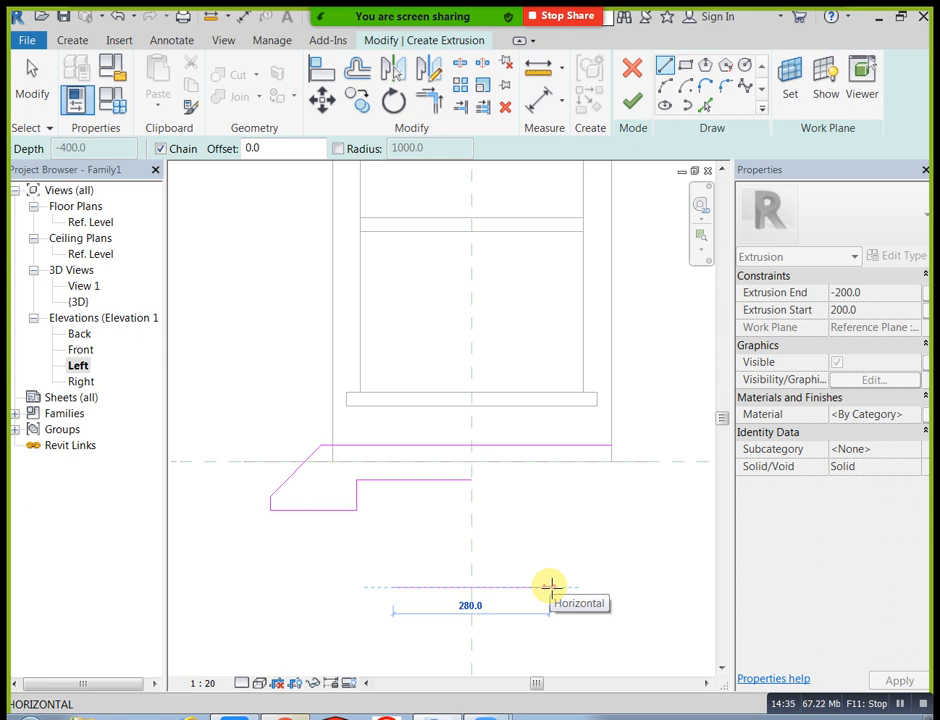
pyautogui.click(393, 587)
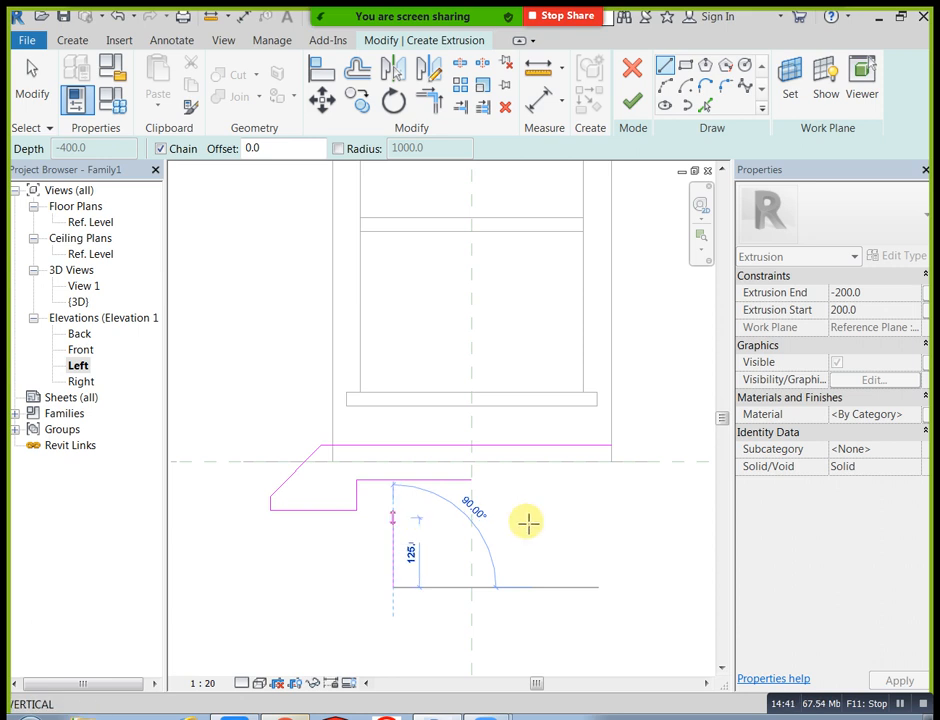
pyautogui.press('Escape')
pyautogui.press('Escape')
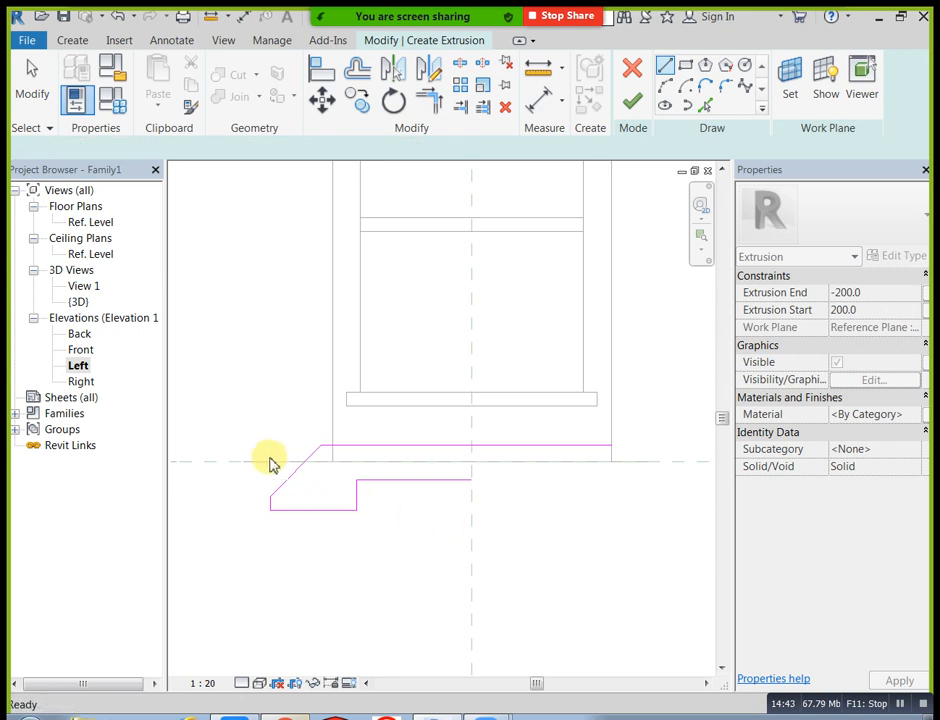
# - Mirror the five lower and slanted lines of the half foot profile about the vertical centre reference plane
pyautogui.moveTo(237, 420)
pyautogui.mouseDown()
pyautogui.moveTo(325, 541)
pyautogui.moveTo(358, 541)
pyautogui.mouseUp()
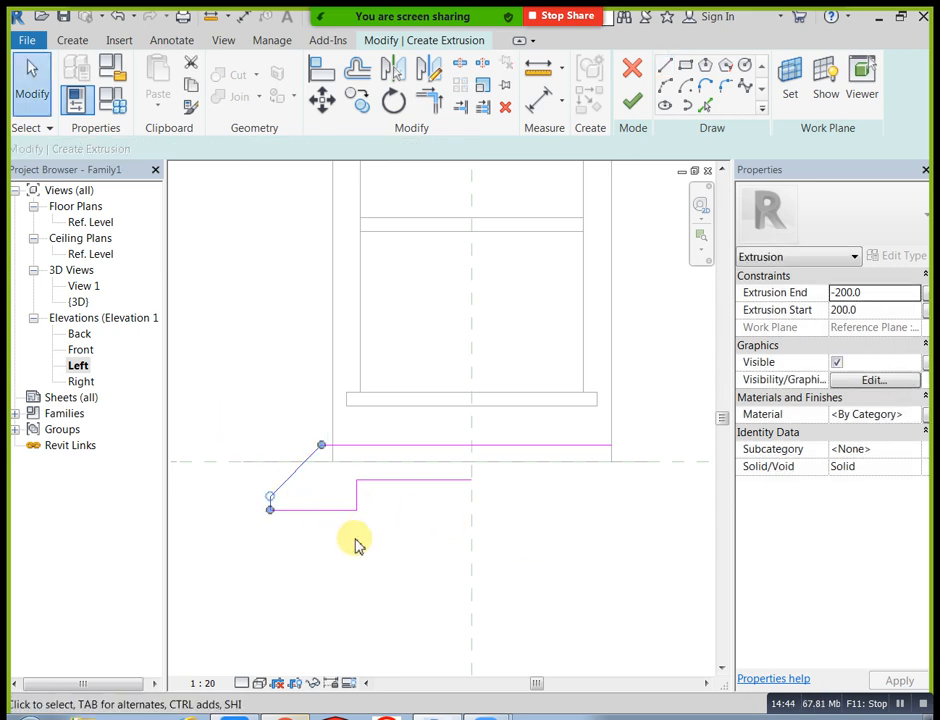
pyautogui.click(421, 557)
pyautogui.moveTo(501, 570); pyautogui.dragTo(254, 485)
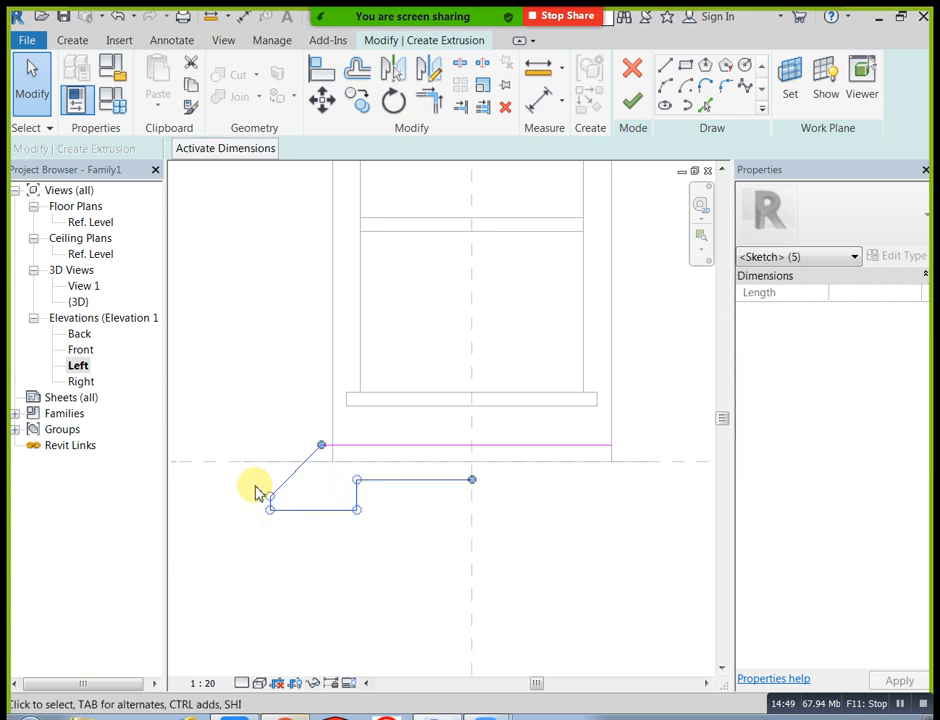
pyautogui.click(393, 75)
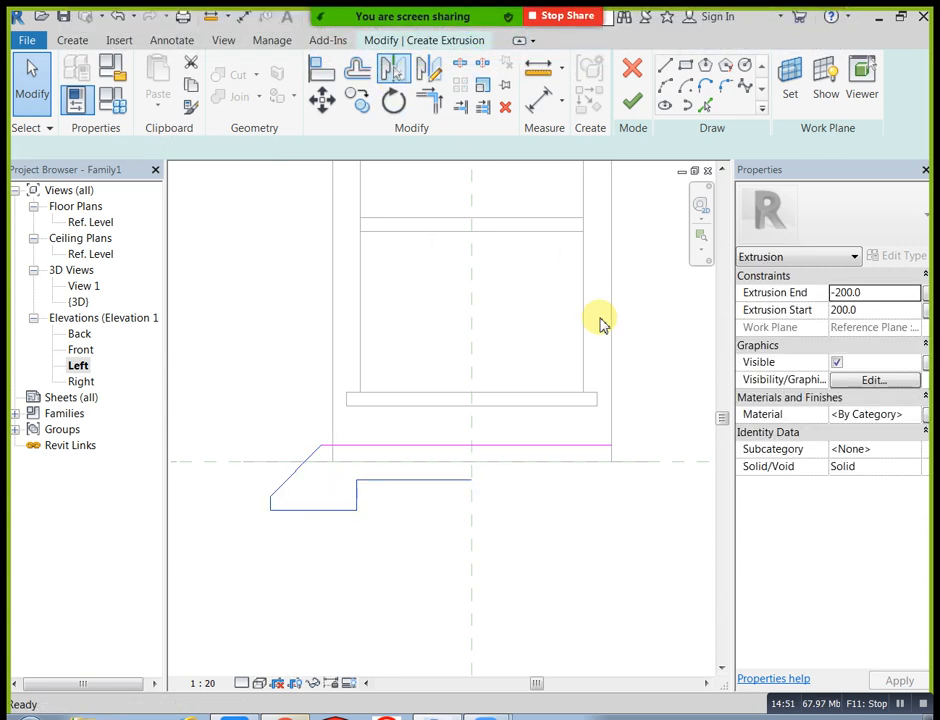
pyautogui.click(480, 555)
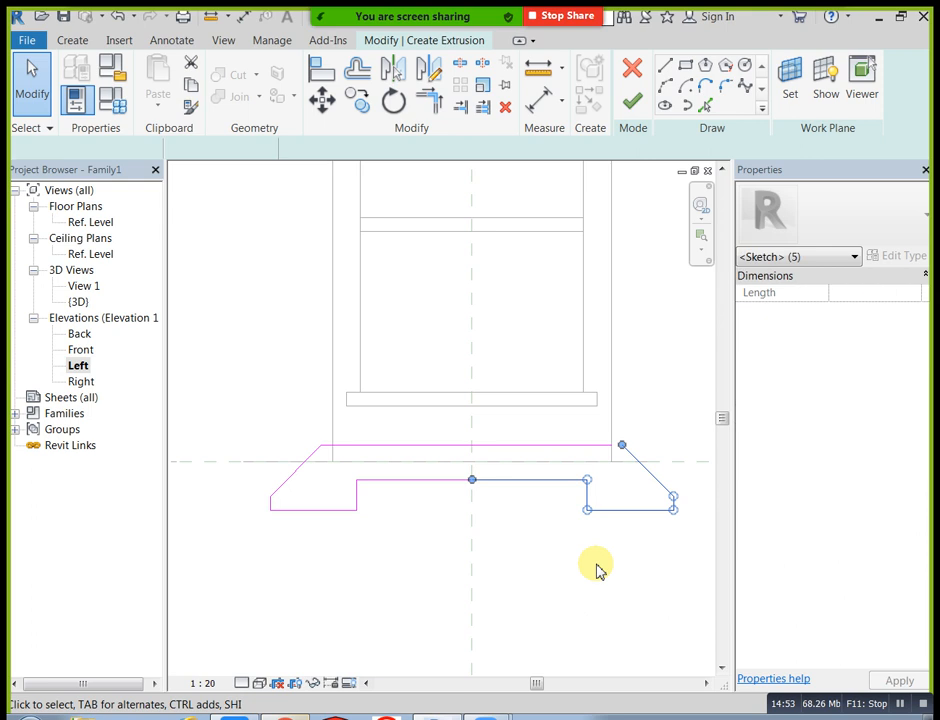
# - Close the foot profile by trimming the top horizontal line and the mirrored slanted line to a corner
pyautogui.click(642, 451)
pyautogui.scroll(2, 642, 451)
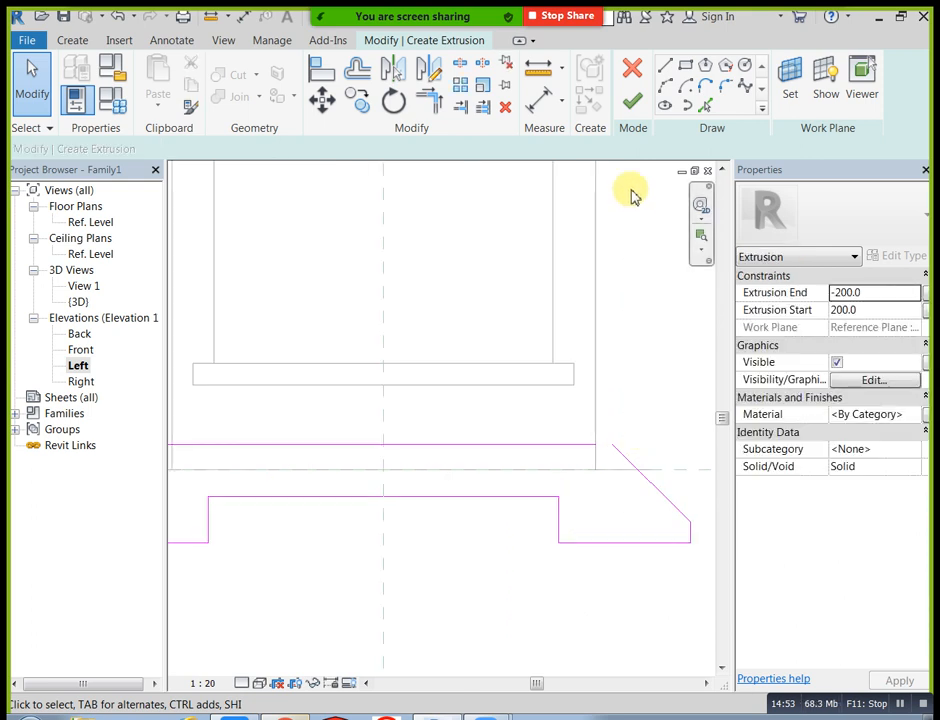
pyautogui.click(428, 100)
pyautogui.click(590, 446)
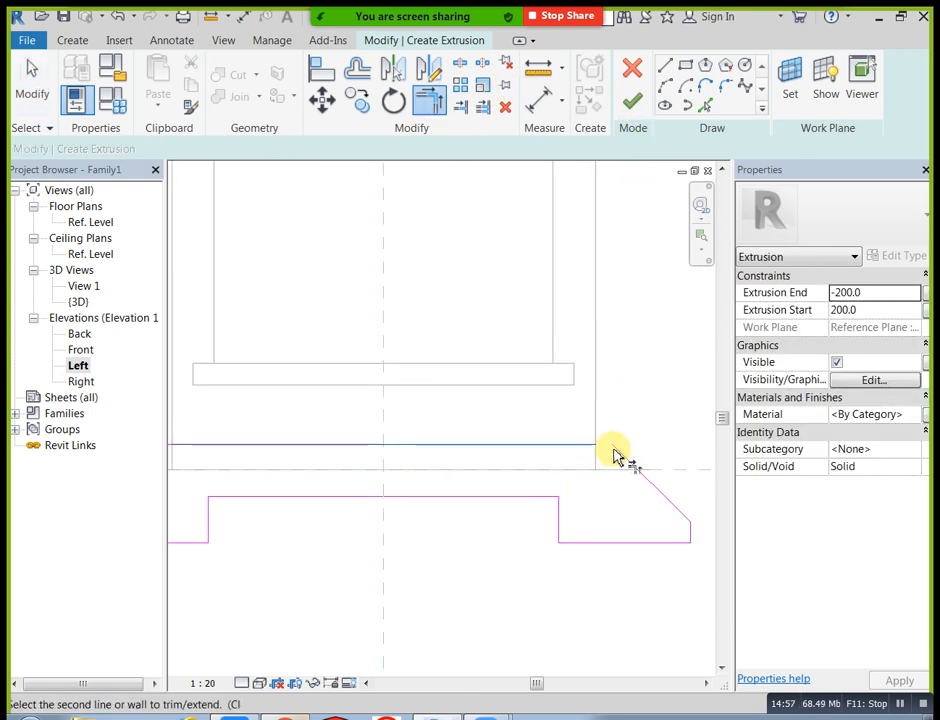
pyautogui.click(618, 453)
pyautogui.press('Escape')
pyautogui.scroll(-4, 620, 500)
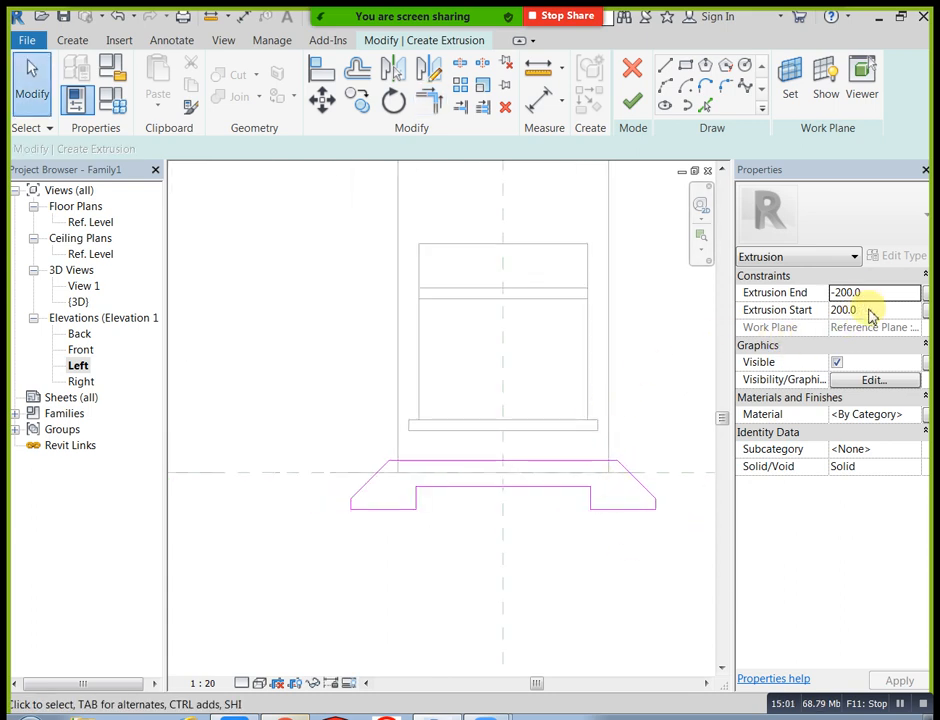
# - Set the foot's extrusion start to 25 and extrusion end to 0, and finish the extrusion
pyautogui.scroll(4, 629, 478)
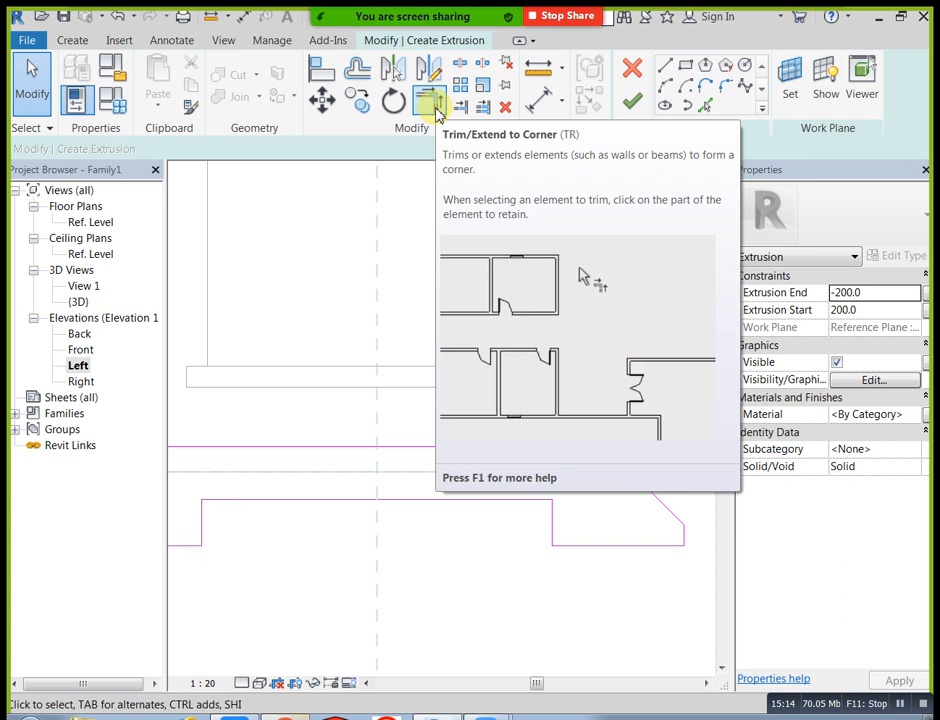
pyautogui.click(865, 313)
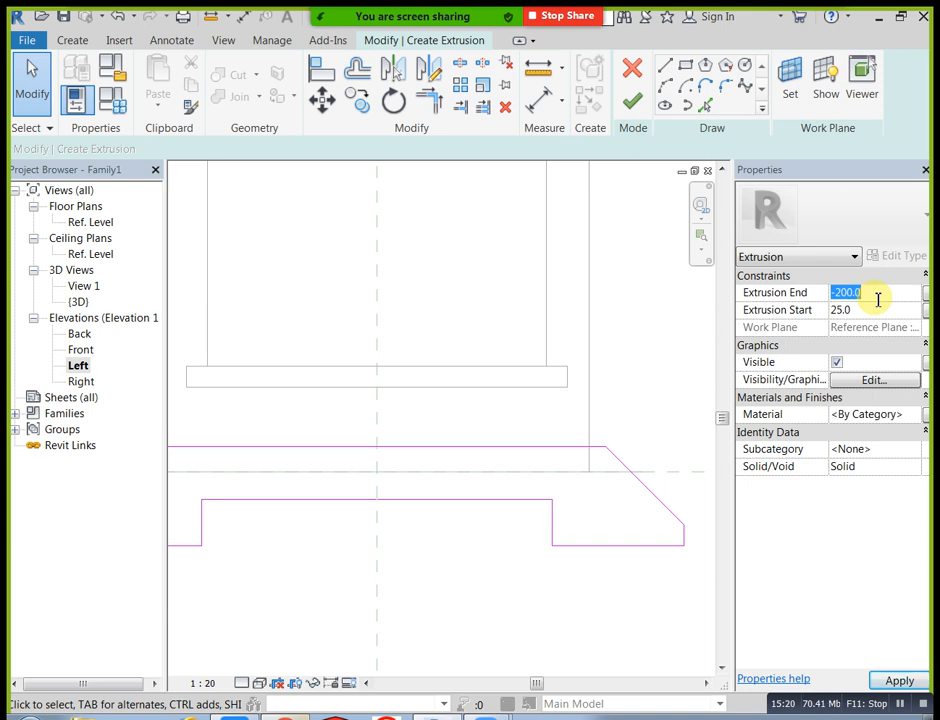
pyautogui.click(878, 294)
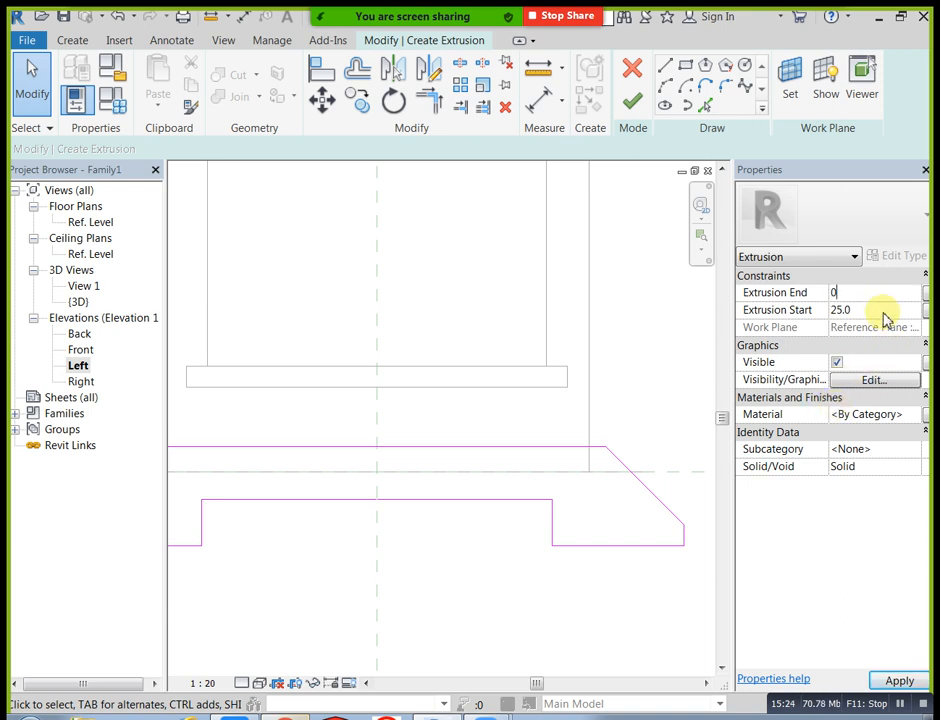
pyautogui.click(634, 103)
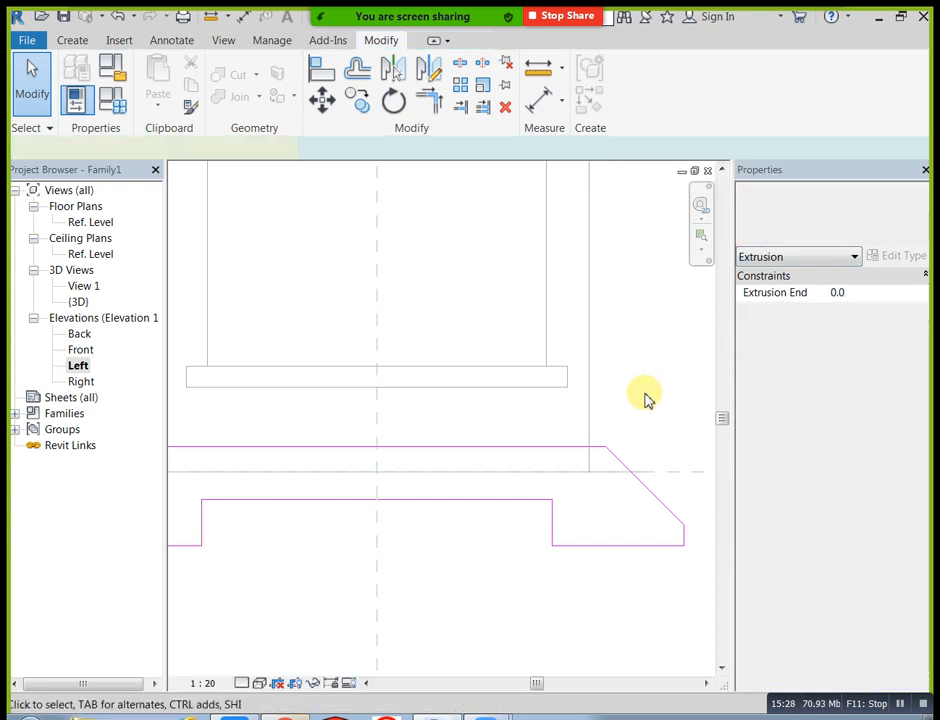
pyautogui.press('Escape')
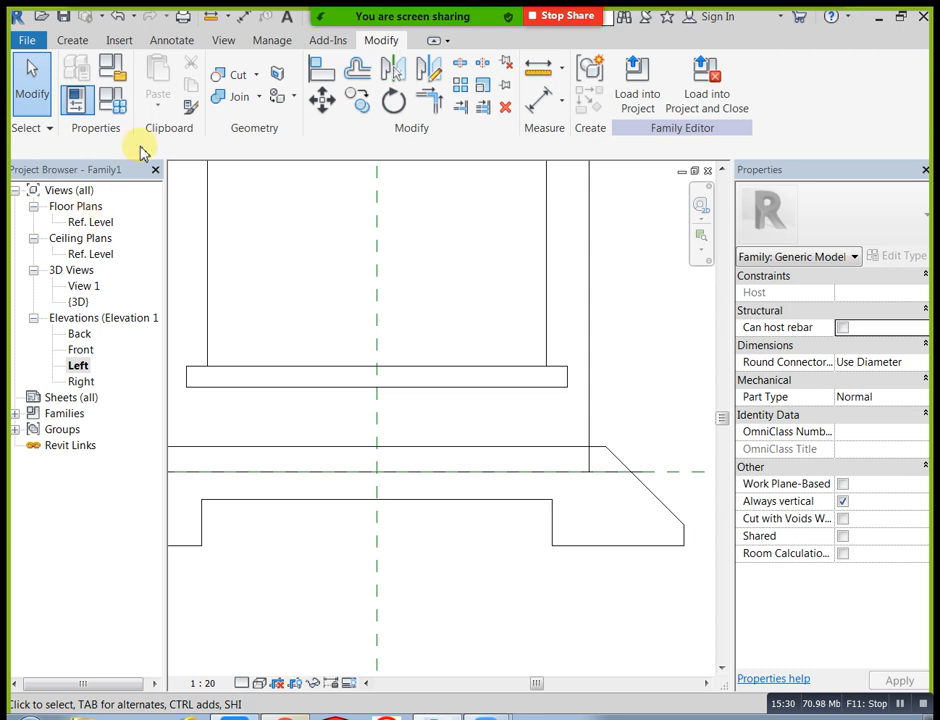
# - Check the new foot extrusion's position under the table in the default 3D view
pyautogui.click(223, 40)
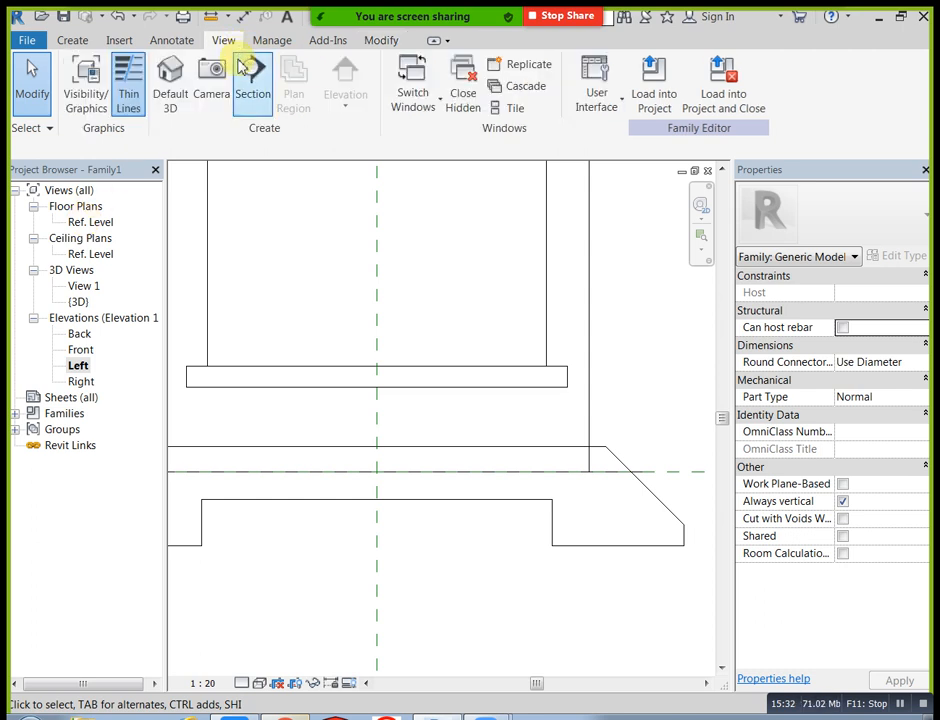
pyautogui.click(170, 72)
pyautogui.scroll(3, 339, 565)
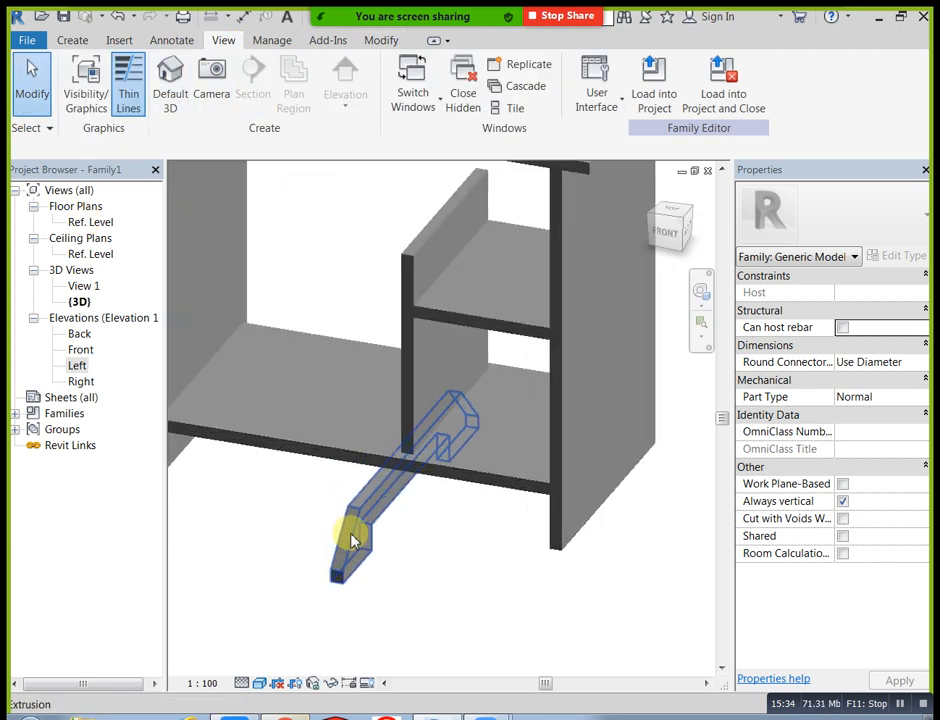
# - In the Ref. Level floor plan, place an aligned dimension from the vertical centre reference plane to the right leg panel's outer face
pyautogui.doubleClick(104, 221)
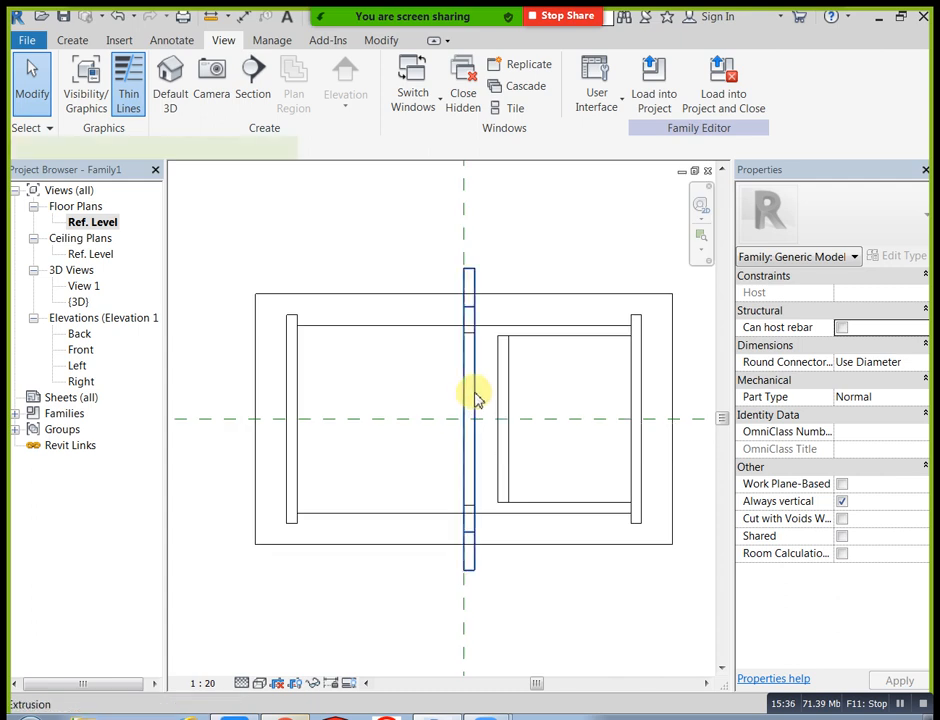
pyautogui.click(475, 397)
pyautogui.click(592, 600)
pyautogui.scroll(-1, 591, 597)
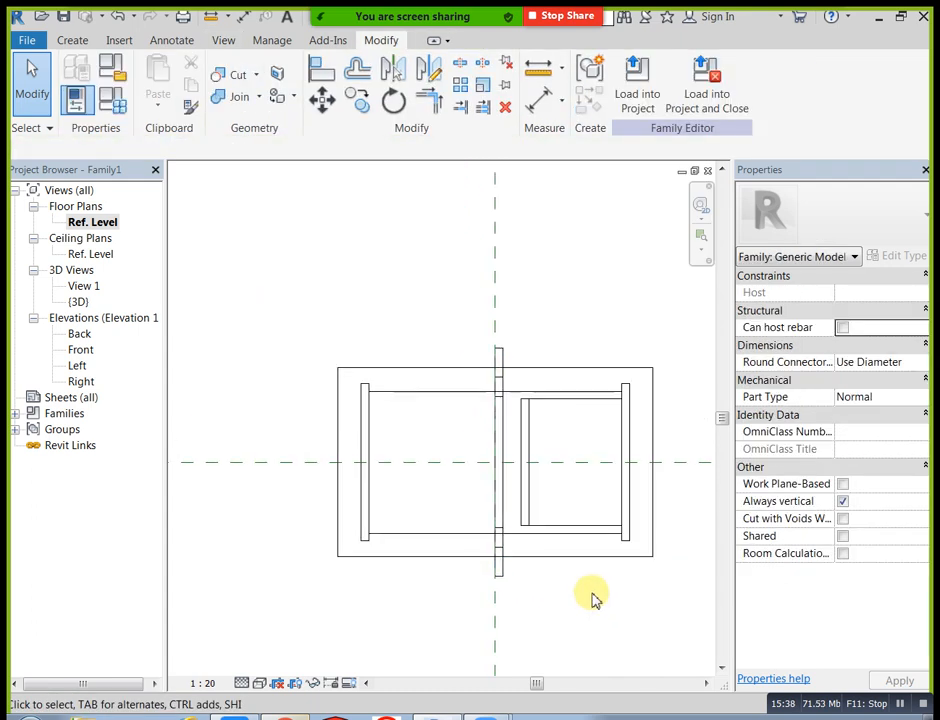
pyautogui.moveTo(663, 534); pyautogui.dragTo(628, 522, button='middle')
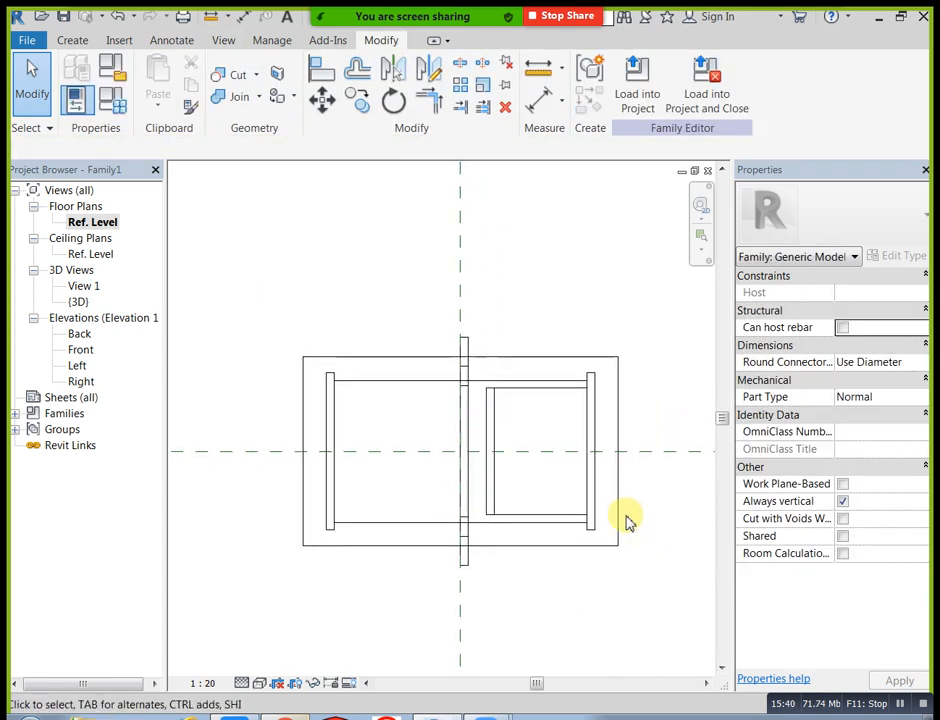
pyautogui.scroll(1, 594, 492)
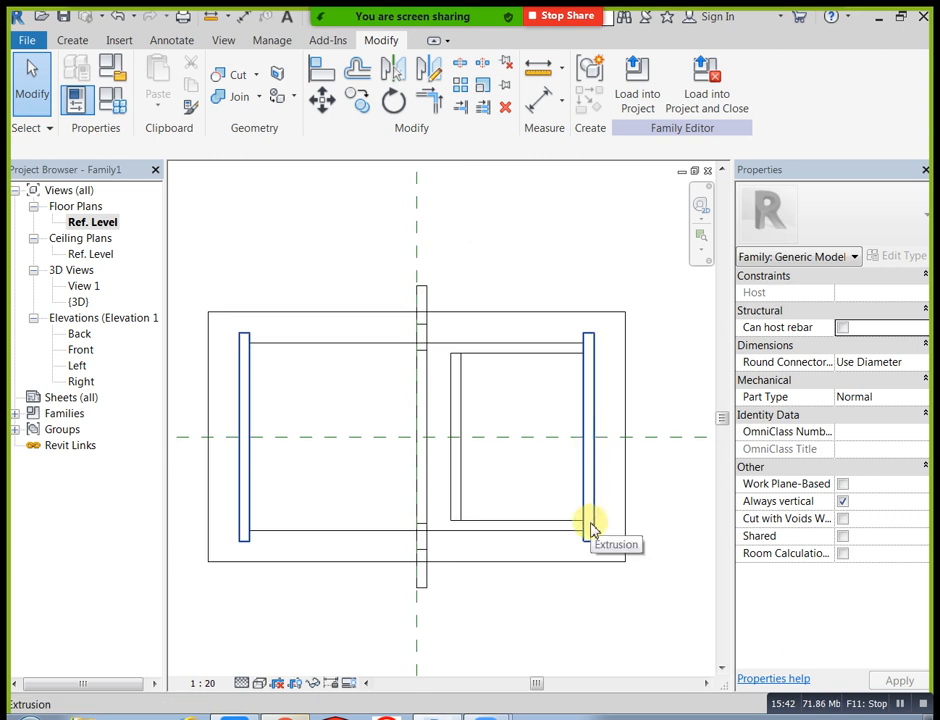
pyautogui.click(540, 112)
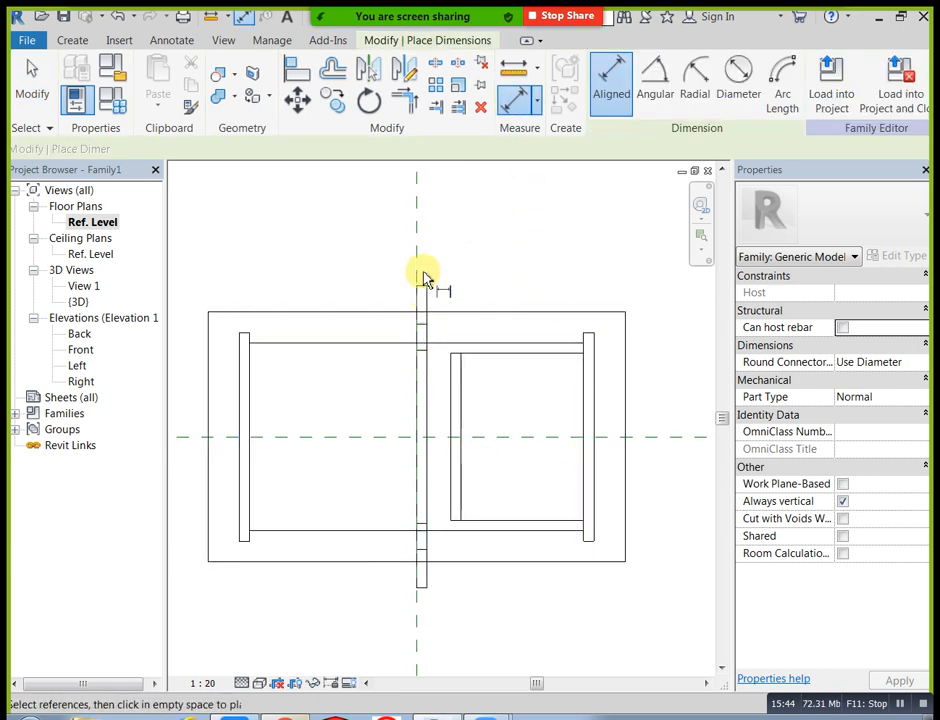
pyautogui.click(418, 262)
pyautogui.click(596, 388)
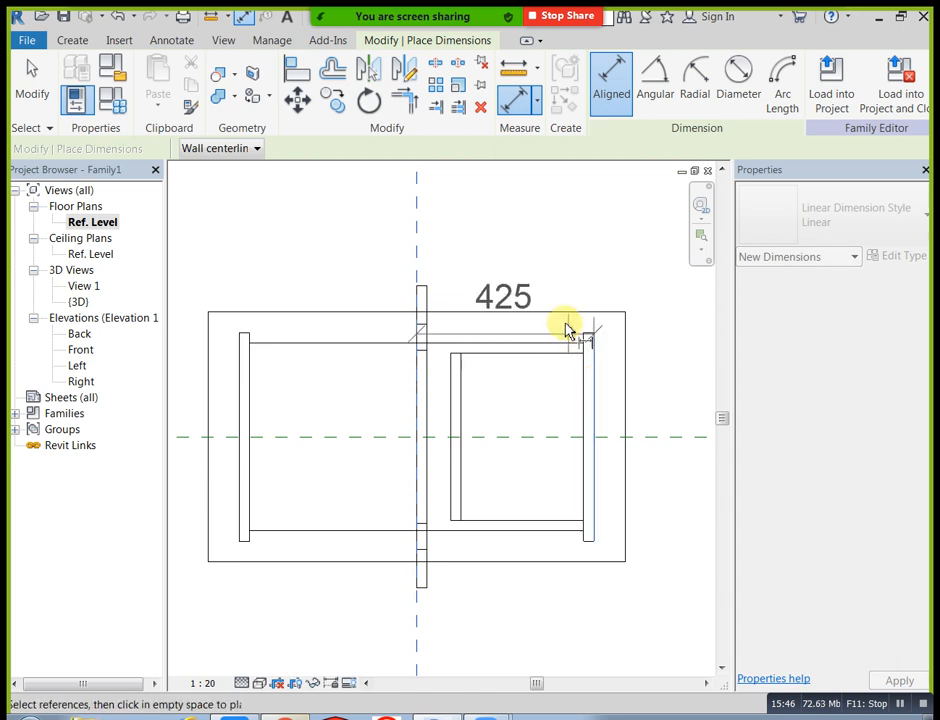
pyautogui.click(552, 247)
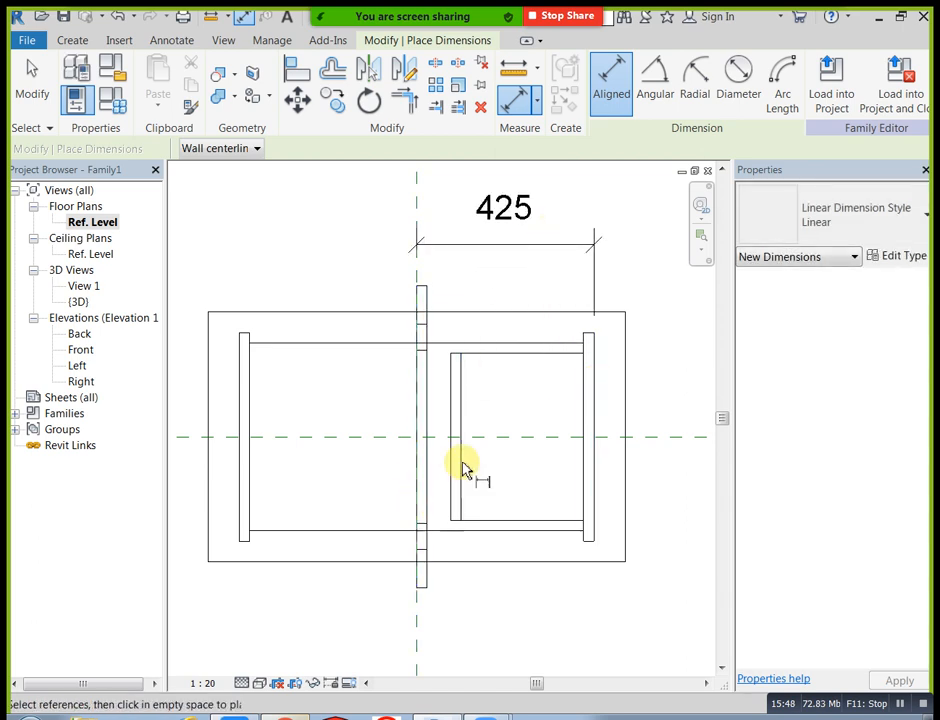
pyautogui.press('Escape')
pyautogui.press('Escape')
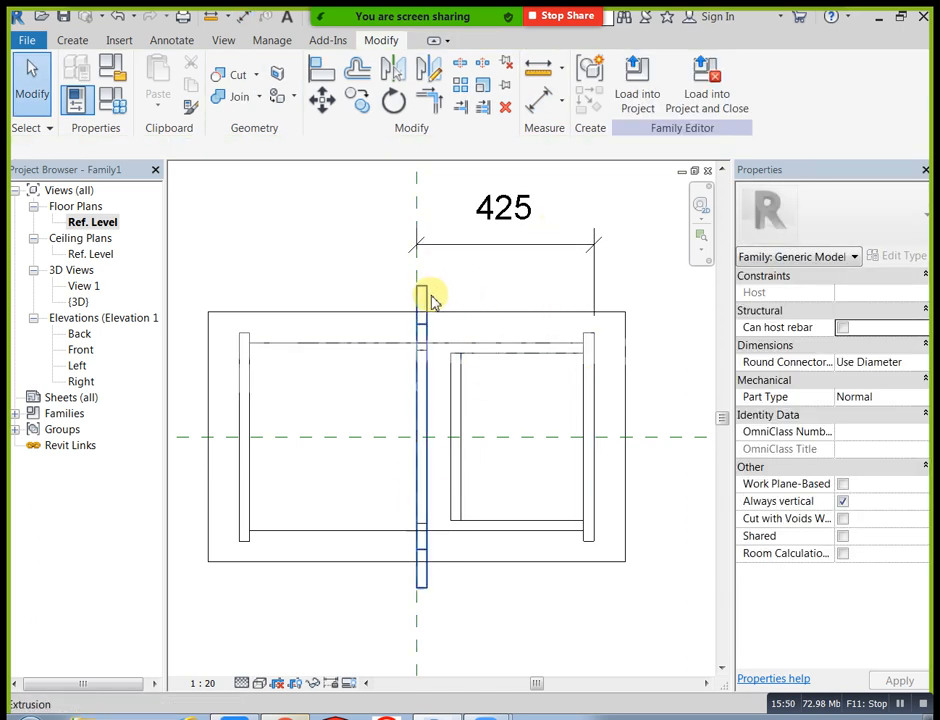
# - Set the foot's extrusion start to 425 and extrusion end to 450, and show the table in 3D
pyautogui.click(424, 305)
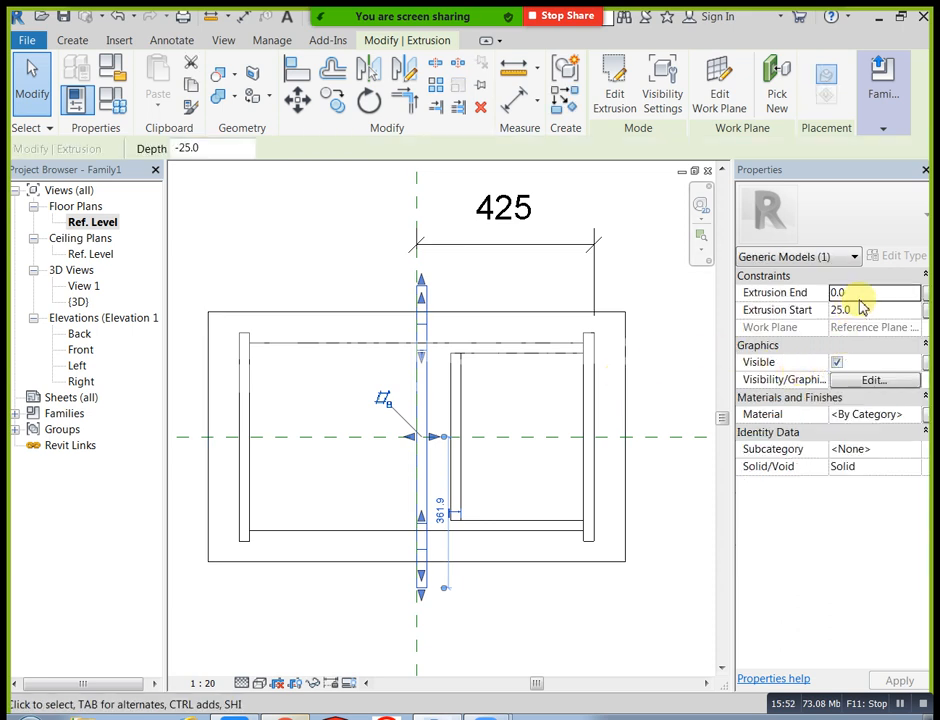
pyautogui.click(862, 309)
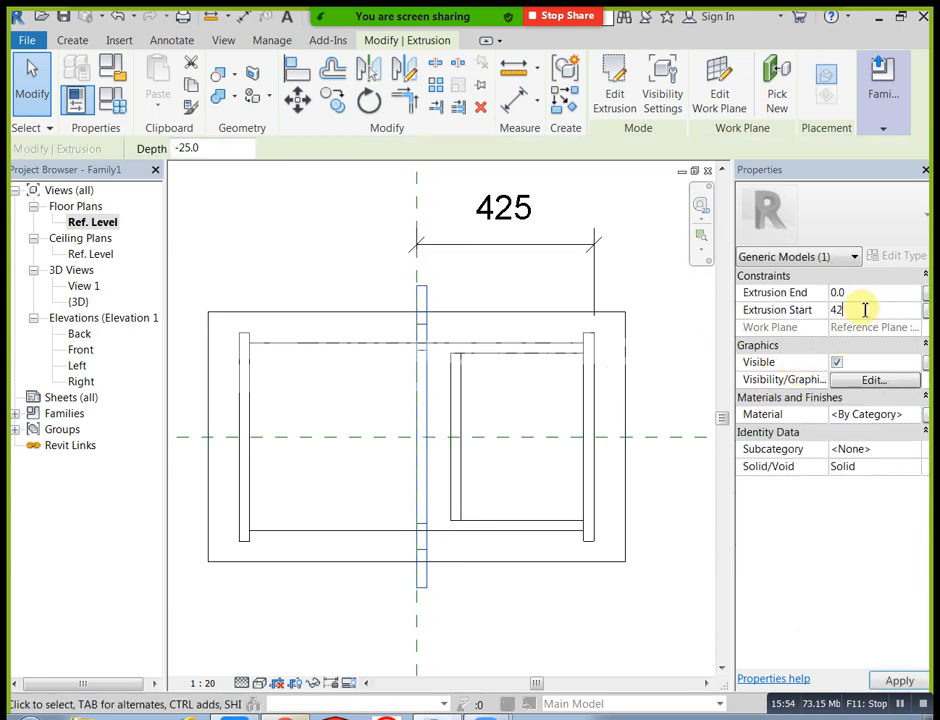
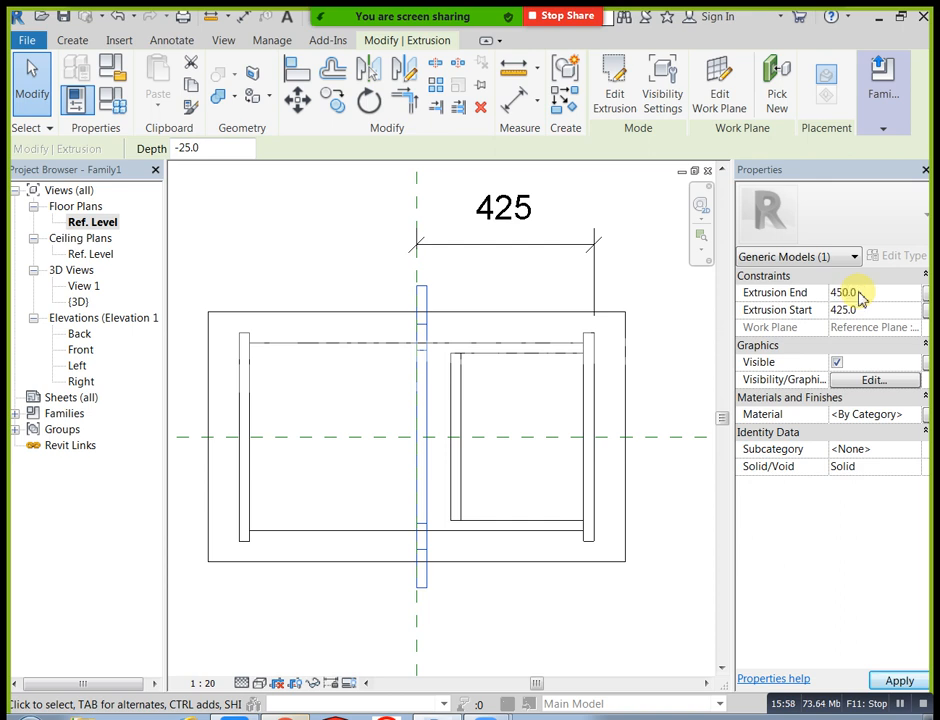
pyautogui.click(676, 604)
pyautogui.click(226, 41)
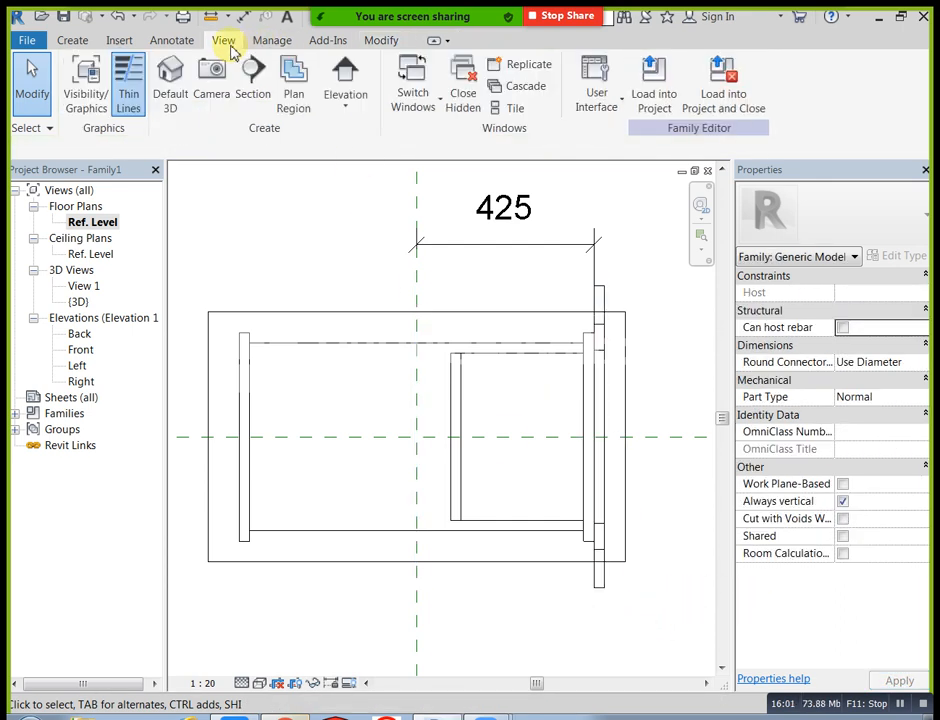
pyautogui.click(170, 72)
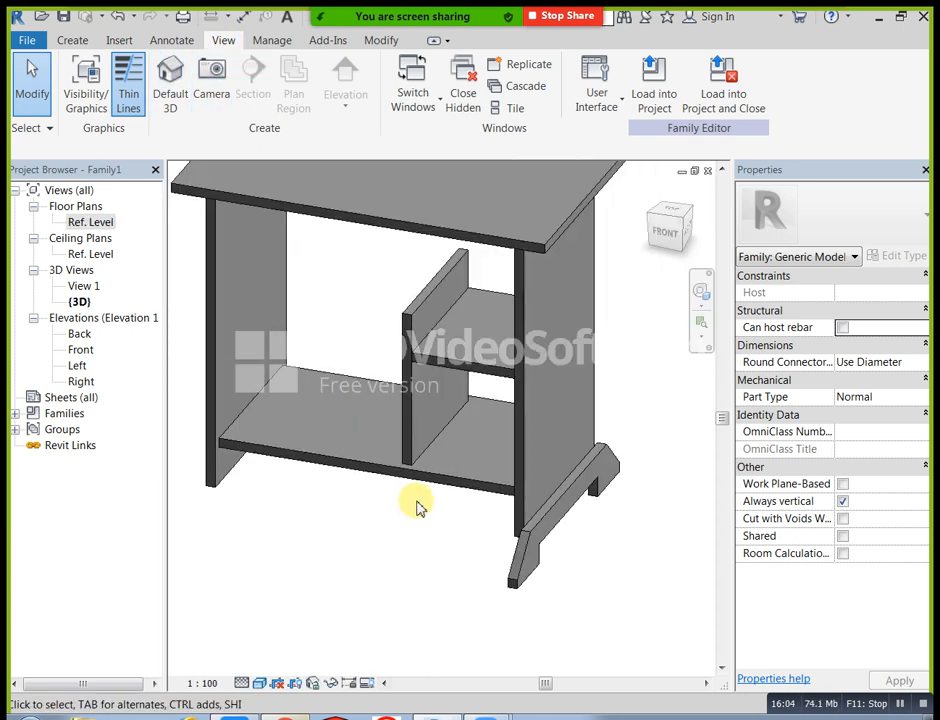
# - In the Front elevation, mirror the foot about the vertical centre reference plane, keeping the original, and check both feet in 3D
pyautogui.scroll(-2, 418, 507)
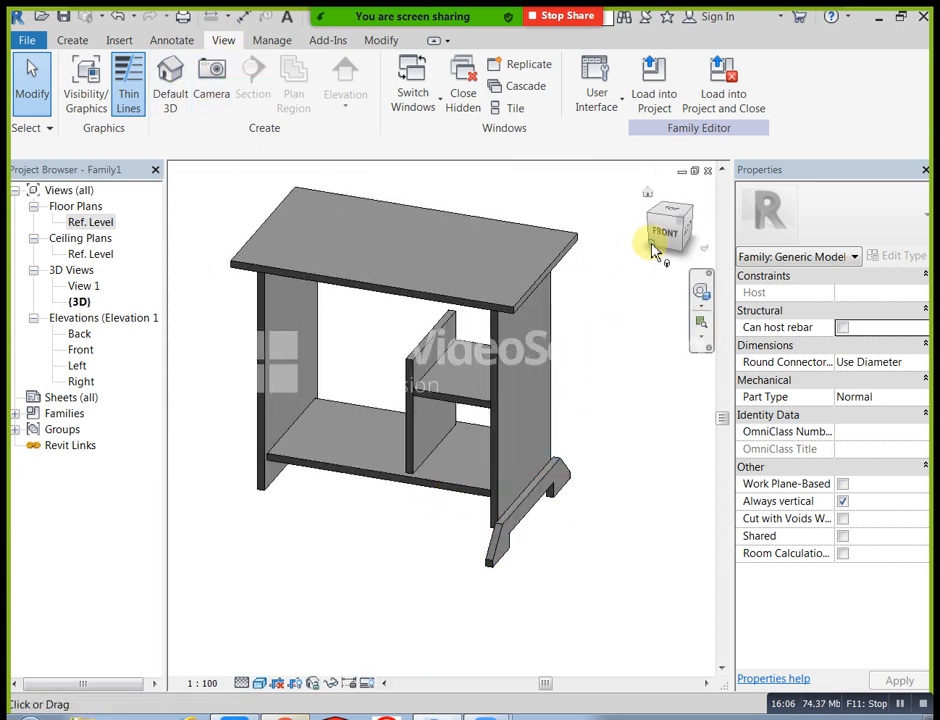
pyautogui.doubleClick(80, 350)
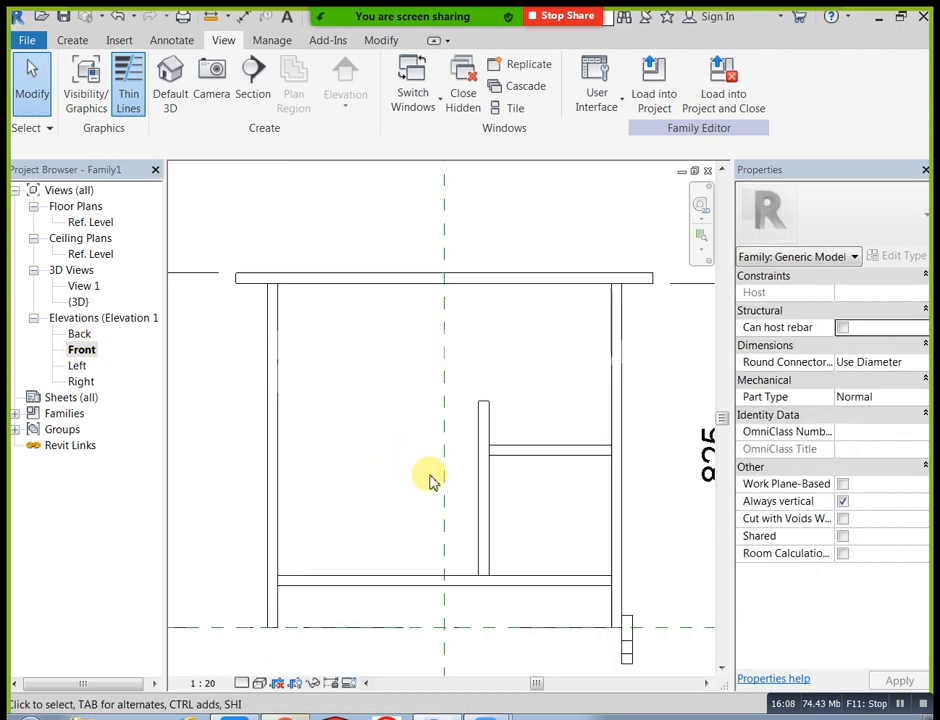
pyautogui.click(614, 628)
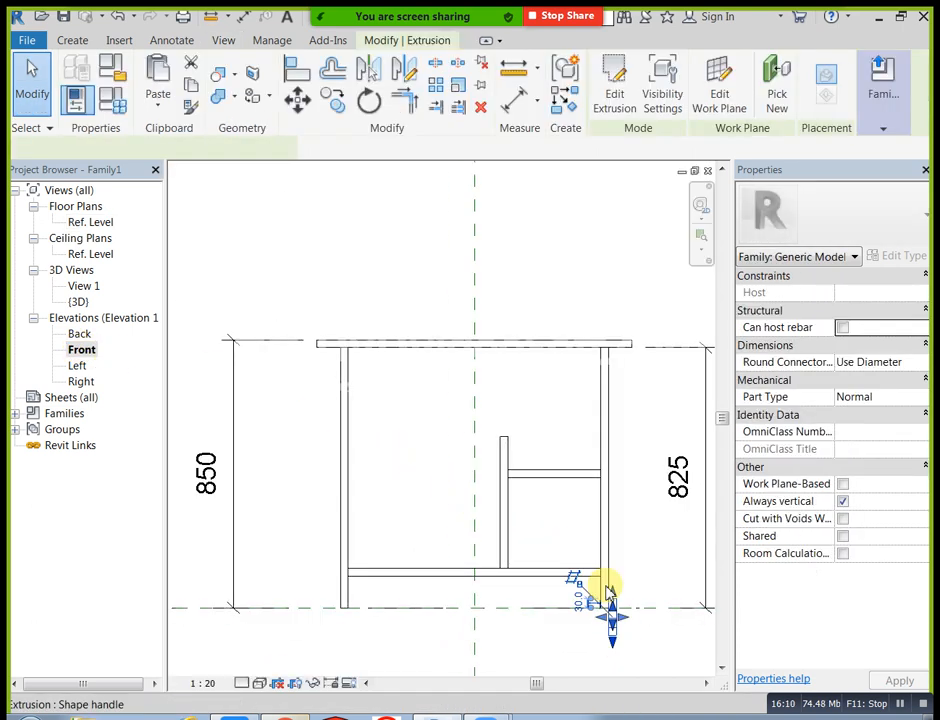
pyautogui.click(372, 69)
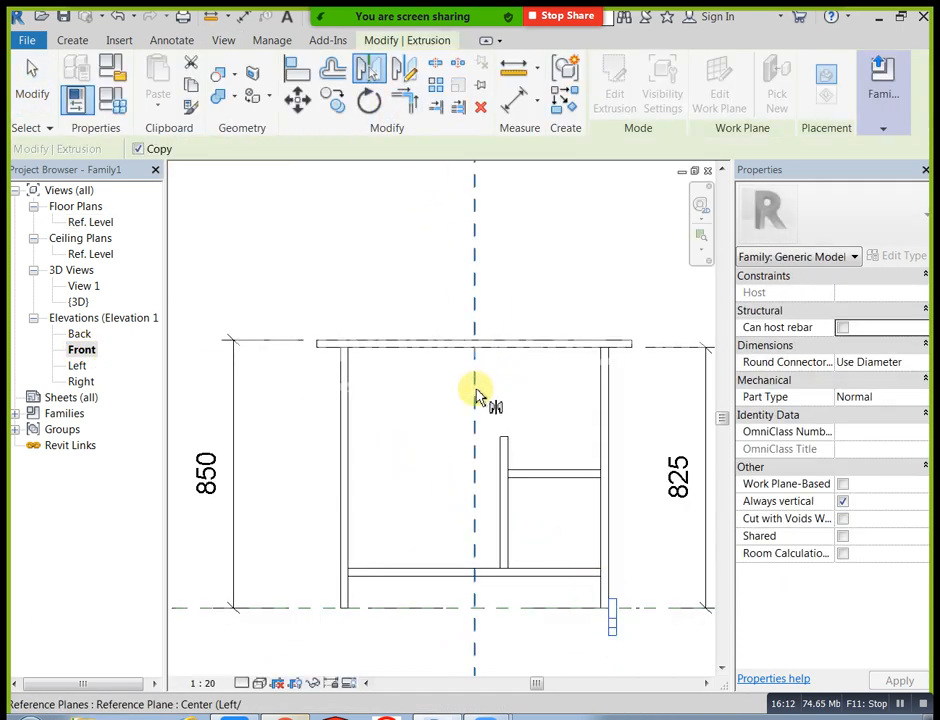
pyautogui.click(477, 392)
pyautogui.click(371, 281)
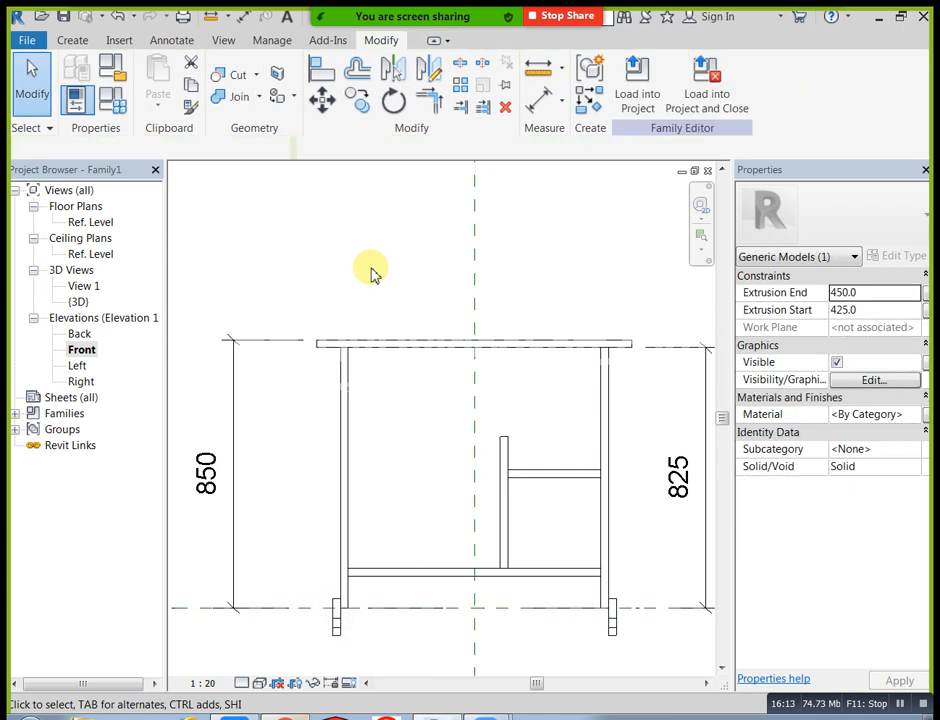
pyautogui.click(228, 40)
pyautogui.click(170, 80)
pyautogui.keyDown('shift'); pyautogui.moveTo(348, 489); pyautogui.dragTo(269, 304, button='middle'); pyautogui.keyUp('shift')
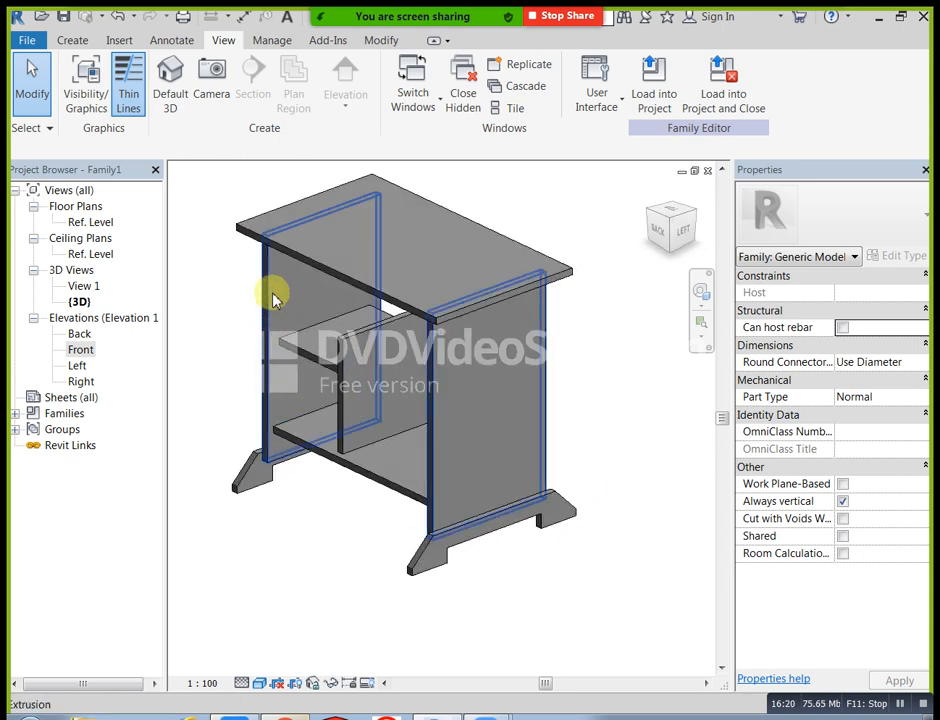
pyautogui.keyDown('shift'); pyautogui.moveTo(273, 562); pyautogui.dragTo(65, 518, button='middle'); pyautogui.keyUp('shift')
pyautogui.keyDown('shift'); pyautogui.moveTo(430, 573); pyautogui.dragTo(540, 605, button='middle'); pyautogui.keyUp('shift')
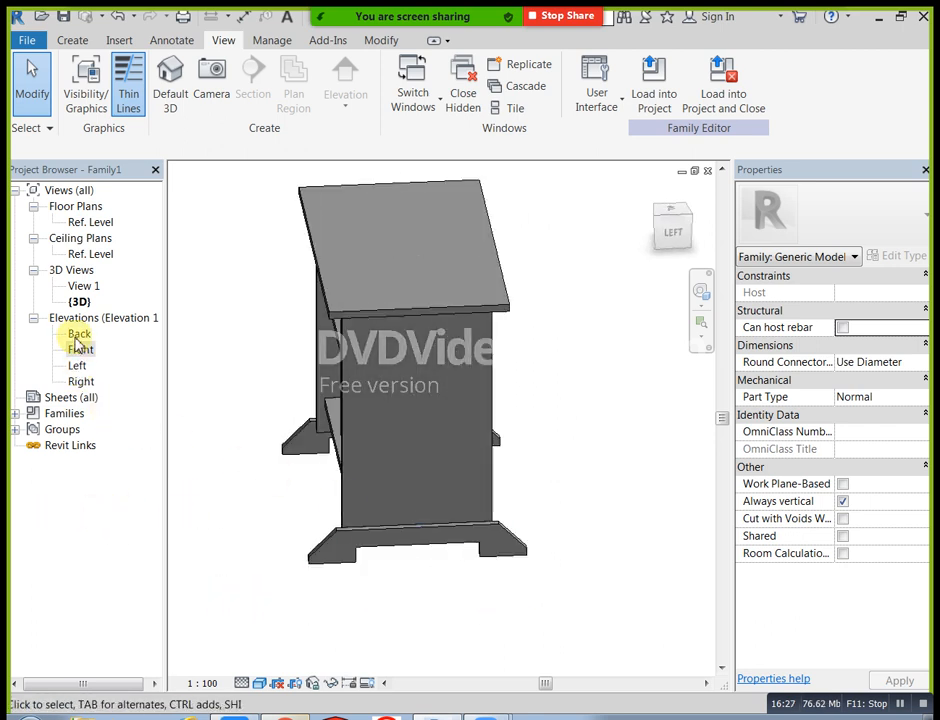
# - In the Back elevation, extrude an 800 by 700 rectangular panel between the leg panels, from the tabletop's underside to the bottom shelf's upper face
pyautogui.doubleClick(78, 335)
pyautogui.scroll(2, 333, 530)
pyautogui.scroll(1, 334, 582)
pyautogui.scroll(-1, 218, 330)
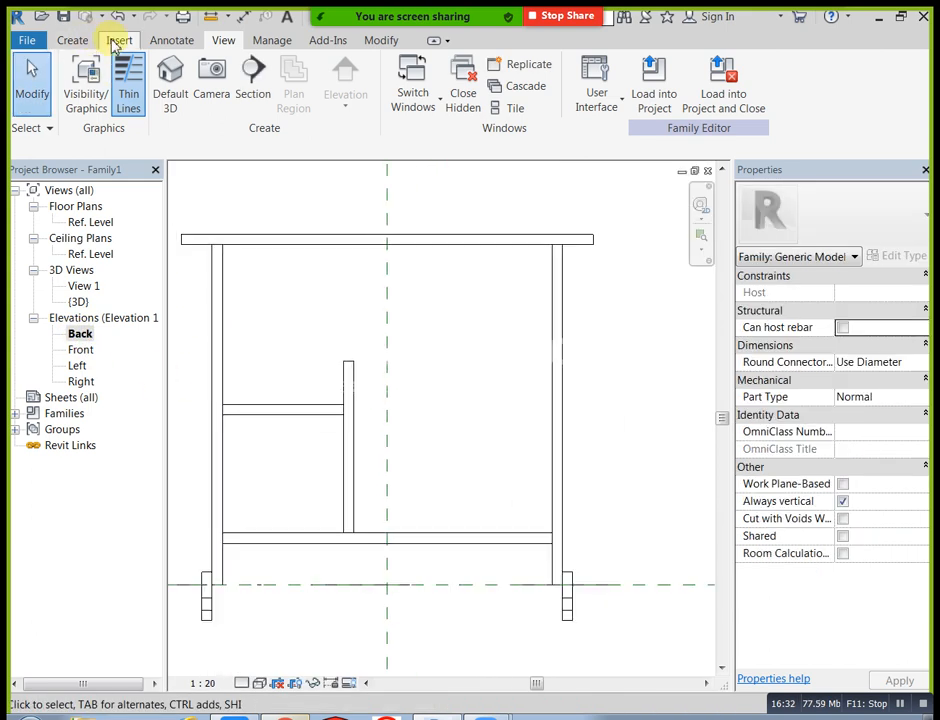
pyautogui.click(118, 40)
pyautogui.click(72, 40)
pyautogui.click(192, 64)
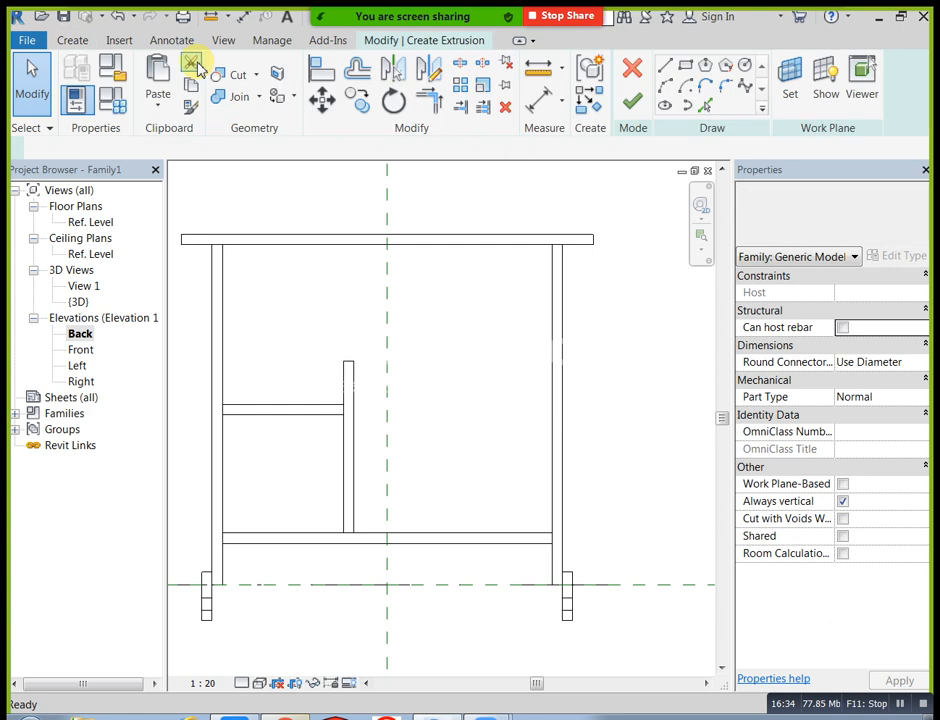
pyautogui.click(685, 65)
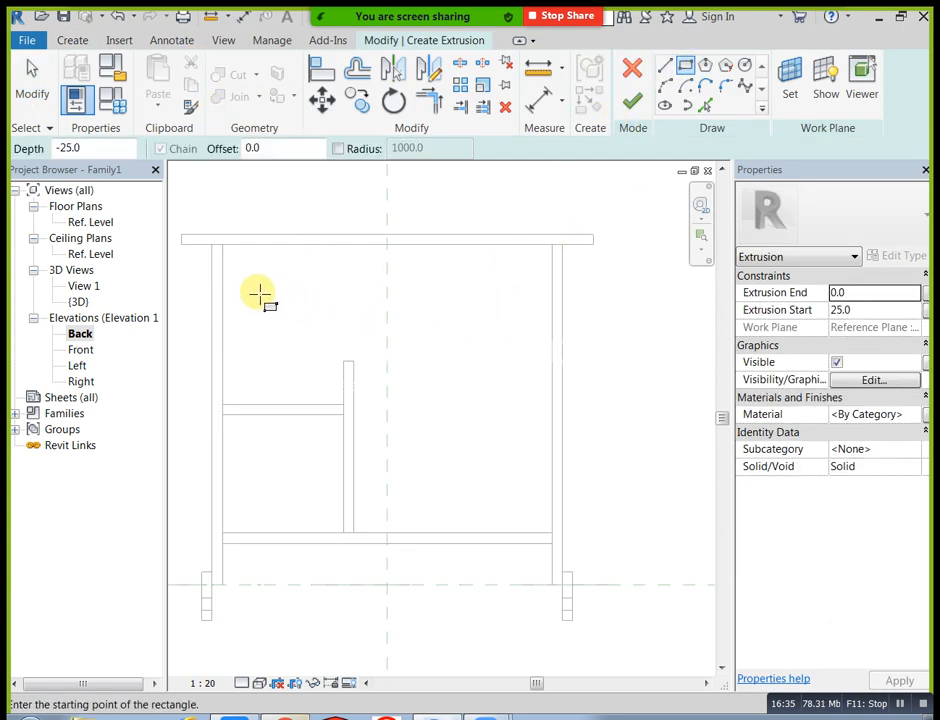
pyautogui.click(222, 246)
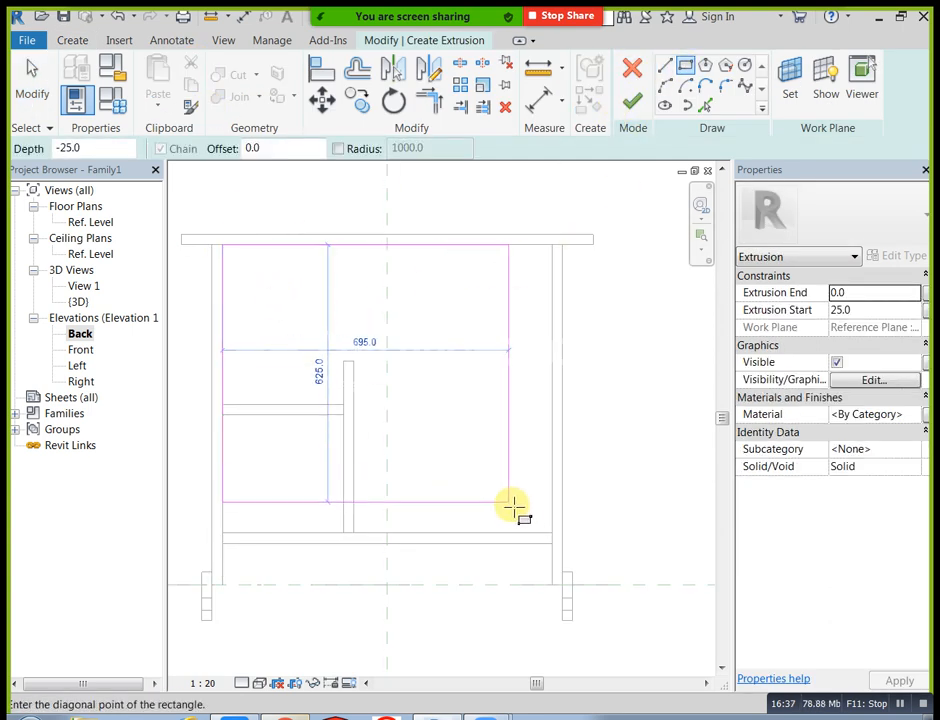
pyautogui.click(552, 532)
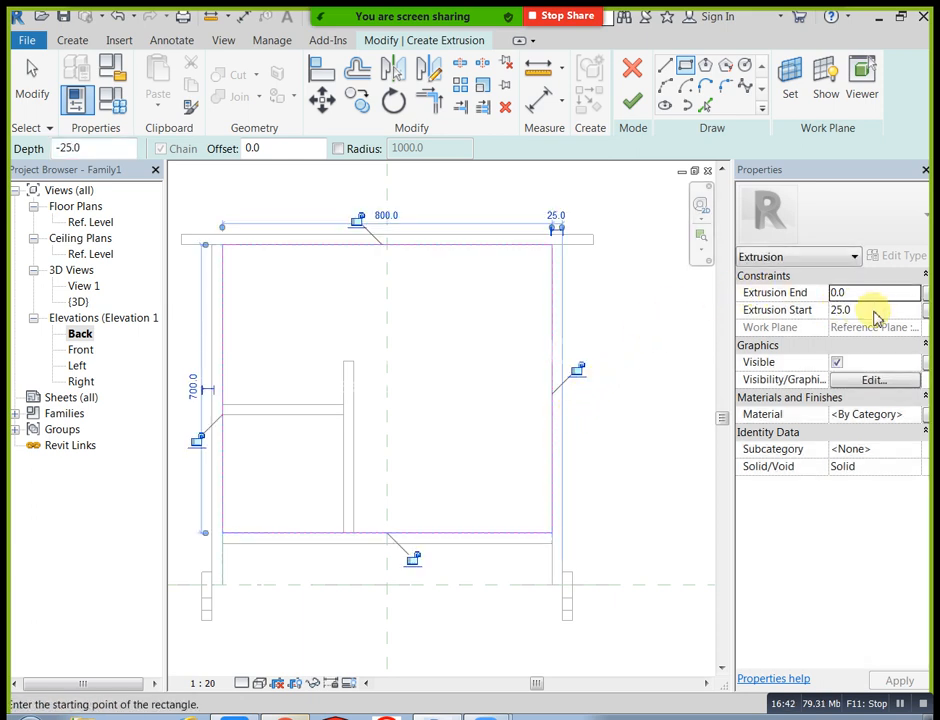
pyautogui.click(634, 118)
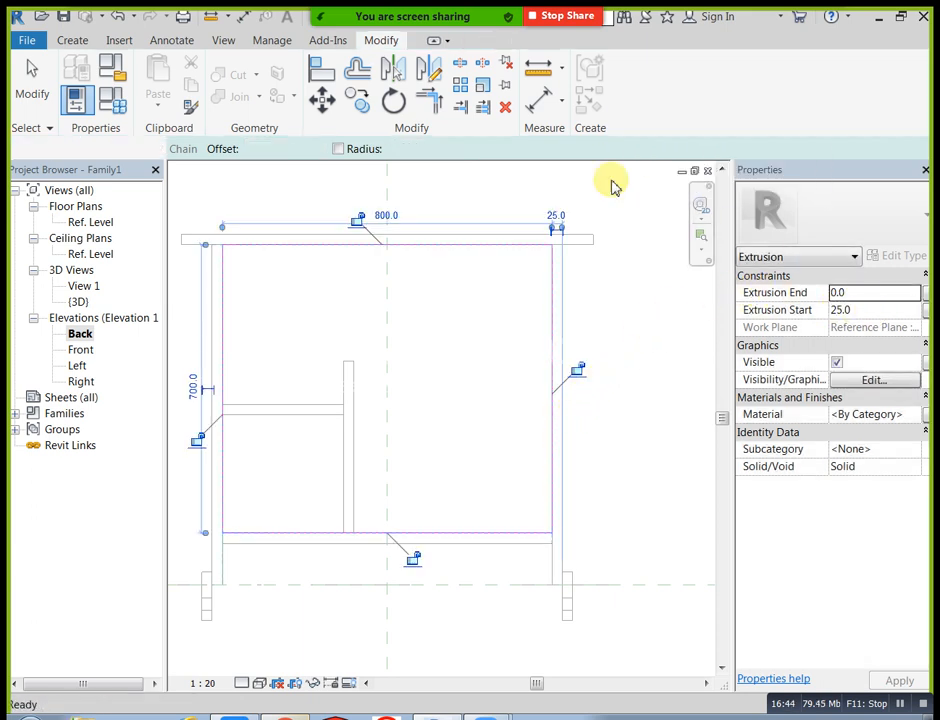
pyautogui.click(622, 310)
# - In the Ref. Level floor plan, place an aligned dimension from the new panel's centre-plane face to the bottom shelf's outer edge
pyautogui.doubleClick(100, 222)
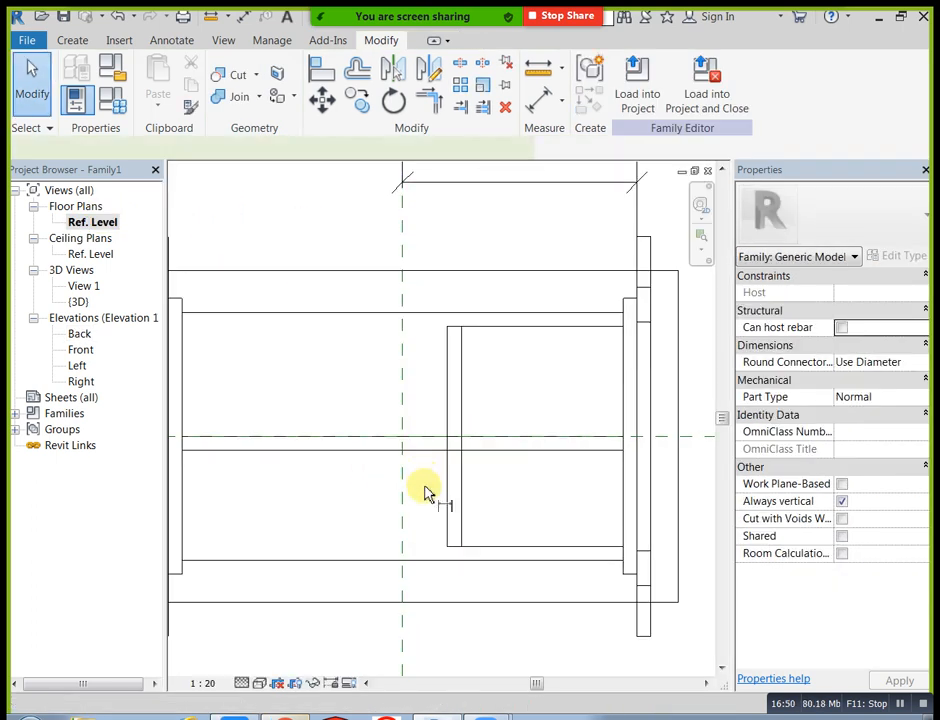
pyautogui.press('d')
pyautogui.press('i')
pyautogui.click(409, 437)
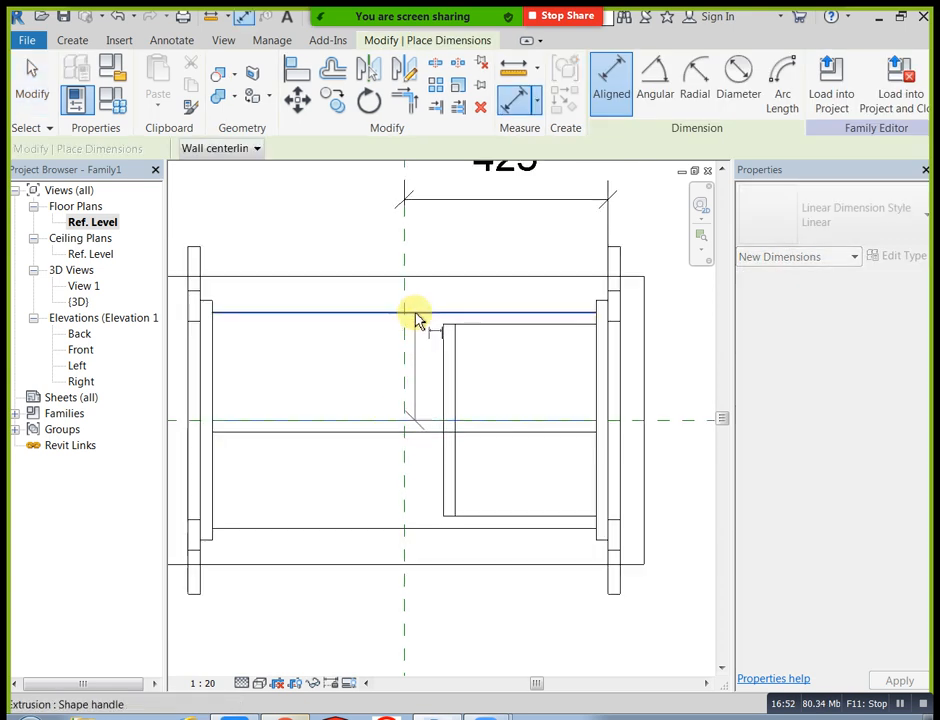
pyautogui.click(388, 533)
pyautogui.click(321, 489)
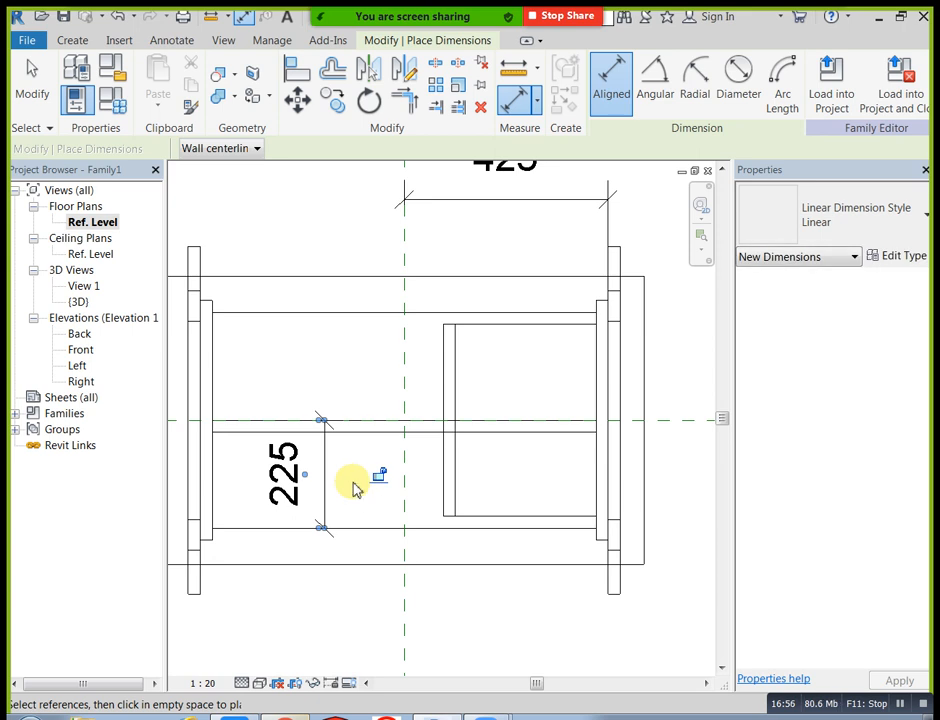
pyautogui.press('Escape')
pyautogui.press('Escape')
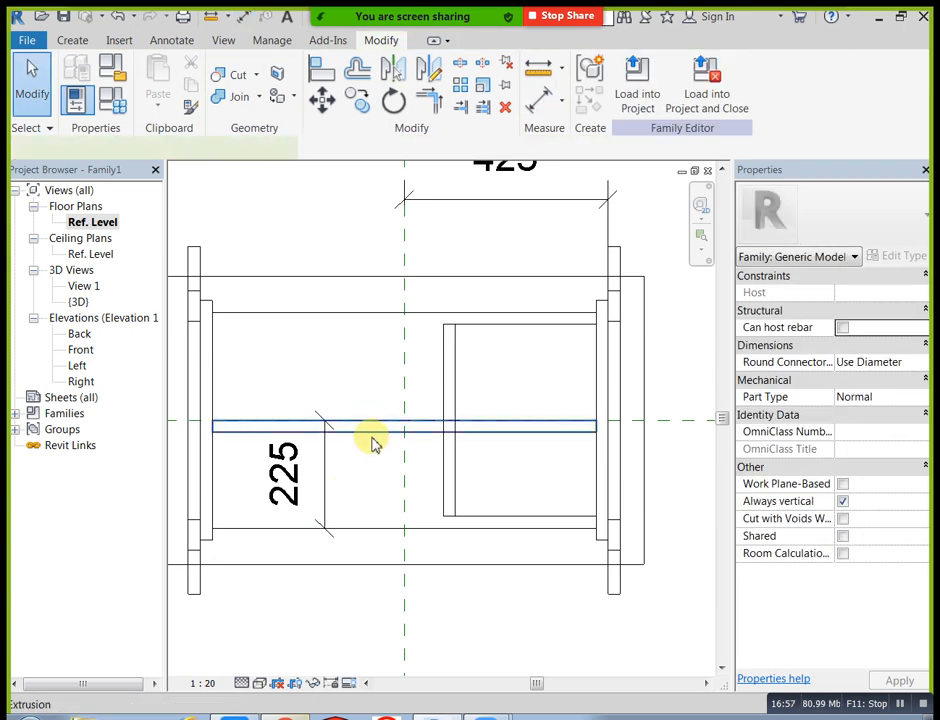
# - Set the new panel's extrusion start to 225 and extrusion end to 250, and view the table in 3D
pyautogui.click(372, 440)
pyautogui.click(866, 314)
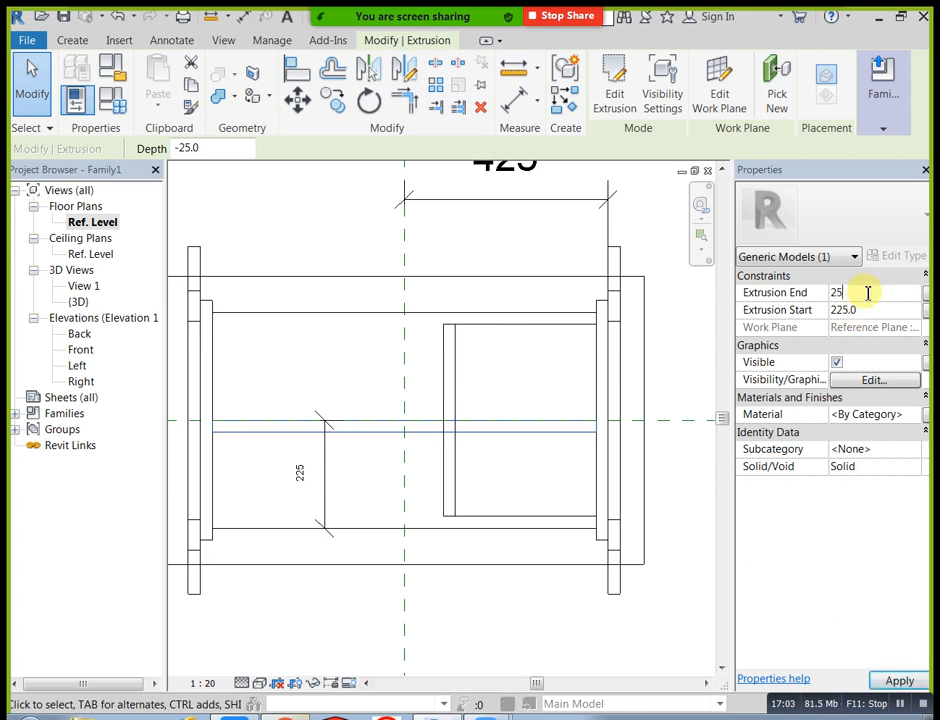
pyautogui.click(679, 620)
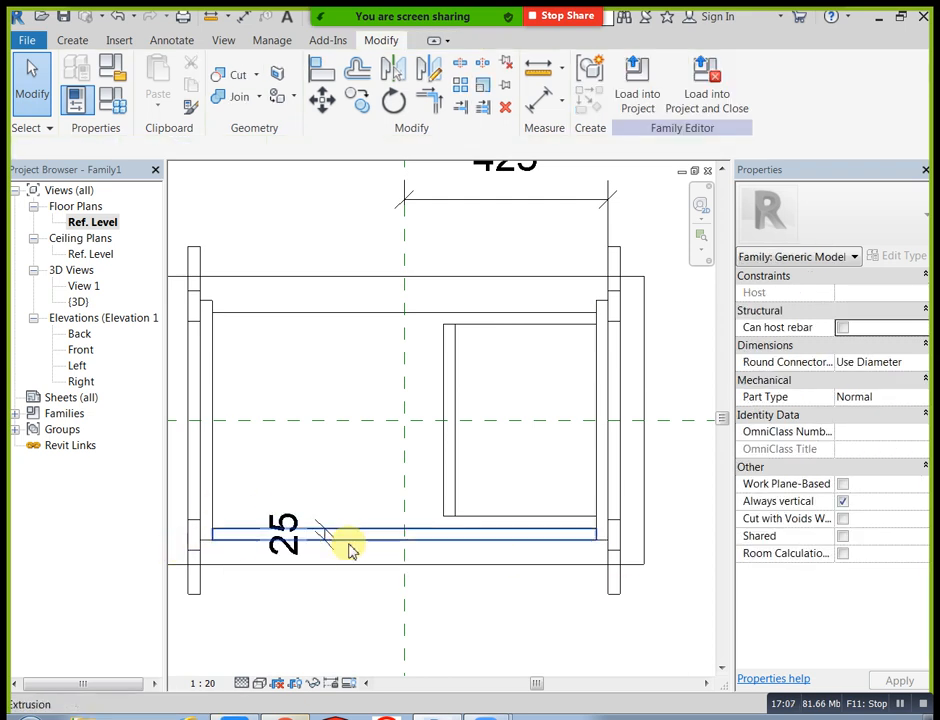
pyautogui.click(230, 40)
pyautogui.click(170, 80)
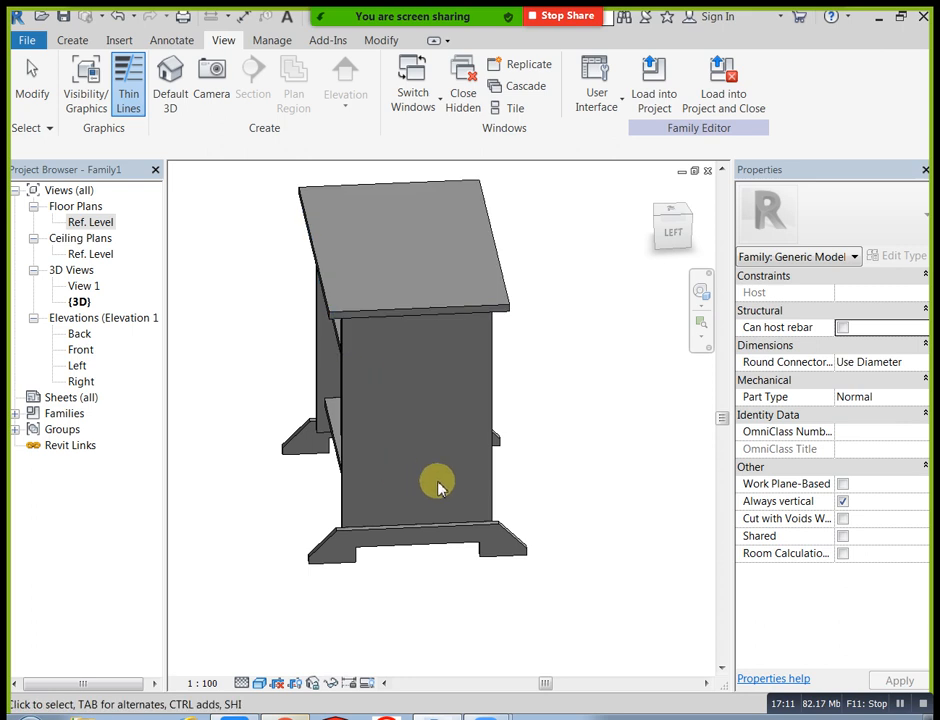
pyautogui.keyDown('shift'); pyautogui.moveTo(452, 490); pyautogui.dragTo(256, 486, button='middle'); pyautogui.keyUp('shift')
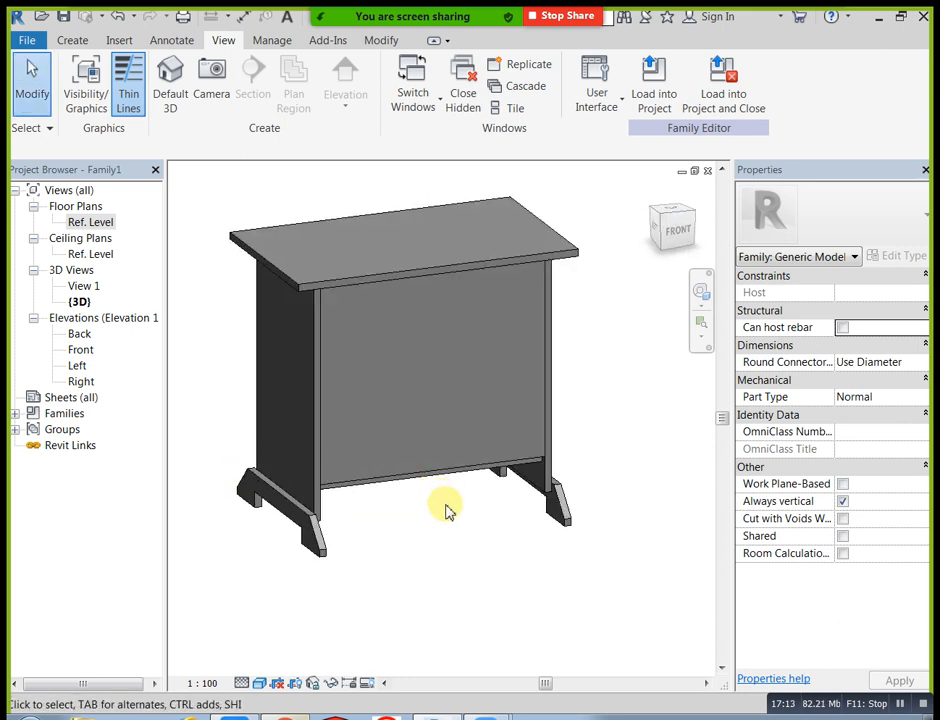
pyautogui.keyDown('shift'); pyautogui.moveTo(395, 533); pyautogui.dragTo(568, 487, button='middle'); pyautogui.keyUp('shift')
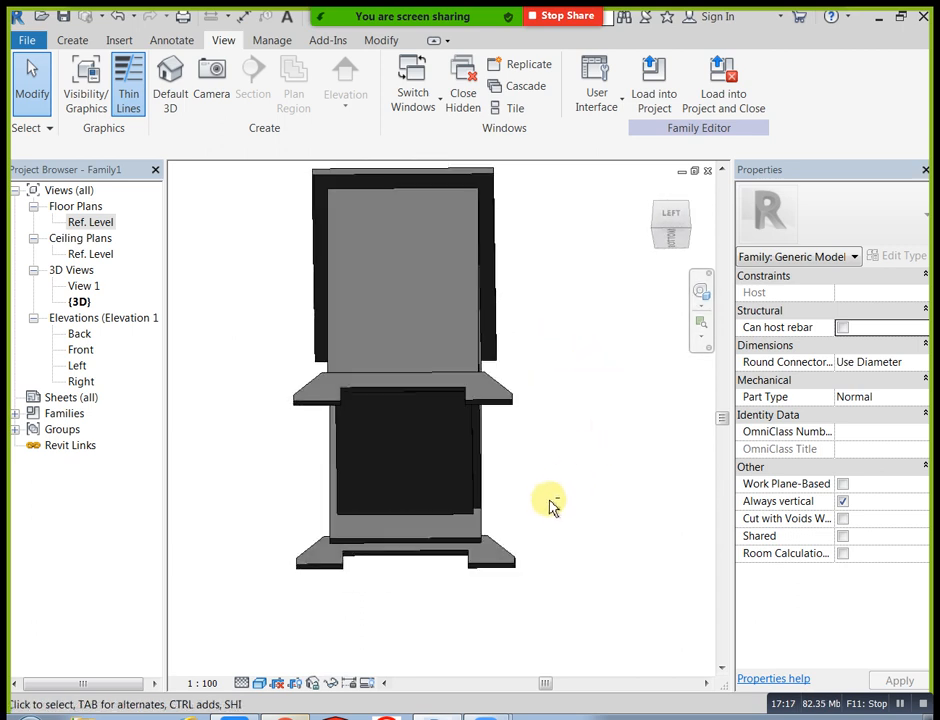
# - Examine how the new panel lines up with the bottom shelf, divider and leg panels in 3D, the Ref. Level plan and the Left elevation
pyautogui.click(470, 500)
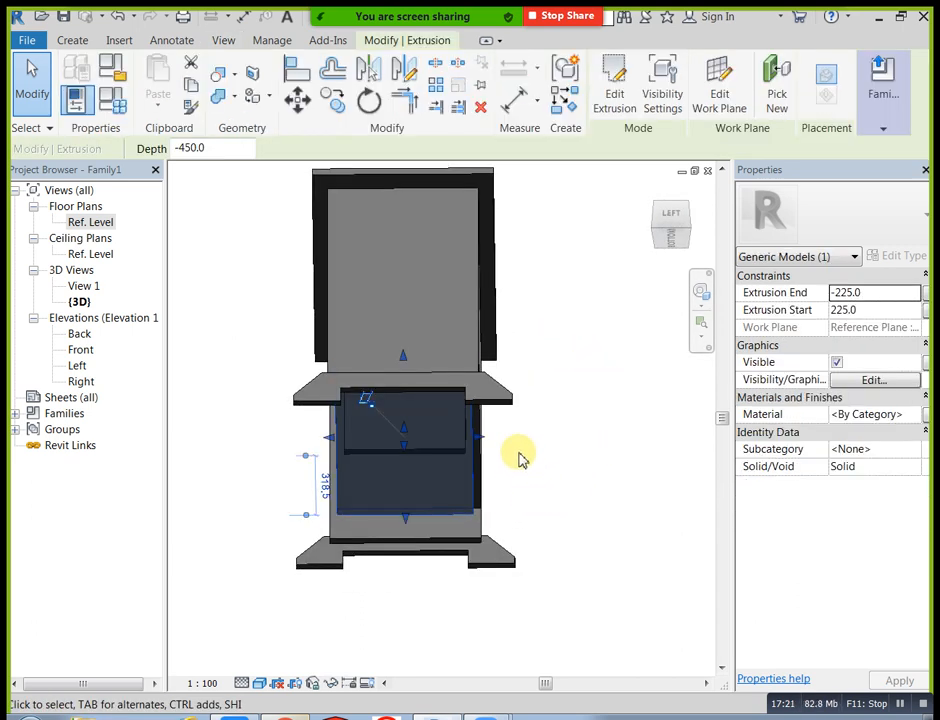
pyautogui.click(594, 399)
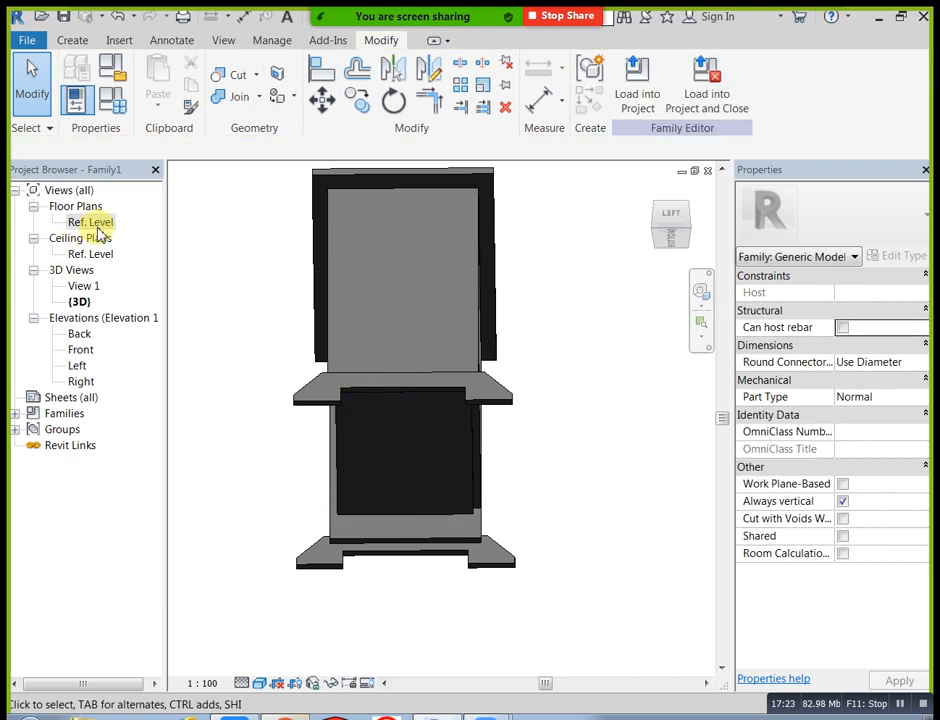
pyautogui.doubleClick(101, 224)
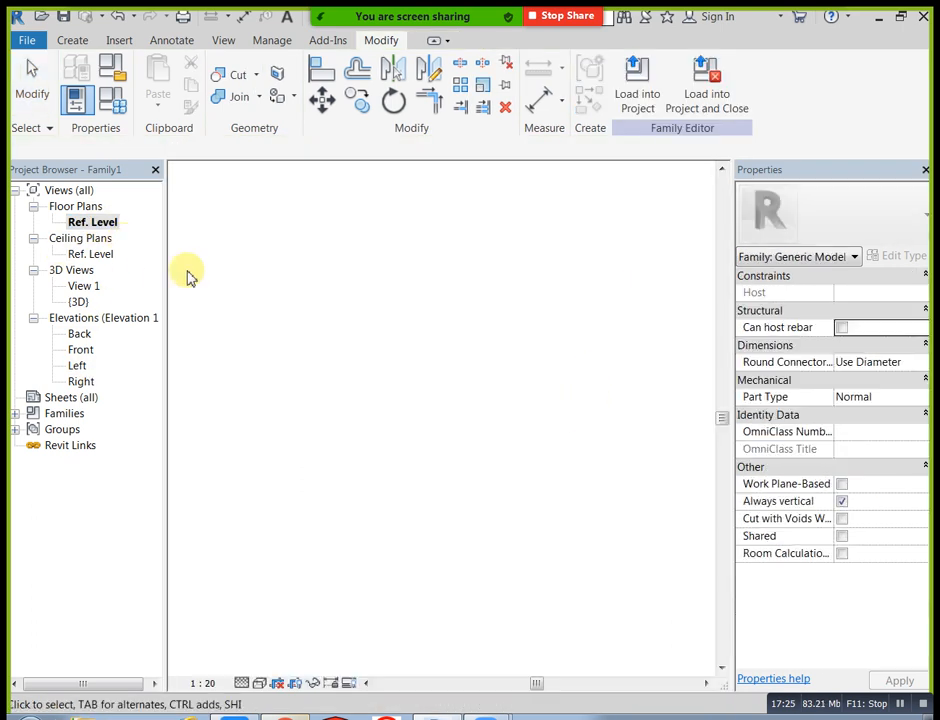
pyautogui.scroll(2, 437, 321)
pyautogui.scroll(-1, 411, 407)
pyautogui.moveTo(410, 427); pyautogui.dragTo(463, 382, button='middle')
pyautogui.scroll(-1, 399, 491)
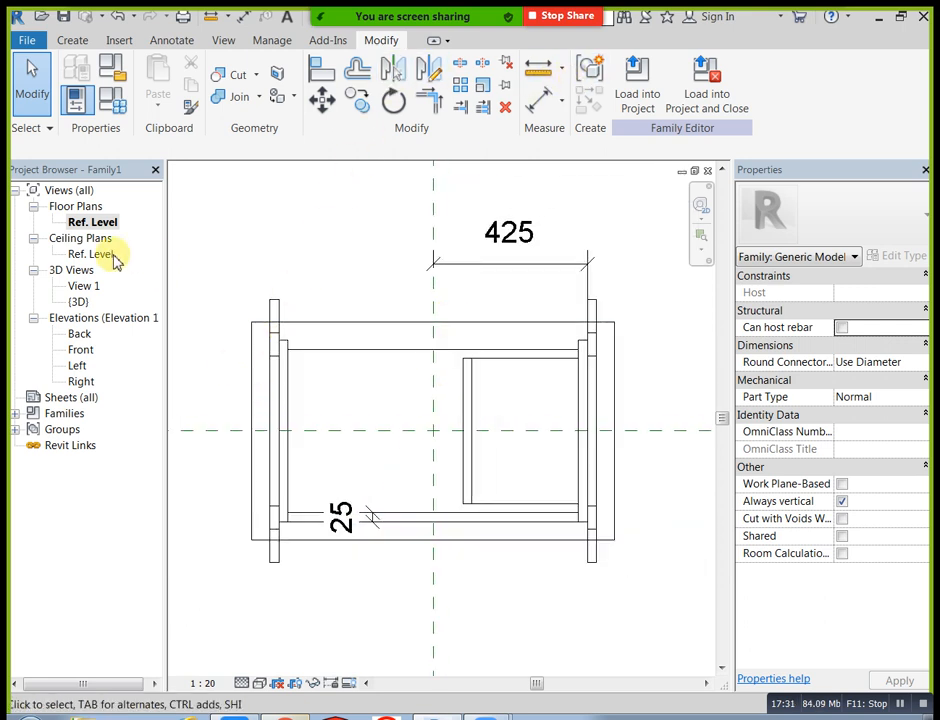
pyautogui.doubleClick(79, 364)
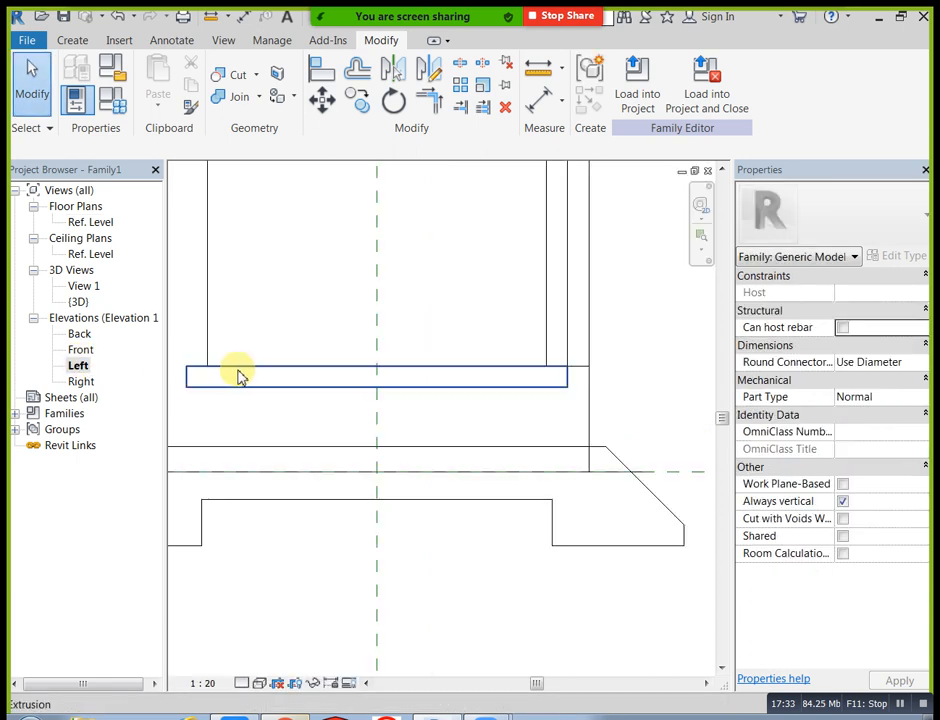
pyautogui.scroll(1, 583, 425)
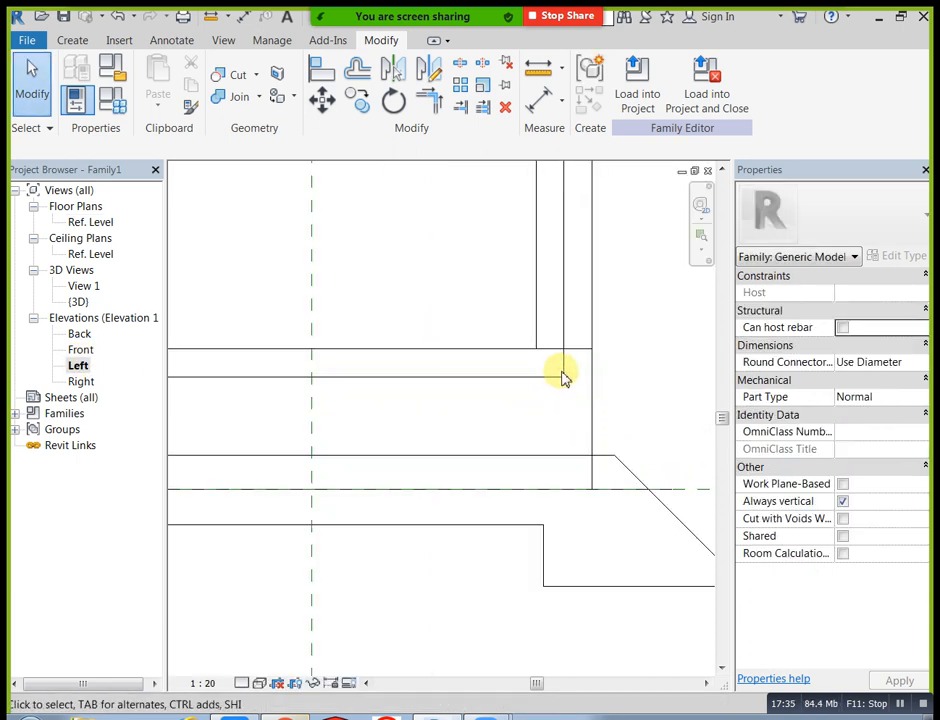
pyautogui.scroll(-2, 566, 428)
pyautogui.scroll(1, 569, 443)
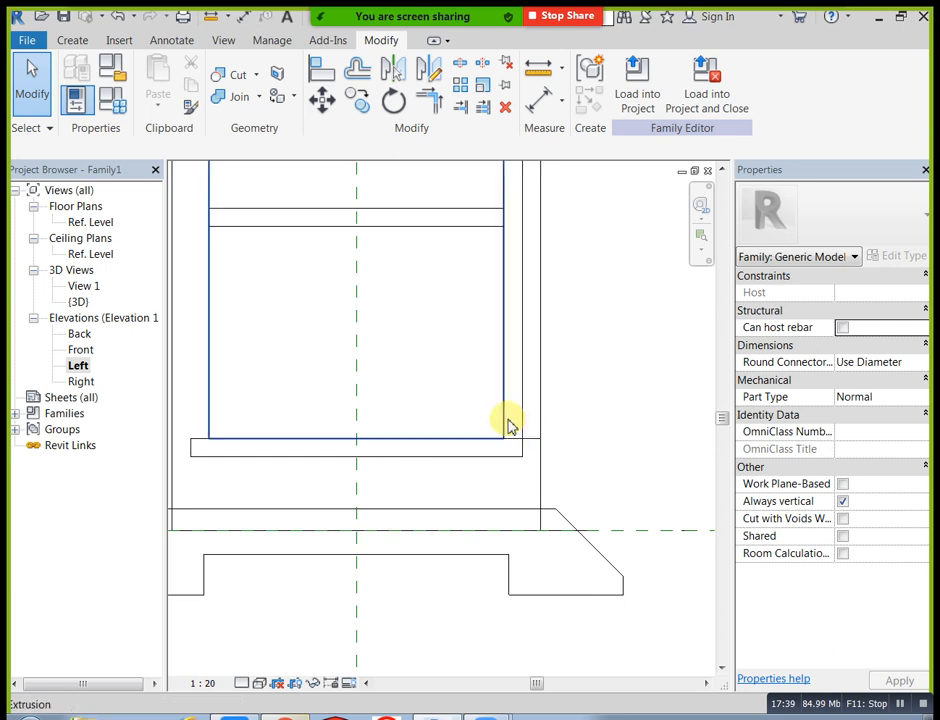
pyautogui.click(566, 461)
pyautogui.scroll(-2, 572, 464)
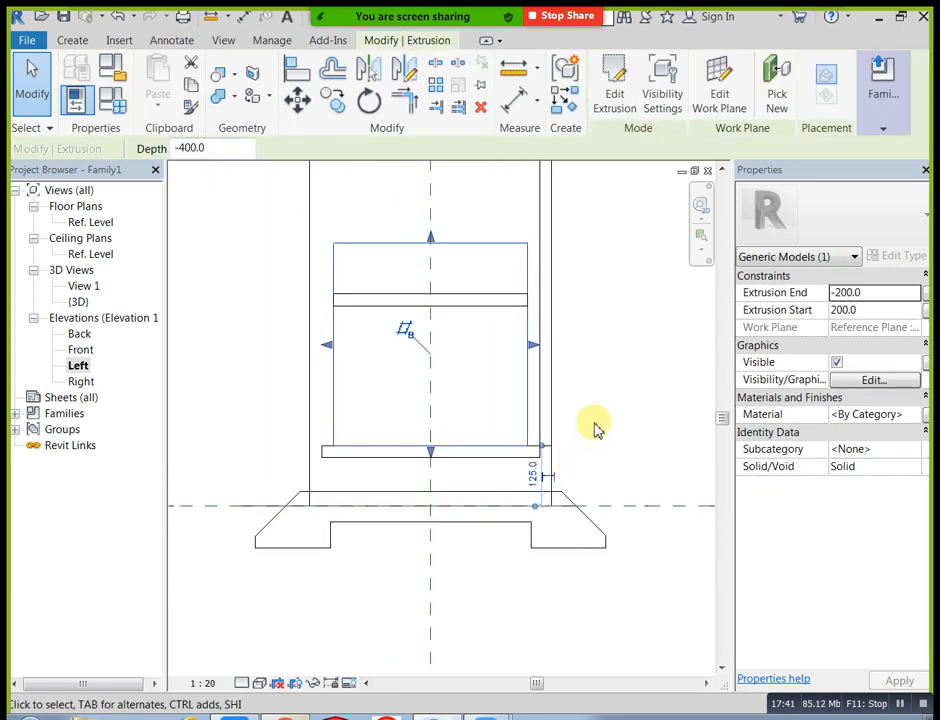
pyautogui.click(597, 424)
pyautogui.click(537, 456)
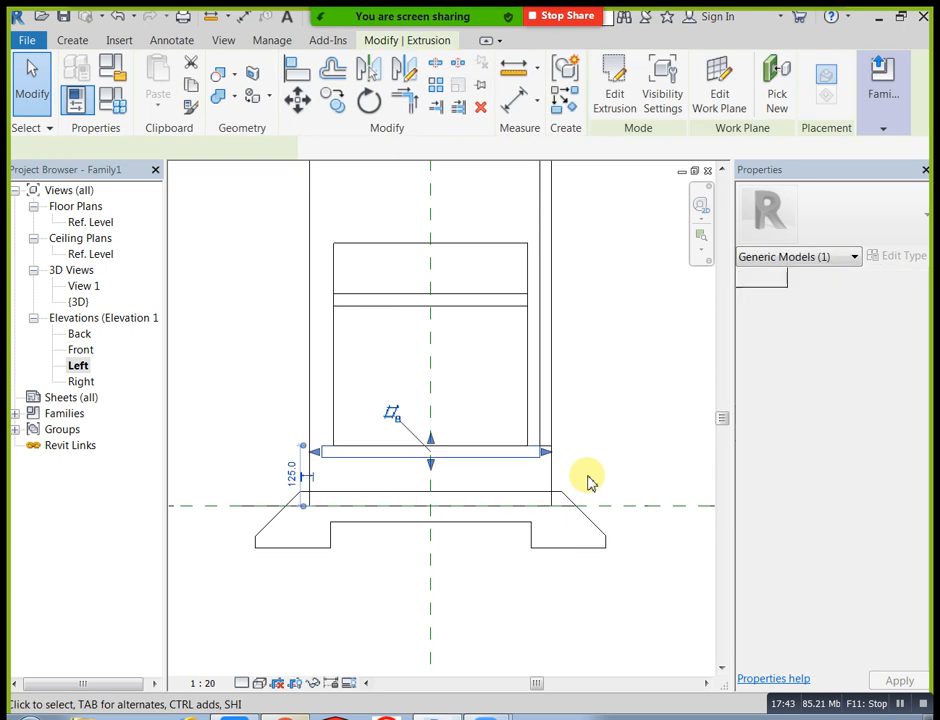
pyautogui.click(589, 483)
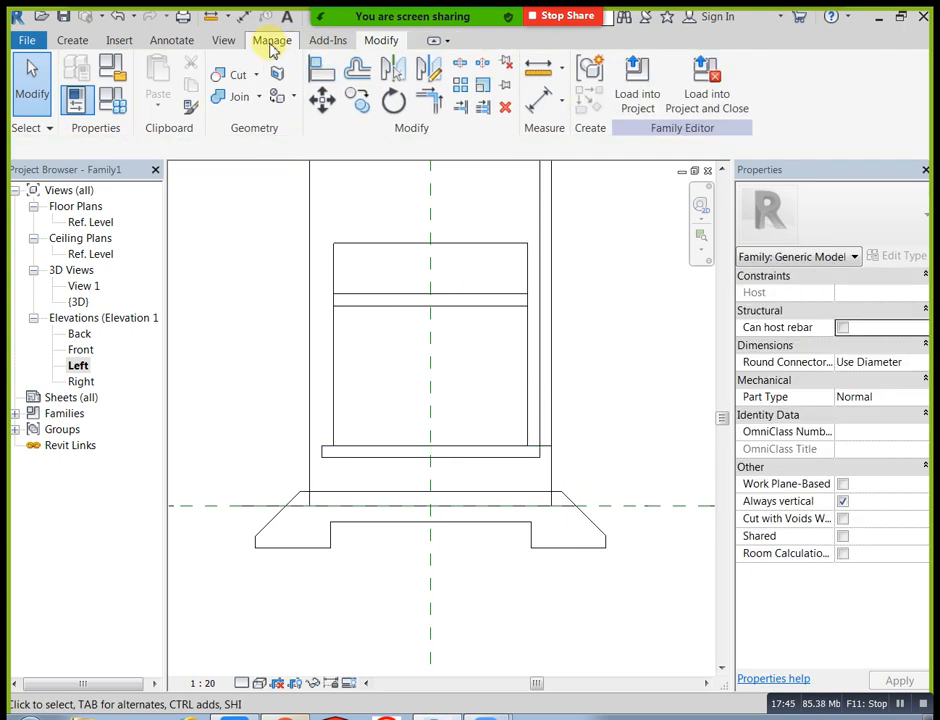
# - Review the table with its closing panel in the default 3D view, and open the Back elevation
pyautogui.click(225, 42)
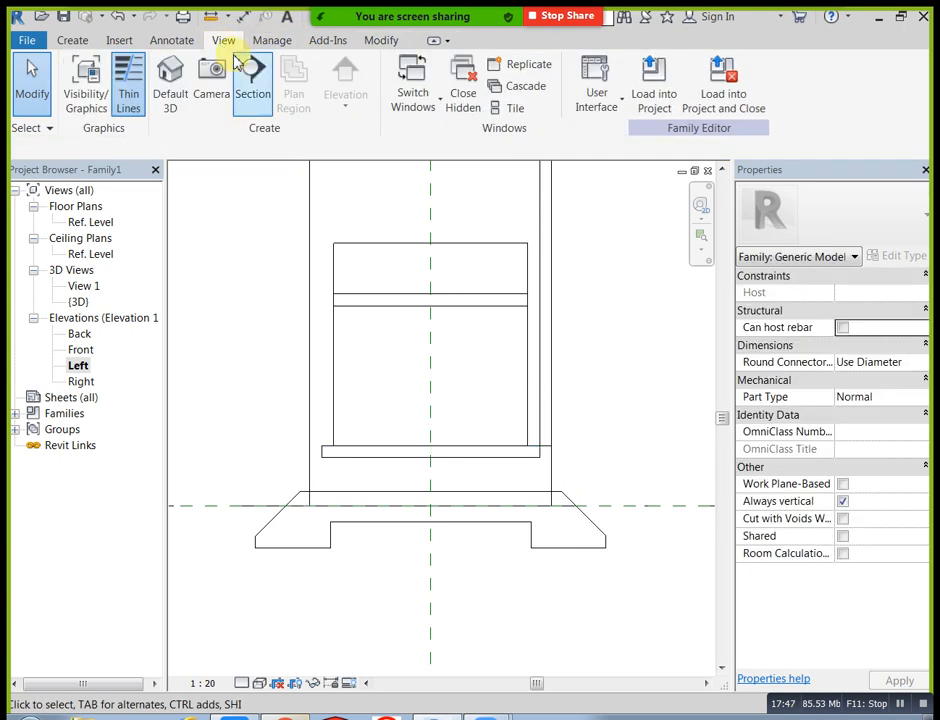
pyautogui.click(170, 80)
pyautogui.keyDown('shift'); pyautogui.moveTo(492, 316); pyautogui.dragTo(328, 398, button='middle'); pyautogui.keyUp('shift')
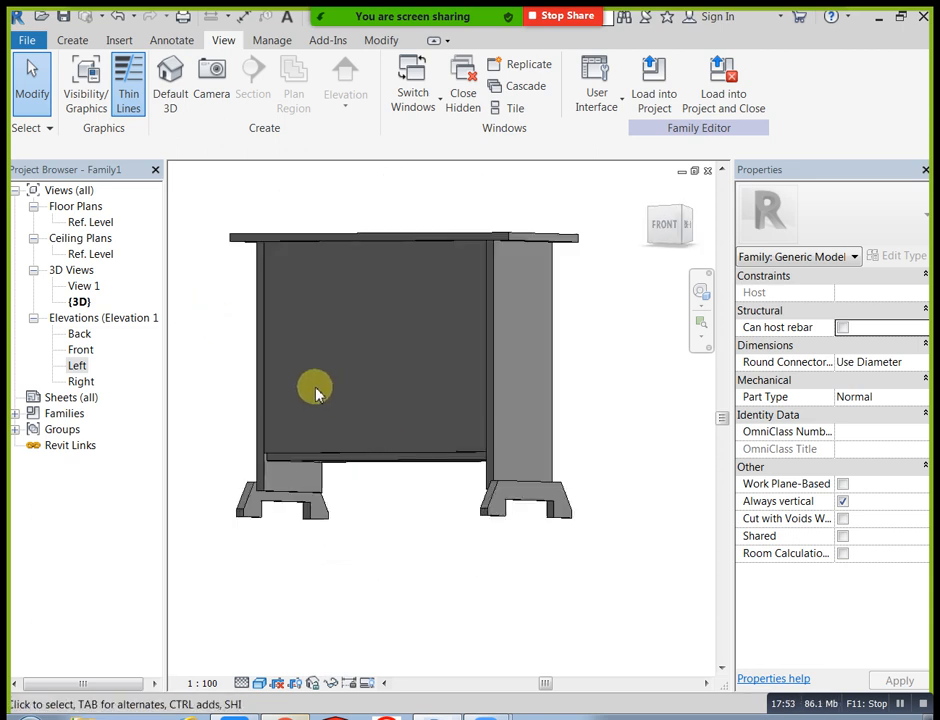
pyautogui.doubleClick(75, 337)
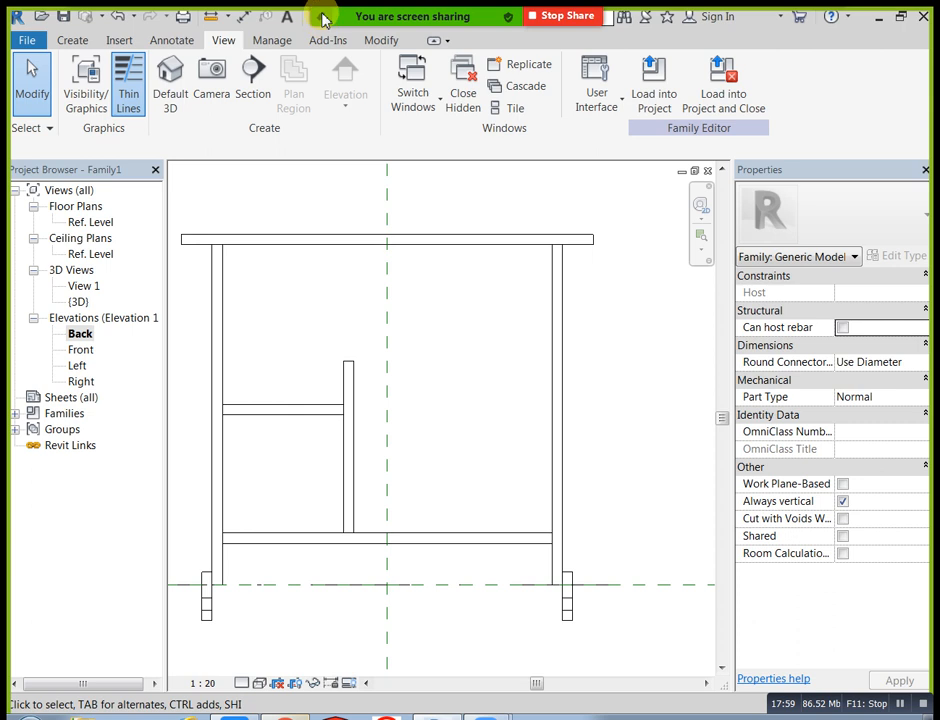
# - Display the Back elevation with shaded surfaces, and open the default 3D view facing the closing panel
pyautogui.click(270, 682)
pyautogui.click(290, 642)
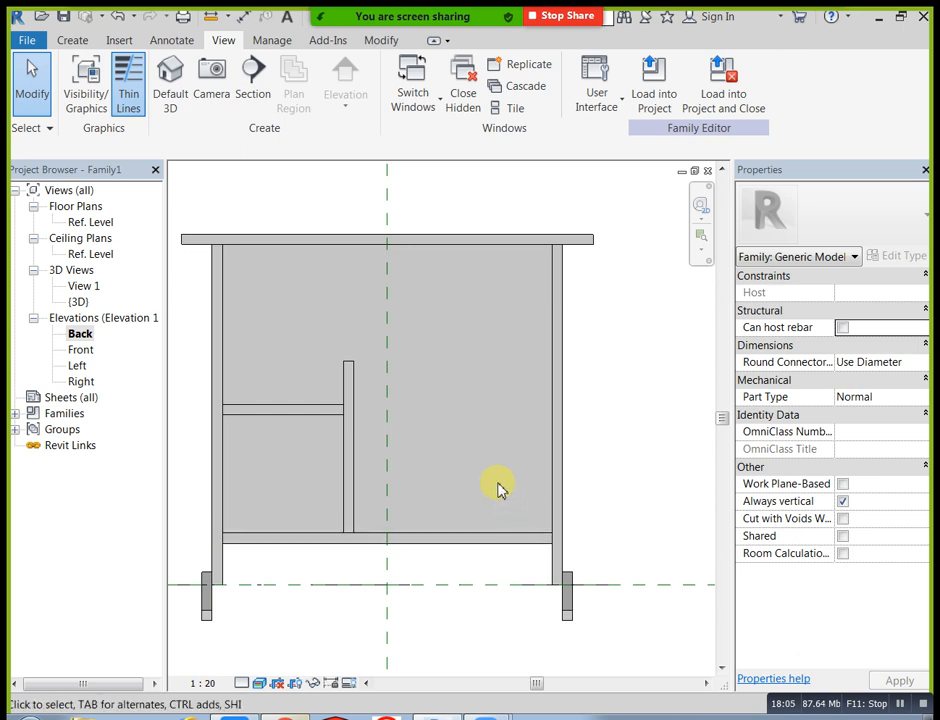
pyautogui.click(170, 72)
pyautogui.keyDown('shift'); pyautogui.moveTo(422, 443); pyautogui.dragTo(409, 497, button='middle'); pyautogui.keyUp('shift')
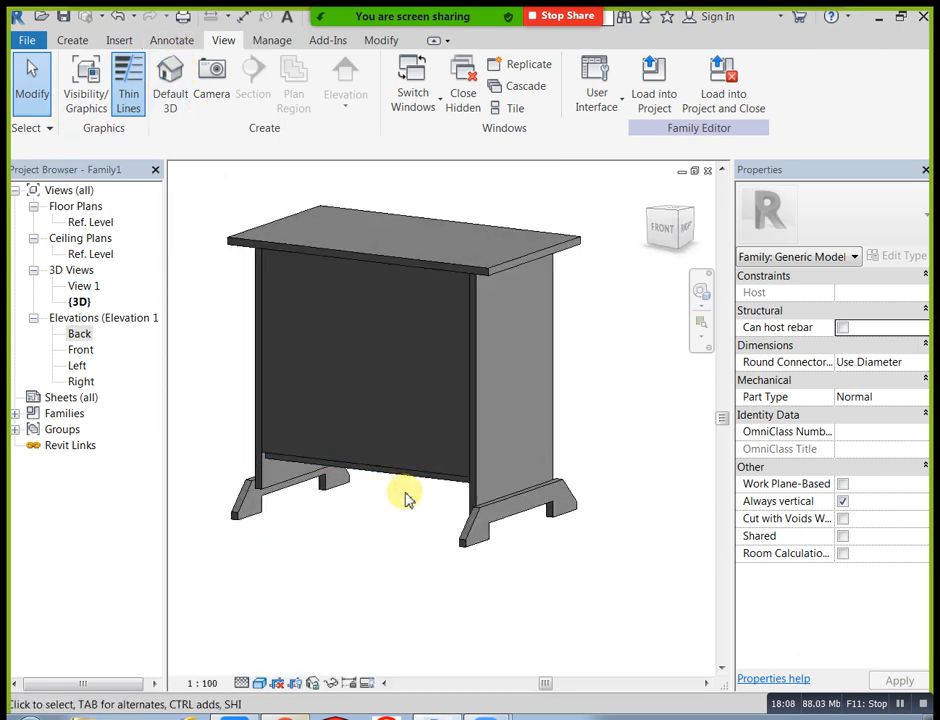
# - Stretch the closing panel's lower edge down to the underside of the bottom shelf
pyautogui.scroll(4, 420, 497)
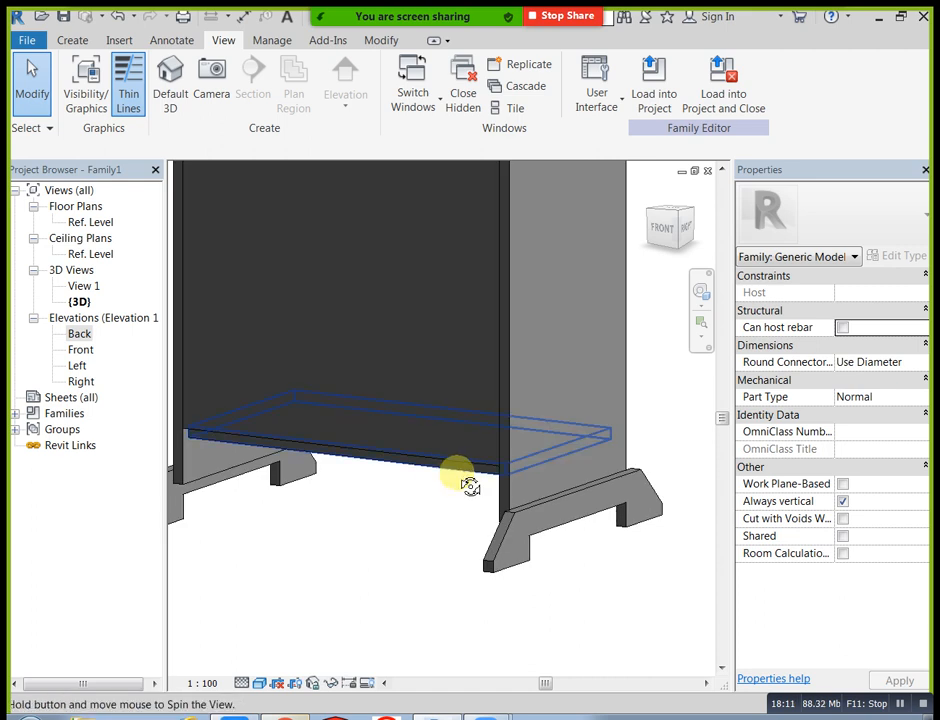
pyautogui.click(470, 530)
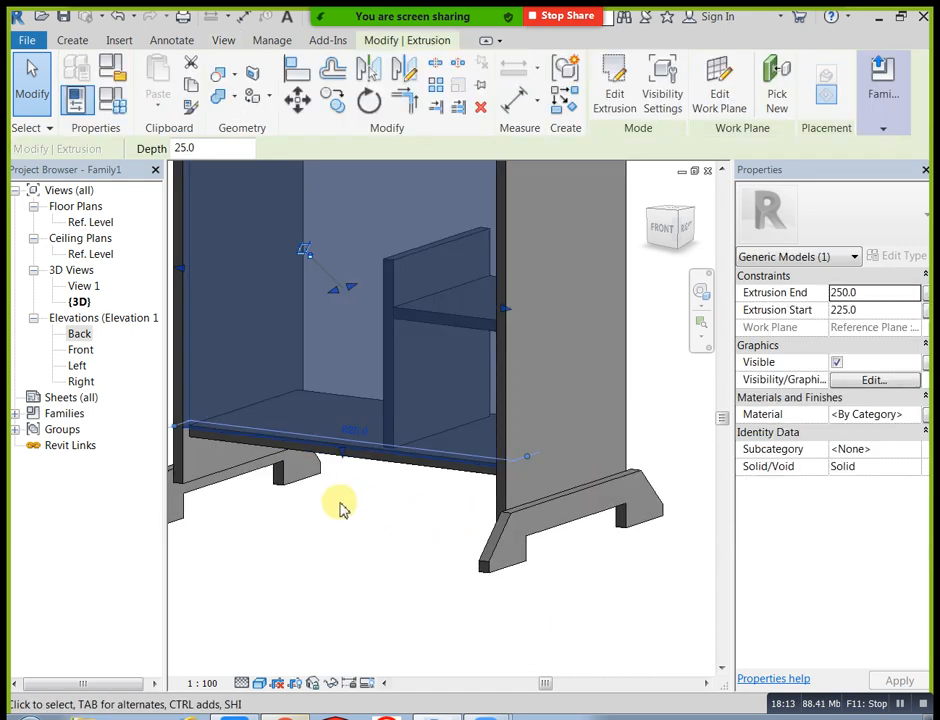
pyautogui.scroll(4, 346, 489)
pyautogui.moveTo(345, 424); pyautogui.dragTo(345, 434)
pyautogui.click(341, 524)
pyautogui.keyDown('shift'); pyautogui.moveTo(346, 521); pyautogui.dragTo(342, 456, button='middle'); pyautogui.keyUp('shift')
pyautogui.keyDown('shift'); pyautogui.moveTo(460, 473); pyautogui.dragTo(320, 519, button='middle'); pyautogui.keyUp('shift')
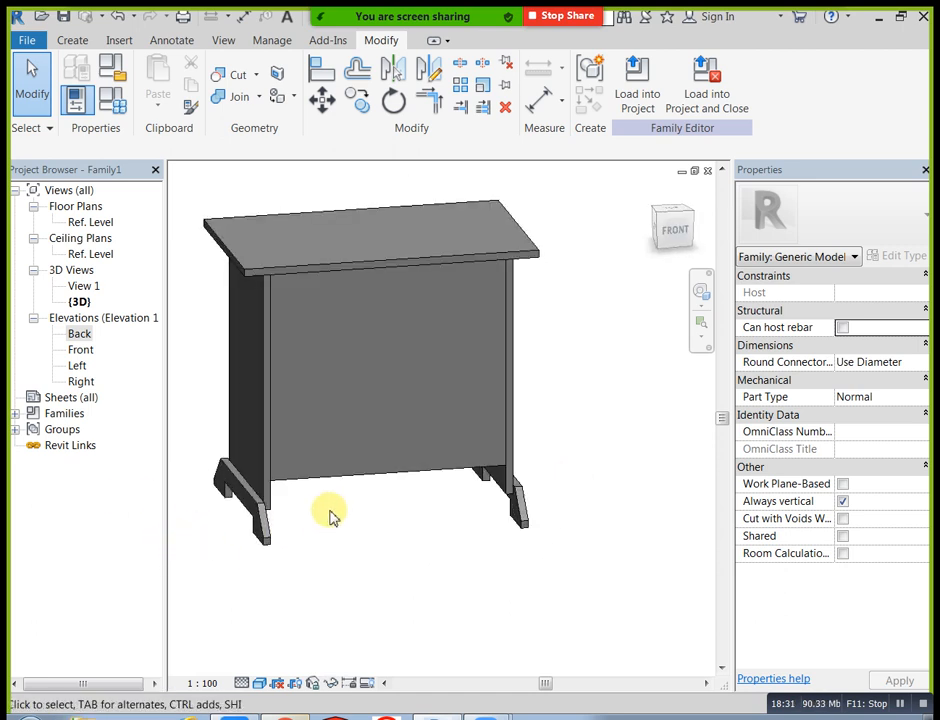
# - Open the table top's extrusion sketch for editing in the Ref. Level floor plan
pyautogui.keyDown('shift'); pyautogui.moveTo(372, 485); pyautogui.dragTo(530, 330, button='middle'); pyautogui.keyUp('shift')
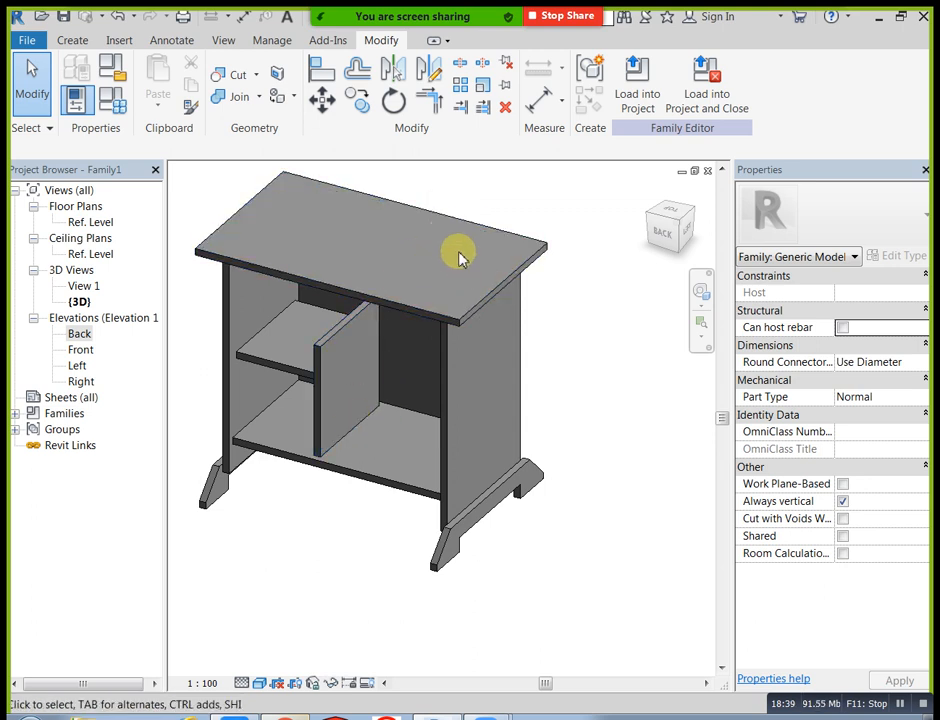
pyautogui.keyDown('shift'); pyautogui.moveTo(497, 440); pyautogui.dragTo(472, 432, button='middle'); pyautogui.keyUp('shift')
pyautogui.scroll(-1, 478, 392)
pyautogui.moveTo(451, 355); pyautogui.dragTo(474, 386, button='middle')
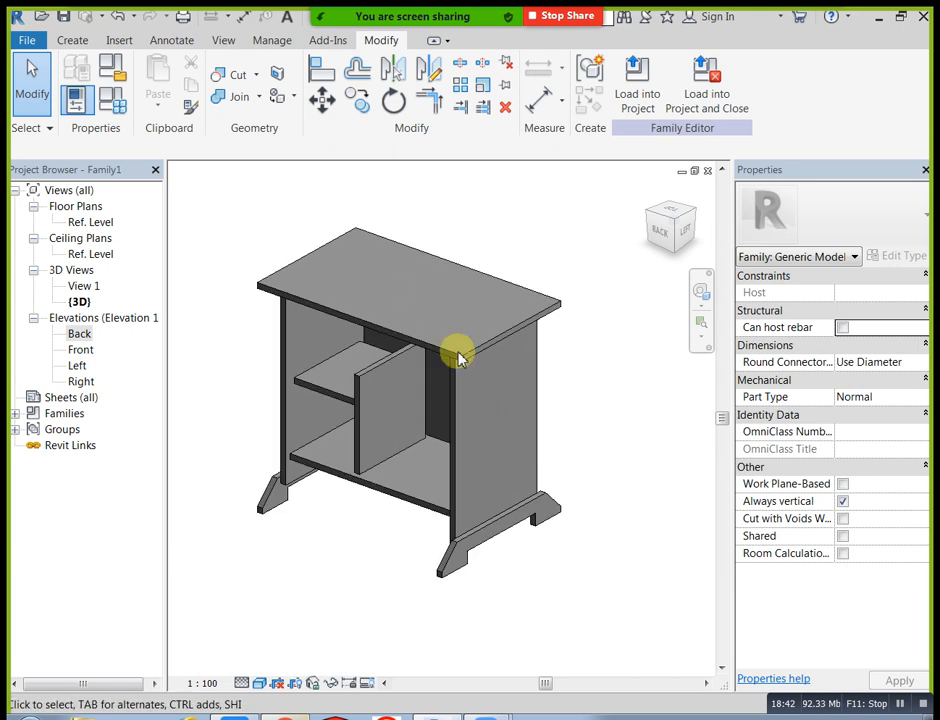
pyautogui.scroll(2, 445, 320)
pyautogui.click(486, 366)
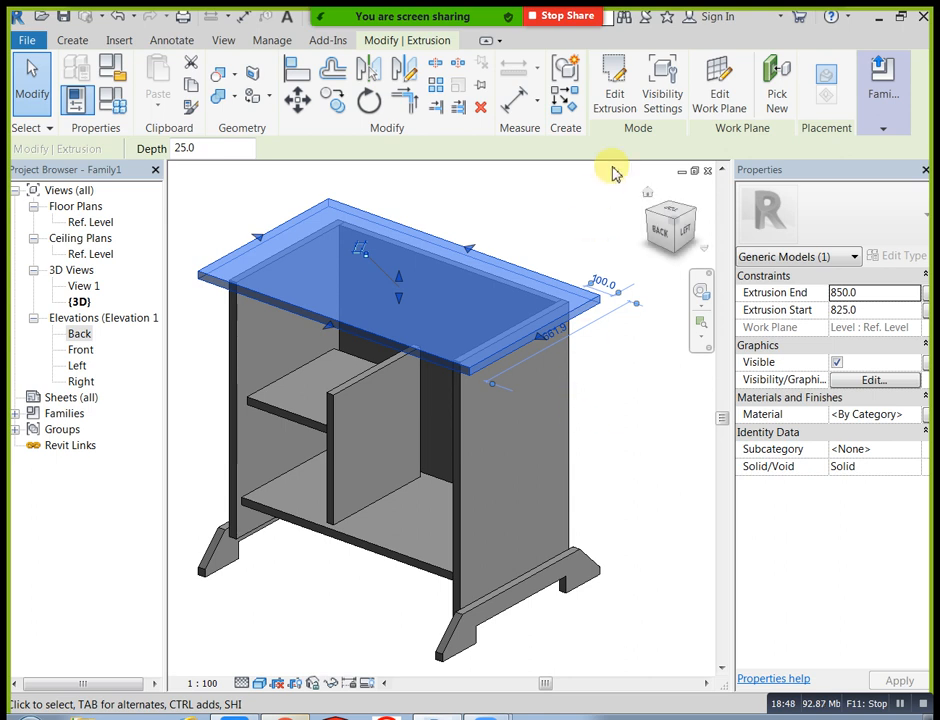
pyautogui.click(612, 92)
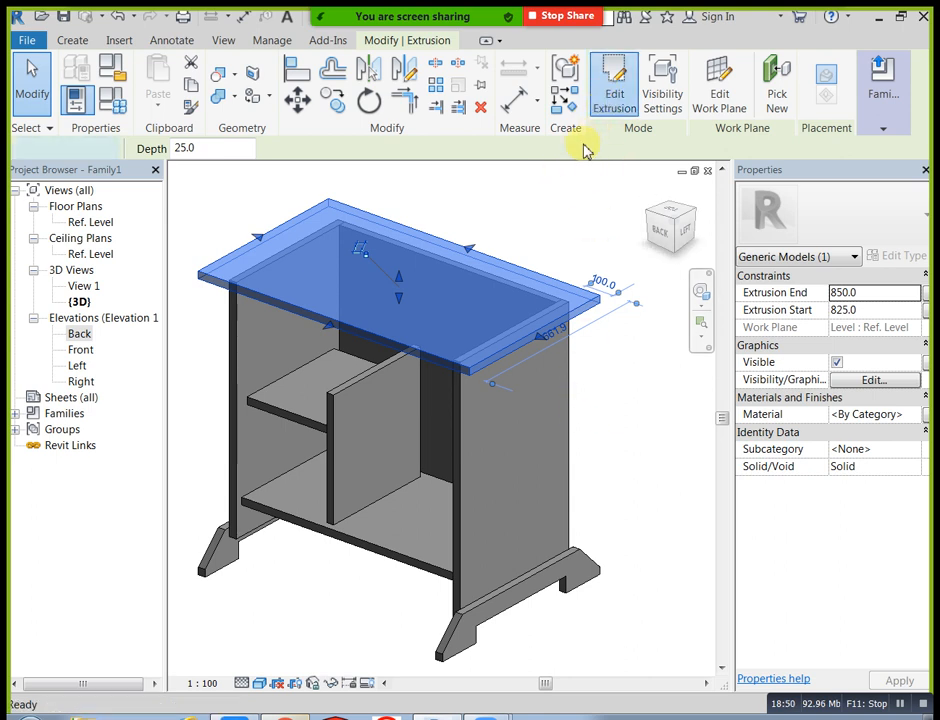
pyautogui.doubleClick(91, 221)
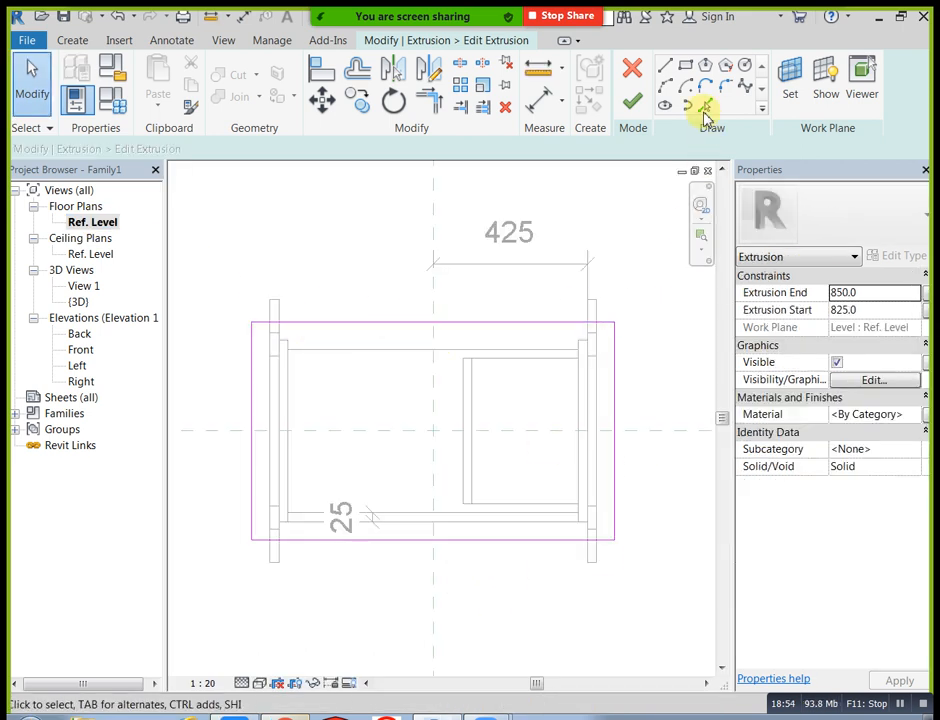
pyautogui.click(744, 66)
pyautogui.scroll(2, 545, 370)
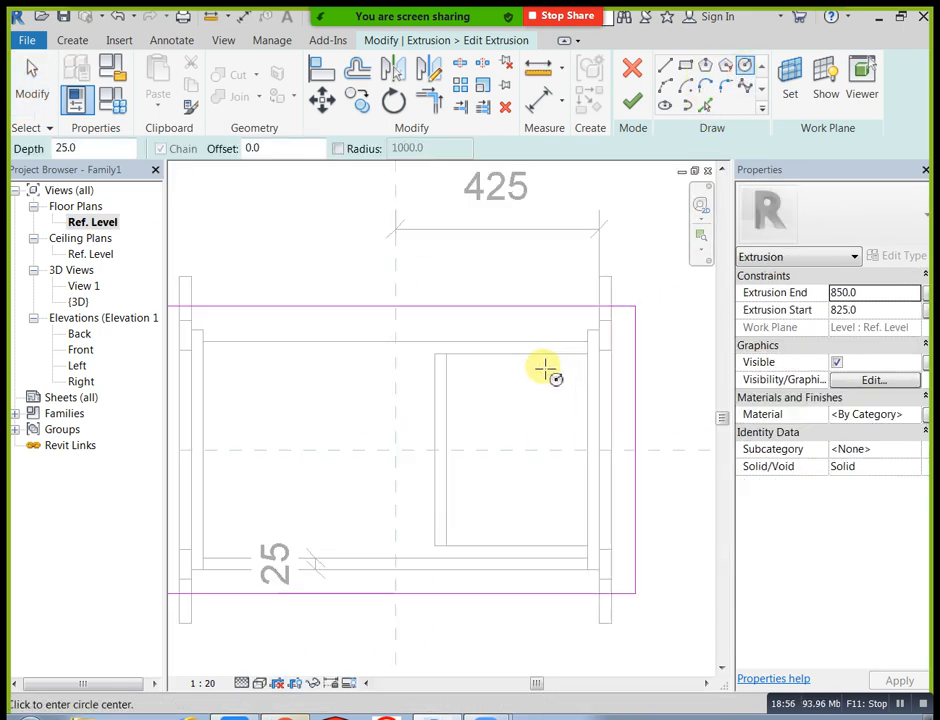
pyautogui.click(532, 356)
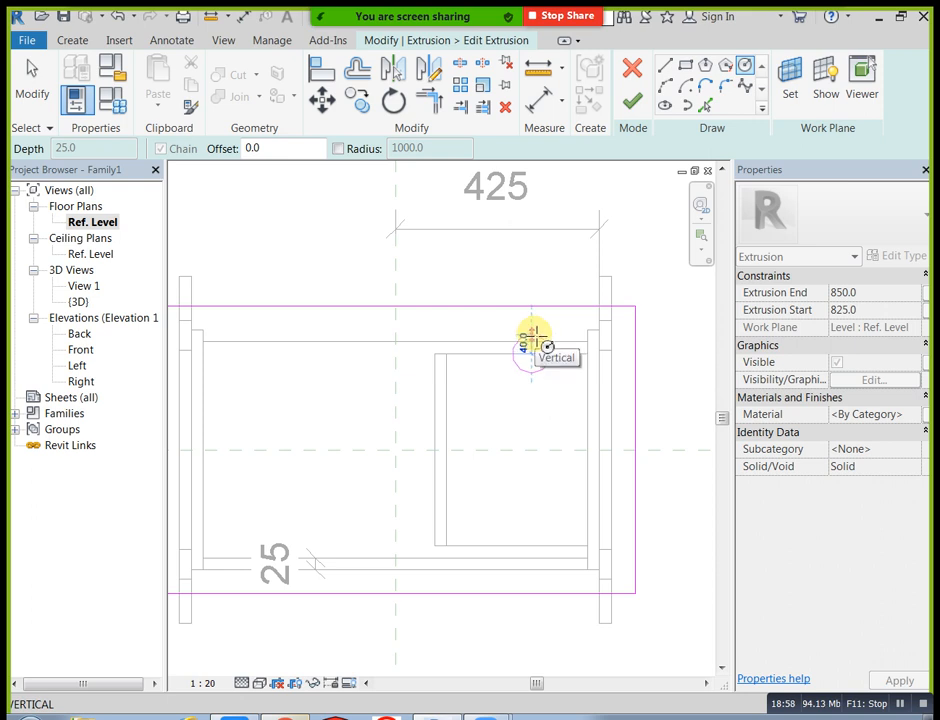
pyautogui.click(538, 336)
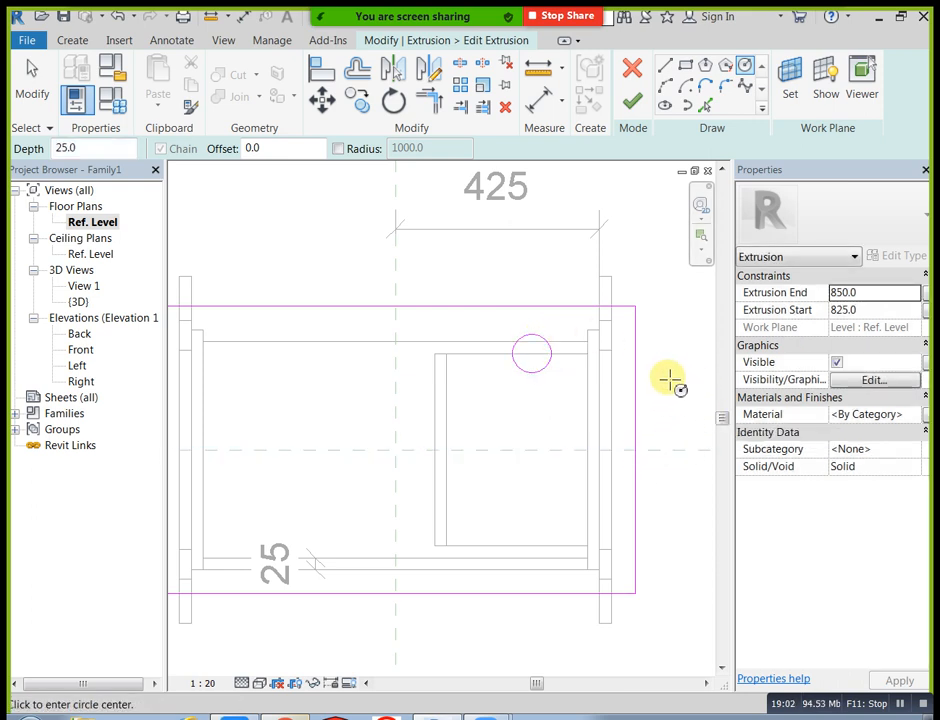
pyautogui.press('Escape')
pyautogui.press('Escape')
pyautogui.moveTo(498, 295)
pyautogui.mouseDown()
pyautogui.moveTo(531, 373)
pyautogui.moveTo(577, 398)
pyautogui.mouseUp()
pyautogui.press('Delete')
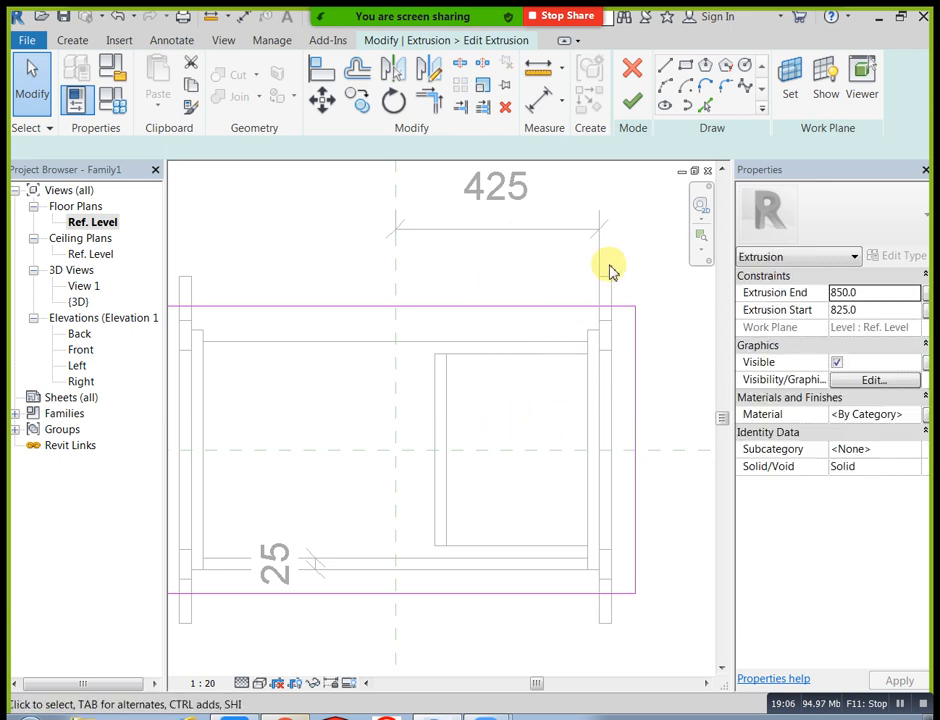
# - Cut a round hole of about 30 mm radius through the table top beside its upper plan edge, in the half without the divider, and view it in 3D
pyautogui.click(744, 70)
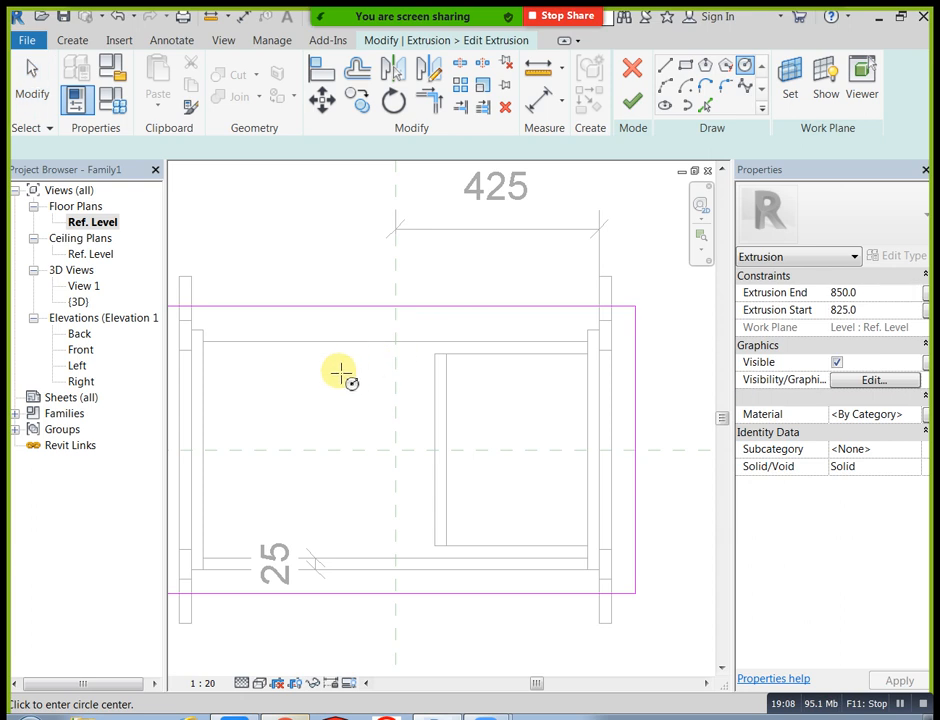
pyautogui.click(315, 362)
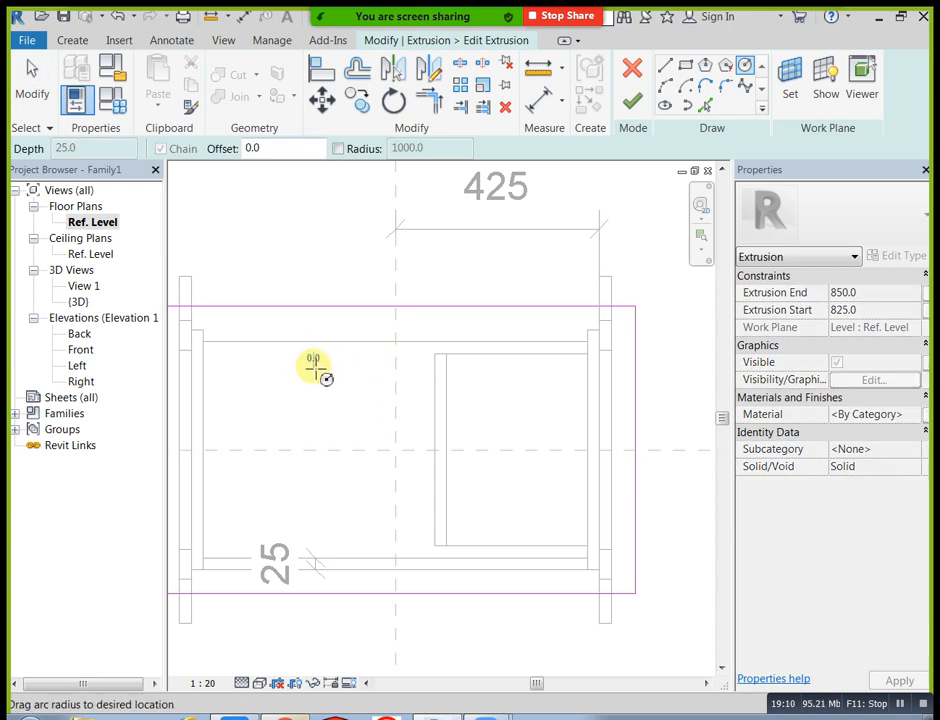
pyautogui.click(334, 366)
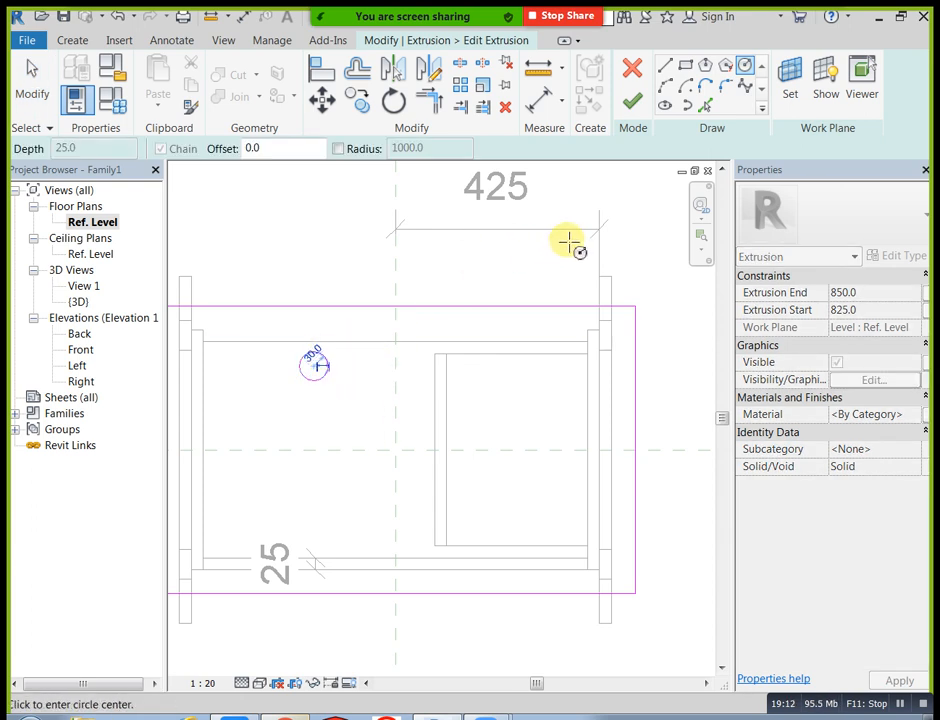
pyautogui.scroll(-1, 570, 245)
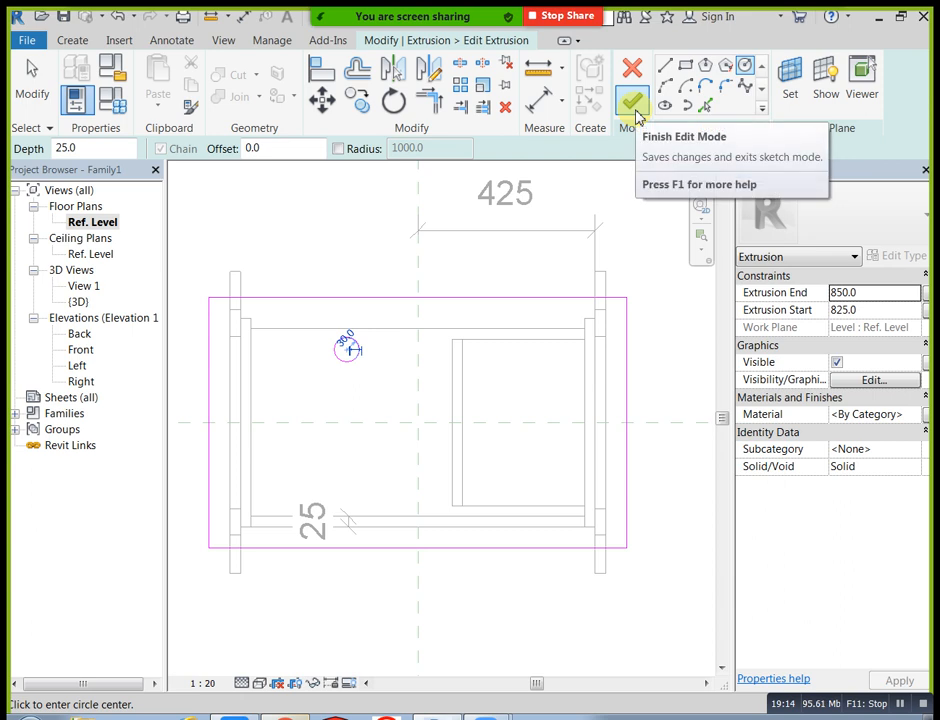
pyautogui.click(636, 115)
pyautogui.click(610, 235)
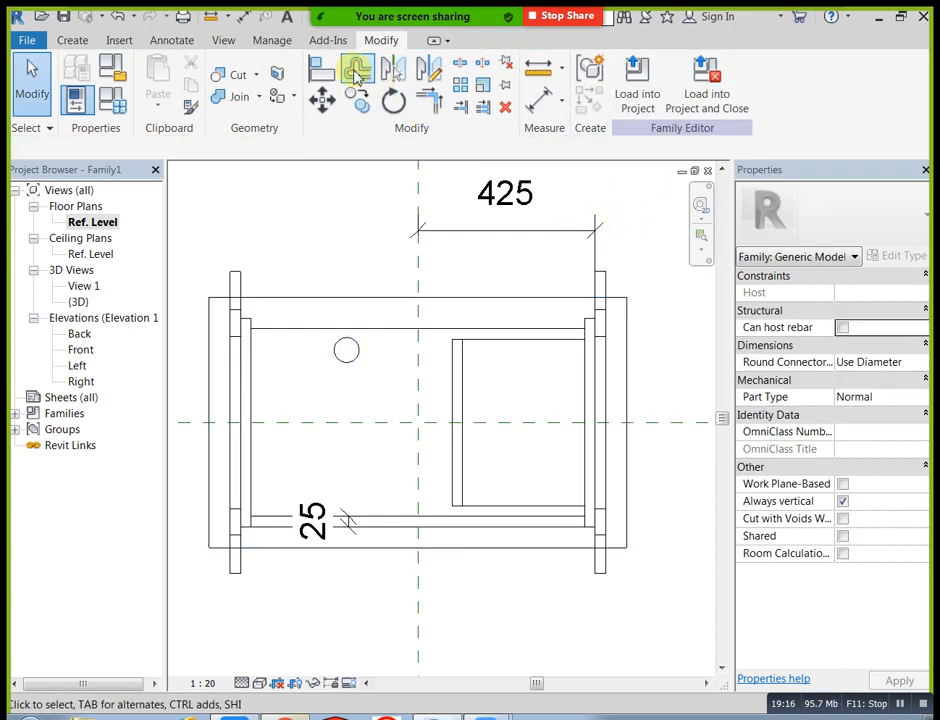
pyautogui.click(236, 42)
pyautogui.click(169, 75)
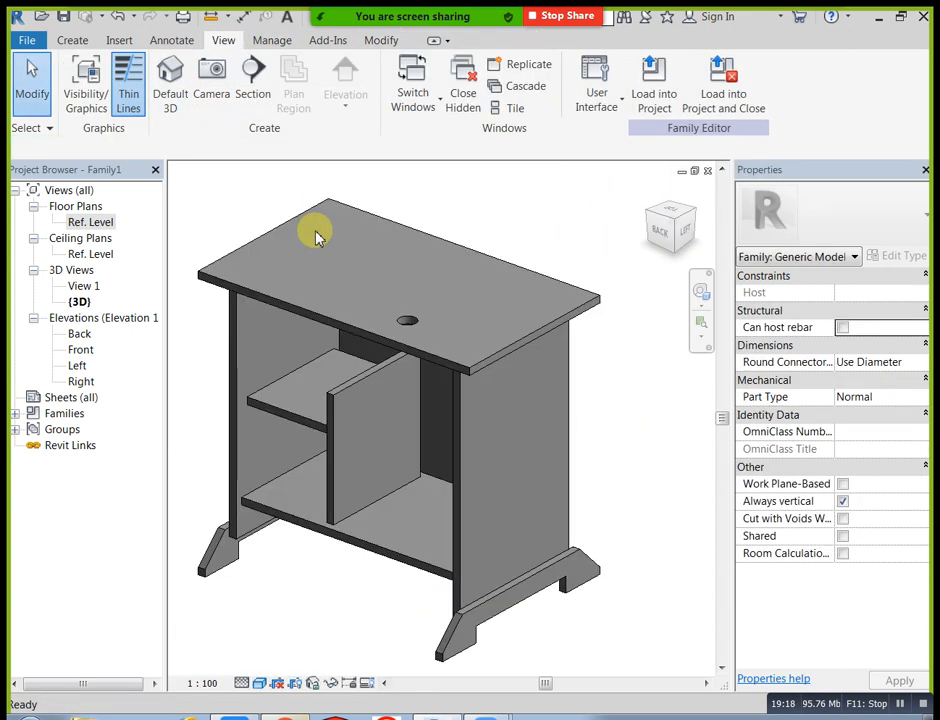
pyautogui.keyDown('shift'); pyautogui.moveTo(405, 385); pyautogui.dragTo(432, 281, button='middle'); pyautogui.keyUp('shift')
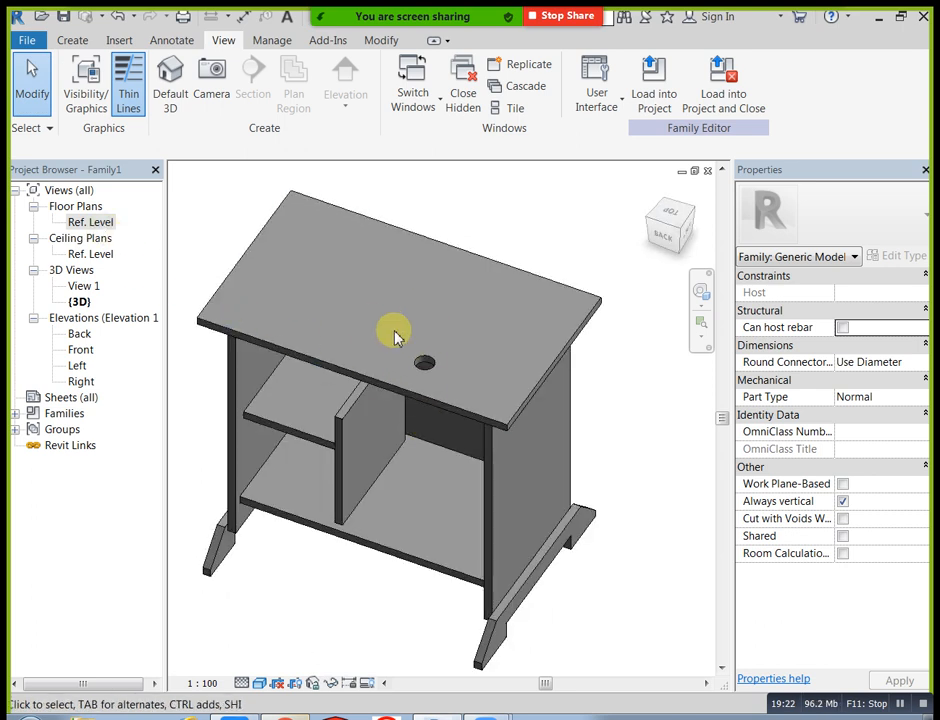
# - Reopen the table top's sketch in the Ref. Level plan and mirror the hole circle about the horizontal centre reference plane
pyautogui.click(405, 392)
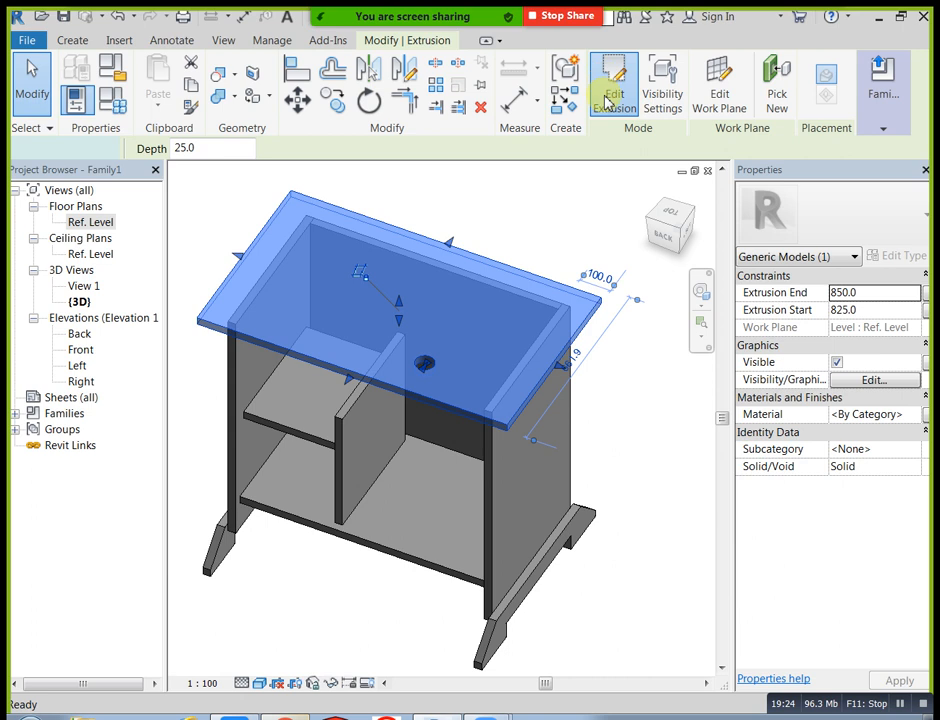
pyautogui.click(607, 90)
pyautogui.doubleClick(88, 222)
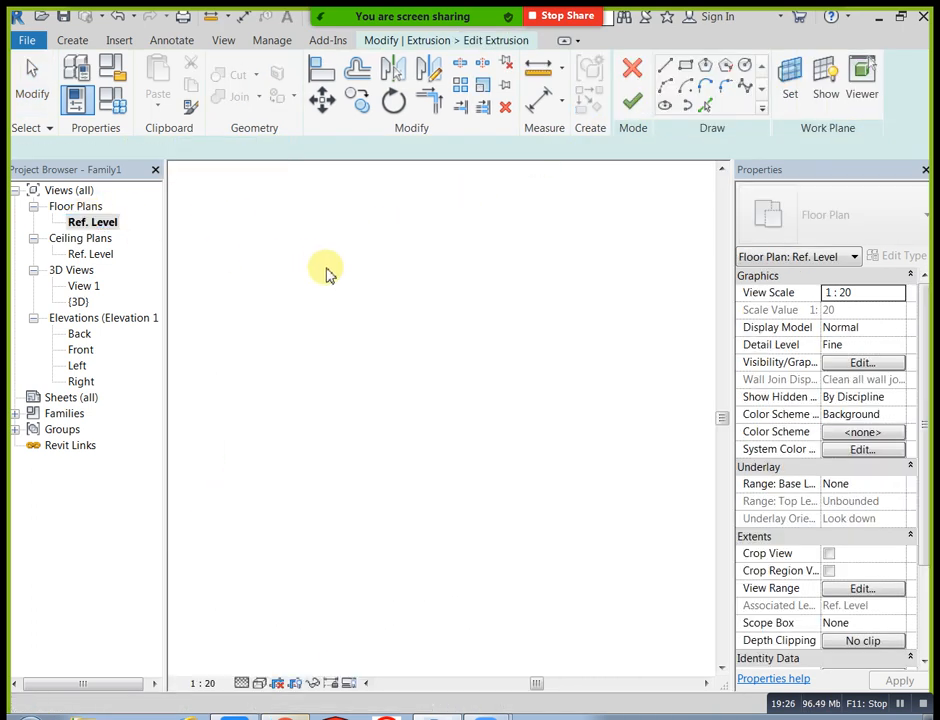
pyautogui.click(360, 350)
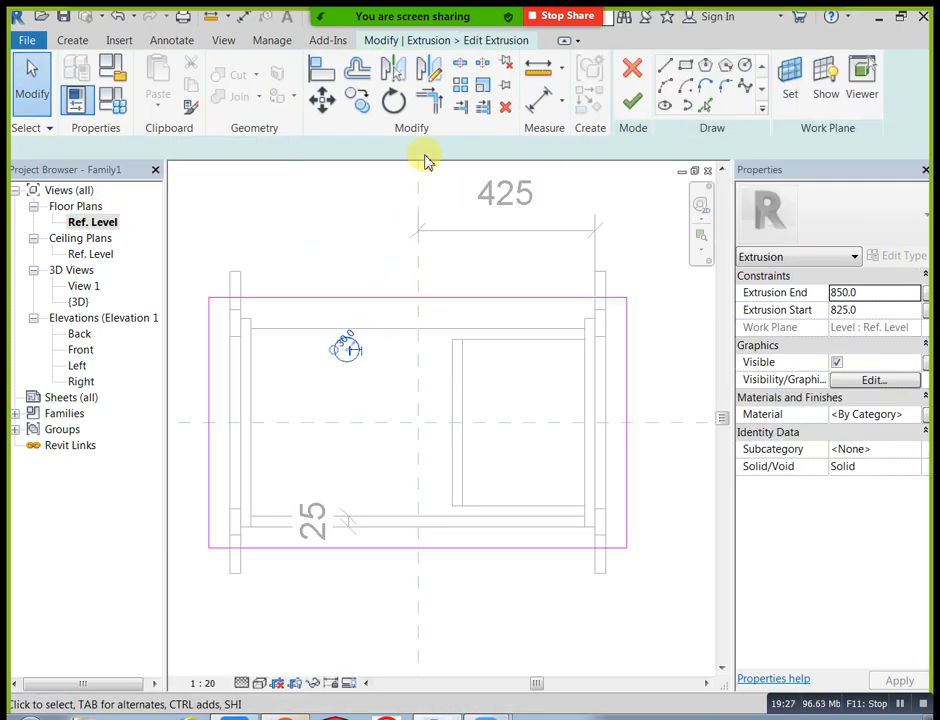
pyautogui.click(405, 70)
pyautogui.click(430, 423)
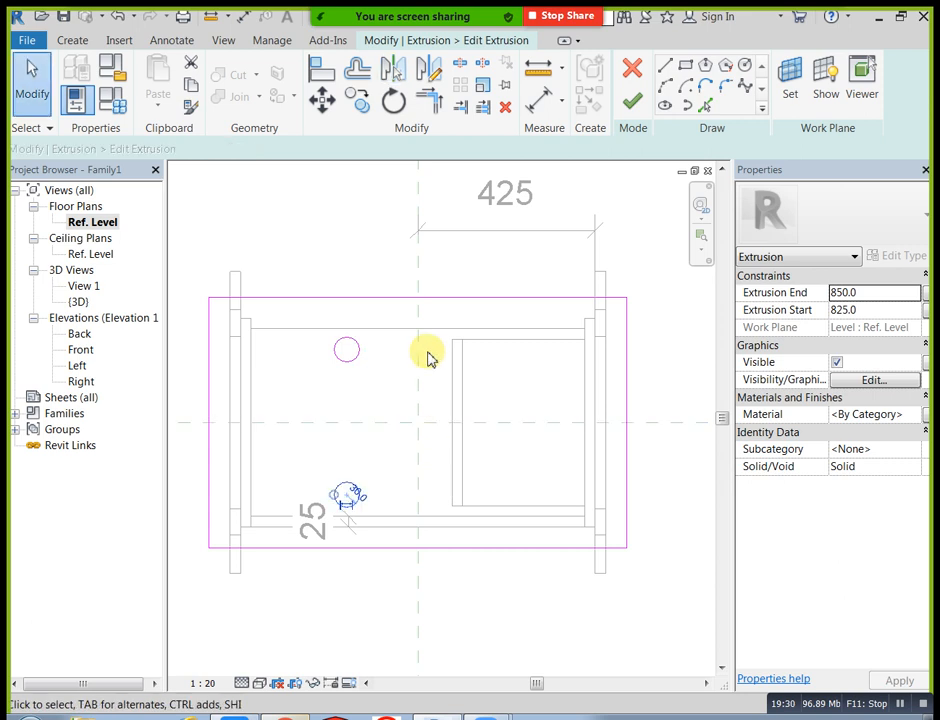
# - Delete the original circle near the upper plan edge and finish the table top's sketch
pyautogui.click(323, 287)
pyautogui.click(352, 339)
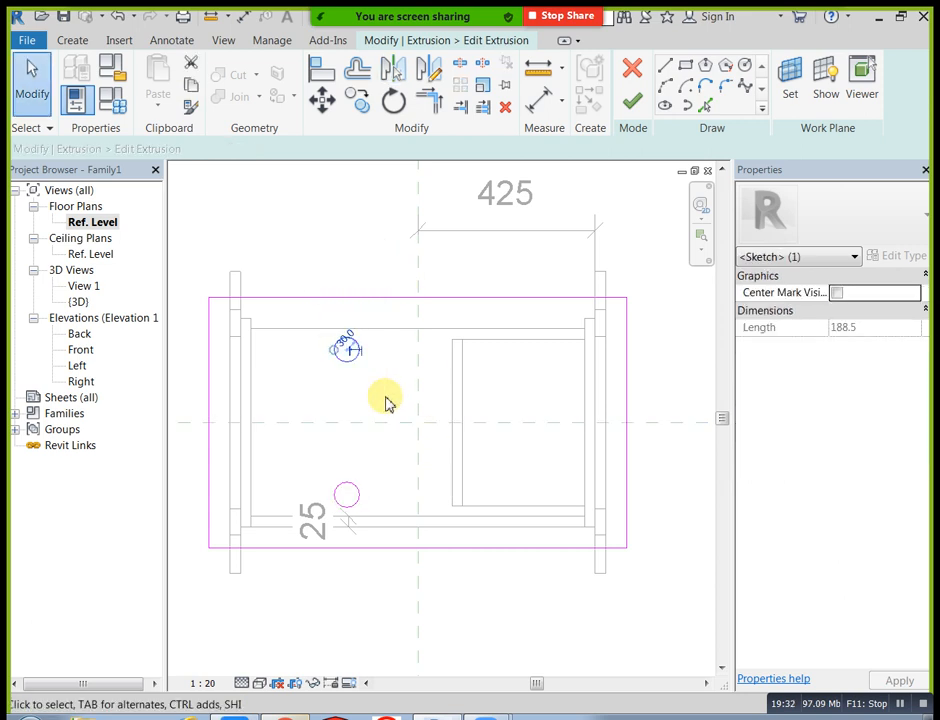
pyautogui.press('Delete')
pyautogui.click(630, 108)
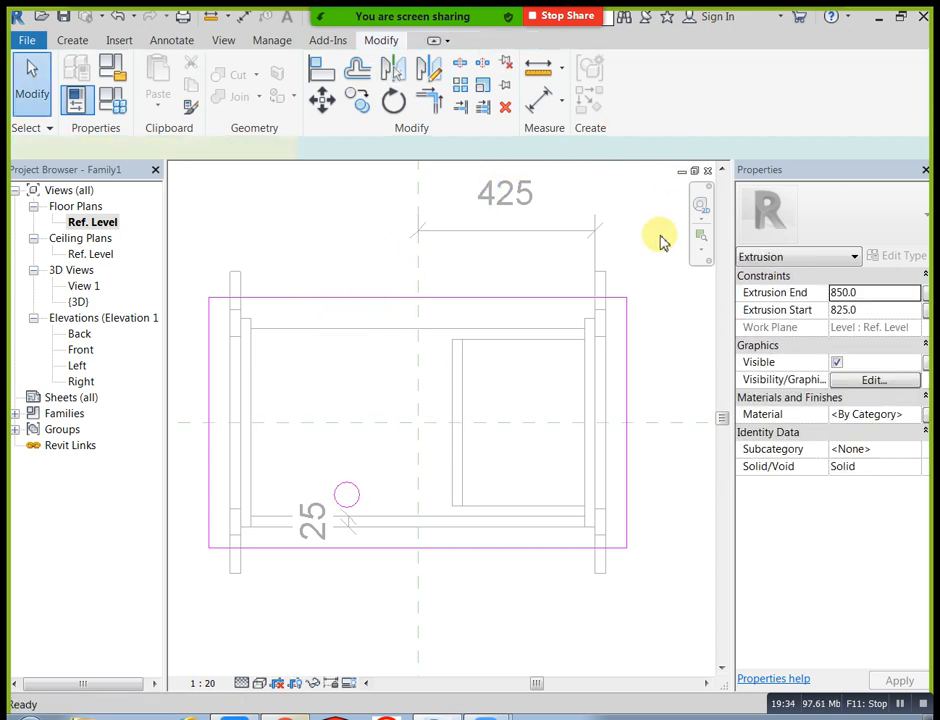
pyautogui.click(652, 252)
# - Examine the table top, its hole position and the open shelf side in the default 3D view
pyautogui.click(224, 40)
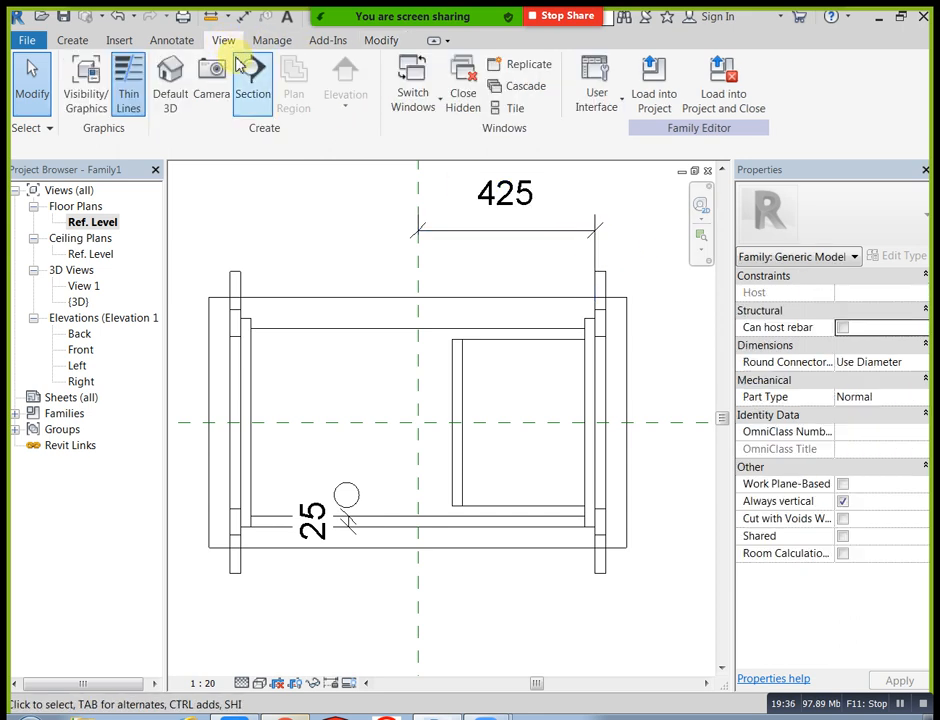
pyautogui.click(169, 88)
pyautogui.keyDown('shift'); pyautogui.moveTo(336, 483); pyautogui.dragTo(510, 372, button='middle'); pyautogui.keyUp('shift')
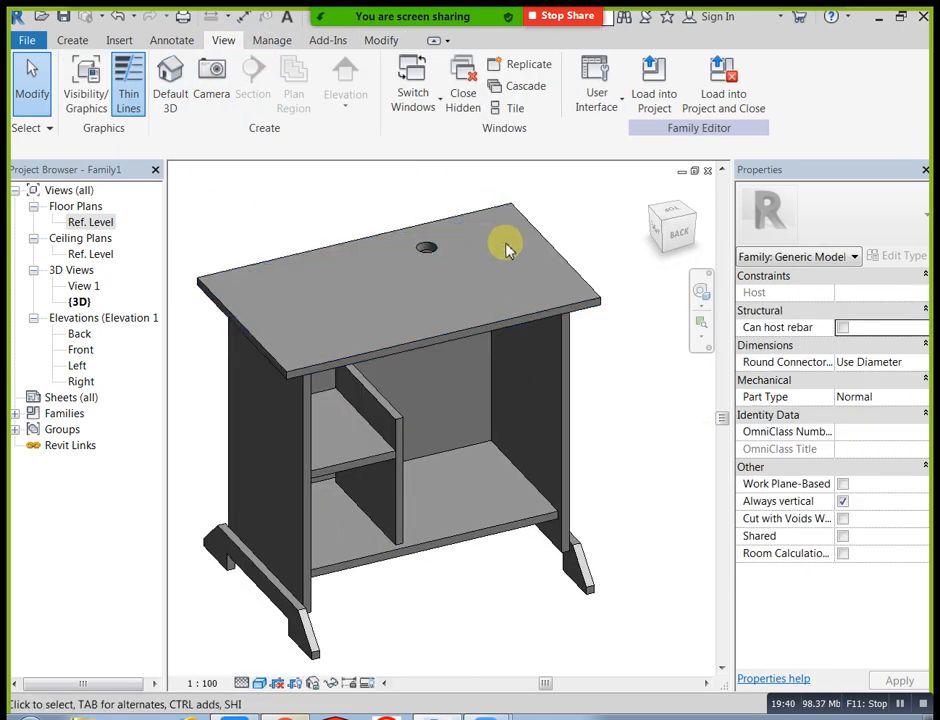
pyautogui.keyDown('shift'); pyautogui.moveTo(541, 452); pyautogui.dragTo(384, 459, button='middle'); pyautogui.keyUp('shift')
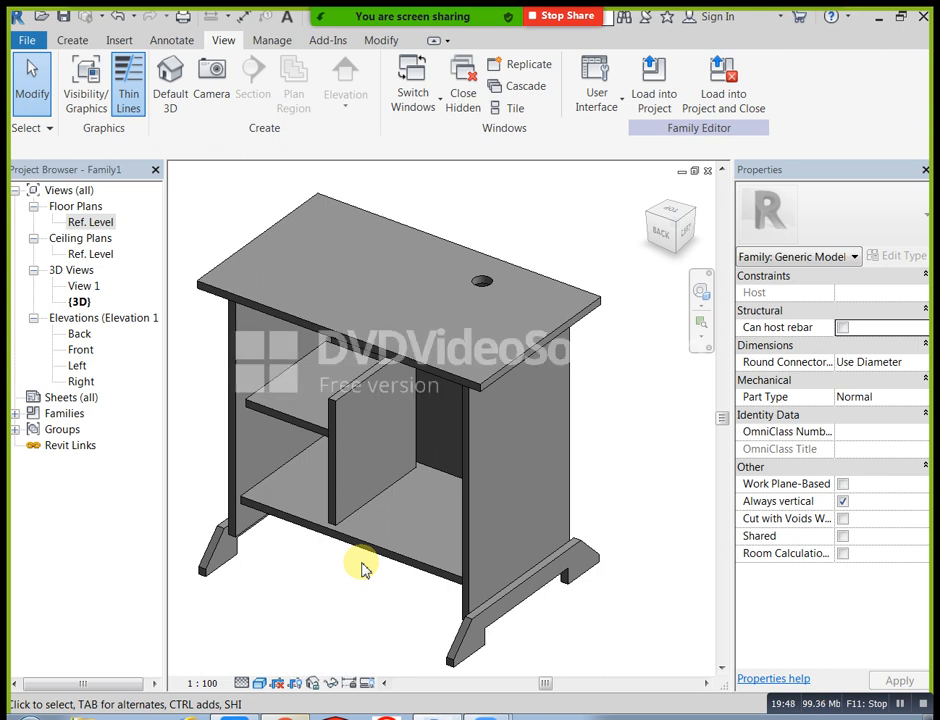
pyautogui.click(74, 40)
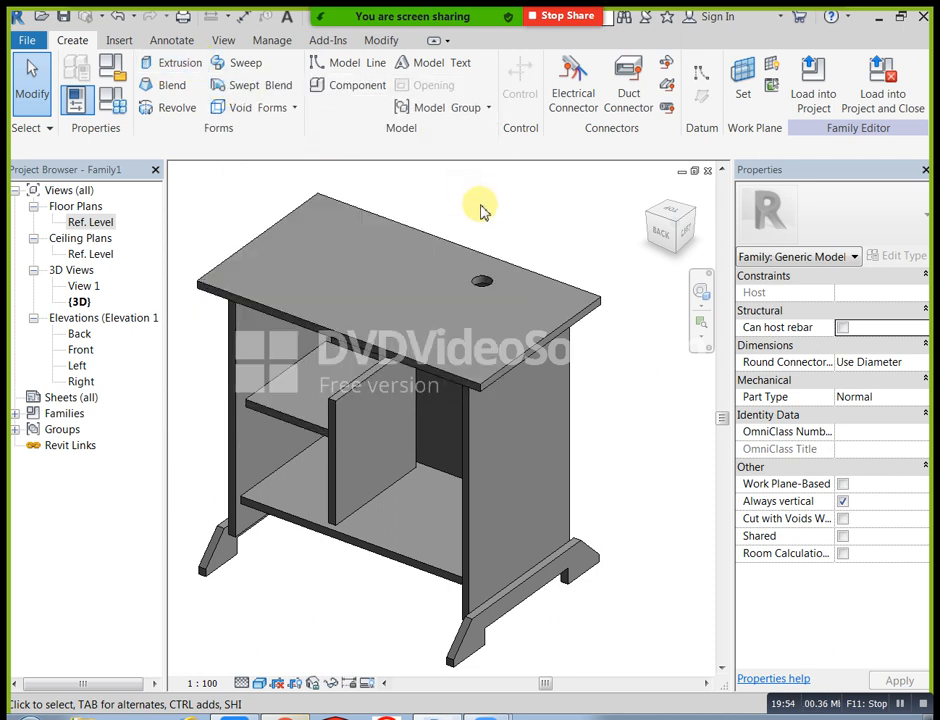
pyautogui.moveTo(478, 205); pyautogui.dragTo(506, 222, button='middle')
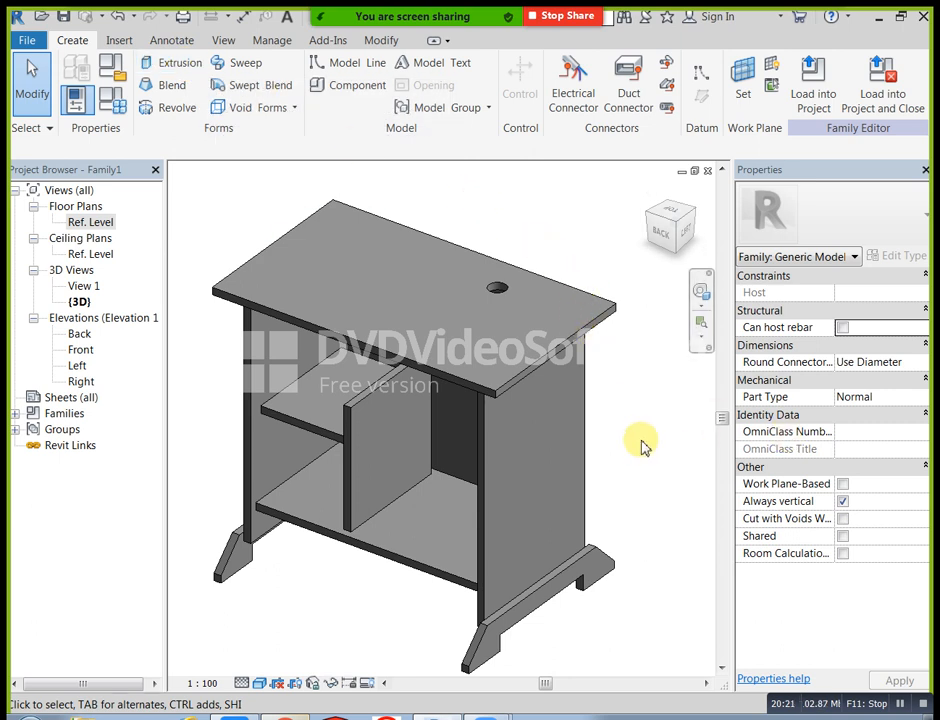
pyautogui.scroll(2, 466, 373)
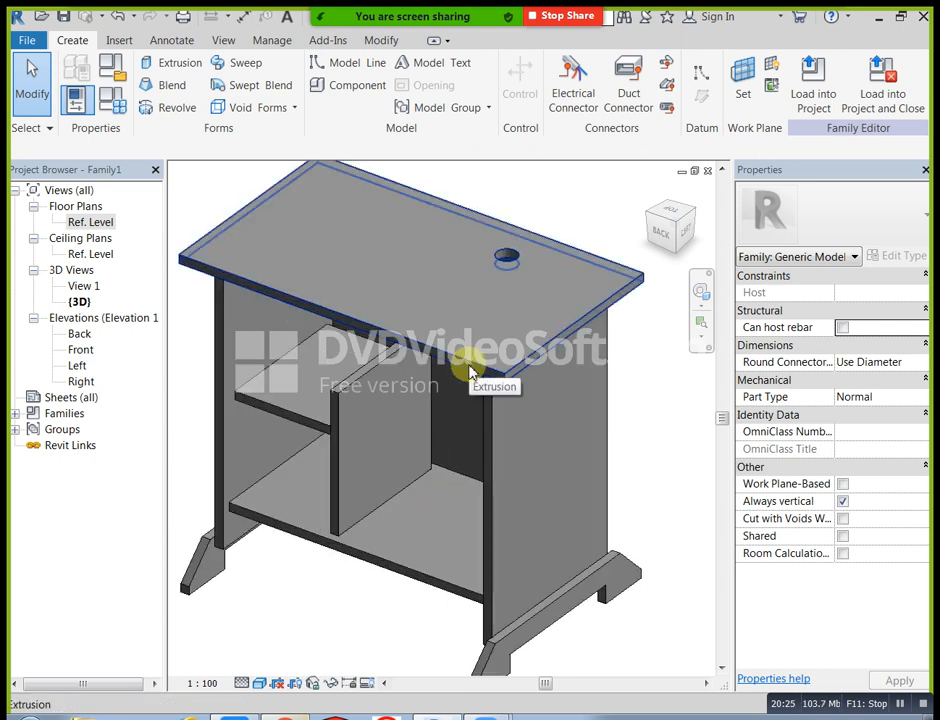
pyautogui.click(463, 360)
pyautogui.scroll(-1, 490, 538)
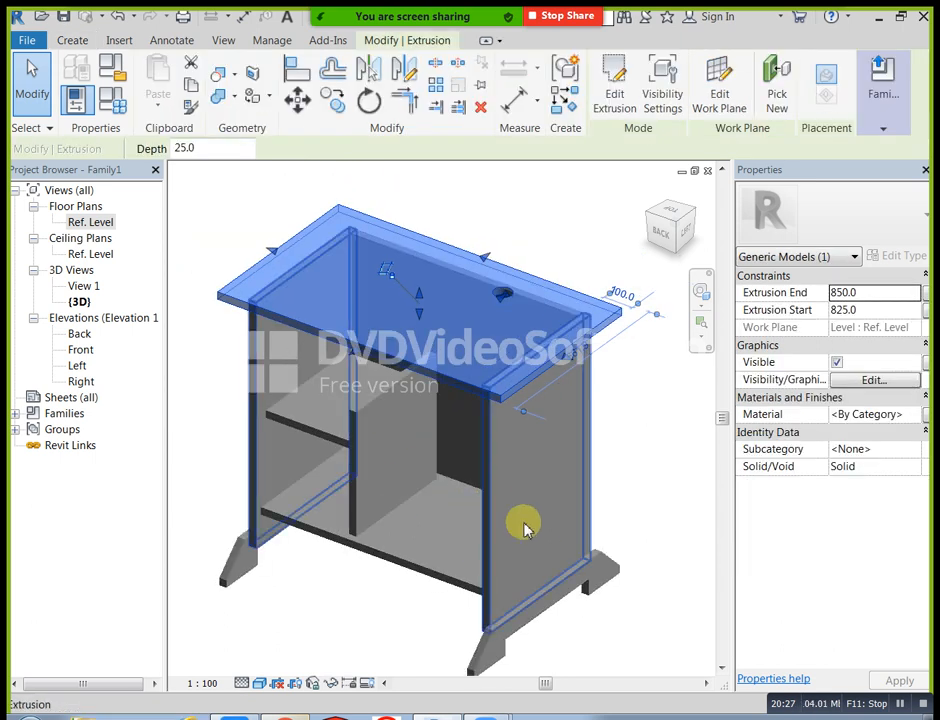
pyautogui.click(652, 453)
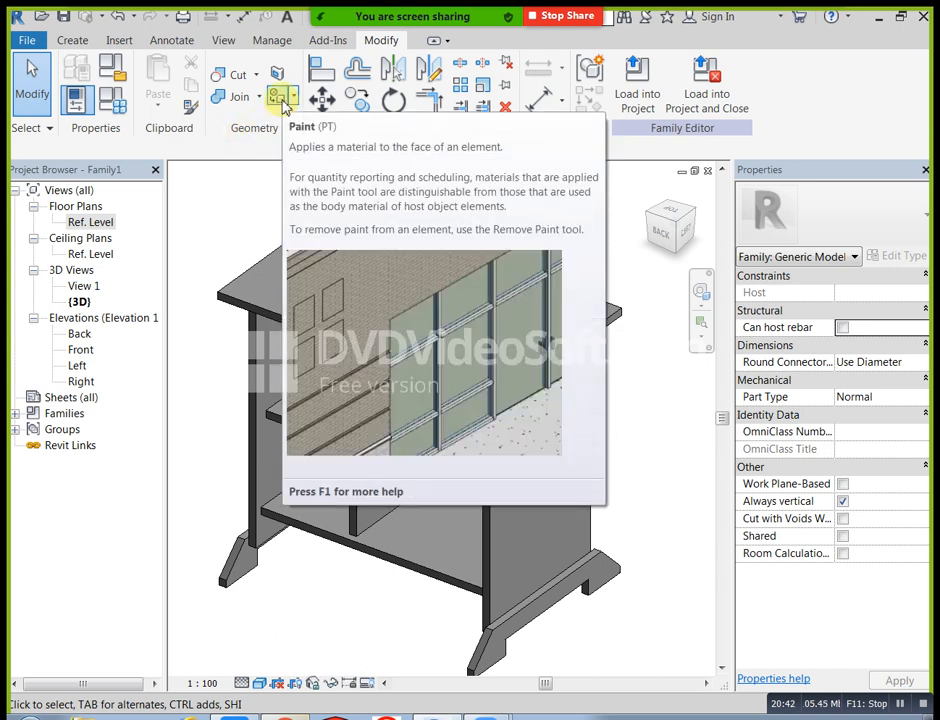
# - Try painting the table top with the Glass material, view it in 3D and undo the paint
pyautogui.click(281, 101)
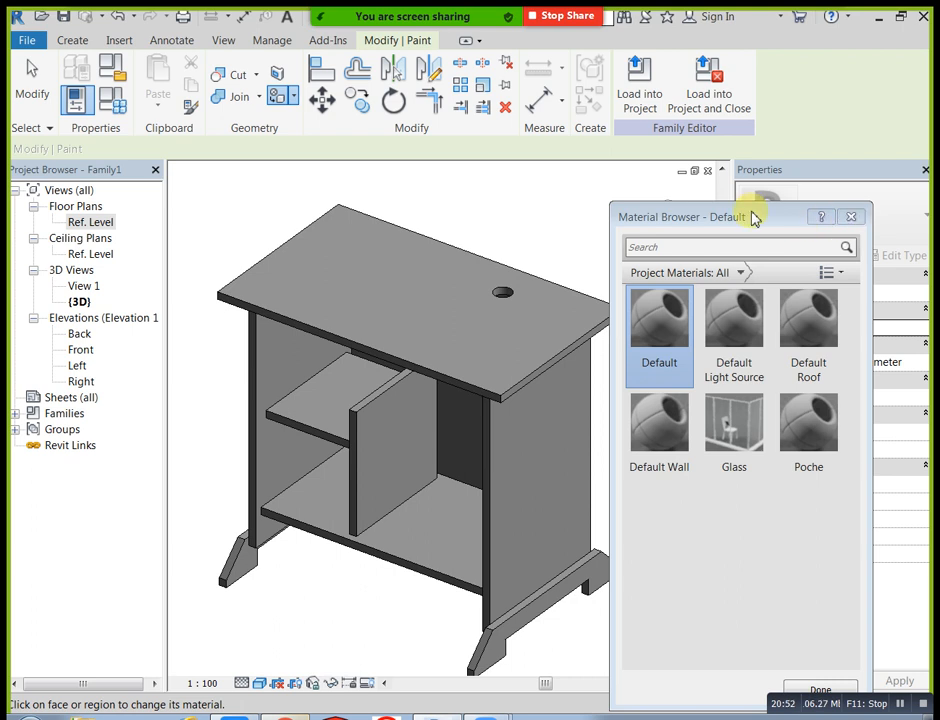
pyautogui.moveTo(738, 220); pyautogui.dragTo(728, 190)
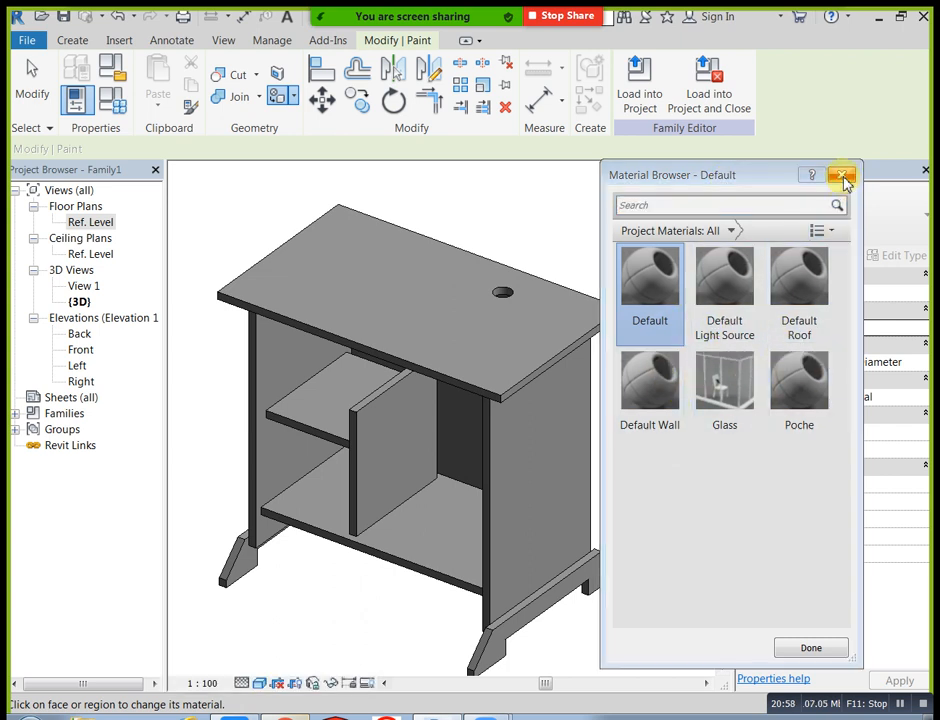
pyautogui.click(743, 404)
pyautogui.click(529, 369)
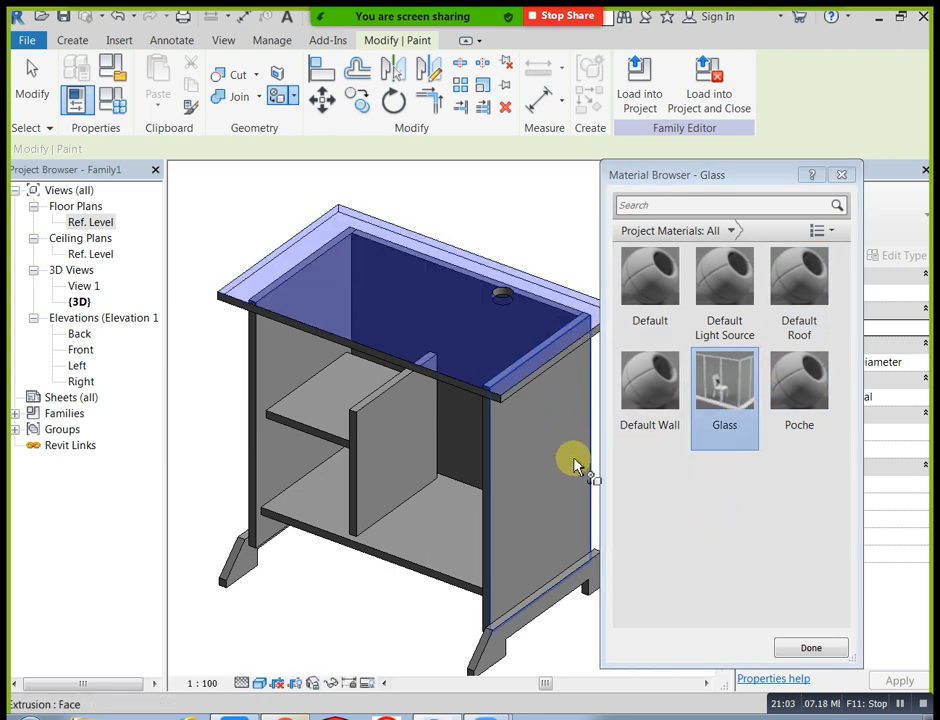
pyautogui.click(788, 644)
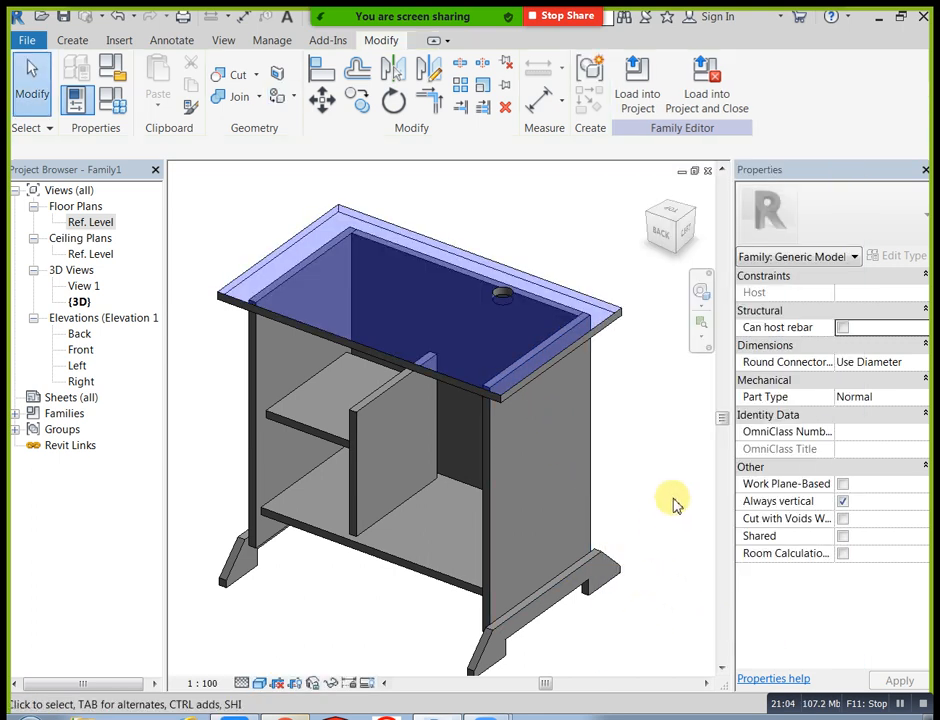
pyautogui.keyDown('shift'); pyautogui.moveTo(290, 445); pyautogui.dragTo(319, 329, button='middle'); pyautogui.keyUp('shift')
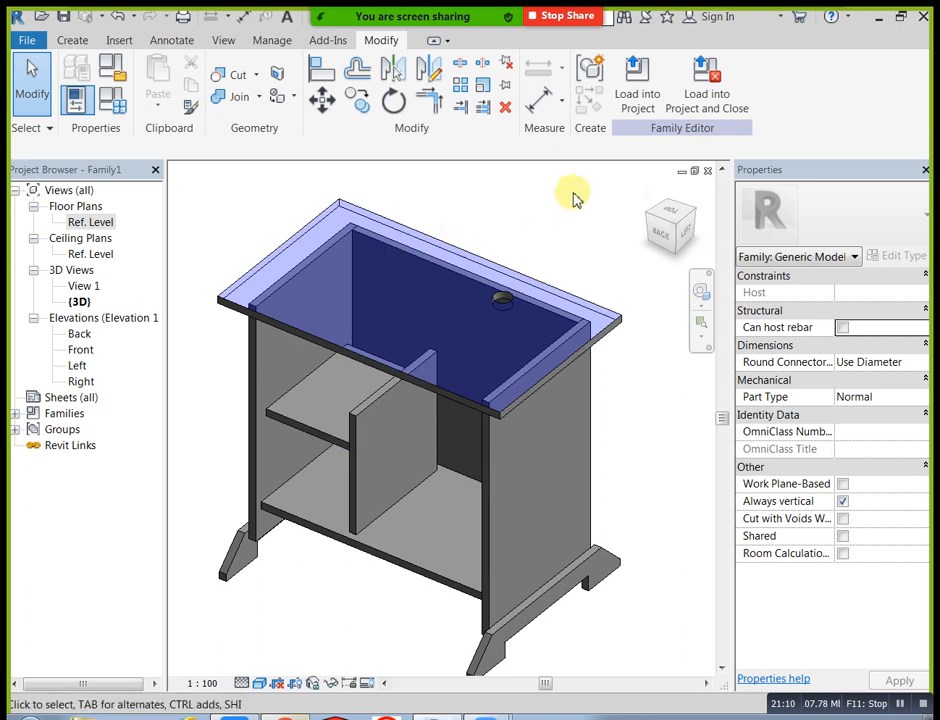
pyautogui.click(556, 248)
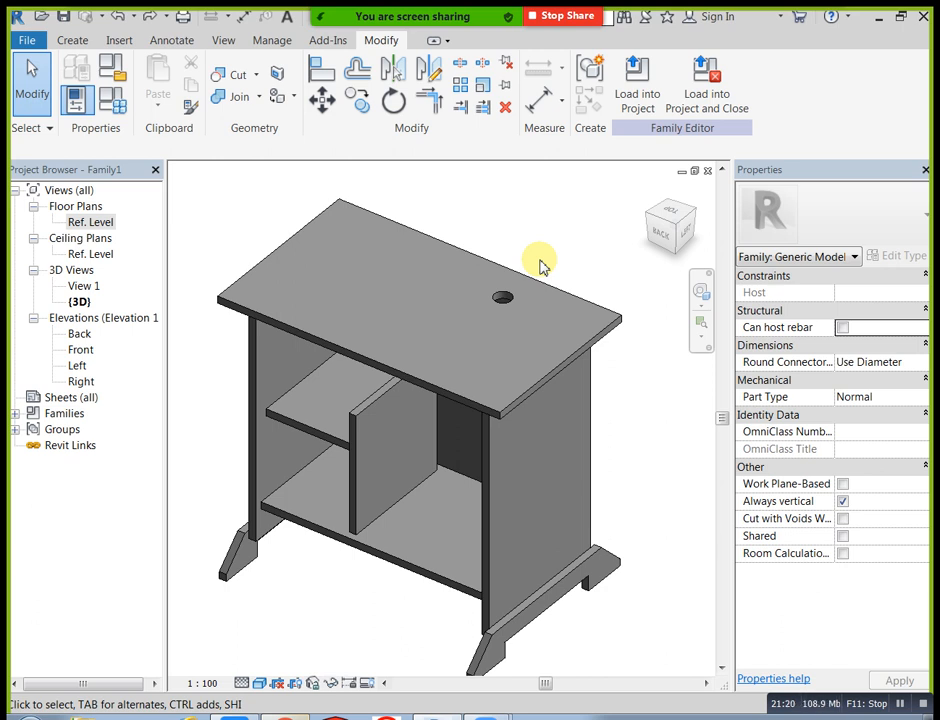
# - Examine the project and library materials available for the table top extrusion, then close the Material Browser without assigning one
pyautogui.click(562, 369)
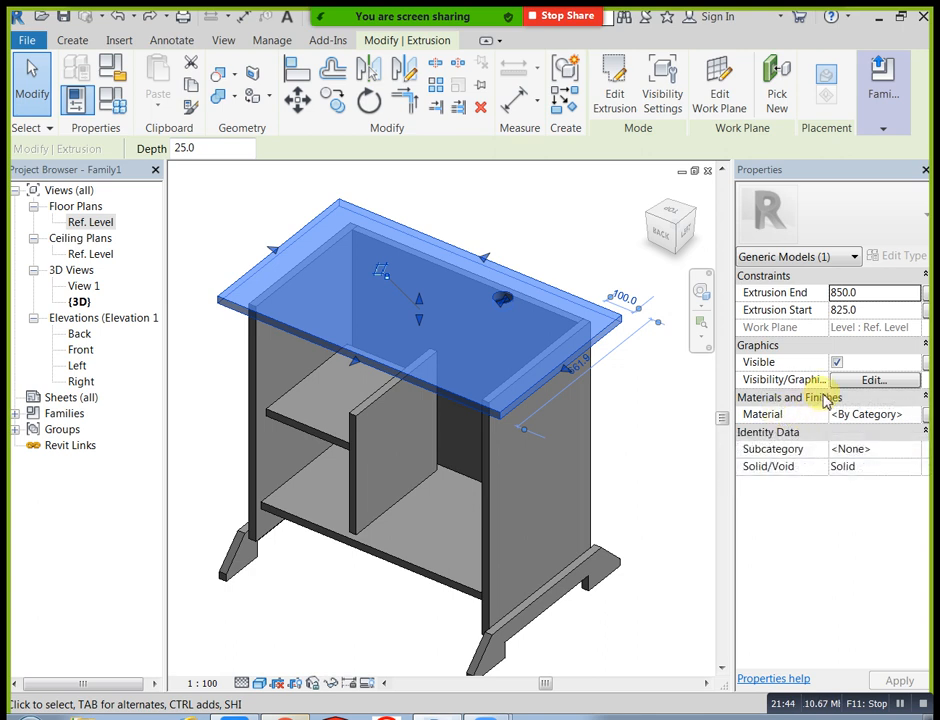
pyautogui.click(913, 420)
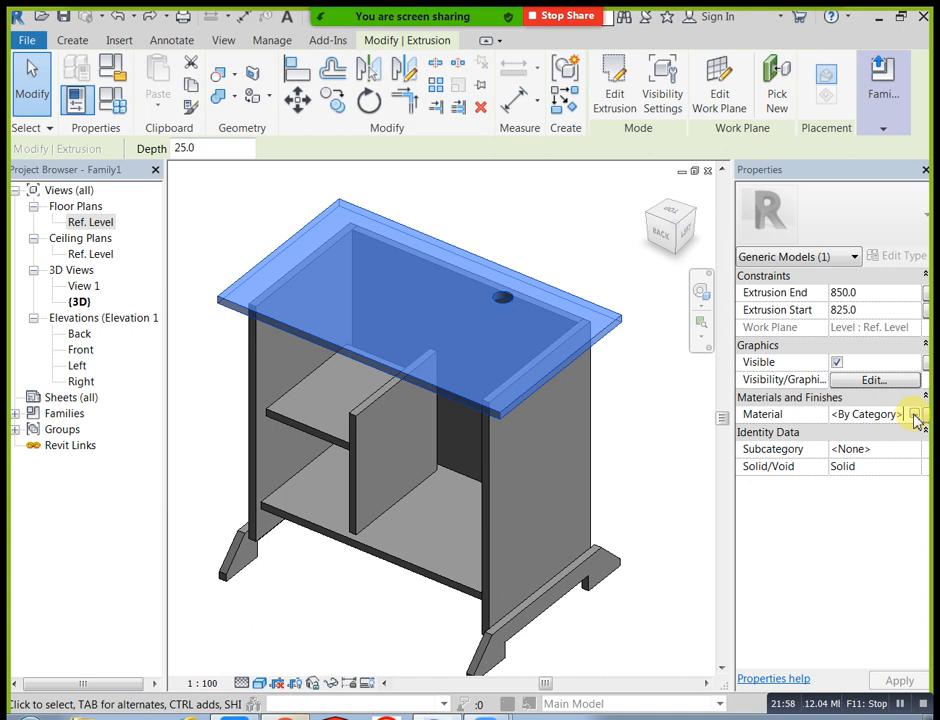
pyautogui.click(916, 416)
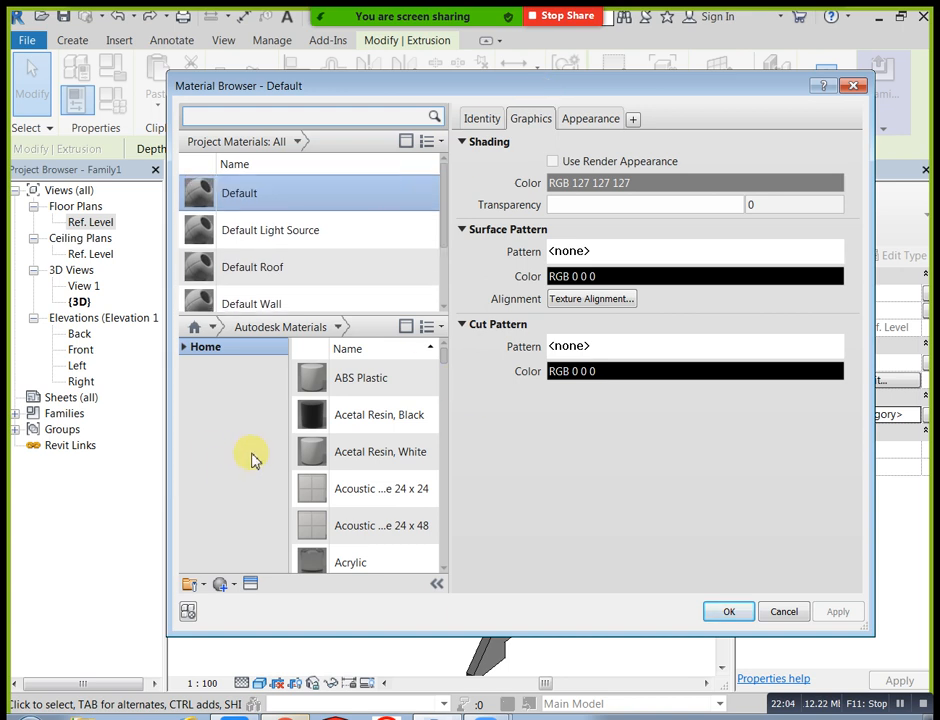
pyautogui.click(227, 586)
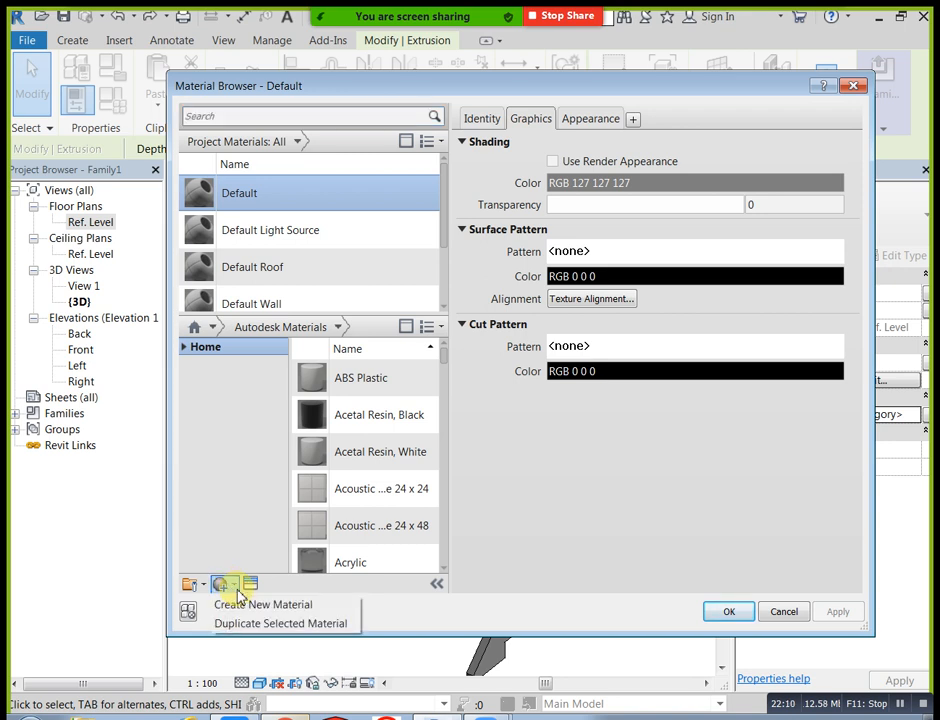
pyautogui.click(382, 607)
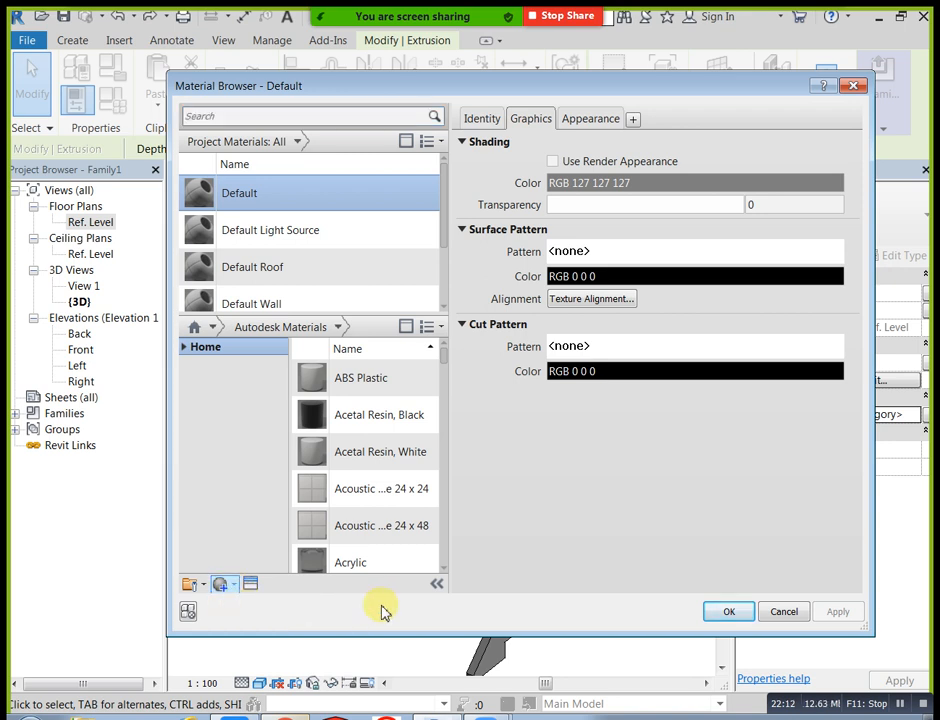
pyautogui.scroll(-2, 446, 260)
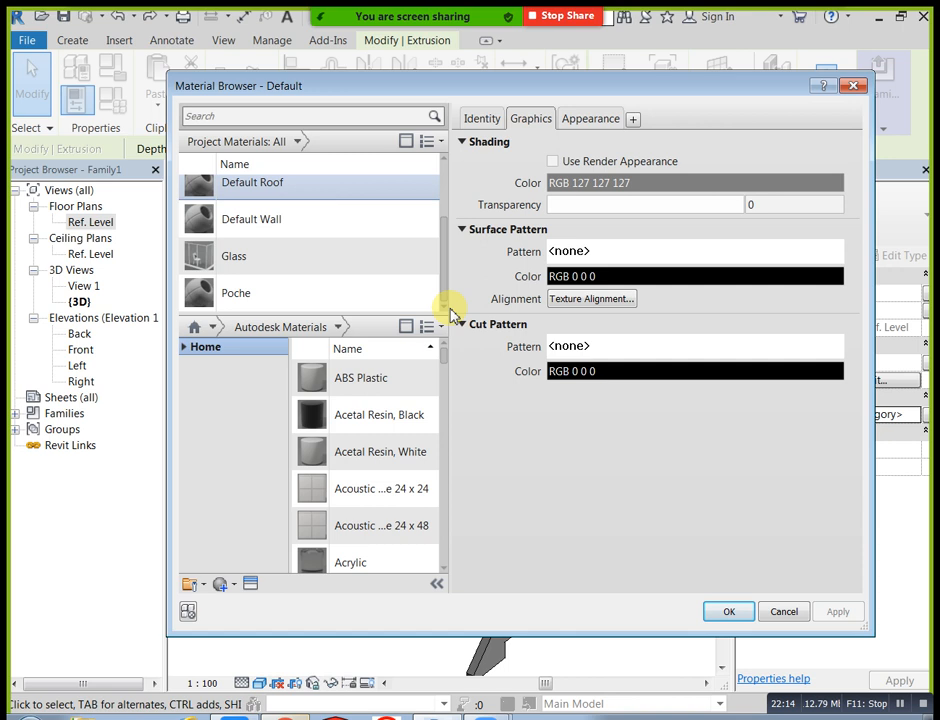
pyautogui.scroll(2, 451, 262)
pyautogui.scroll(1, 451, 245)
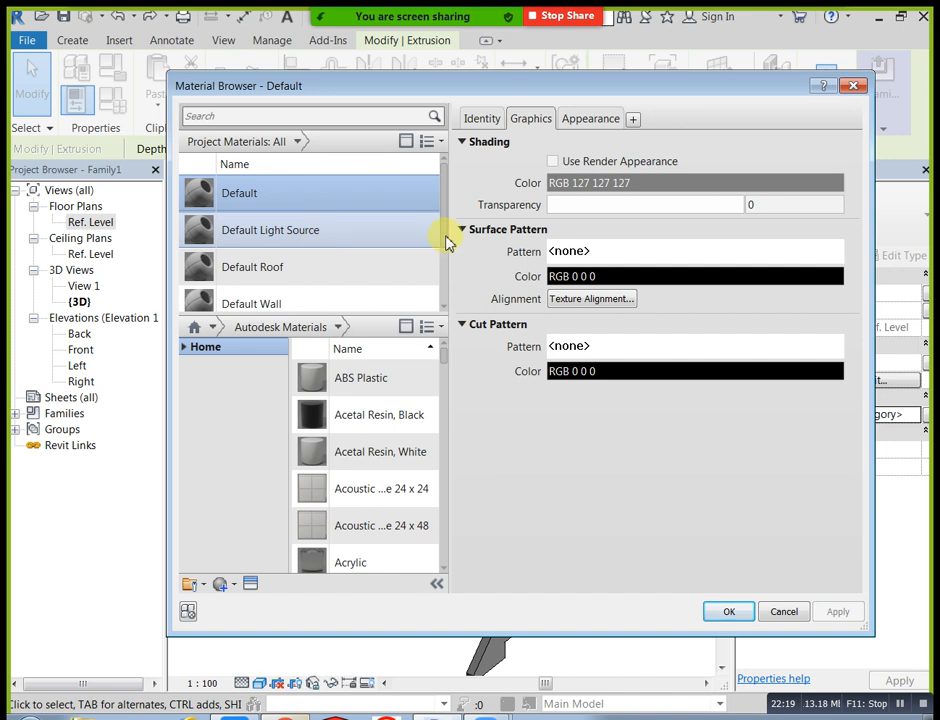
pyautogui.scroll(-2, 447, 252)
pyautogui.scroll(-1, 454, 290)
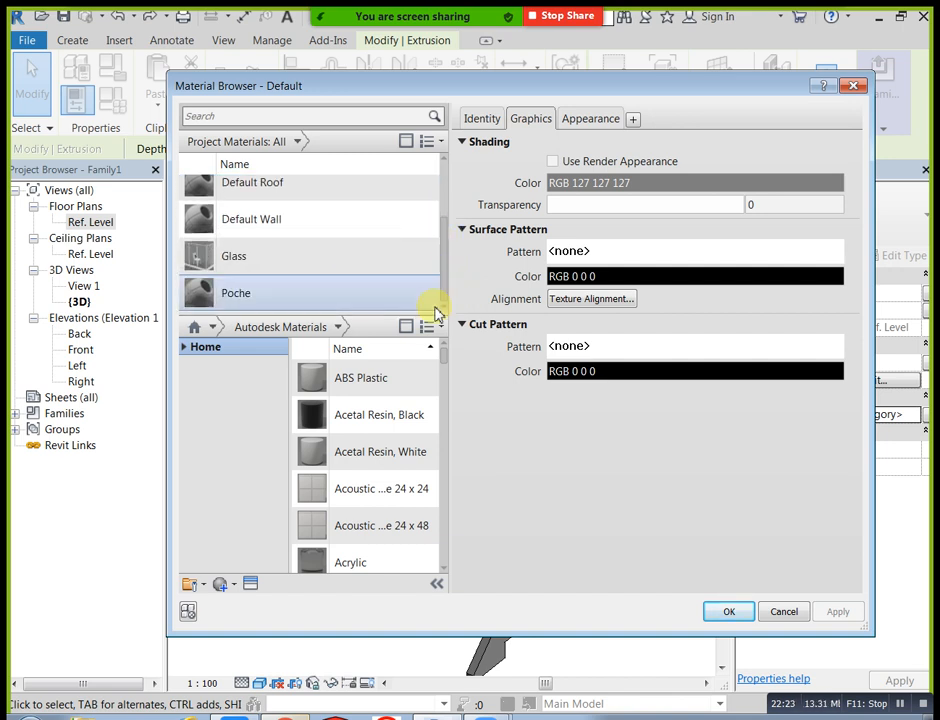
pyautogui.moveTo(447, 265); pyautogui.dragTo(447, 210)
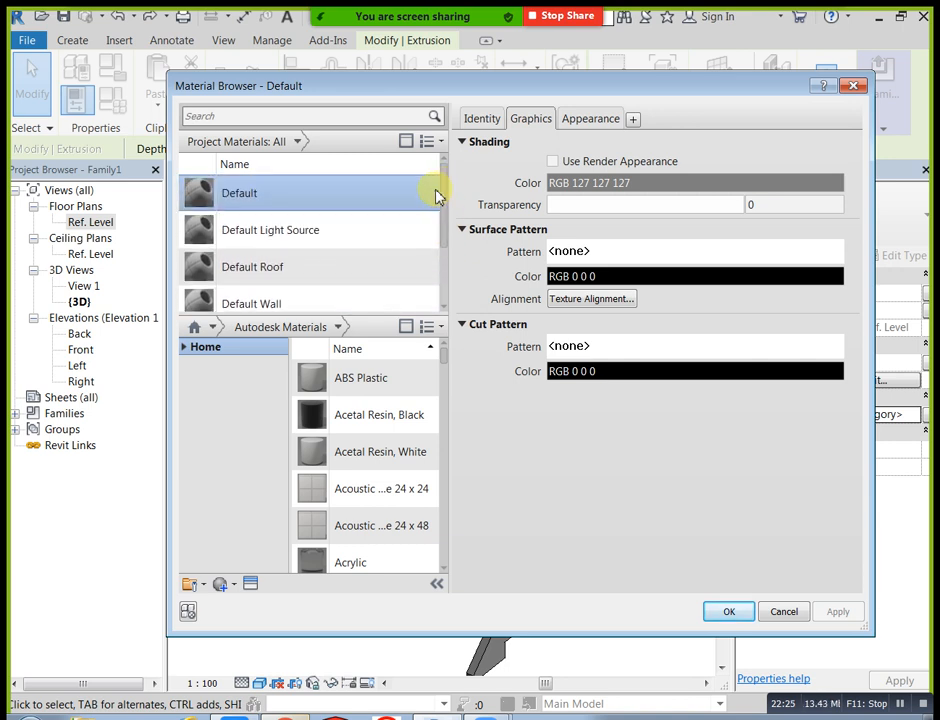
pyautogui.scroll(-1, 312, 295)
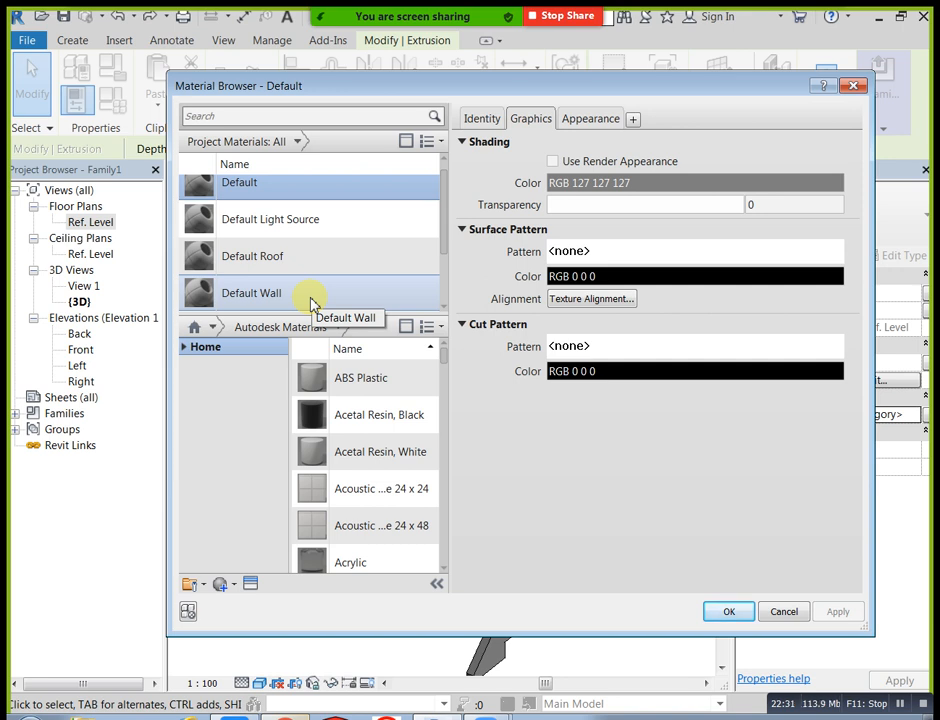
pyautogui.scroll(-1, 325, 361)
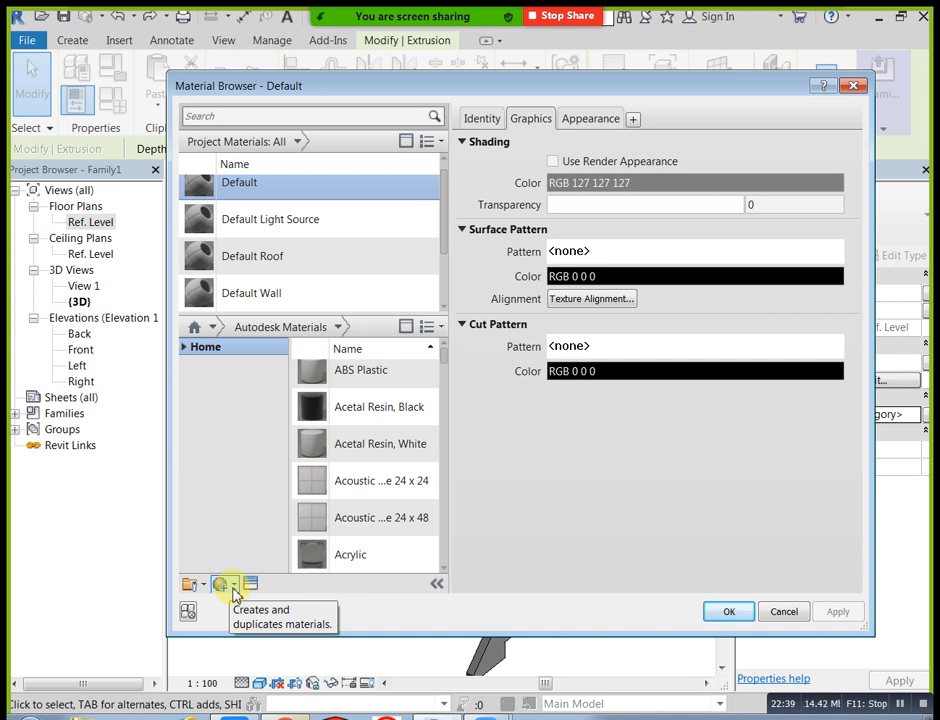
pyautogui.click(853, 89)
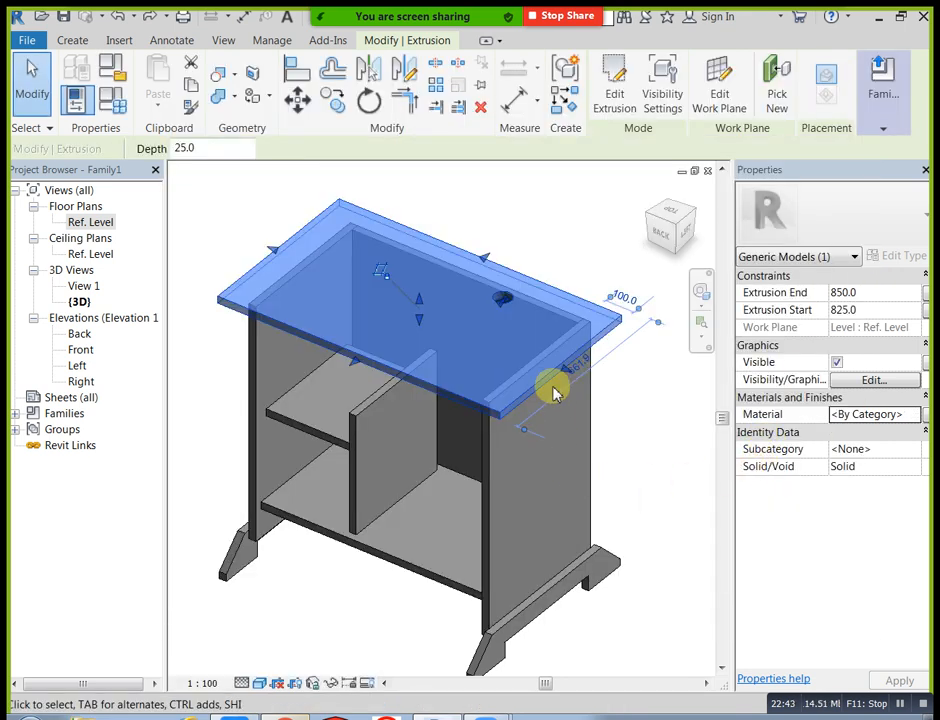
# - Create a new material from the table top's material property and rename it wood
pyautogui.click(913, 417)
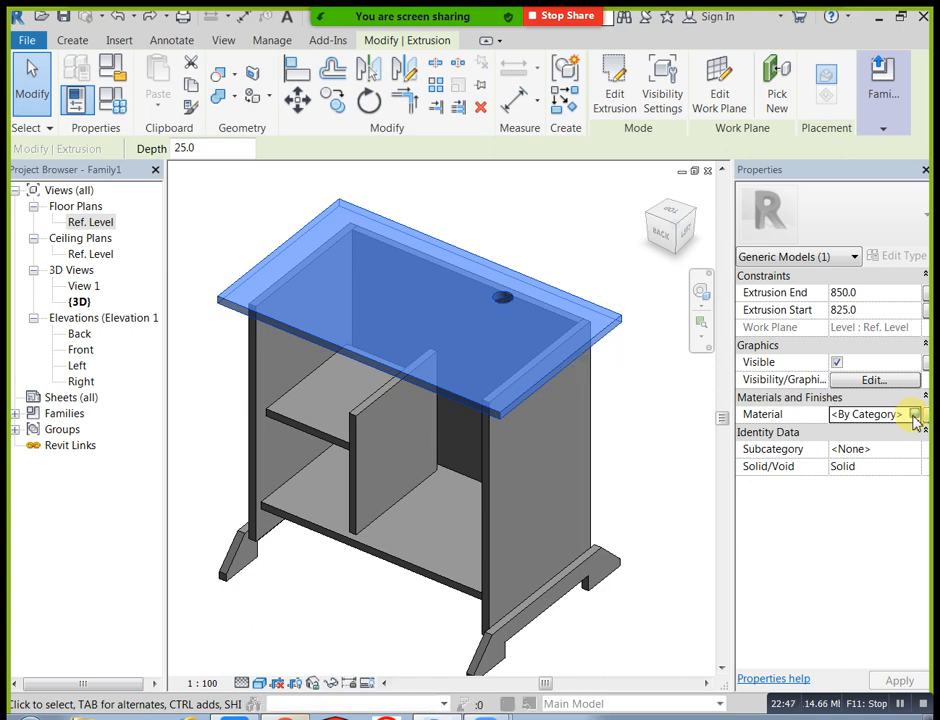
pyautogui.scroll(-1, 285, 400)
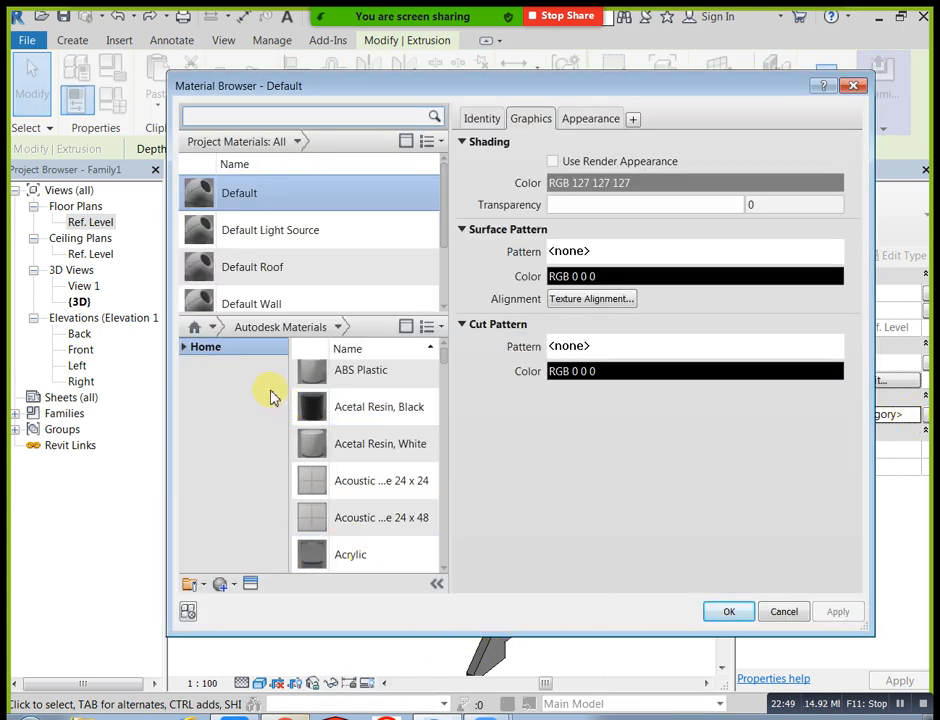
pyautogui.scroll(-1, 256, 210)
pyautogui.click(232, 587)
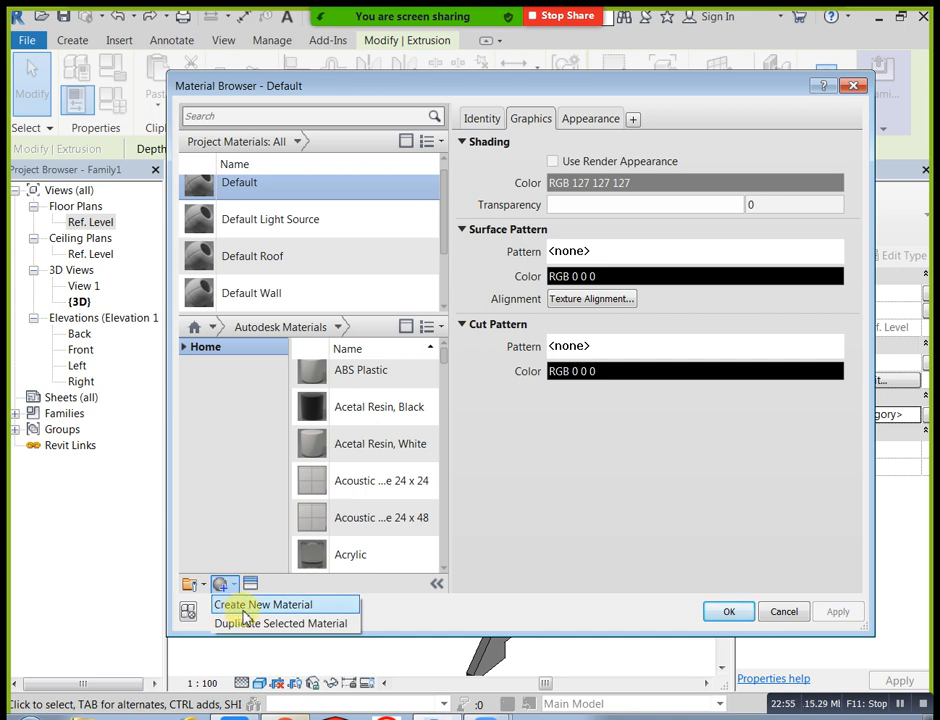
pyautogui.click(247, 610)
pyautogui.scroll(1, 298, 357)
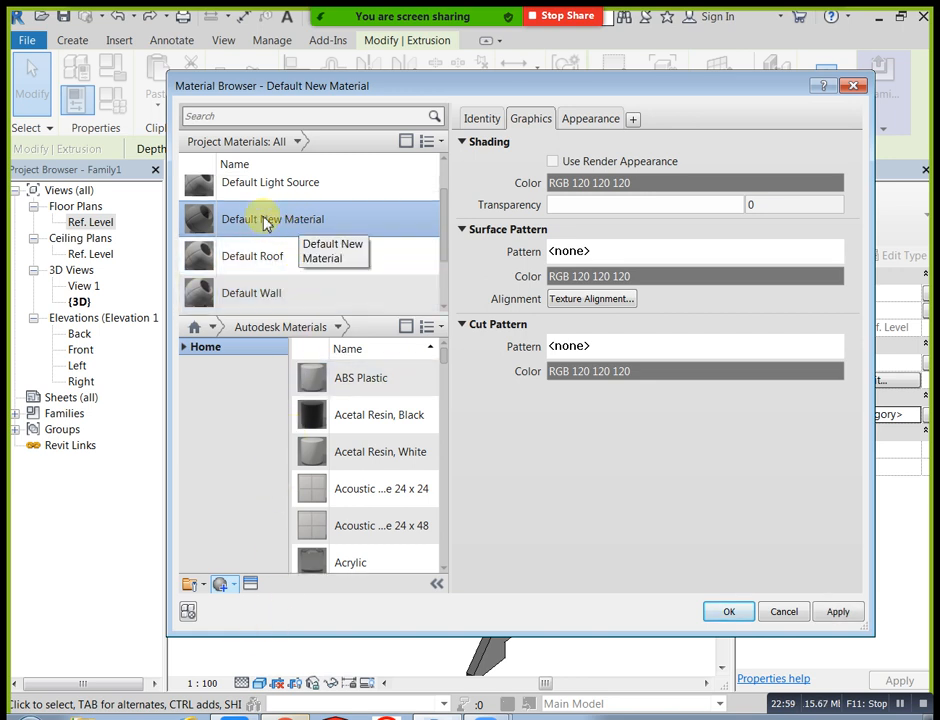
pyautogui.rightClick(264, 219)
pyautogui.click(305, 264)
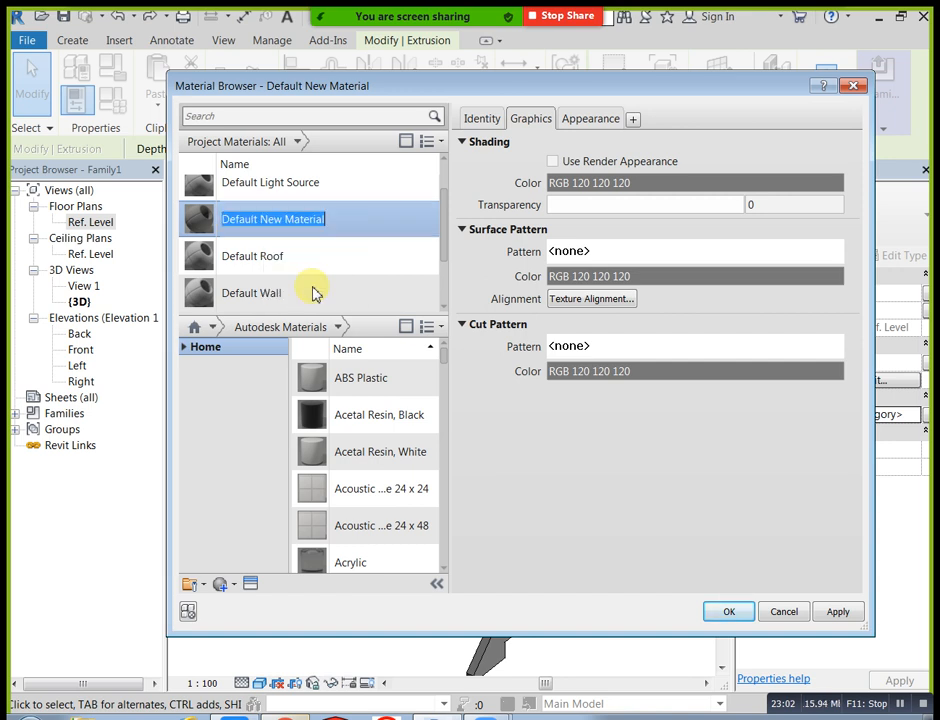
pyautogui.press('BackSpace')
pyautogui.write('wood')
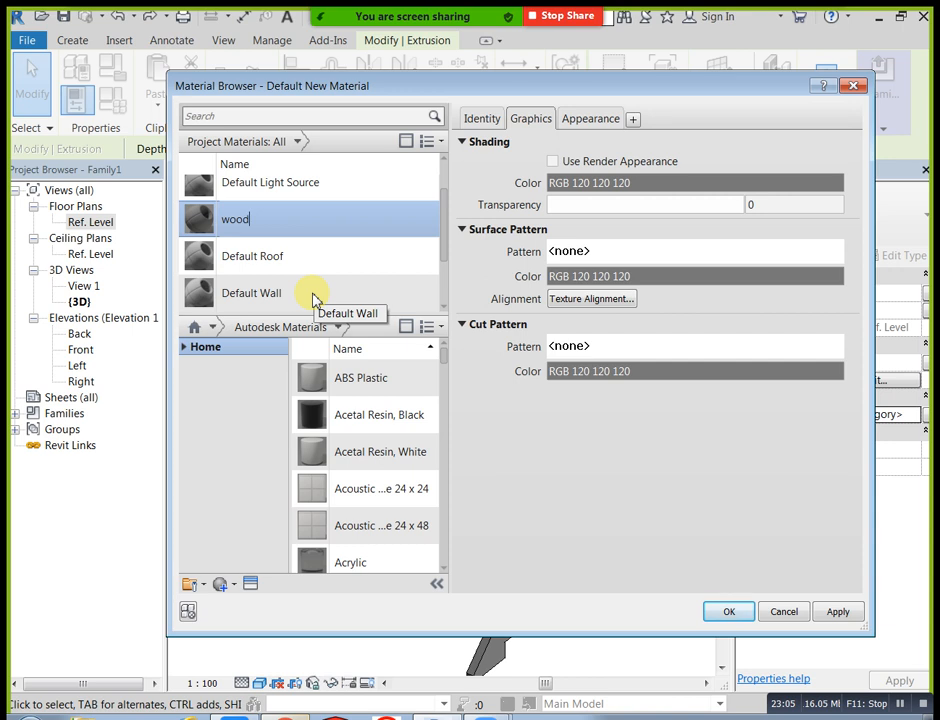
pyautogui.press('Return')
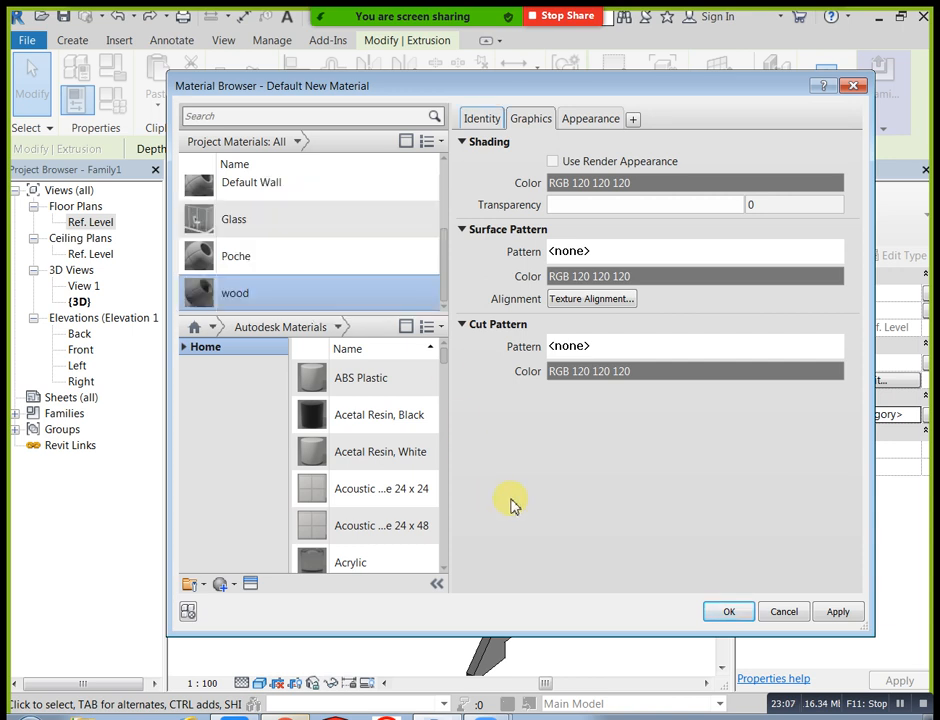
# - Set the wood material's shading to use its render appearance
pyautogui.click(588, 118)
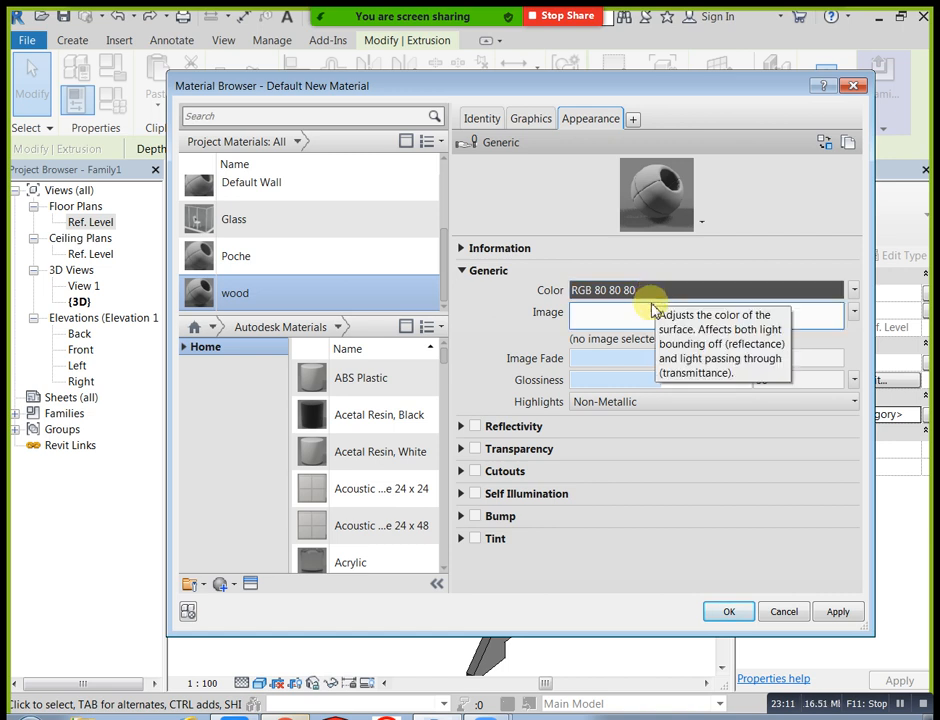
pyautogui.click(531, 120)
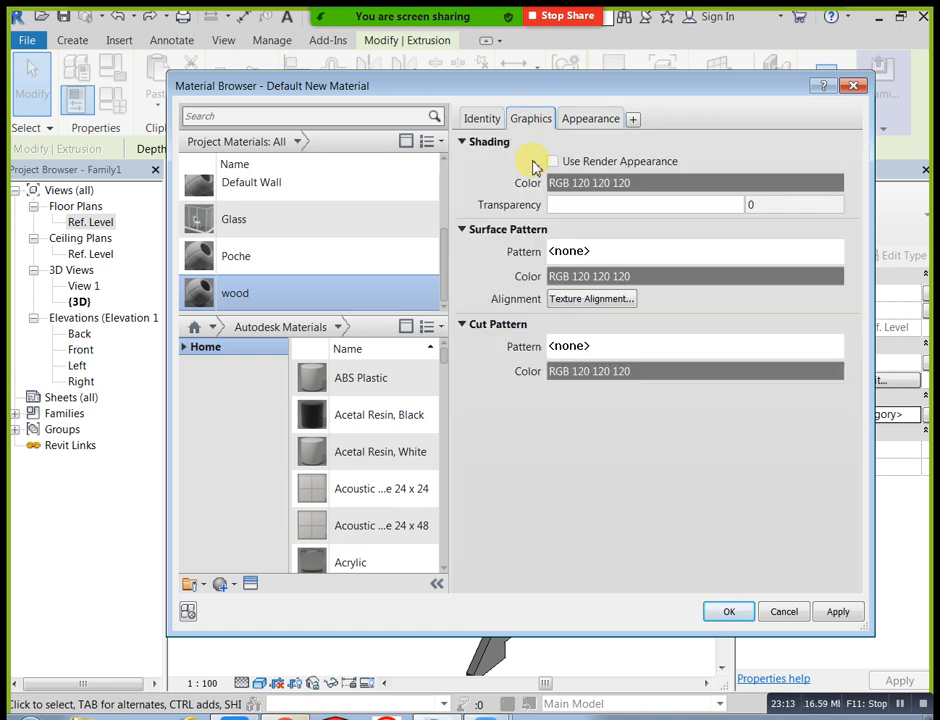
pyautogui.click(553, 162)
# - Show the wood material's appearance settings and look through its preview options for scene, environment and rendering
pyautogui.click(598, 124)
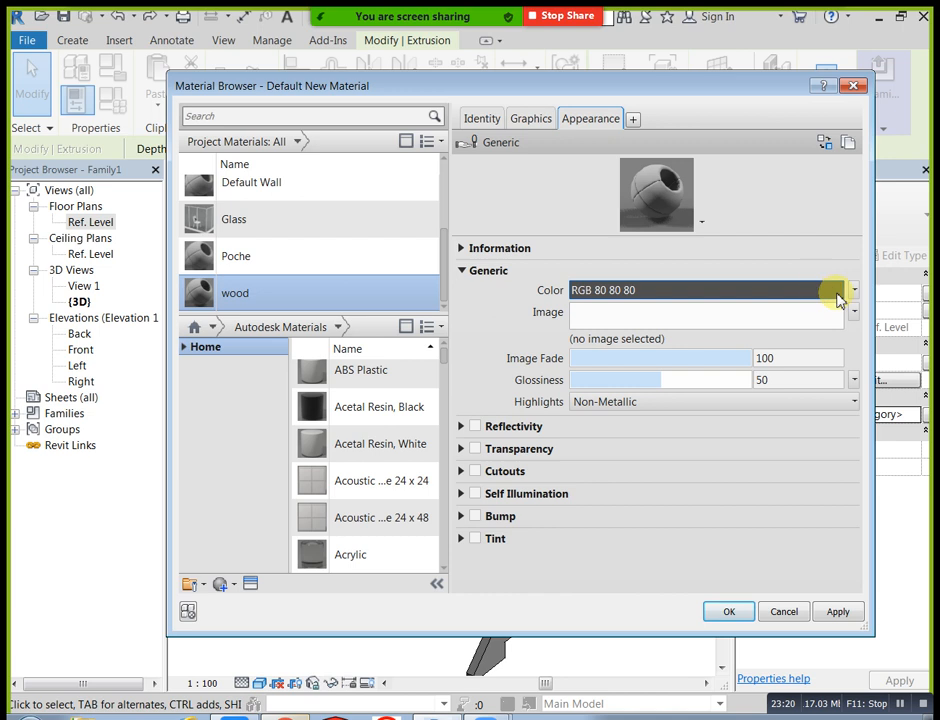
pyautogui.click(701, 222)
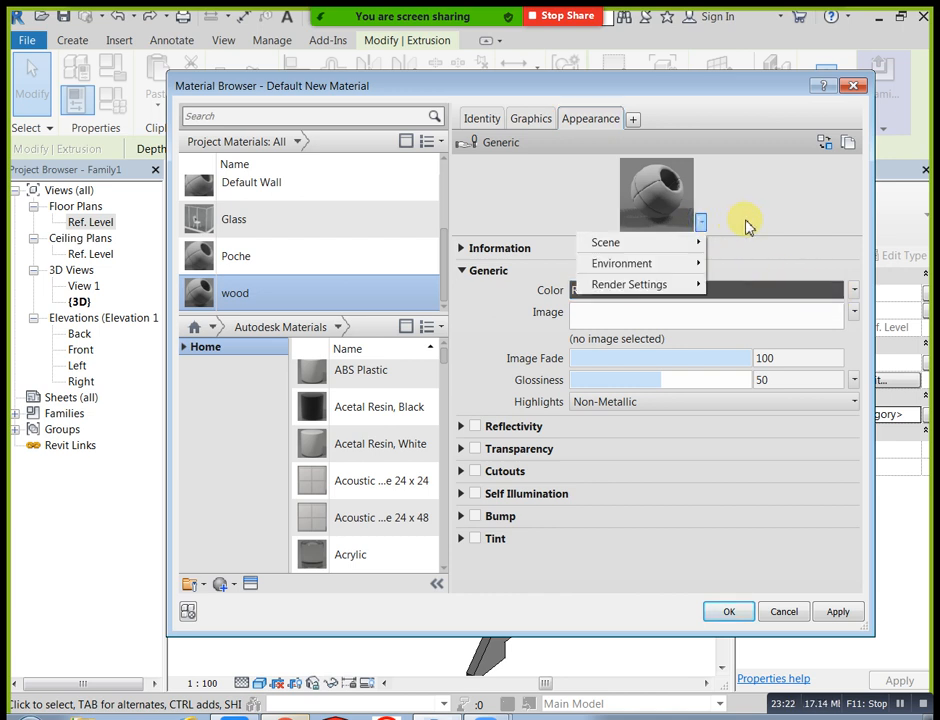
pyautogui.moveTo(704, 243)
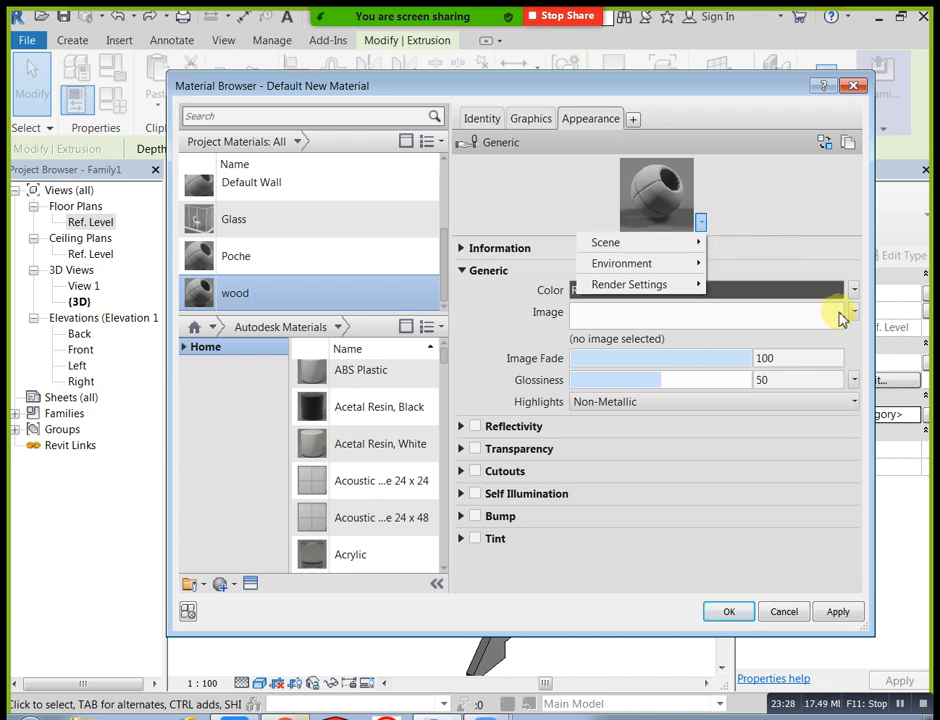
# - Assign the procedural Wood texture as the wood material's generic image and set the texture's Color 1 to RGB 128 0 0
pyautogui.click(856, 306)
pyautogui.click(855, 313)
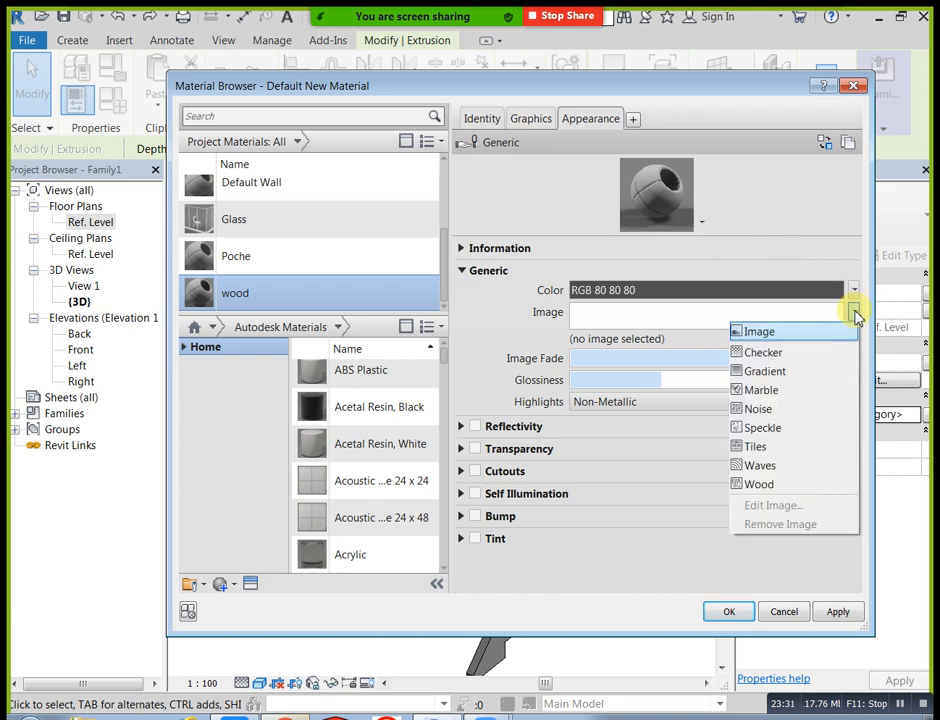
pyautogui.click(762, 486)
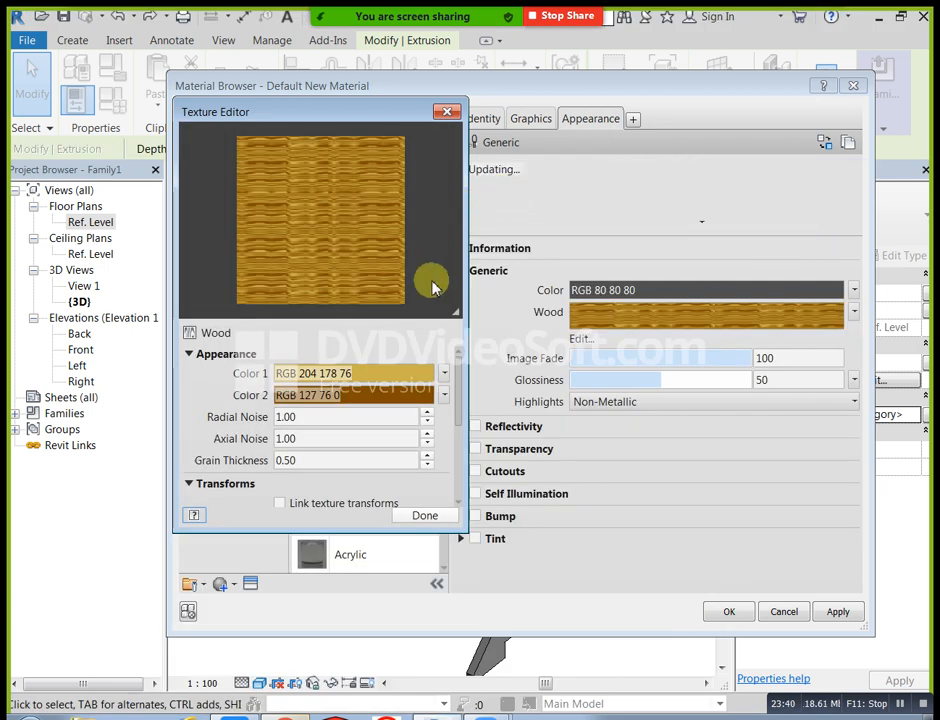
pyautogui.click(409, 373)
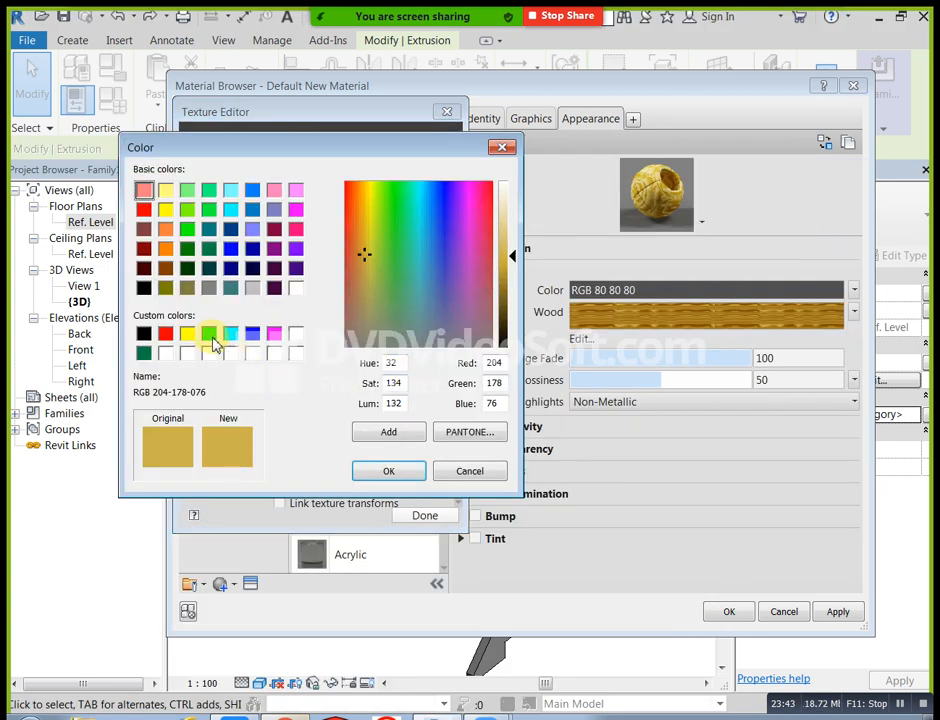
pyautogui.click(145, 249)
pyautogui.click(388, 471)
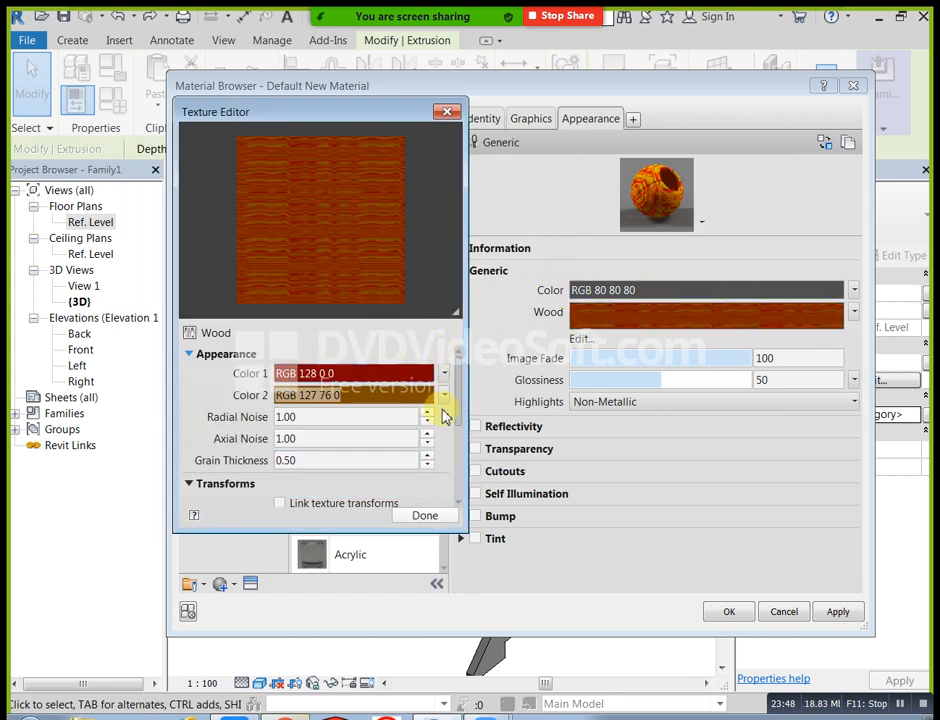
pyautogui.moveTo(460, 410); pyautogui.dragTo(467, 494)
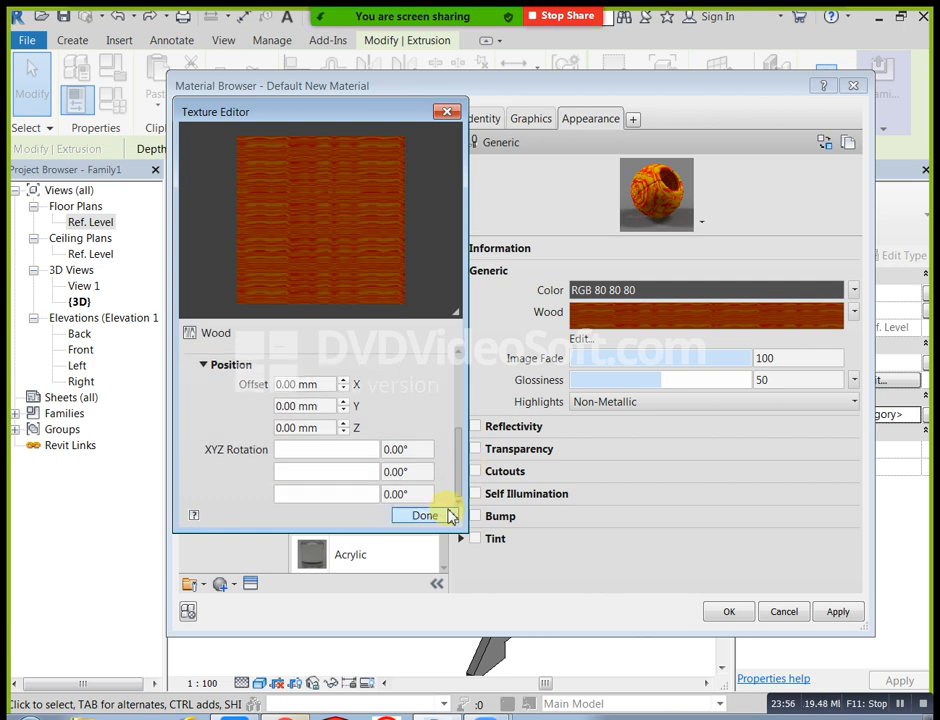
pyautogui.click(448, 516)
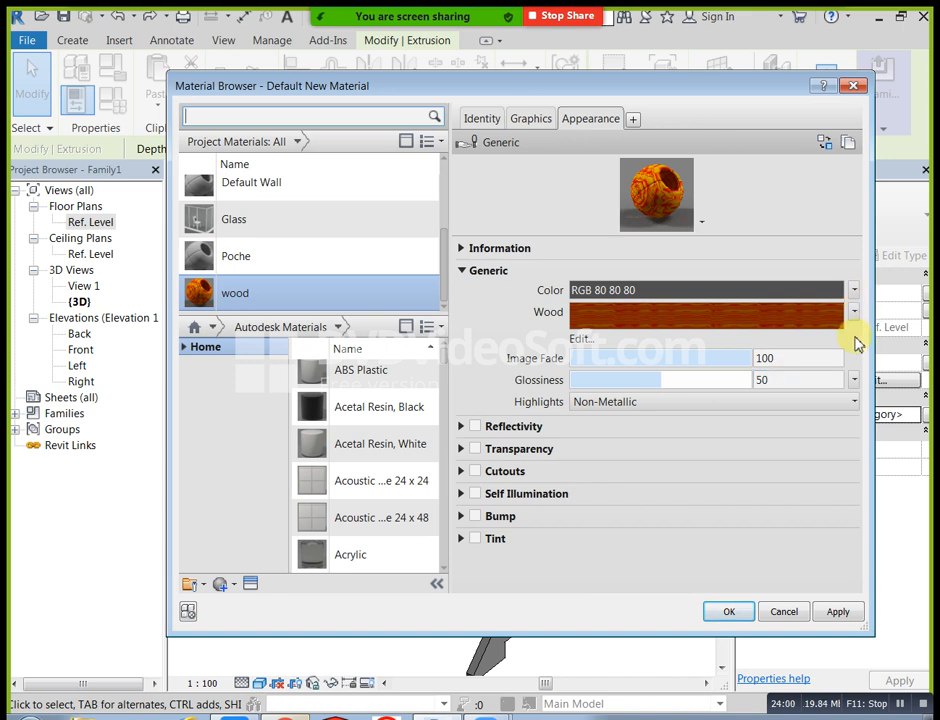
# - Set the wood material's generic appearance color to RGB 128 0 0 and apply the material to the desktop slab
pyautogui.click(752, 292)
pyautogui.click(344, 288)
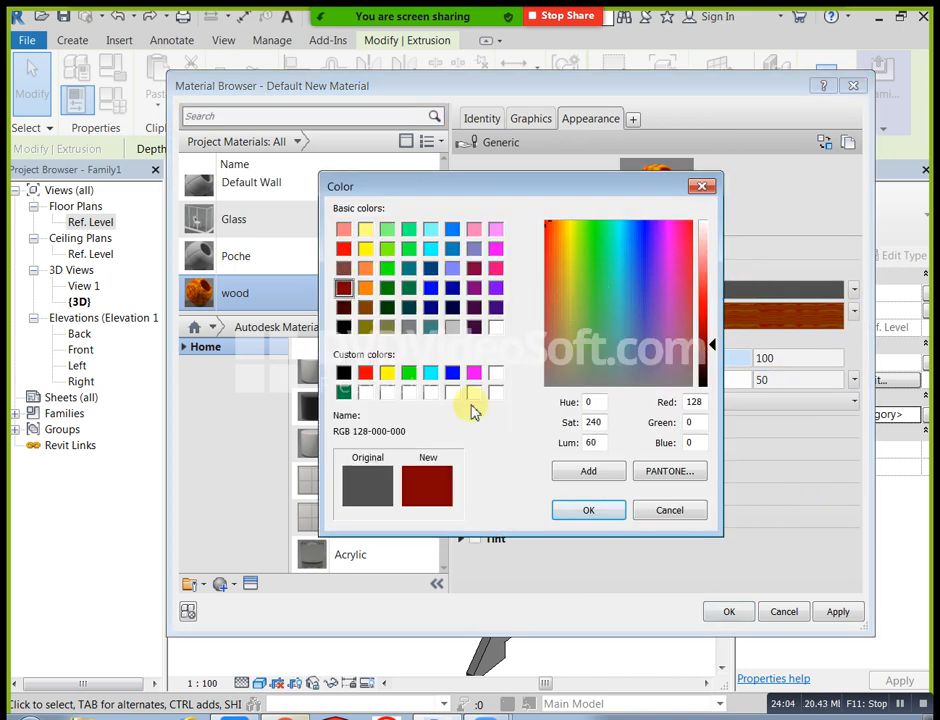
pyautogui.click(580, 510)
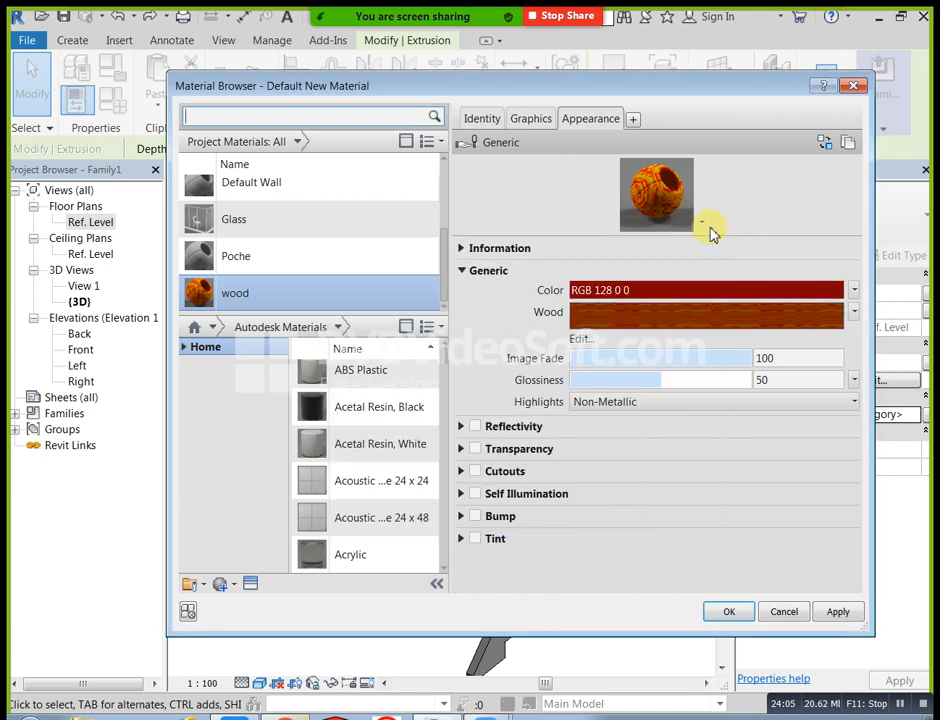
pyautogui.click(531, 120)
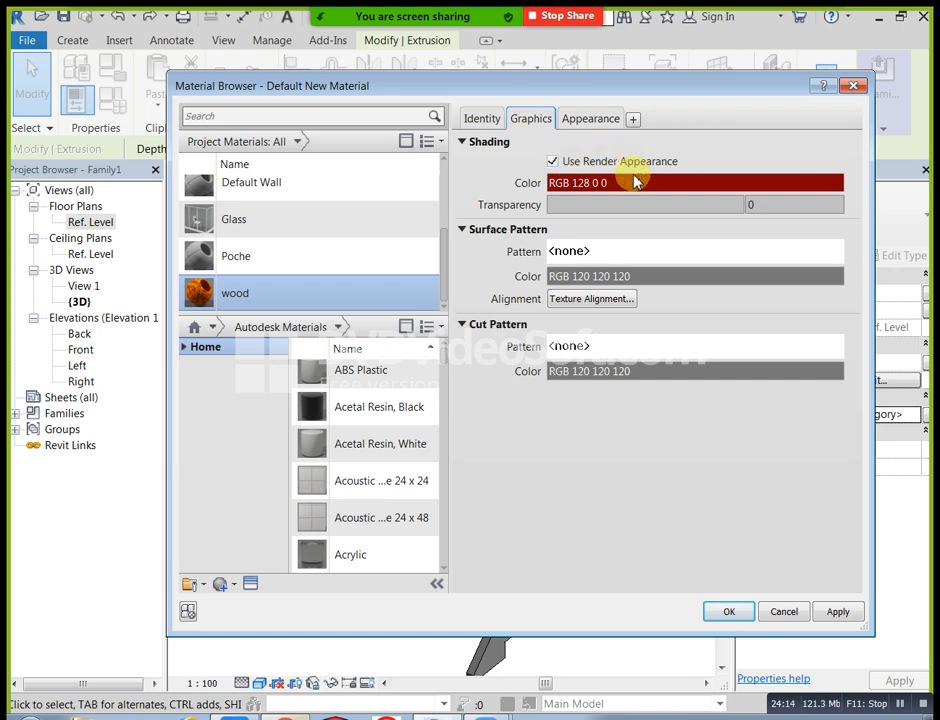
pyautogui.click(553, 162)
pyautogui.click(553, 162)
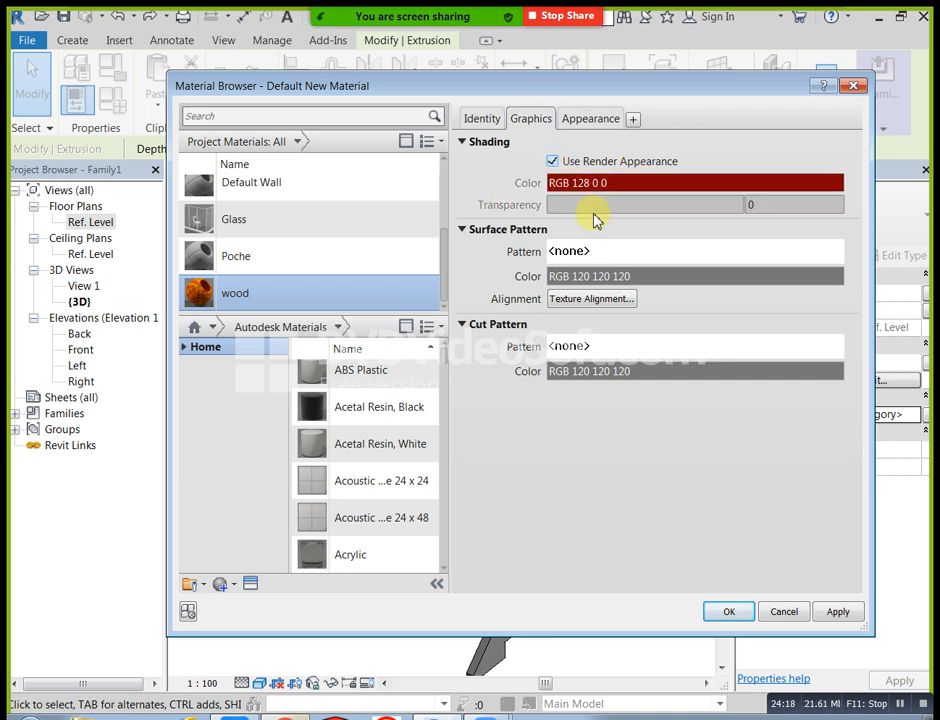
pyautogui.click(590, 120)
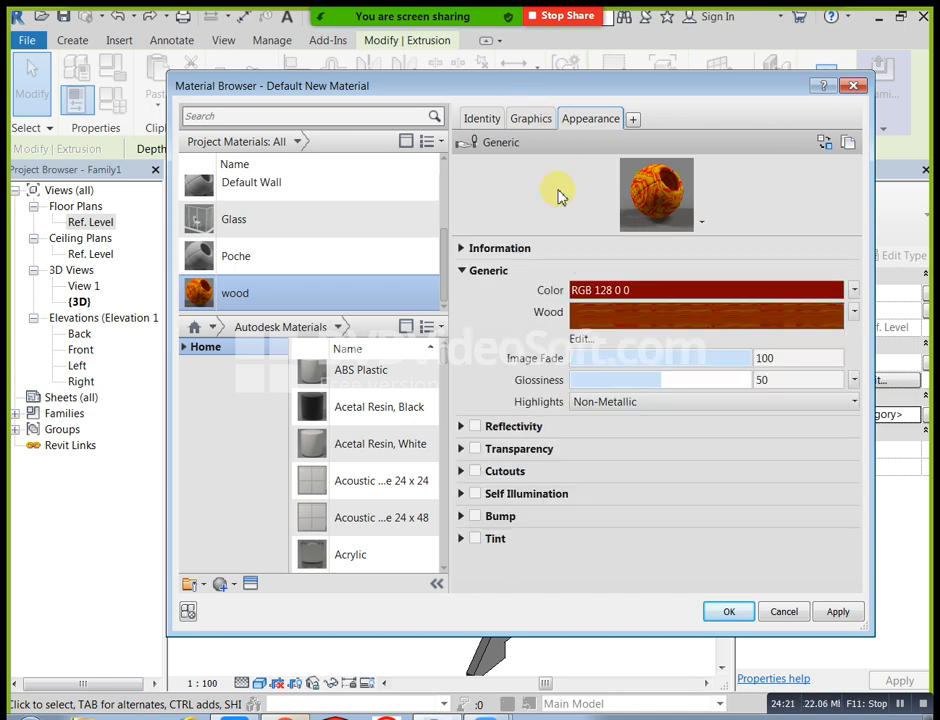
pyautogui.click(731, 614)
pyautogui.click(638, 611)
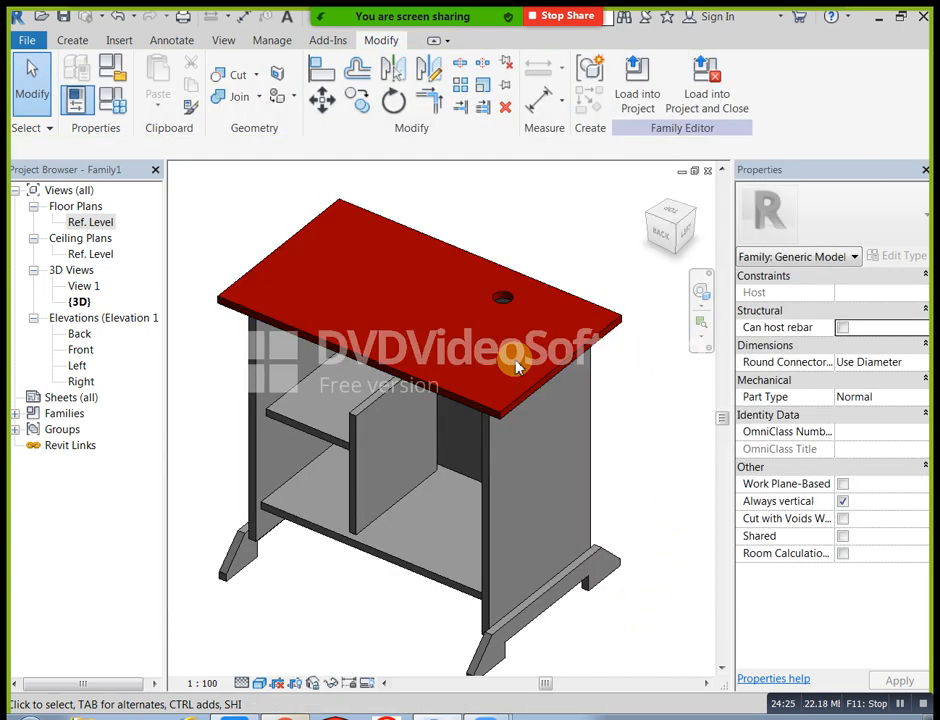
# - Paint the outer face of the side panel nearest the round desktop hole with the wood material
pyautogui.keyDown('shift'); pyautogui.moveTo(424, 502); pyautogui.dragTo(340, 498, button='middle'); pyautogui.keyUp('shift')
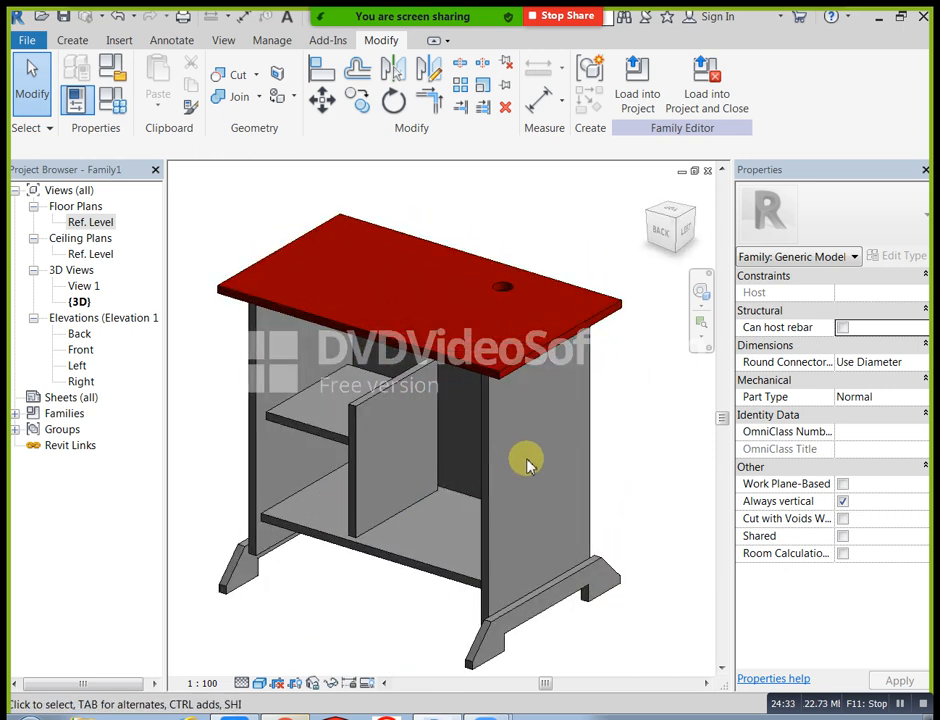
pyautogui.click(294, 97)
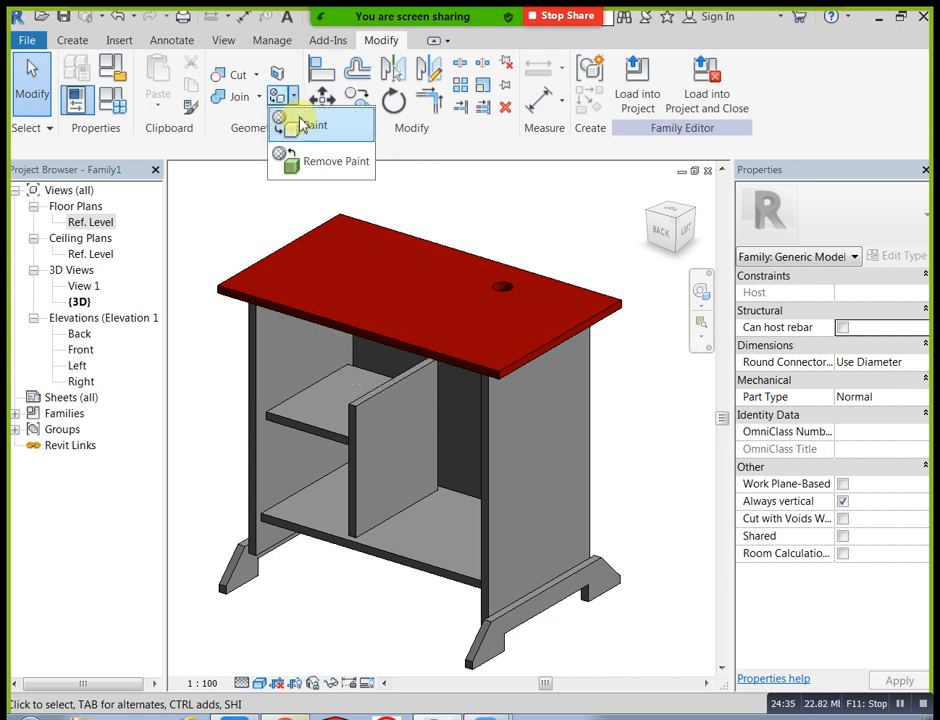
pyautogui.click(300, 124)
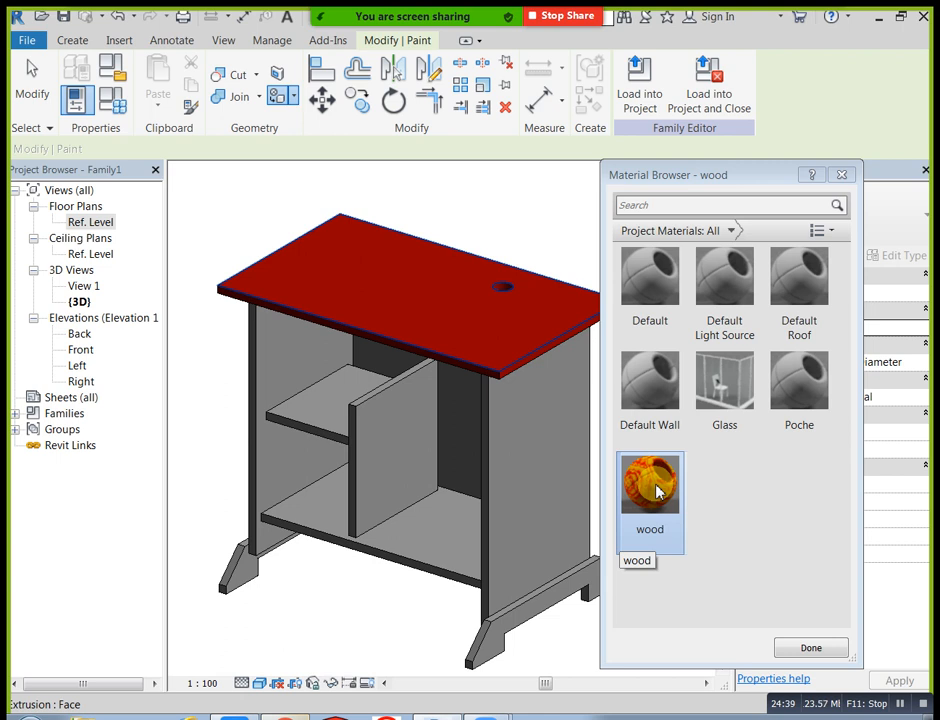
pyautogui.click(520, 515)
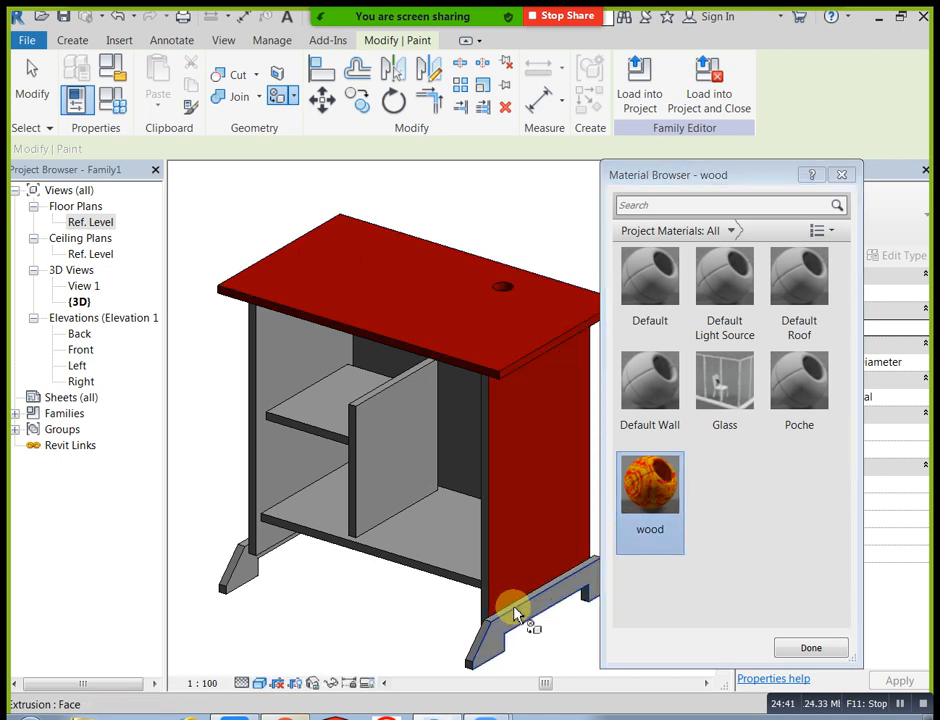
# - Paint the outer face of the desk's large closing panel and the adjoining narrow side panel edge with the wood material
pyautogui.moveTo(340, 540)
pyautogui.keyDown('shift'); pyautogui.mouseDown(button='middle')
pyautogui.moveTo(615, 525)
pyautogui.moveTo(386, 549)
pyautogui.moveTo(124, 499)
pyautogui.mouseUp(button='middle'); pyautogui.keyUp('shift')
pyautogui.moveTo(453, 504)
pyautogui.keyDown('shift'); pyautogui.mouseDown(button='middle')
pyautogui.moveTo(329, 518)
pyautogui.moveTo(644, 525)
pyautogui.moveTo(445, 556)
pyautogui.mouseUp(button='middle'); pyautogui.keyUp('shift')
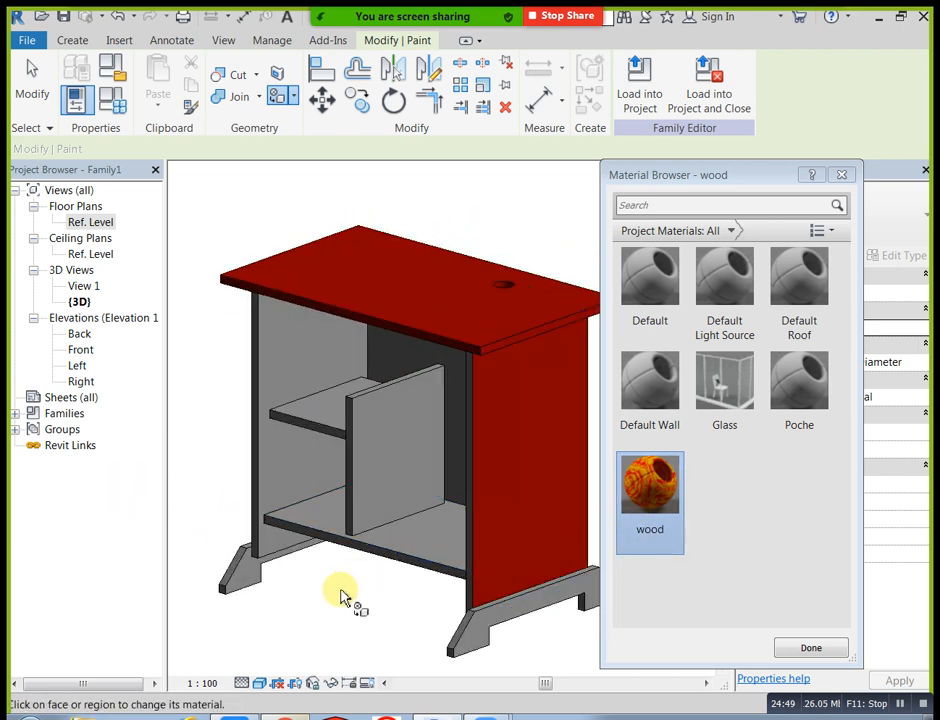
pyautogui.keyDown('shift'); pyautogui.moveTo(346, 602); pyautogui.dragTo(380, 315, button='middle'); pyautogui.keyUp('shift')
pyautogui.keyDown('shift'); pyautogui.moveTo(495, 359); pyautogui.dragTo(510, 520, button='middle'); pyautogui.keyUp('shift')
pyautogui.moveTo(427, 543)
pyautogui.keyDown('shift'); pyautogui.mouseDown(button='middle')
pyautogui.moveTo(525, 556)
pyautogui.moveTo(566, 550)
pyautogui.moveTo(341, 556)
pyautogui.moveTo(514, 472)
pyautogui.moveTo(363, 497)
pyautogui.moveTo(248, 495)
pyautogui.moveTo(270, 485)
pyautogui.mouseUp(button='middle'); pyautogui.keyUp('shift')
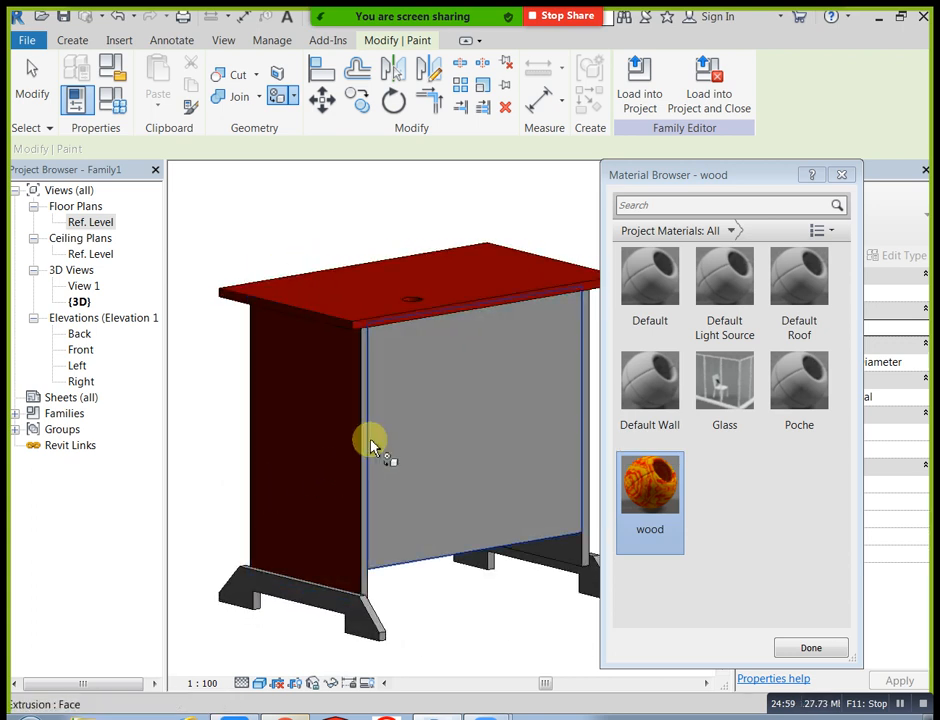
pyautogui.click(455, 418)
pyautogui.scroll(3, 366, 461)
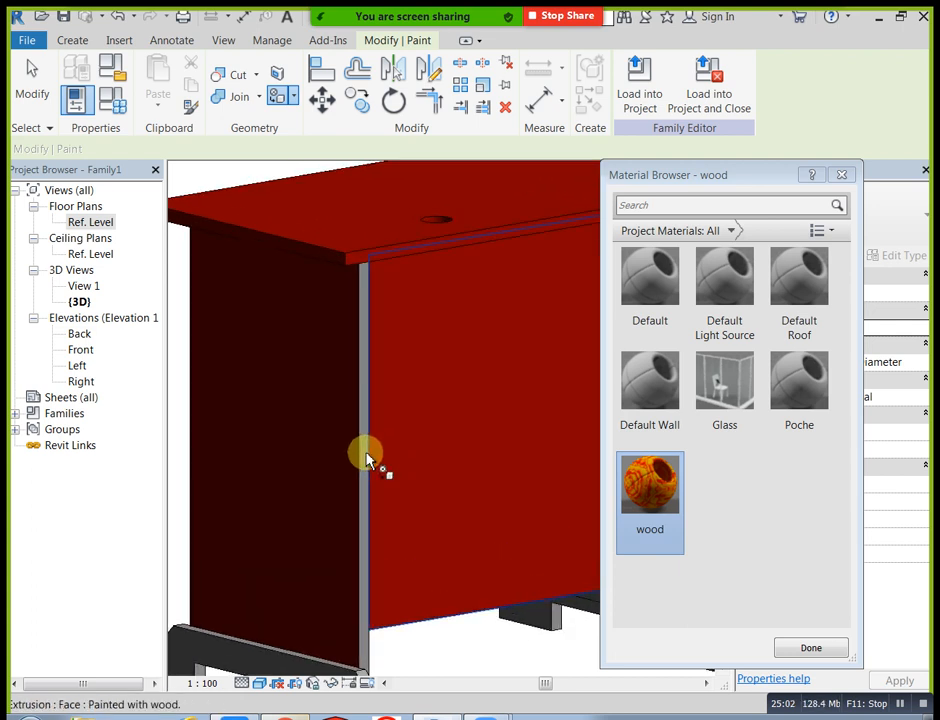
pyautogui.click(365, 455)
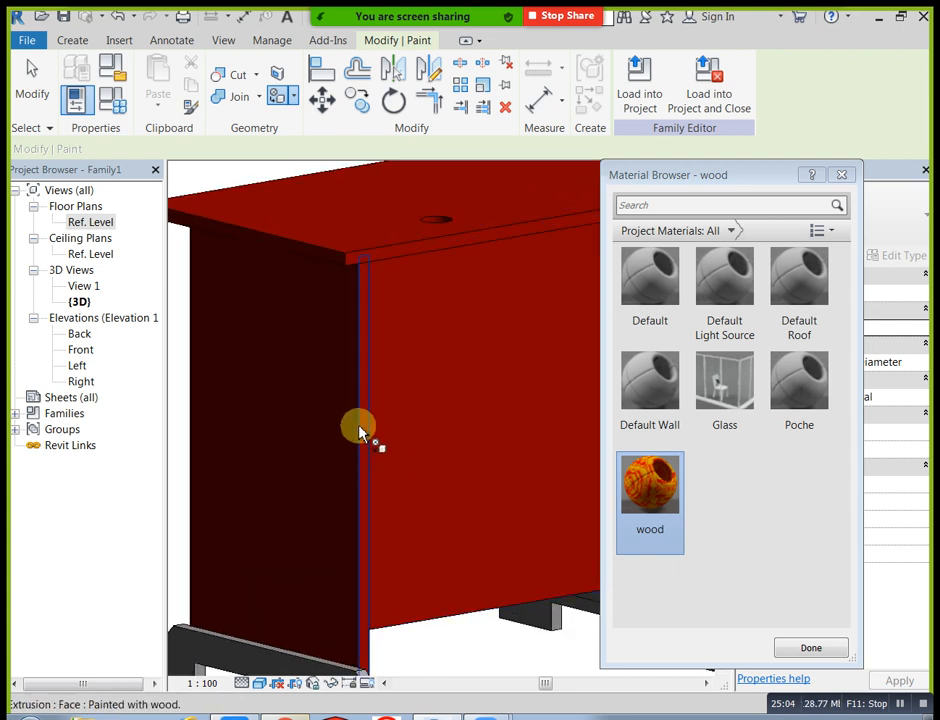
# - Paint the opposite side panel, farther from the desktop hole, with the wood material and finish painting
pyautogui.scroll(-3, 380, 470)
pyautogui.moveTo(409, 512)
pyautogui.keyDown('shift'); pyautogui.mouseDown(button='middle')
pyautogui.moveTo(492, 610)
pyautogui.moveTo(315, 621)
pyautogui.mouseUp(button='middle'); pyautogui.keyUp('shift')
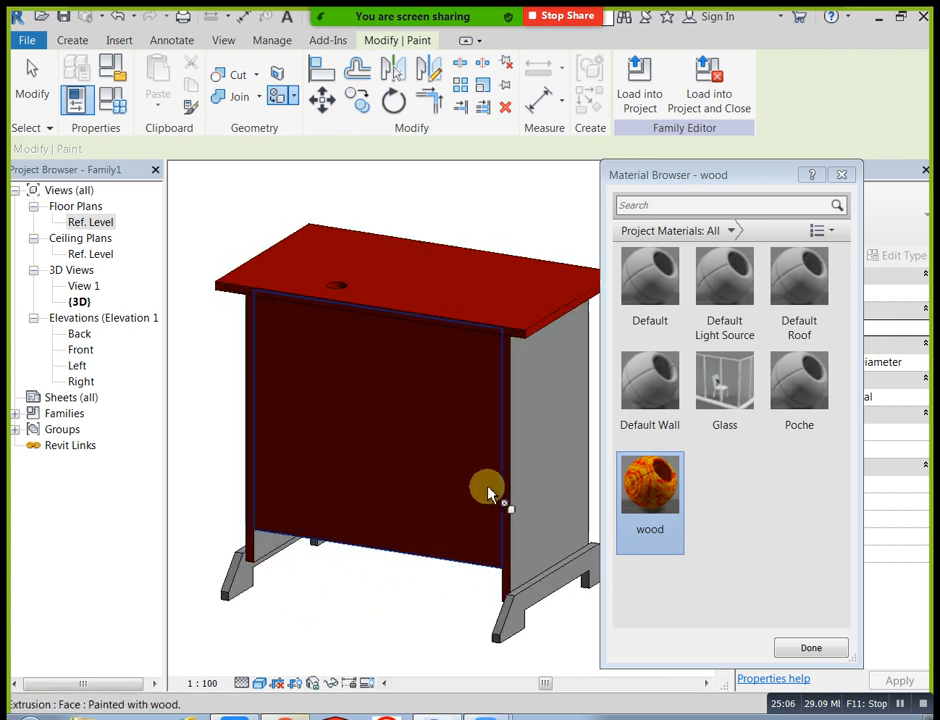
pyautogui.scroll(3, 529, 466)
pyautogui.click(525, 468)
pyautogui.scroll(-3, 315, 608)
pyautogui.moveTo(315, 608)
pyautogui.keyDown('shift'); pyautogui.mouseDown(button='middle')
pyautogui.moveTo(552, 602)
pyautogui.moveTo(520, 600)
pyautogui.moveTo(525, 615)
pyautogui.moveTo(585, 612)
pyautogui.mouseUp(button='middle'); pyautogui.keyUp('shift')
pyautogui.click(810, 648)
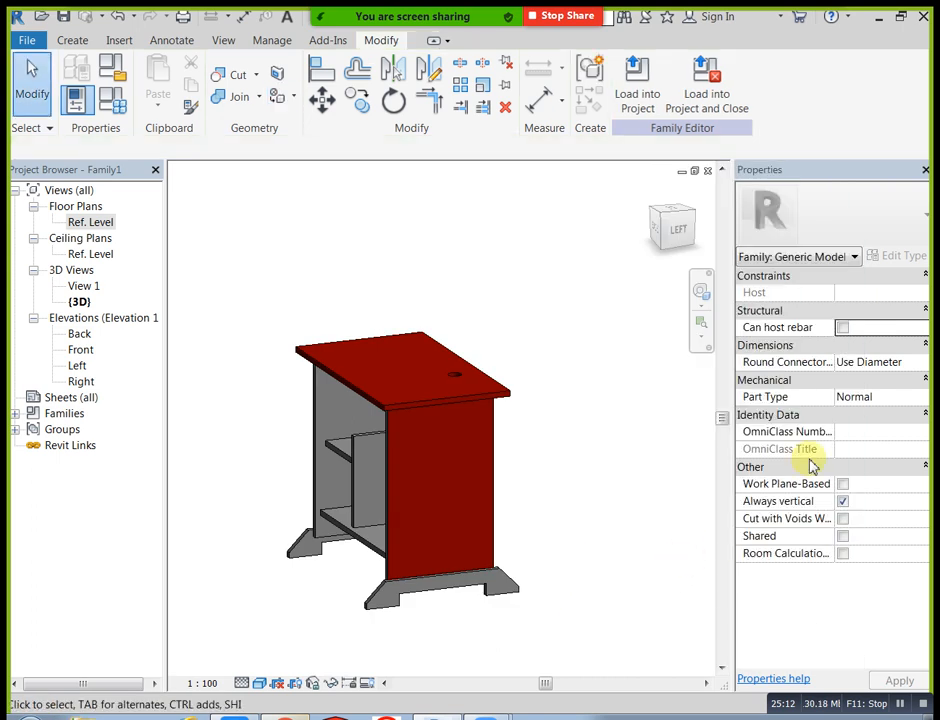
# - Create a new project material and rename it "white"
pyautogui.keyDown('shift'); pyautogui.moveTo(536, 480); pyautogui.dragTo(632, 489, button='middle'); pyautogui.keyUp('shift')
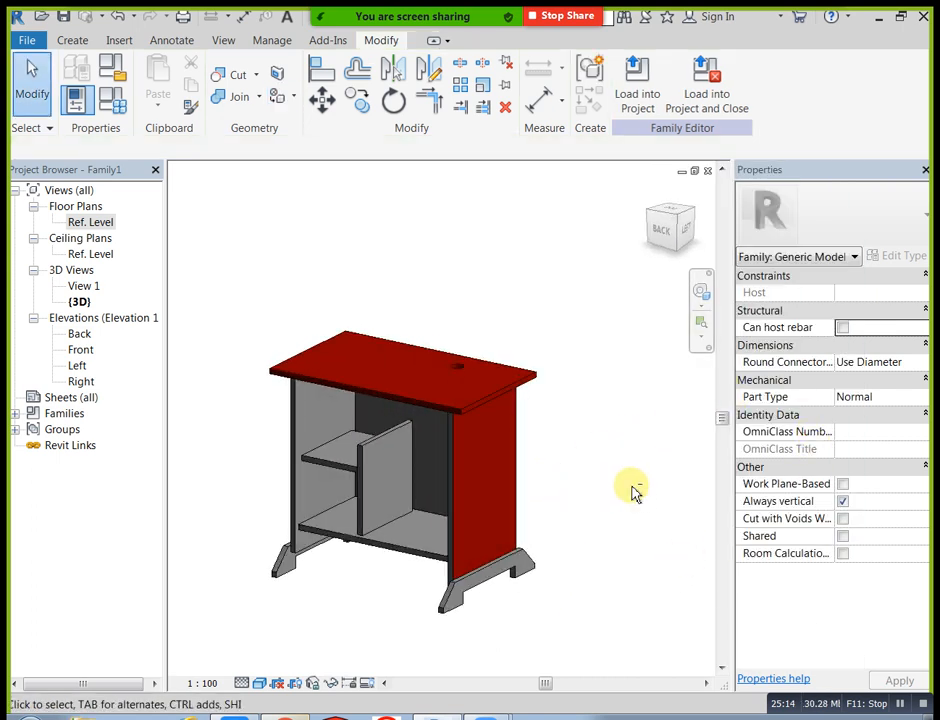
pyautogui.scroll(3, 443, 596)
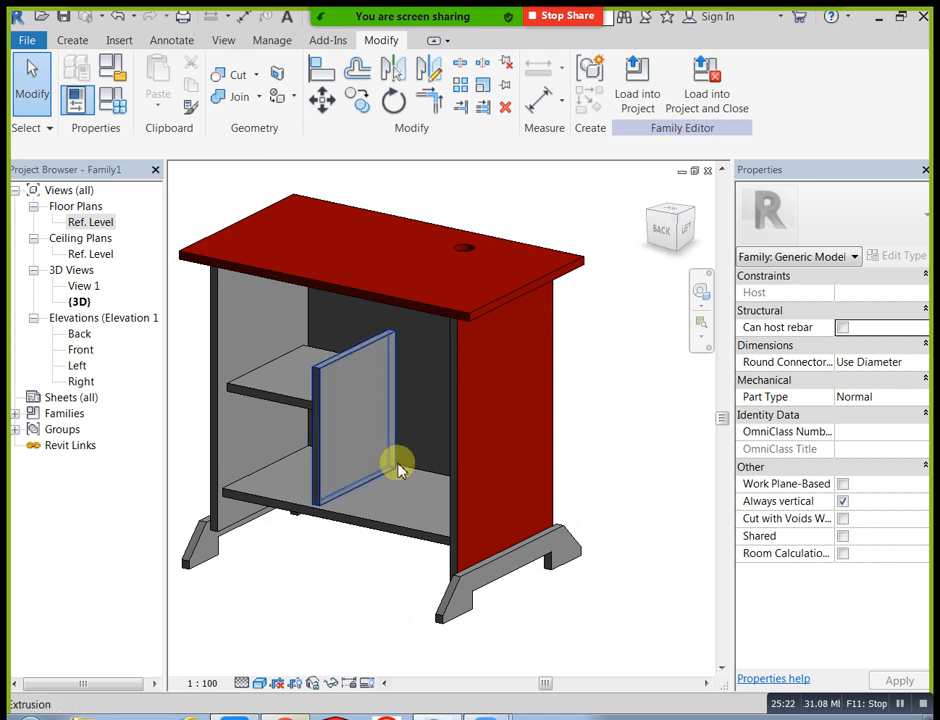
pyautogui.click(268, 44)
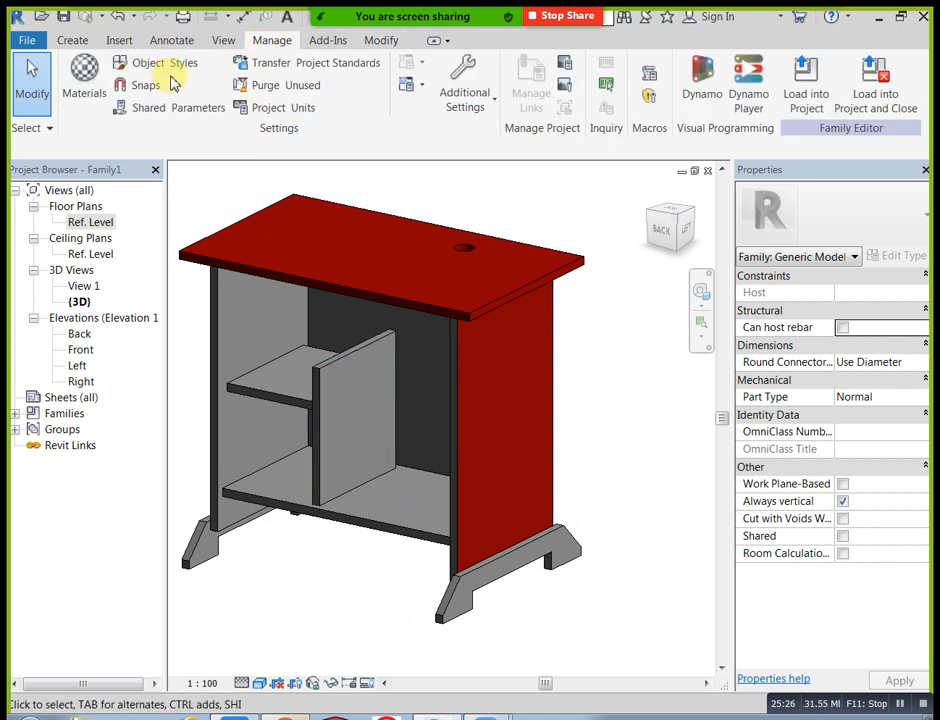
pyautogui.click(92, 93)
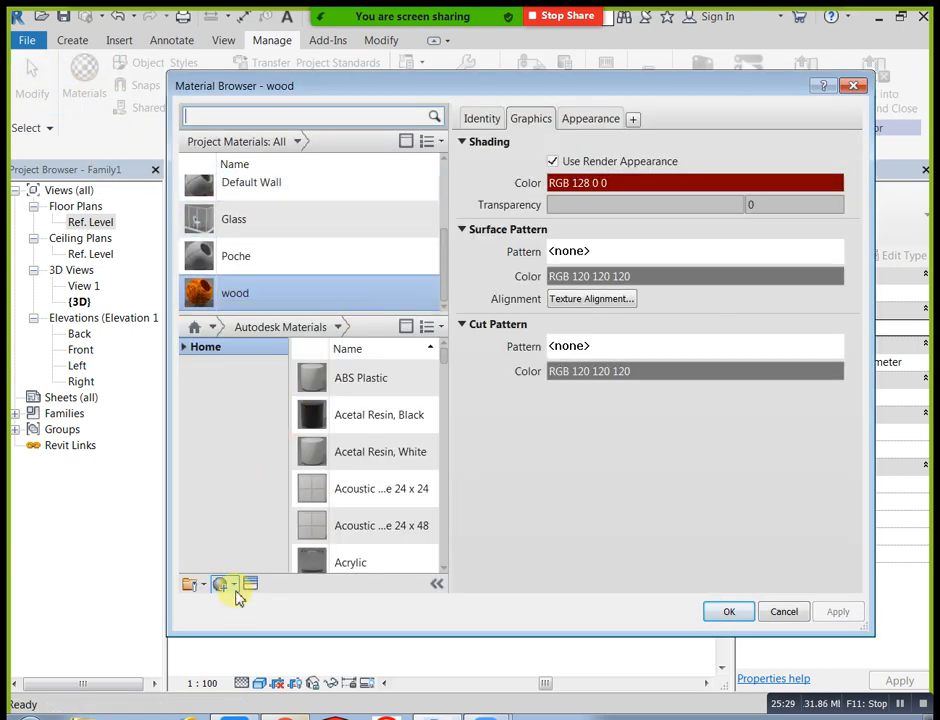
pyautogui.click(234, 588)
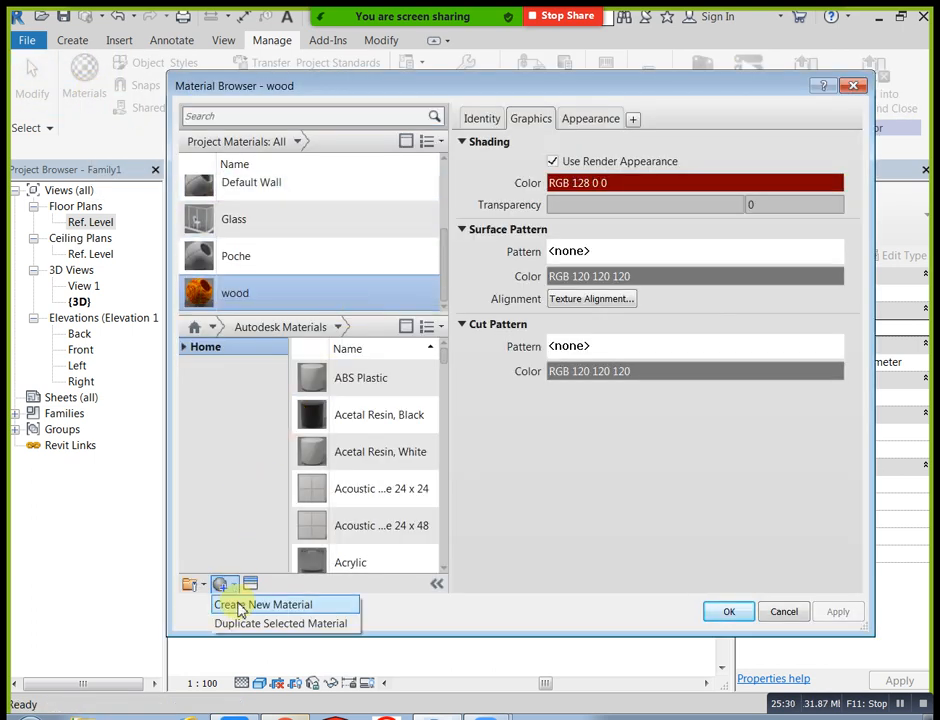
pyautogui.click(237, 602)
pyautogui.rightClick(296, 233)
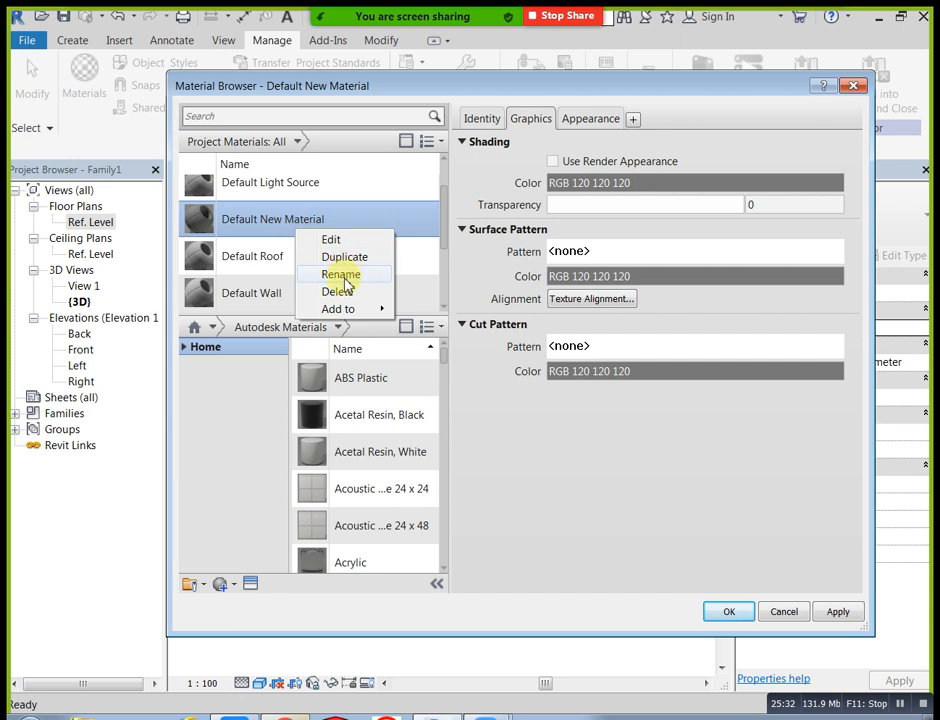
pyautogui.click(343, 274)
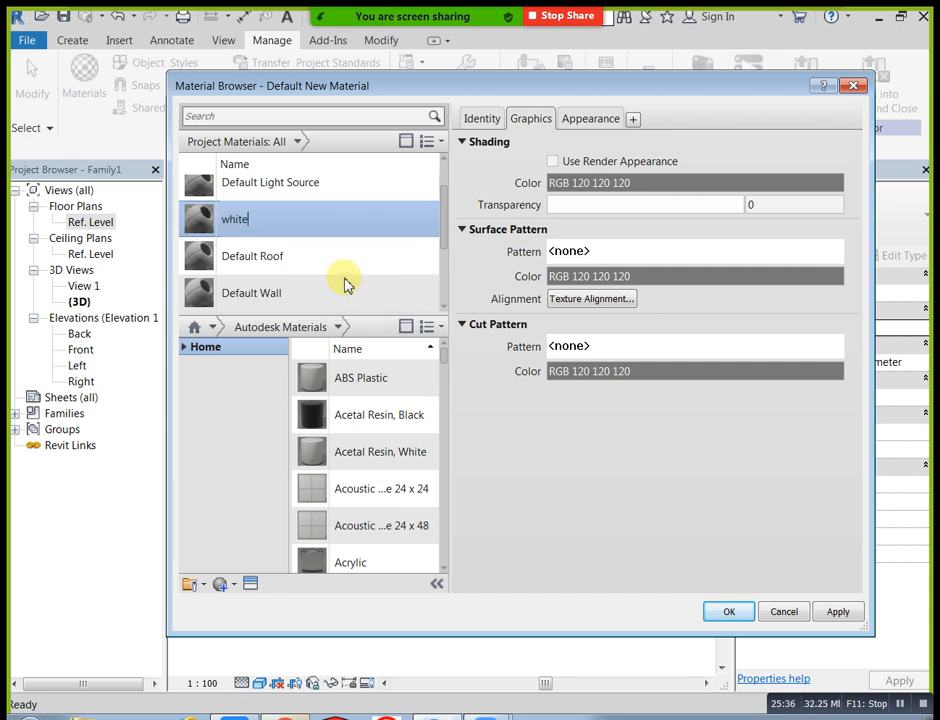
# - Enable Use Render Appearance for the white material, set its appearance color to RGB 255 255 255, and save the material
pyautogui.click(553, 162)
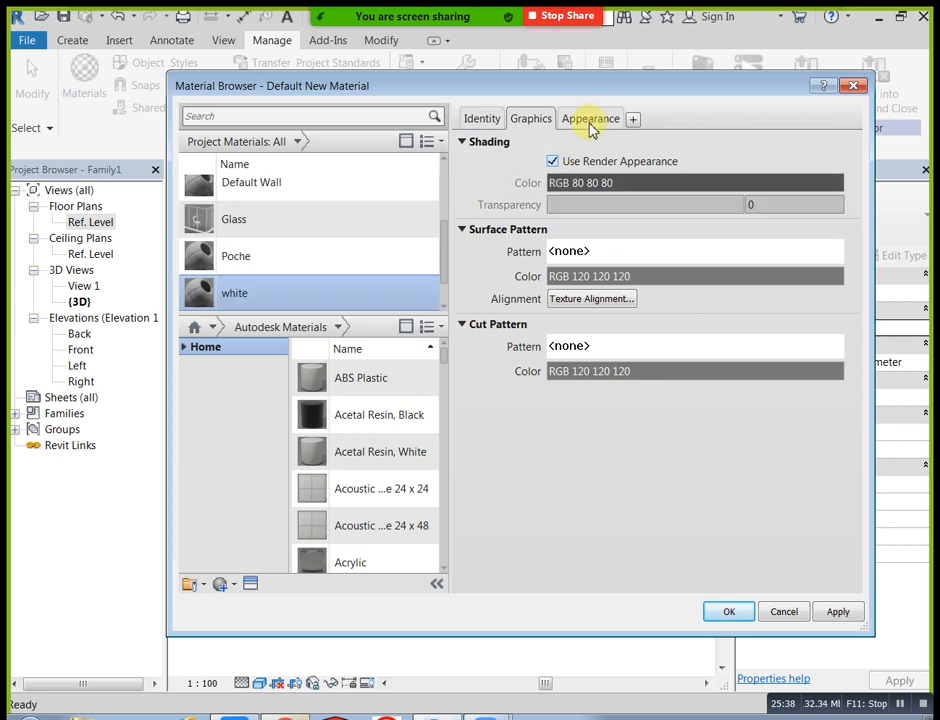
pyautogui.click(592, 119)
pyautogui.click(614, 298)
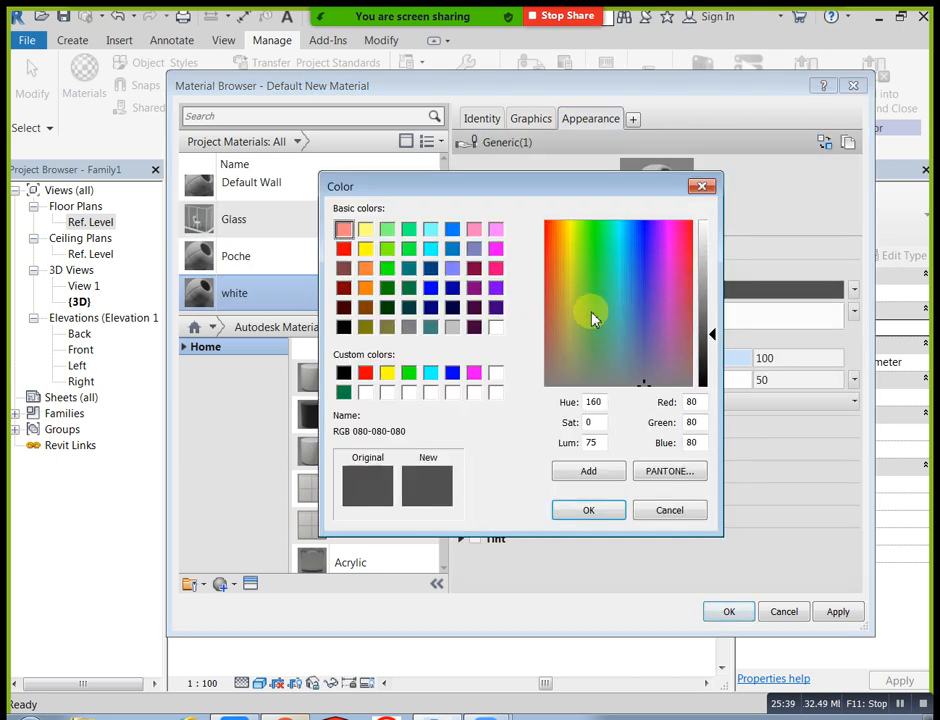
pyautogui.click(495, 373)
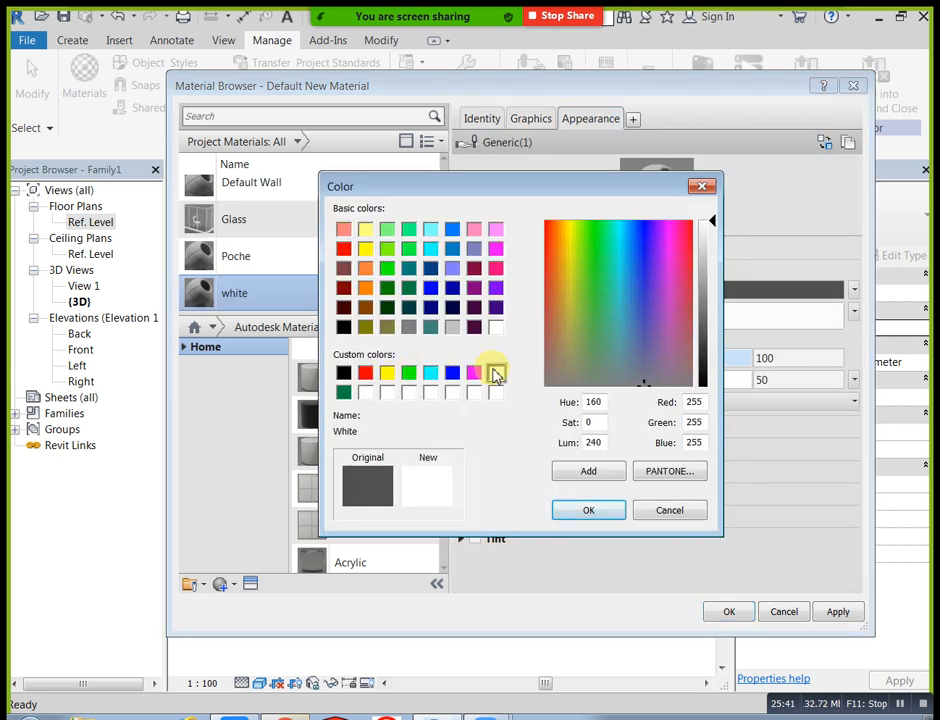
pyautogui.click(588, 510)
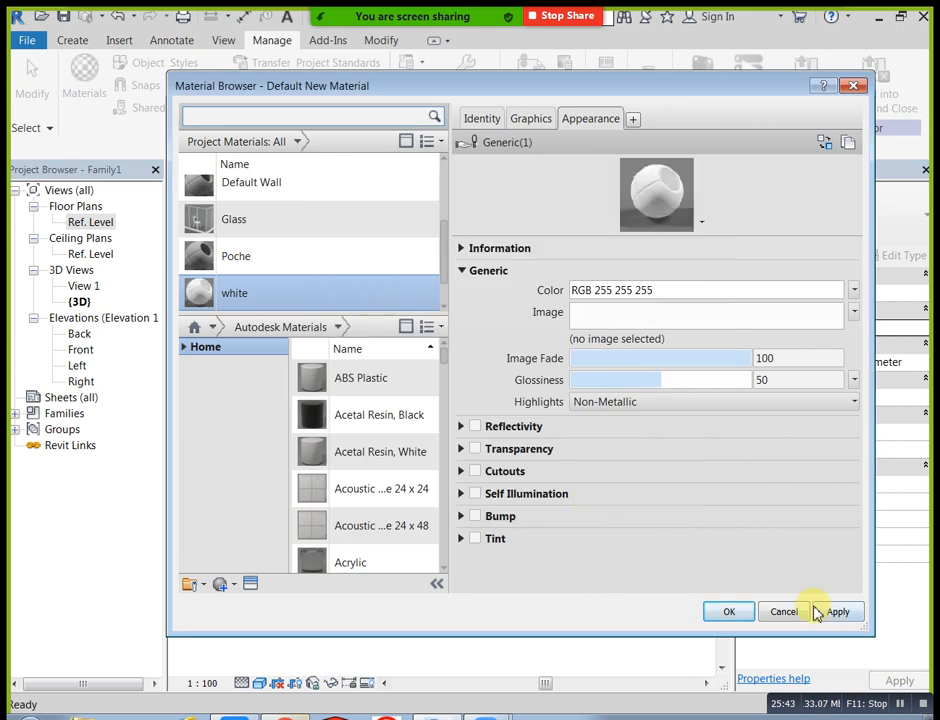
pyautogui.click(746, 613)
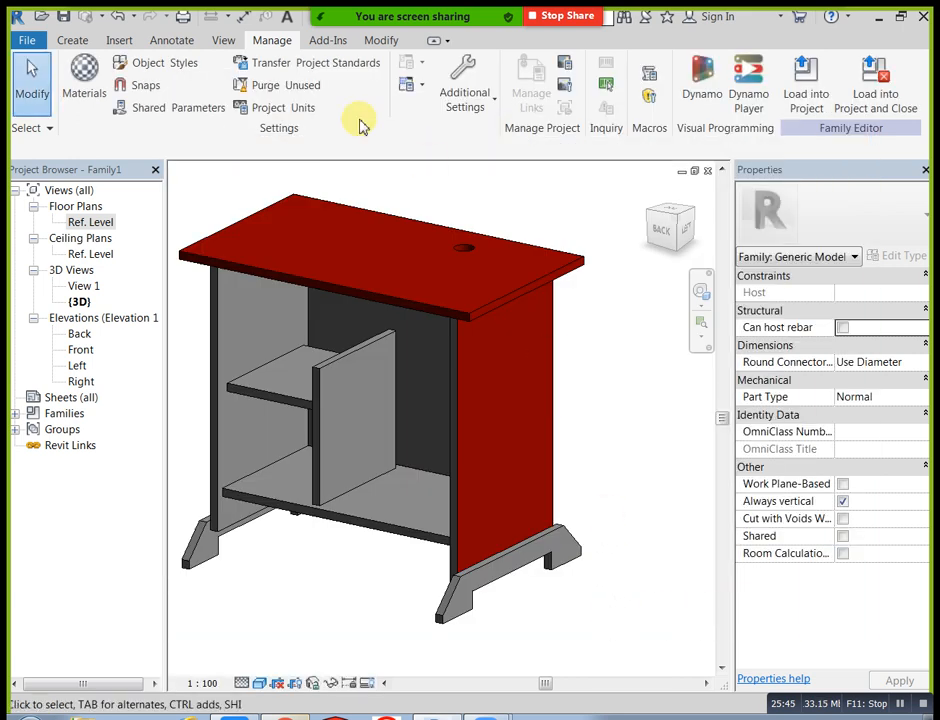
pyautogui.click(84, 42)
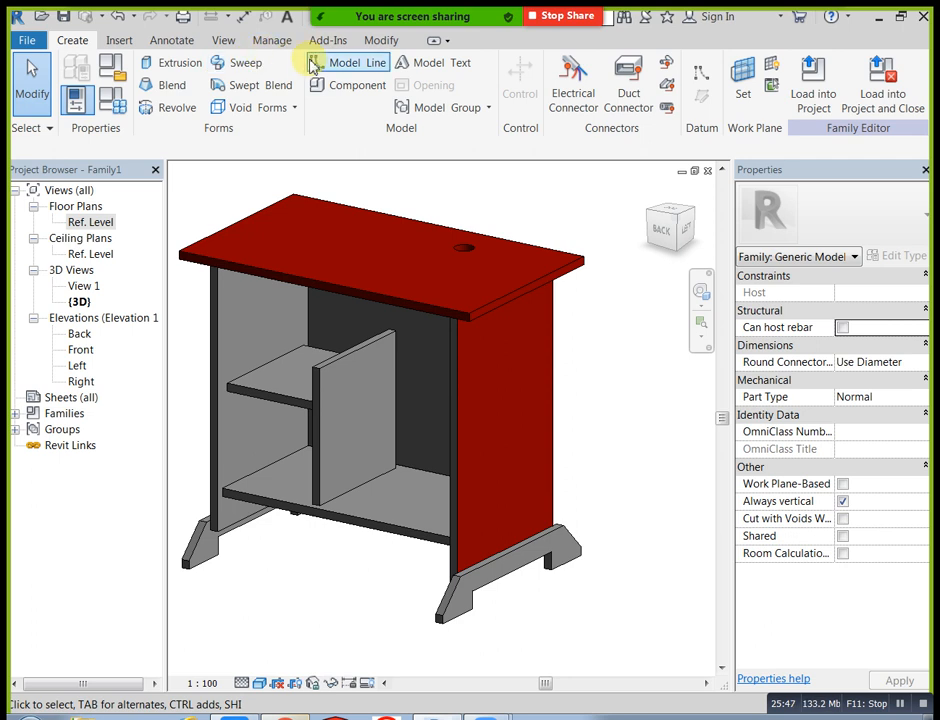
# - Try the white material on the outer face of the side panel nearer the desktop hole, and repaint that face with wood
pyautogui.click(383, 44)
pyautogui.click(277, 74)
pyautogui.click(650, 478)
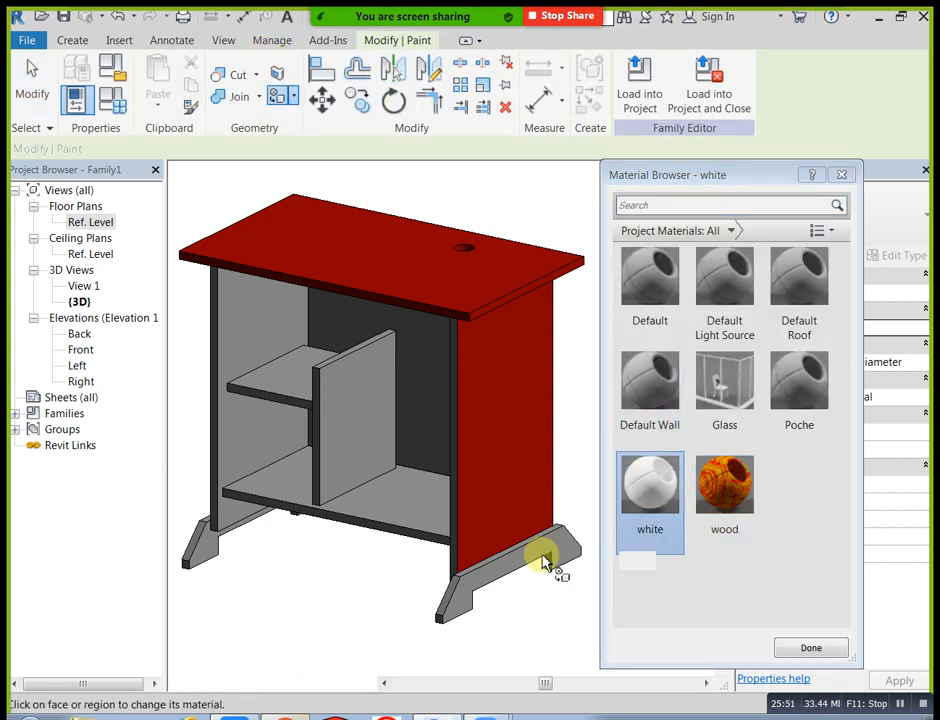
pyautogui.click(516, 469)
pyautogui.keyDown('shift'); pyautogui.moveTo(529, 571); pyautogui.dragTo(560, 550, button='middle'); pyautogui.keyUp('shift')
pyautogui.click(724, 487)
pyautogui.click(474, 489)
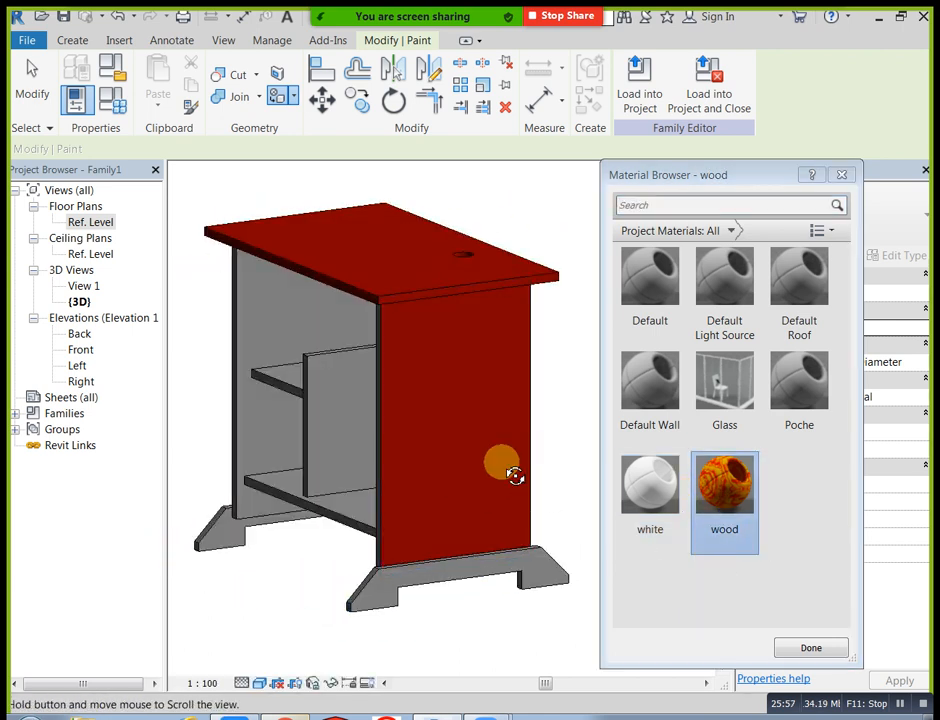
# - Paint the outer face of the desk's large closing panel with the white material
pyautogui.keyDown('shift'); pyautogui.moveTo(543, 464); pyautogui.dragTo(329, 497, button='middle'); pyautogui.keyUp('shift')
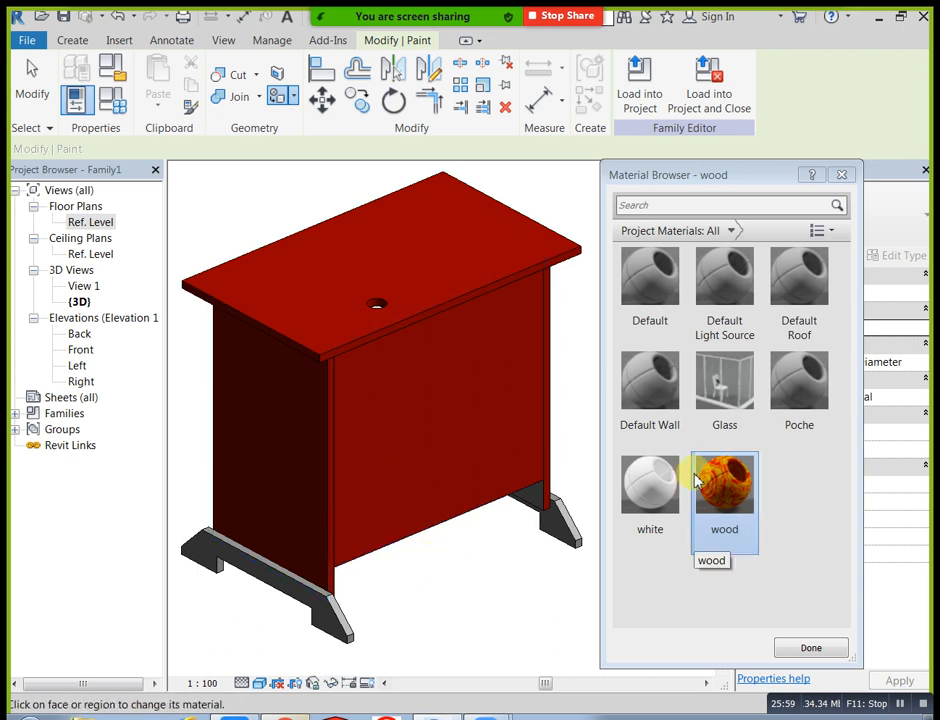
pyautogui.click(632, 478)
pyautogui.click(398, 445)
# - Paint the outer face and upper edges of the leg farther from the desktop hole white, working from the closing-panel end
pyautogui.keyDown('shift'); pyautogui.moveTo(398, 445); pyautogui.dragTo(175, 540, button='middle'); pyautogui.keyUp('shift')
pyautogui.click(443, 594)
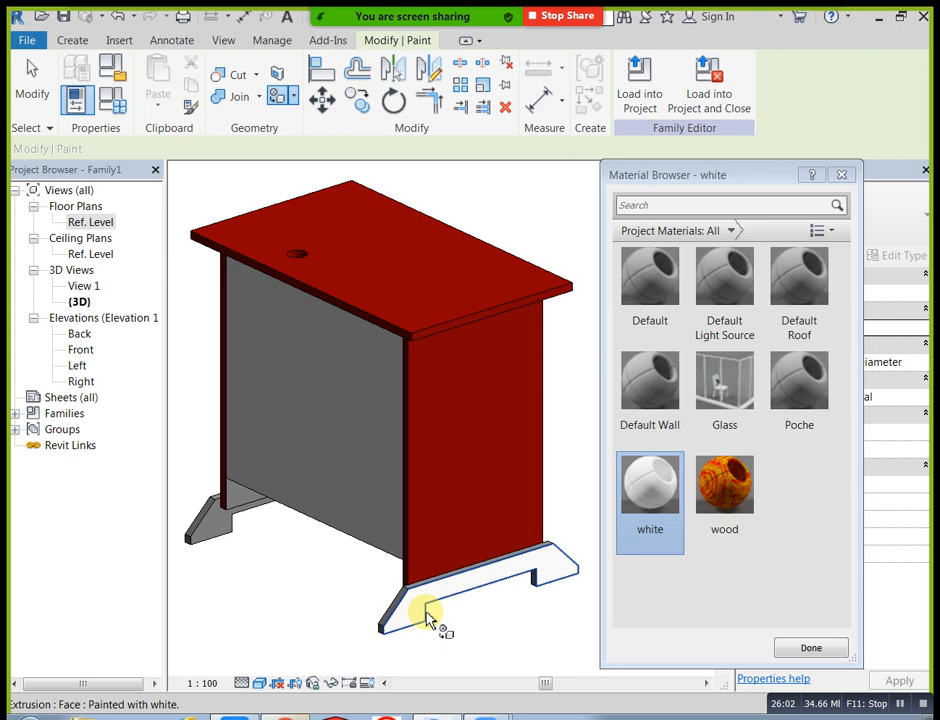
pyautogui.scroll(4, 441, 604)
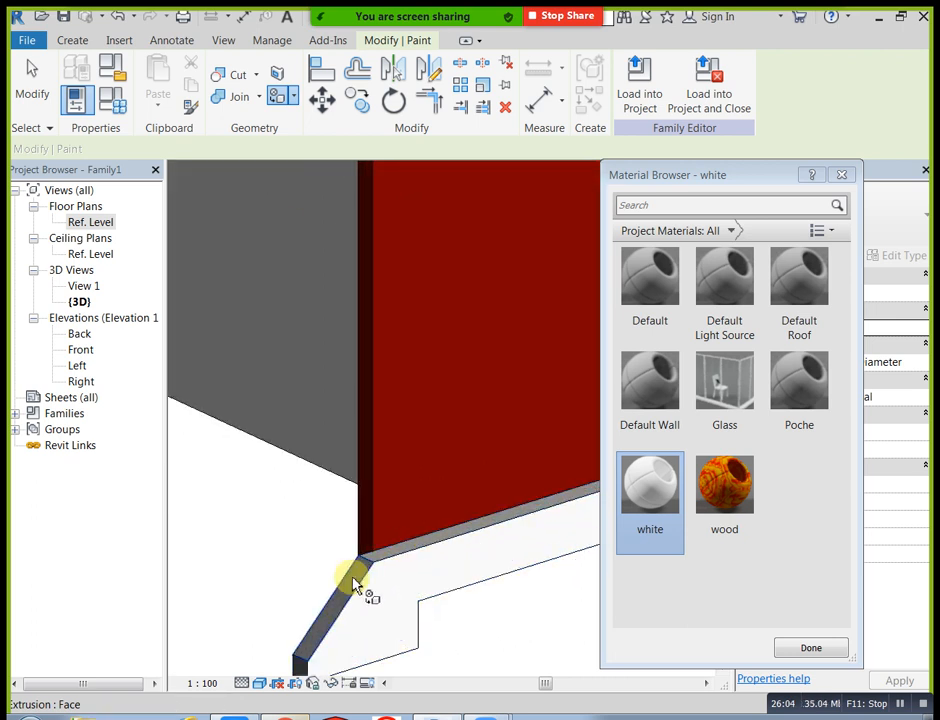
pyautogui.scroll(-5, 330, 615)
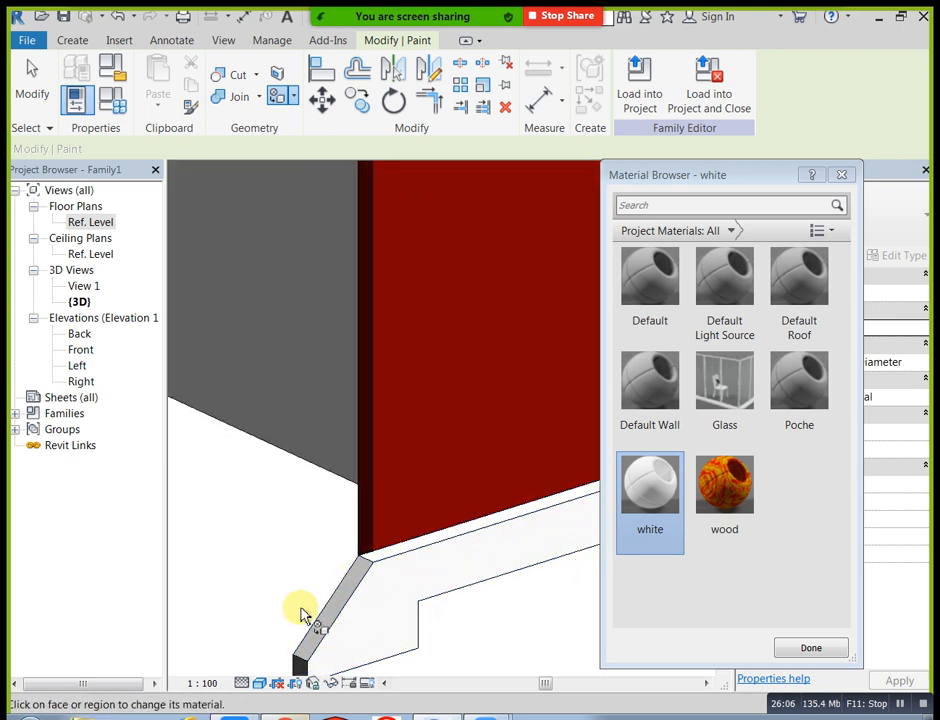
# - Paint the remaining upper and sloped edge faces of that same leg white at the desk's open shelf side
pyautogui.moveTo(508, 620)
pyautogui.keyDown('shift'); pyautogui.mouseDown(button='middle')
pyautogui.moveTo(315, 630)
pyautogui.moveTo(241, 587)
pyautogui.mouseUp(button='middle'); pyautogui.keyUp('shift')
pyautogui.click(241, 587)
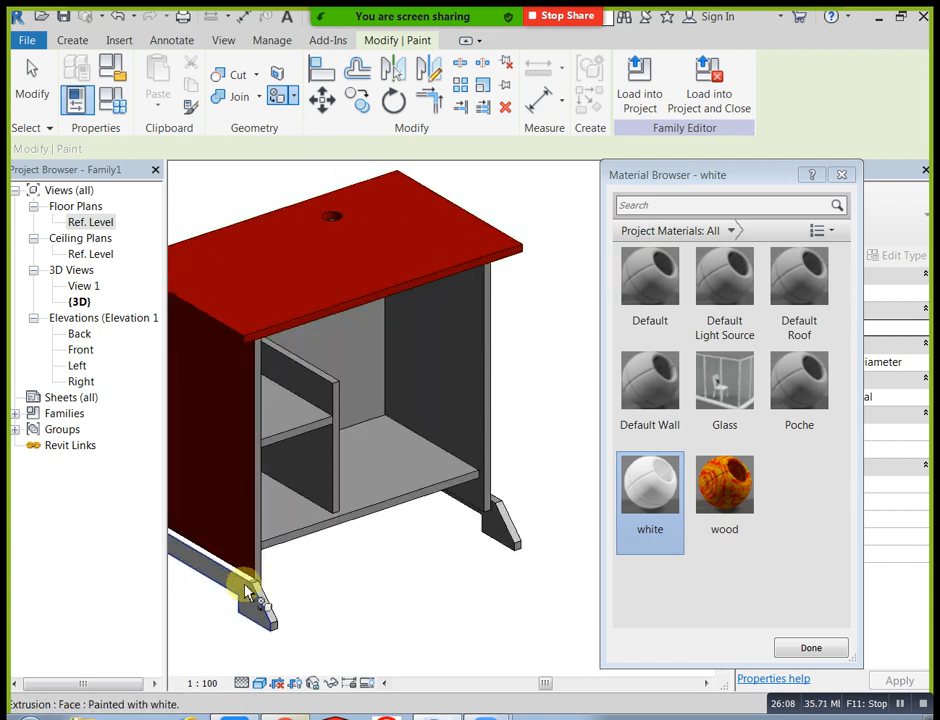
pyautogui.scroll(4, 260, 587)
pyautogui.click(258, 588)
pyautogui.scroll(3, 258, 588)
pyautogui.click(260, 588)
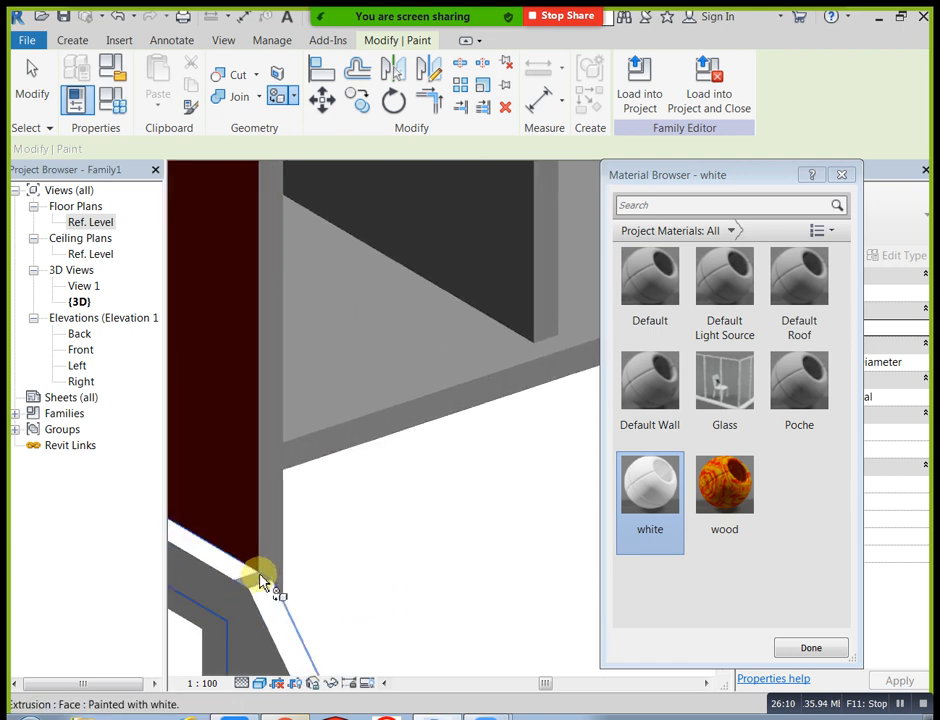
pyautogui.scroll(-5, 361, 562)
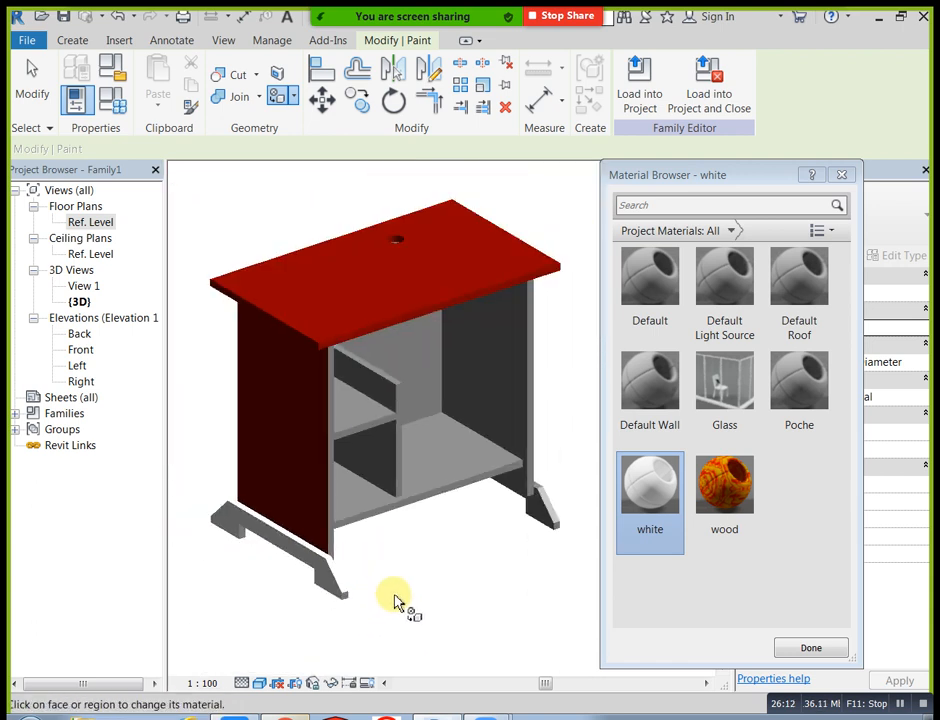
# - Paint the outer face, top edge and open-side sloped edge of the leg nearer the desktop hole with the white material
pyautogui.moveTo(600, 505)
pyautogui.keyDown('shift'); pyautogui.mouseDown(button='middle')
pyautogui.moveTo(520, 541)
pyautogui.moveTo(266, 541)
pyautogui.mouseUp(button='middle'); pyautogui.keyUp('shift')
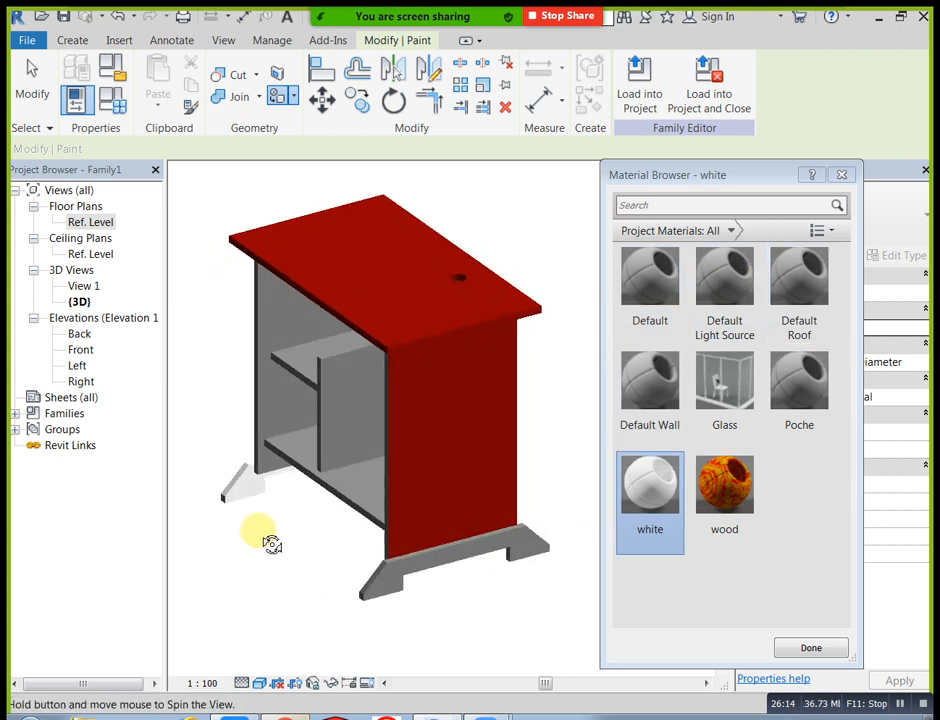
pyautogui.click(384, 585)
pyautogui.scroll(4, 384, 585)
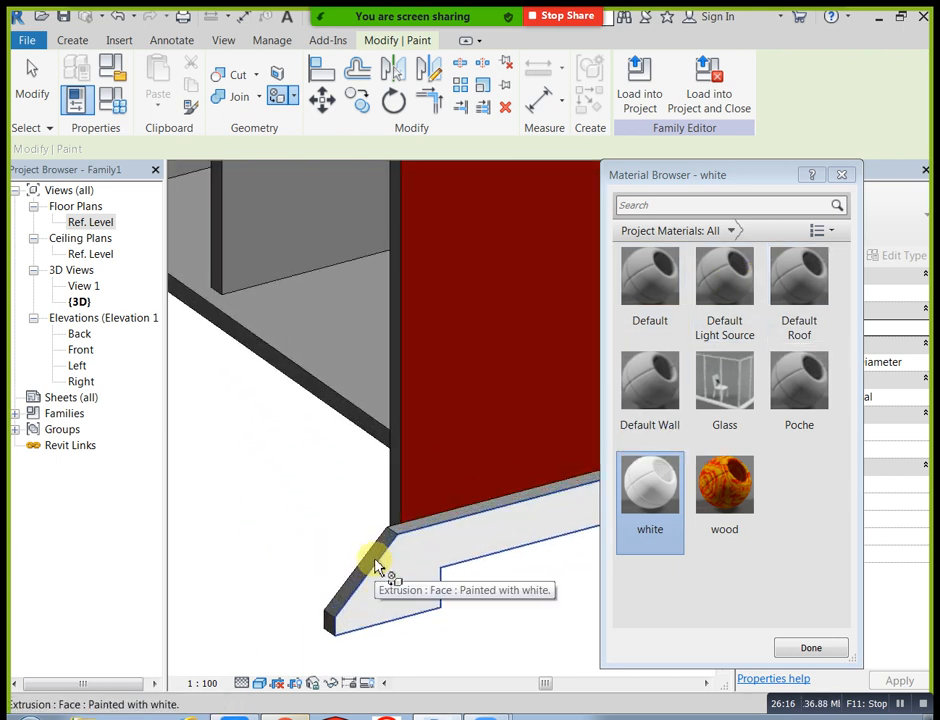
pyautogui.click(337, 614)
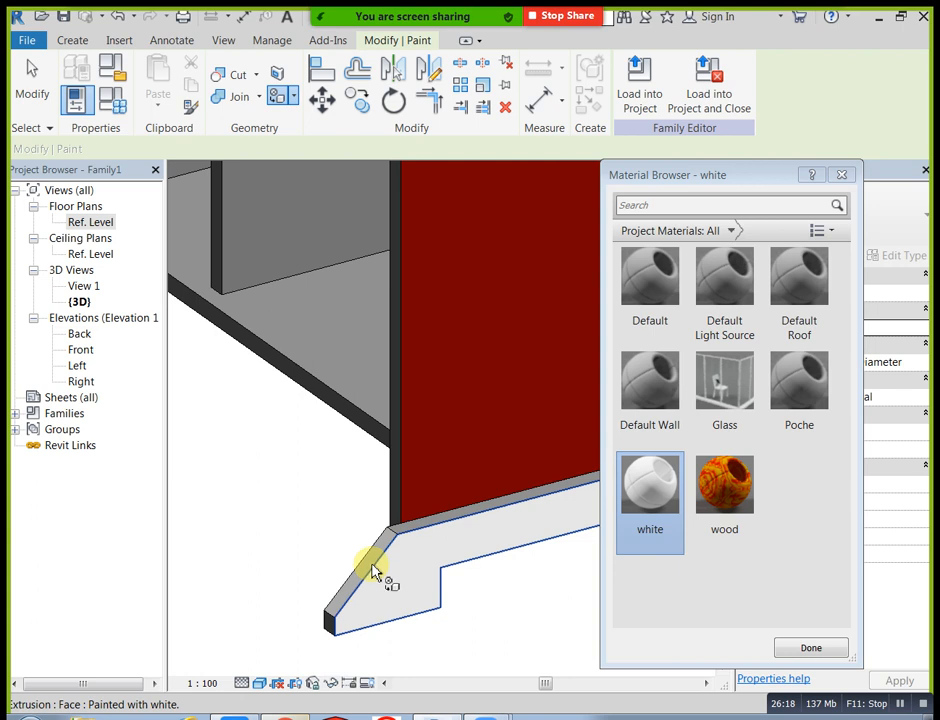
pyautogui.click(417, 529)
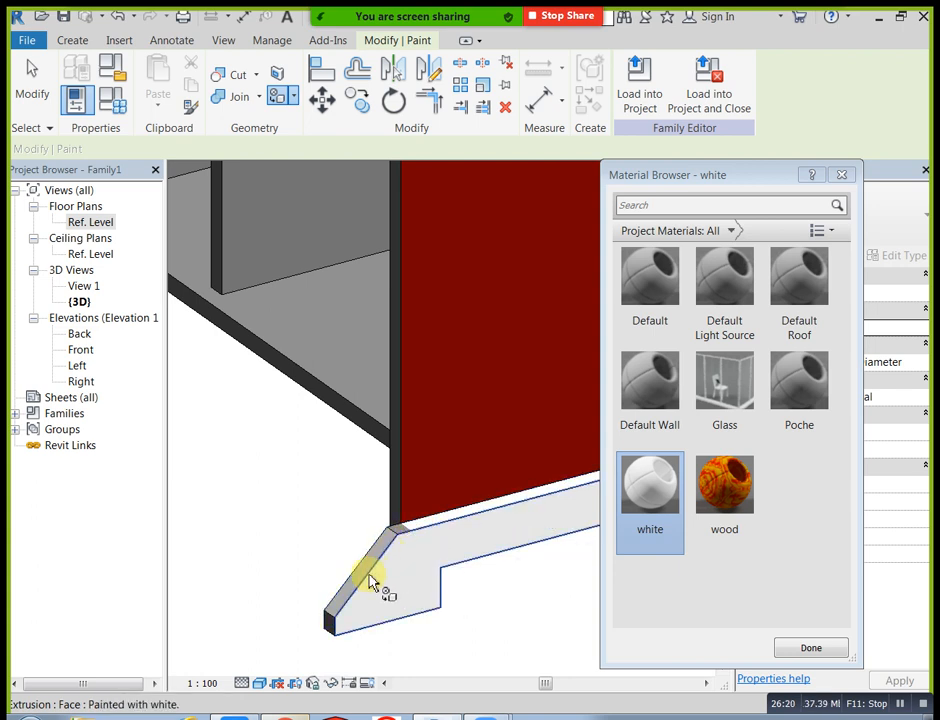
pyautogui.scroll(2, 405, 540)
pyautogui.click(405, 533)
pyautogui.scroll(-3, 395, 555)
pyautogui.scroll(4, 370, 590)
pyautogui.click(352, 573)
# - Paint the sloped edge and small end face of that leg white at the closing-panel end, and finish painting
pyautogui.moveTo(352, 573)
pyautogui.keyDown('shift'); pyautogui.mouseDown(button='middle')
pyautogui.moveTo(273, 585)
pyautogui.moveTo(418, 604)
pyautogui.moveTo(335, 622)
pyautogui.moveTo(235, 587)
pyautogui.mouseUp(button='middle'); pyautogui.keyUp('shift')
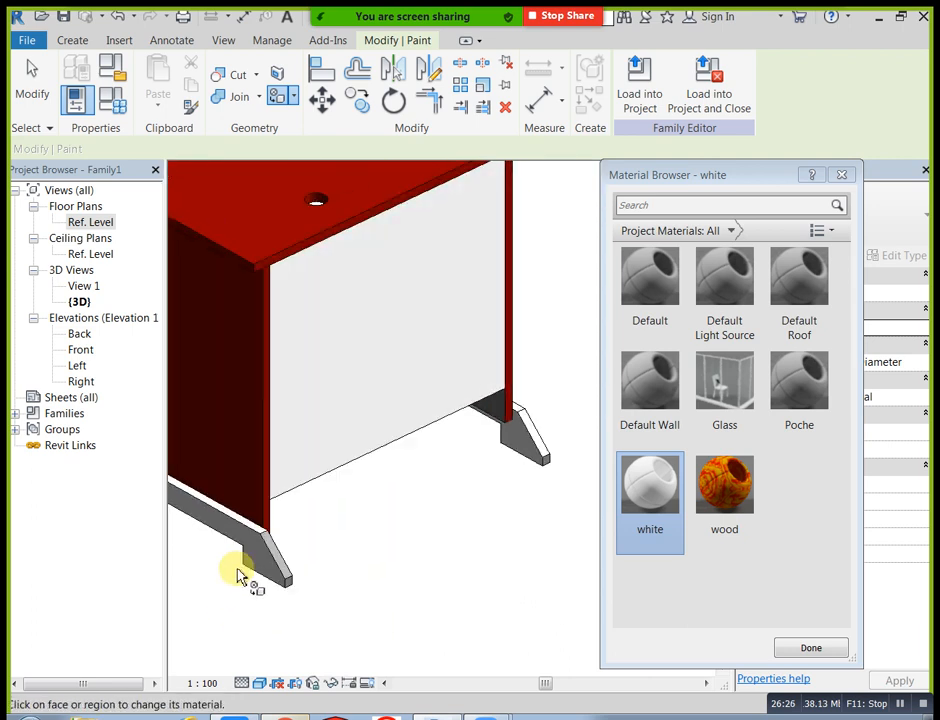
pyautogui.scroll(4, 290, 555)
pyautogui.click(297, 555)
pyautogui.click(333, 646)
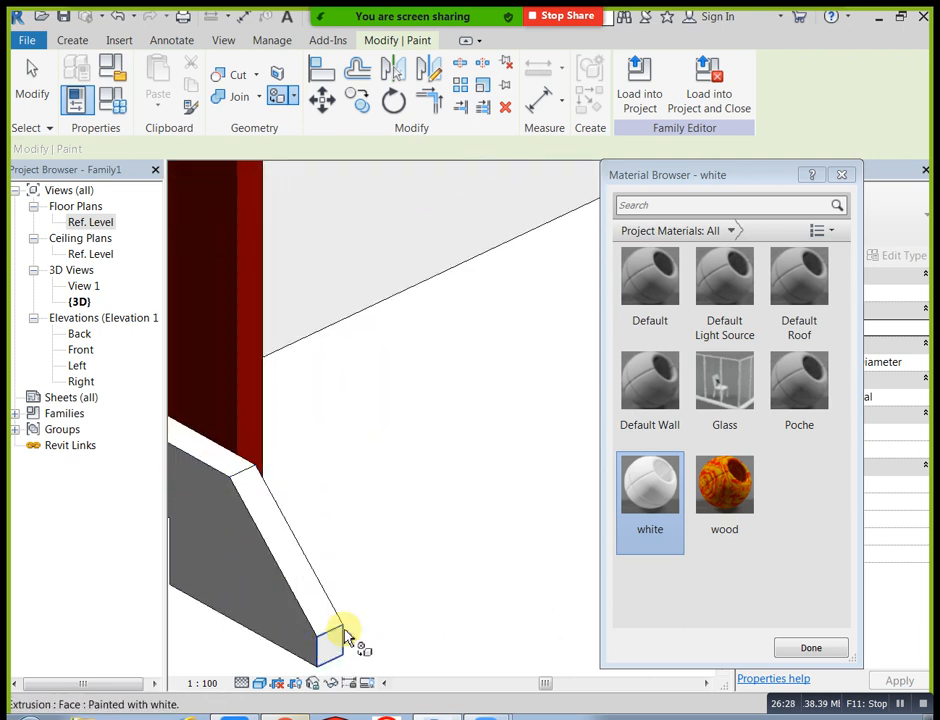
pyautogui.scroll(-4, 397, 582)
pyautogui.click(841, 175)
pyautogui.moveTo(634, 422)
pyautogui.keyDown('shift'); pyautogui.mouseDown(button='middle')
pyautogui.moveTo(552, 470)
pyautogui.moveTo(535, 527)
pyautogui.moveTo(740, 520)
pyautogui.mouseUp(button='middle'); pyautogui.keyUp('shift')
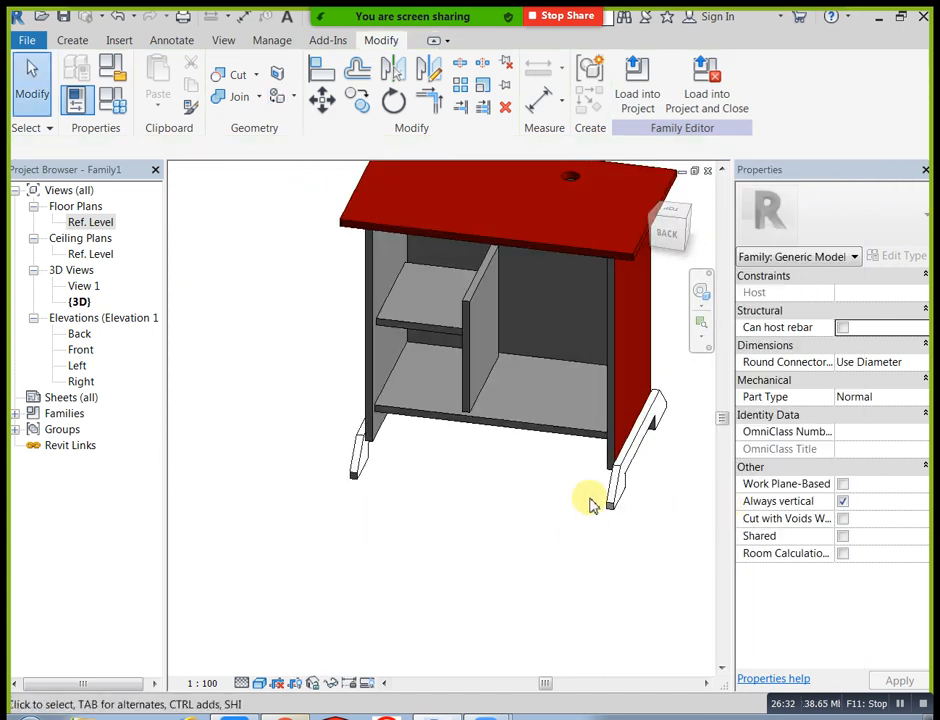
pyautogui.scroll(3, 613, 499)
pyautogui.scroll(-4, 620, 470)
pyautogui.keyDown('shift'); pyautogui.moveTo(645, 330); pyautogui.dragTo(606, 434, button='middle'); pyautogui.keyUp('shift')
pyautogui.scroll(4, 595, 302)
pyautogui.scroll(-4, 595, 302)
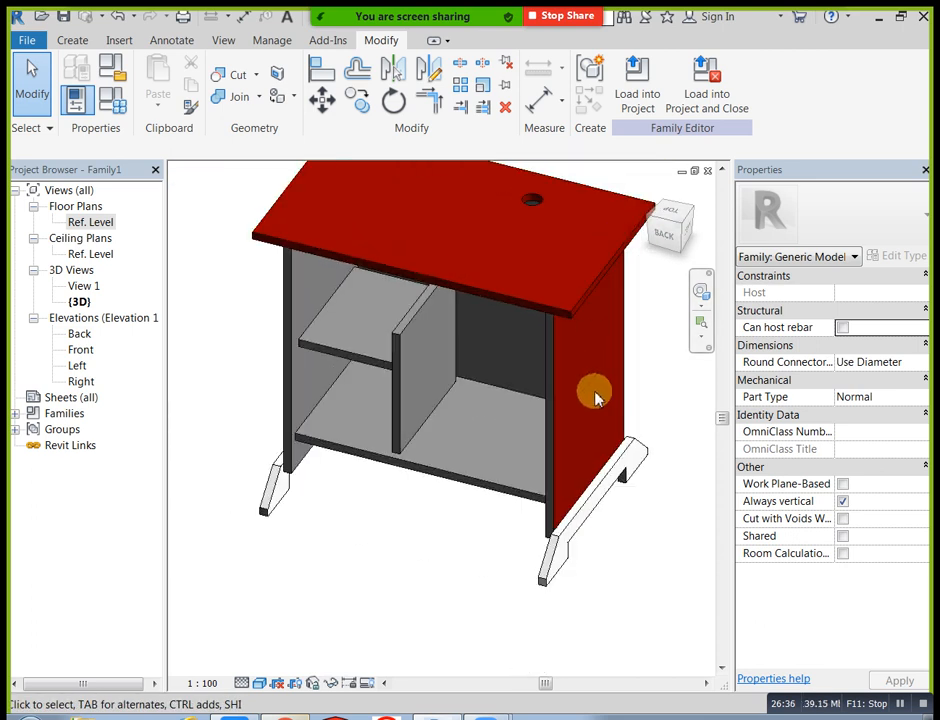
# - Change the white material's appearance color to RGB 0 128 255 and save the material
pyautogui.click(272, 40)
pyautogui.click(80, 84)
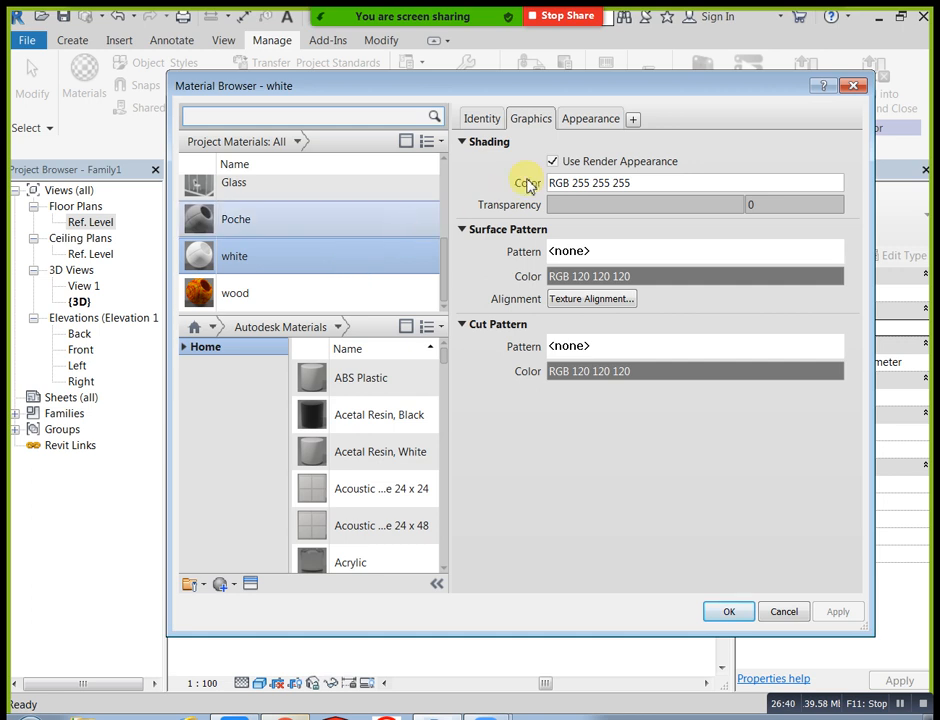
pyautogui.click(595, 119)
pyautogui.click(630, 292)
pyautogui.click(452, 231)
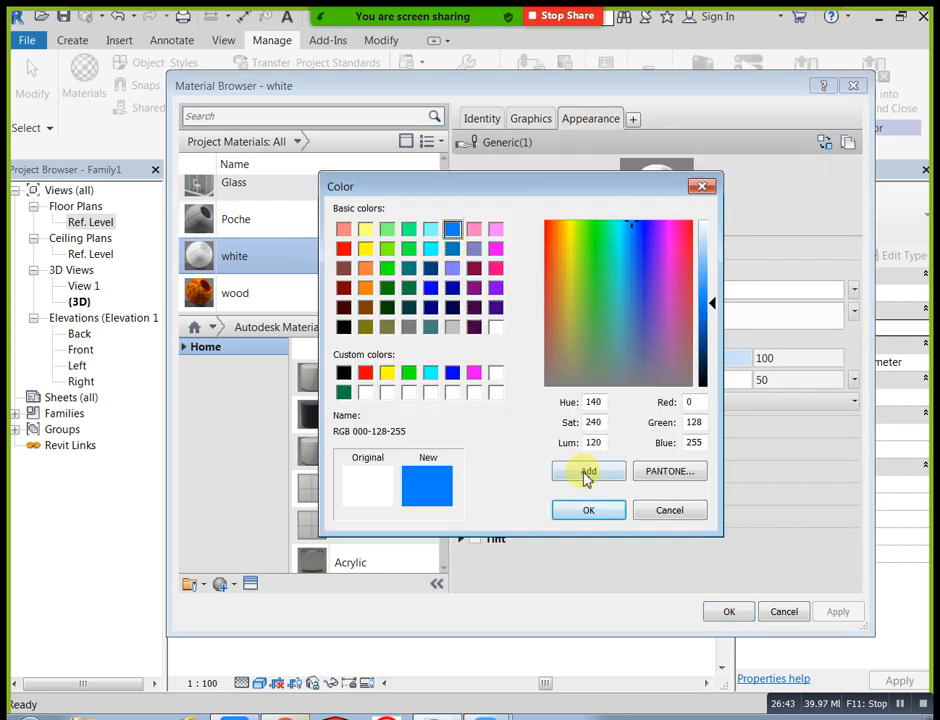
pyautogui.click(591, 512)
pyautogui.click(837, 612)
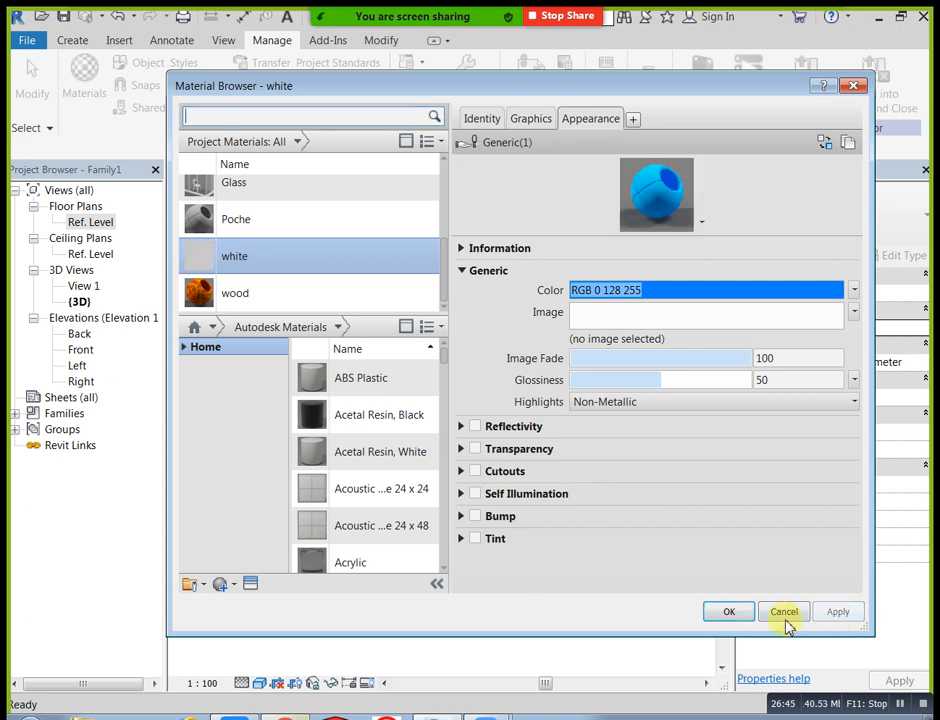
pyautogui.click(743, 619)
pyautogui.keyDown('shift'); pyautogui.moveTo(405, 594); pyautogui.dragTo(818, 566, button='middle'); pyautogui.keyUp('shift')
pyautogui.keyDown('shift'); pyautogui.moveTo(420, 571); pyautogui.dragTo(147, 449, button='middle'); pyautogui.keyUp('shift')
pyautogui.scroll(-3, 497, 545)
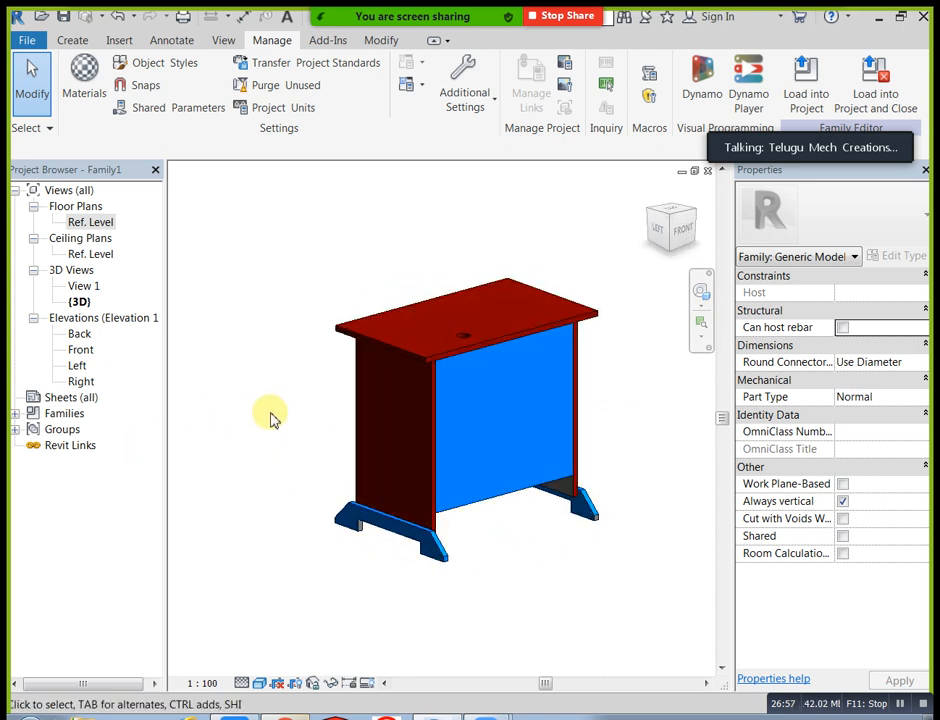
# - Add aligned dimensions for the desktop's overall depth and width in the Ref. Level floor plan
pyautogui.doubleClick(93, 224)
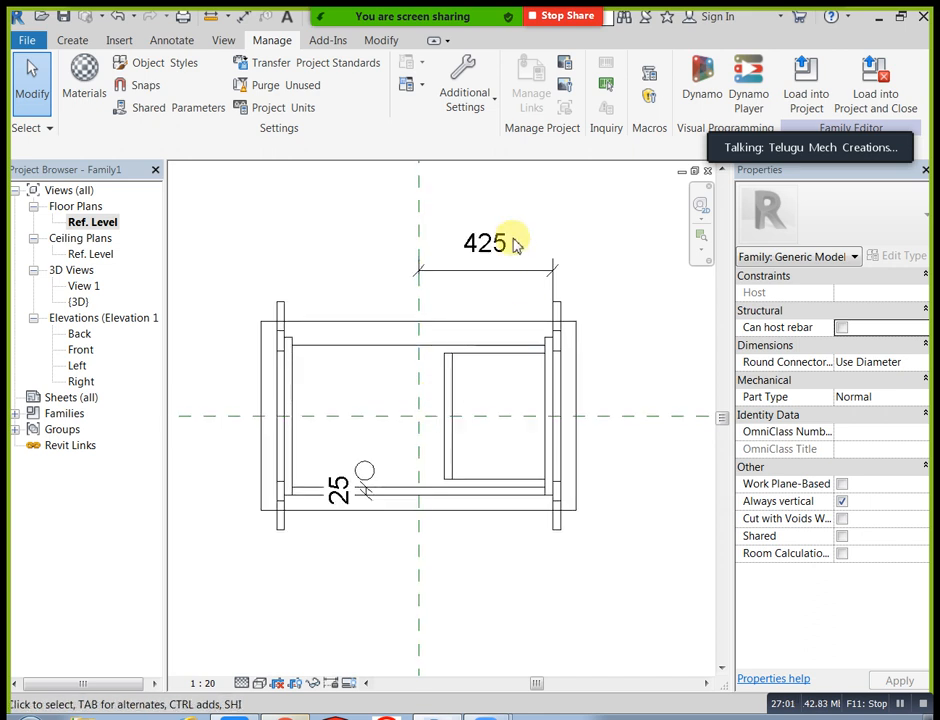
pyautogui.click(80, 41)
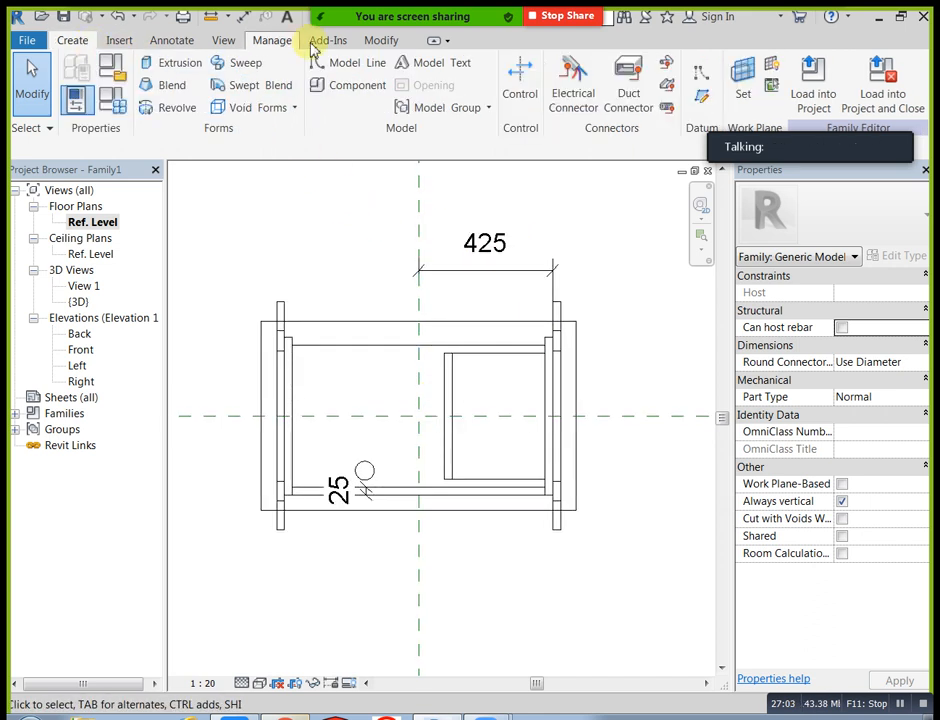
pyautogui.click(381, 40)
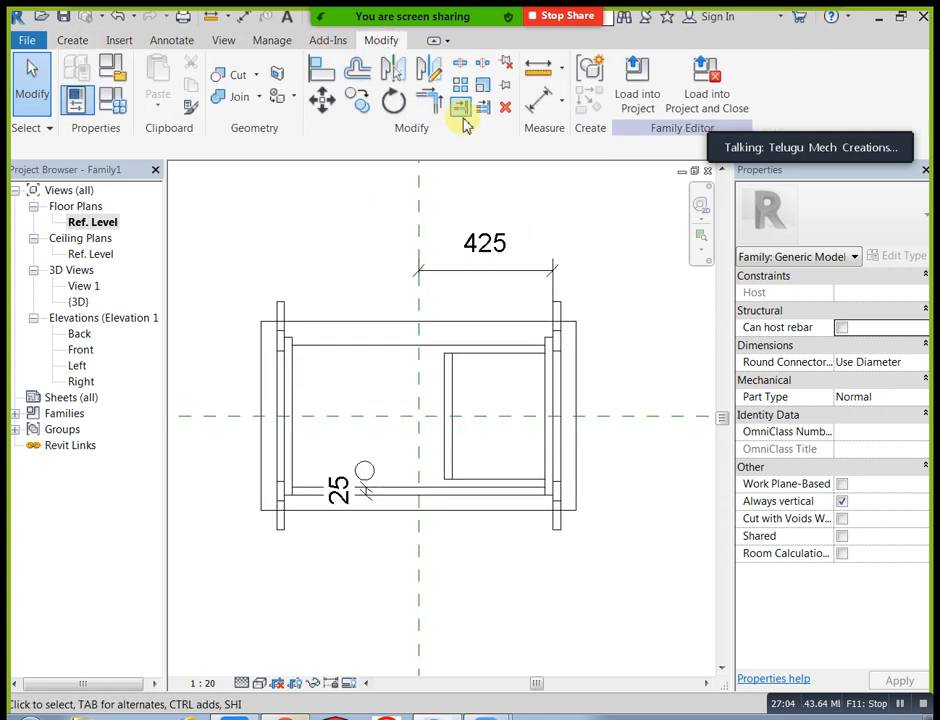
pyautogui.click(541, 99)
pyautogui.click(574, 512)
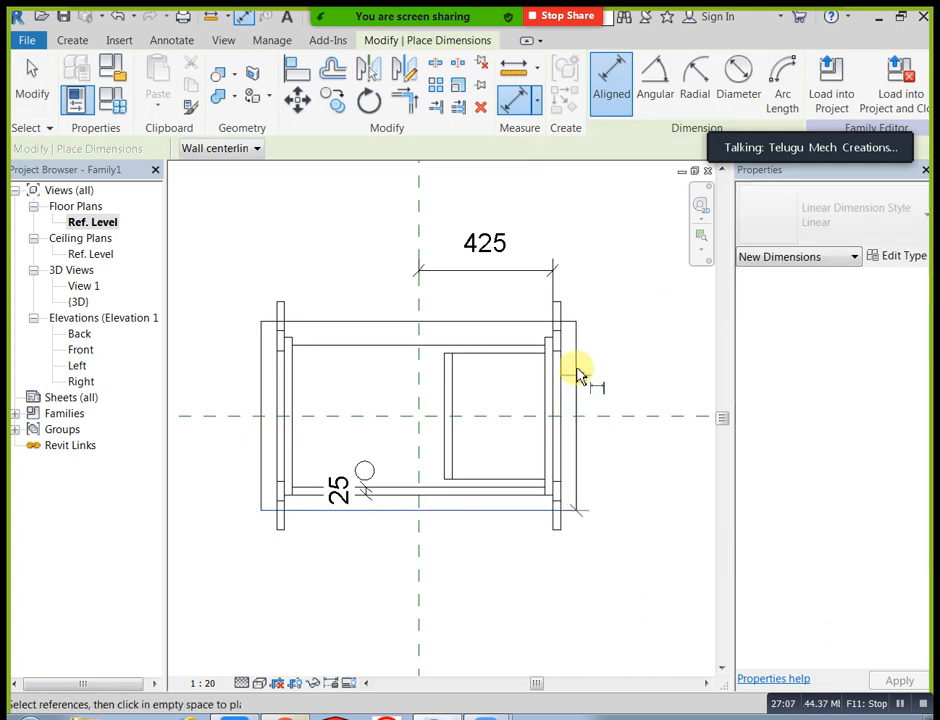
pyautogui.click(562, 321)
pyautogui.click(641, 400)
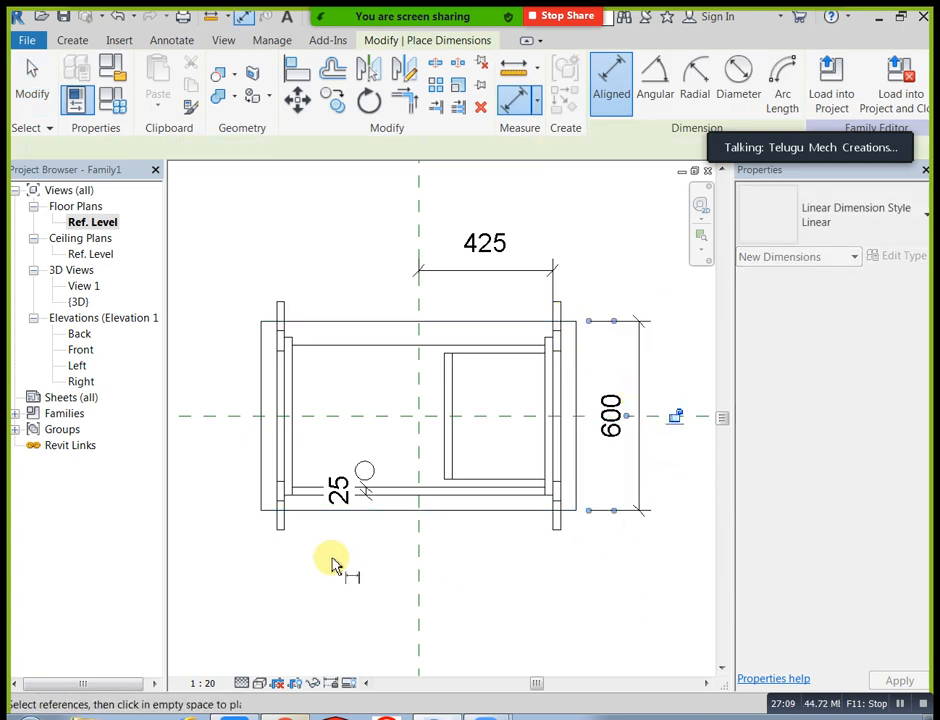
pyautogui.click(262, 457)
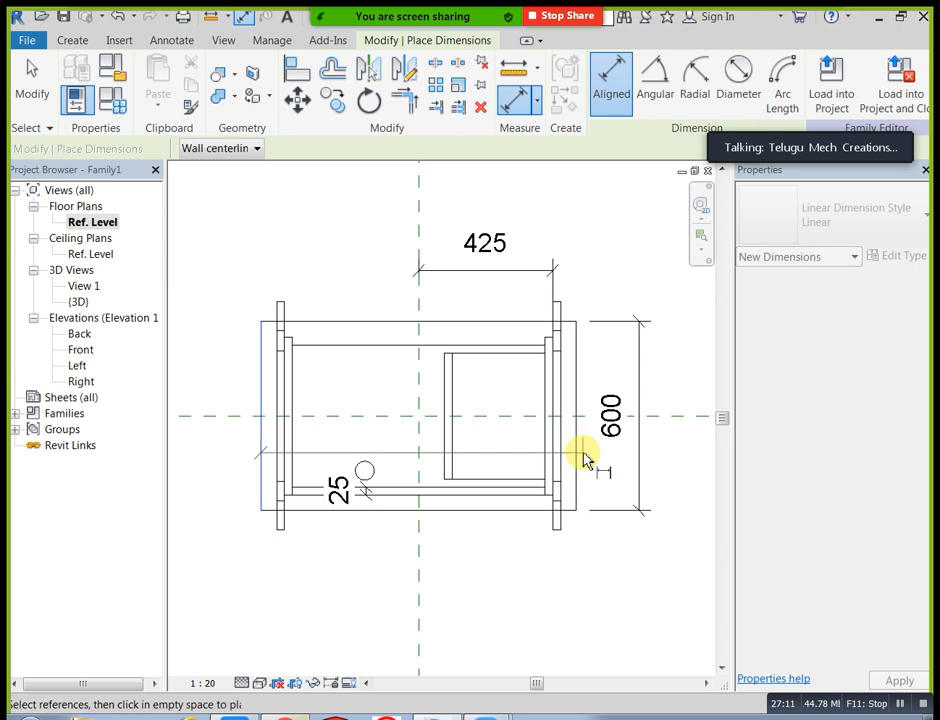
pyautogui.click(575, 485)
pyautogui.click(556, 572)
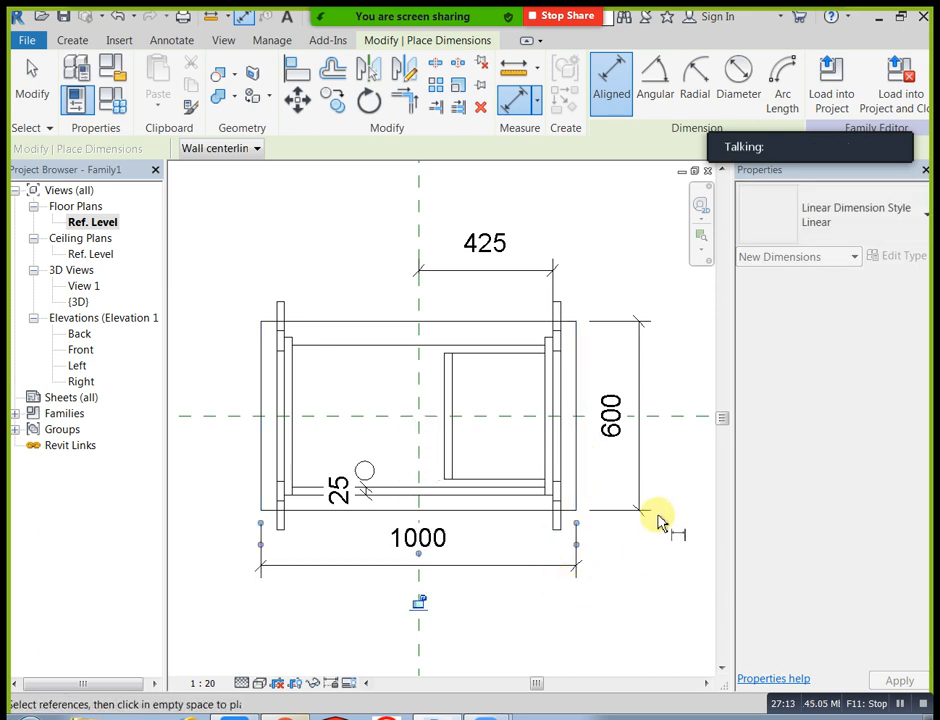
# - Switch the floor plan's visual style to Hidden Line and end dimensioning
pyautogui.click(259, 683)
pyautogui.click(285, 593)
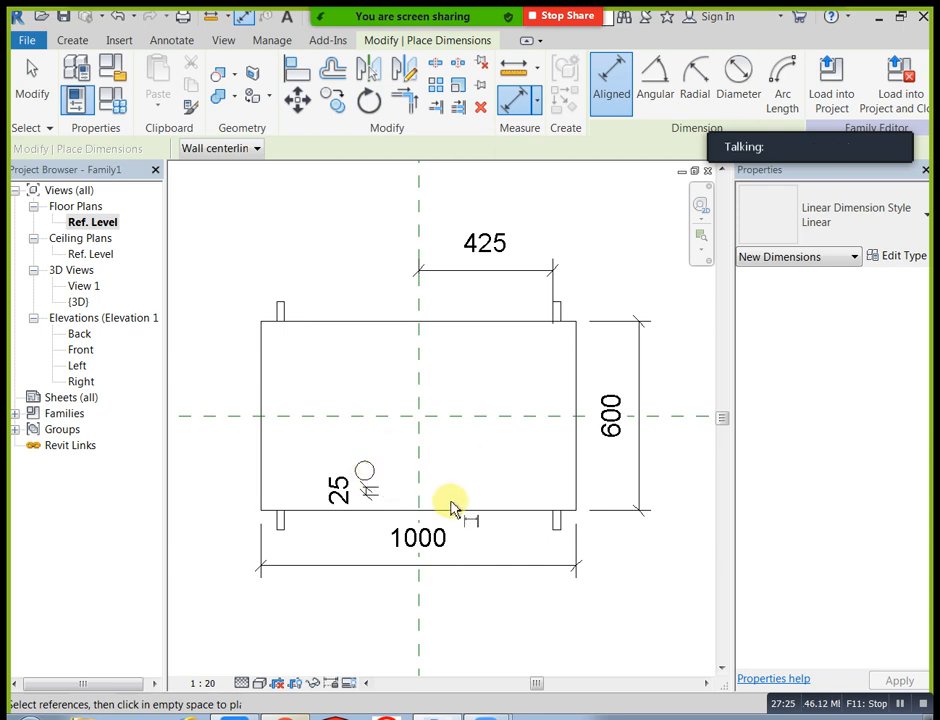
pyautogui.press('Escape')
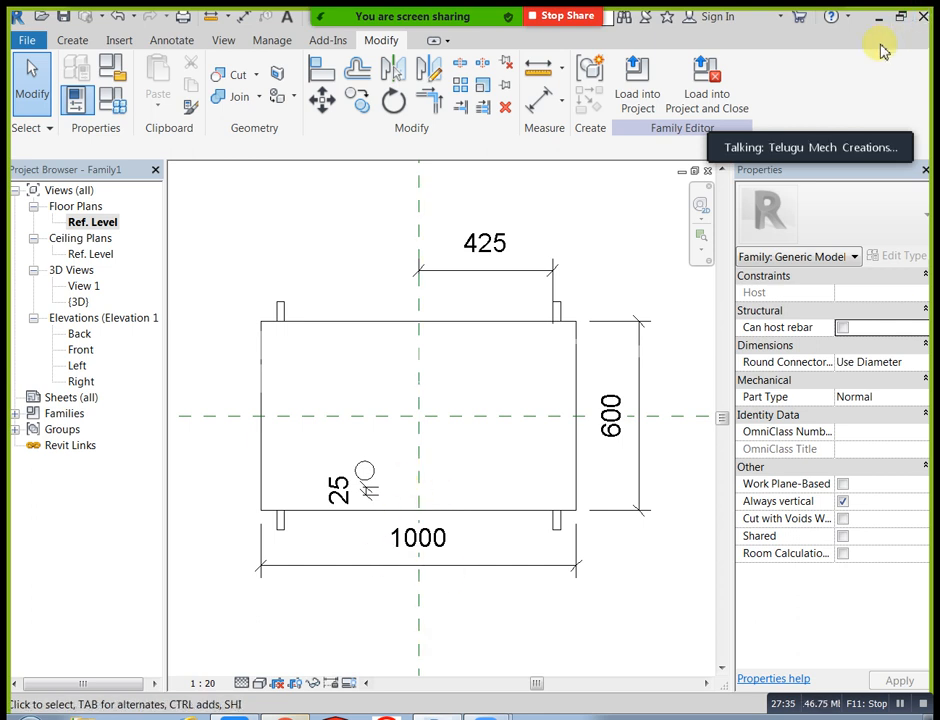
# - Open the Front elevation and add an aligned dimension from Ref. Level to the desktop's top edge, outside the existing right-side dimension
pyautogui.doubleClick(84, 350)
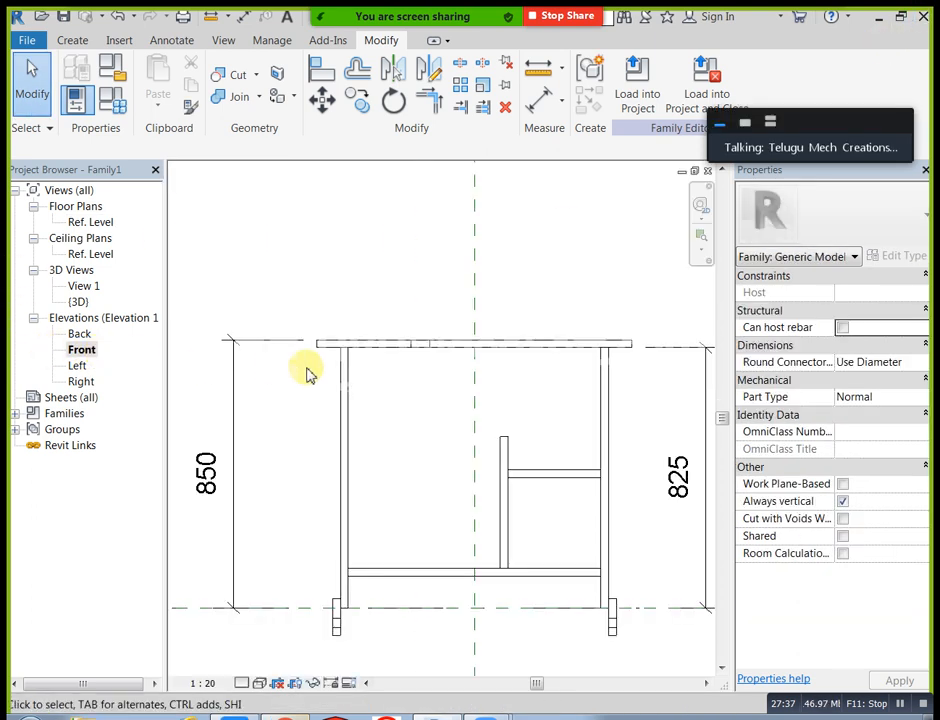
pyautogui.moveTo(462, 432); pyautogui.dragTo(412, 403, button='middle')
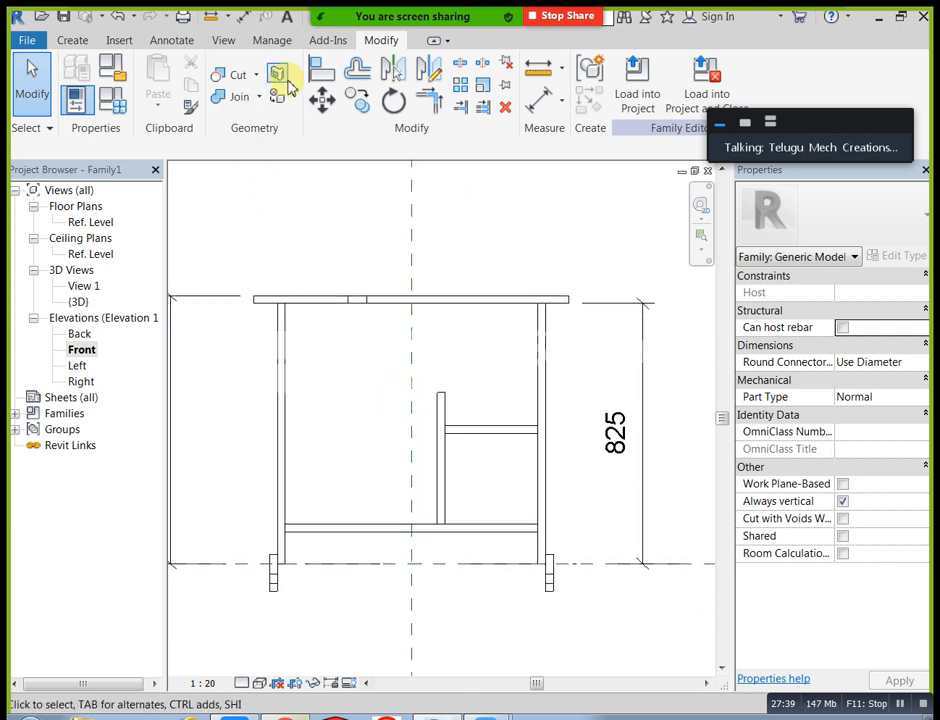
pyautogui.click(540, 72)
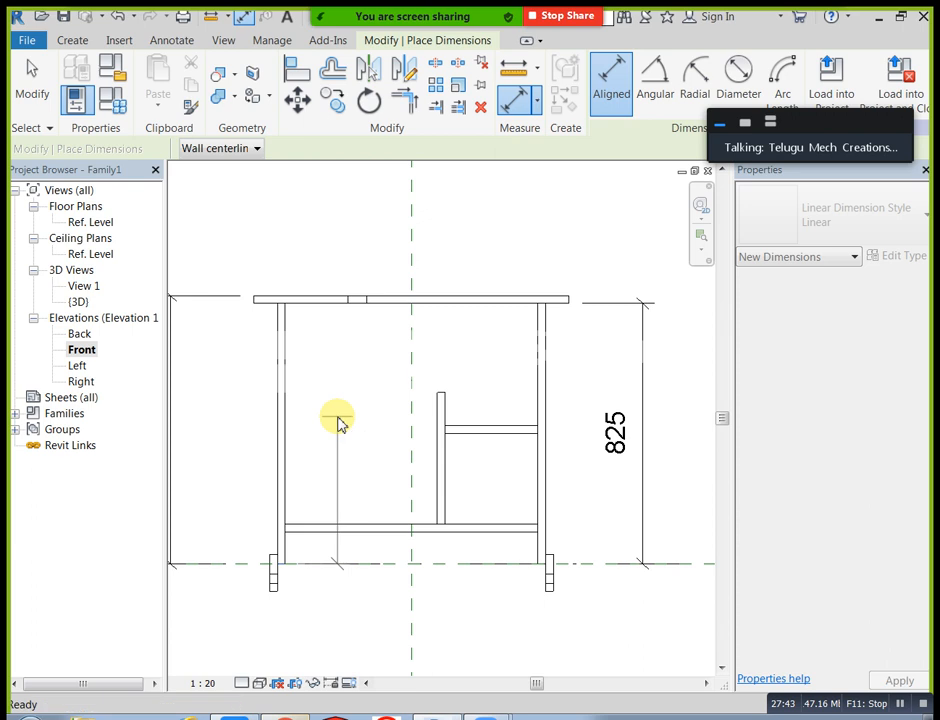
pyautogui.scroll(-2, 594, 464)
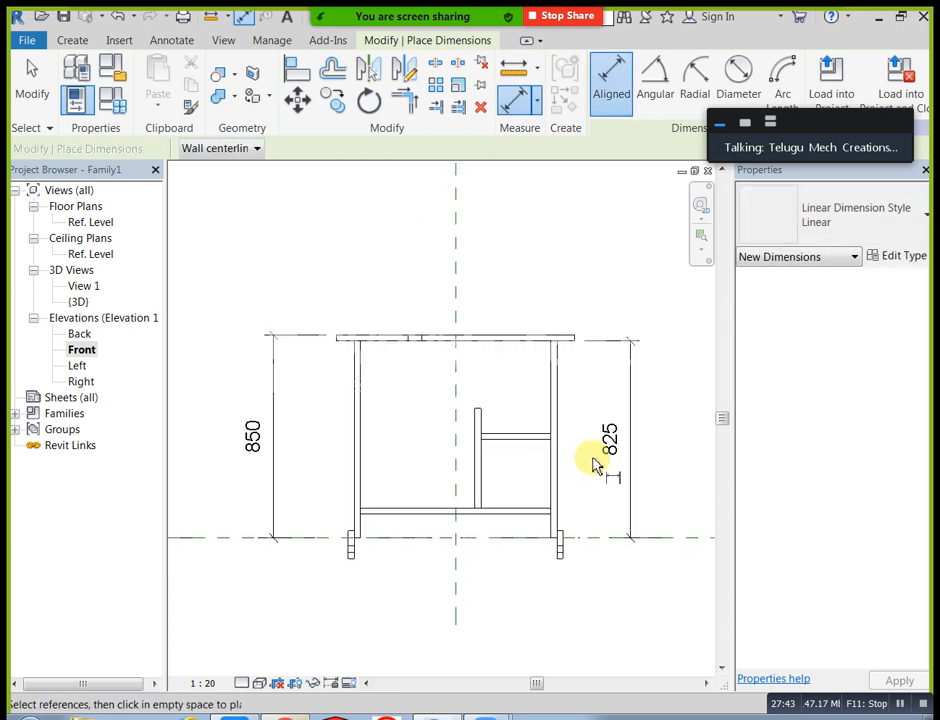
pyautogui.click(600, 539)
pyautogui.click(573, 337)
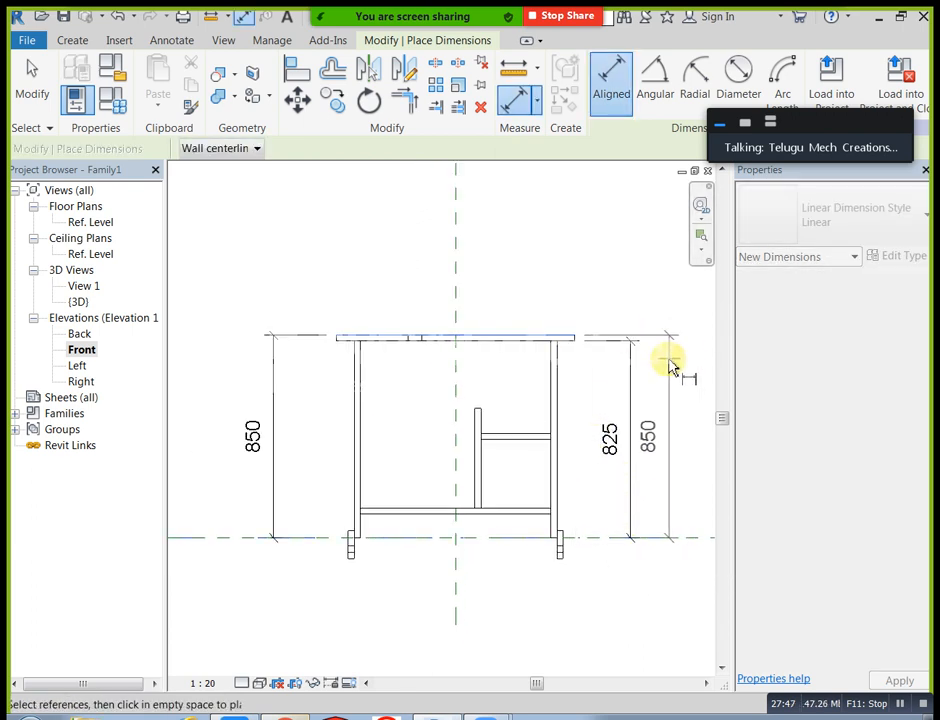
pyautogui.click(667, 371)
# - Dimension the height of the bottom shelf's underside above Ref. Level, placing it beside the right side panel
pyautogui.scroll(1, 489, 512)
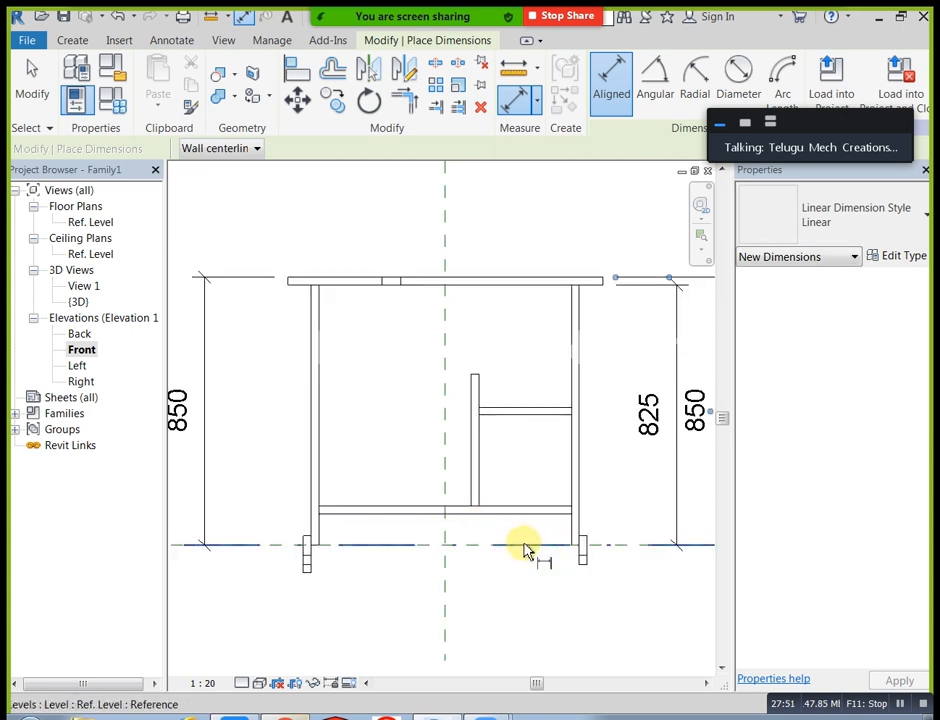
pyautogui.click(525, 549)
pyautogui.click(541, 521)
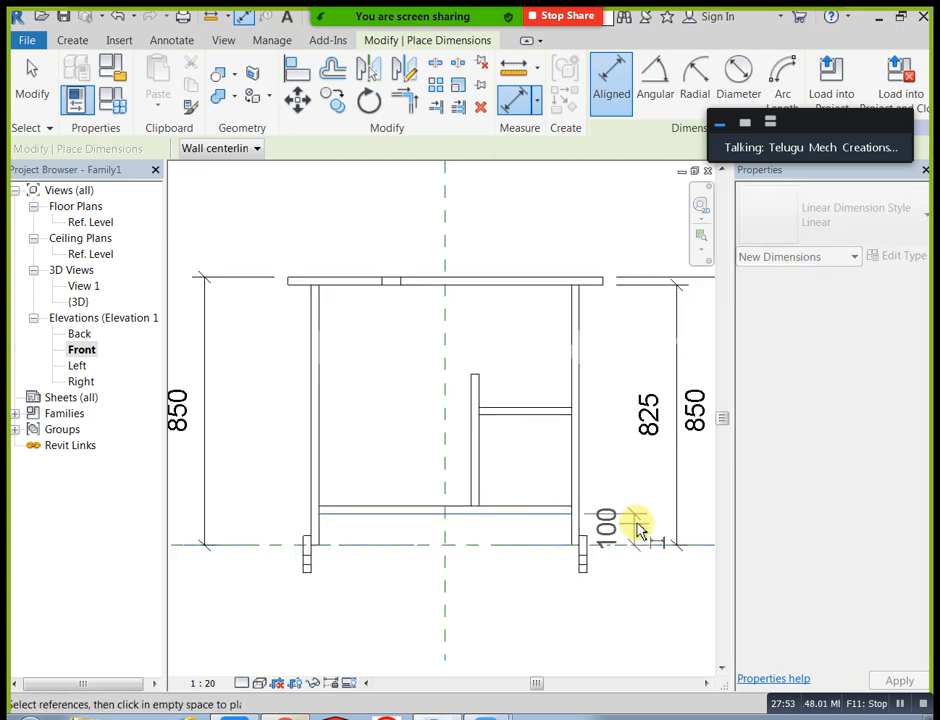
pyautogui.click(655, 528)
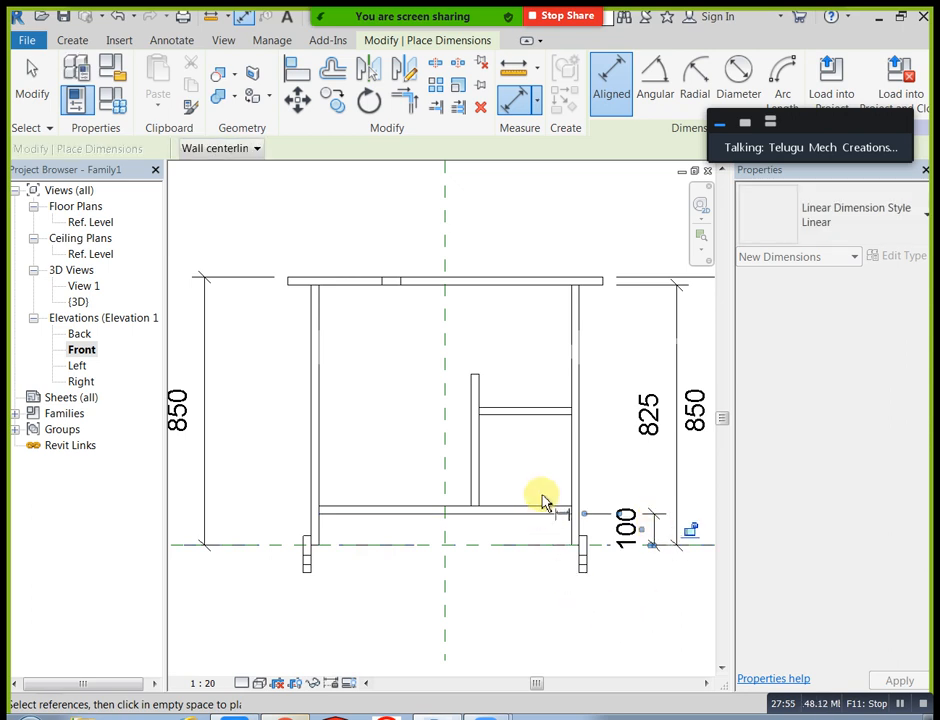
# - Dimension the heights of the vertical divider's top and the small upper shelf's underside above Ref. Level
pyautogui.scroll(1, 530, 499)
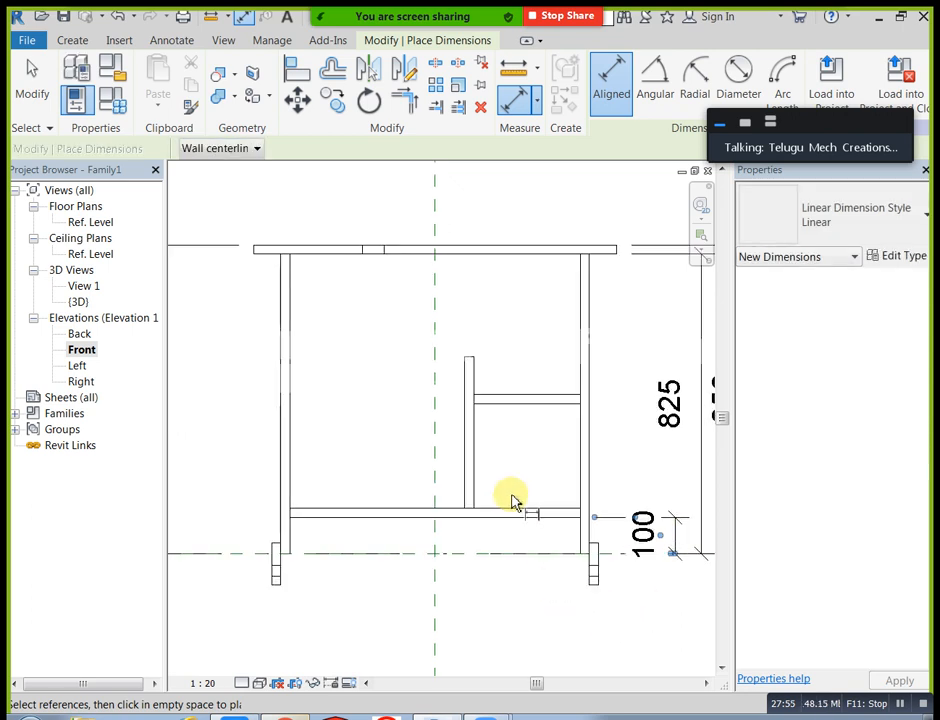
pyautogui.click(480, 556)
pyautogui.click(468, 362)
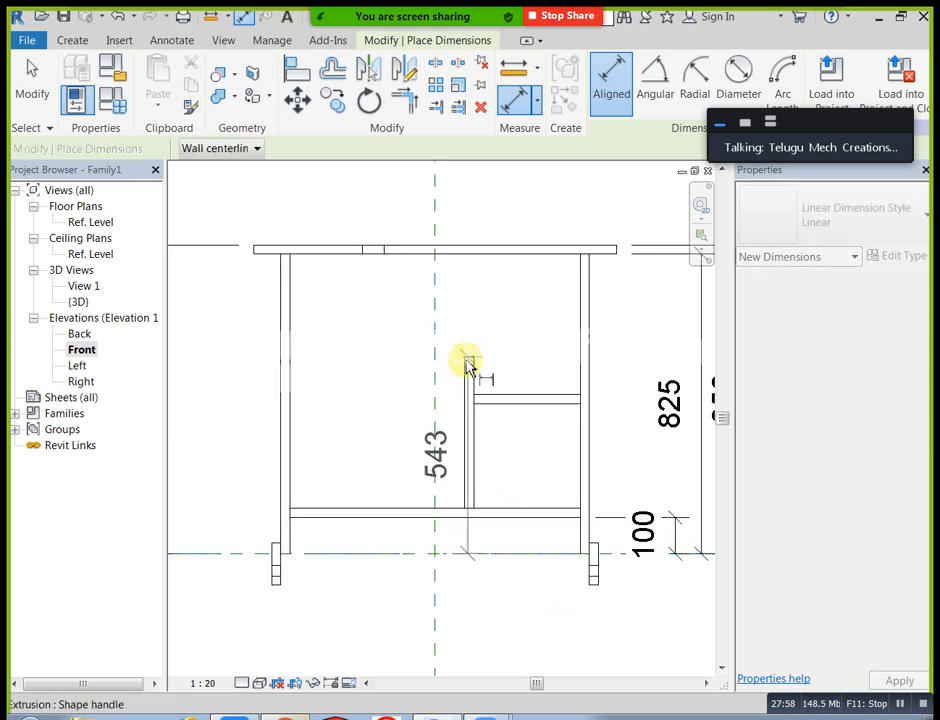
pyautogui.click(407, 428)
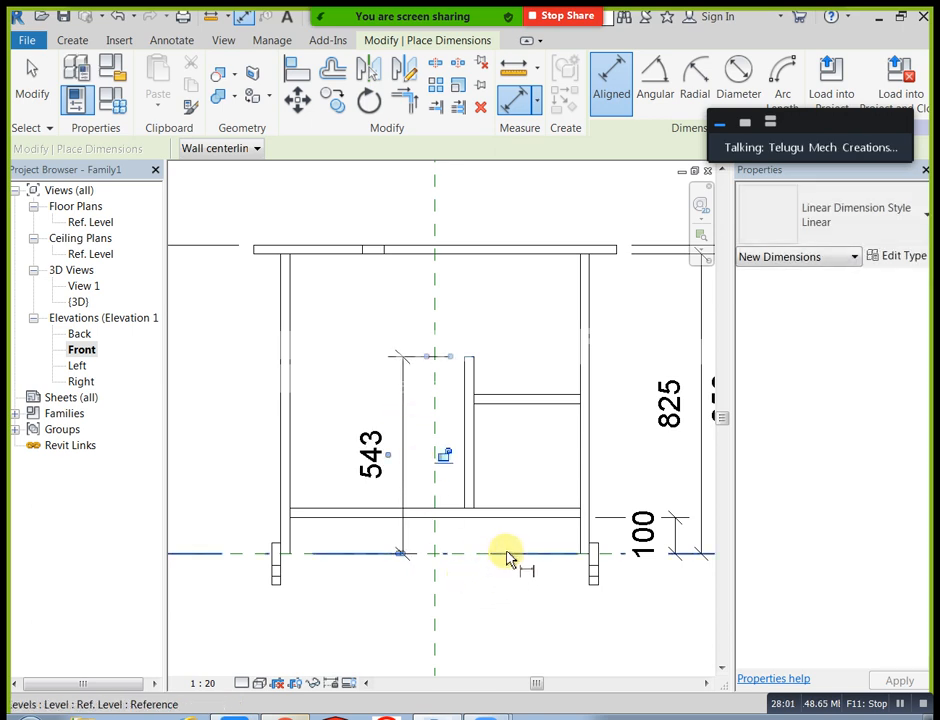
pyautogui.click(510, 556)
pyautogui.click(518, 401)
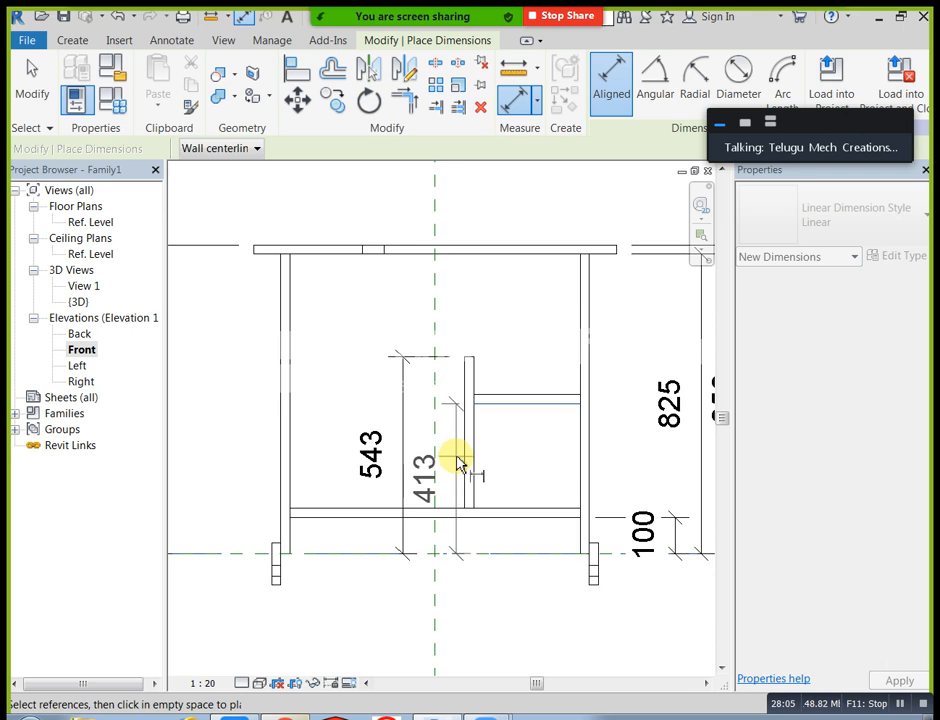
pyautogui.click(436, 460)
# - Dimension the clear width between the vertical divider and the right side panel, placing it above the divider
pyautogui.click(474, 372)
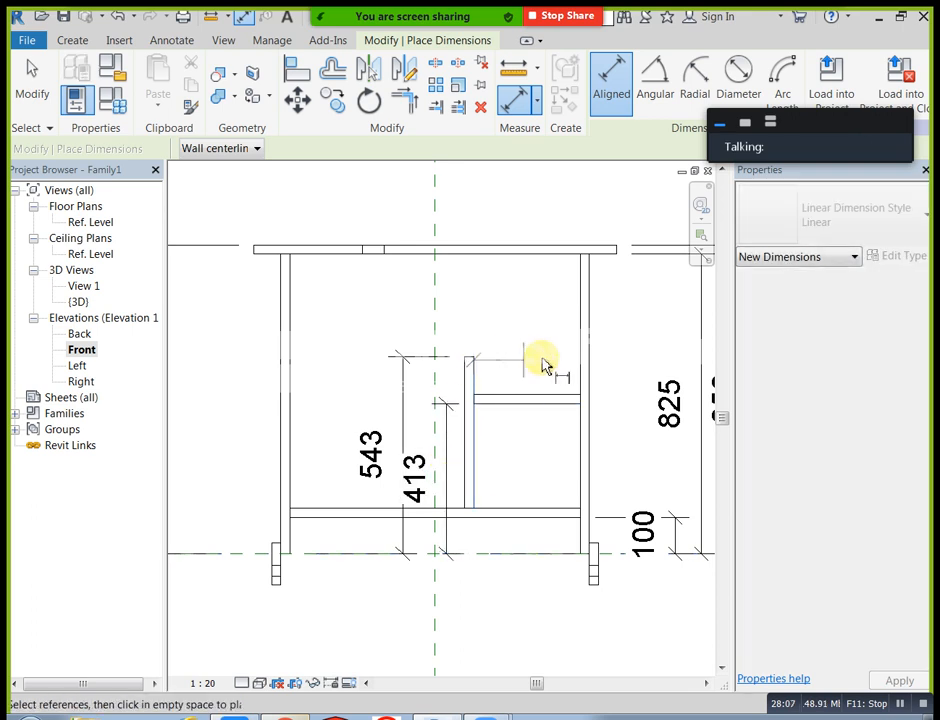
pyautogui.click(578, 374)
pyautogui.click(554, 322)
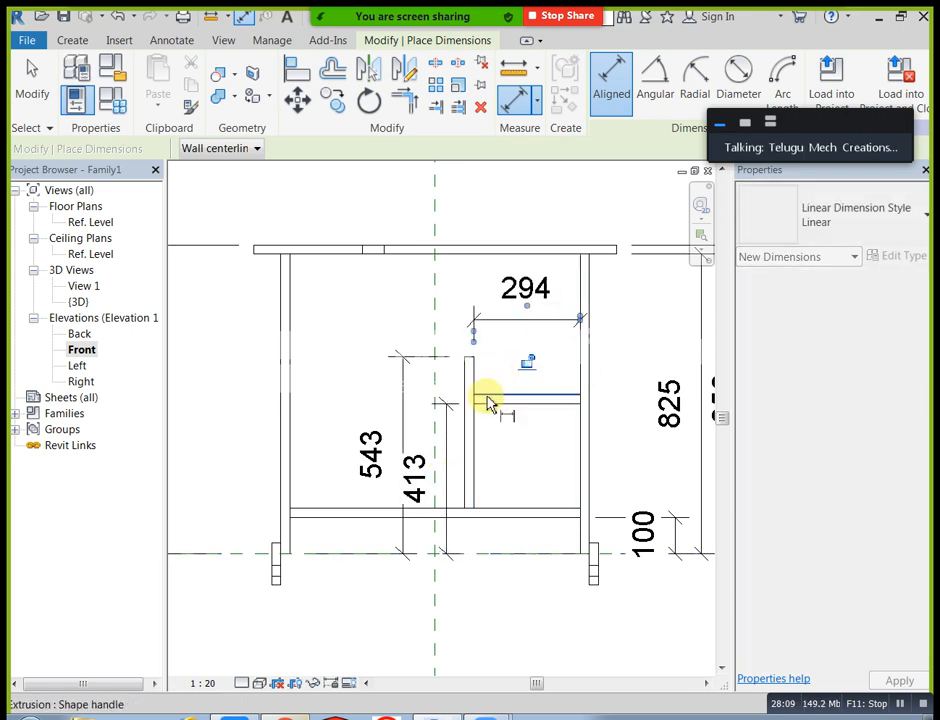
# - Dimension the inner and outer widths across the two side panels, stacking both dimensions below the desk
pyautogui.scroll(-1, 489, 401)
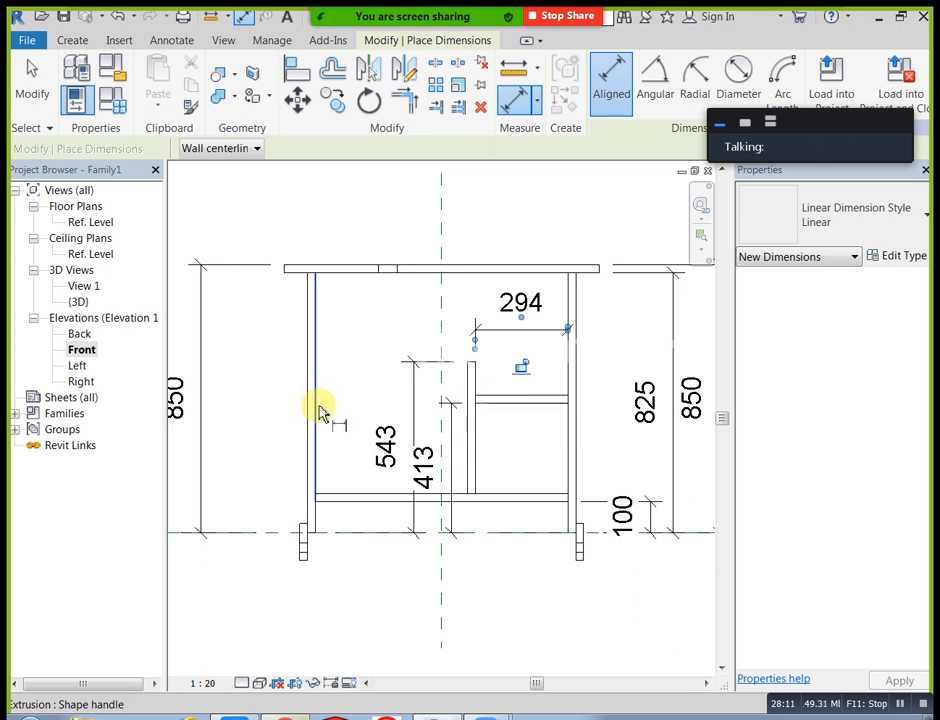
pyautogui.moveTo(319, 409); pyautogui.dragTo(331, 412, button='middle')
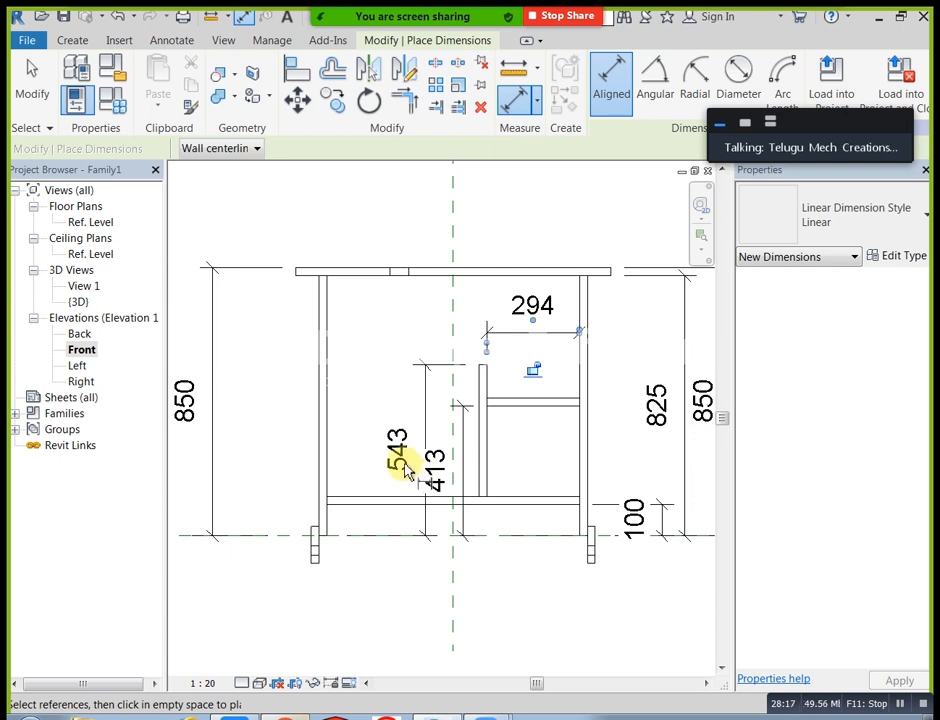
pyautogui.click(333, 527)
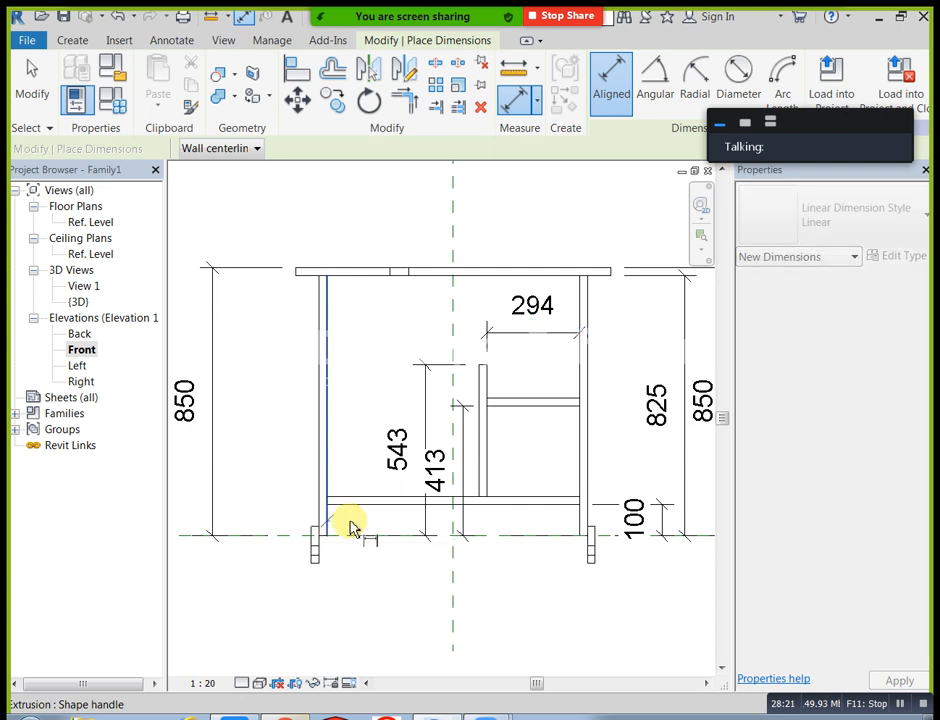
pyautogui.click(581, 528)
pyautogui.click(575, 611)
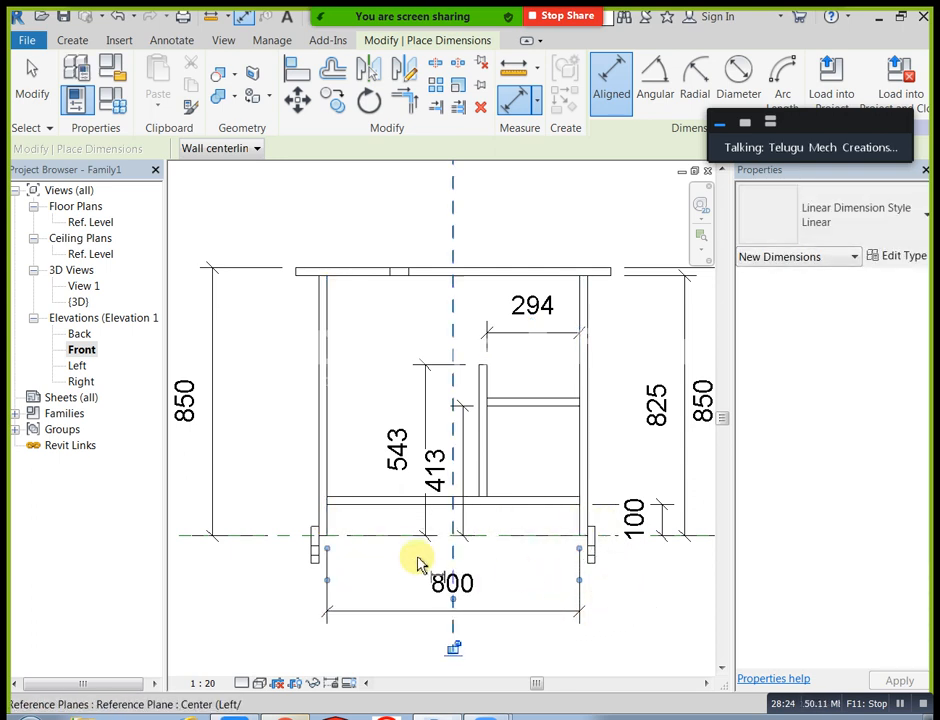
pyautogui.click(316, 501)
pyautogui.click(587, 488)
pyautogui.click(602, 657)
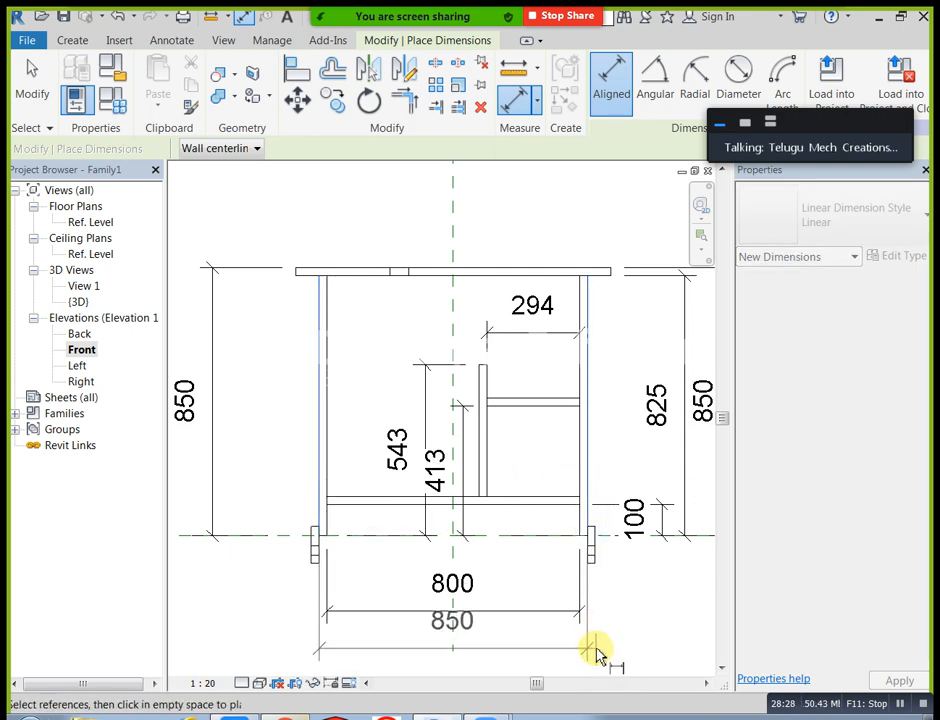
# - Dimension the desktop's overhang beyond the left side panel's outer face, and end dimensioning
pyautogui.scroll(2, 286, 278)
pyautogui.click(300, 269)
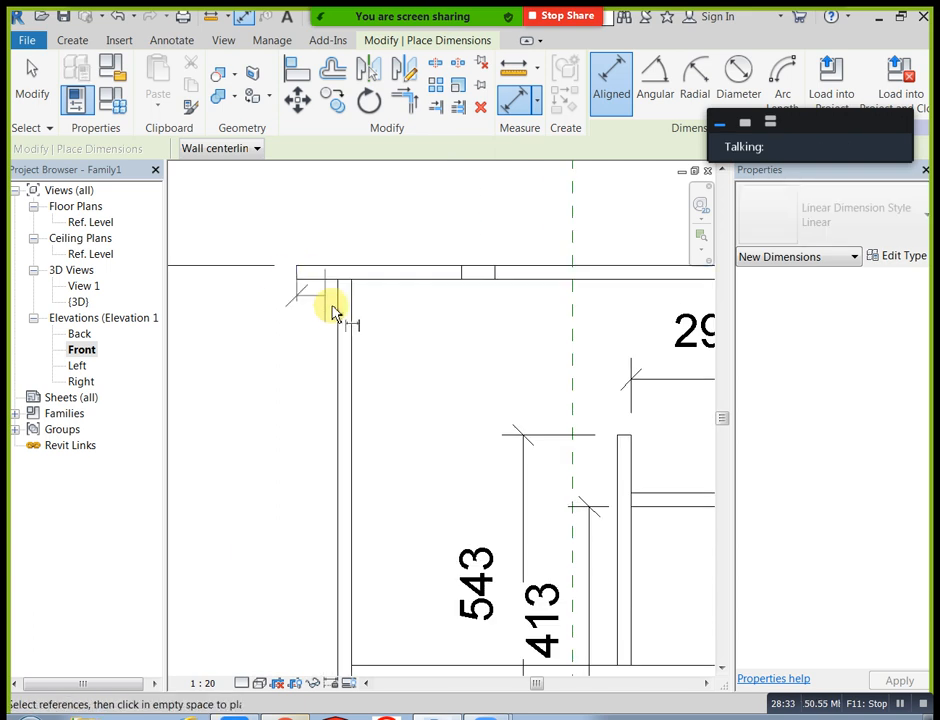
pyautogui.click(303, 405)
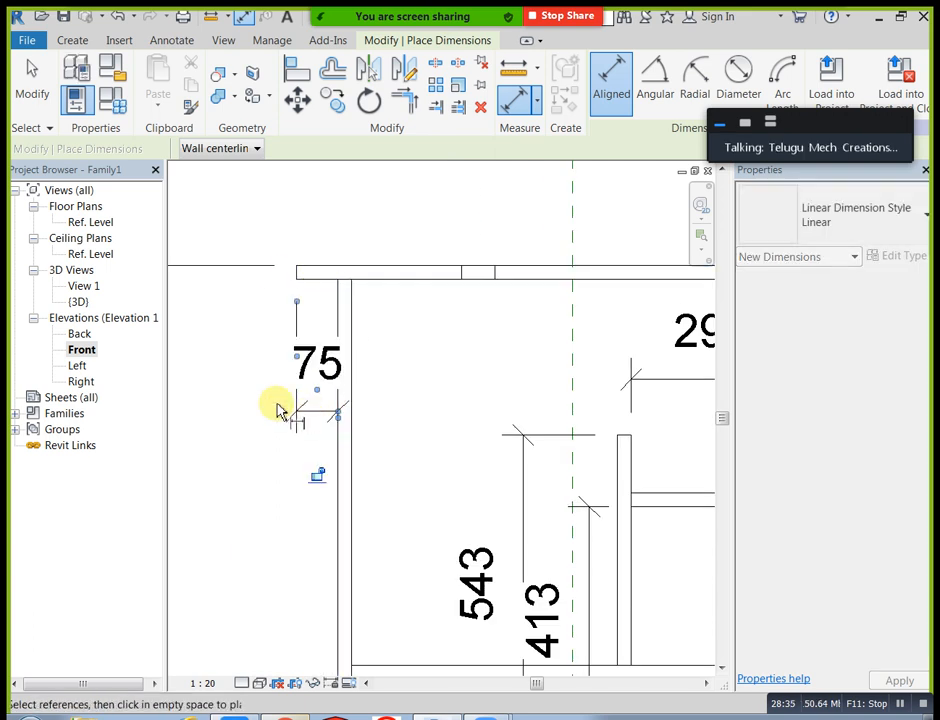
pyautogui.scroll(-4, 260, 380)
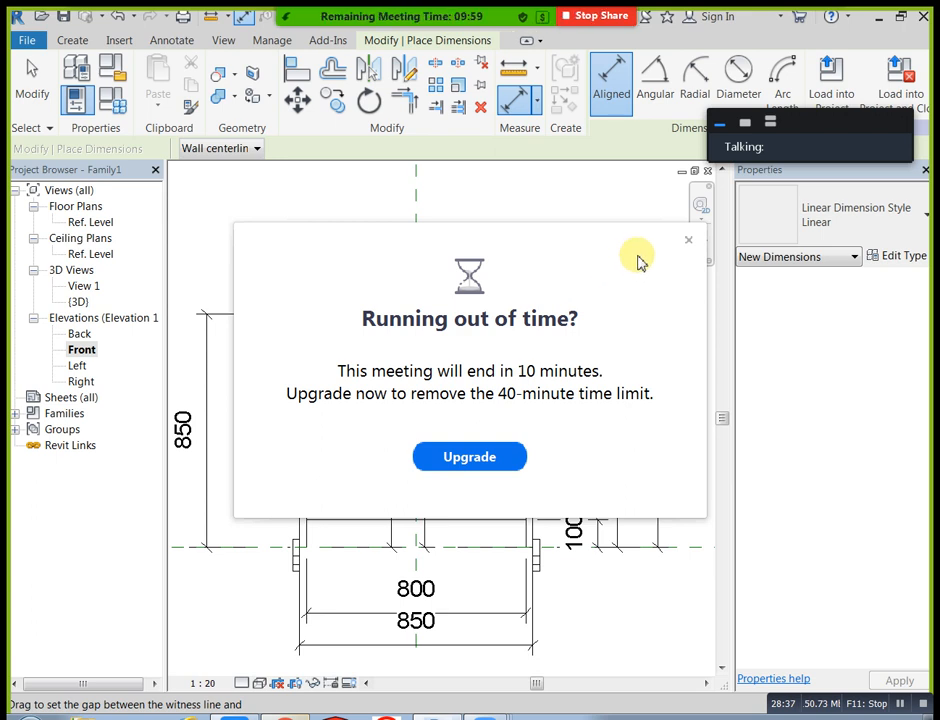
pyautogui.click(688, 240)
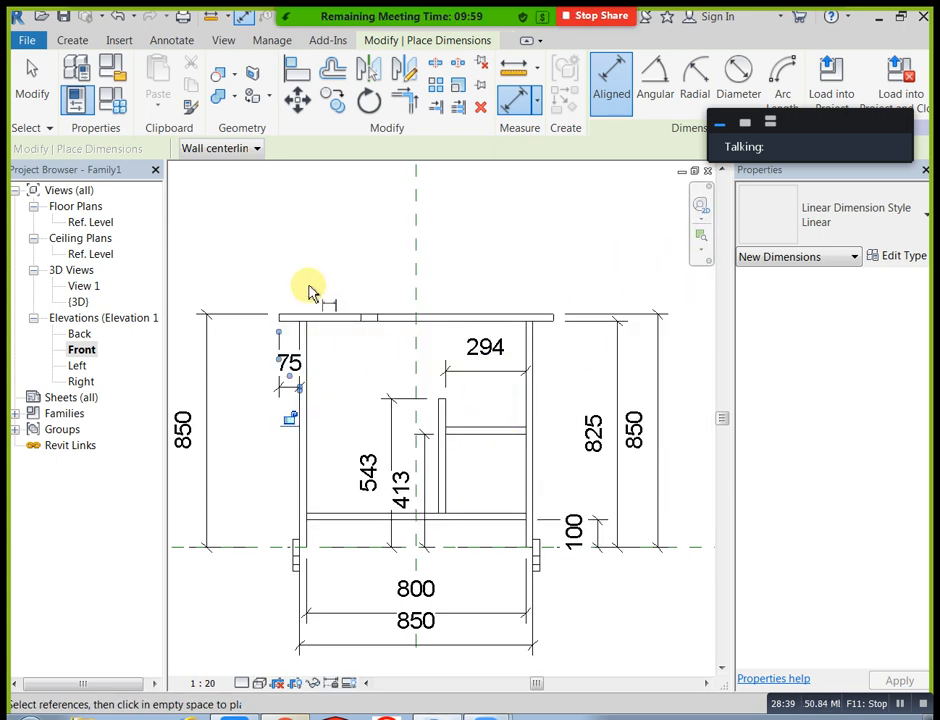
pyautogui.click(31, 80)
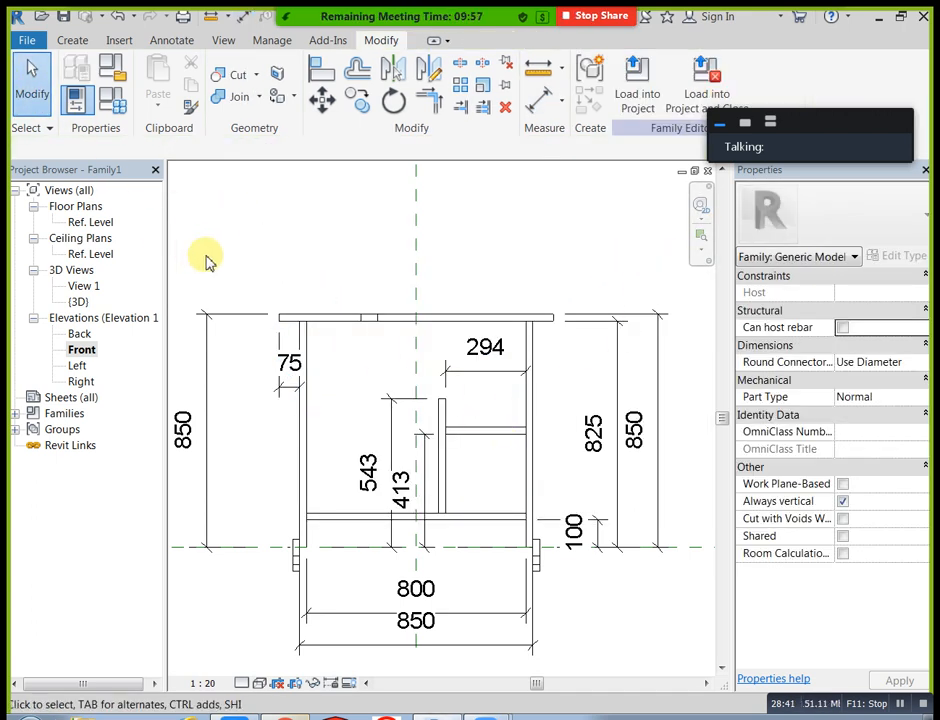
pyautogui.moveTo(283, 266); pyautogui.dragTo(296, 226, button='middle')
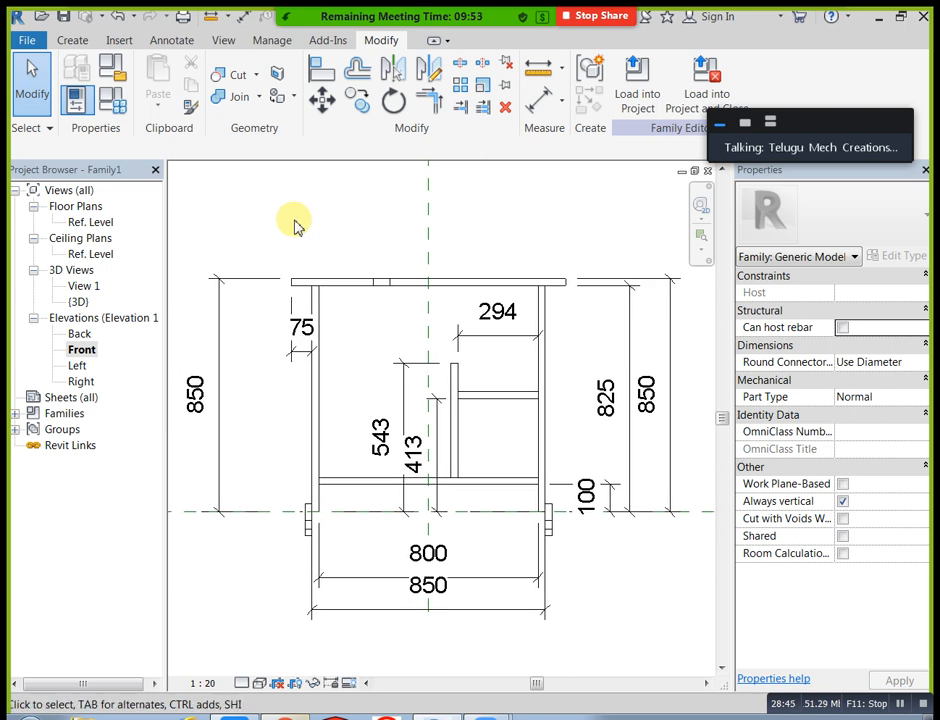
# - Set the Front elevation's view scale to 1:10 so the dimension text is smaller
pyautogui.click(212, 680)
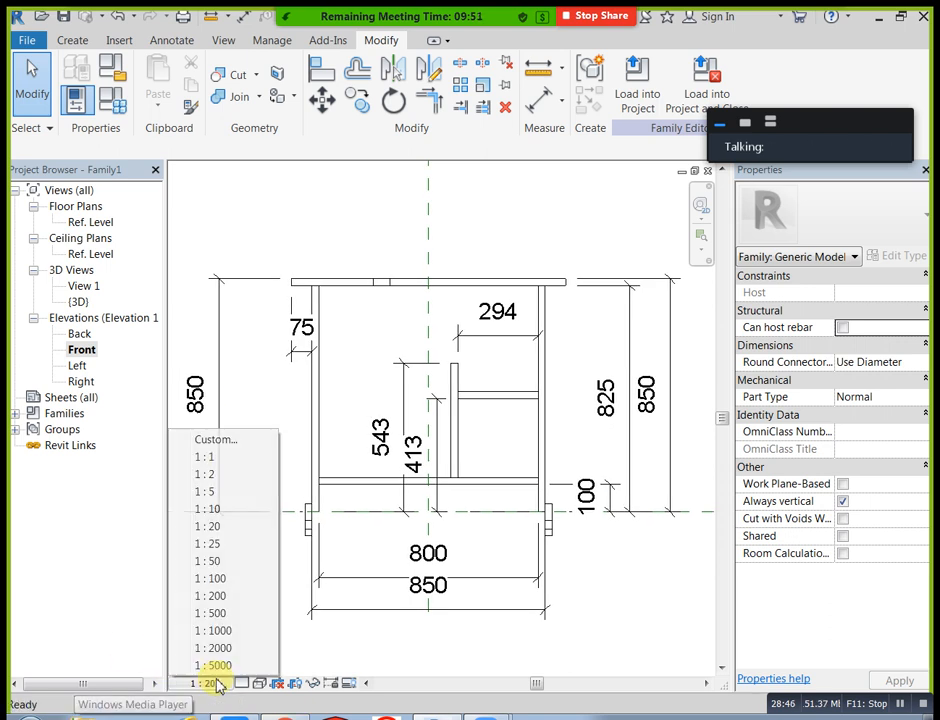
pyautogui.click(214, 544)
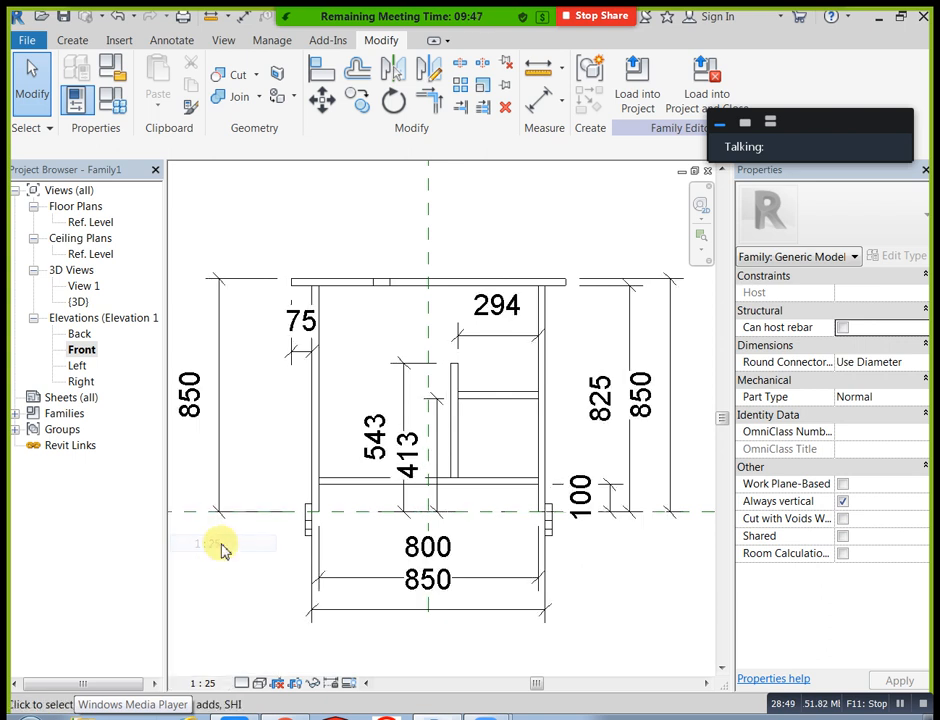
pyautogui.click(200, 683)
pyautogui.click(220, 509)
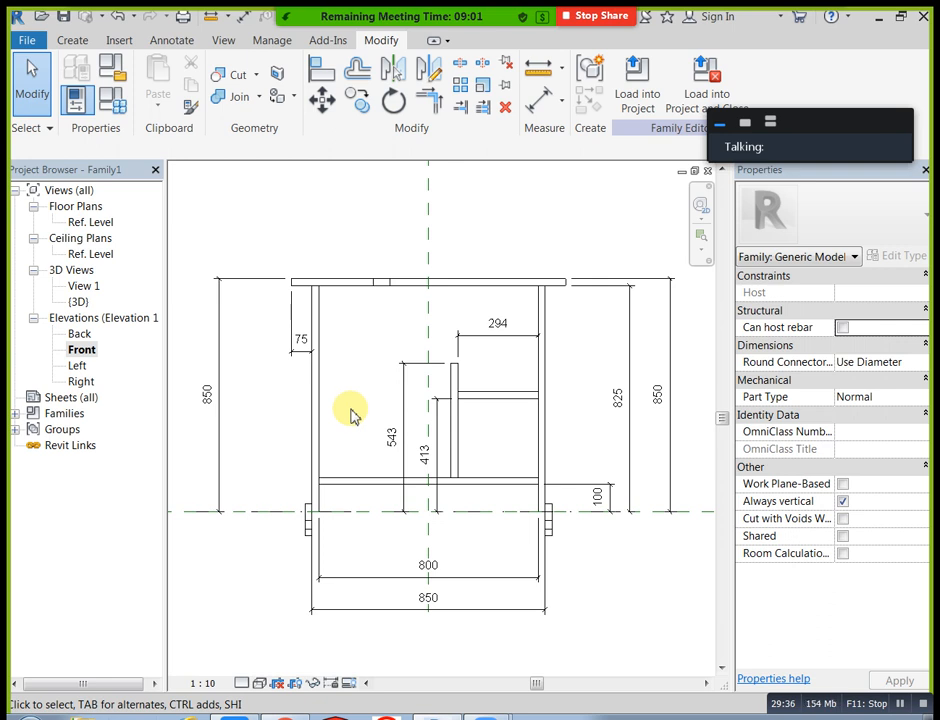
# - Open the Left elevation and bring the whole desk side into view
pyautogui.click(77, 366)
pyautogui.doubleClick(78, 366)
pyautogui.scroll(-1, 362, 418)
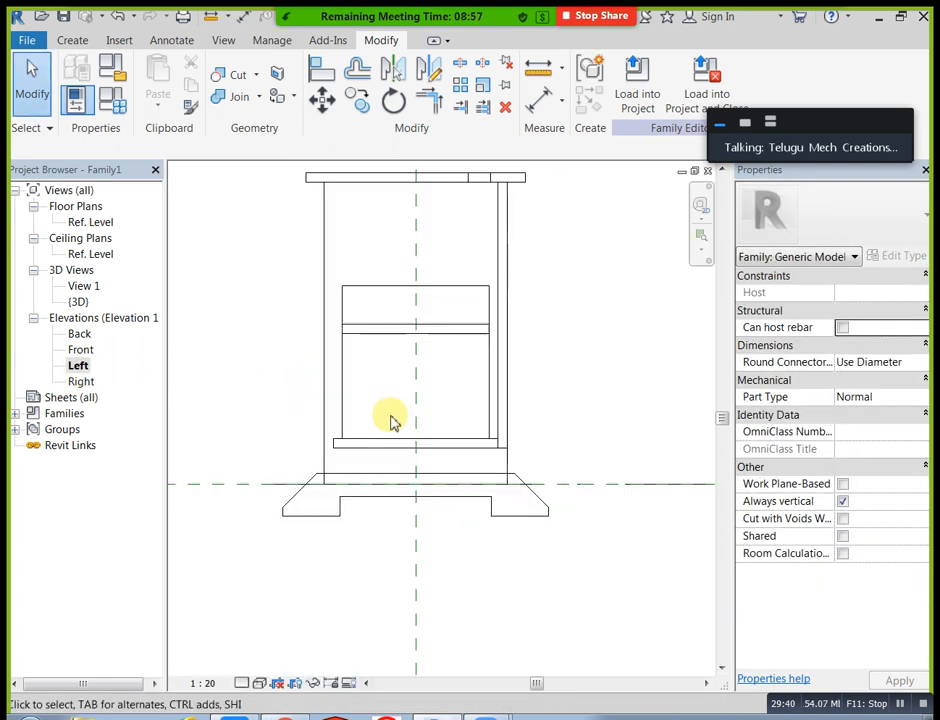
pyautogui.moveTo(392, 420); pyautogui.dragTo(336, 520, button='middle')
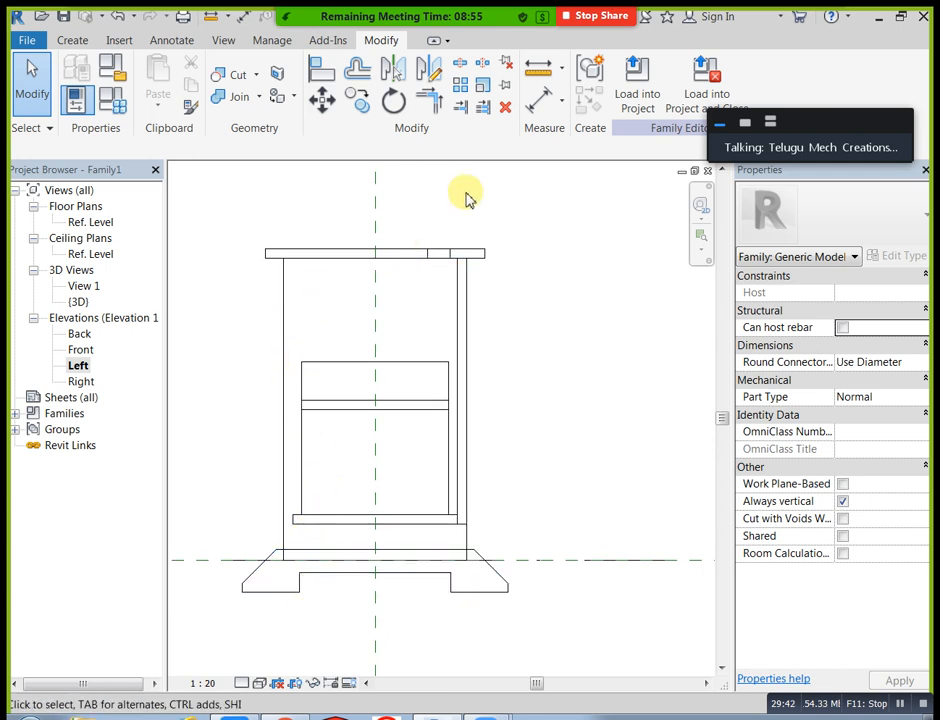
pyautogui.click(538, 103)
pyautogui.scroll(1, 252, 625)
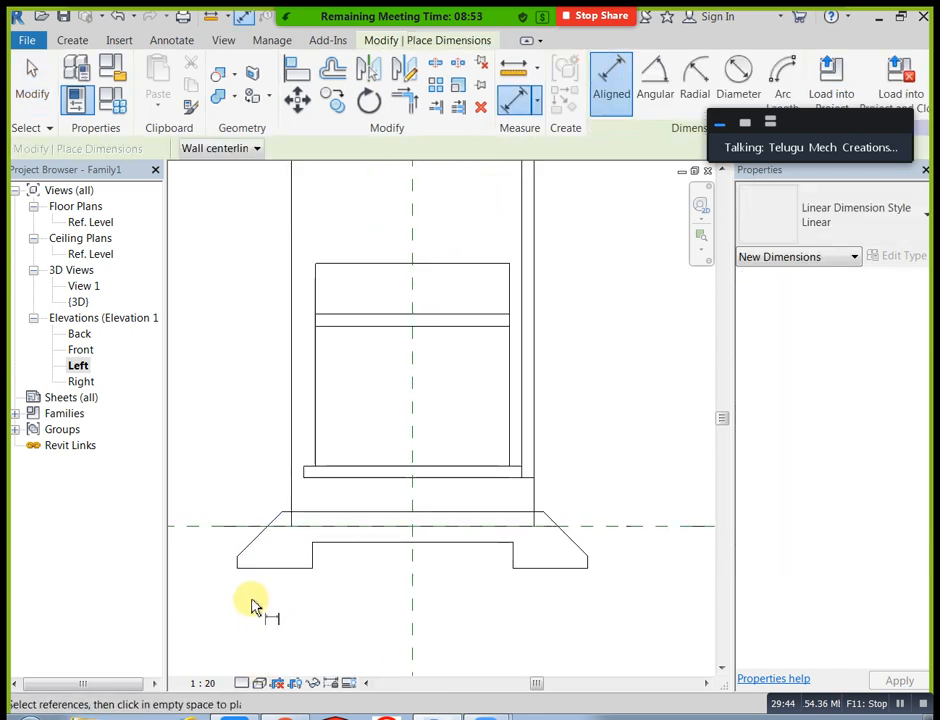
pyautogui.click(306, 513)
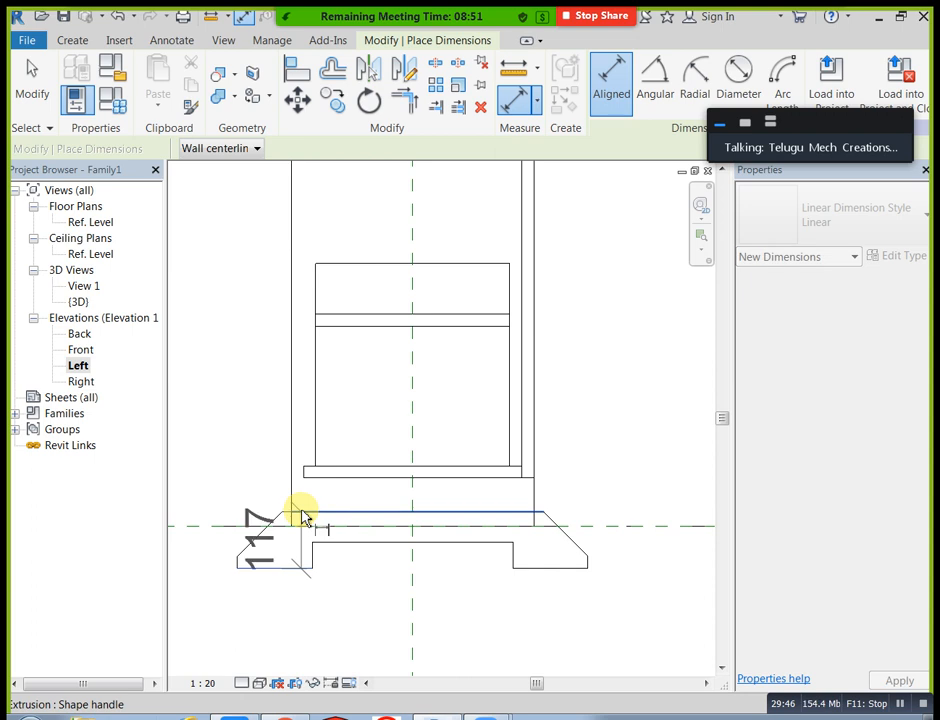
pyautogui.click(198, 530)
pyautogui.moveTo(237, 552)
pyautogui.mouseDown(button='middle')
pyautogui.moveTo(352, 577)
pyautogui.moveTo(240, 560)
pyautogui.mouseUp(button='middle')
pyautogui.press('Escape')
pyautogui.press('Escape')
# - Add an aligned dimension in the Left elevation between Ref. Level and the underside of the desk's foot, placed left of the foot
pyautogui.scroll(-2, 369, 520)
pyautogui.moveTo(376, 543); pyautogui.dragTo(469, 558, button='middle')
pyautogui.click(541, 99)
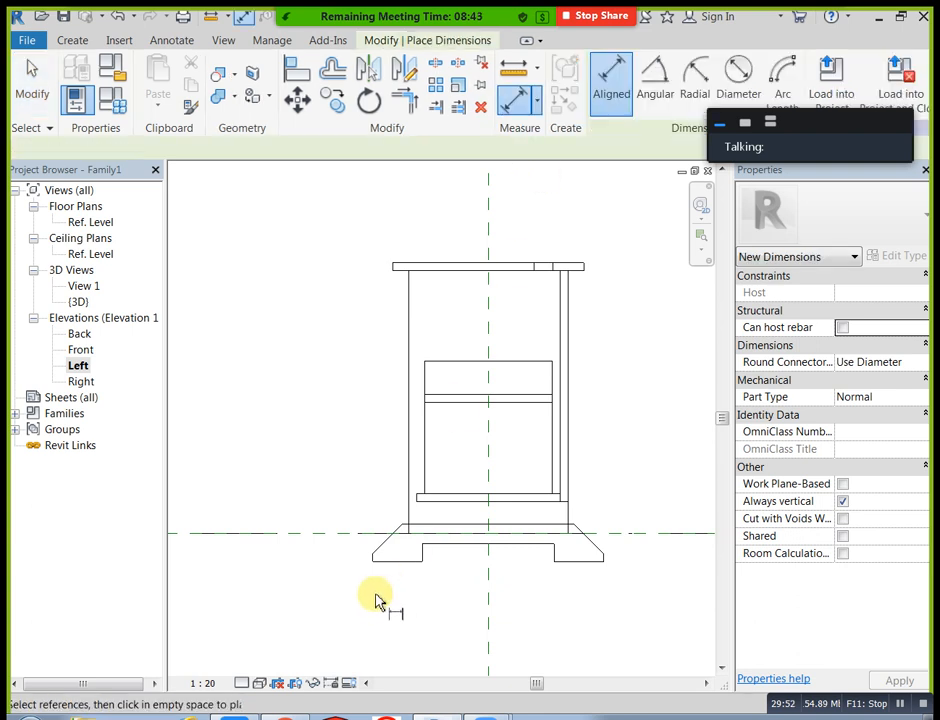
pyautogui.click(369, 533)
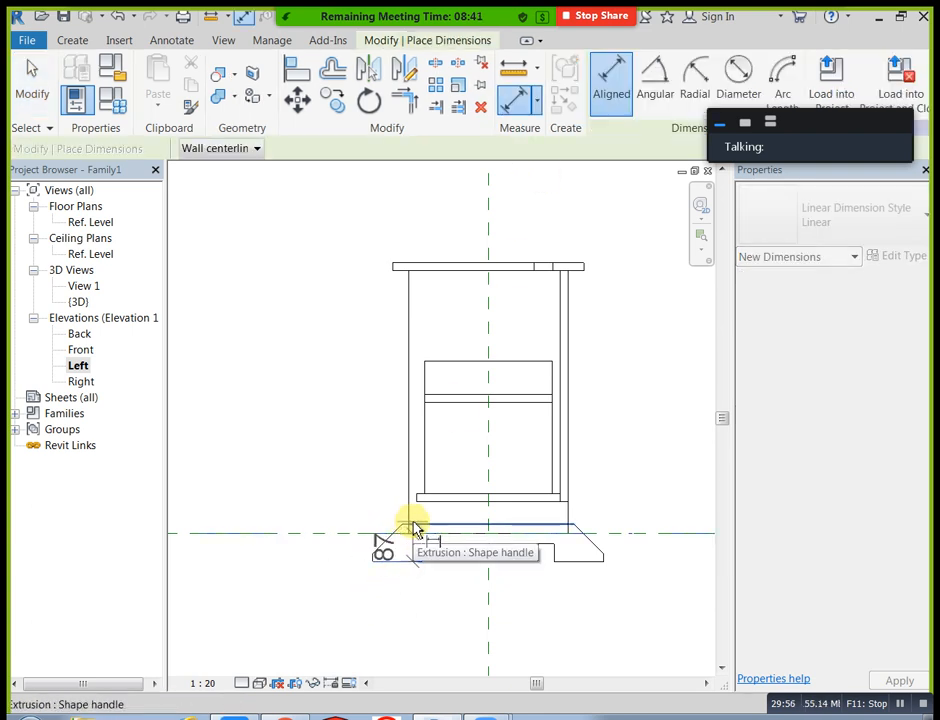
pyautogui.click(310, 565)
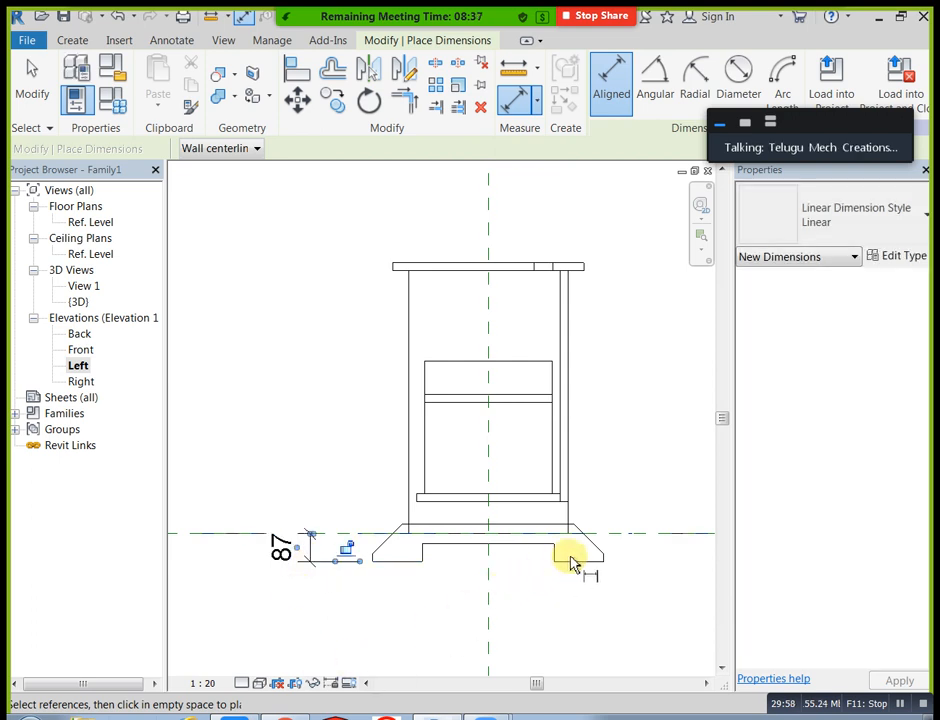
# - Dimension the desk foot's full height to the right of it and its overall width below it
pyautogui.click(576, 563)
pyautogui.click(562, 525)
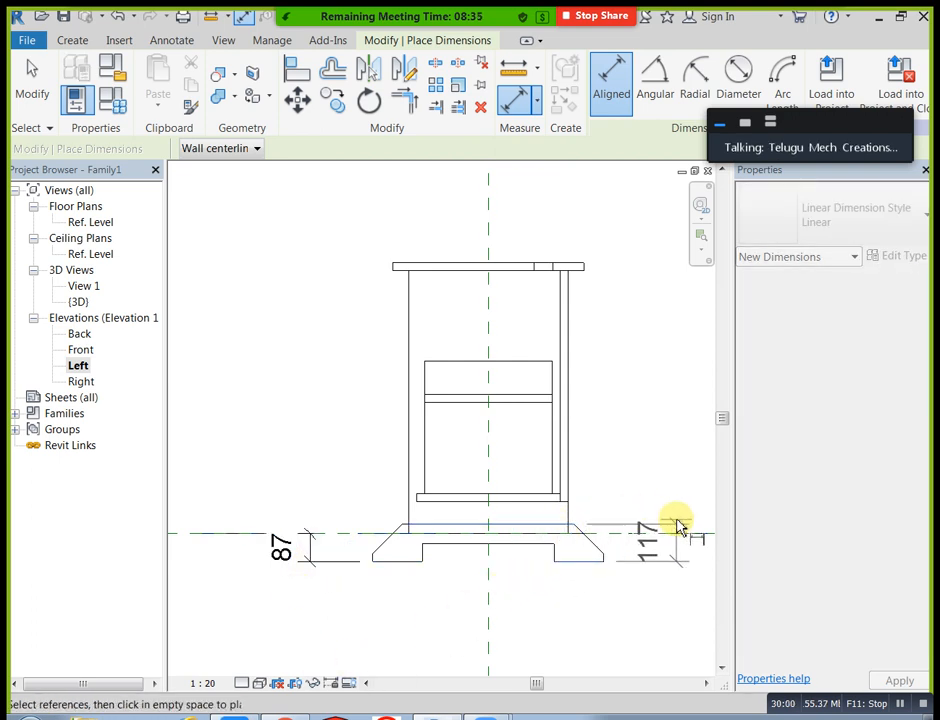
pyautogui.click(693, 525)
pyautogui.moveTo(562, 630)
pyautogui.mouseDown(button='middle')
pyautogui.moveTo(545, 623)
pyautogui.moveTo(530, 587)
pyautogui.mouseUp(button='middle')
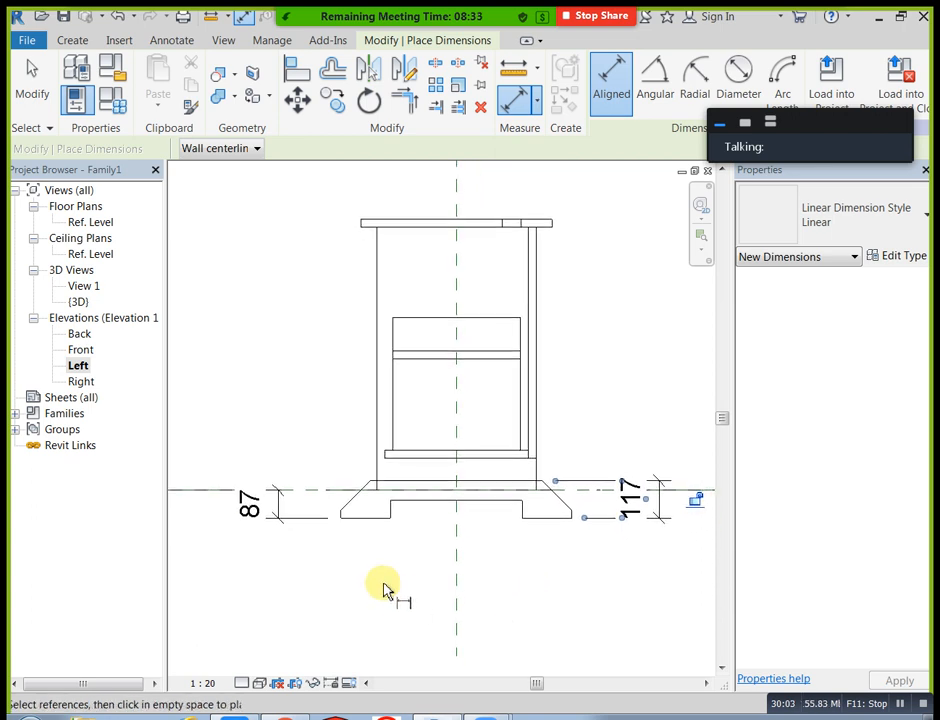
pyautogui.click(340, 518)
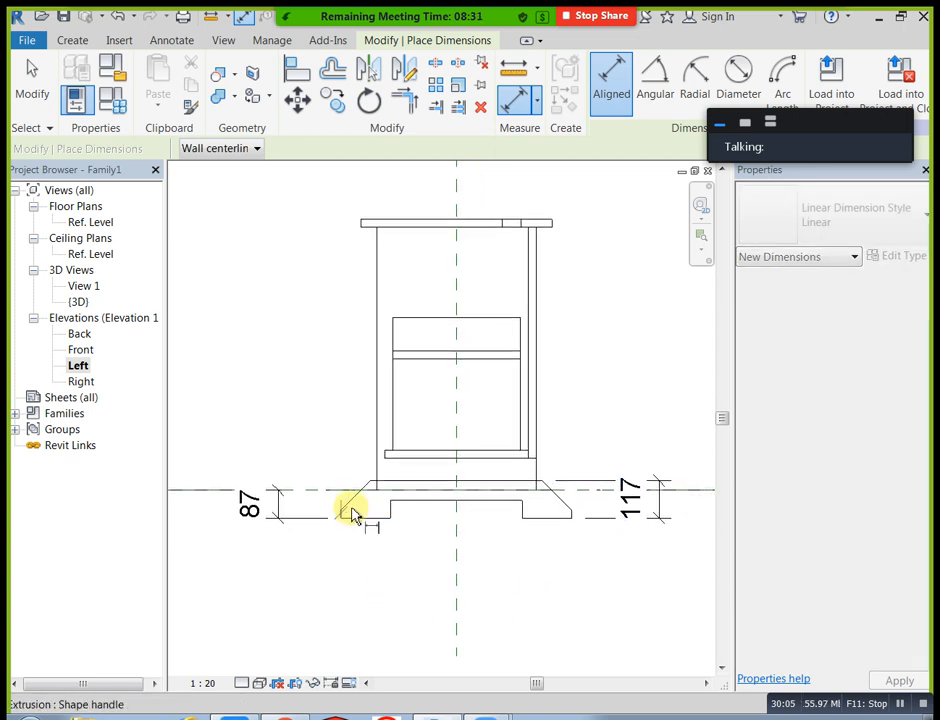
pyautogui.click(572, 519)
pyautogui.click(535, 623)
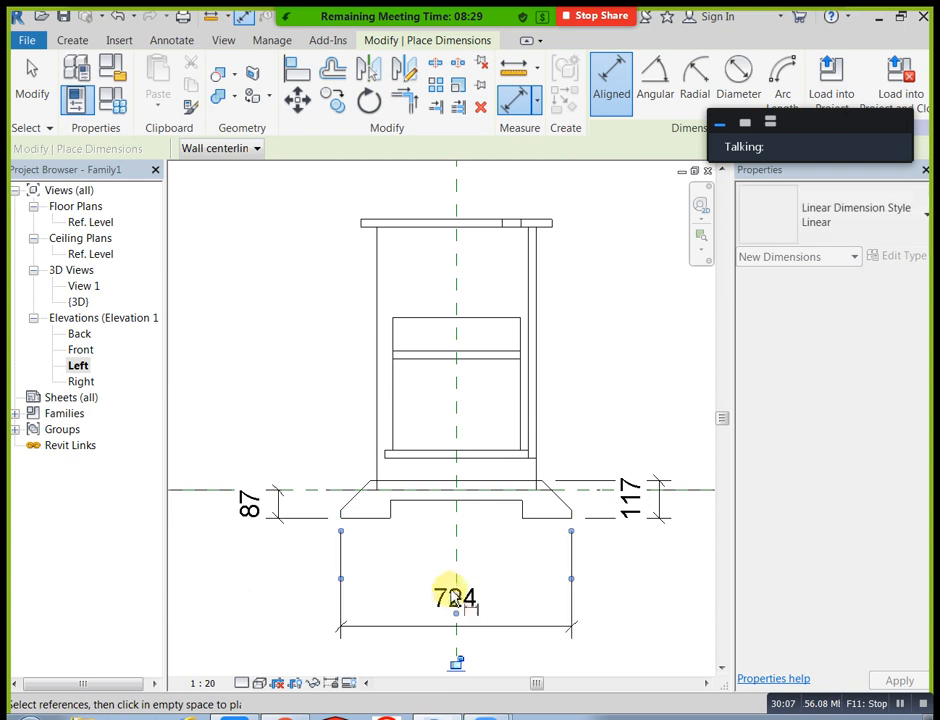
# - Add a chained dimension below the foot across its central cut-out and right pad, and end dimensioning
pyautogui.click(392, 510)
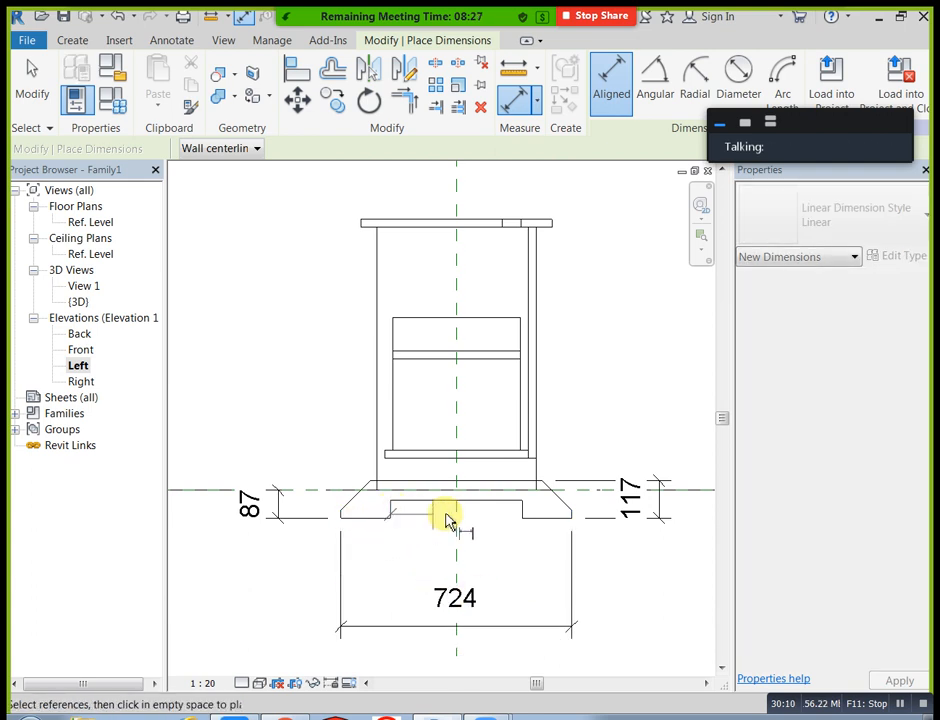
pyautogui.click(520, 512)
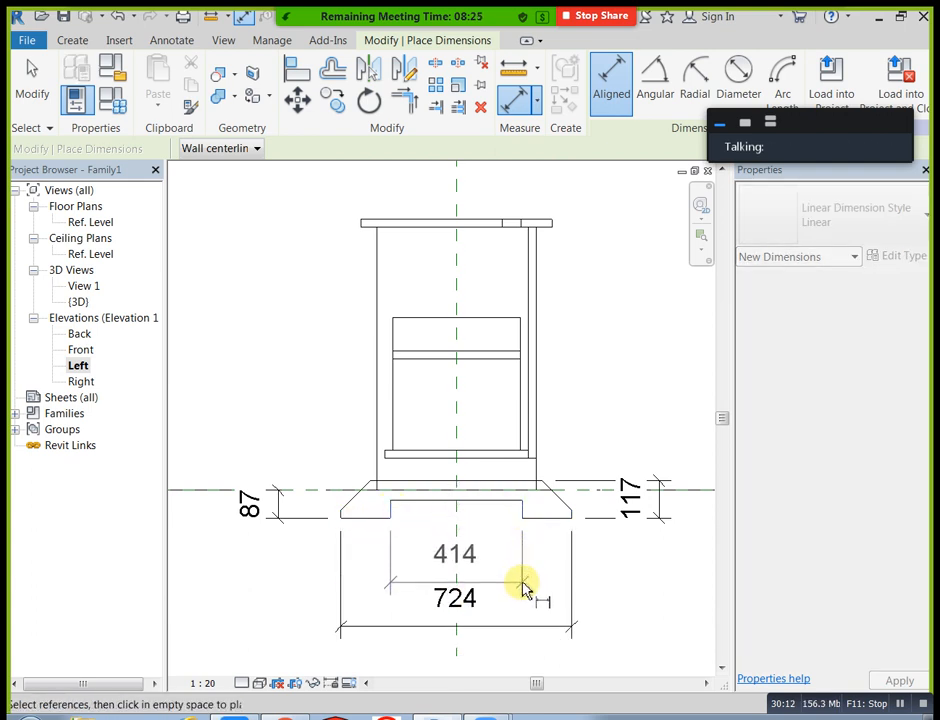
pyautogui.click(575, 519)
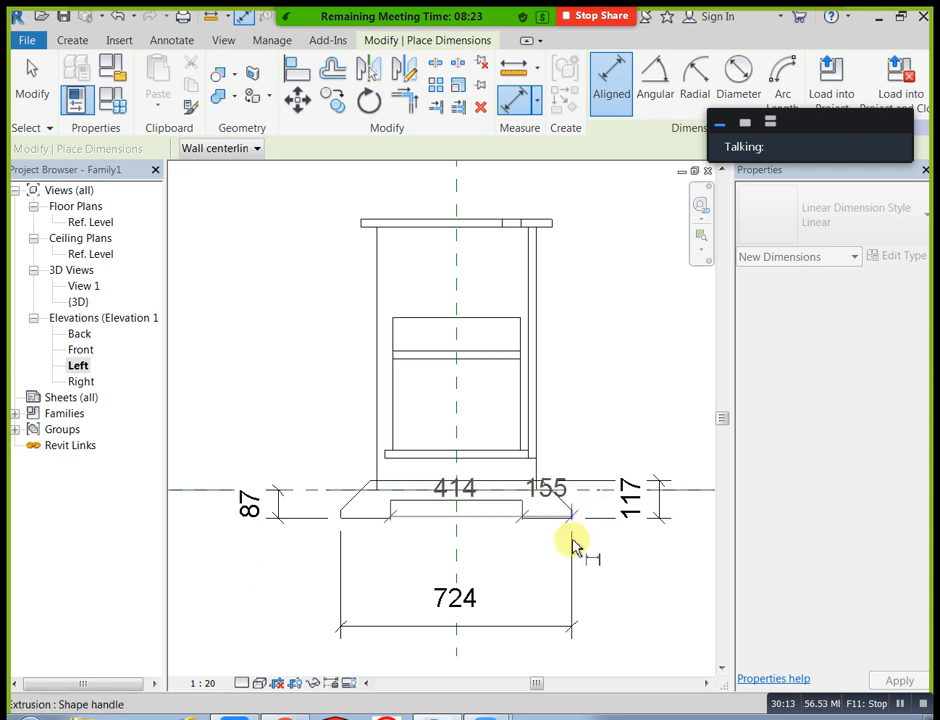
pyautogui.click(562, 588)
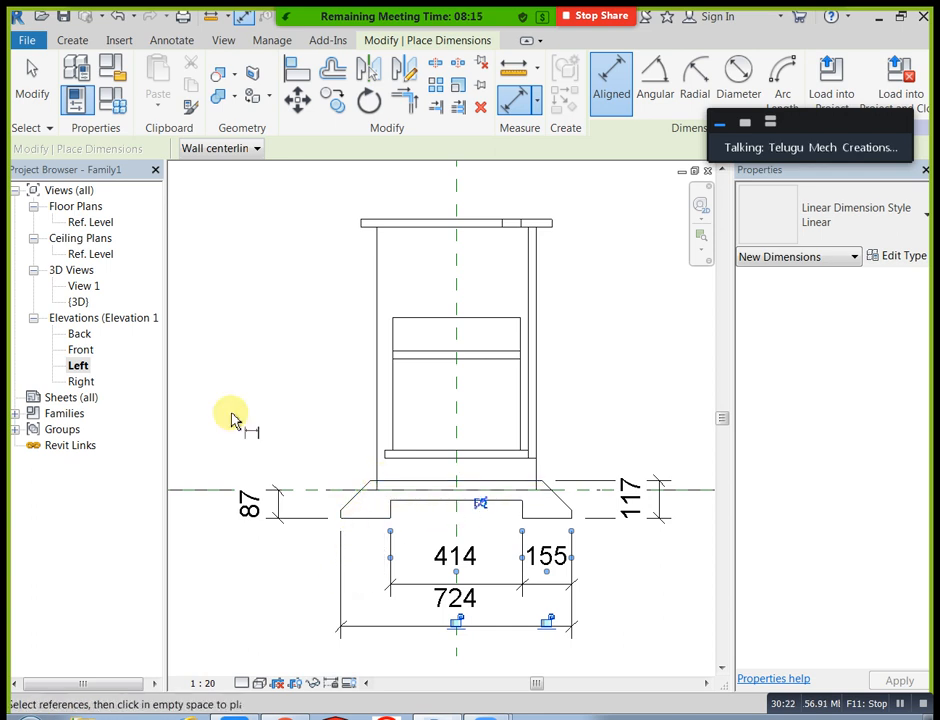
pyautogui.click(32, 82)
# - Add an angular dimension inside the foot between its top edge and left sloped edge, and end dimensioning
pyautogui.scroll(2, 362, 462)
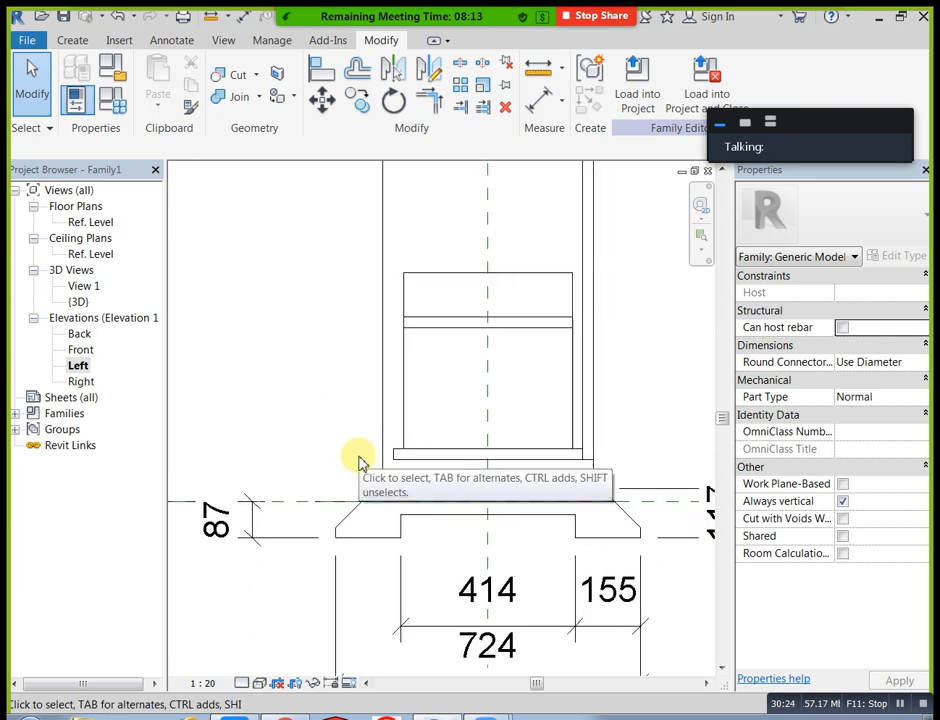
pyautogui.scroll(-2, 341, 486)
pyautogui.scroll(1, 411, 547)
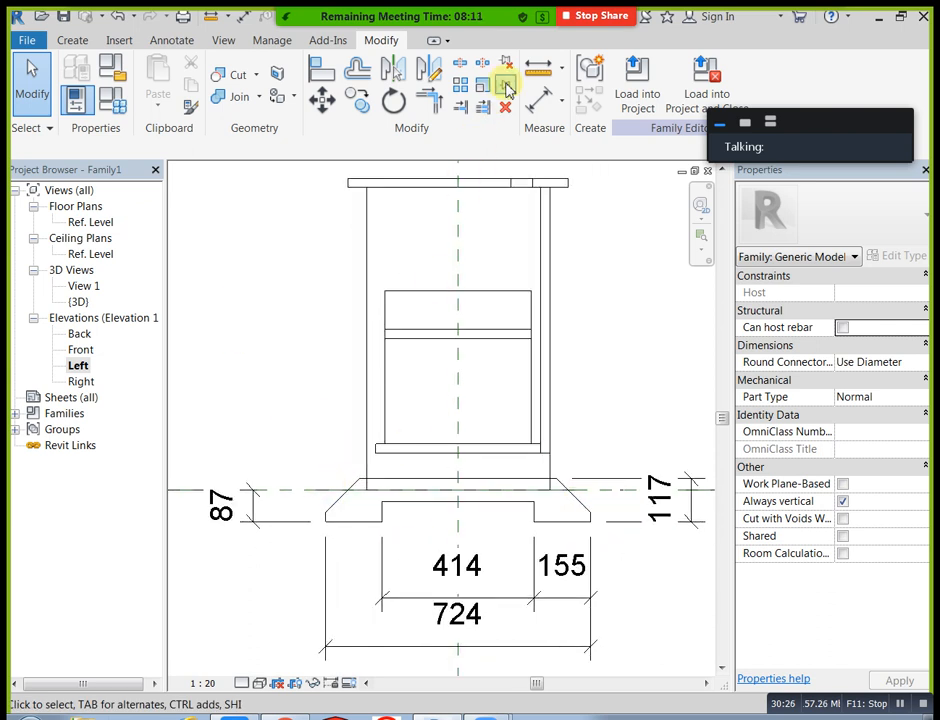
pyautogui.click(565, 108)
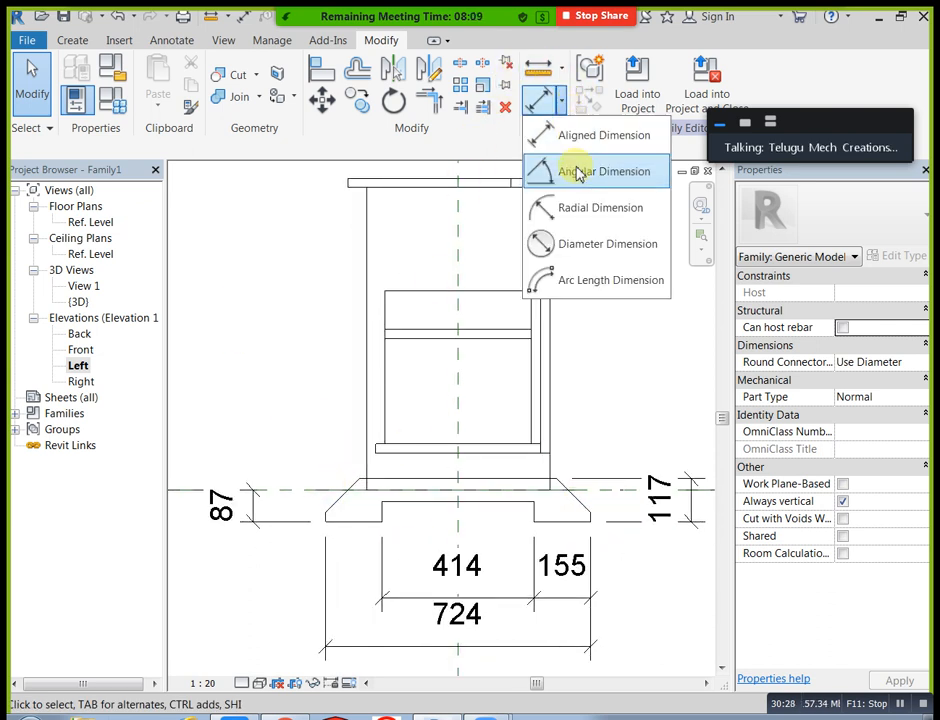
pyautogui.click(566, 170)
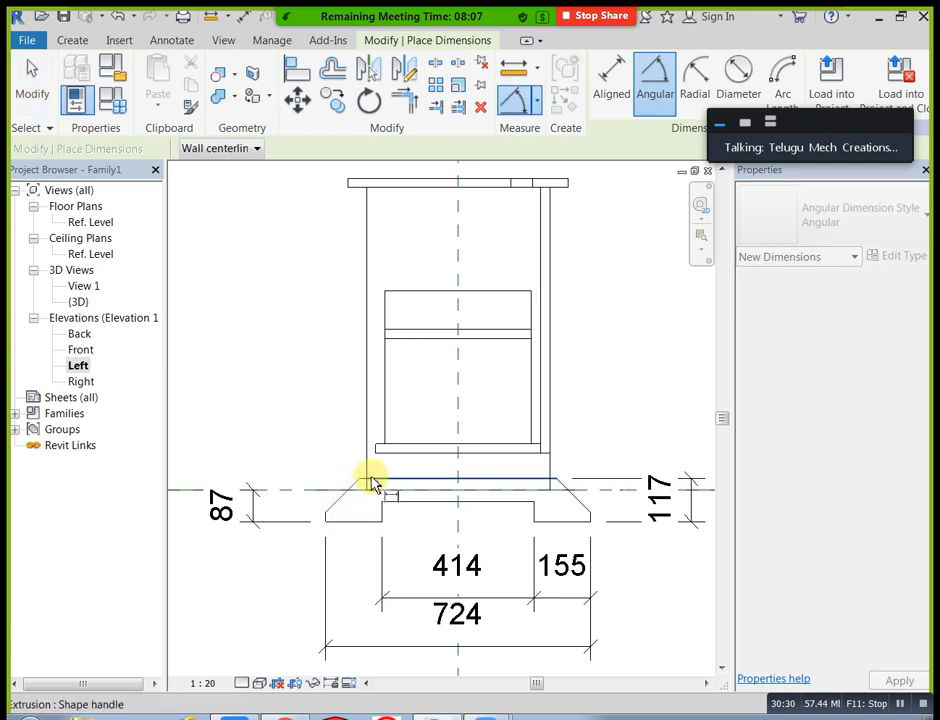
pyautogui.click(368, 482)
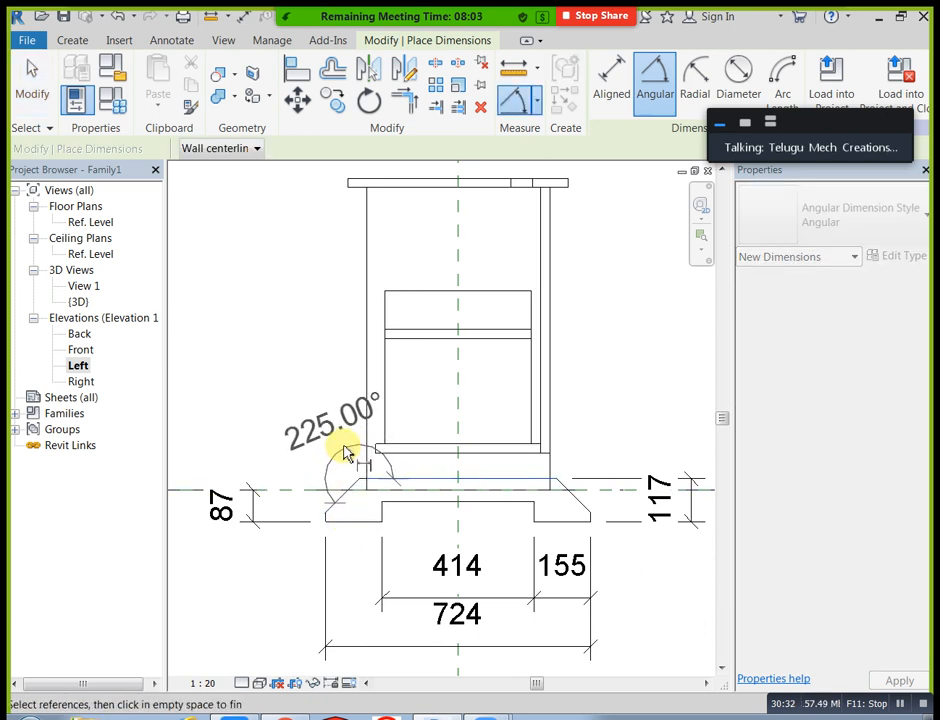
pyautogui.click(371, 511)
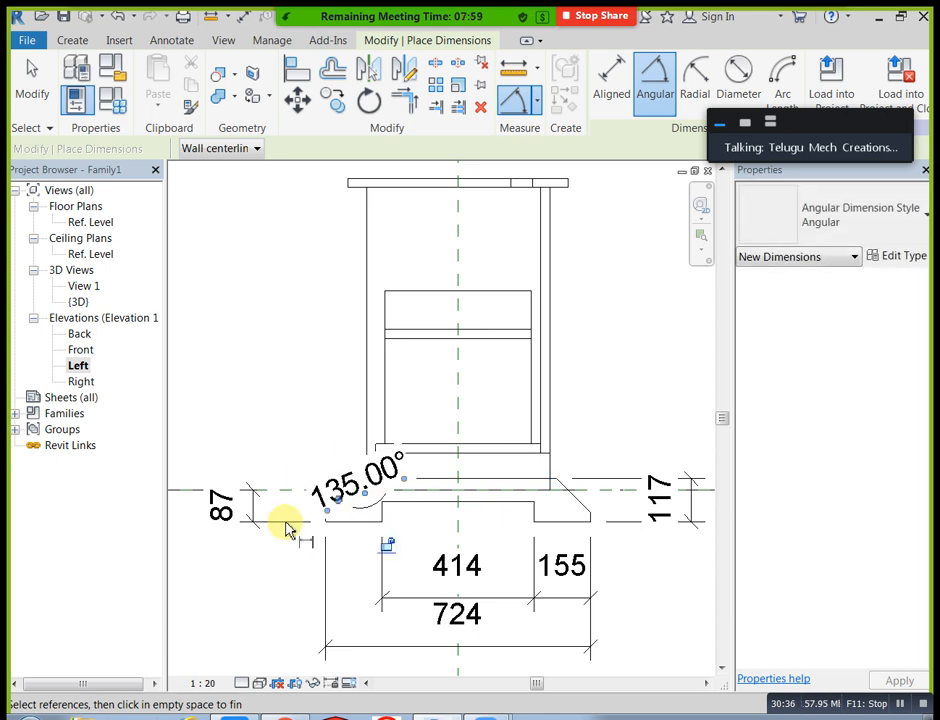
pyautogui.click(32, 85)
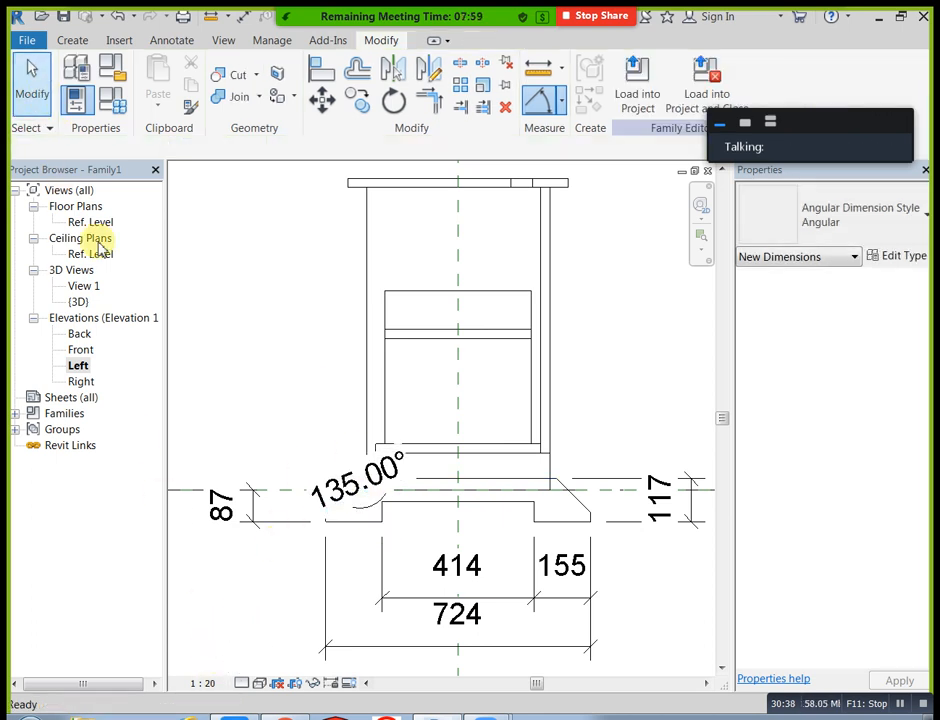
# - Set the Left elevation's view scale to 1:10 so the dimension text is smaller
pyautogui.click(203, 682)
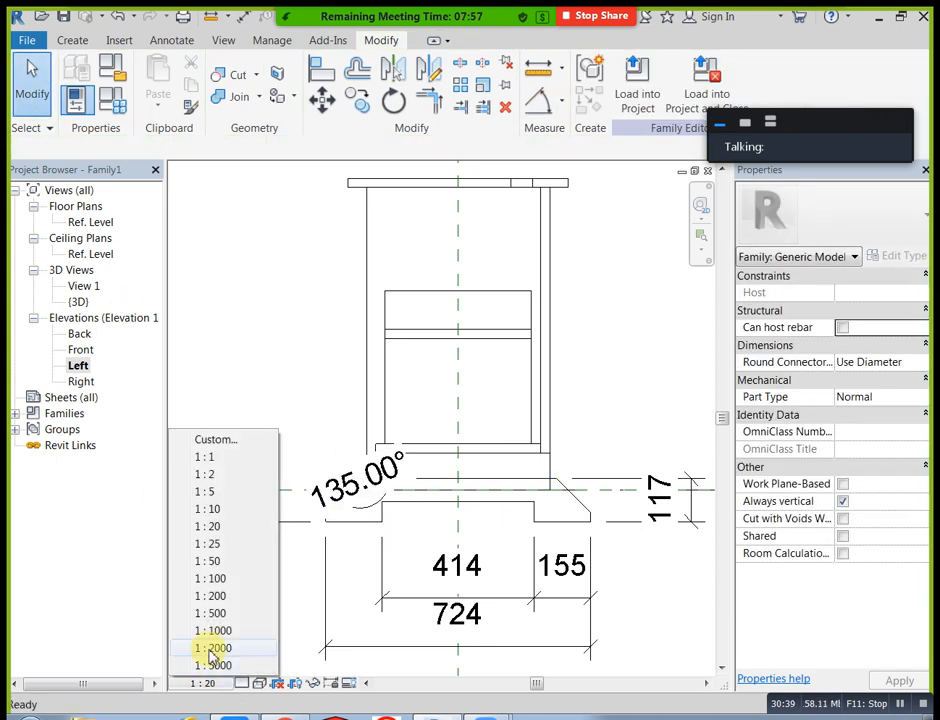
pyautogui.click(216, 509)
pyautogui.scroll(2, 254, 572)
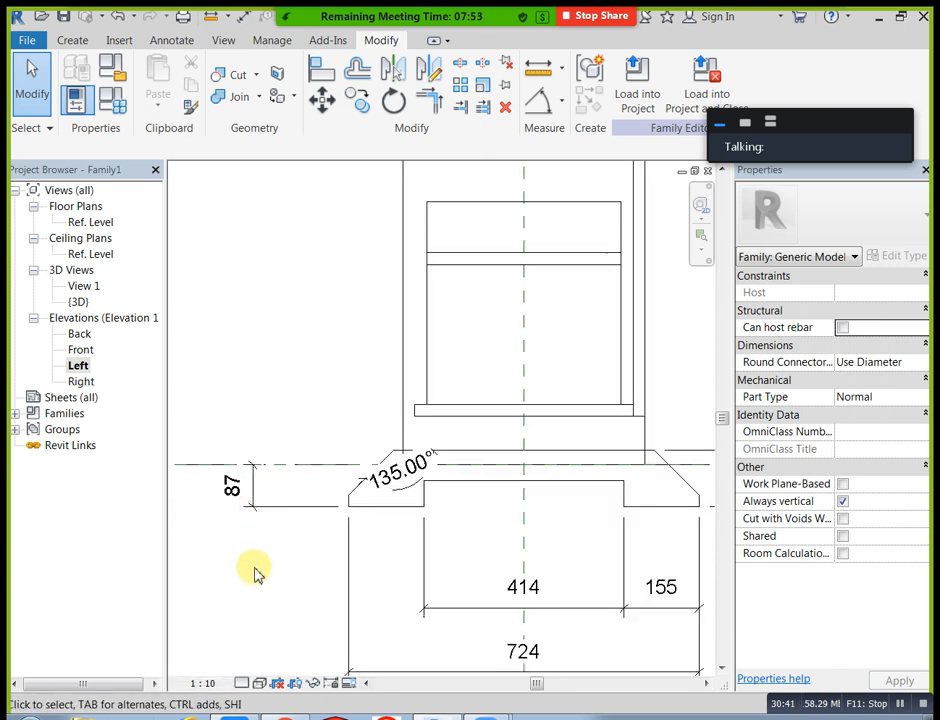
pyautogui.moveTo(276, 568); pyautogui.dragTo(229, 492, button='middle')
pyautogui.scroll(-1, 229, 492)
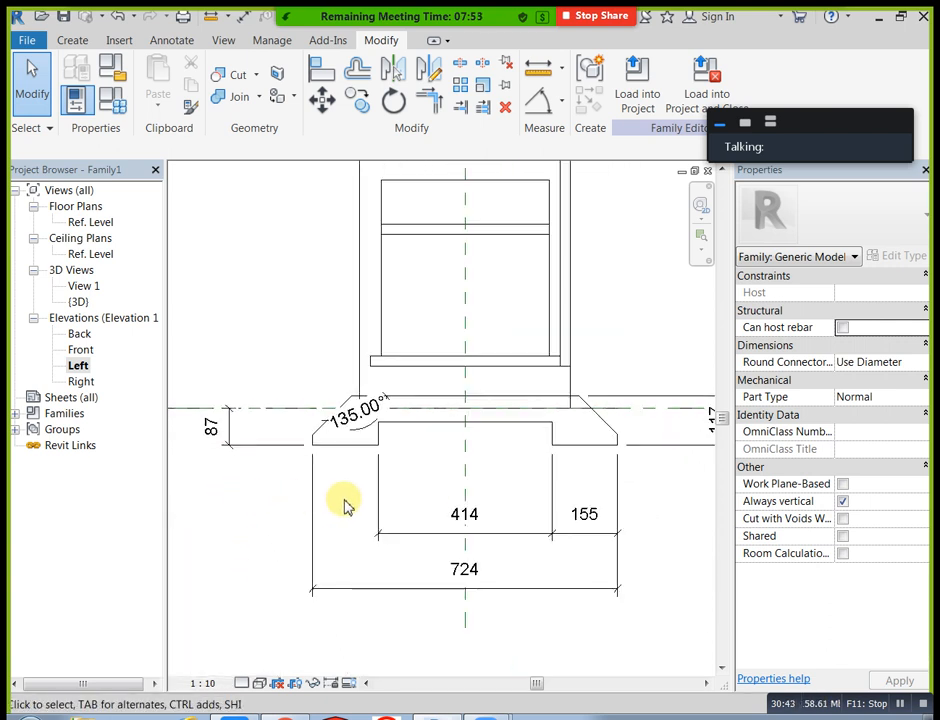
pyautogui.scroll(-1, 563, 481)
# - Move the two vertical dimensions on the right and left of the foot closer to its outline
pyautogui.click(701, 445)
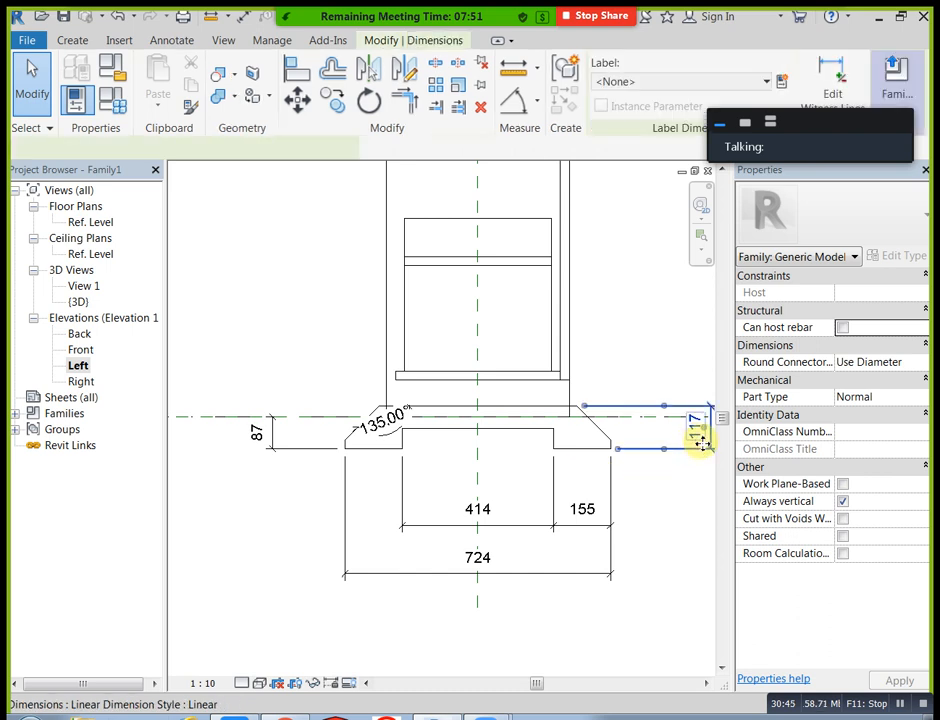
pyautogui.moveTo(703, 449); pyautogui.dragTo(628, 446)
pyautogui.click(636, 489)
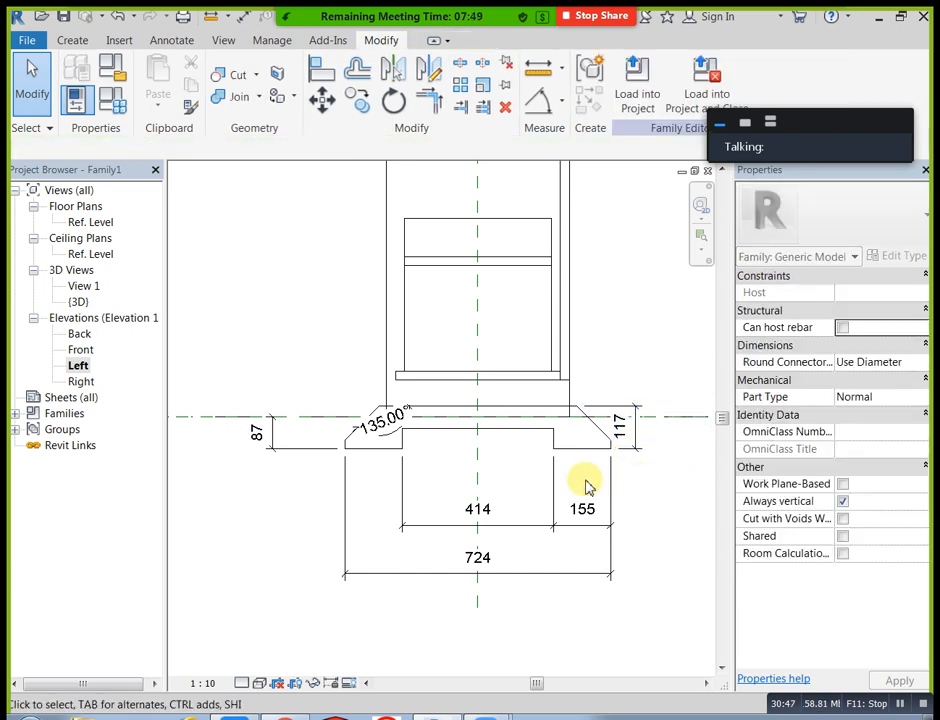
pyautogui.click(274, 444)
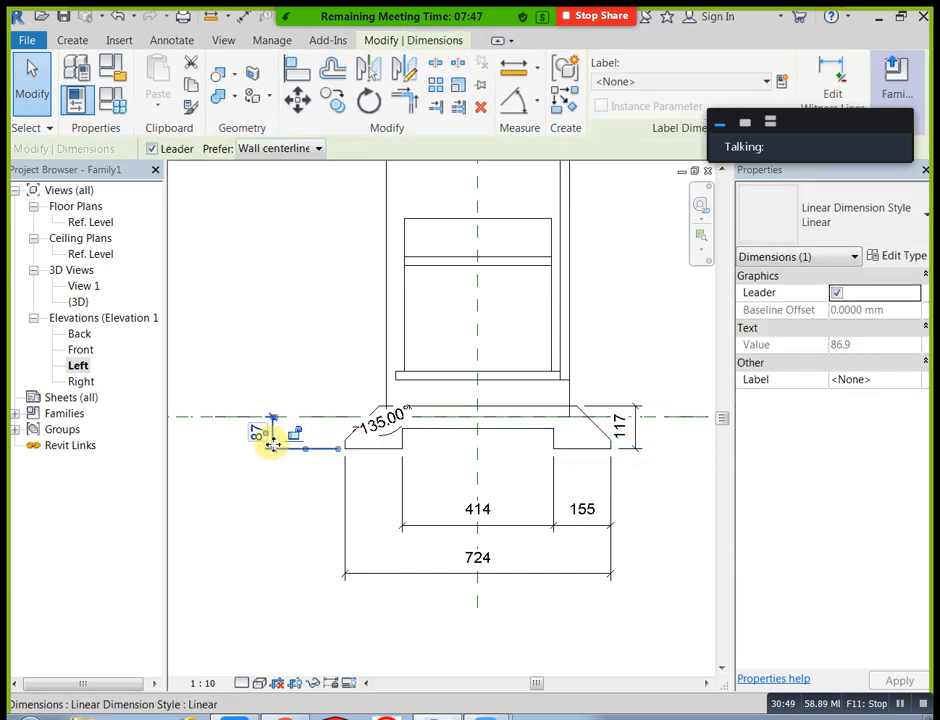
pyautogui.moveTo(272, 447); pyautogui.dragTo(312, 470)
pyautogui.click(308, 489)
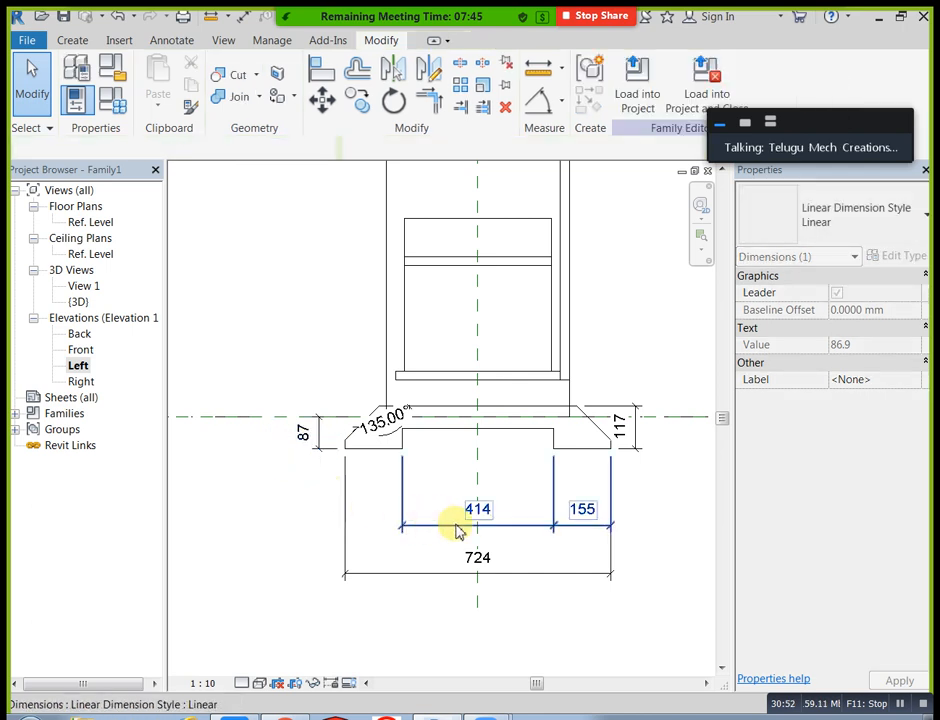
# - Move the foot's angular dimension outward so its arc and text sit clear below the foot
pyautogui.scroll(1, 610, 520)
pyautogui.click(352, 403)
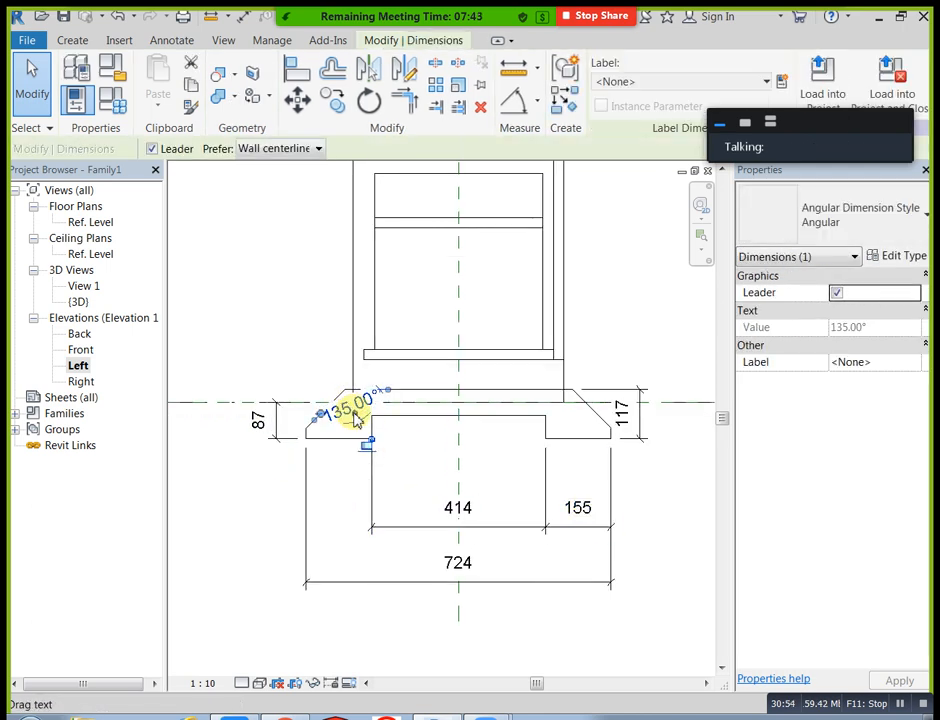
pyautogui.moveTo(357, 403); pyautogui.dragTo(322, 465)
pyautogui.click(421, 462)
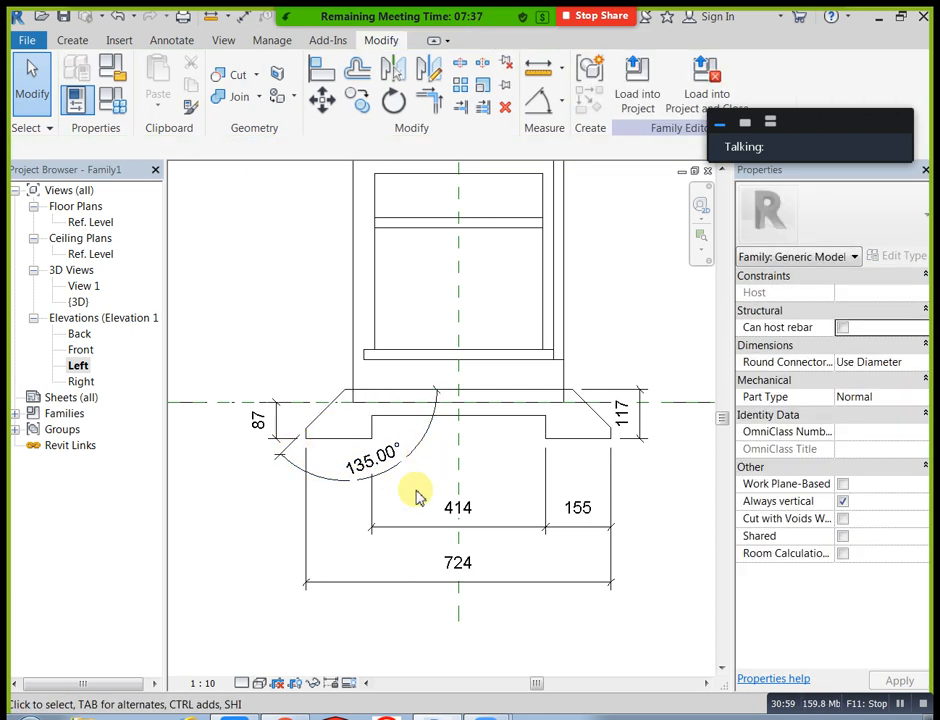
# - Add aligned dimensions for the desktop's overhang beyond the side panel on the right and left, and end dimensioning
pyautogui.moveTo(538, 506); pyautogui.dragTo(516, 575, button='middle')
pyautogui.scroll(-1, 499, 550)
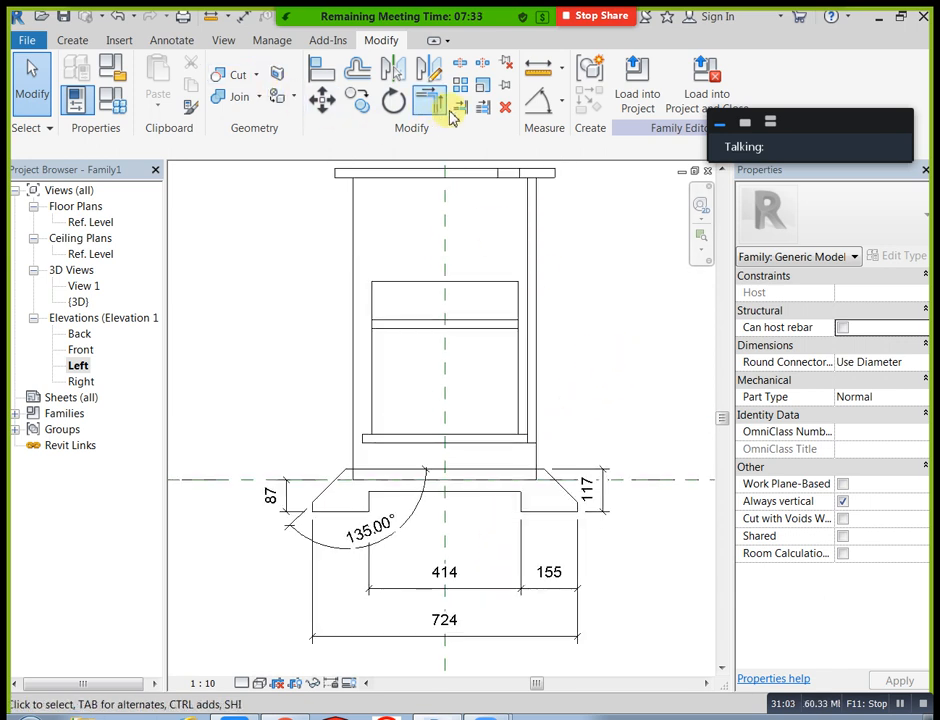
pyautogui.click(557, 108)
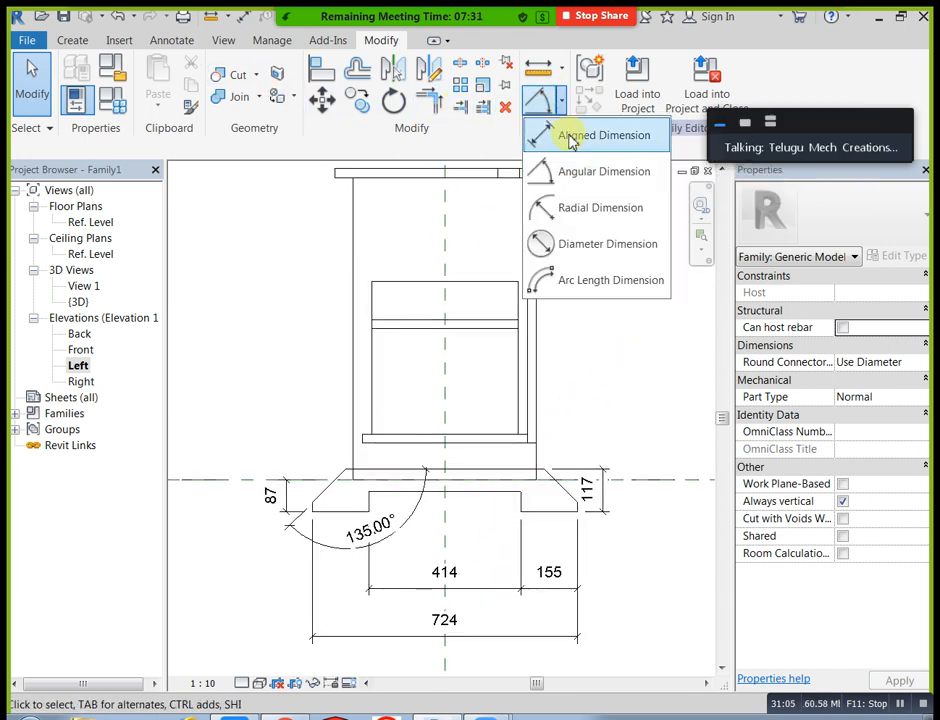
pyautogui.click(571, 139)
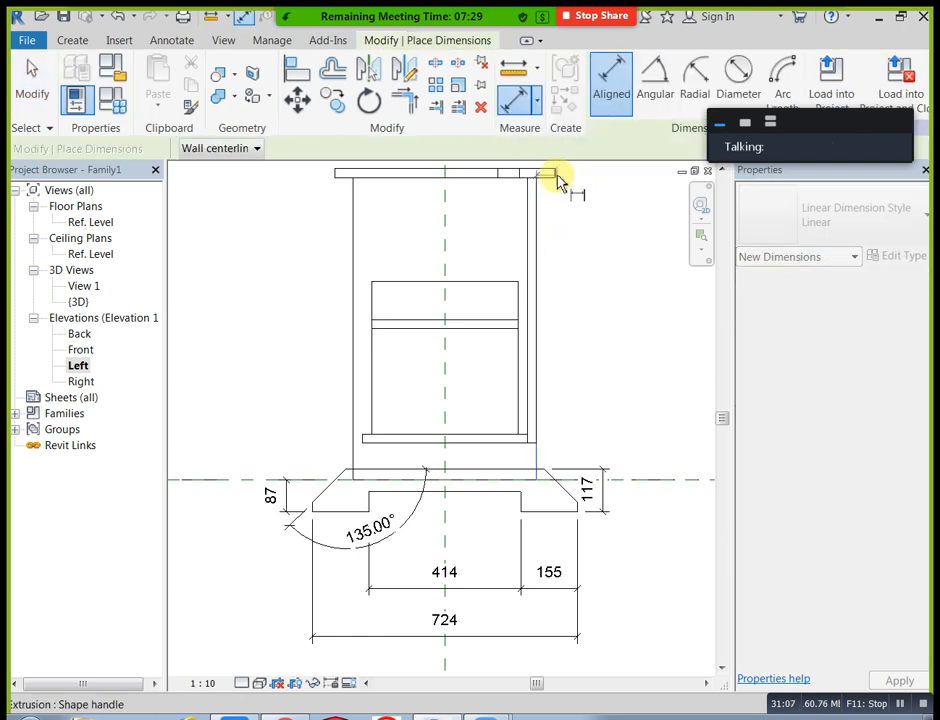
pyautogui.click(556, 175)
pyautogui.click(566, 216)
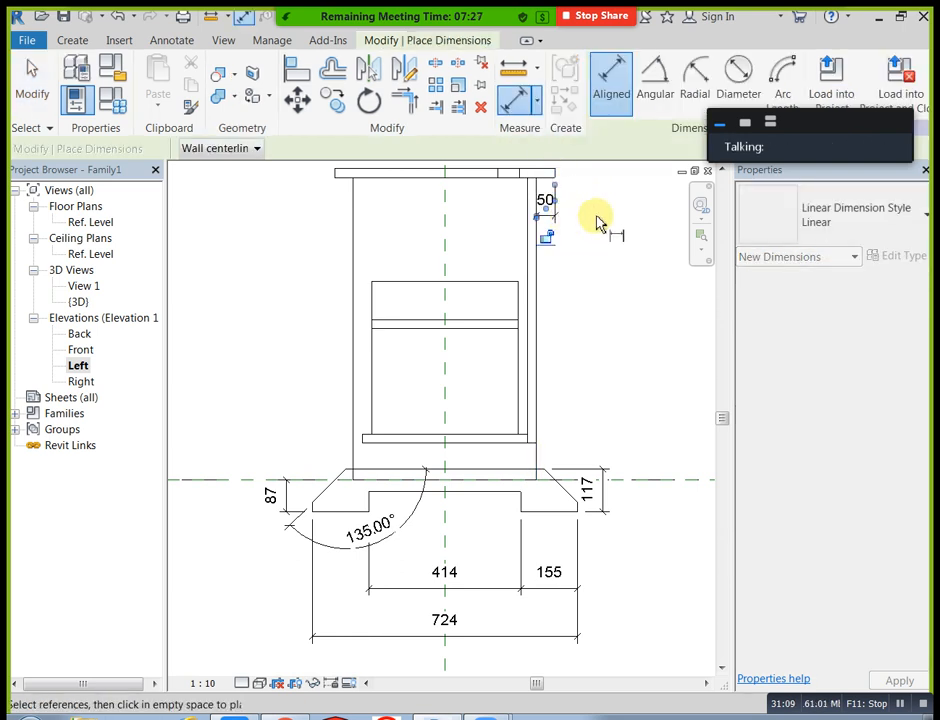
pyautogui.click(355, 203)
pyautogui.click(340, 180)
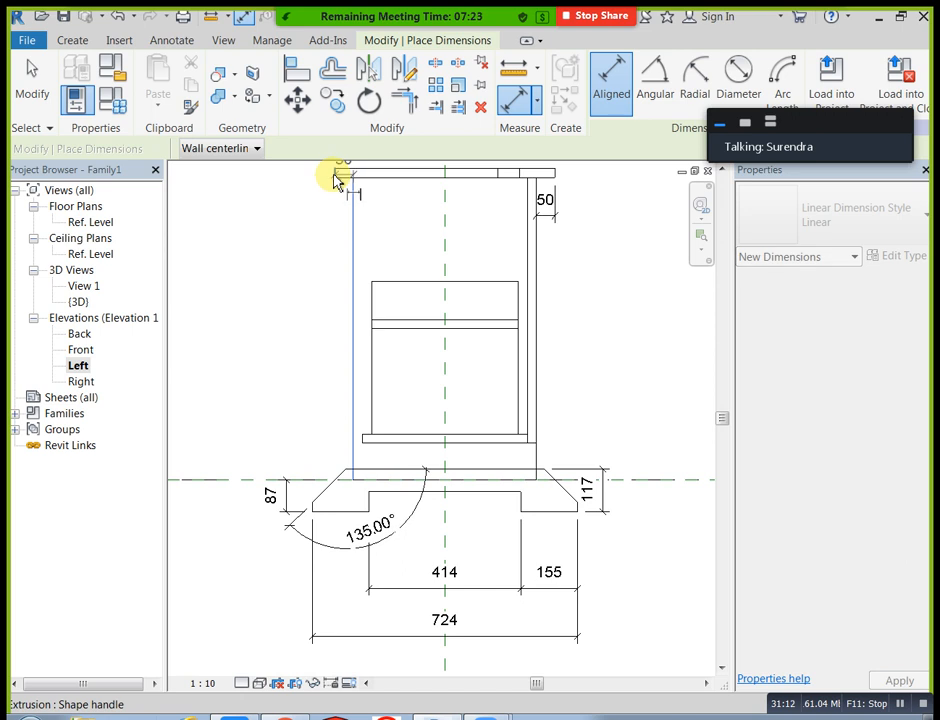
pyautogui.click(342, 220)
pyautogui.click(32, 80)
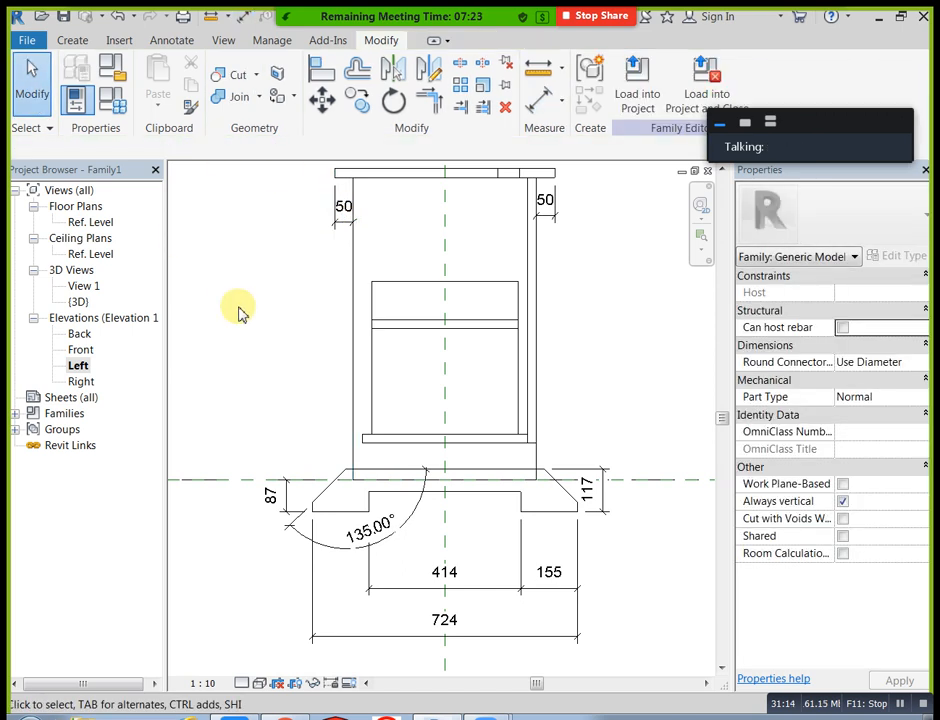
# - Dimension from the side panel's left edge to the near face of the narrow right-hand panel, placed above the desktop, and end dimensioning
pyautogui.scroll(-2, 602, 283)
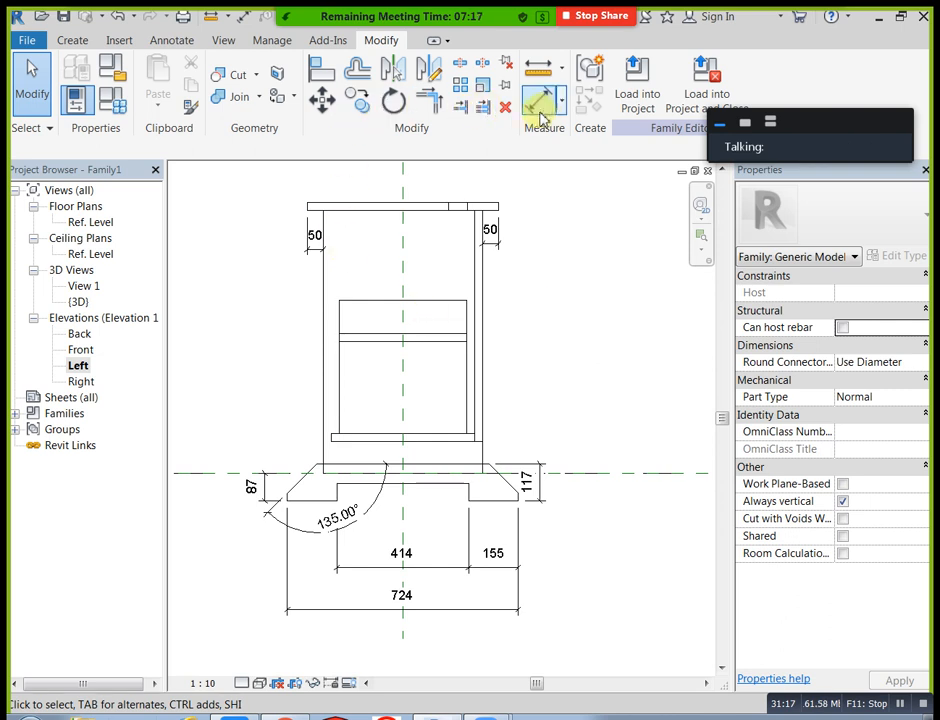
pyautogui.press('d')
pyautogui.press('i')
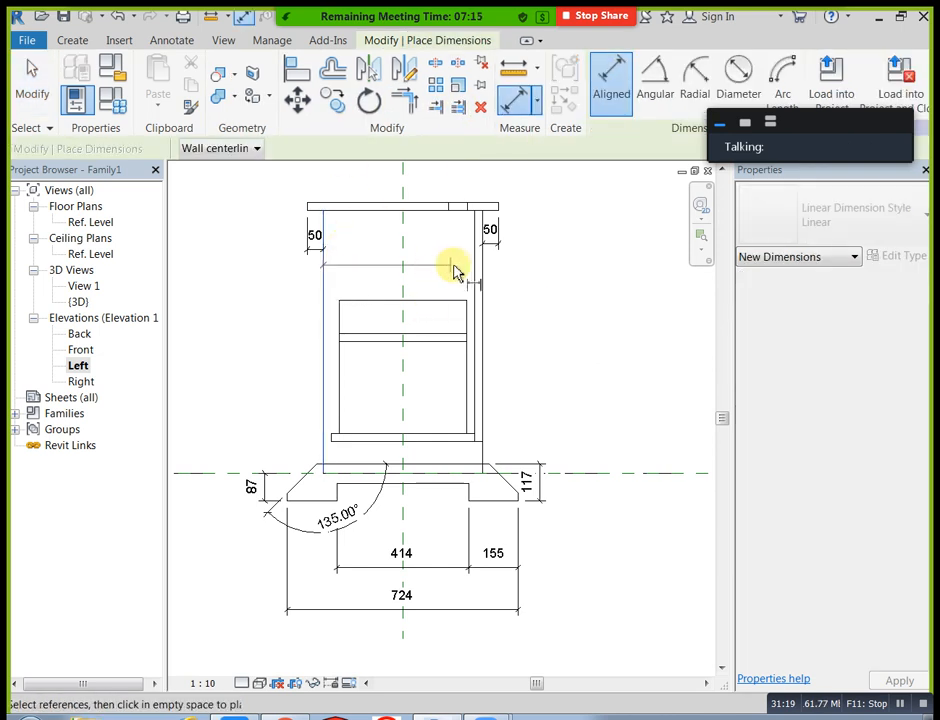
pyautogui.click(474, 272)
pyautogui.click(447, 191)
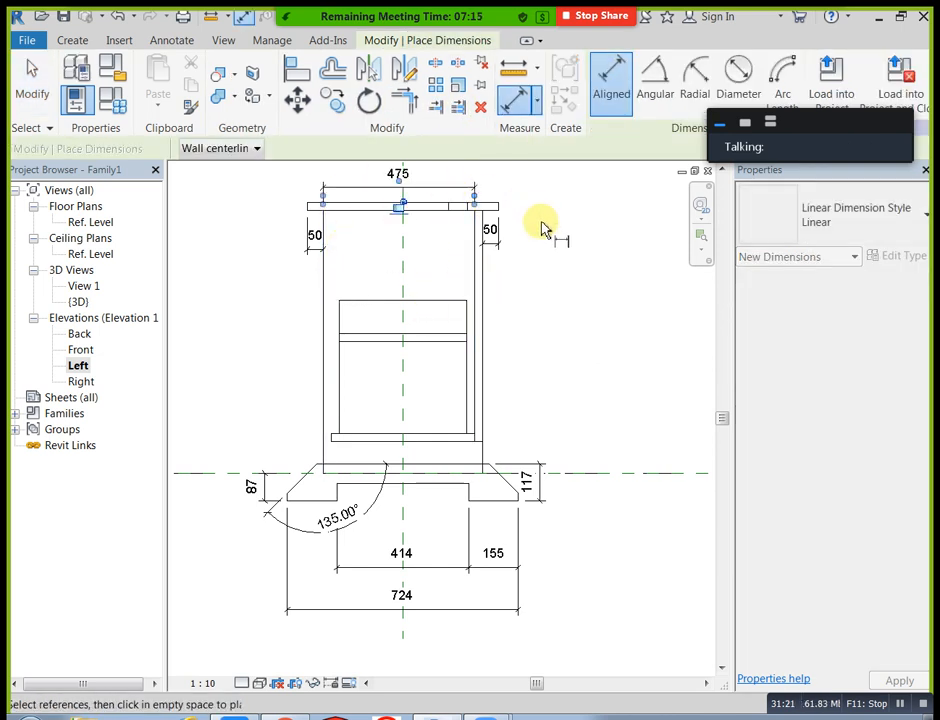
pyautogui.rightClick(540, 228)
pyautogui.click(565, 206)
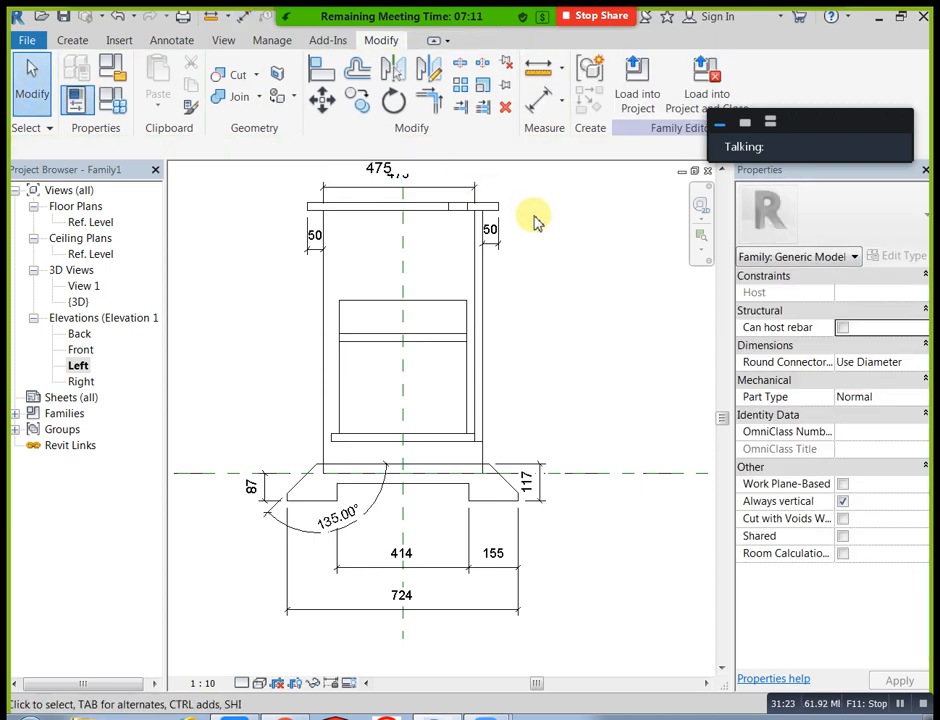
# - Add an aligned dimension for the desktop's full width in the left elevation, placed above the side panel's dimension
pyautogui.press('d')
pyautogui.press('i')
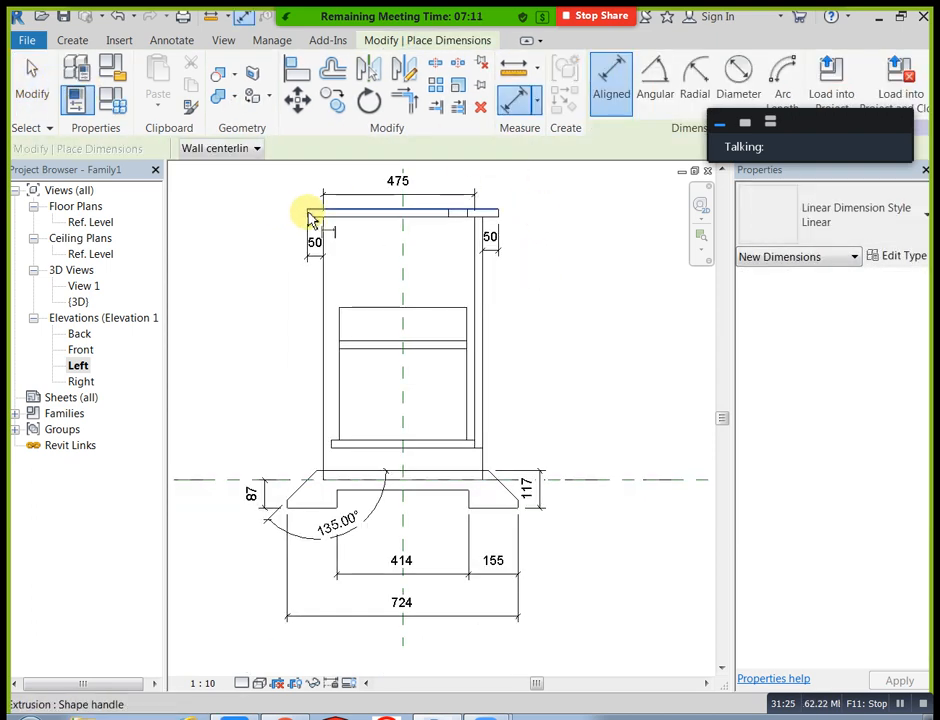
pyautogui.scroll(2, 310, 218)
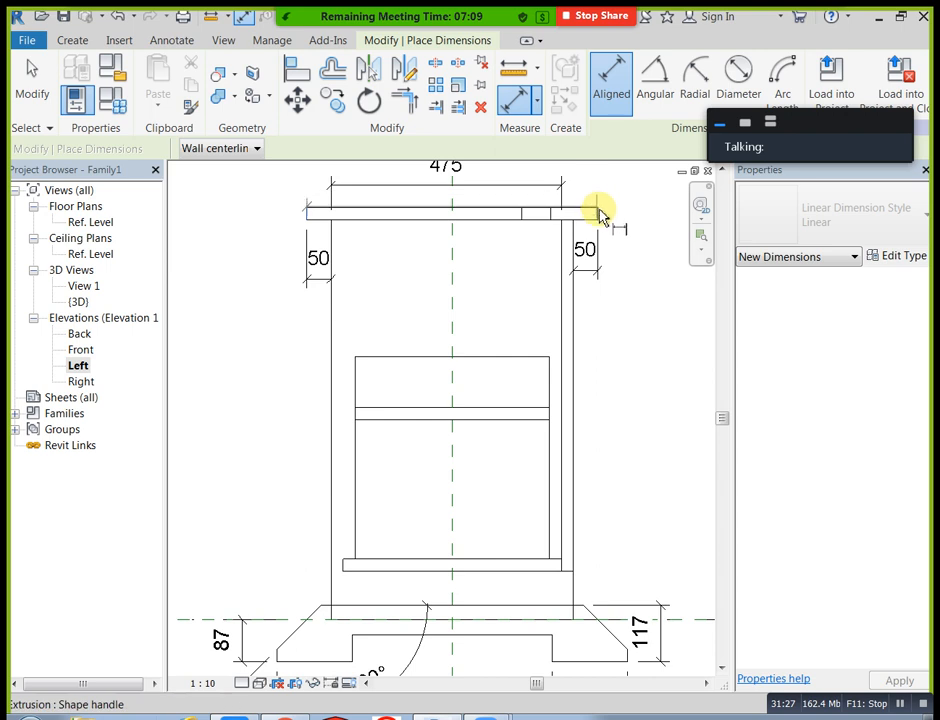
pyautogui.click(599, 213)
pyautogui.moveTo(588, 172); pyautogui.dragTo(588, 240, button='middle')
pyautogui.scroll(1, 590, 239)
pyautogui.click(582, 206)
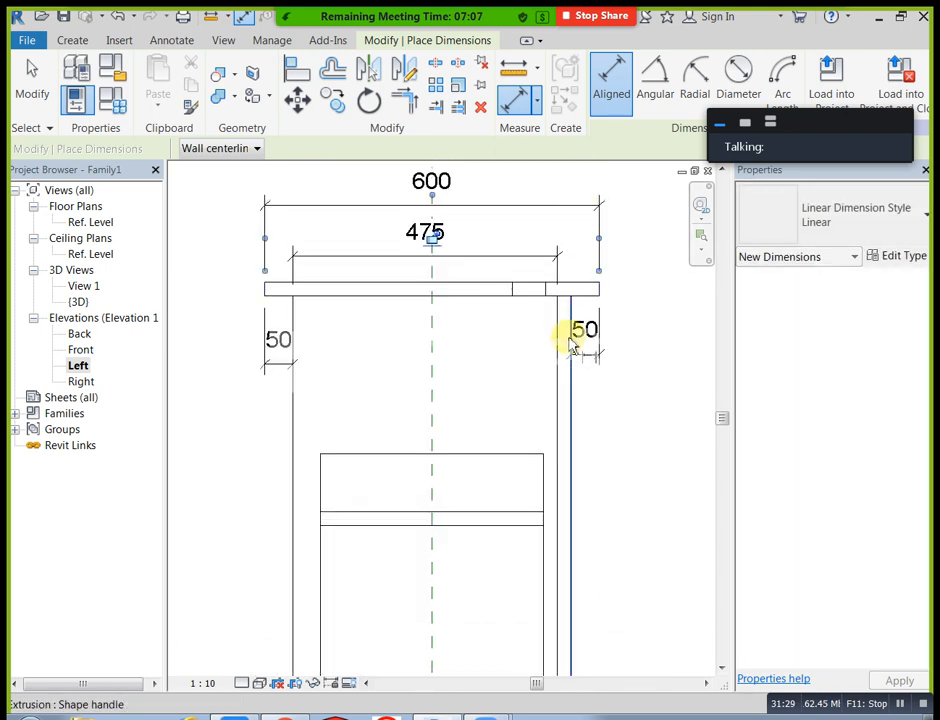
# - Dimension the thickness of the narrow right-hand panel just below the desktop overhang dimension, and end dimensioning
pyautogui.press('Escape')
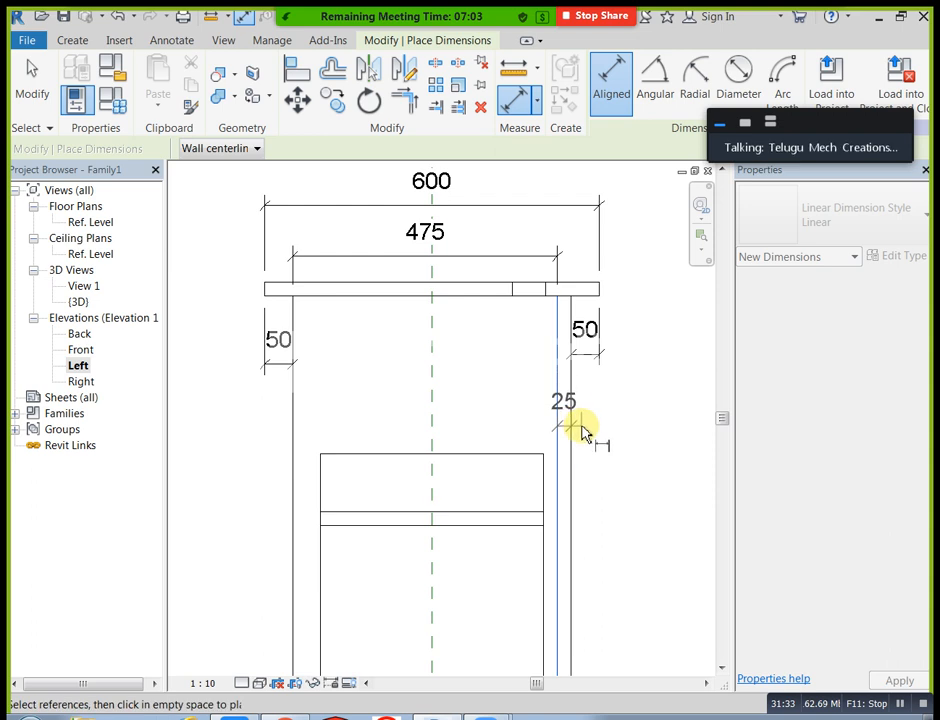
pyautogui.click(32, 88)
pyautogui.scroll(-1, 130, 203)
pyautogui.scroll(-3, 575, 320)
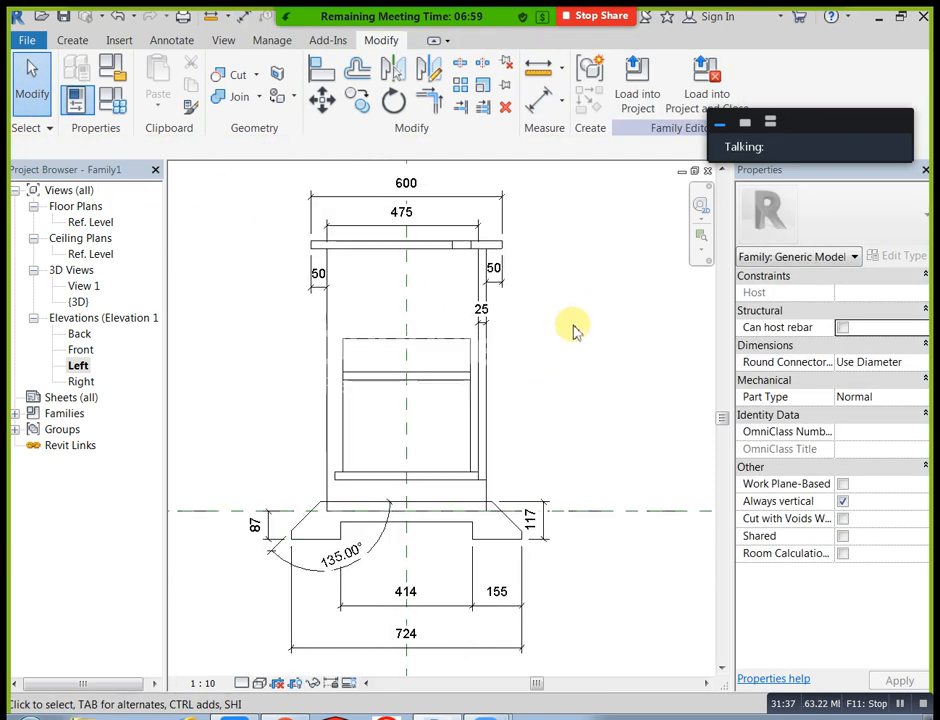
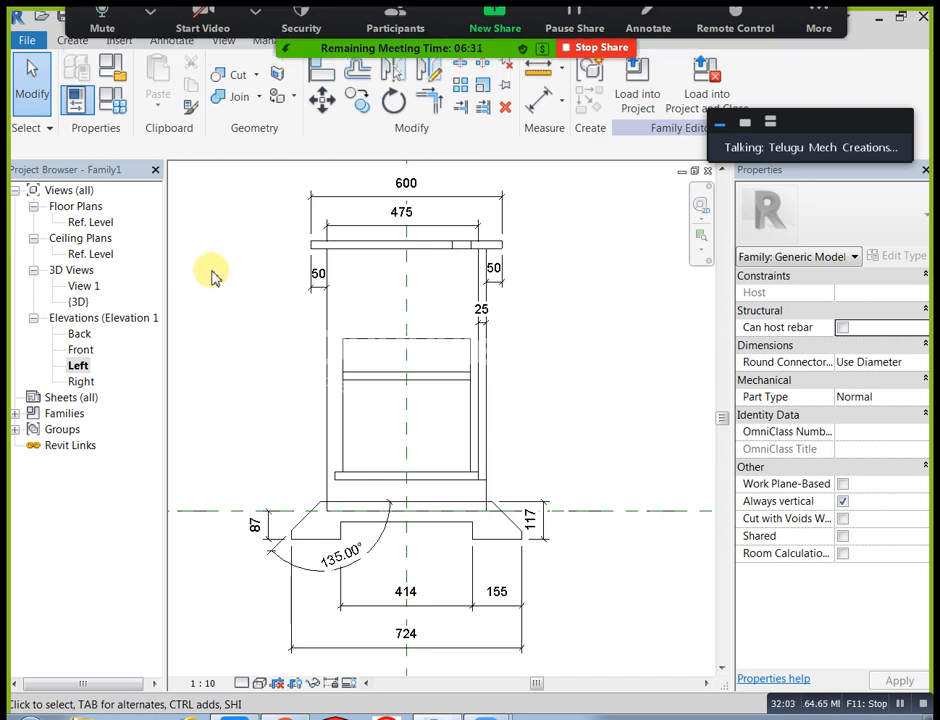
# - Open the default 3D view and examine the finished desk from its back-left side
pyautogui.click(223, 40)
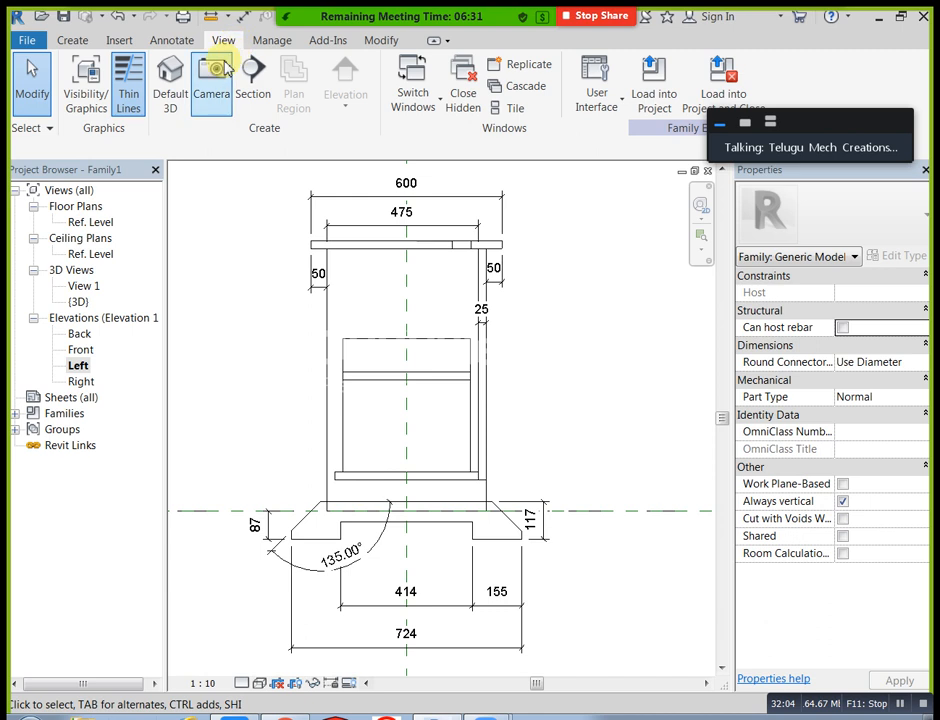
pyautogui.click(170, 75)
pyautogui.keyDown('shift'); pyautogui.moveTo(340, 328); pyautogui.dragTo(583, 422, button='middle'); pyautogui.keyUp('shift')
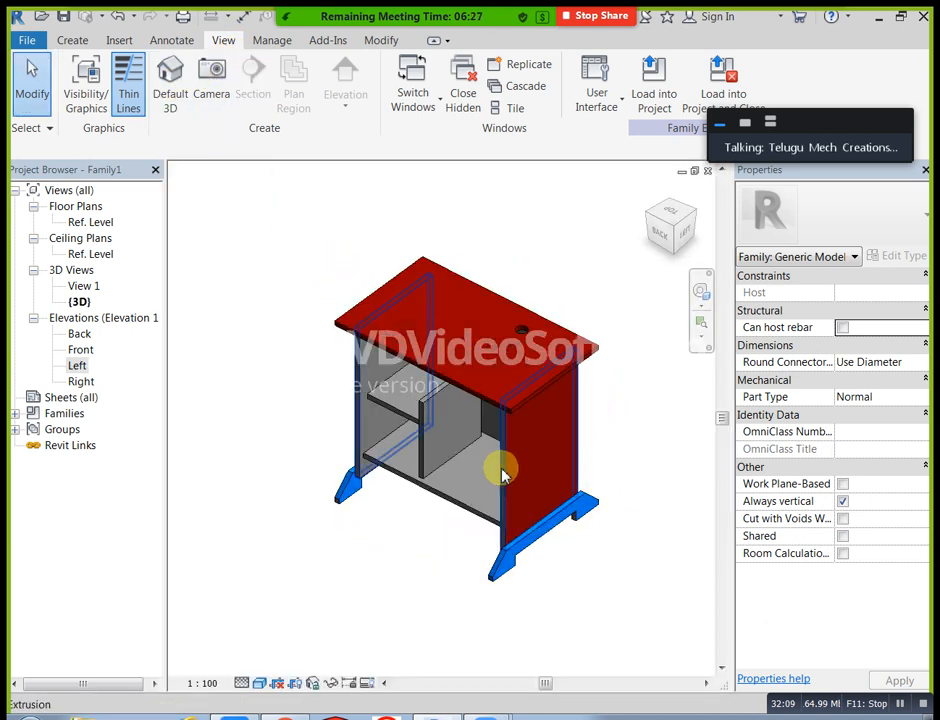
pyautogui.scroll(1, 503, 472)
pyautogui.scroll(-1, 395, 477)
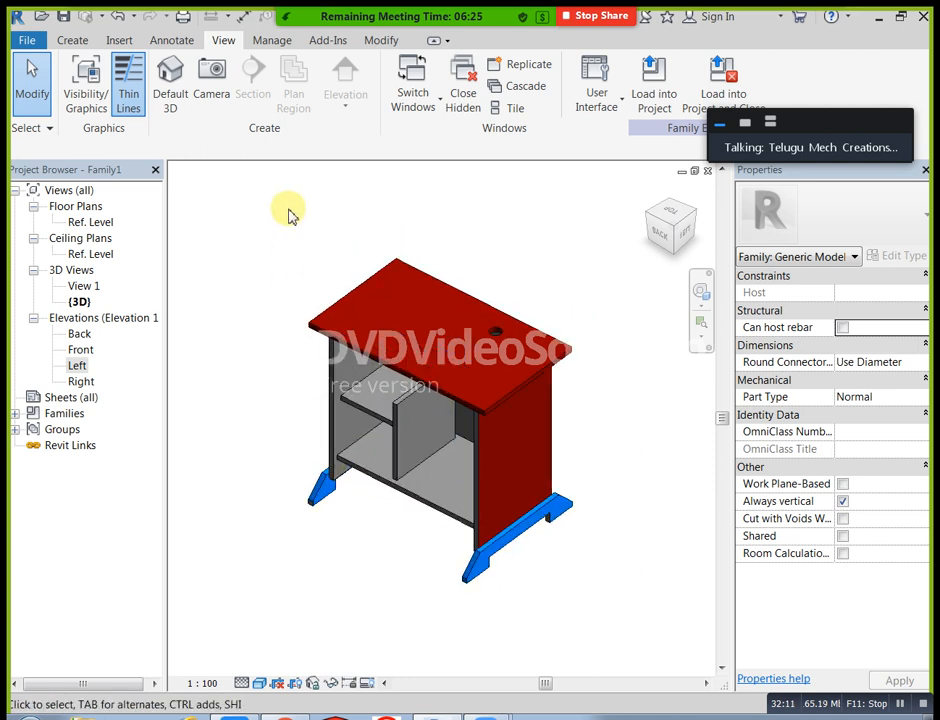
# - Open the Ref. Level floor plan and delete the whole desk together with its dimensions, leaving only the reference planes
pyautogui.click(76, 42)
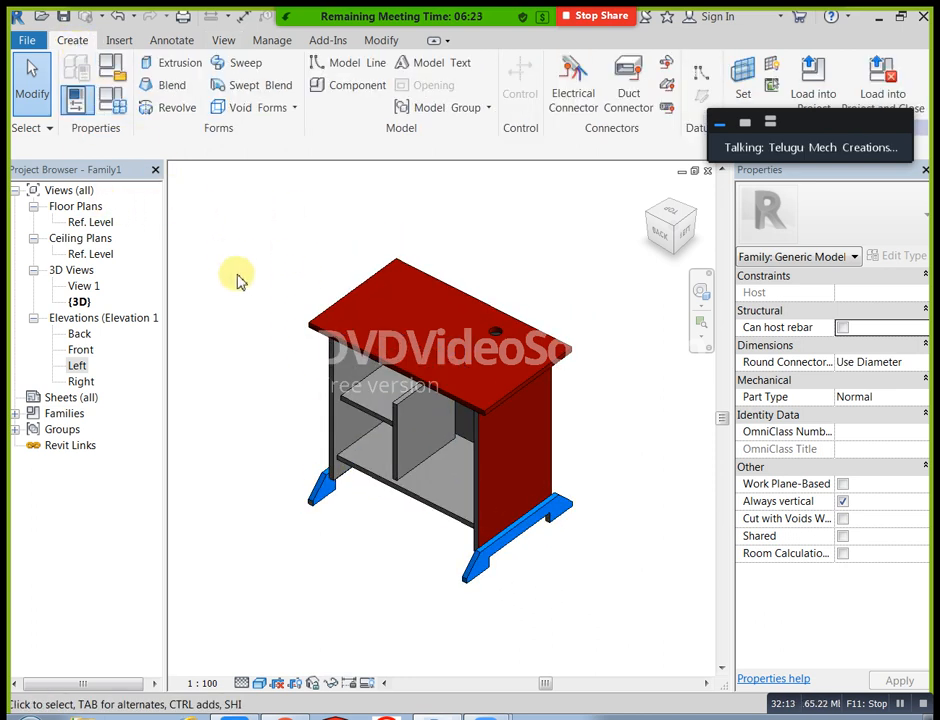
pyautogui.doubleClick(97, 223)
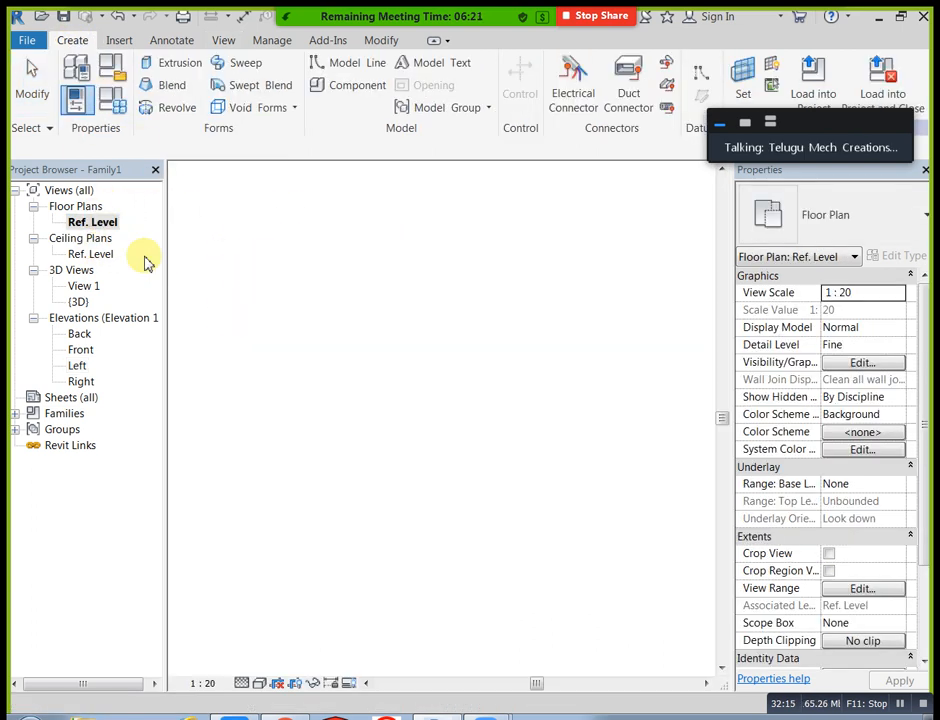
pyautogui.moveTo(230, 219); pyautogui.dragTo(588, 562)
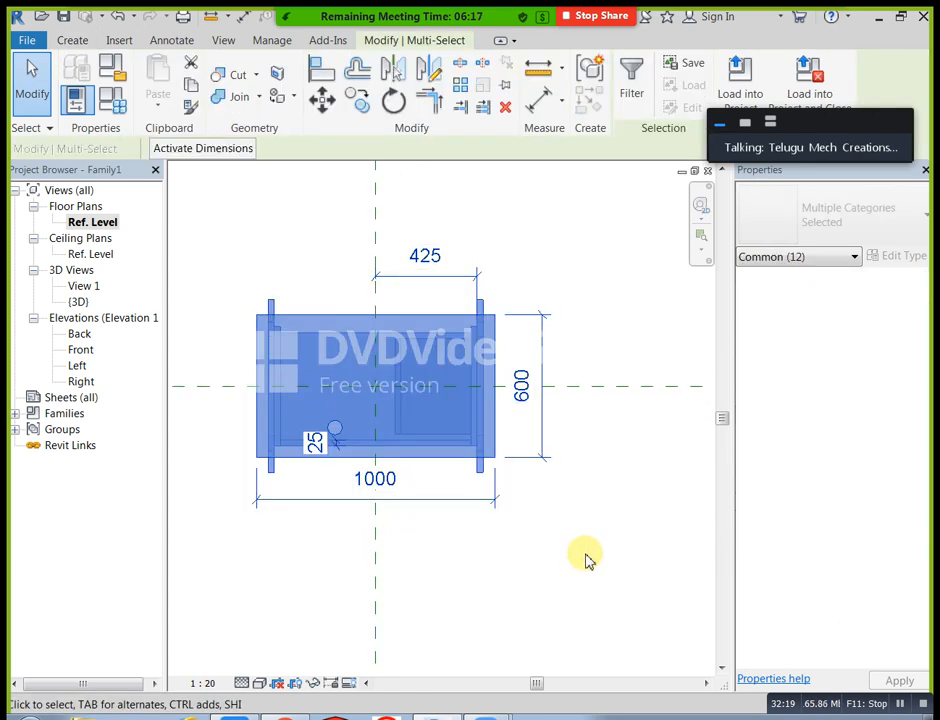
pyautogui.press('Delete')
pyautogui.scroll(-2, 345, 397)
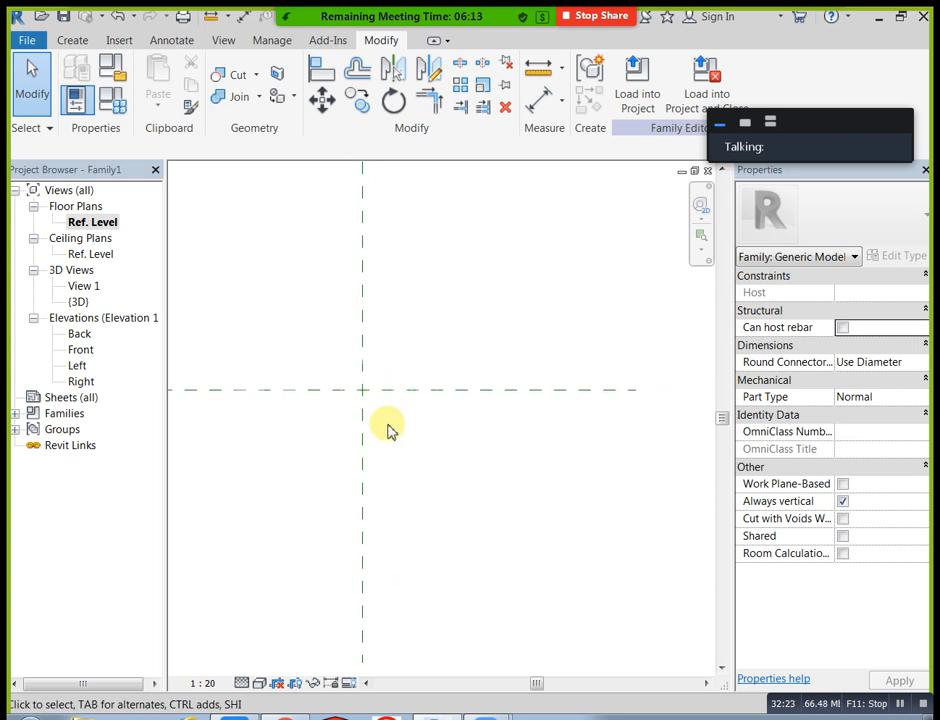
pyautogui.scroll(-2, 377, 410)
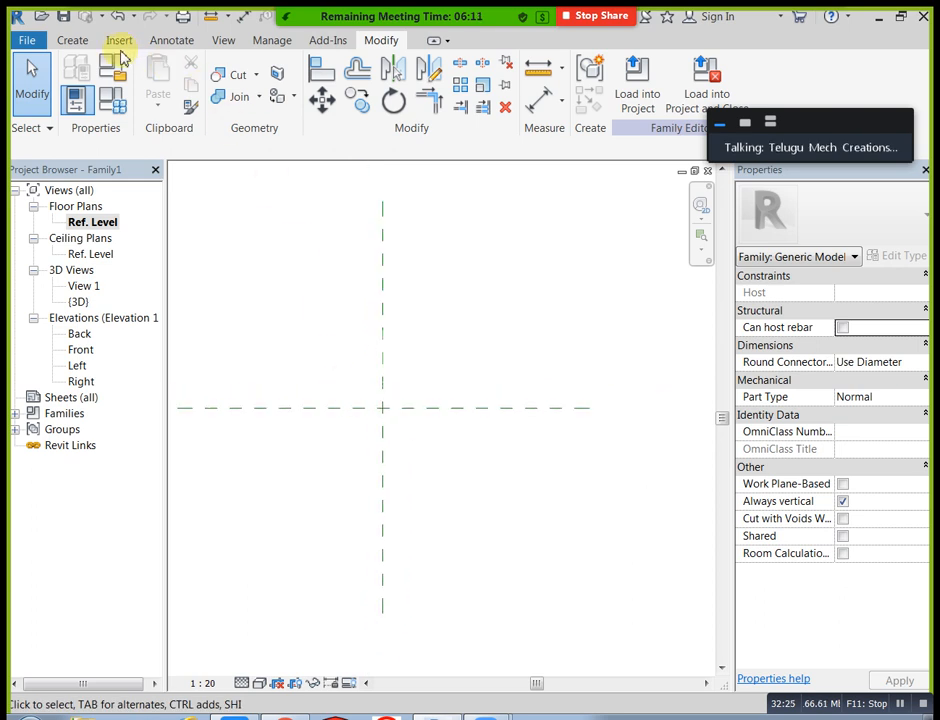
# - Start an extrusion with a depth of -25 and sketch a rectangle about 1620 by 1300 mm around the reference plane intersection
pyautogui.click(74, 40)
pyautogui.click(172, 68)
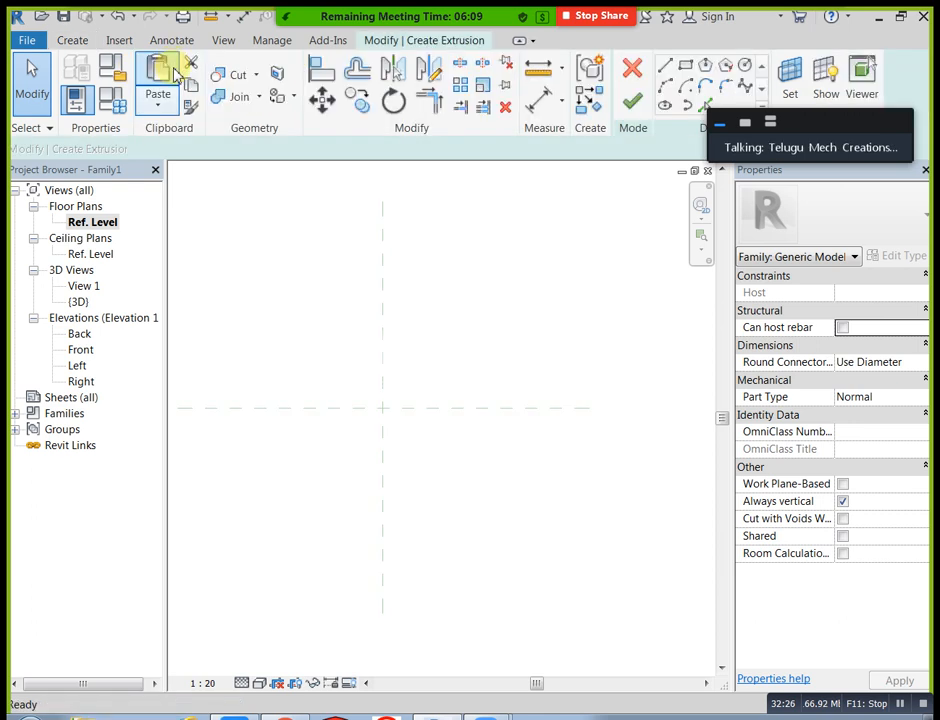
pyautogui.click(686, 70)
pyautogui.click(287, 338)
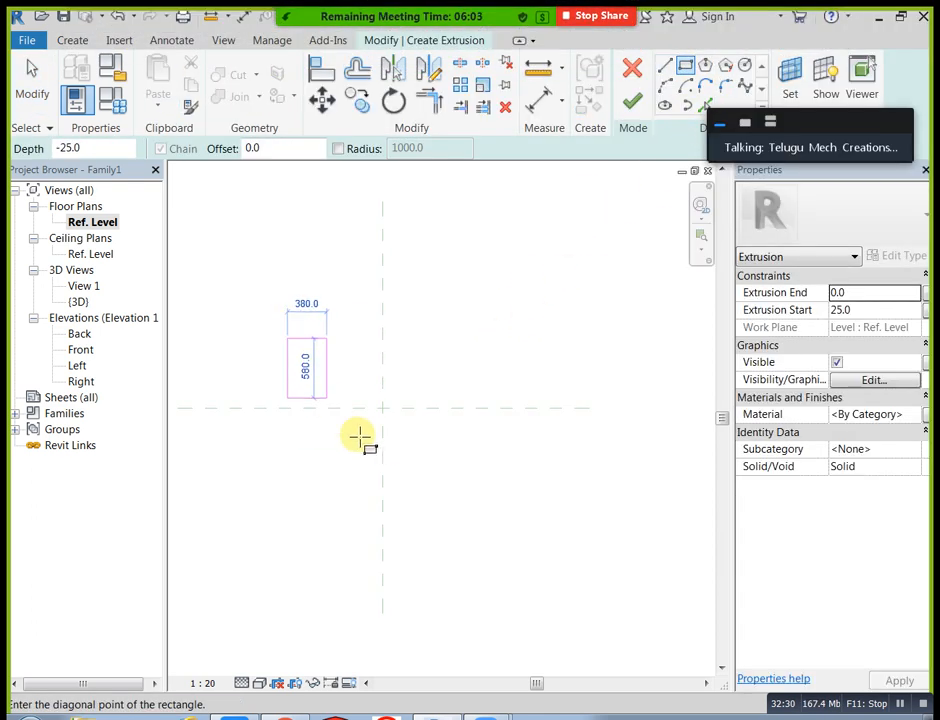
pyautogui.click(454, 471)
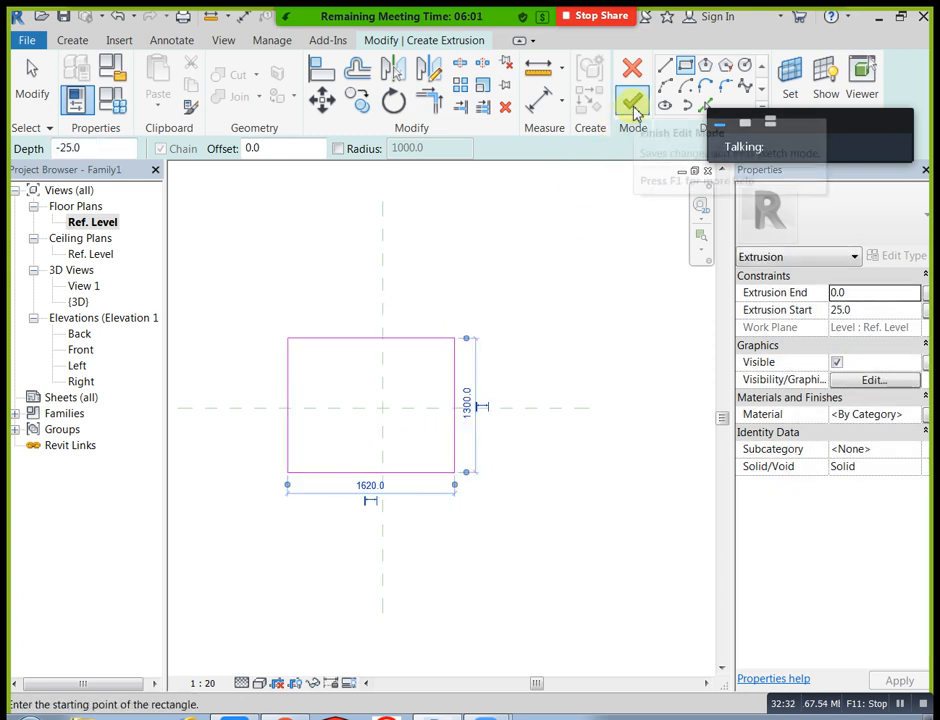
pyautogui.press('Escape')
pyautogui.press('Escape')
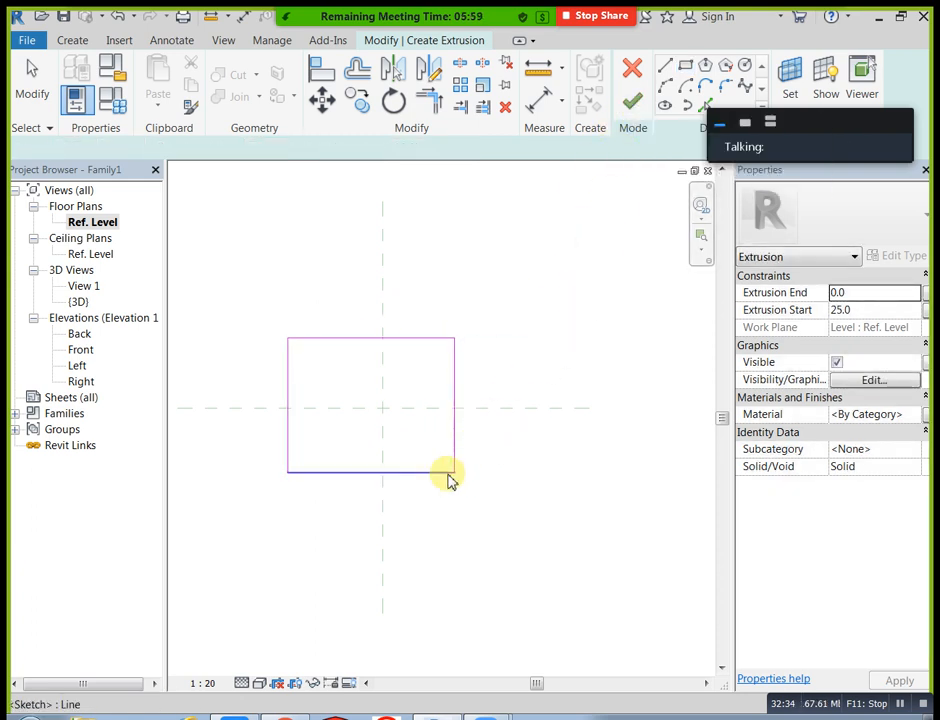
# - Resize the sketched rectangle to 600 mm deep and 1000 mm wide
pyautogui.click(447, 473)
pyautogui.click(259, 401)
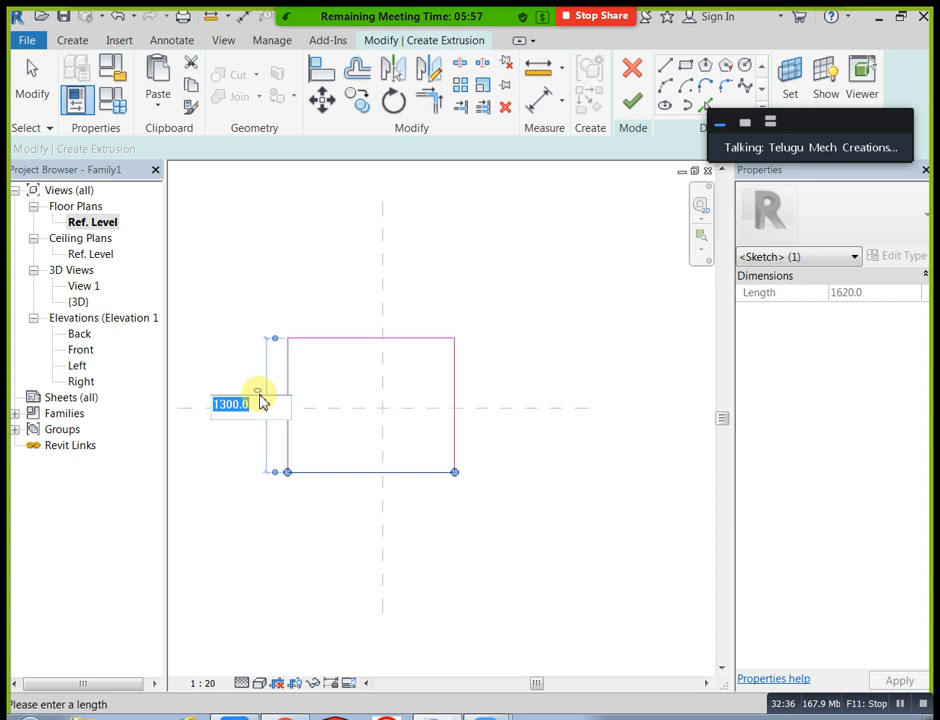
pyautogui.write('600')
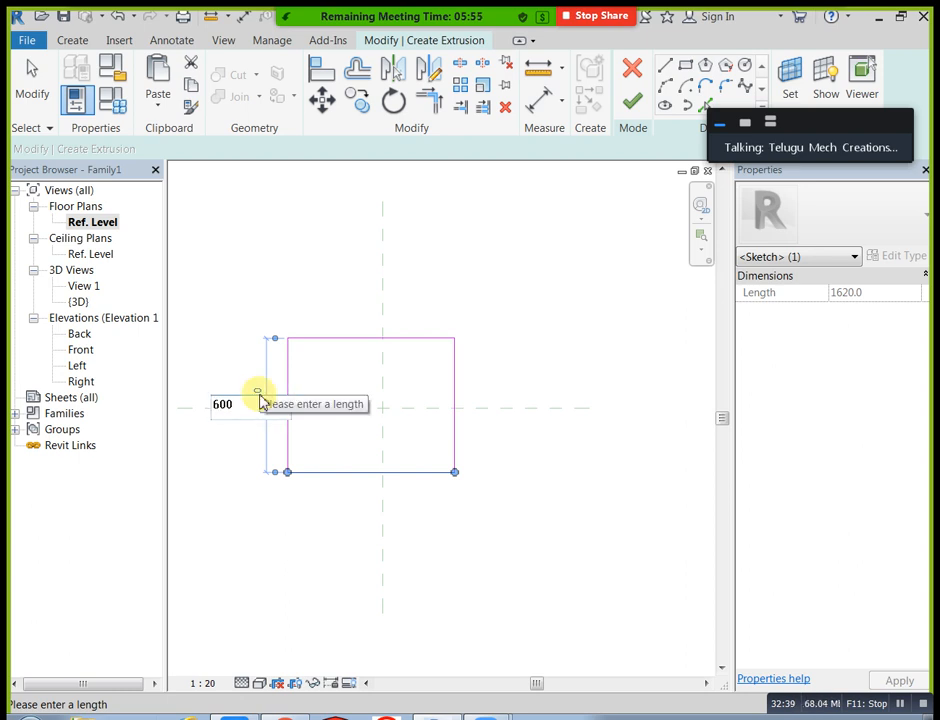
pyautogui.press('Return')
pyautogui.click(435, 489)
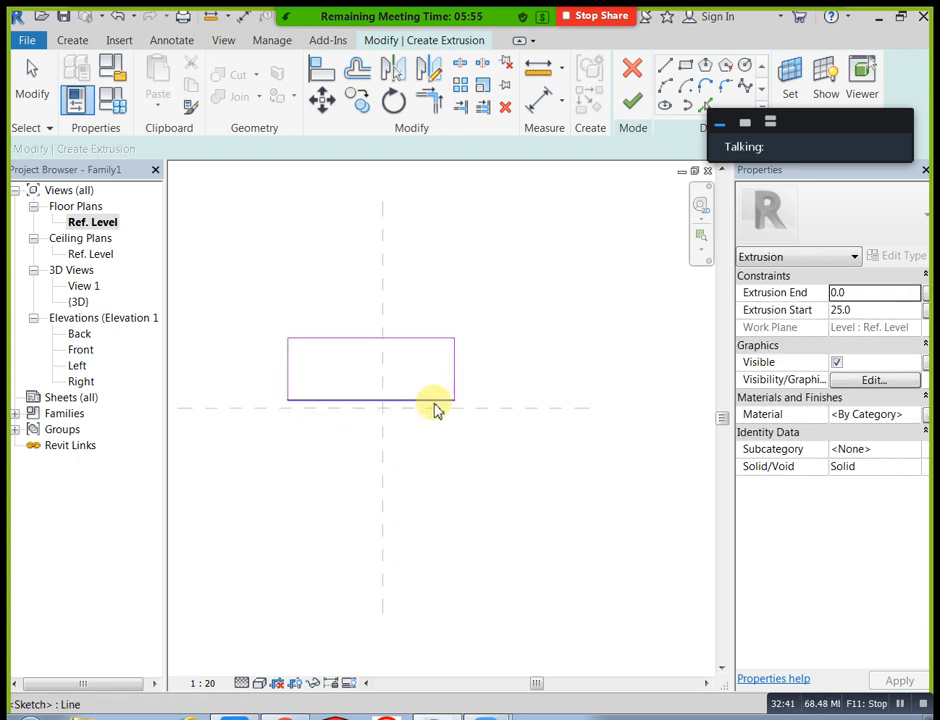
pyautogui.click(455, 385)
pyautogui.click(378, 416)
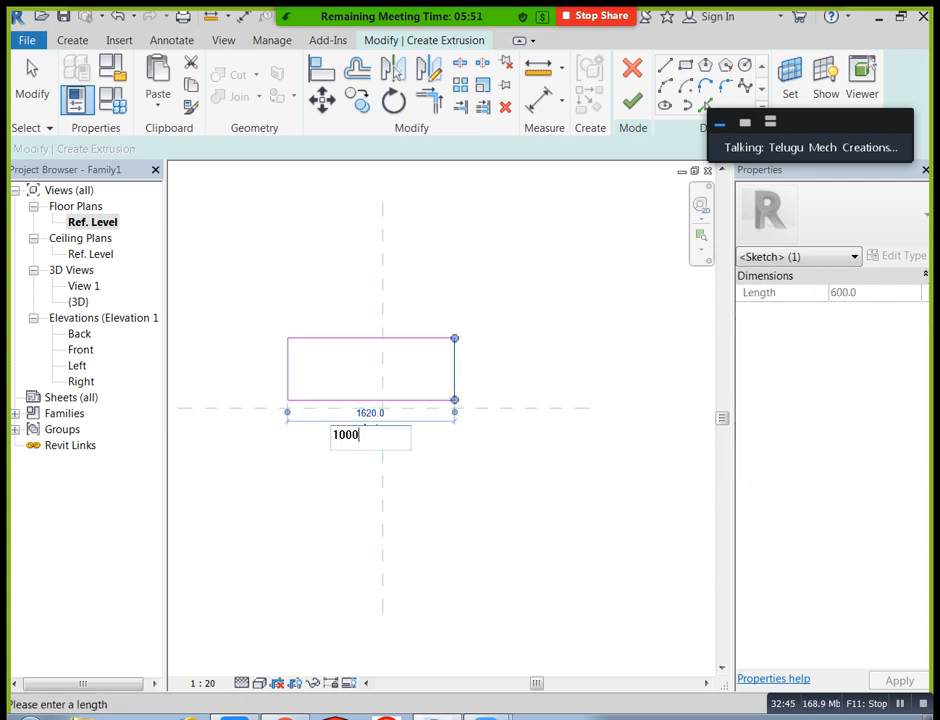
pyautogui.write('1000')
pyautogui.press('Return')
# - Move the whole rectangle roughly over the intersection of the reference planes and finish the extrusion
pyautogui.click(340, 372)
pyautogui.moveTo(262, 328); pyautogui.dragTo(447, 455)
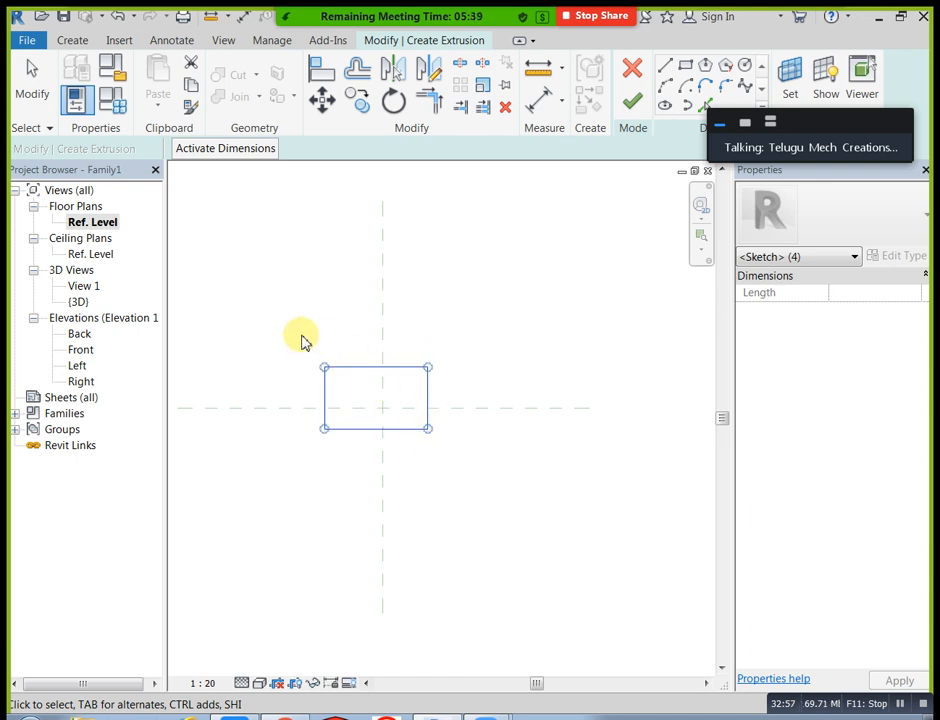
pyautogui.click(631, 97)
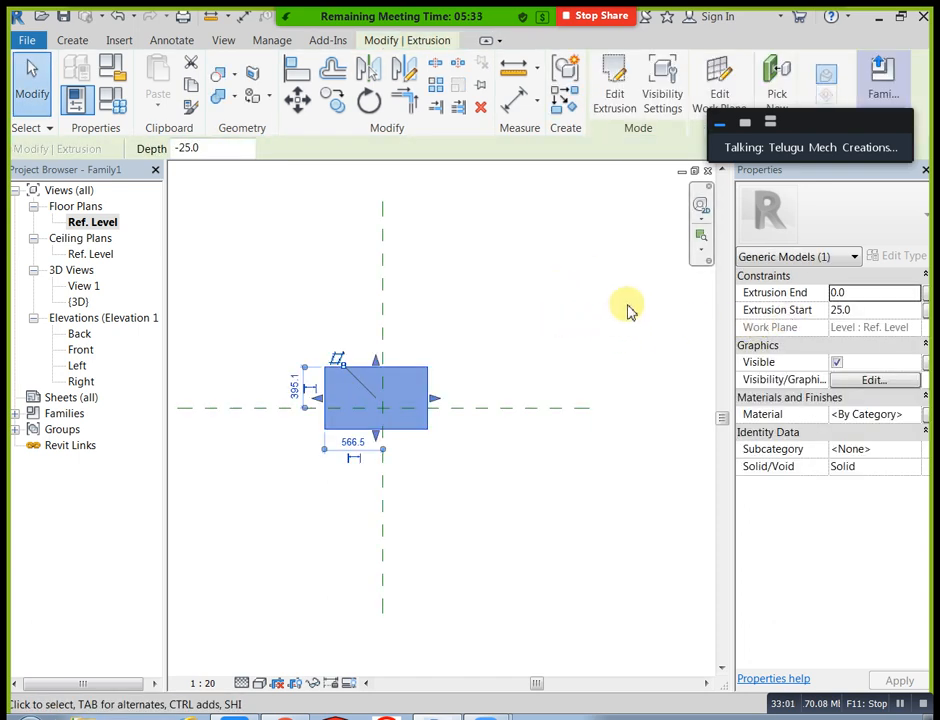
# - Center the slab by setting its upper edge 300 mm from the horizontal reference plane and its left edge 500 mm from the vertical one
pyautogui.click(294, 386)
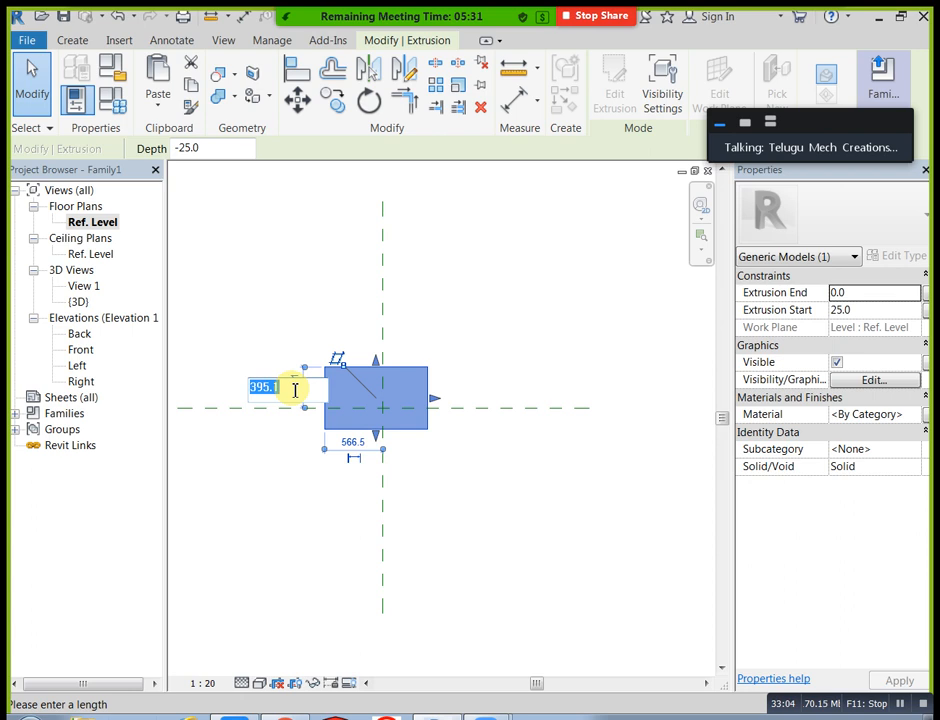
pyautogui.press('Return')
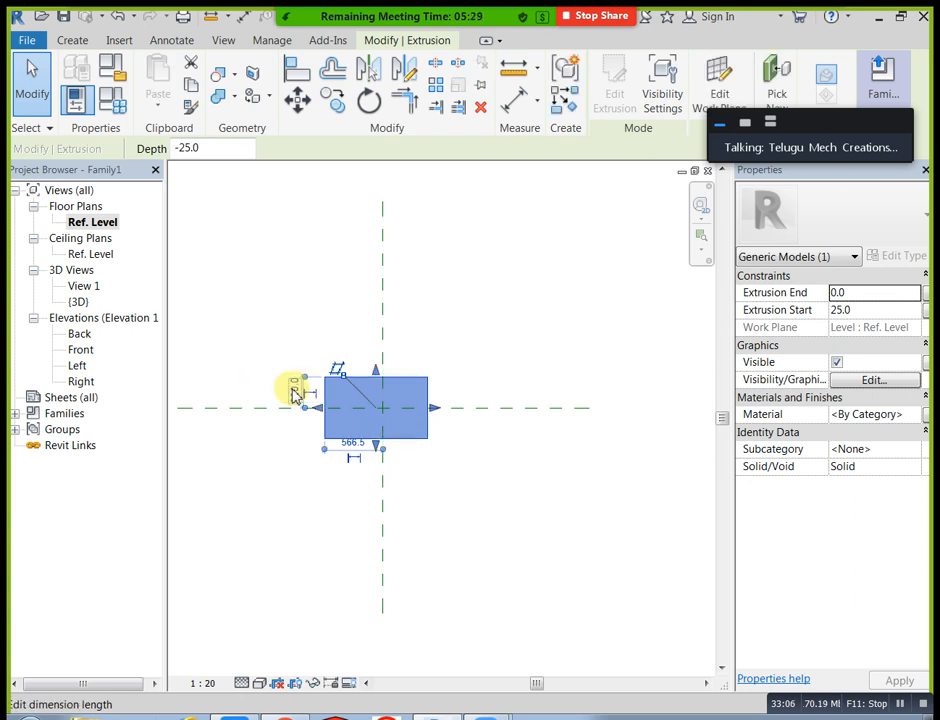
pyautogui.click(430, 548)
pyautogui.click(355, 440)
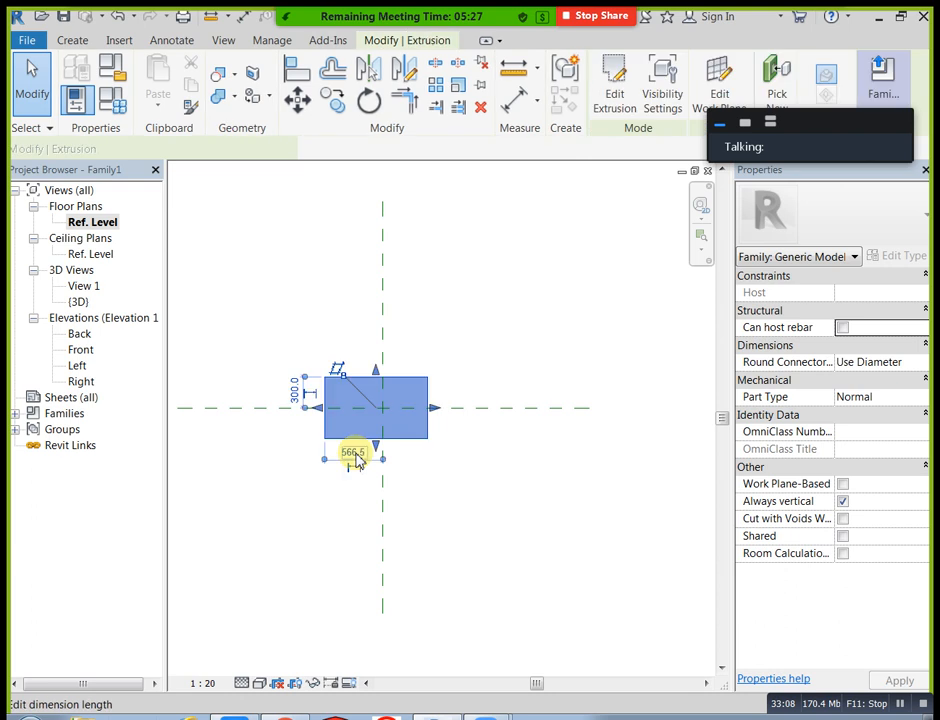
pyautogui.click(354, 455)
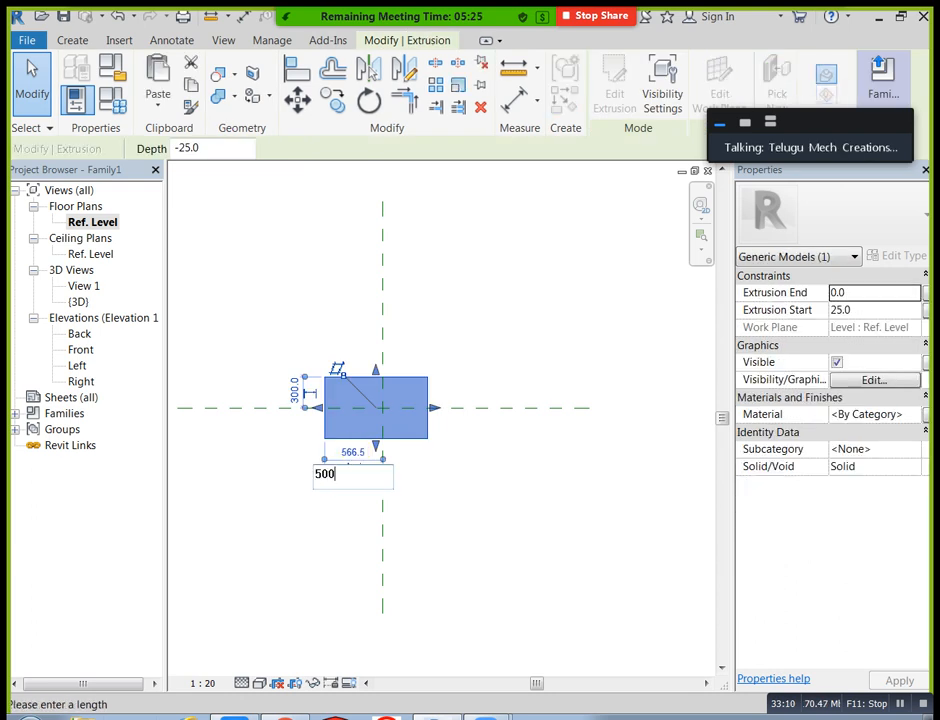
pyautogui.press('Return')
pyautogui.click(430, 350)
pyautogui.scroll(2, 362, 398)
pyautogui.scroll(2, 363, 400)
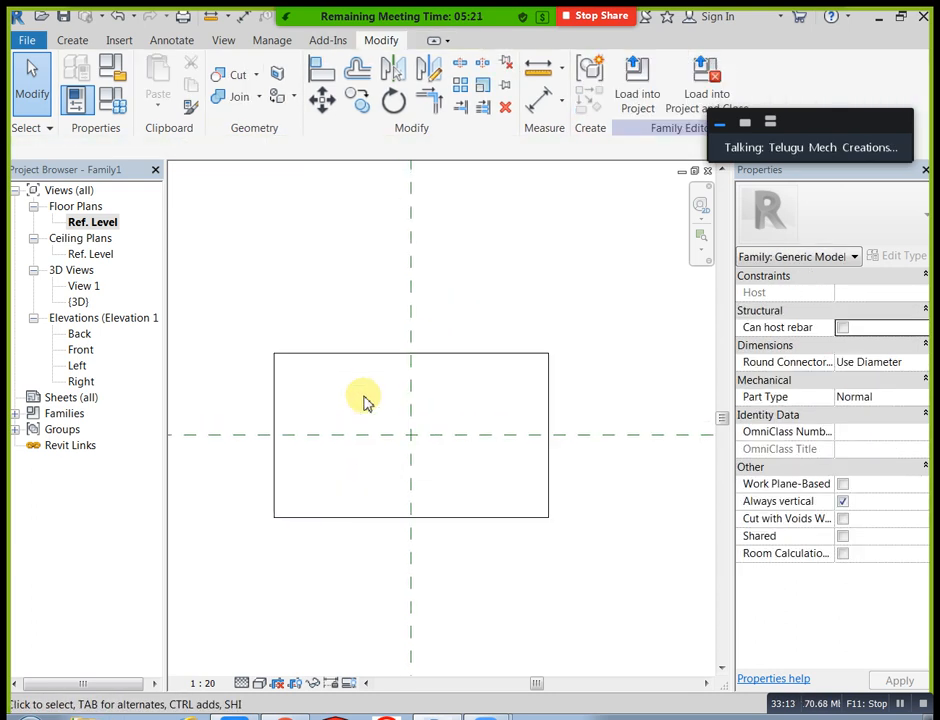
# - Start a second extrusion and sketch a square about 60 by 60 mm inside the slab's upper-left corner
pyautogui.click(78, 40)
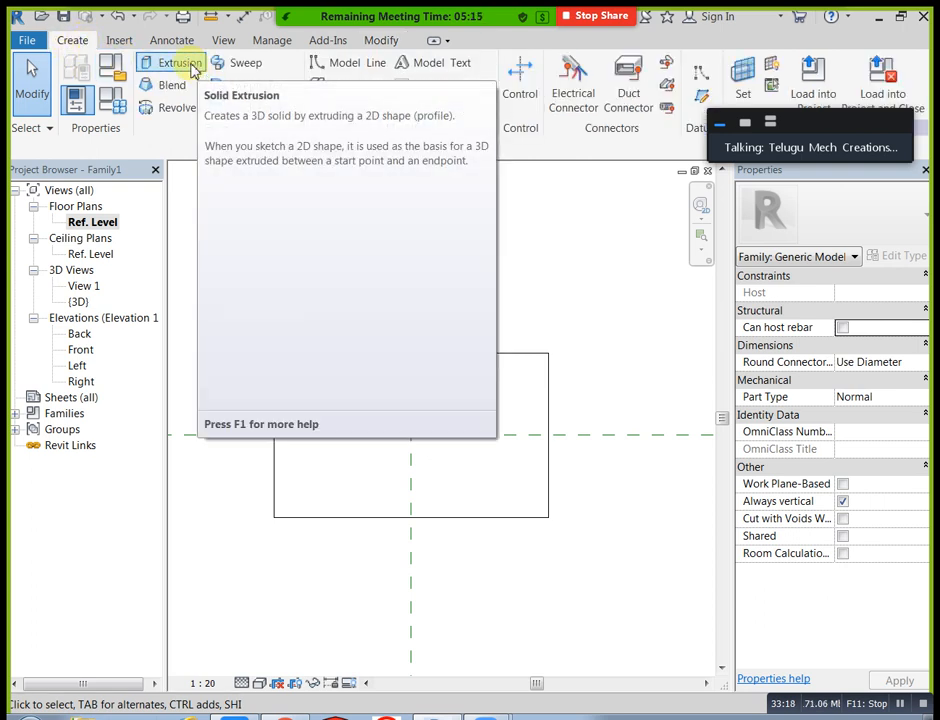
pyautogui.click(193, 68)
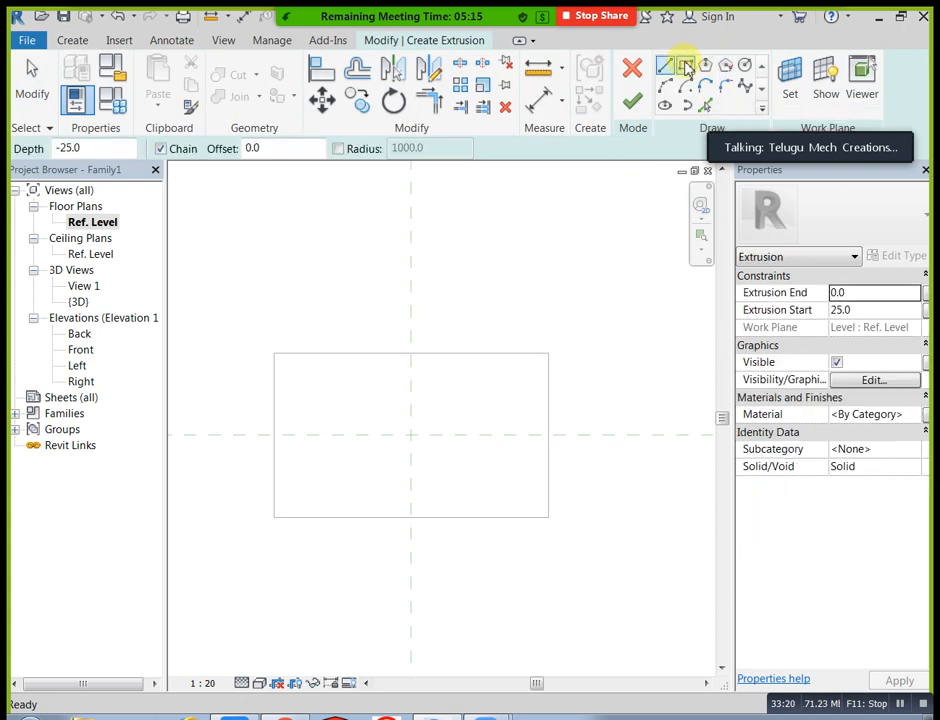
pyautogui.click(685, 65)
pyautogui.scroll(1, 285, 385)
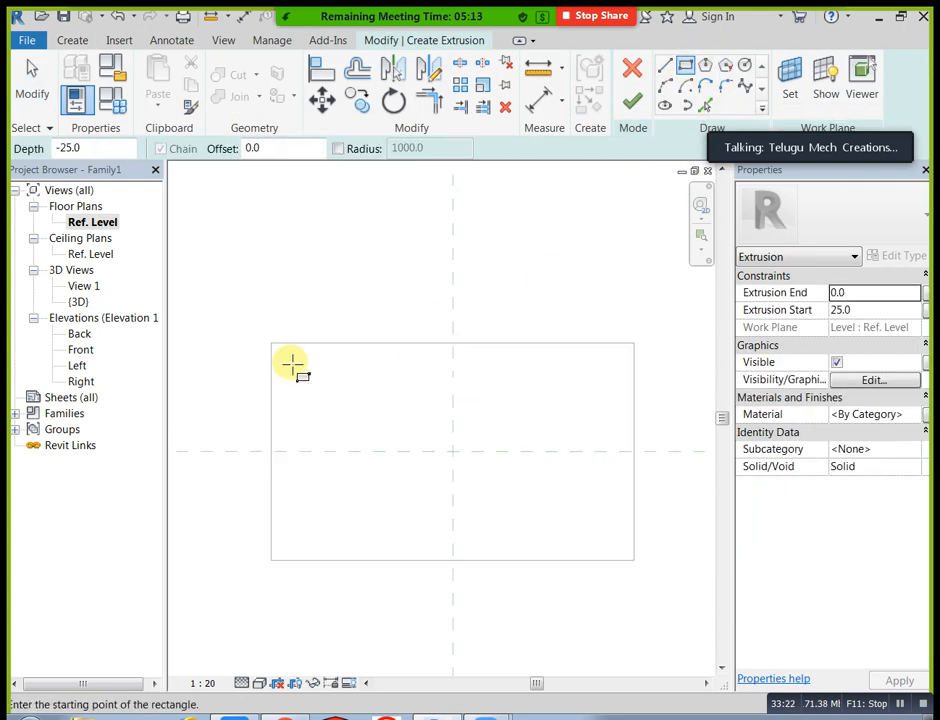
pyautogui.click(290, 364)
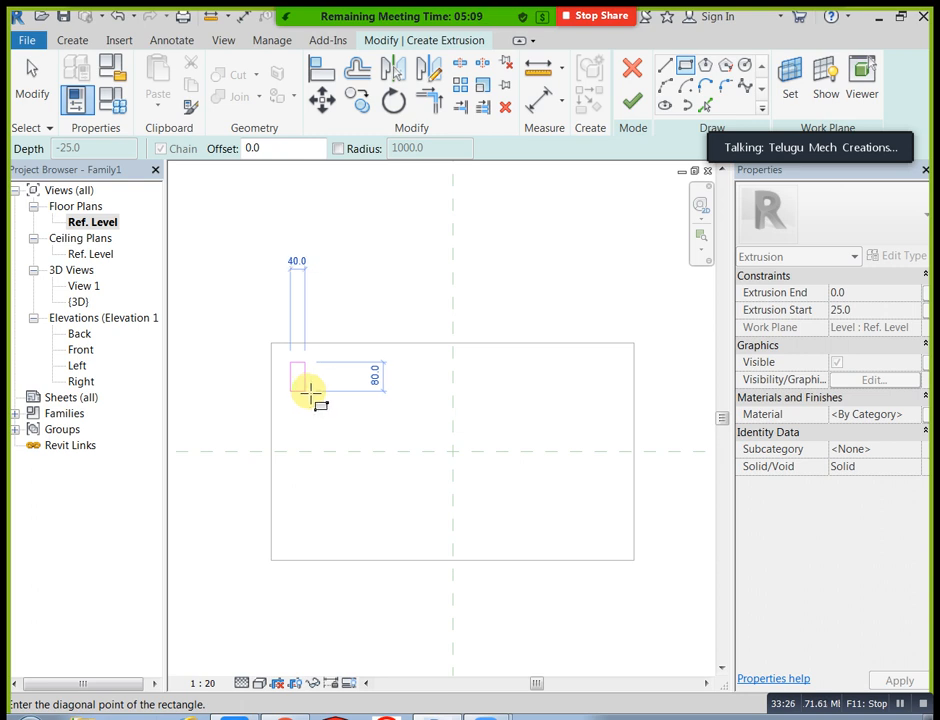
pyautogui.click(312, 385)
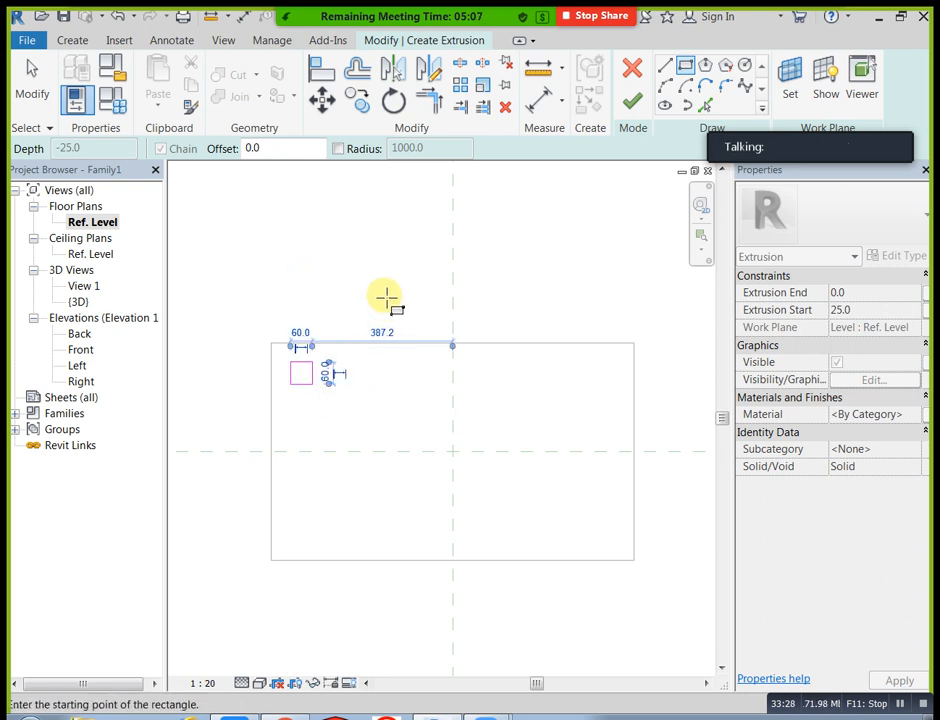
pyautogui.press('Escape')
pyautogui.press('Escape')
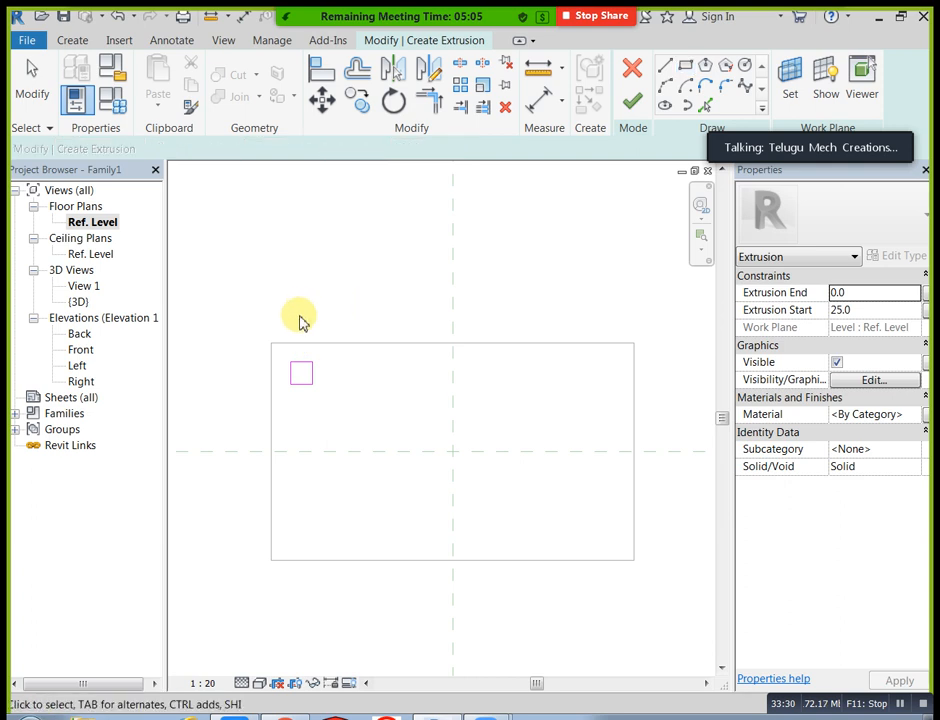
# - Mirror the sketched 60 mm square across the vertical reference plane, keeping the original
pyautogui.moveTo(287, 312)
pyautogui.mouseDown()
pyautogui.moveTo(308, 385)
pyautogui.moveTo(352, 426)
pyautogui.mouseUp()
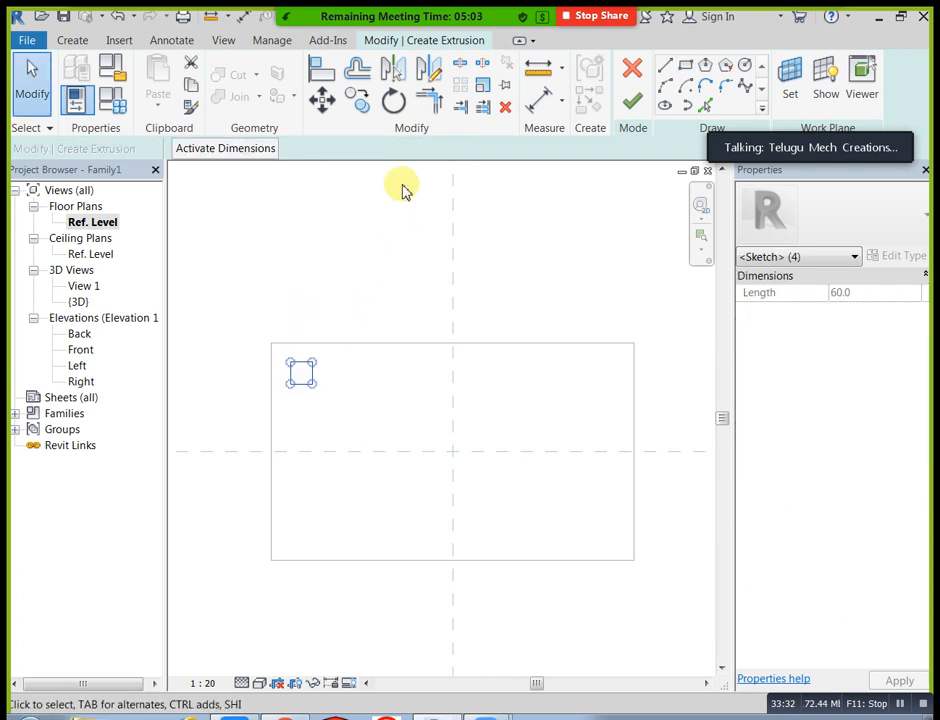
pyautogui.click(393, 68)
pyautogui.click(452, 379)
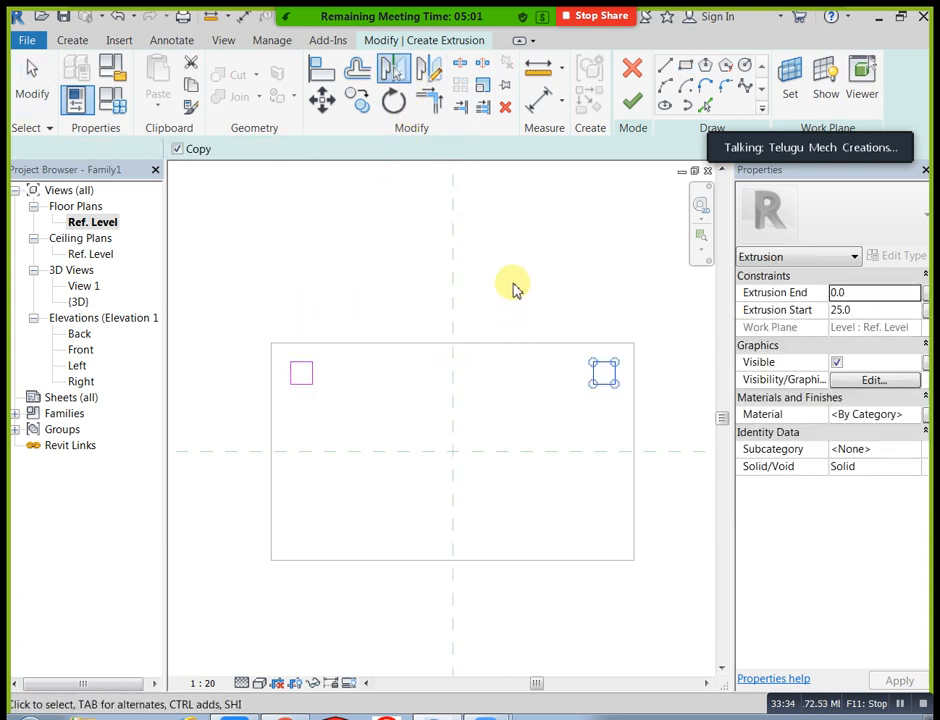
# - Mirror both upper squares across the horizontal reference plane as copies and finish the four-leg extrusion
pyautogui.click(283, 340)
pyautogui.moveTo(281, 308)
pyautogui.mouseDown()
pyautogui.moveTo(332, 412)
pyautogui.moveTo(624, 409)
pyautogui.mouseUp()
pyautogui.click(393, 80)
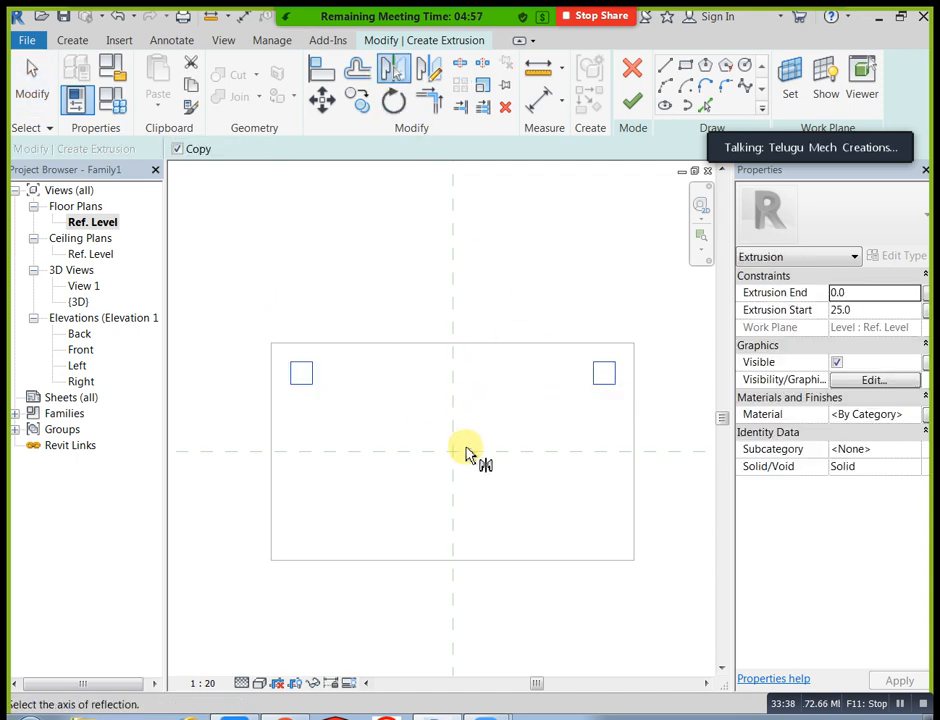
pyautogui.click(471, 451)
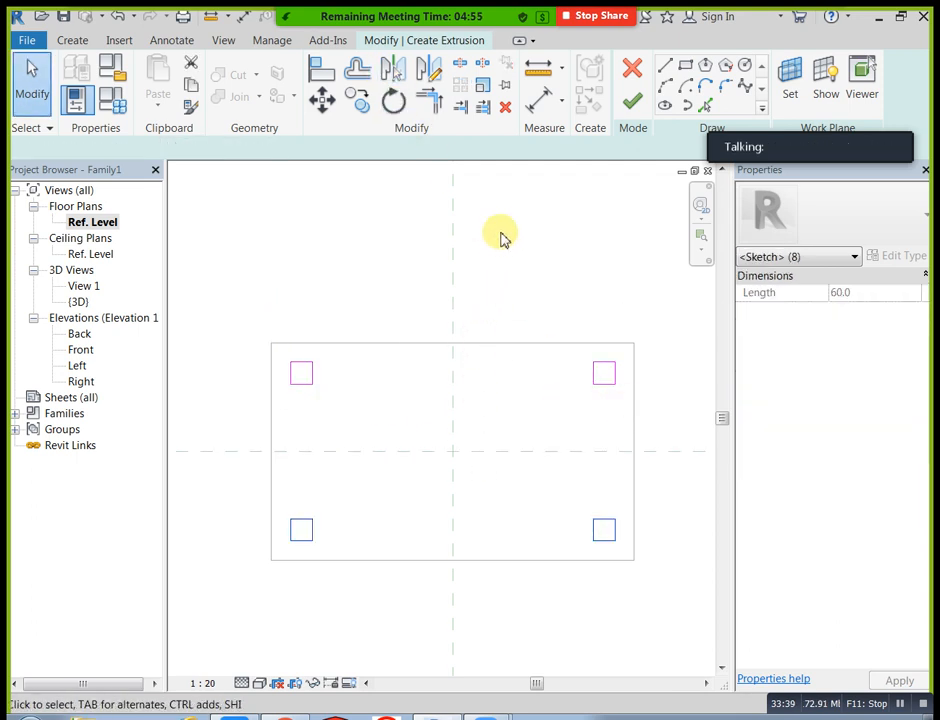
pyautogui.click(632, 101)
pyautogui.click(588, 237)
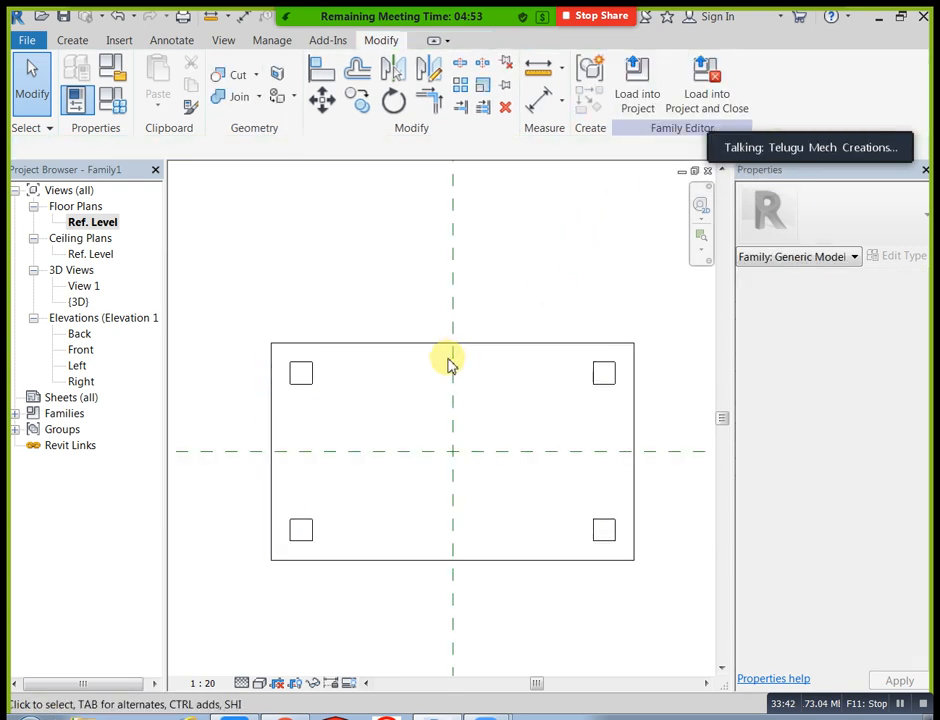
# - In the Front elevation, set the leg extrusion's start to 900 mm
pyautogui.doubleClick(82, 350)
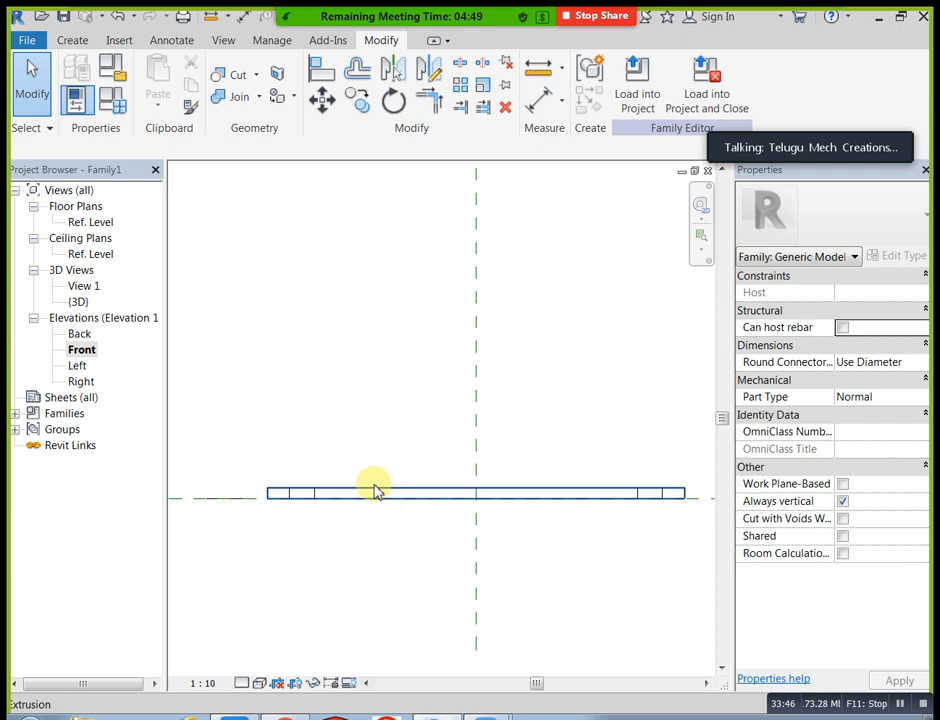
pyautogui.moveTo(277, 458); pyautogui.dragTo(665, 529)
pyautogui.click(875, 311)
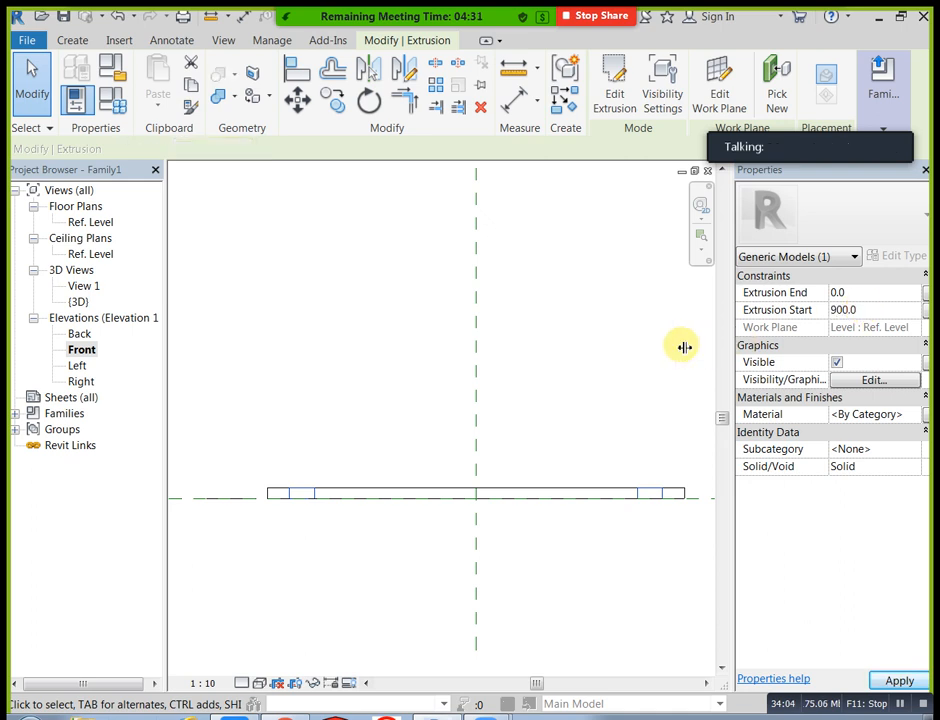
pyautogui.click(541, 437)
pyautogui.scroll(-2, 533, 447)
pyautogui.moveTo(536, 432); pyautogui.dragTo(515, 486, button='middle')
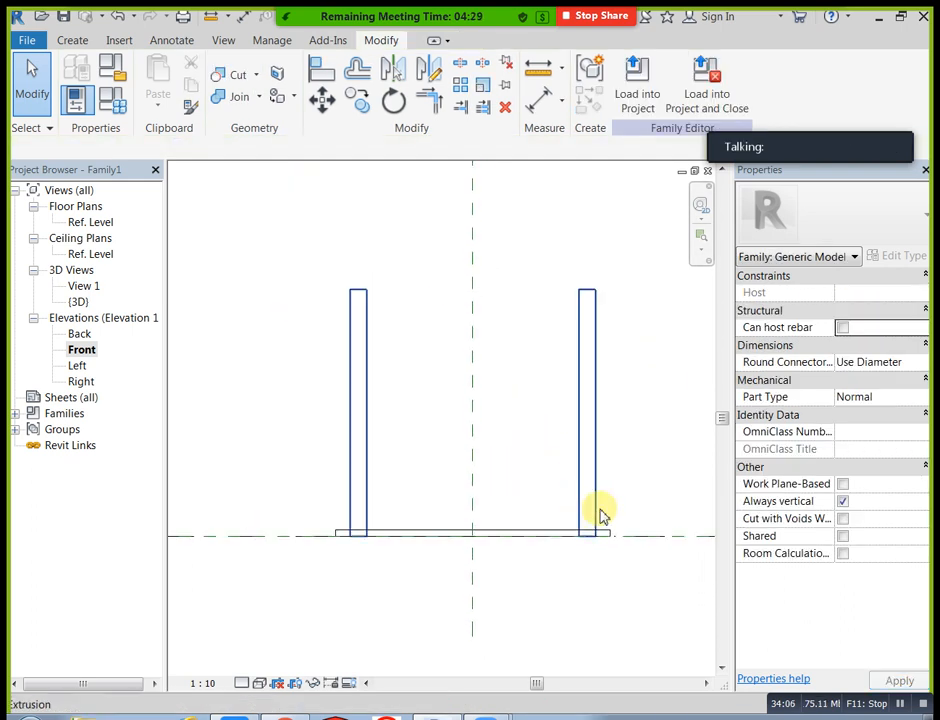
# - Raise the slab onto the legs by setting its extrusion start to 900 mm and end to 925 mm
pyautogui.click(608, 533)
pyautogui.click(862, 310)
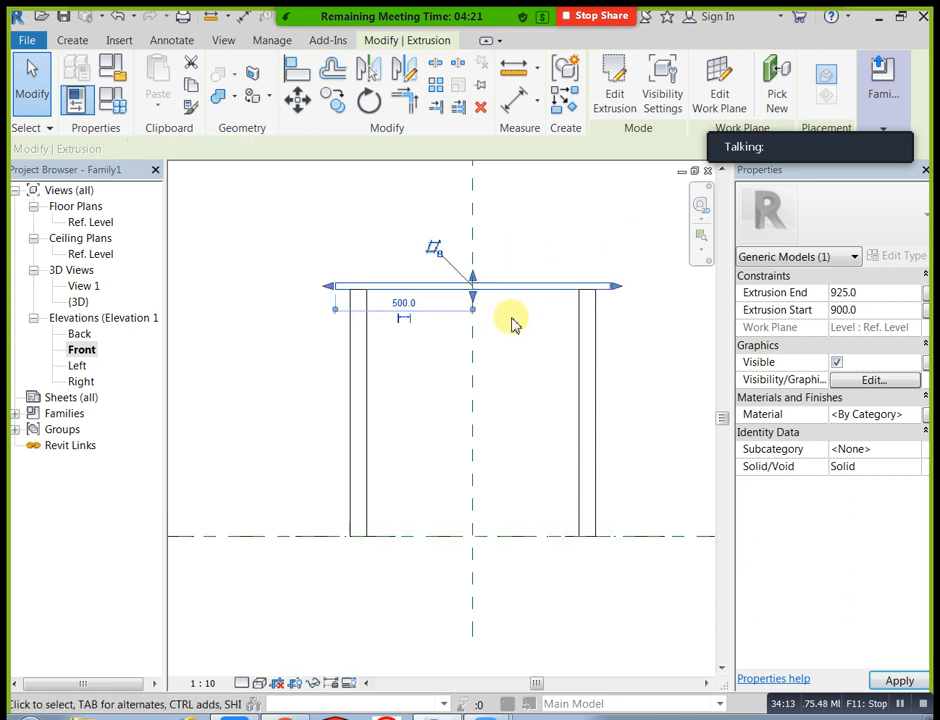
pyautogui.click(602, 300)
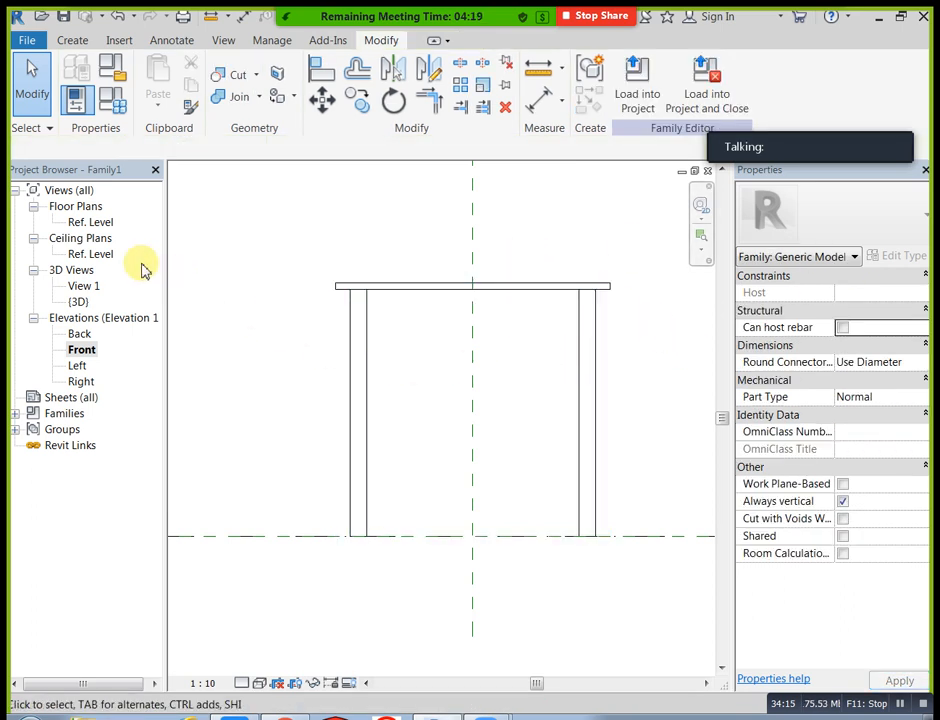
# - Open the Ref. Level floor plan and set its visual style to Wireframe
pyautogui.doubleClick(92, 222)
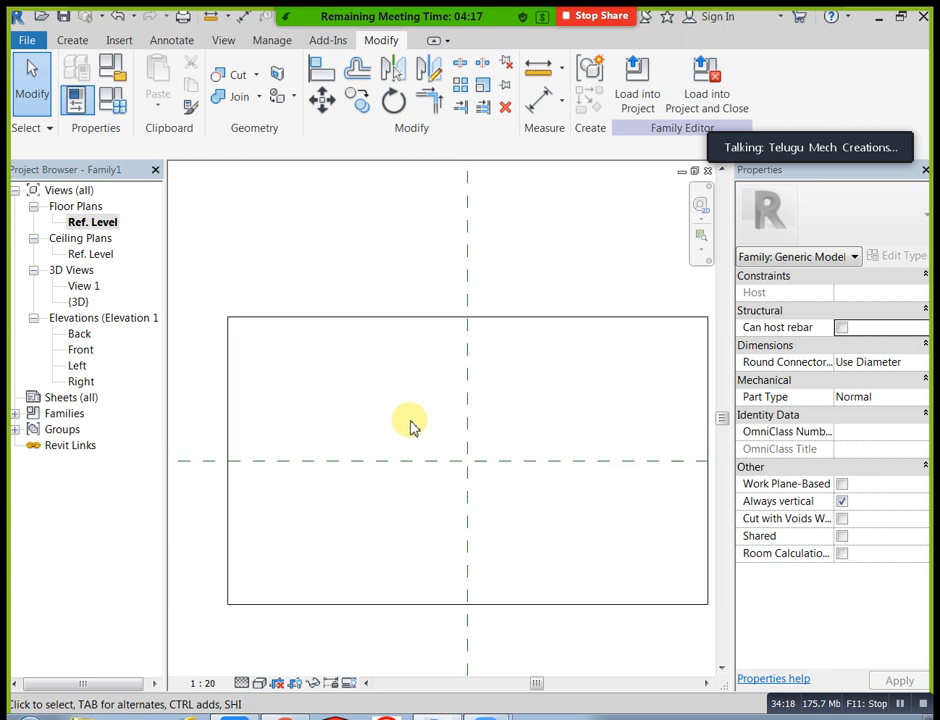
pyautogui.click(265, 688)
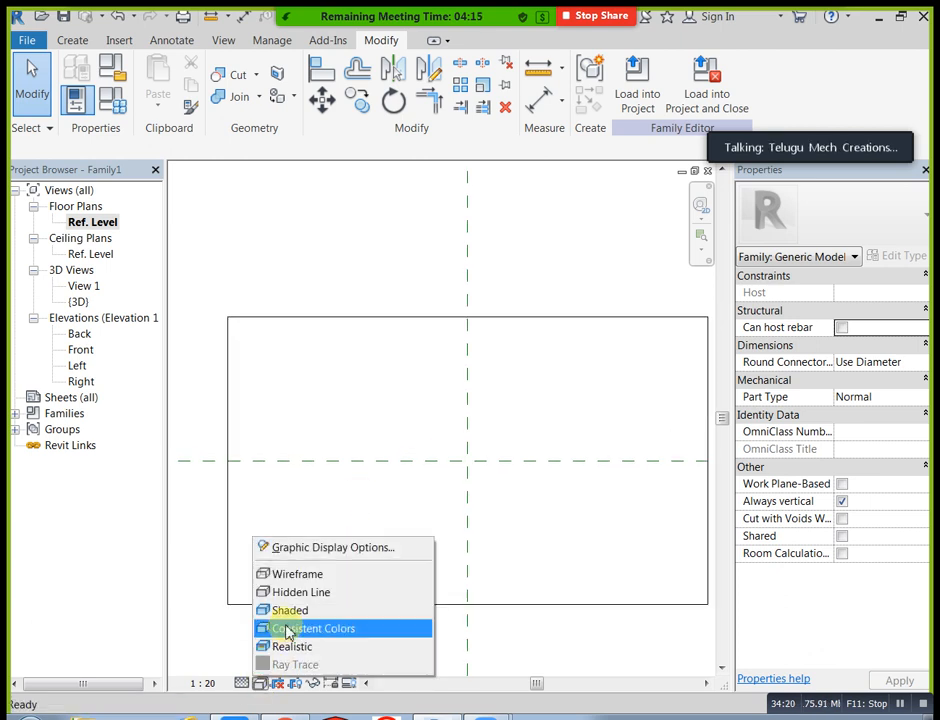
pyautogui.click(266, 576)
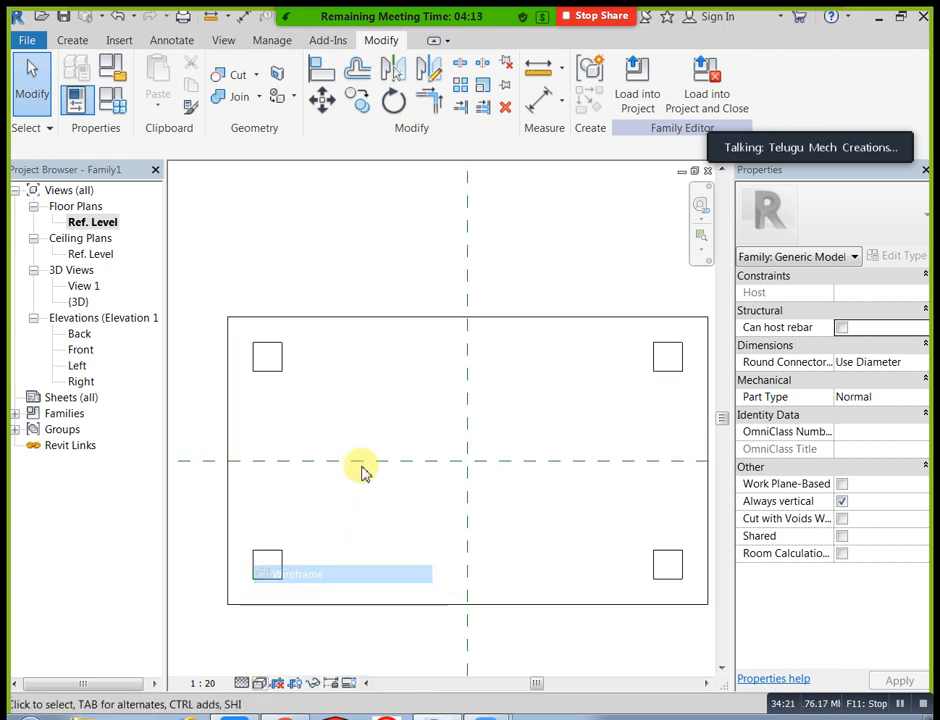
# - Try the Shaded and Hidden Line visual styles on the plan and return it to Wireframe
pyautogui.click(265, 688)
pyautogui.click(262, 608)
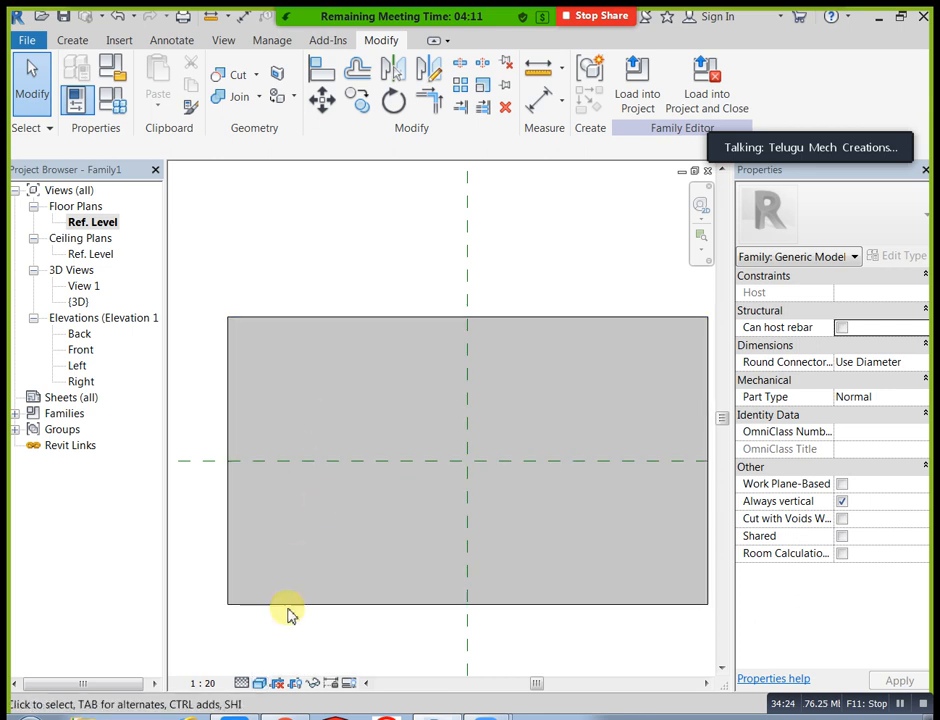
pyautogui.click(259, 684)
pyautogui.click(280, 593)
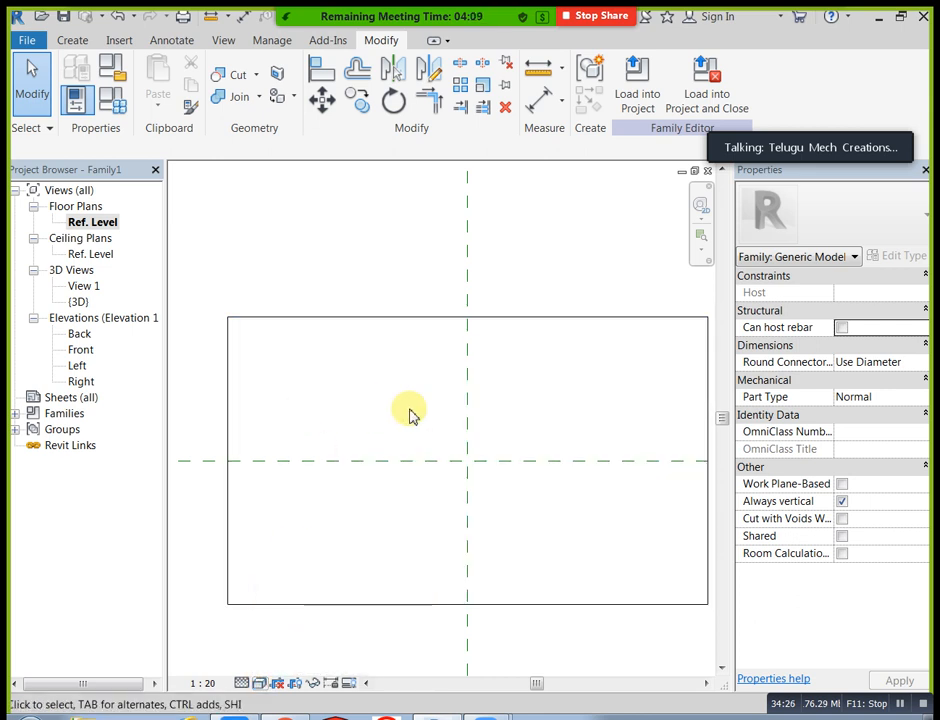
pyautogui.click(258, 684)
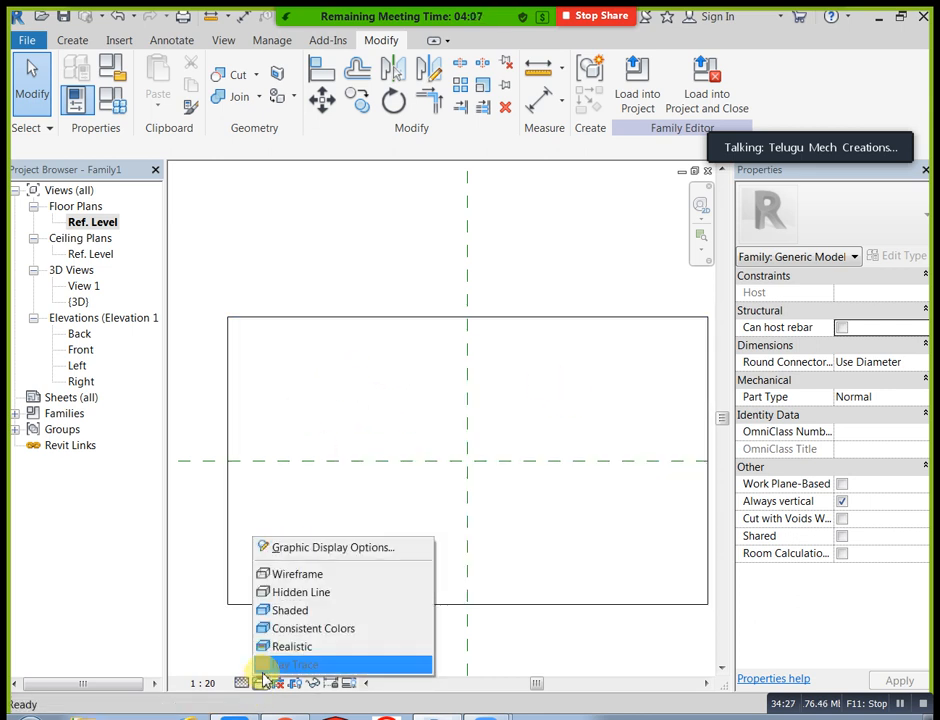
pyautogui.click(284, 573)
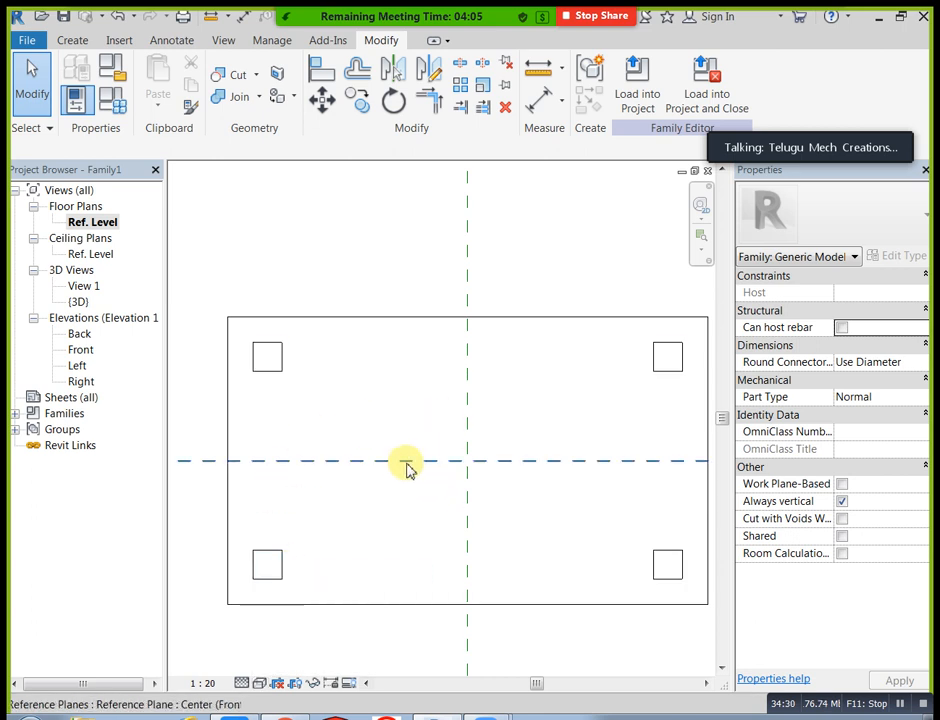
# - Start a new extrusion and sketch two rectangles about 774.5 by 60 mm, spanning between the upper legs and between the lower legs
pyautogui.click(73, 41)
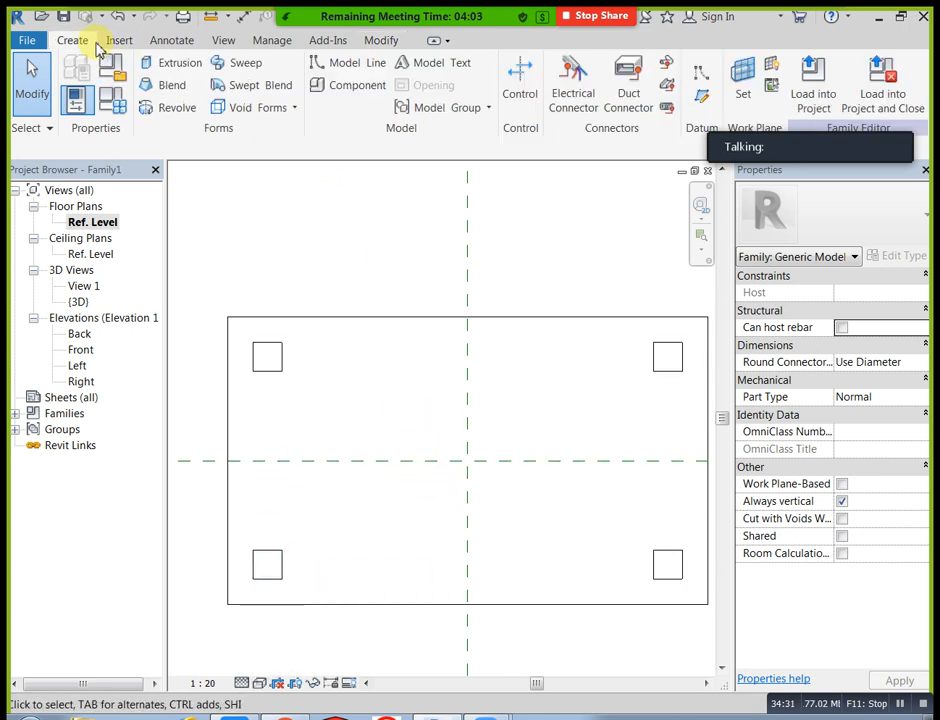
pyautogui.click(184, 62)
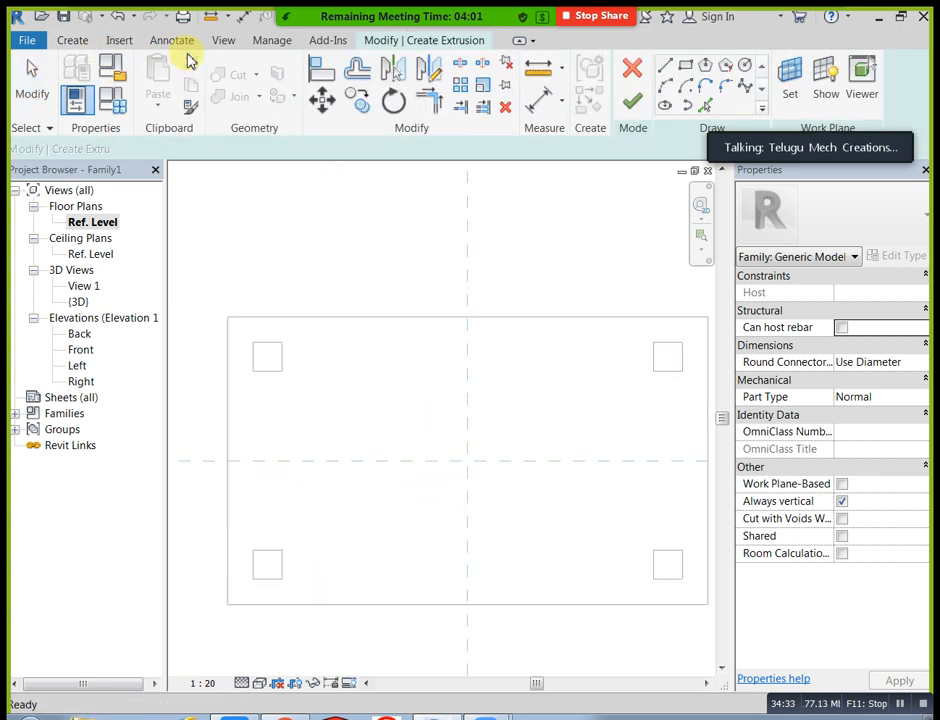
pyautogui.click(686, 67)
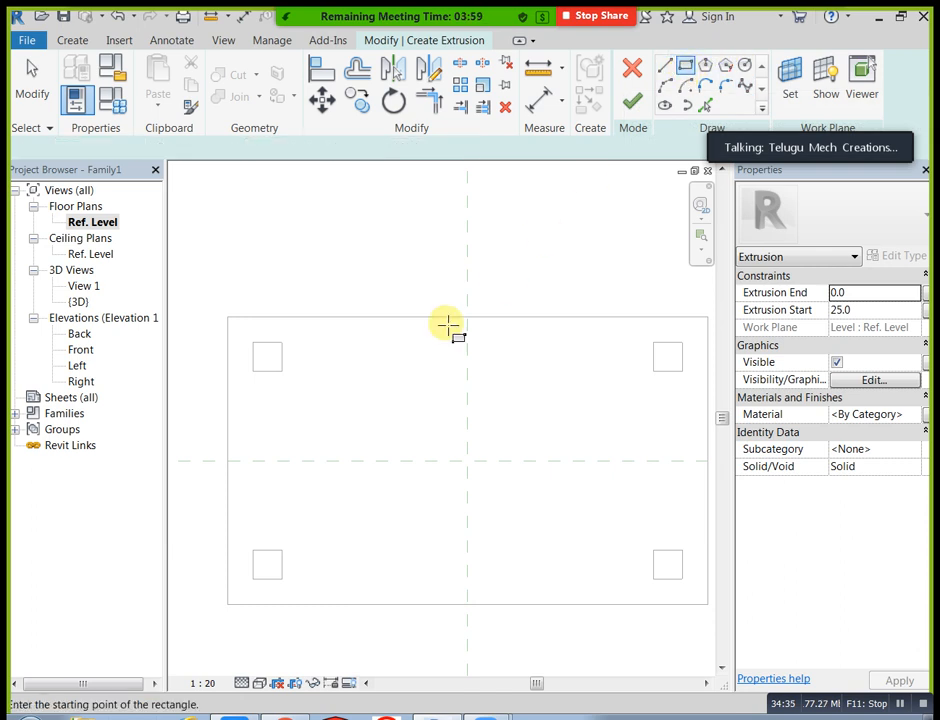
pyautogui.click(282, 370)
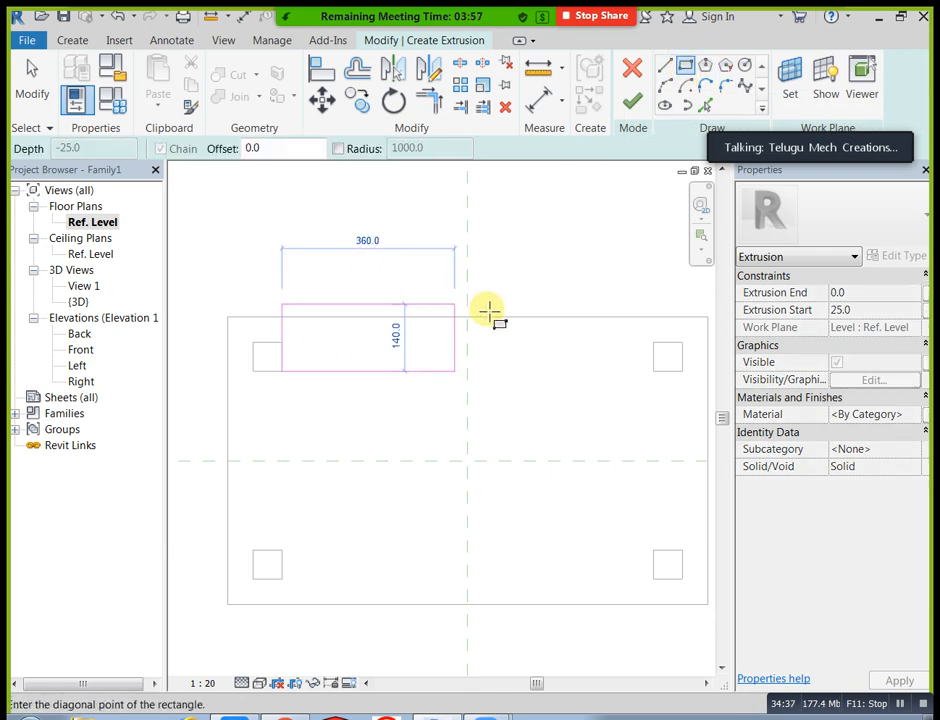
pyautogui.click(652, 343)
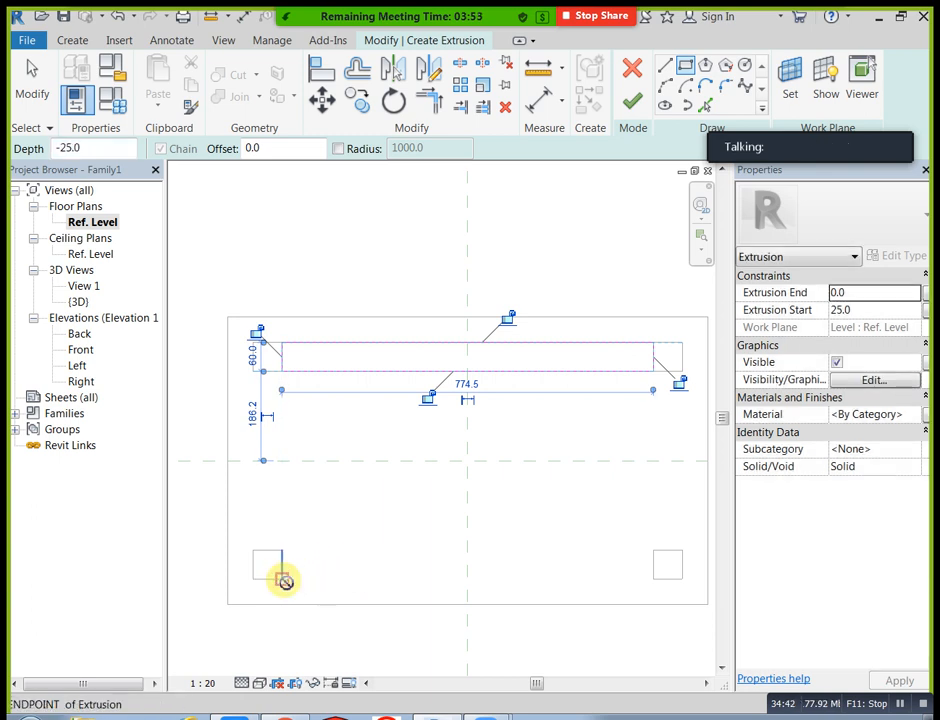
pyautogui.click(283, 579)
pyautogui.click(654, 550)
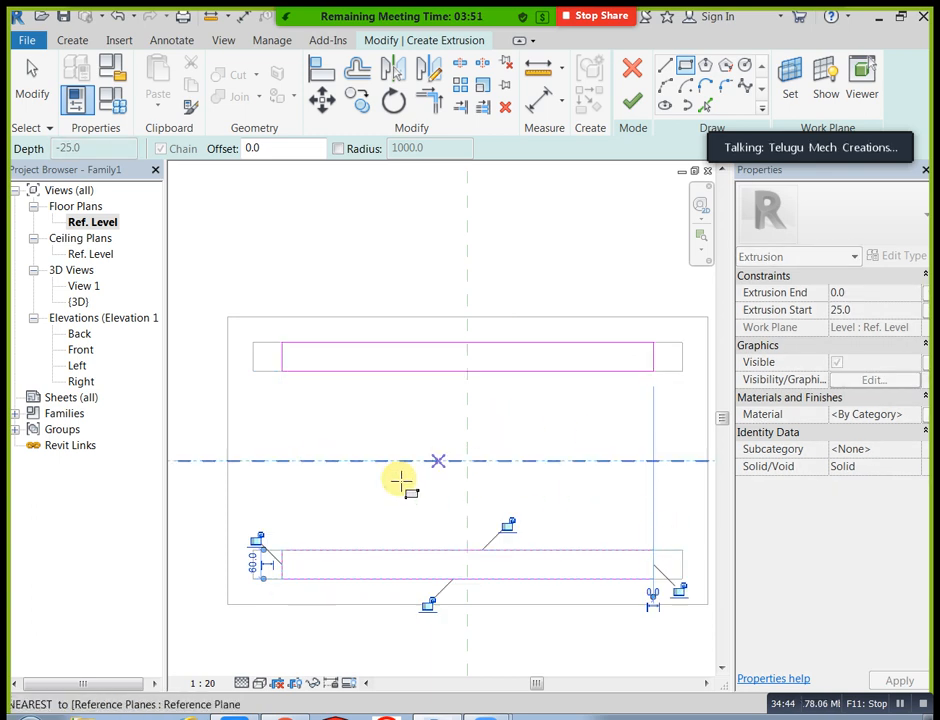
# - Try to finish the extrusion with an added rectangle about 60 by 372 mm between the left-hand legs, and delete that rectangle
pyautogui.scroll(2, 290, 541)
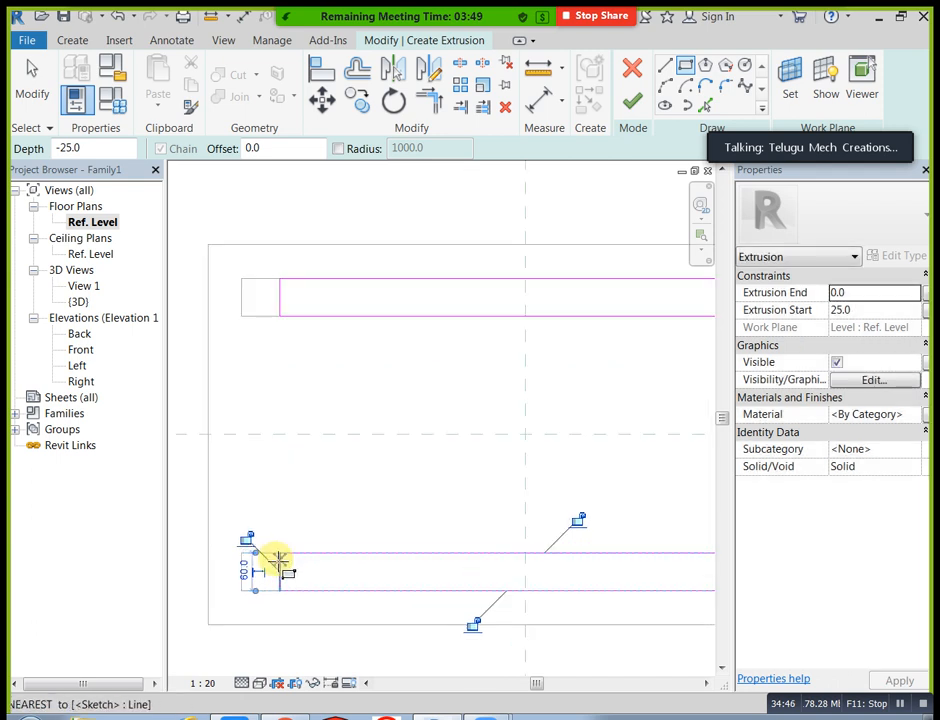
pyautogui.press('Escape')
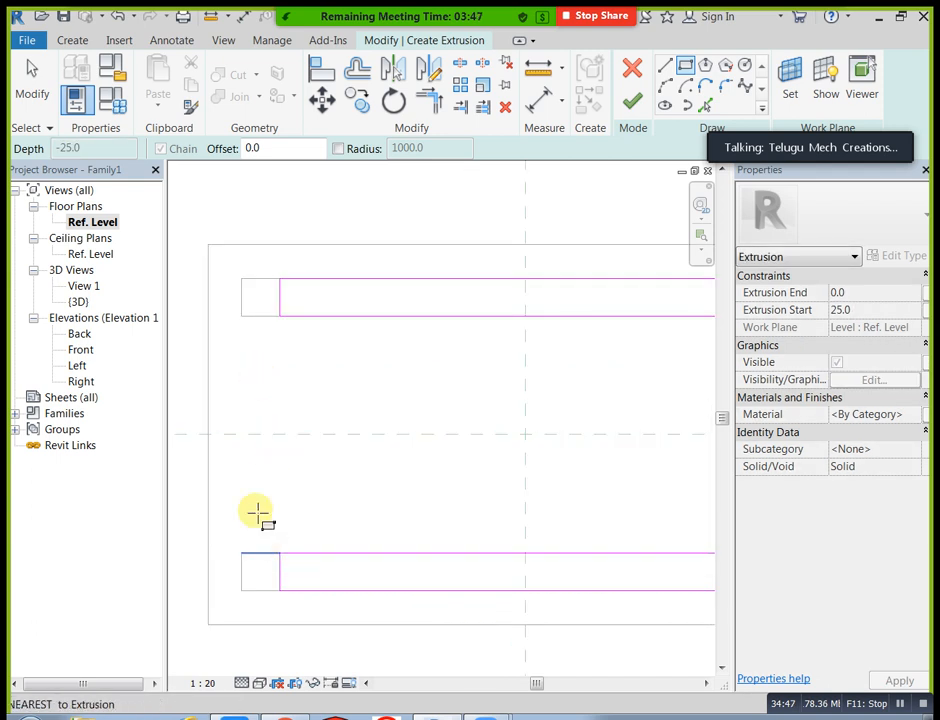
pyautogui.click(280, 552)
pyautogui.click(242, 316)
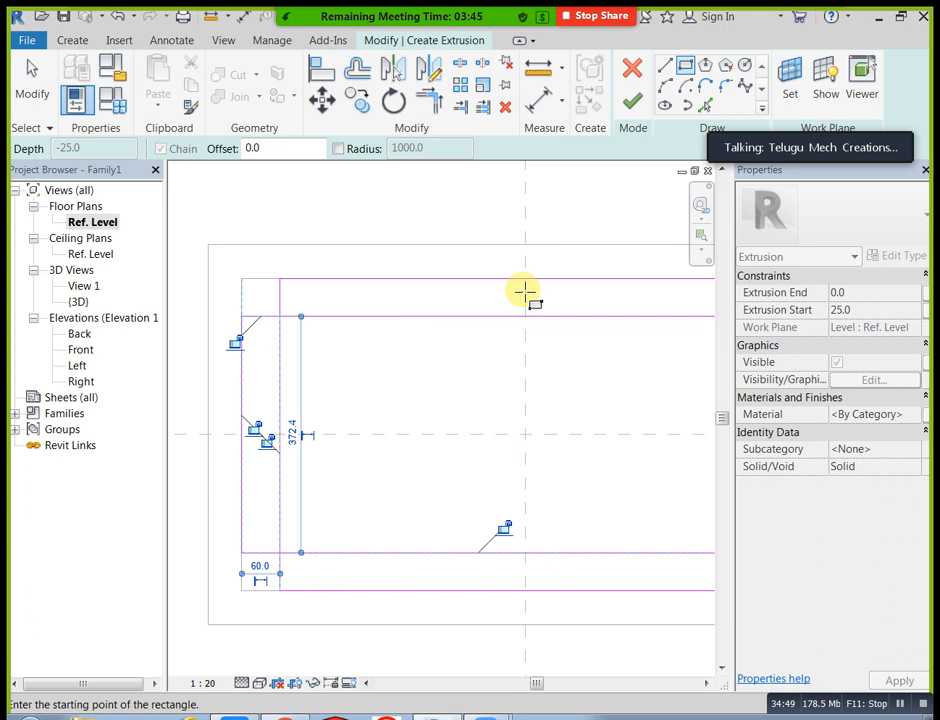
pyautogui.click(632, 100)
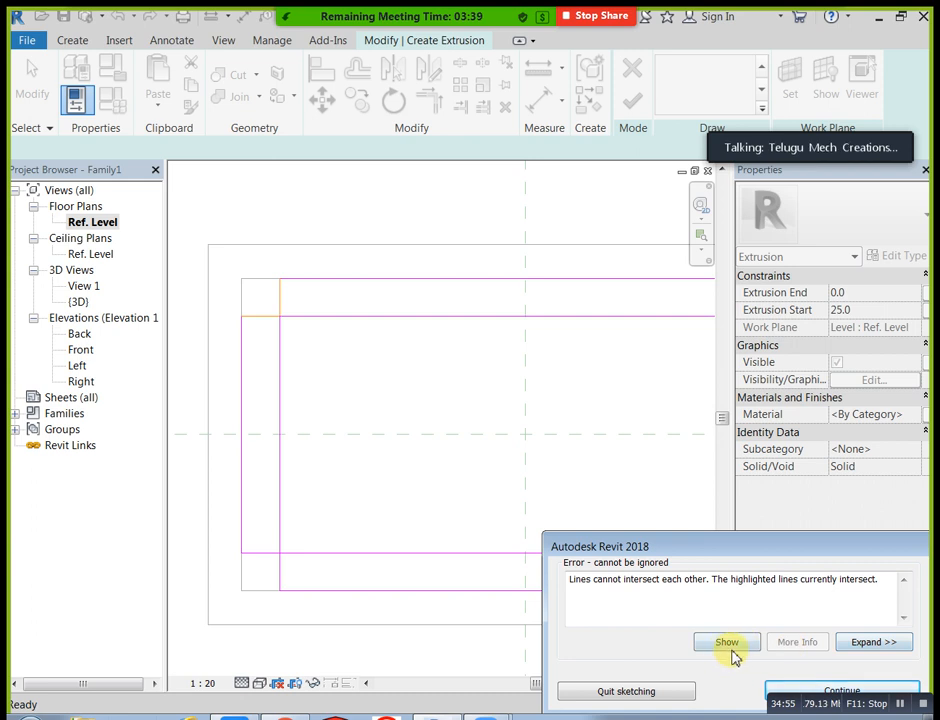
pyautogui.click(812, 690)
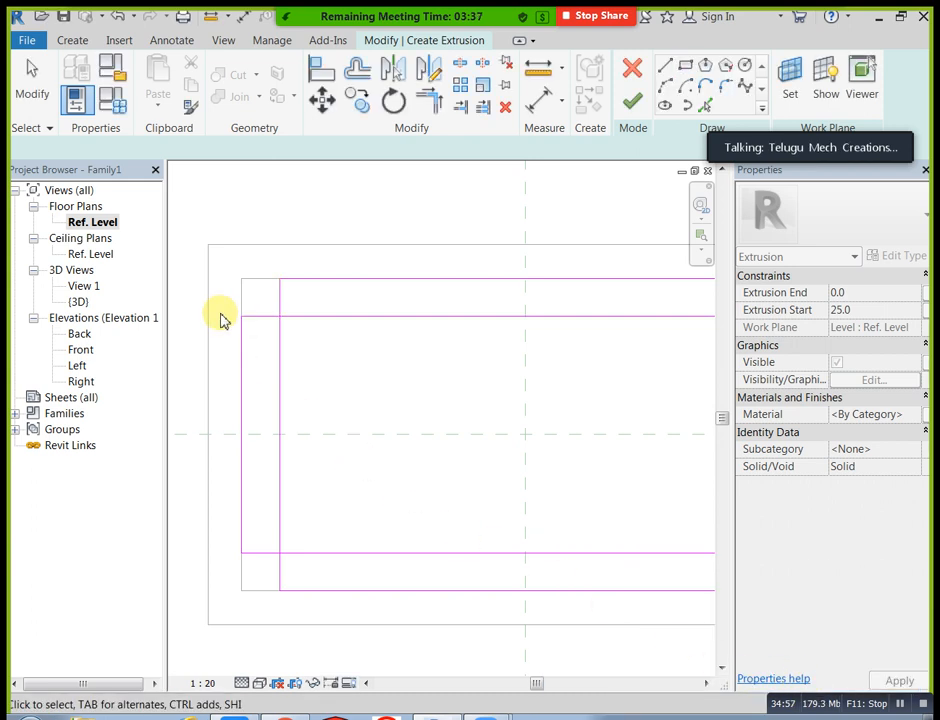
pyautogui.moveTo(257, 402)
pyautogui.mouseDown()
pyautogui.moveTo(298, 571)
pyautogui.moveTo(285, 568)
pyautogui.mouseUp()
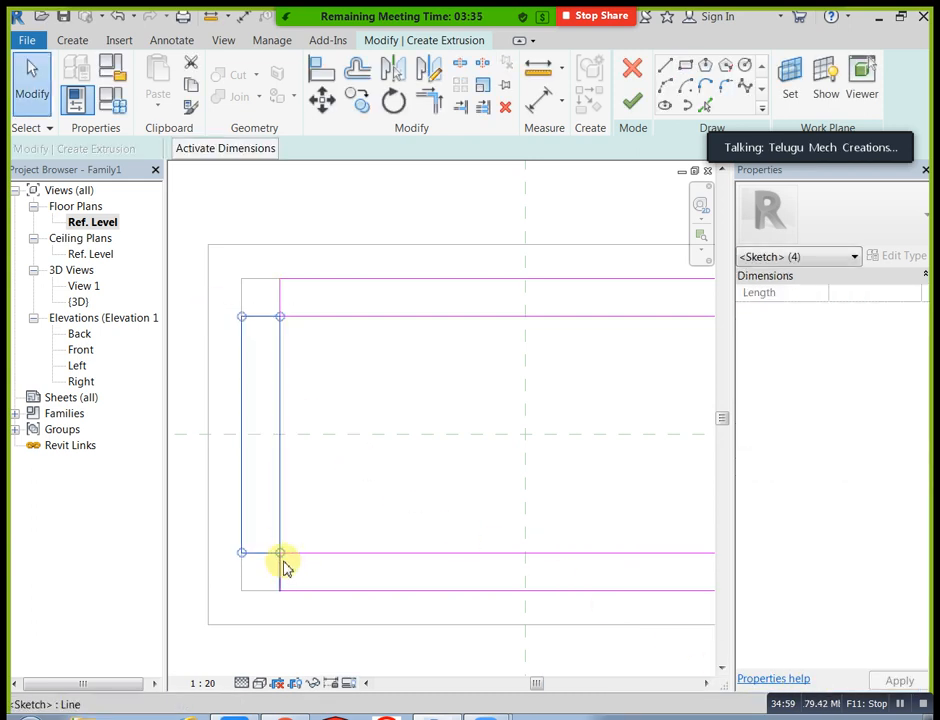
pyautogui.press('Delete')
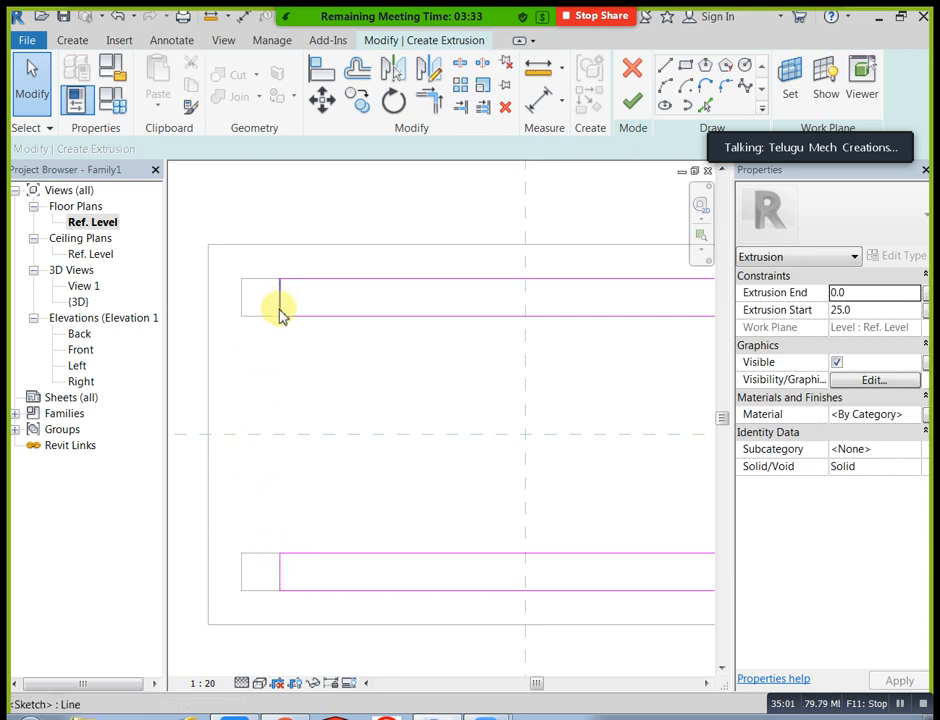
# - Finish the extrusion with only the two long rail rectangles
pyautogui.scroll(-2, 311, 518)
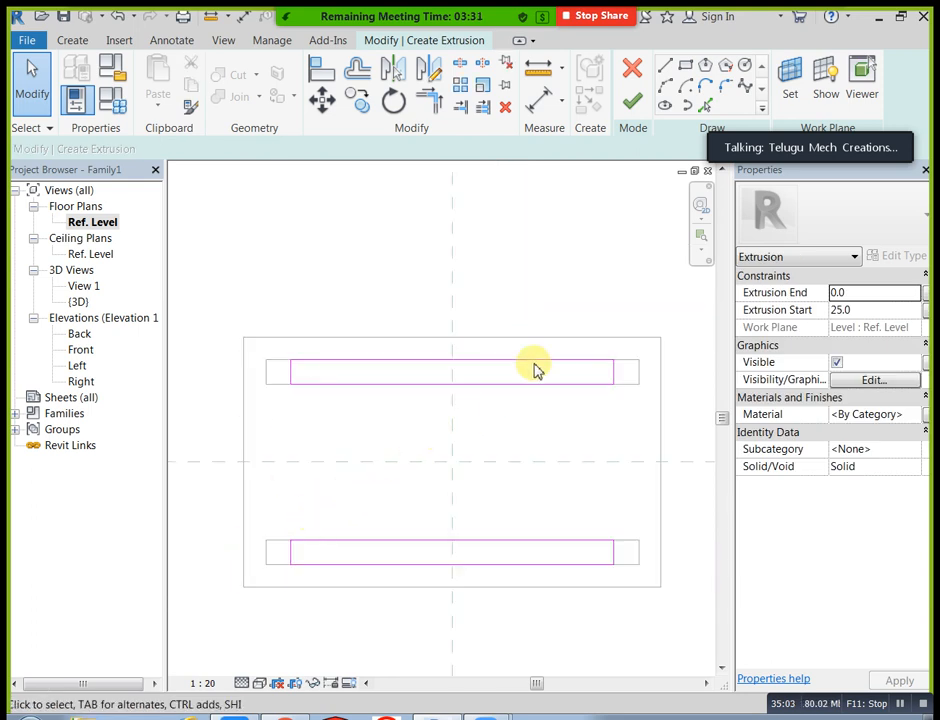
pyautogui.click(642, 105)
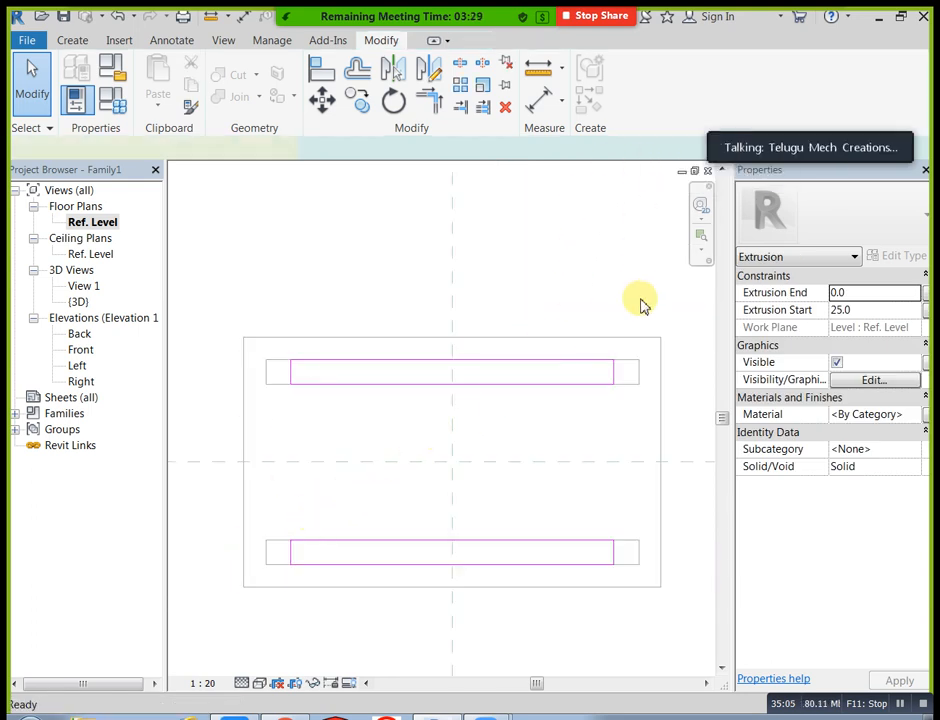
pyautogui.click(868, 310)
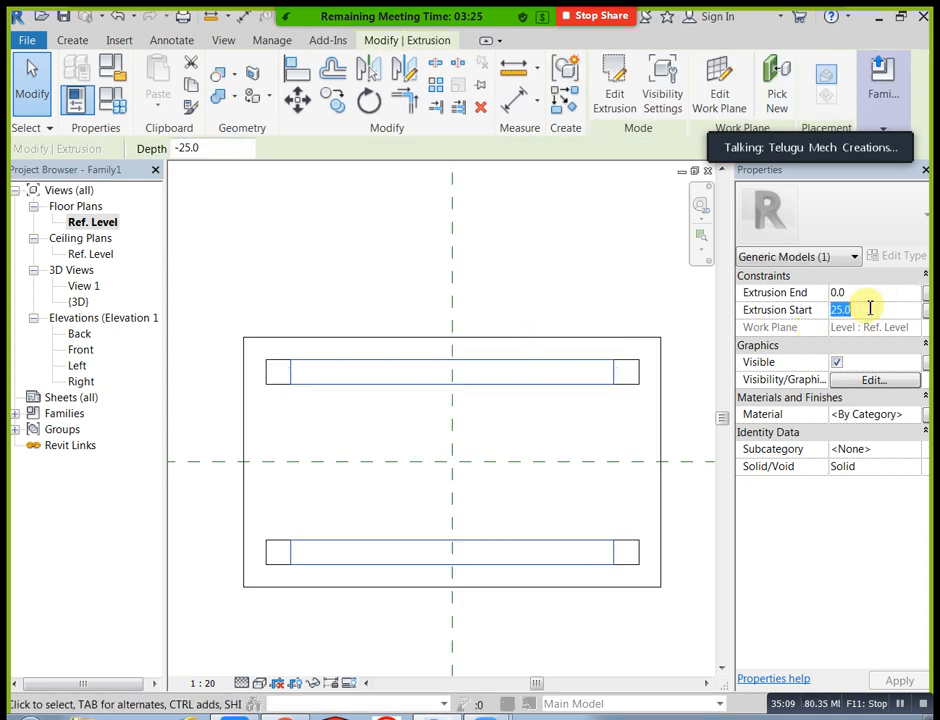
pyautogui.click(625, 260)
# - In the front elevation, set the long rails' extrusion start to 500 and extrusion end to 560
pyautogui.click(80, 349)
pyautogui.doubleClick(80, 350)
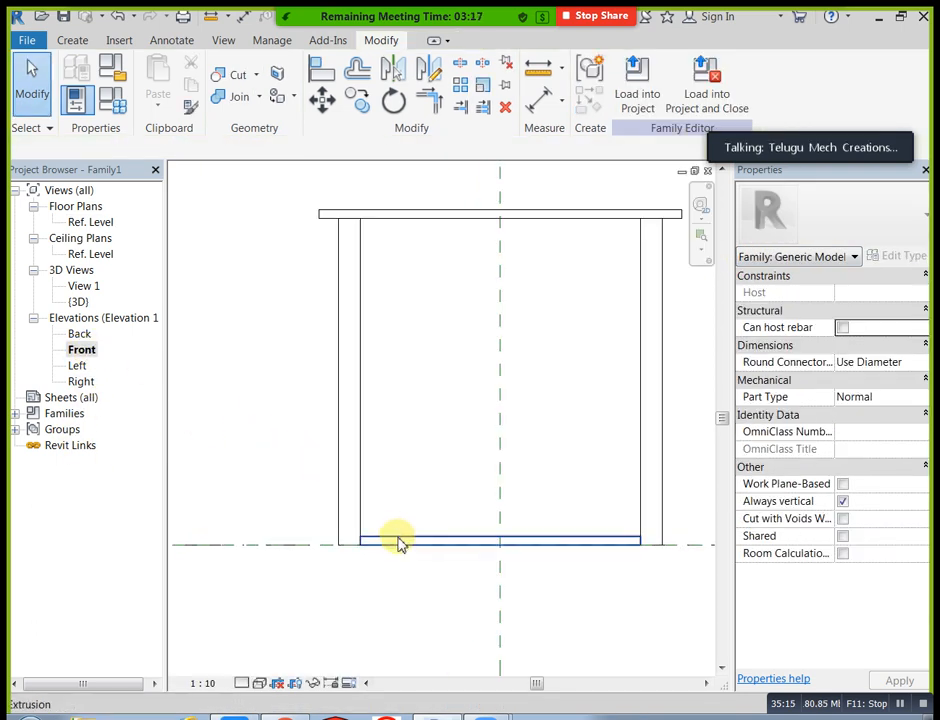
pyautogui.click(399, 540)
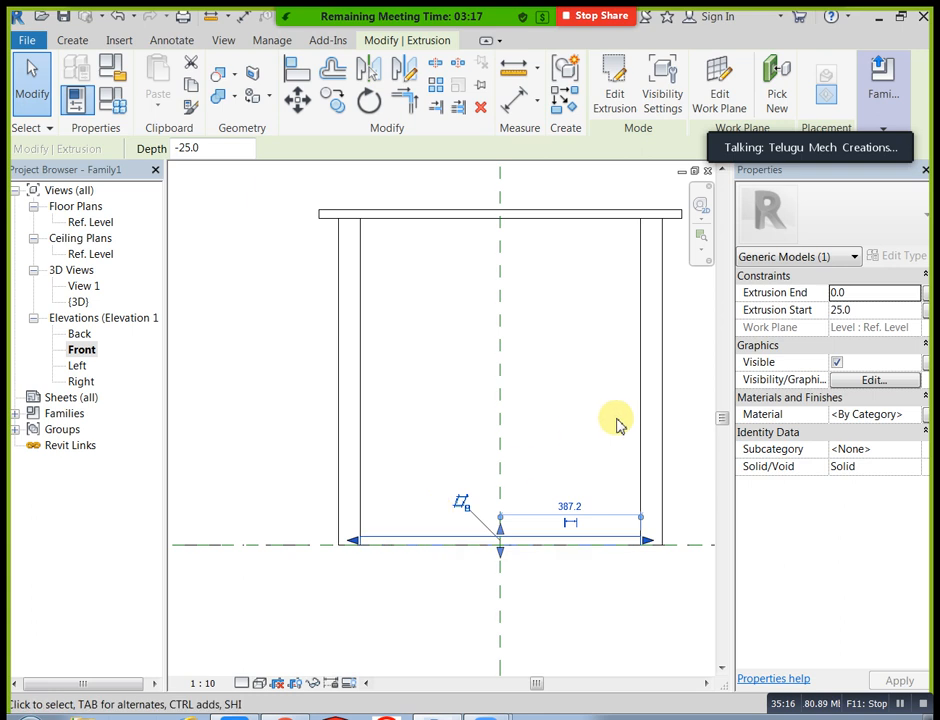
pyautogui.click(863, 311)
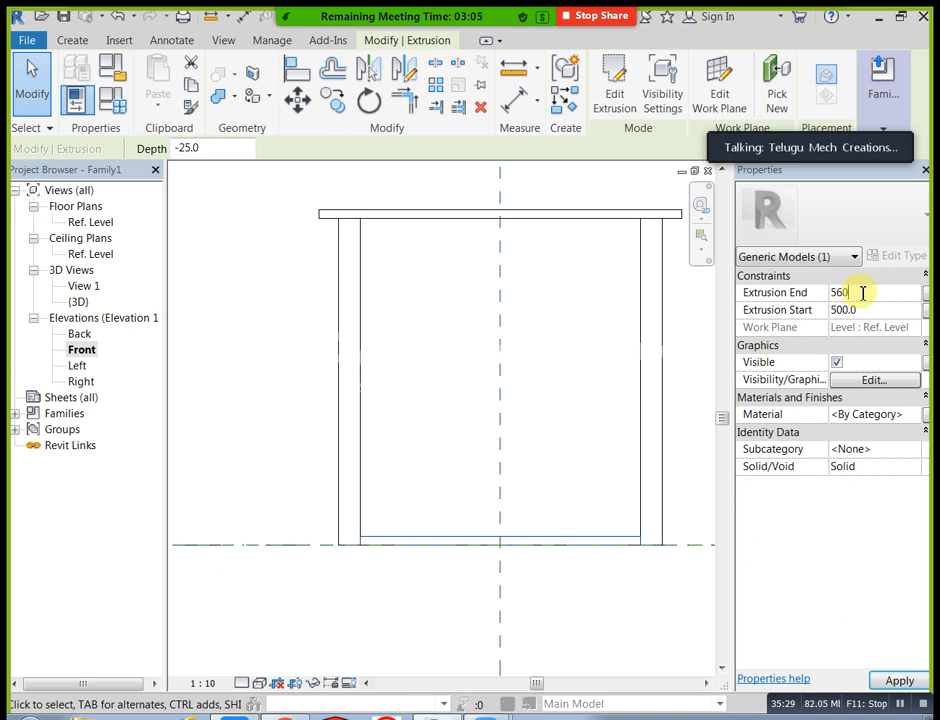
pyautogui.click(620, 581)
# - Copy the long rails 340 mm straight down with the Constrain option off, and check the table in 3D
pyautogui.scroll(-2, 504, 537)
pyautogui.moveTo(352, 362); pyautogui.dragTo(672, 466)
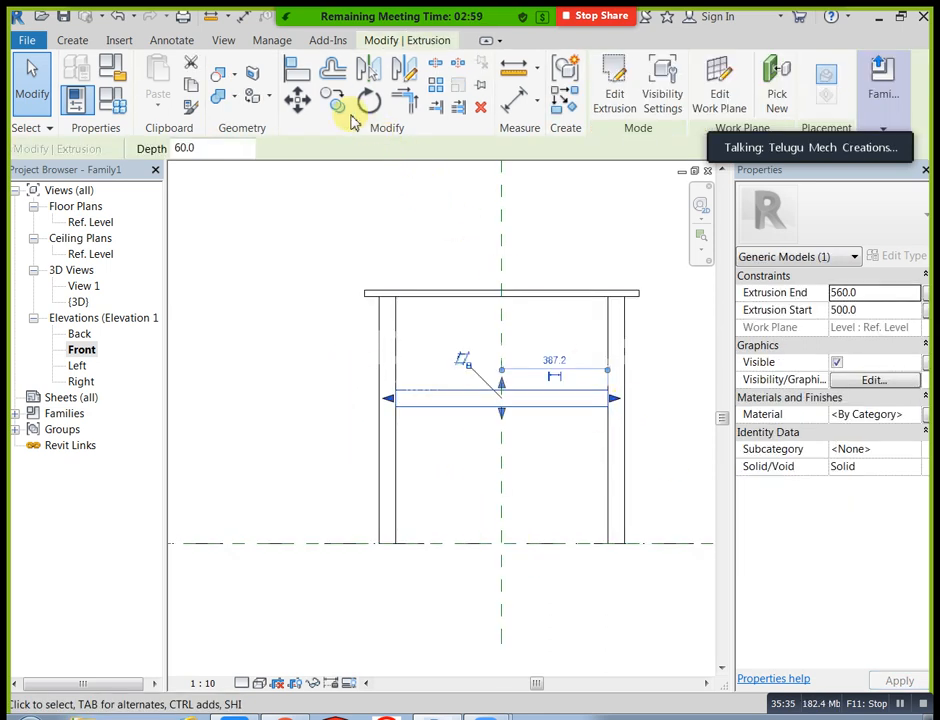
pyautogui.click(334, 100)
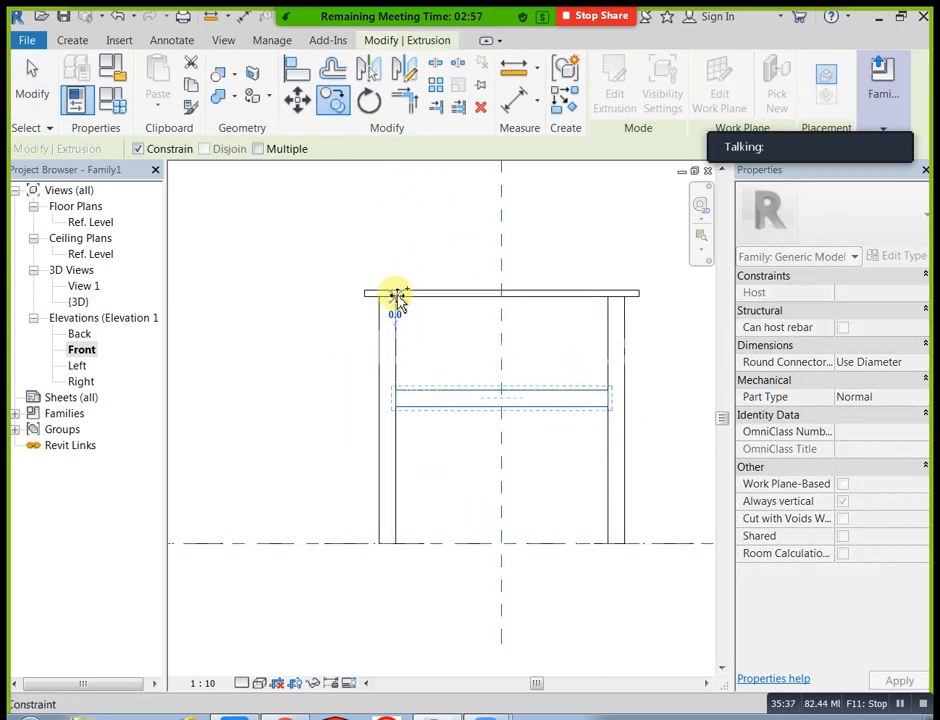
pyautogui.click(399, 296)
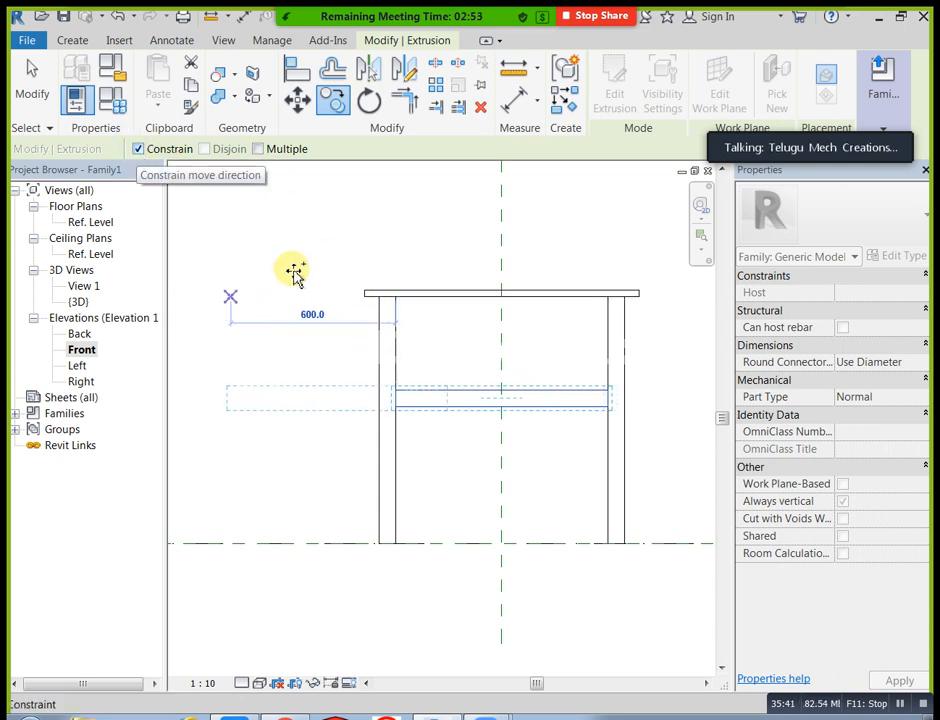
pyautogui.click(139, 150)
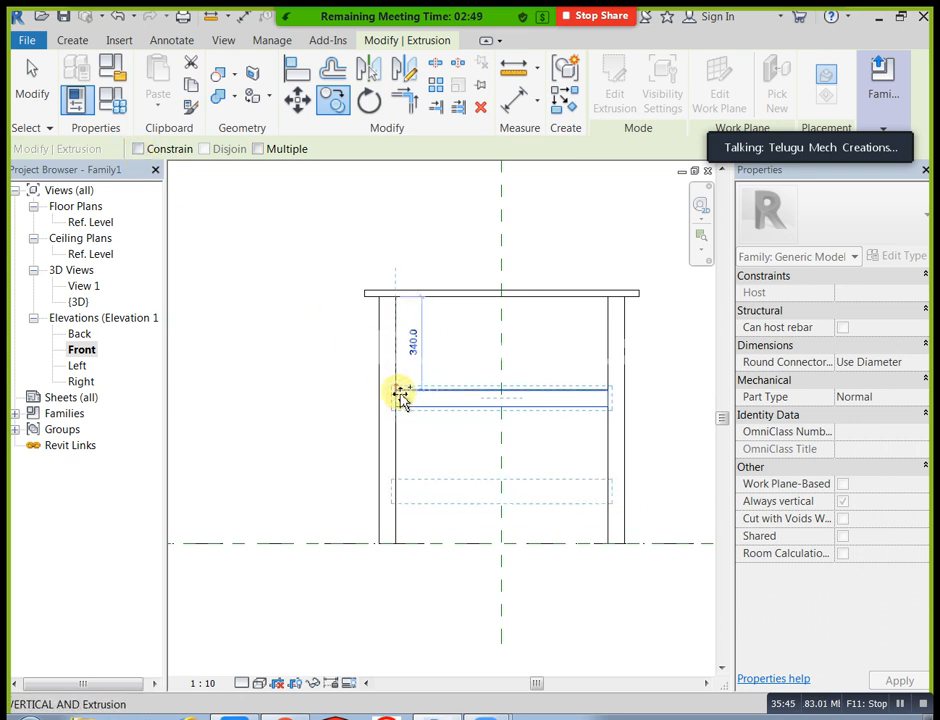
pyautogui.click(398, 392)
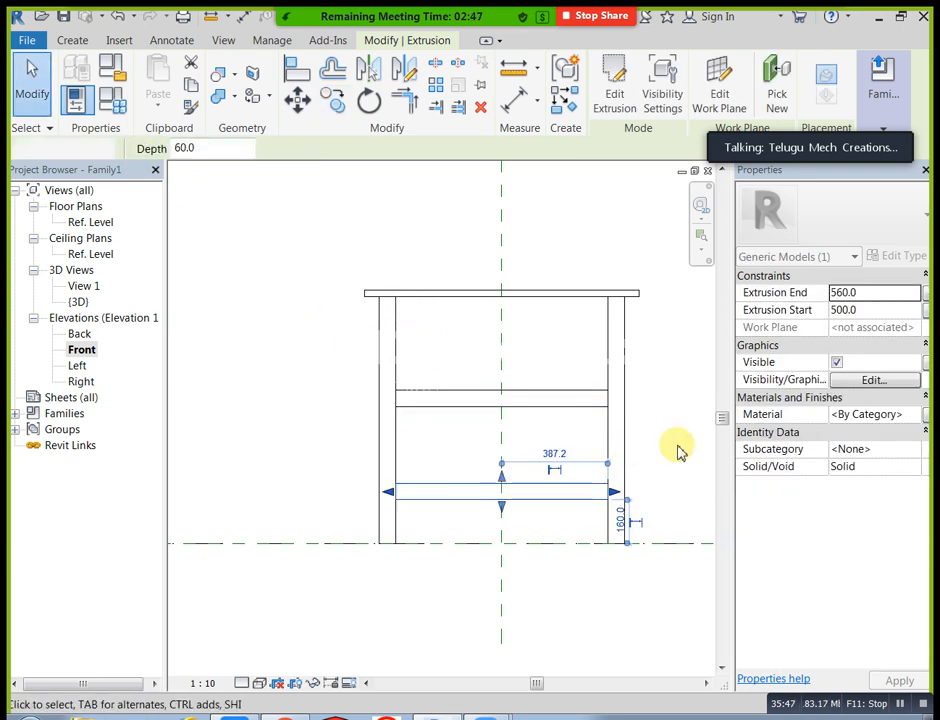
pyautogui.press('Escape')
pyautogui.click(226, 40)
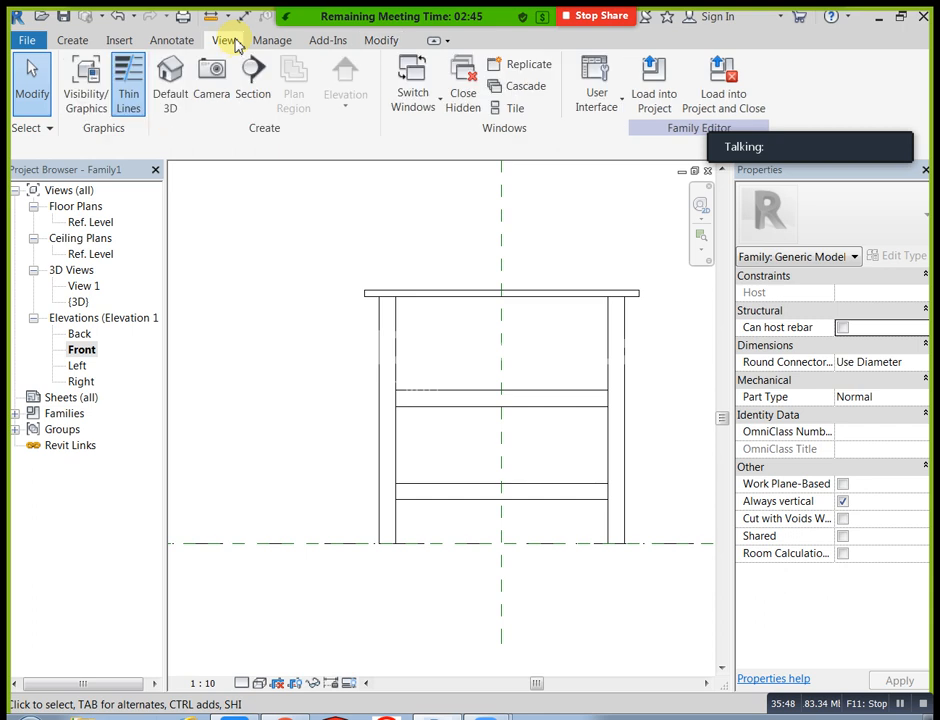
pyautogui.click(170, 75)
pyautogui.keyDown('shift'); pyautogui.moveTo(361, 504); pyautogui.dragTo(688, 505, button='middle'); pyautogui.keyUp('shift')
pyautogui.keyDown('shift'); pyautogui.moveTo(510, 537); pyautogui.dragTo(210, 447, button='middle'); pyautogui.keyUp('shift')
# - In the Ref. Level plan, start an extrusion and sketch two rectangles about 60 by 372 mm between the left-hand legs and between the right-hand legs
pyautogui.doubleClick(90, 223)
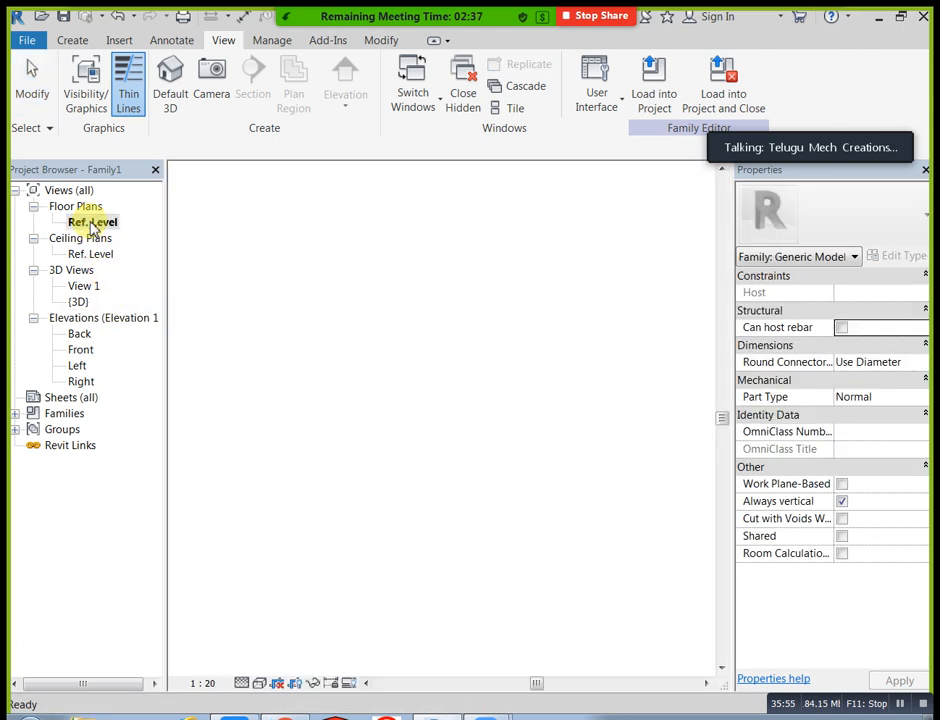
pyautogui.click(75, 40)
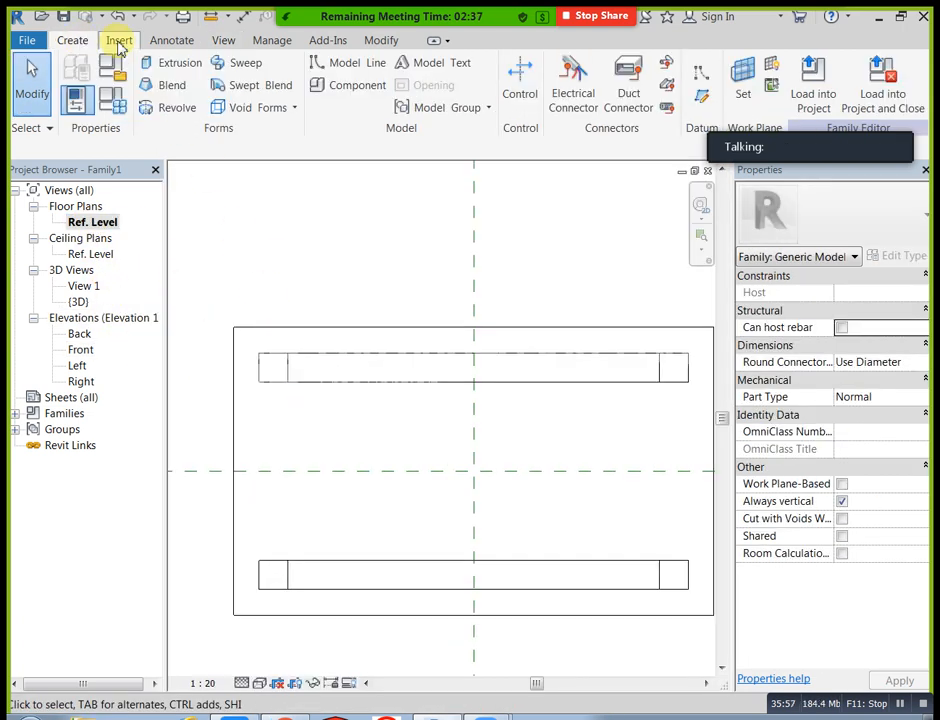
pyautogui.click(172, 64)
pyautogui.click(685, 66)
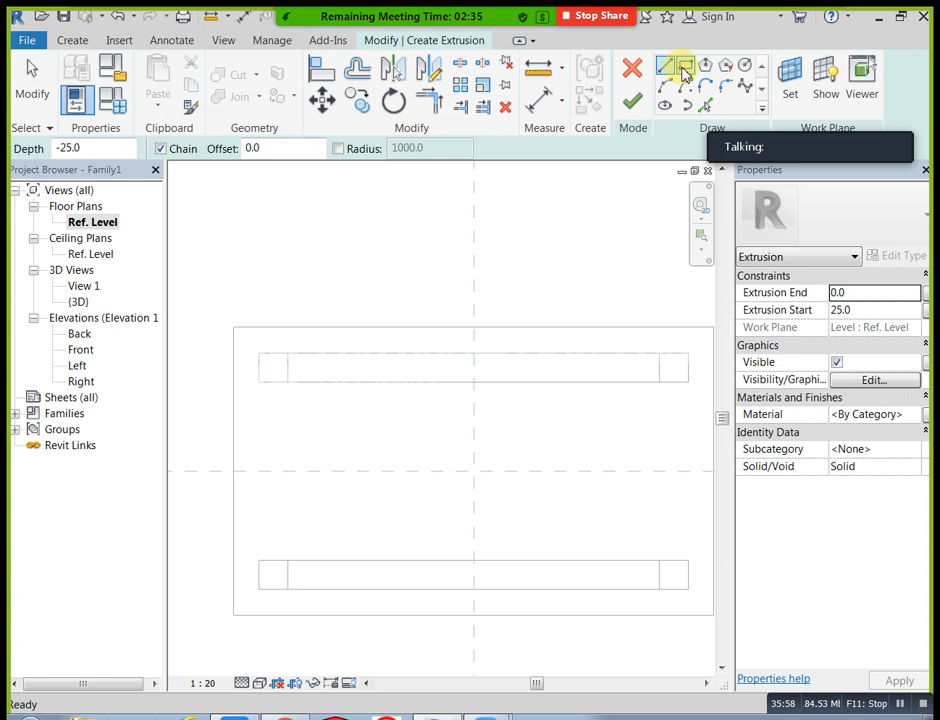
pyautogui.click(258, 562)
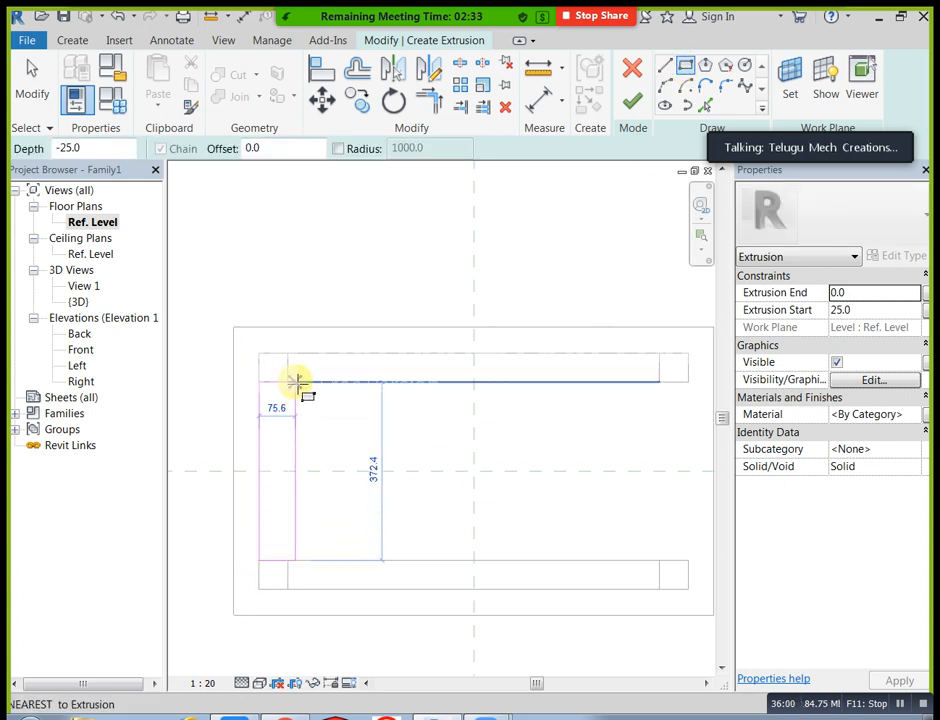
pyautogui.click(289, 380)
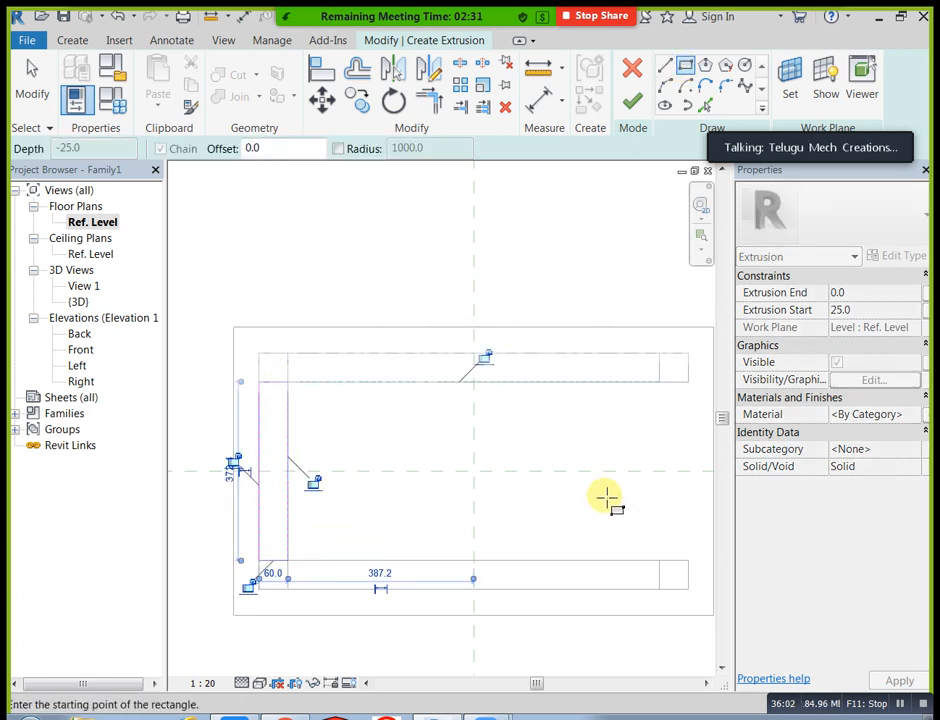
pyautogui.click(658, 560)
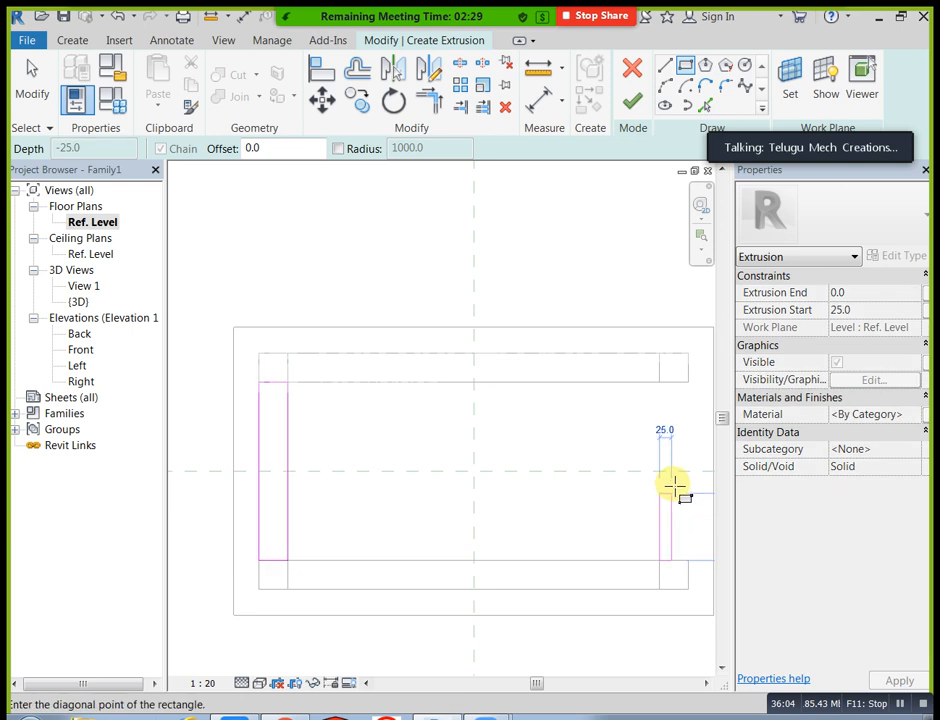
pyautogui.click(688, 381)
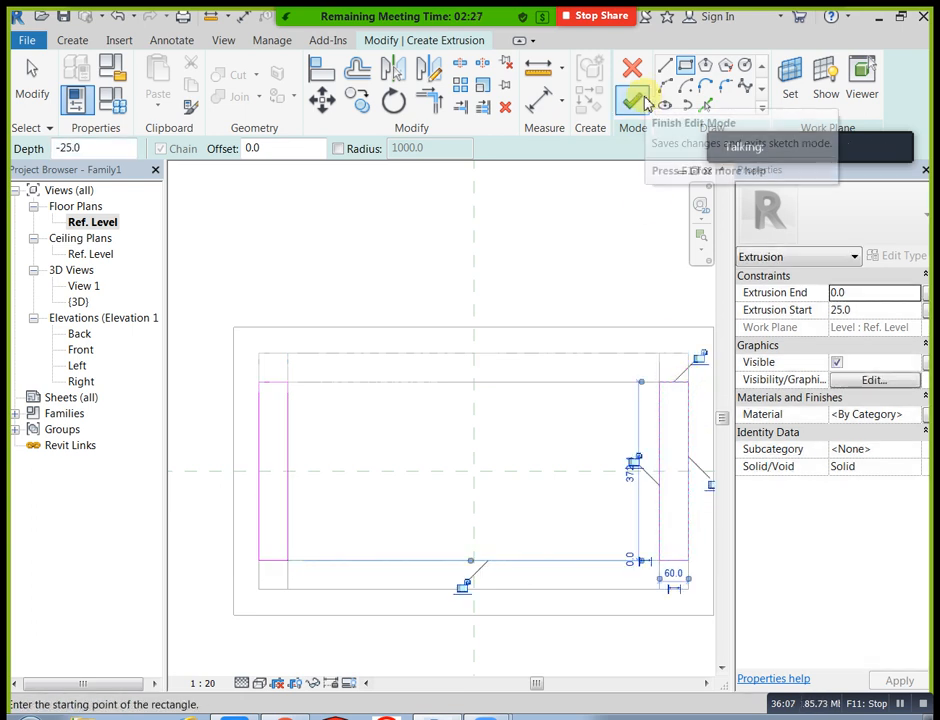
# - Set the side rails' extrusion start to 500 and end to 560, and finish the extrusion
pyautogui.click(866, 310)
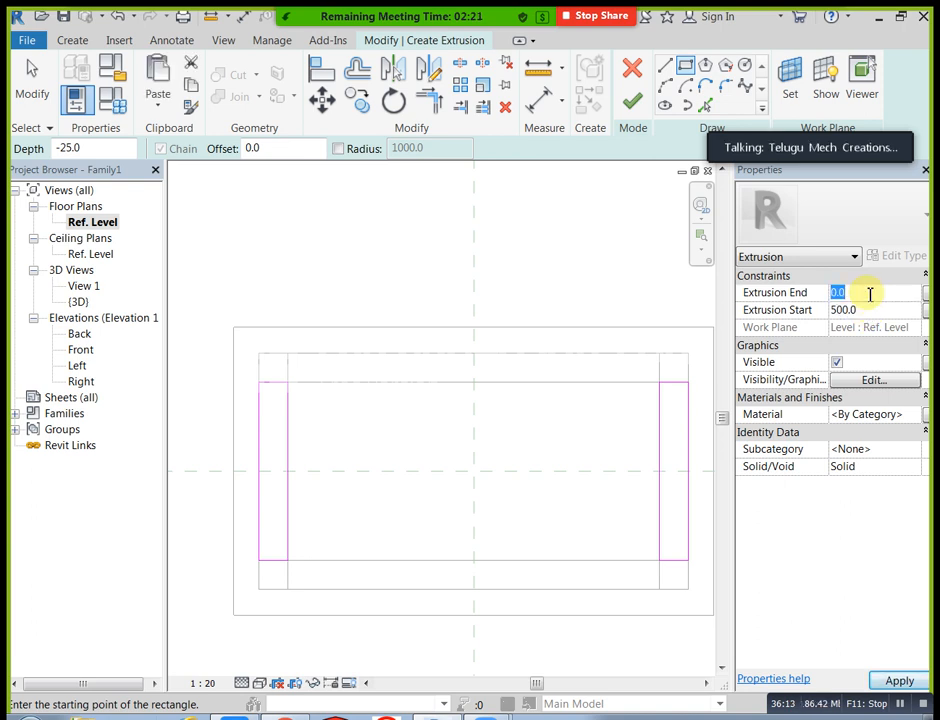
pyautogui.click(870, 293)
pyautogui.write('560')
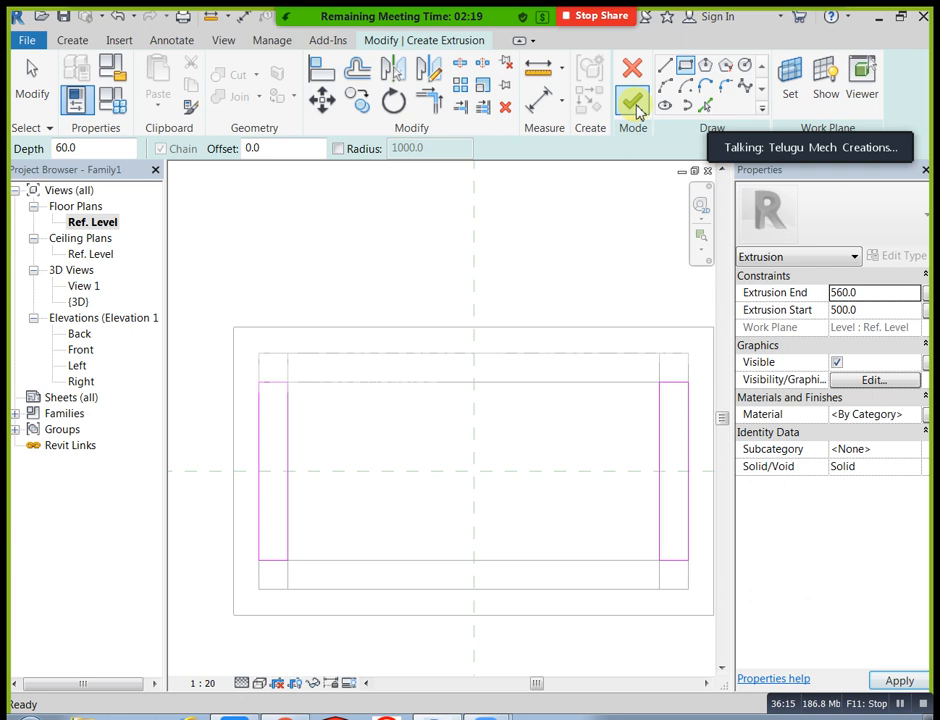
pyautogui.click(633, 102)
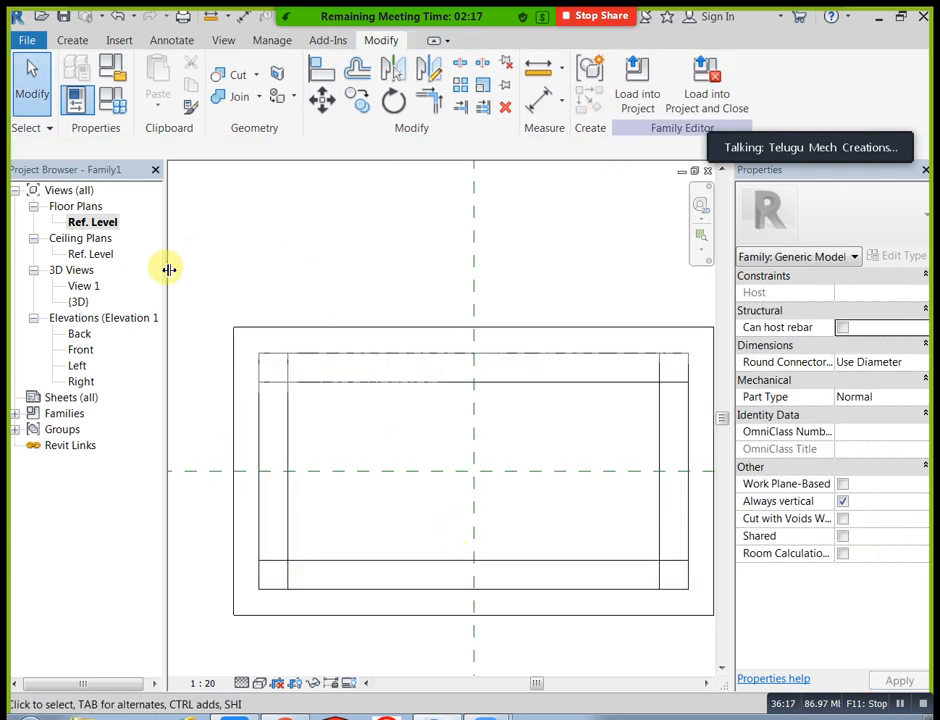
# - In the front elevation, copy the side rails straight down to the level of the lower long rails, and check the table in 3D
pyautogui.doubleClick(80, 350)
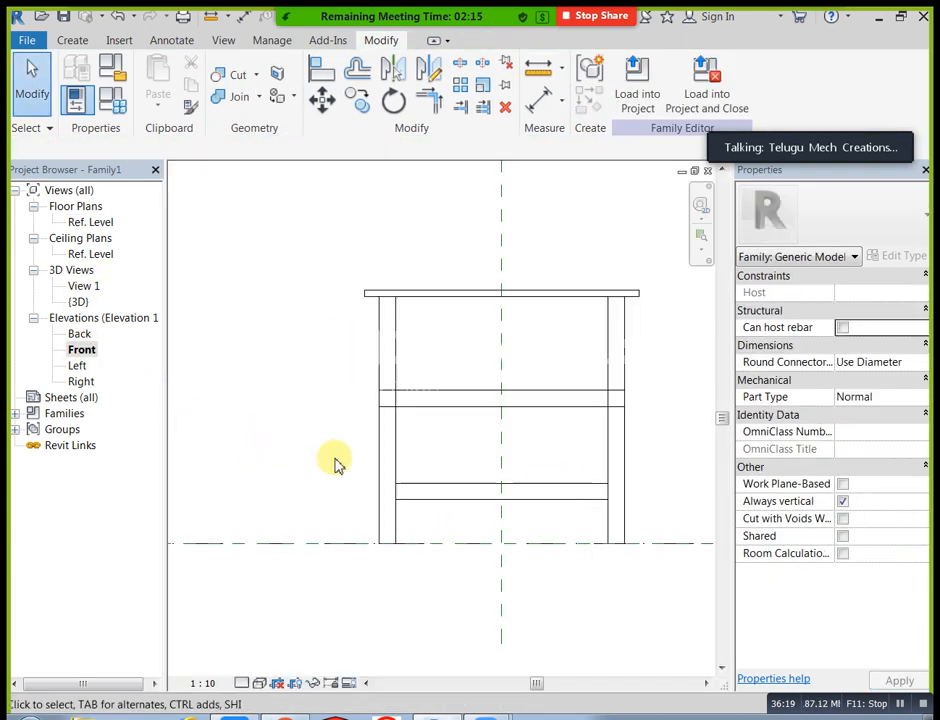
pyautogui.click(390, 410)
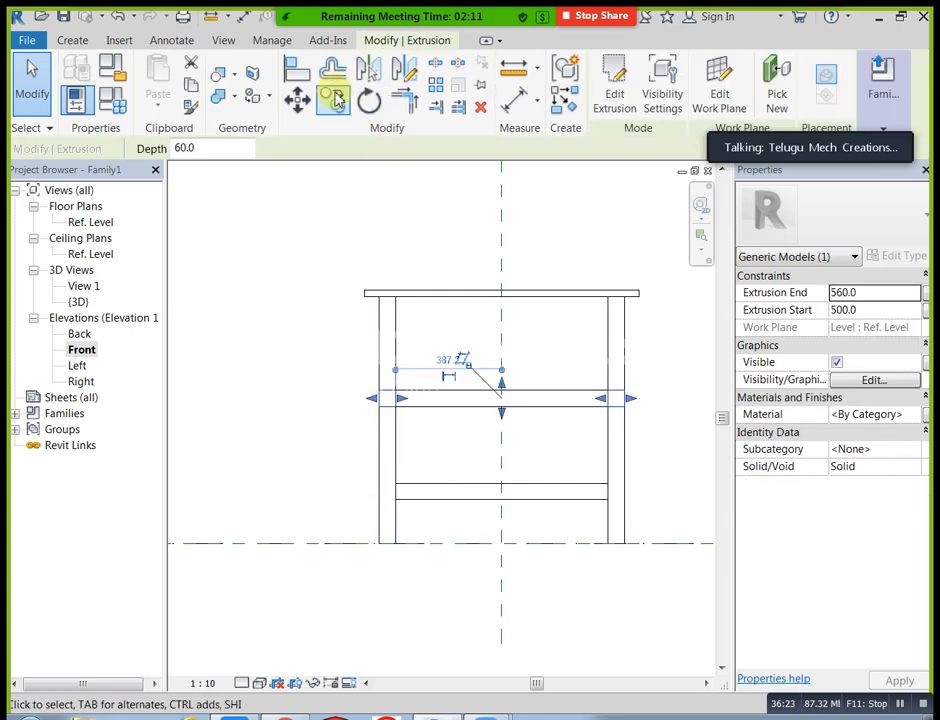
pyautogui.click(336, 104)
pyautogui.scroll(3, 411, 400)
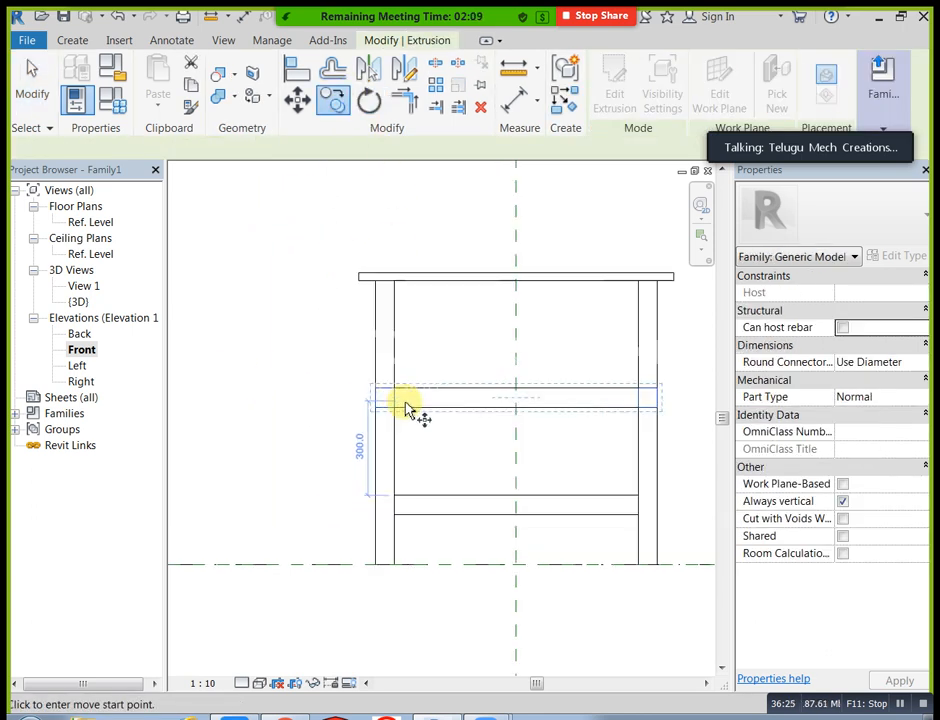
pyautogui.click(391, 397)
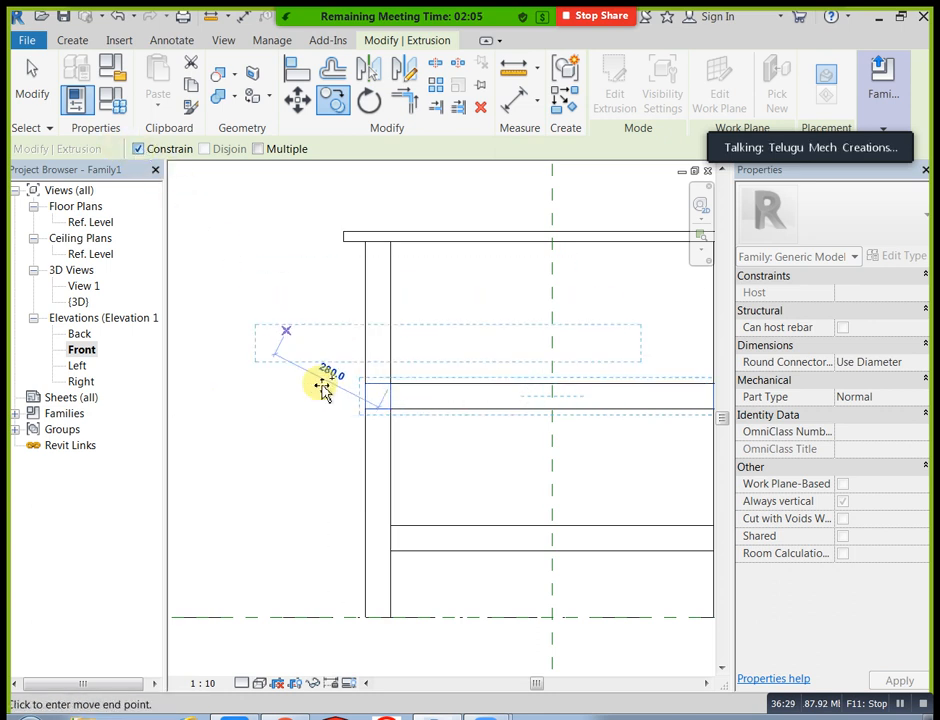
pyautogui.click(411, 504)
pyautogui.press('Escape')
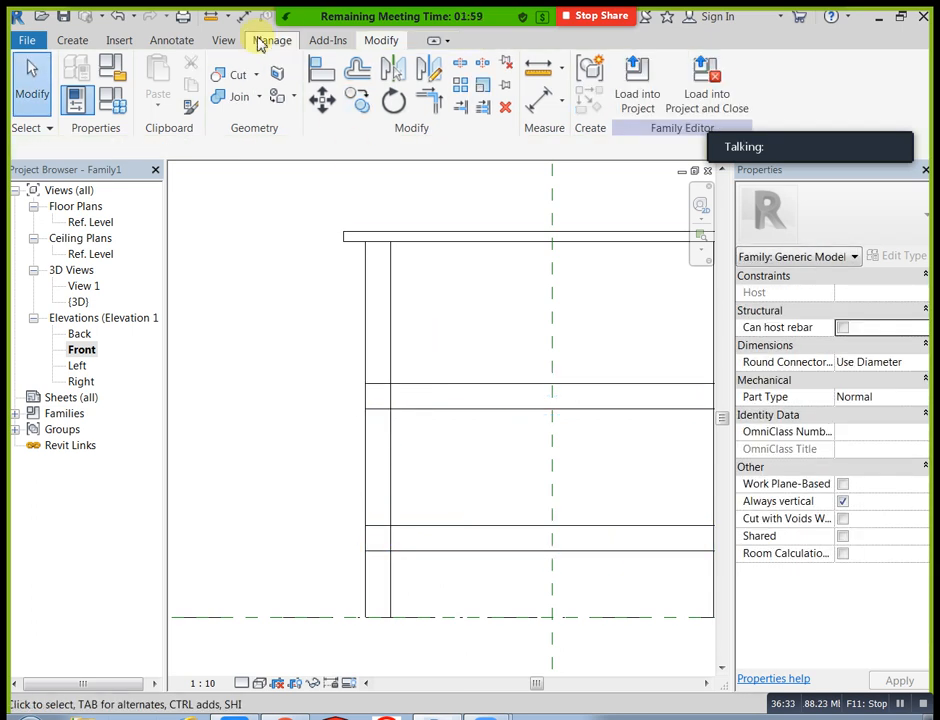
pyautogui.click(225, 40)
pyautogui.click(170, 75)
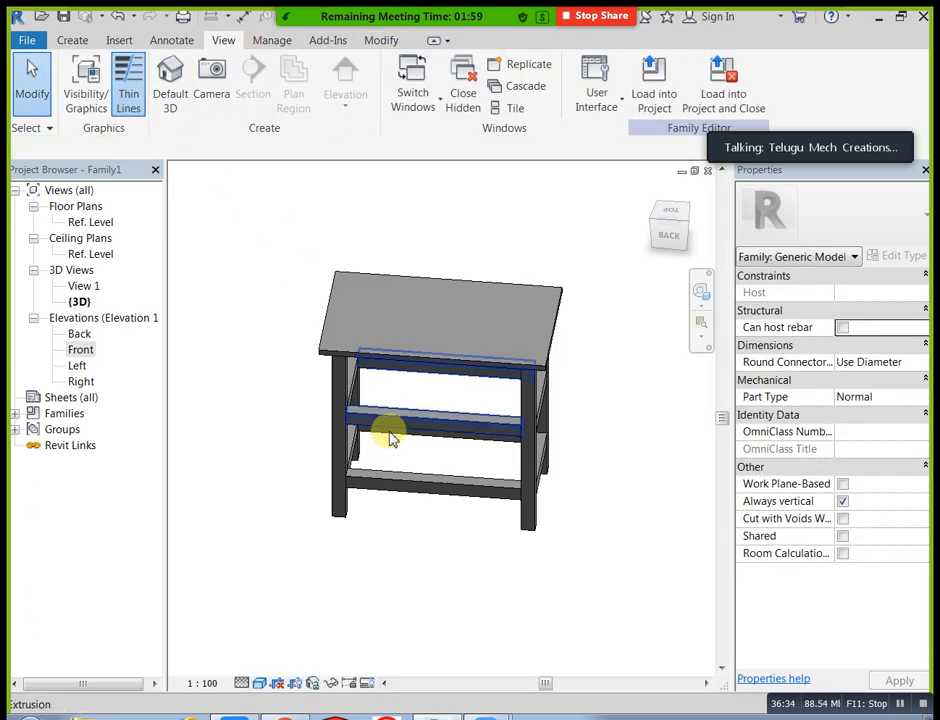
pyautogui.keyDown('shift'); pyautogui.moveTo(315, 451); pyautogui.dragTo(510, 470, button='middle'); pyautogui.keyUp('shift')
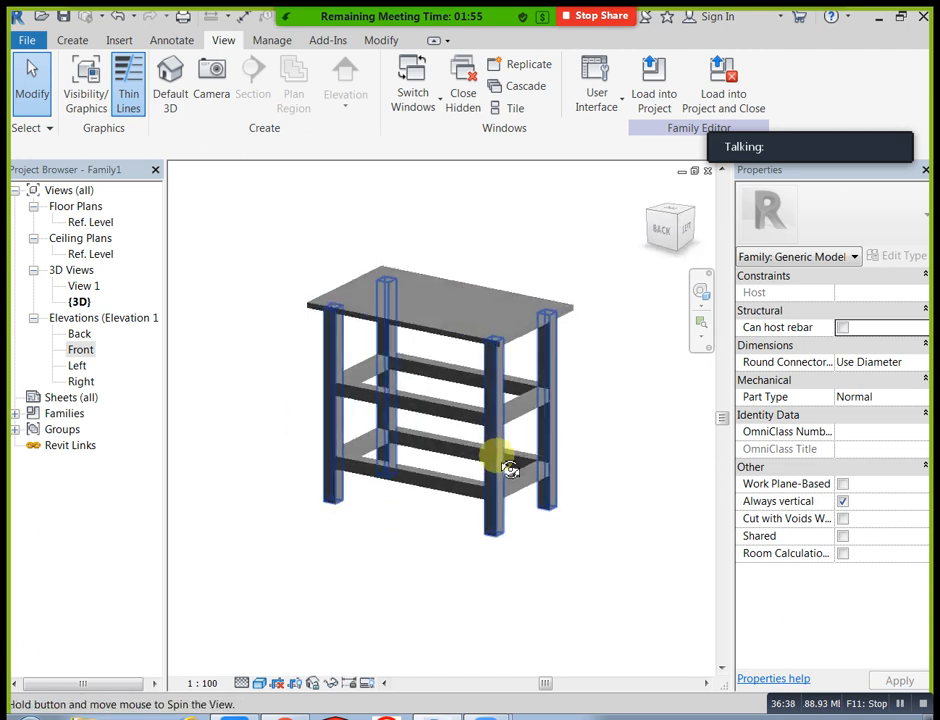
# - In the Ref. Level plan, start a new extrusion and pick the left rail's outer edge and the left-hand legs' inner edges as sketch lines
pyautogui.doubleClick(97, 222)
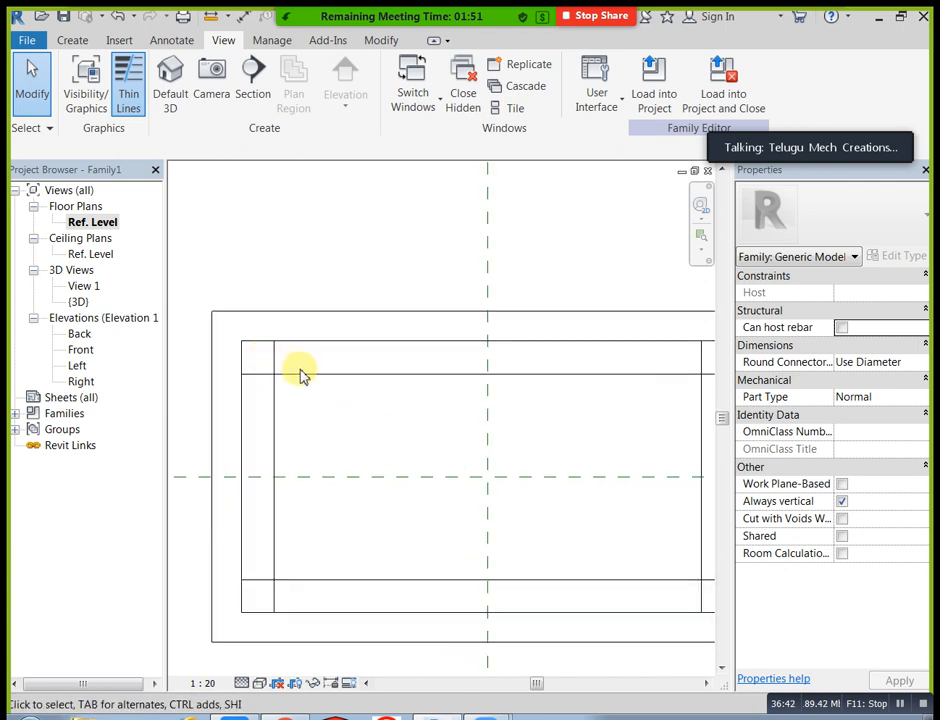
pyautogui.click(80, 43)
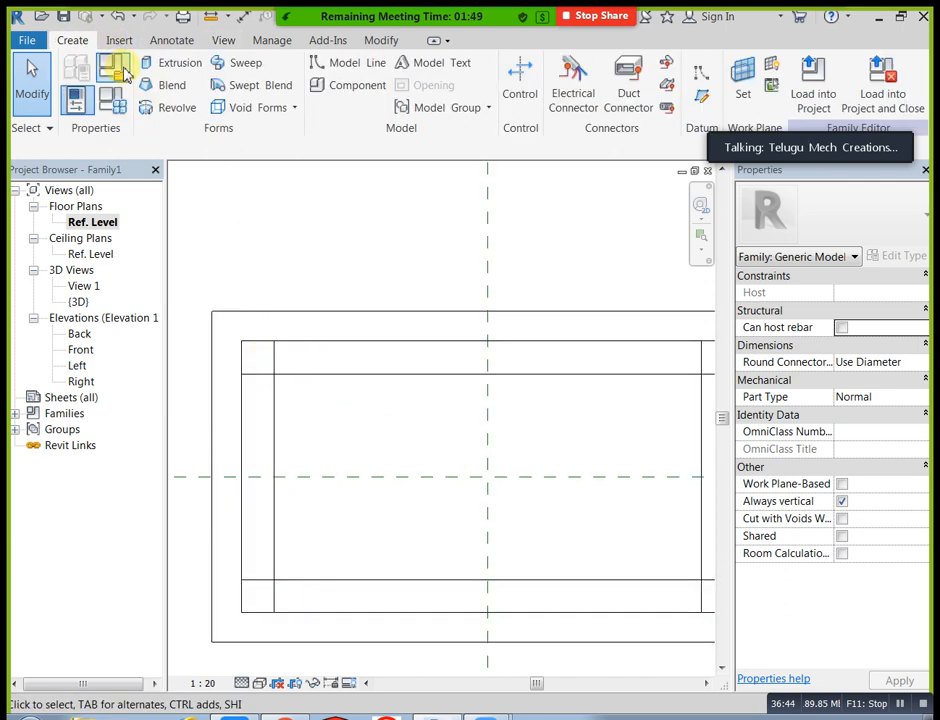
pyautogui.click(150, 63)
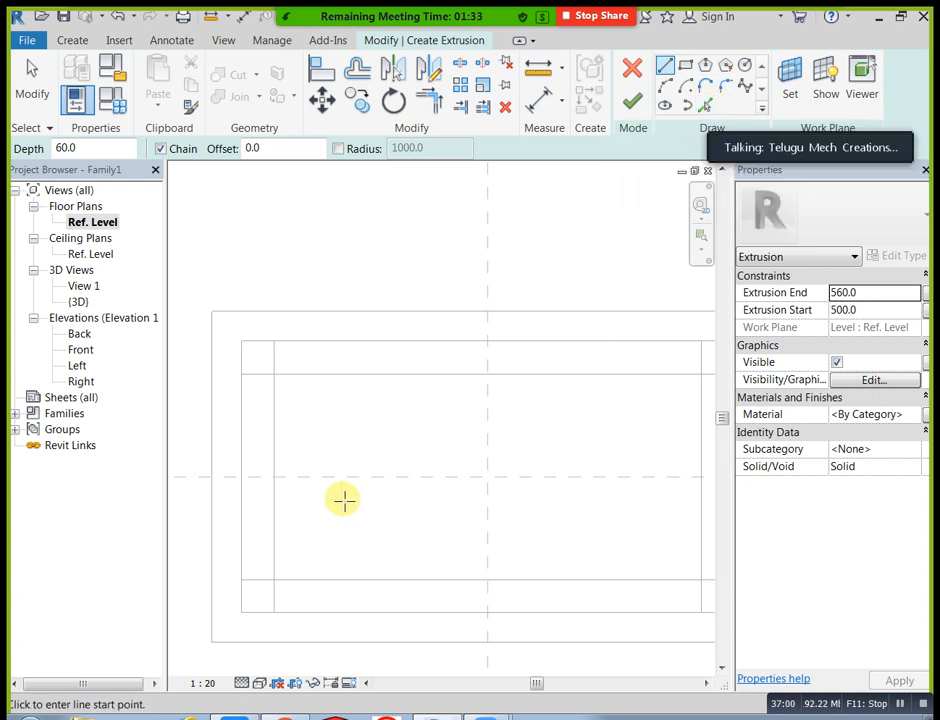
pyautogui.scroll(-2, 464, 455)
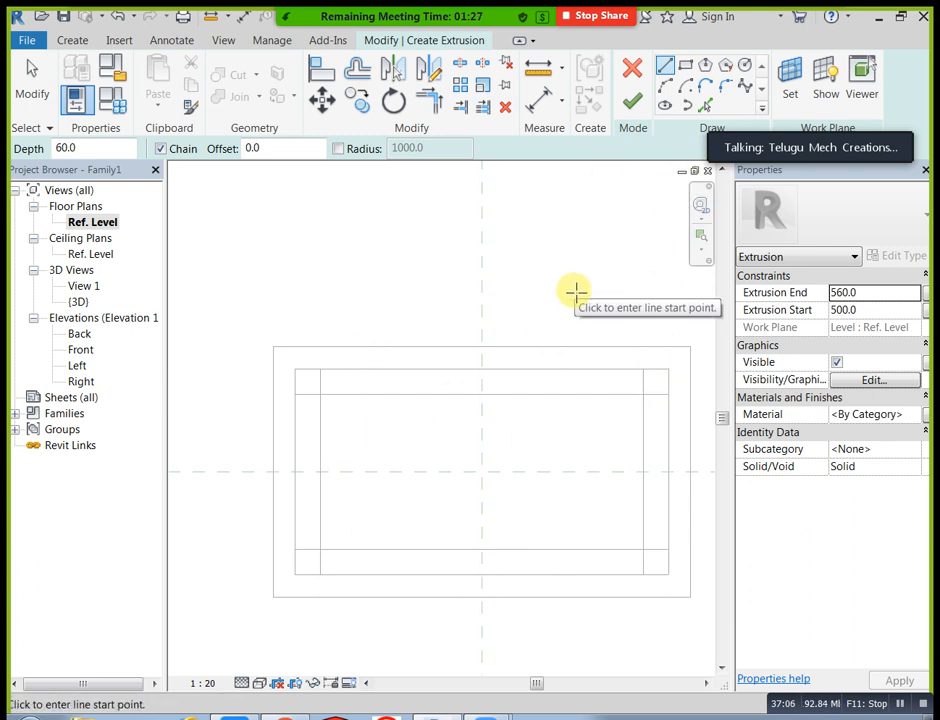
pyautogui.click(706, 108)
pyautogui.scroll(2, 332, 572)
pyautogui.click(317, 557)
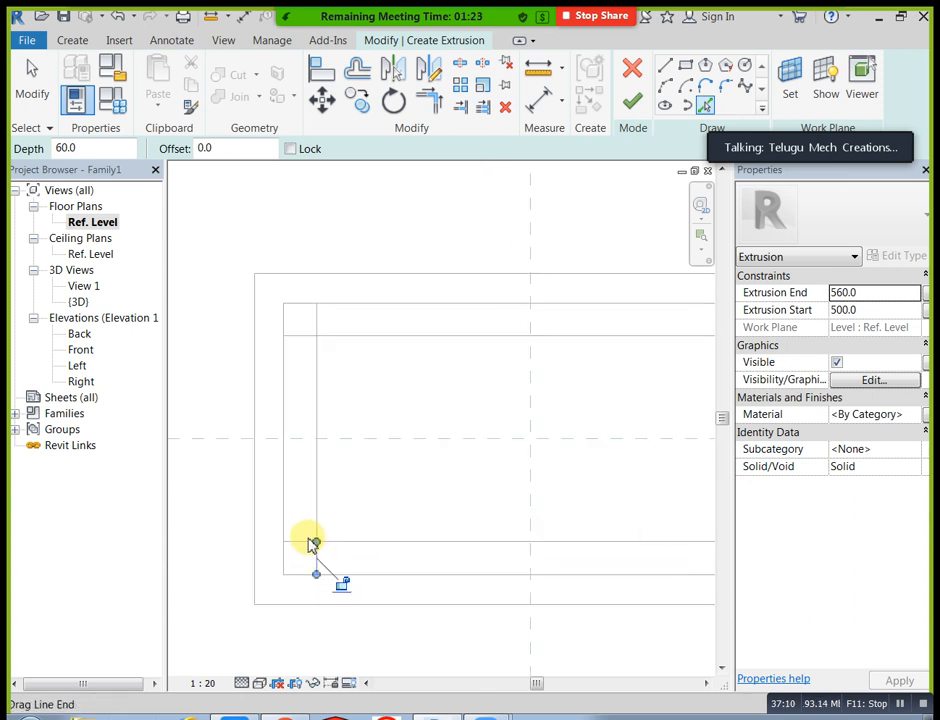
pyautogui.click(306, 542)
pyautogui.click(285, 494)
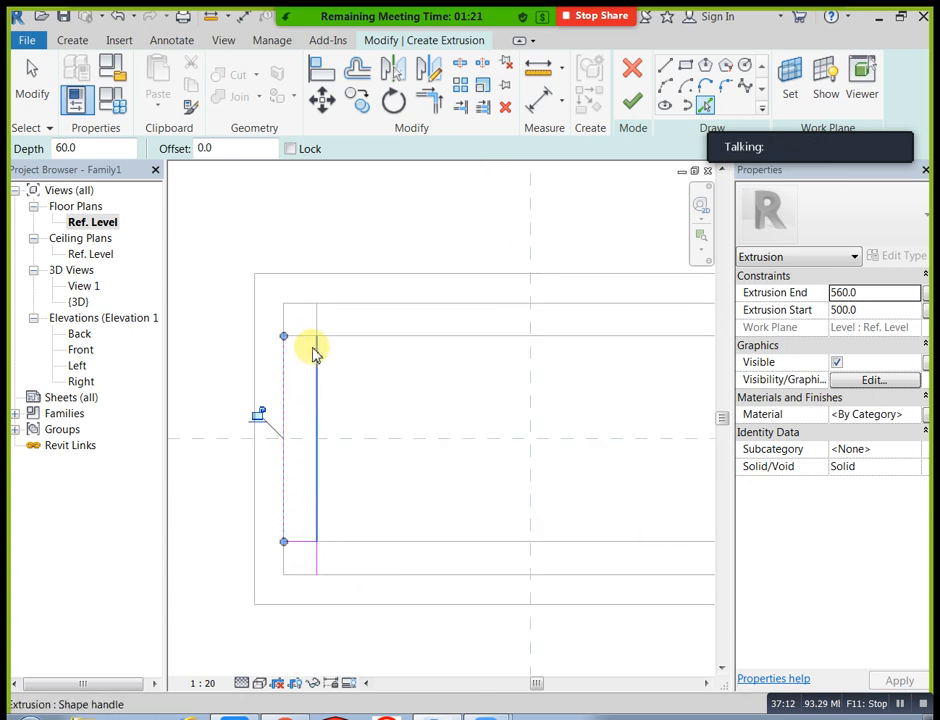
pyautogui.click(316, 321)
# - Complete the panel outline by picking the remaining inner edges of the legs and the outer edges of the back, right and front rails
pyautogui.scroll(-3, 378, 373)
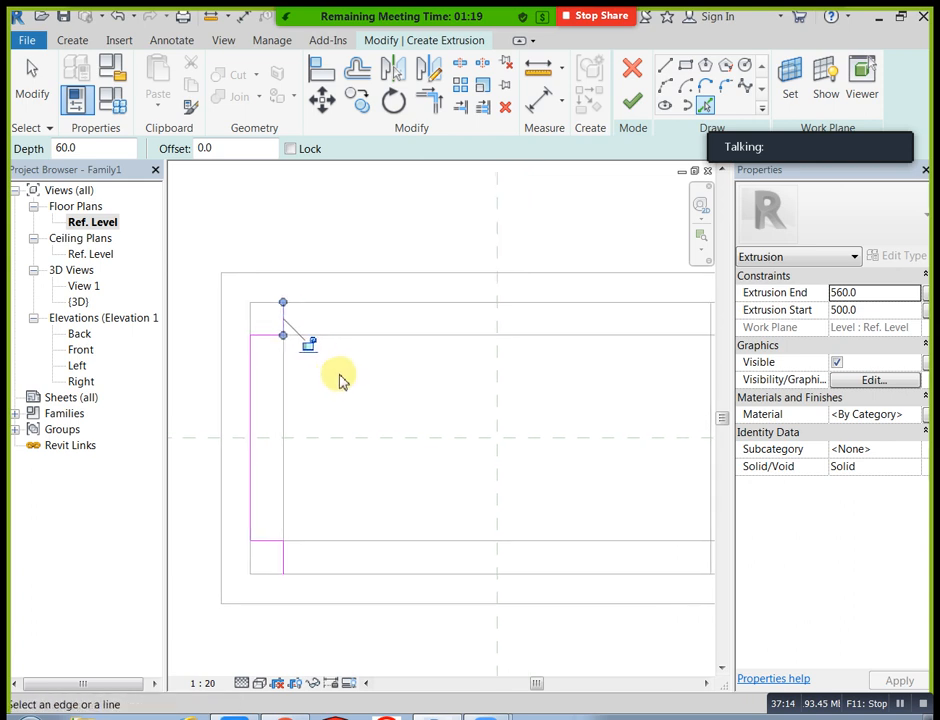
pyautogui.click(520, 322)
pyautogui.click(642, 372)
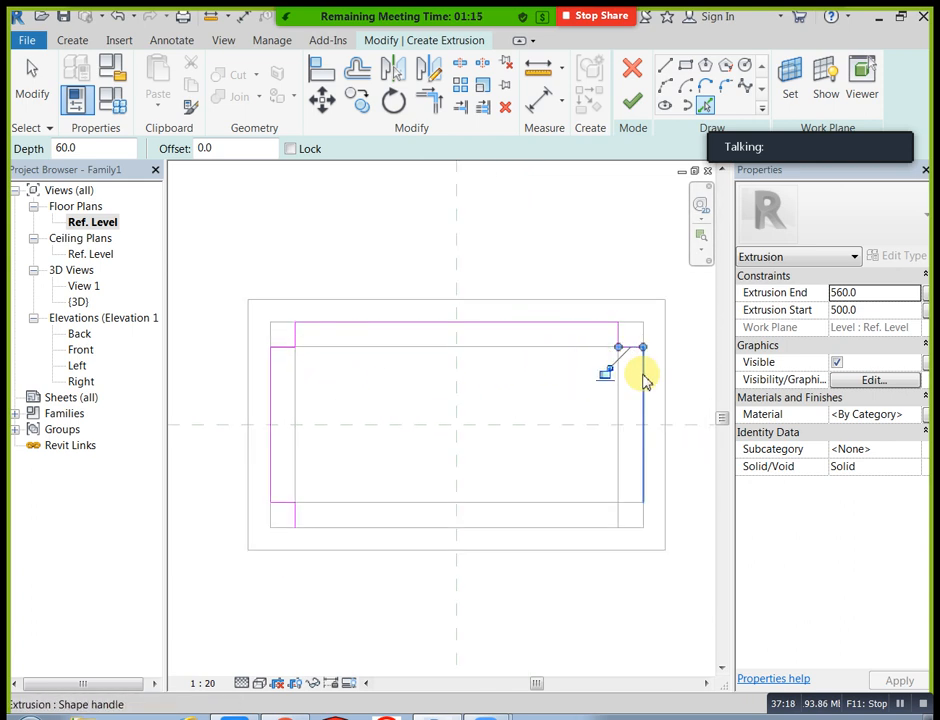
pyautogui.click(604, 527)
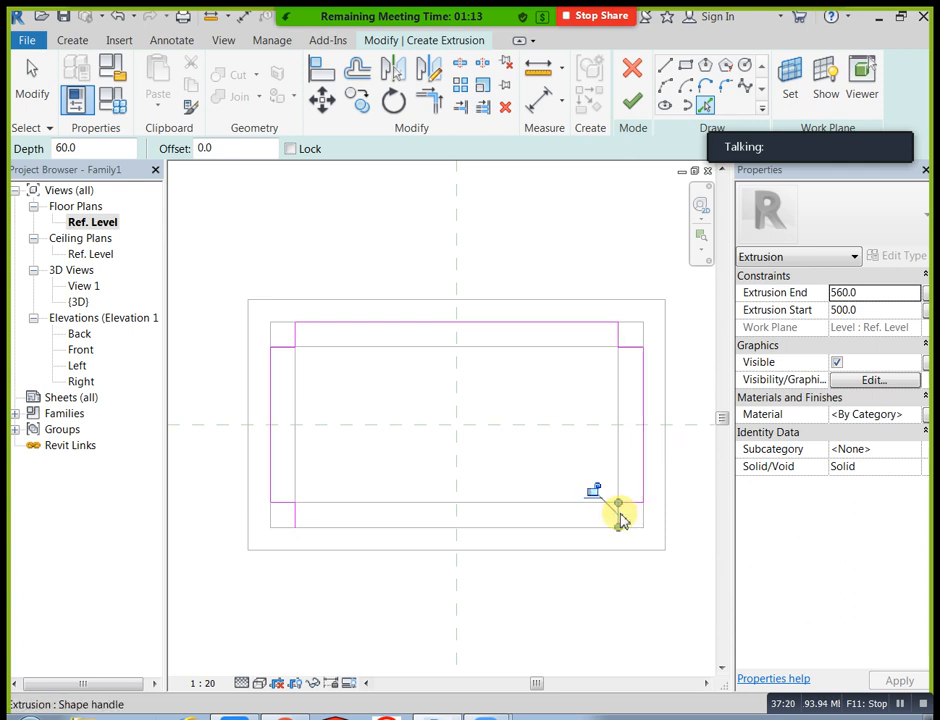
# - Set the panel's extrusion start to 570, finish the extrusion, and check it in the front elevation and in 3D
pyautogui.click(874, 312)
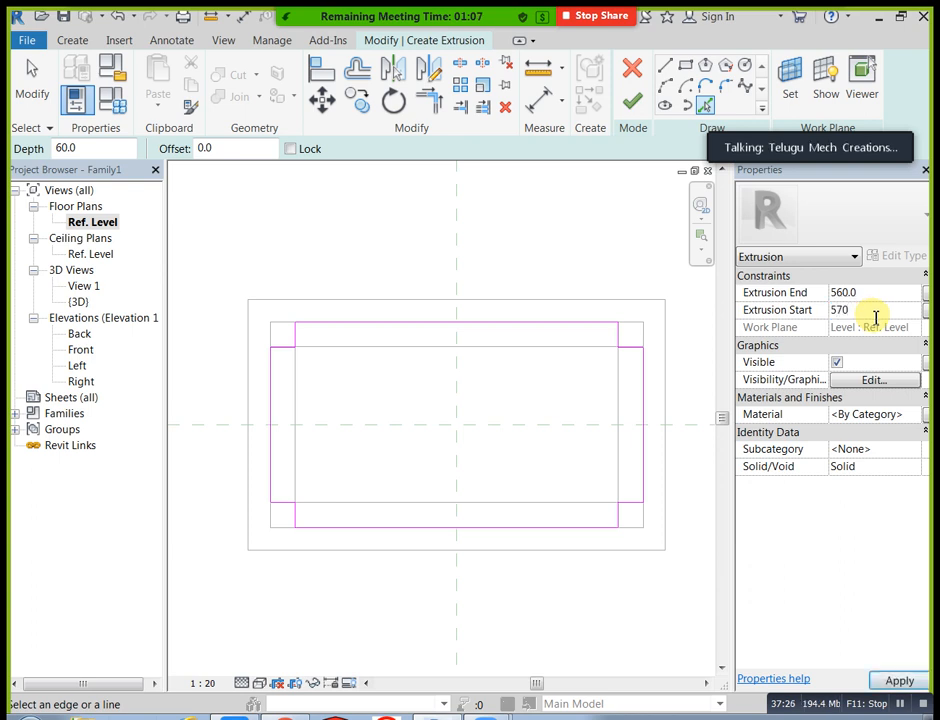
pyautogui.click(900, 683)
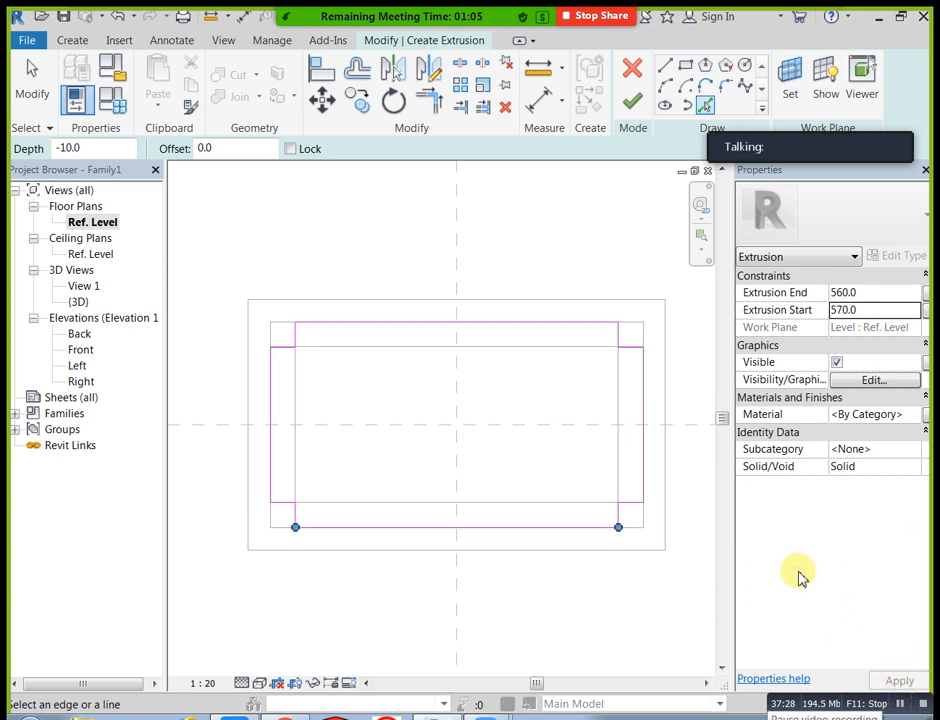
pyautogui.click(632, 101)
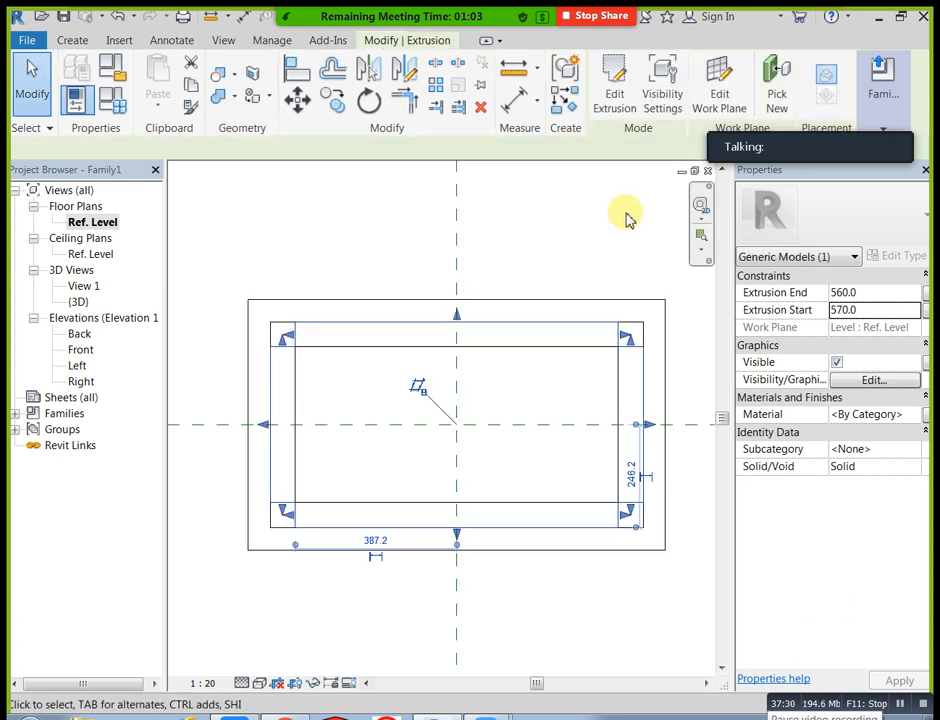
pyautogui.click(227, 346)
pyautogui.doubleClick(80, 350)
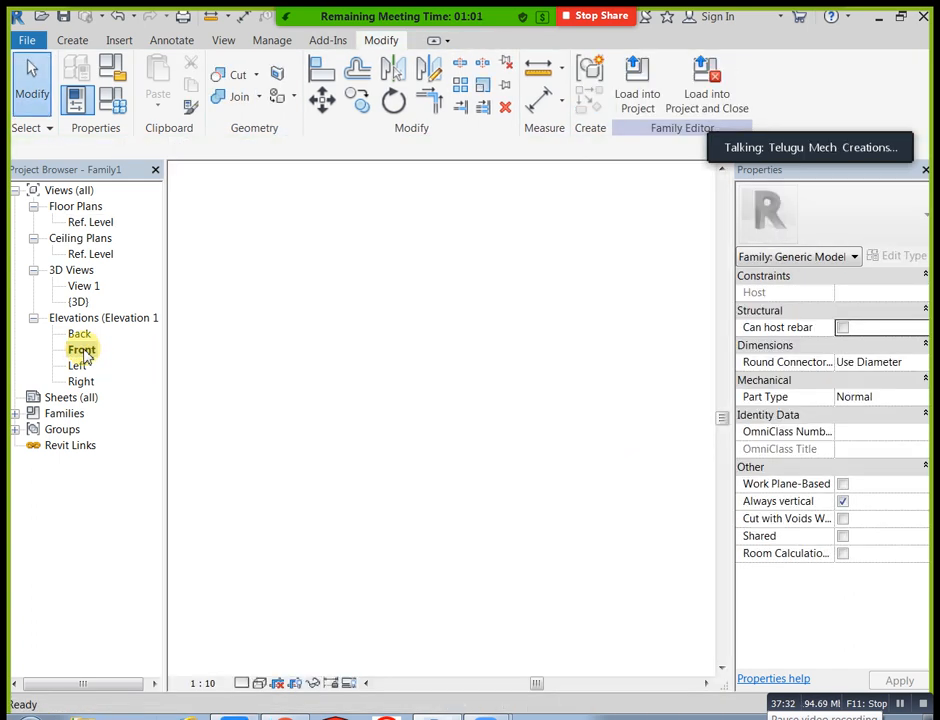
pyautogui.moveTo(384, 405); pyautogui.dragTo(241, 415, button='middle')
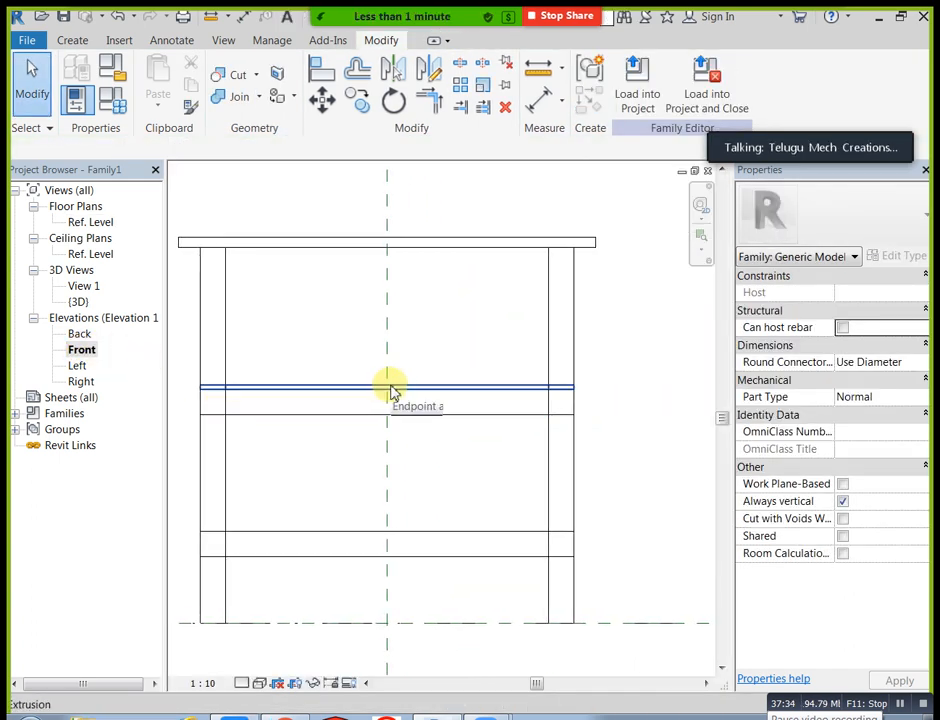
pyautogui.click(223, 40)
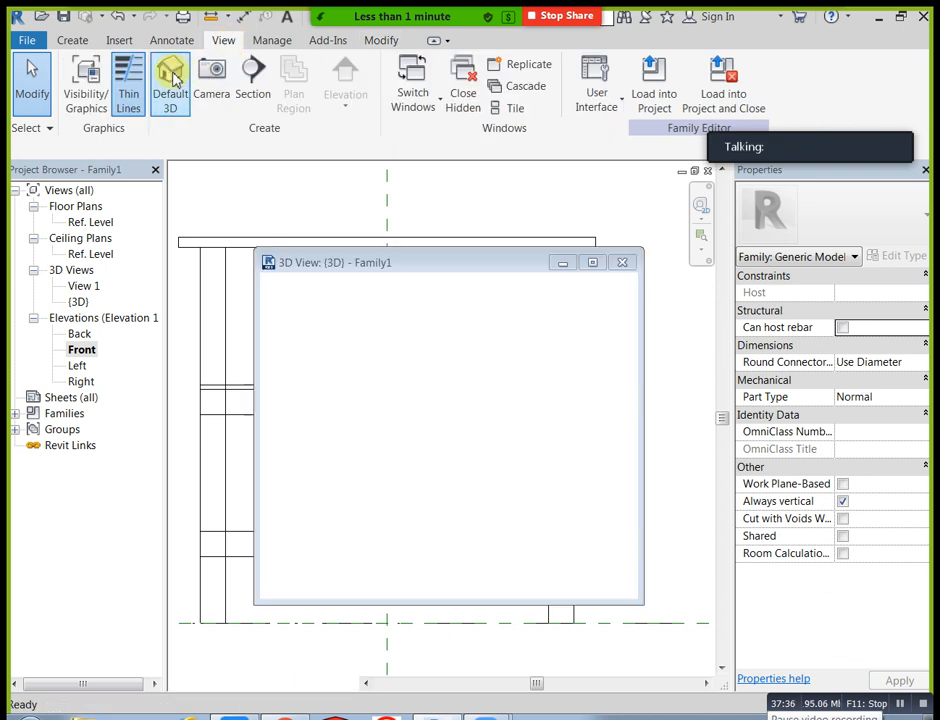
pyautogui.click(172, 80)
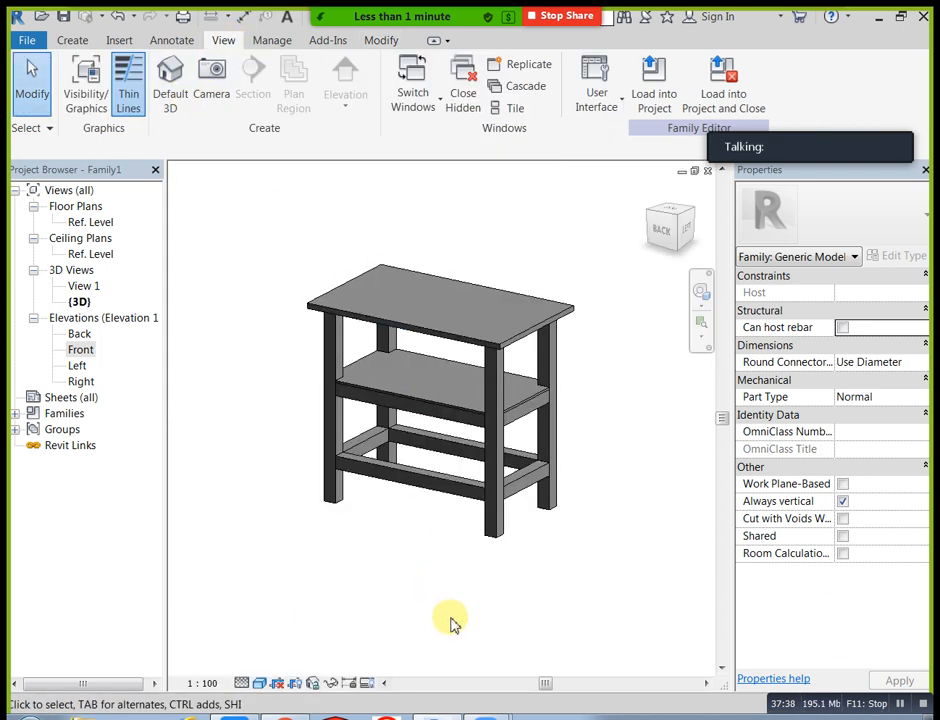
pyautogui.moveTo(465, 602)
pyautogui.keyDown('shift'); pyautogui.mouseDown(button='middle')
pyautogui.moveTo(273, 596)
pyautogui.moveTo(452, 612)
pyautogui.mouseUp(button='middle'); pyautogui.keyUp('shift')
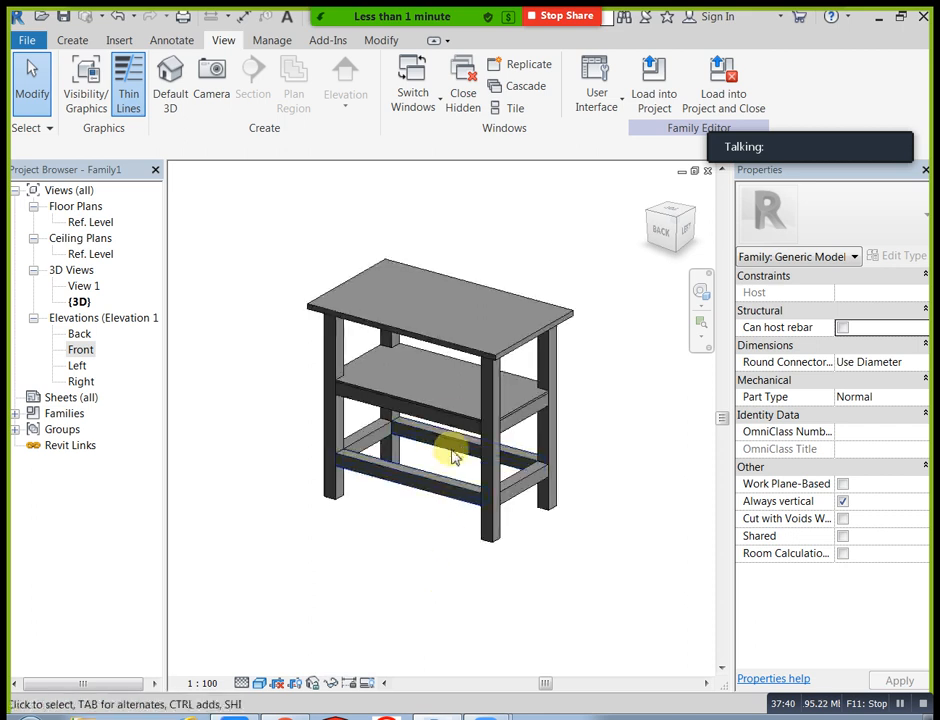
# - In the front elevation, copy the panel with Constrain off down onto the top of the lower rails, and check the table in 3D
pyautogui.doubleClick(88, 349)
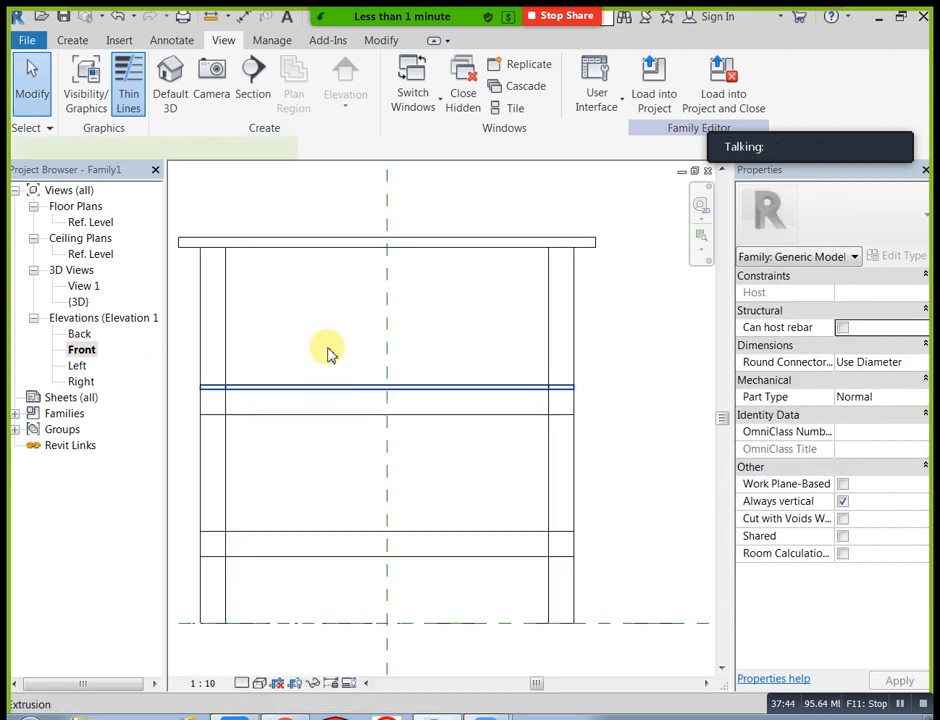
pyautogui.click(328, 384)
pyautogui.click(332, 98)
pyautogui.scroll(3, 206, 424)
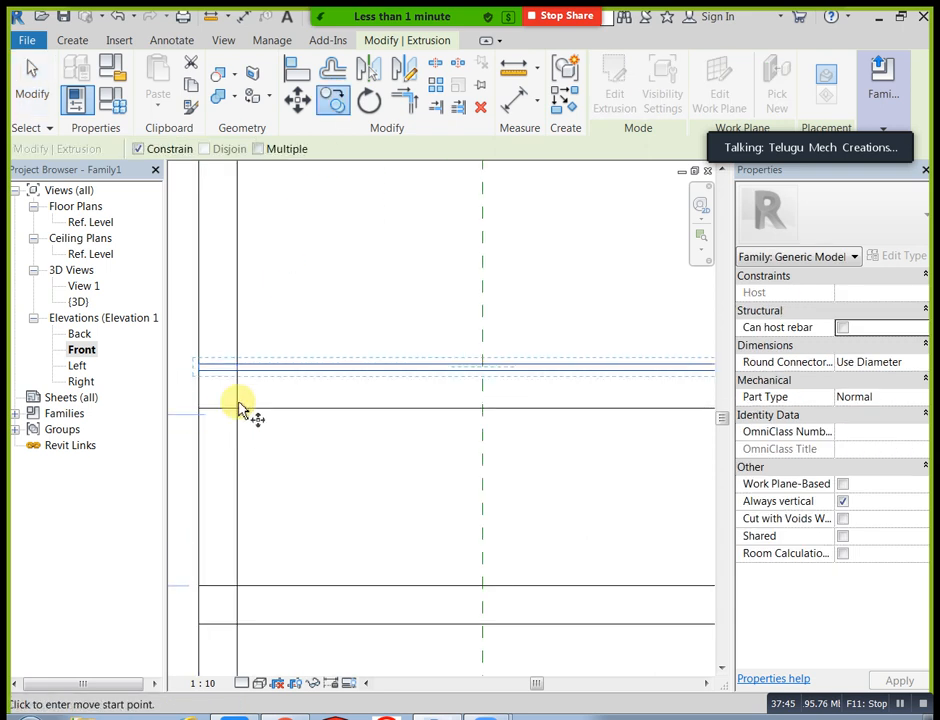
pyautogui.click(139, 149)
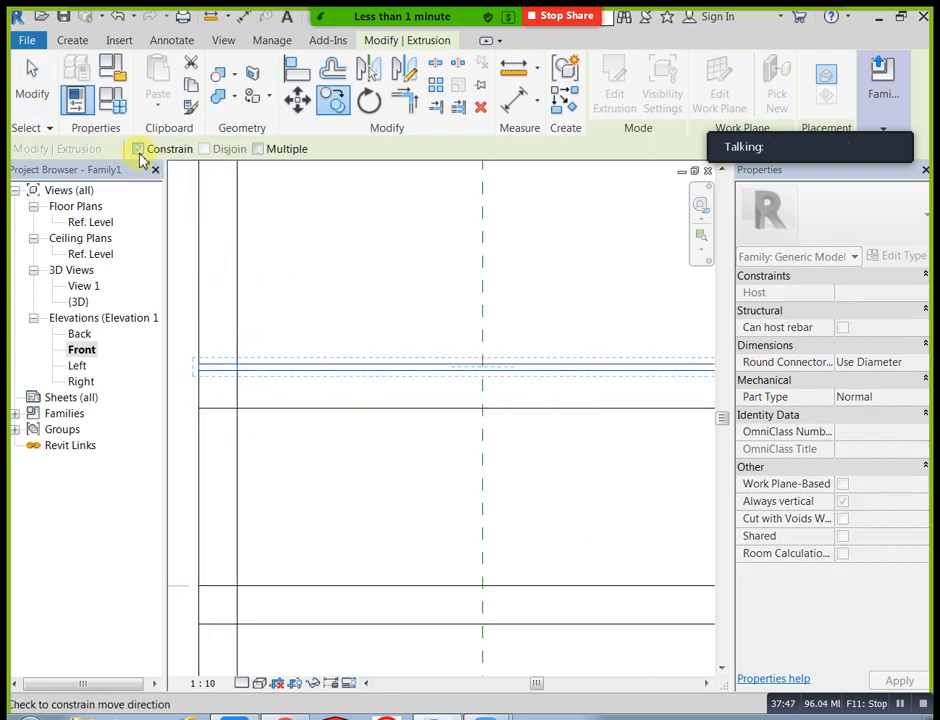
pyautogui.click(239, 371)
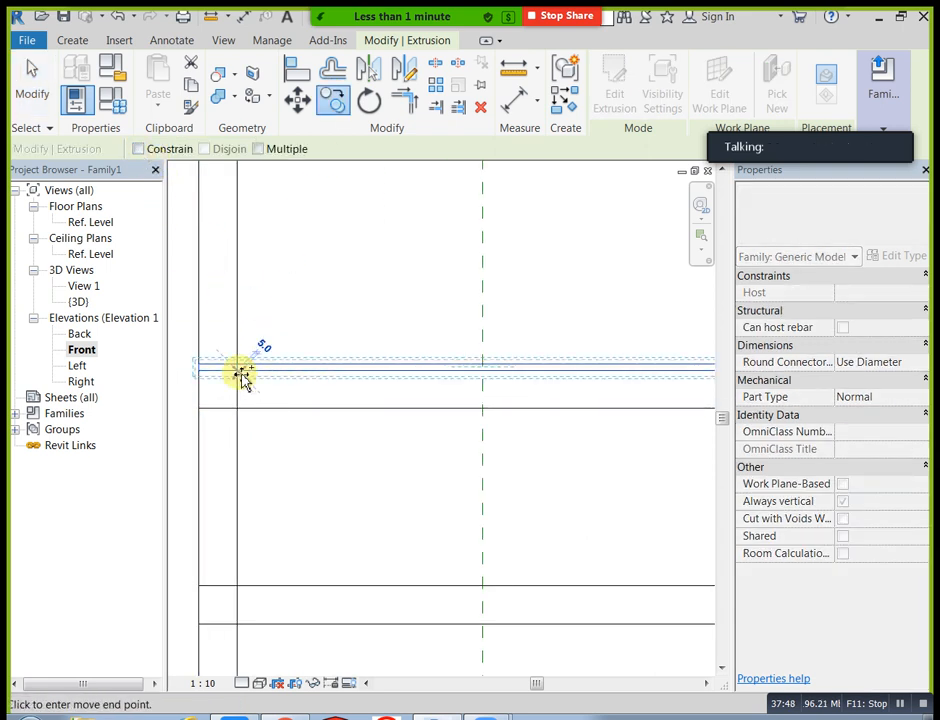
pyautogui.click(239, 586)
pyautogui.click(330, 483)
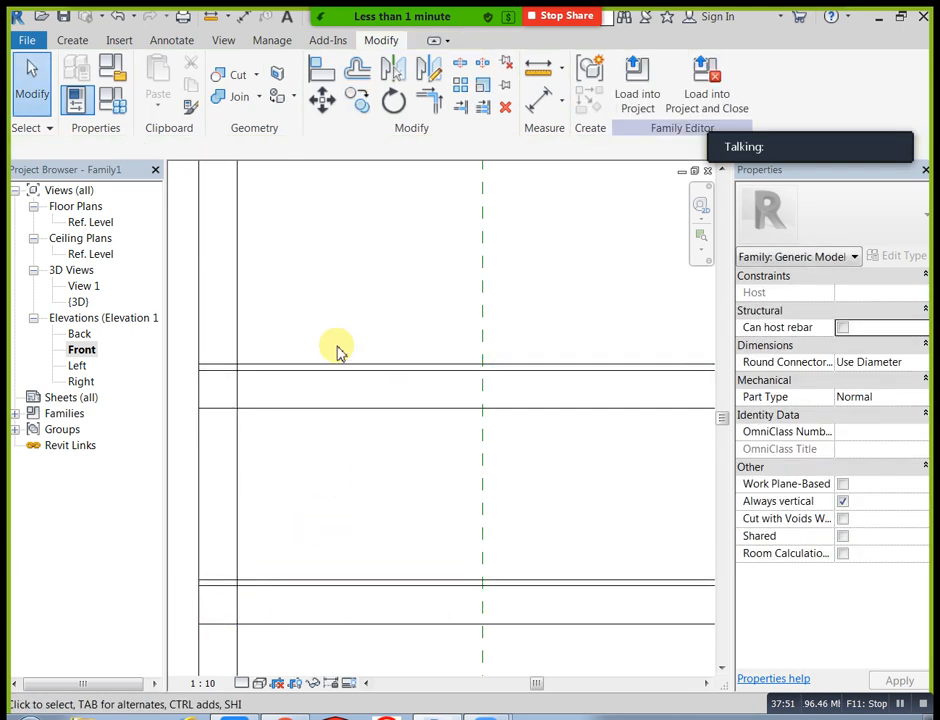
pyautogui.click(228, 42)
pyautogui.click(170, 80)
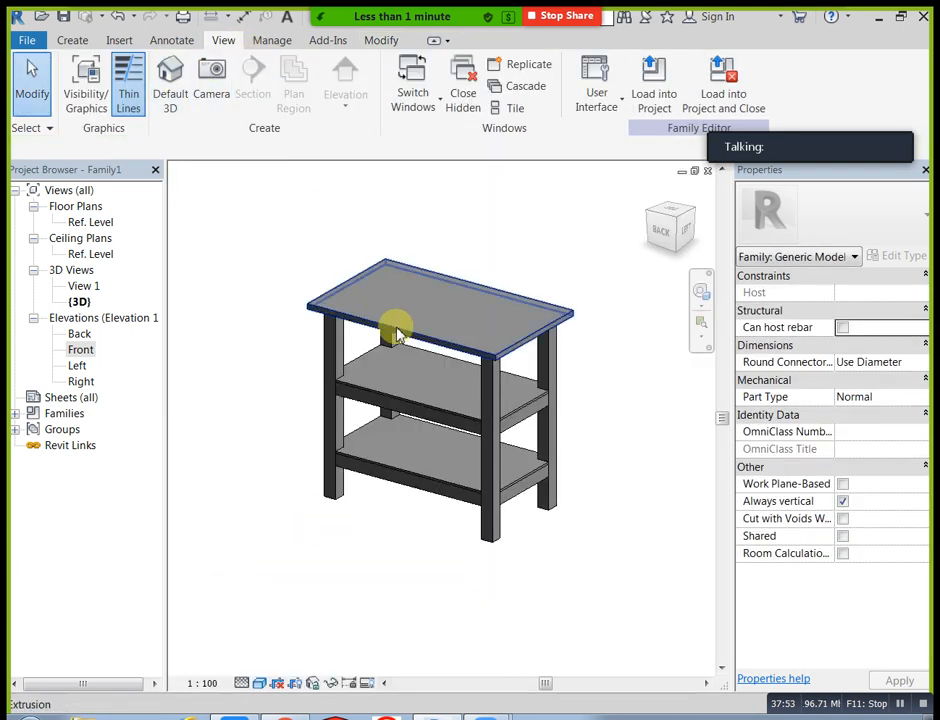
pyautogui.keyDown('shift'); pyautogui.moveTo(312, 463); pyautogui.dragTo(378, 373, button='middle'); pyautogui.keyUp('shift')
pyautogui.scroll(3, 378, 371)
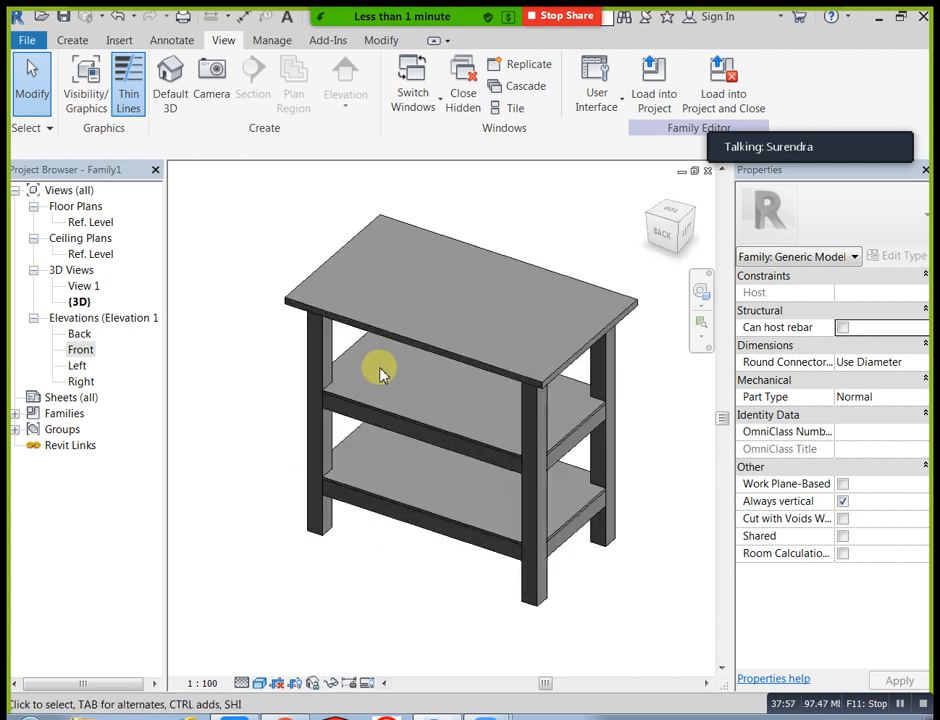
pyautogui.moveTo(539, 275); pyautogui.dragTo(499, 279, button='middle')
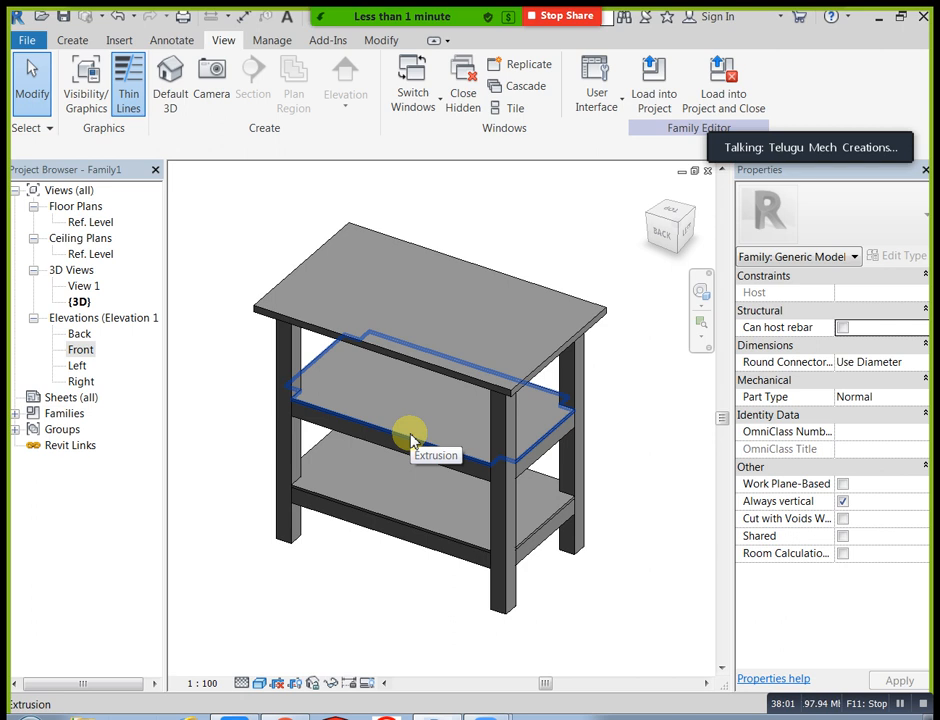
# - Undo the panel copy, the panel extrusion and all of its picked sketch lines
pyautogui.hotkey('ctrl', 'z')
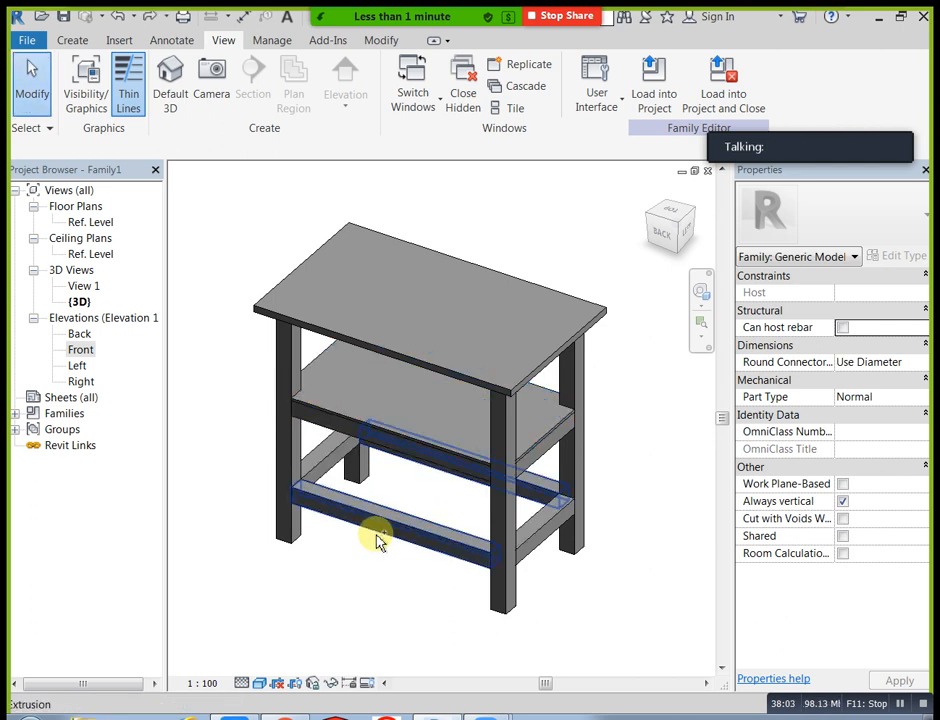
pyautogui.doubleClick(378, 541)
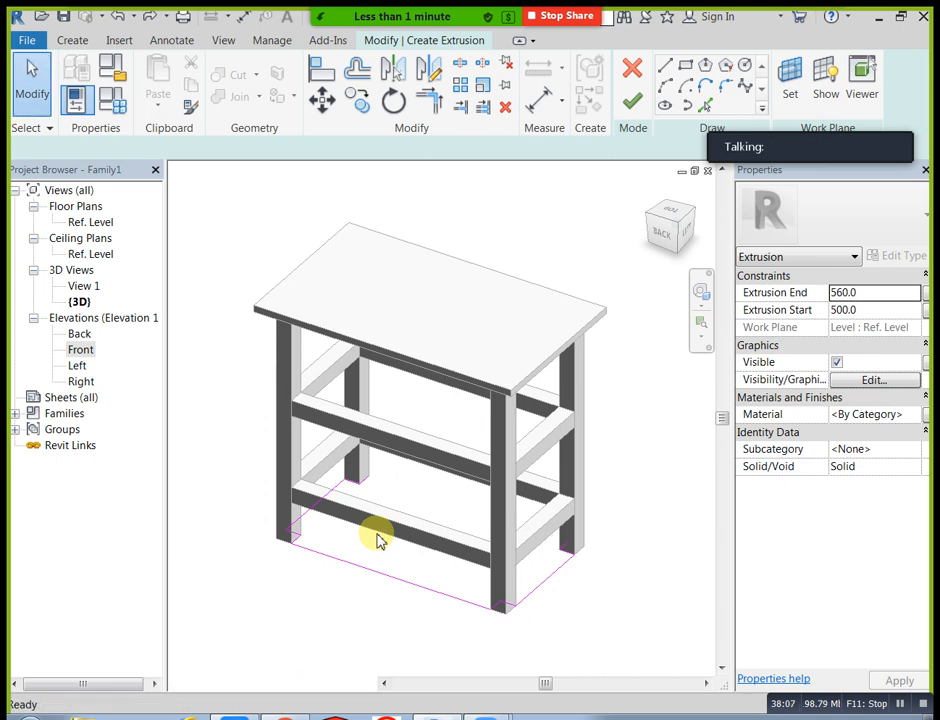
pyautogui.hotkey('ctrl', 'z')
pyautogui.hotkey('ctrl', 'z')
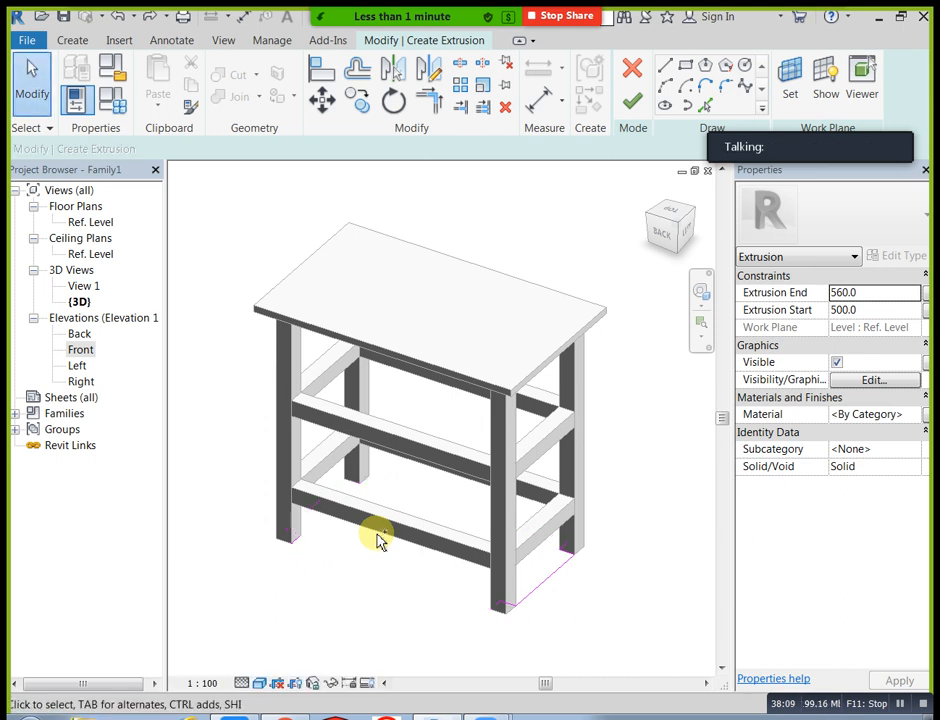
pyautogui.hotkey('ctrl', 'z')
pyautogui.hotkey('ctrl', 'z')
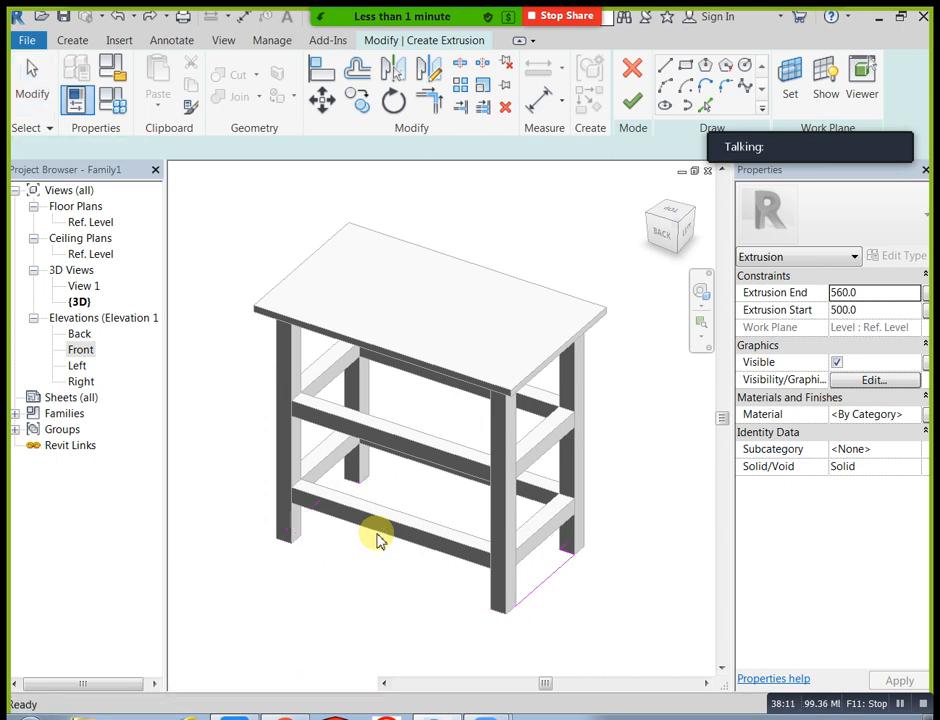
pyautogui.hotkey('ctrl', 'z')
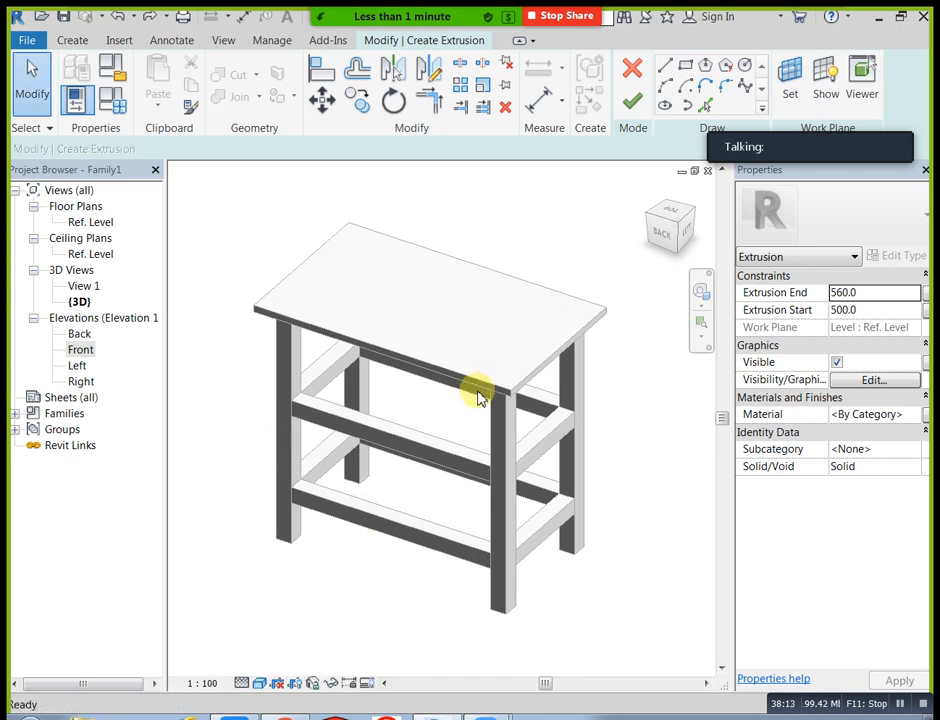
pyautogui.hotkey('ctrl', 'z')
pyautogui.moveTo(313, 447)
pyautogui.keyDown('shift'); pyautogui.mouseDown(button='middle')
pyautogui.moveTo(430, 478)
pyautogui.moveTo(315, 447)
pyautogui.mouseUp(button='middle'); pyautogui.keyUp('shift')
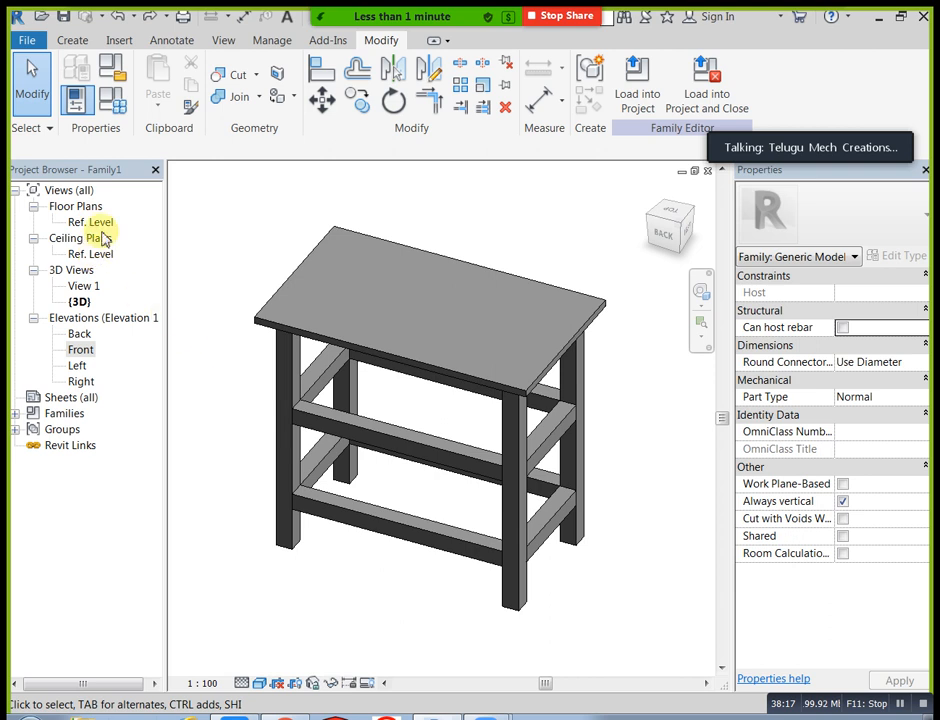
# - In the Ref. Level plan, start a new extrusion and pick lines along the left rail's outer edge and the left legs' inner edges
pyautogui.doubleClick(92, 221)
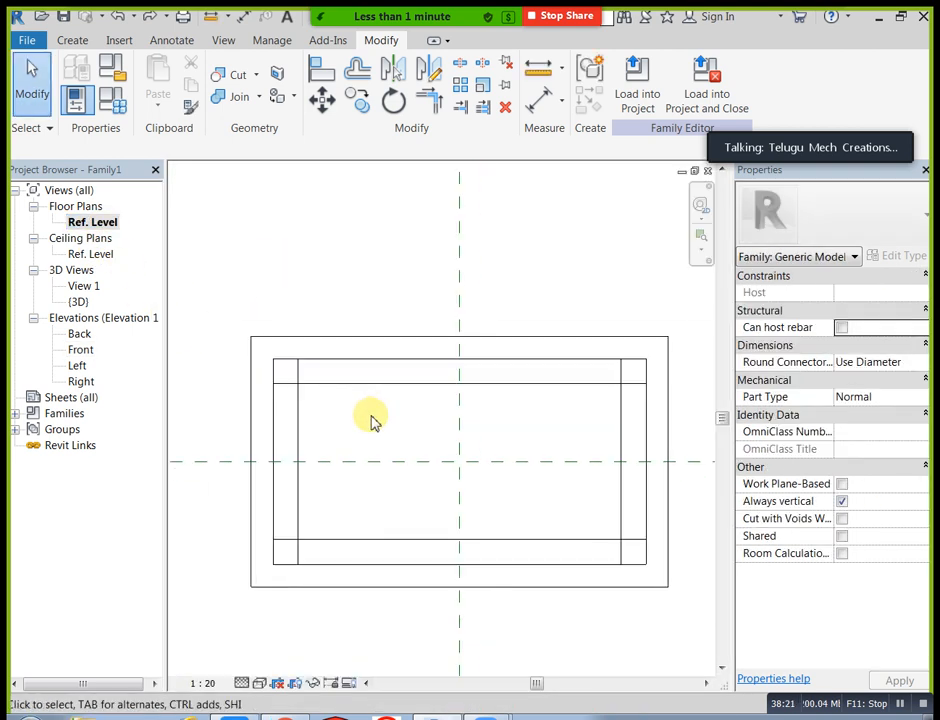
pyautogui.click(90, 40)
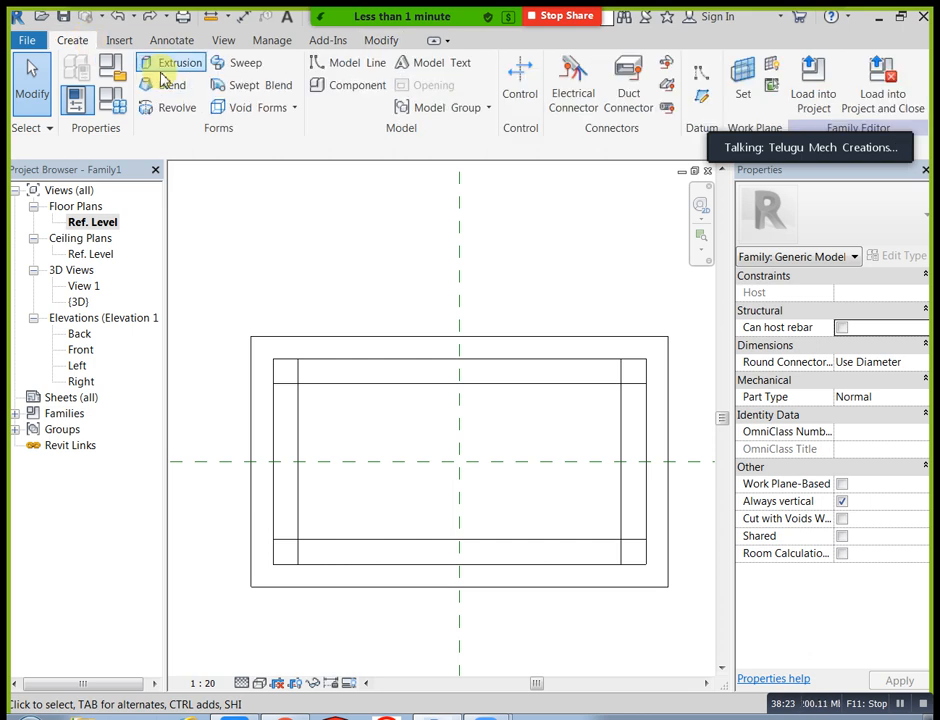
pyautogui.click(150, 66)
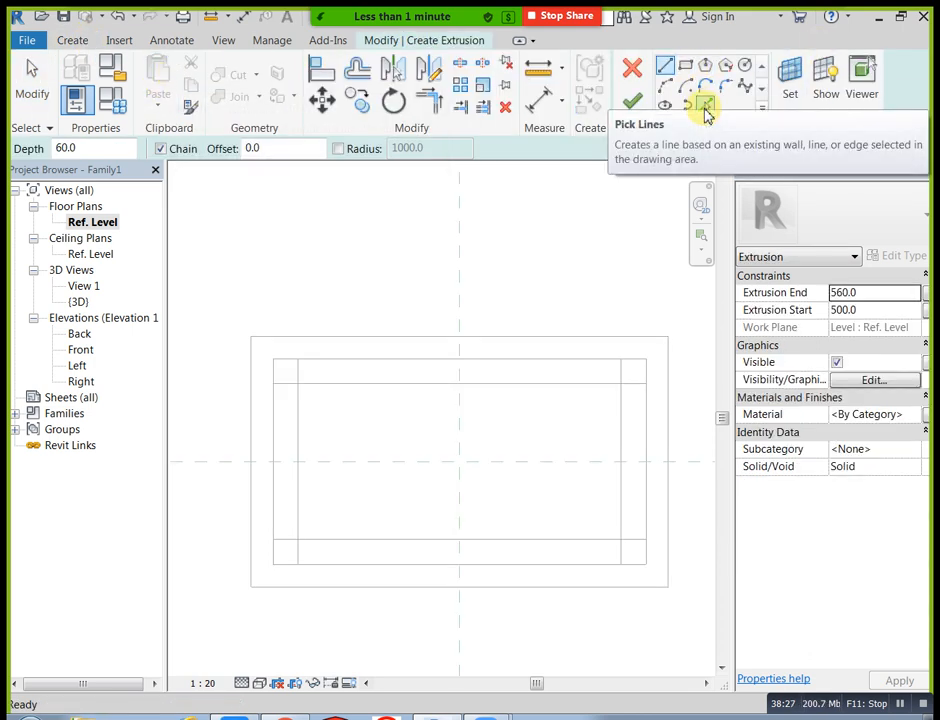
pyautogui.click(705, 106)
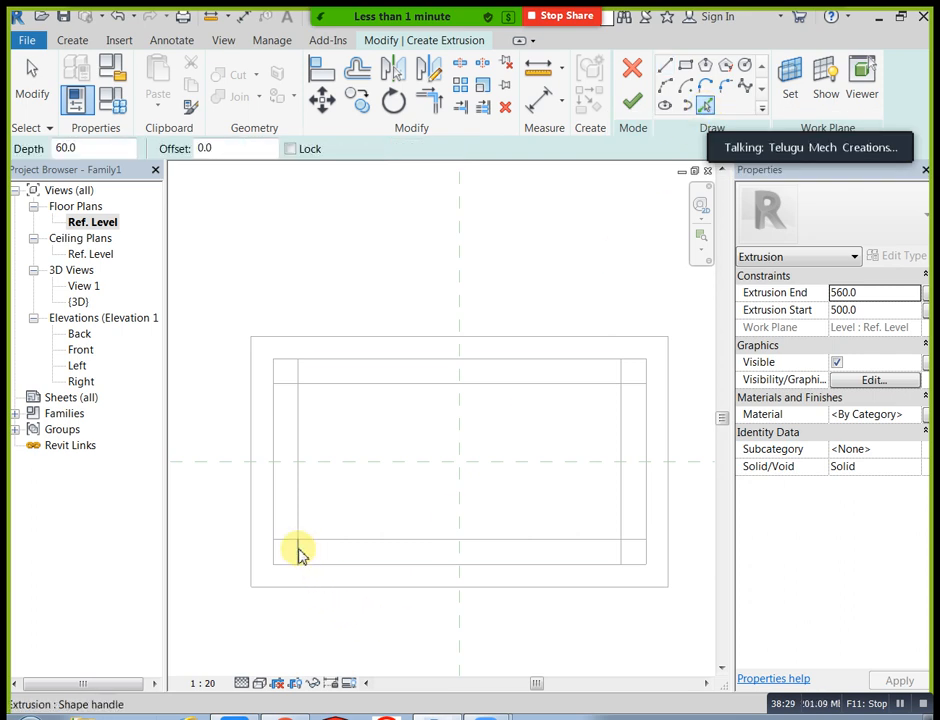
pyautogui.scroll(3, 315, 577)
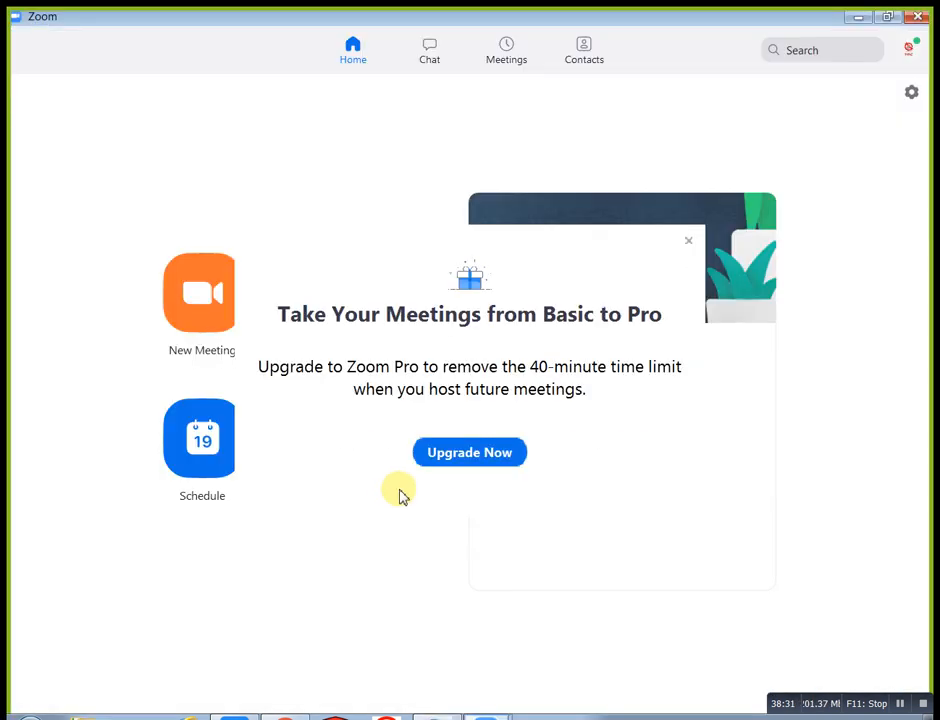
pyautogui.click(690, 242)
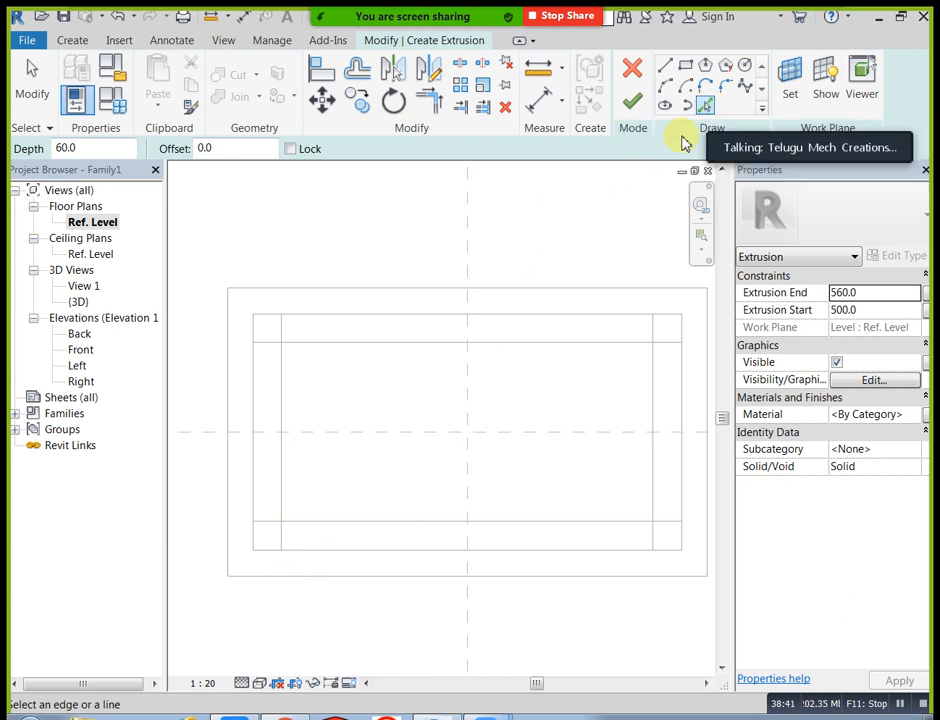
pyautogui.scroll(-2, 388, 327)
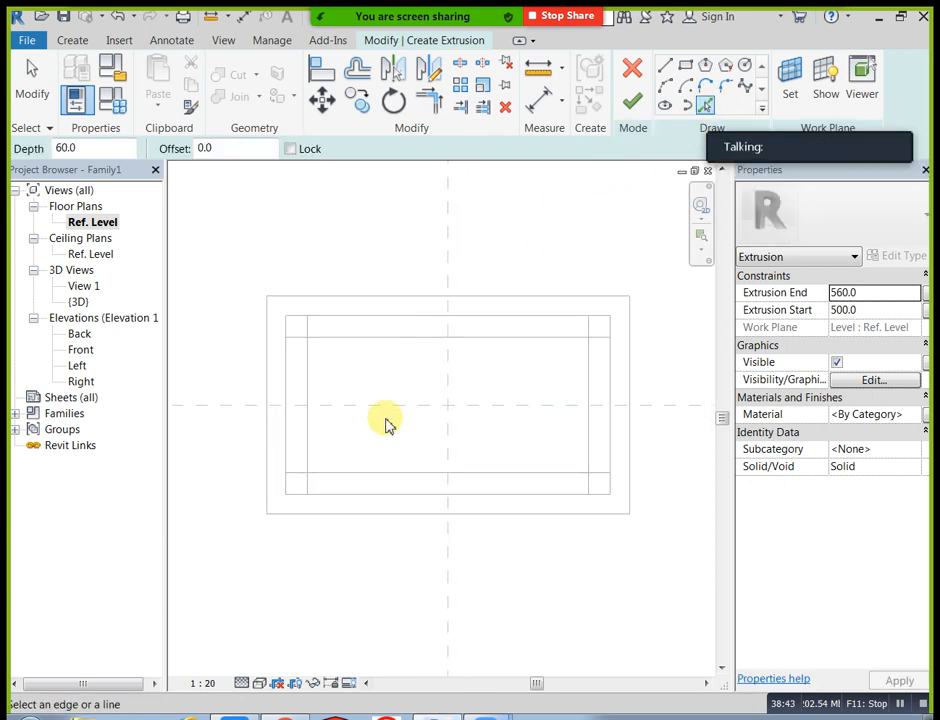
pyautogui.scroll(3, 302, 493)
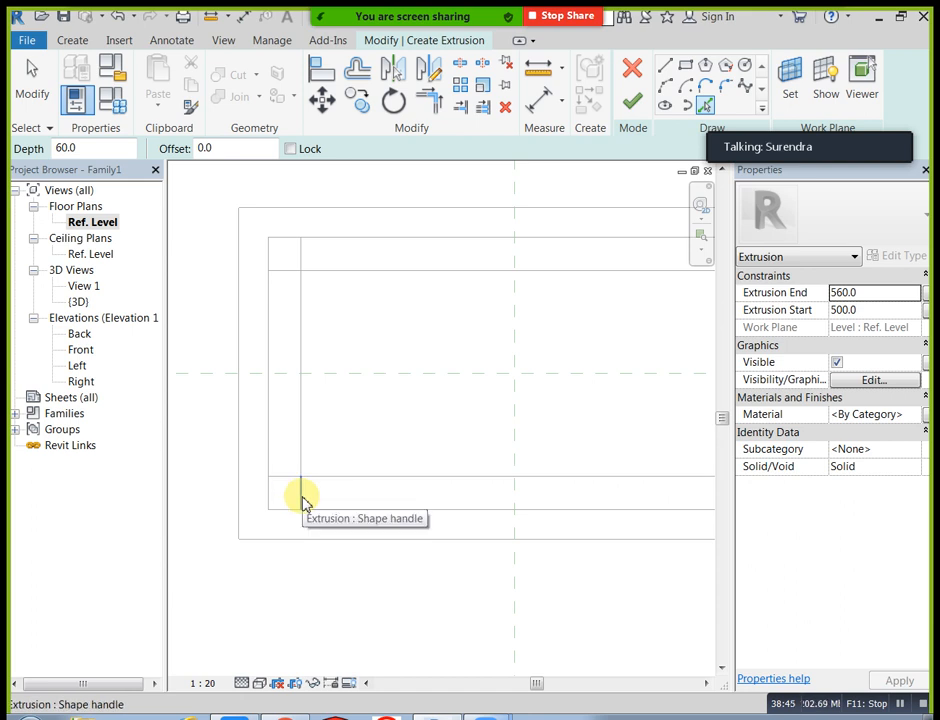
pyautogui.click(300, 495)
pyautogui.click(285, 478)
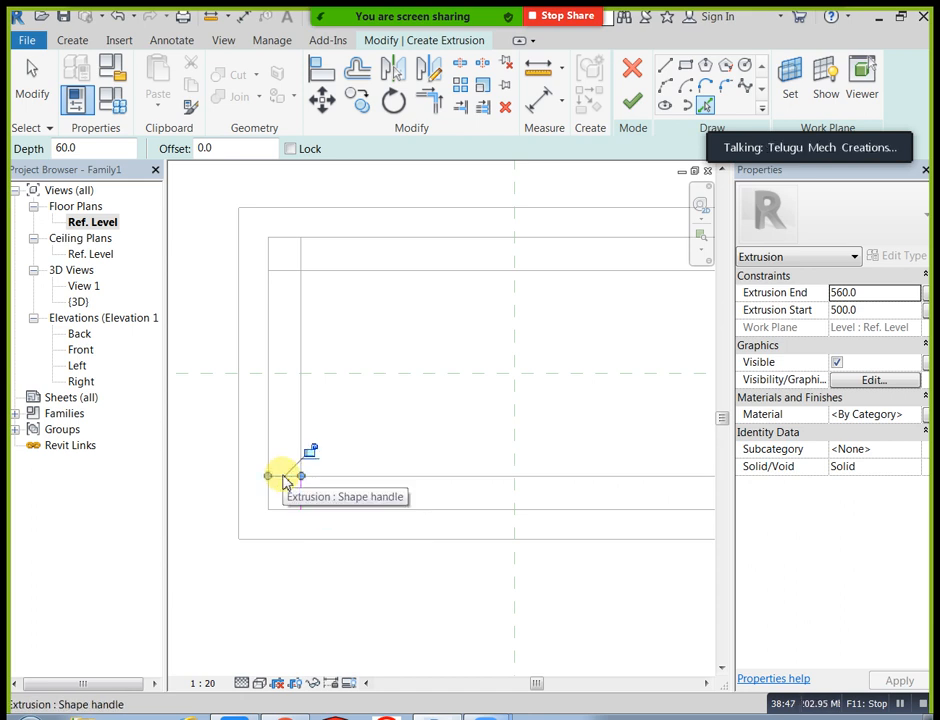
pyautogui.click(269, 428)
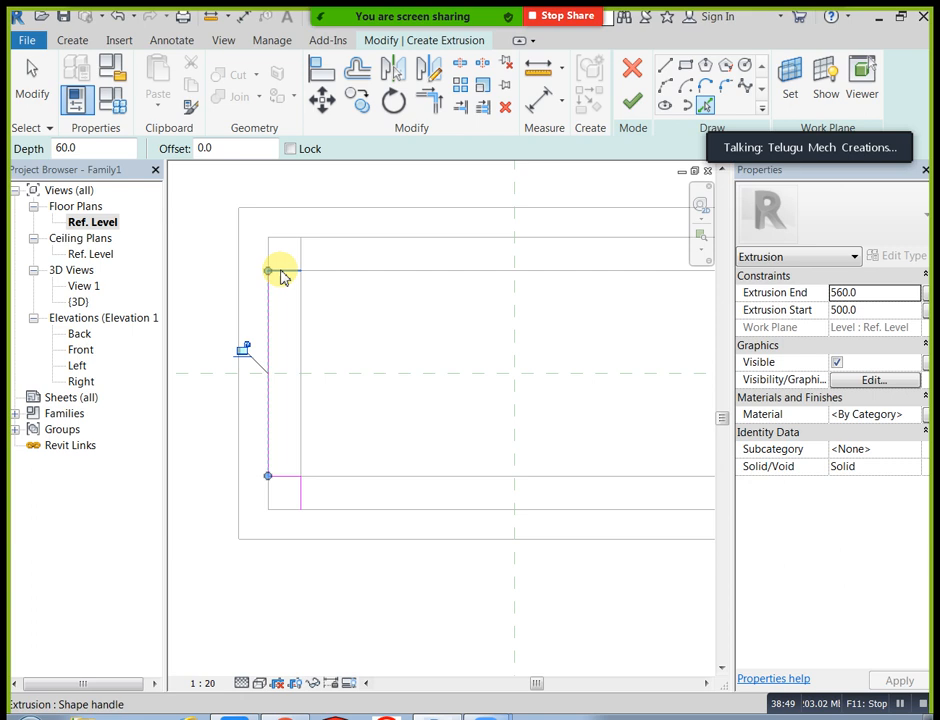
pyautogui.click(282, 271)
# - Complete the notched panel outline along the back, right and front rails' outer edges and the remaining inner leg edges
pyautogui.moveTo(376, 305)
pyautogui.mouseDown(button='middle')
pyautogui.moveTo(354, 320)
pyautogui.moveTo(290, 316)
pyautogui.mouseUp(button='middle')
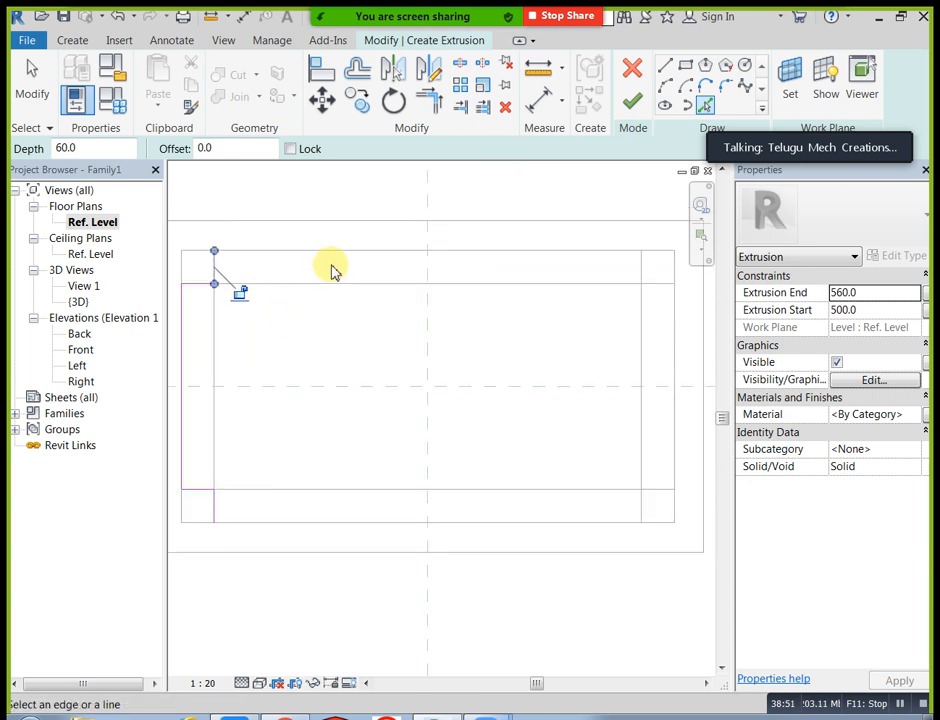
pyautogui.click(338, 252)
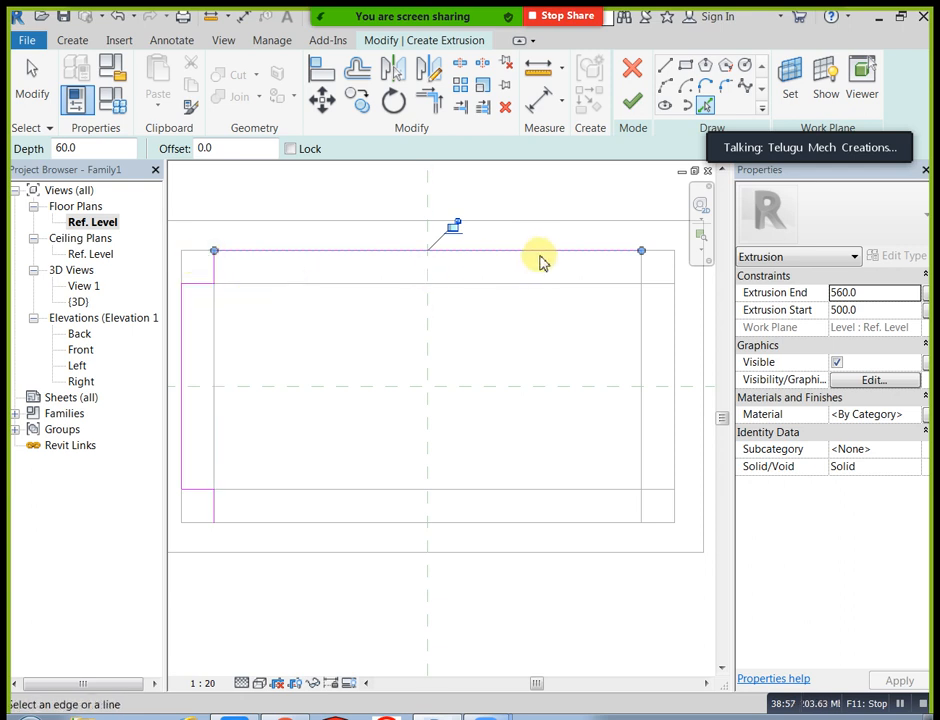
pyautogui.click(672, 315)
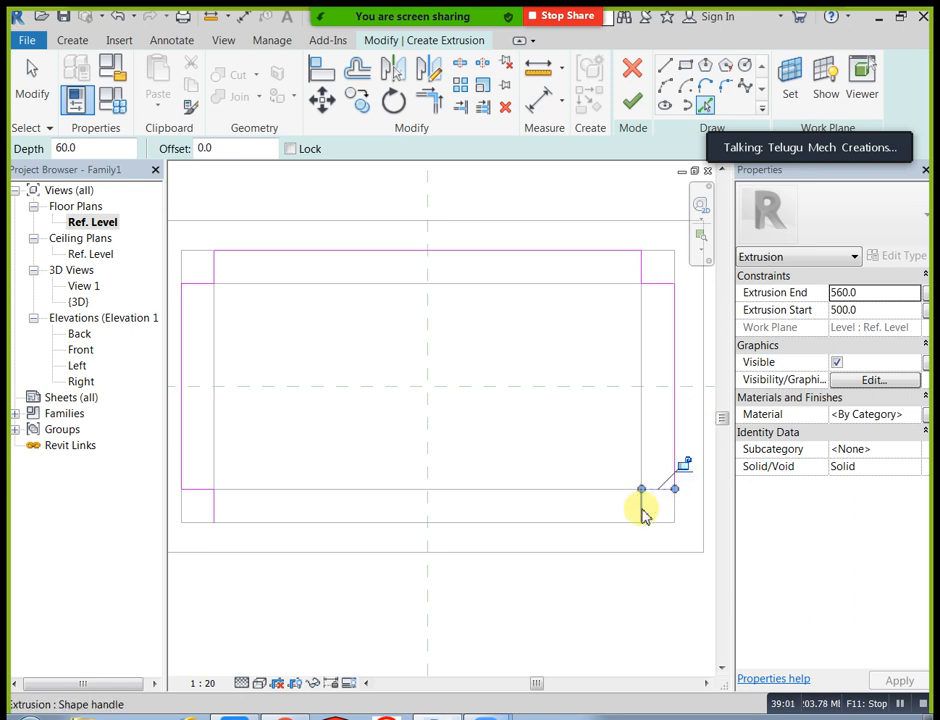
pyautogui.click(628, 521)
pyautogui.scroll(-1, 573, 321)
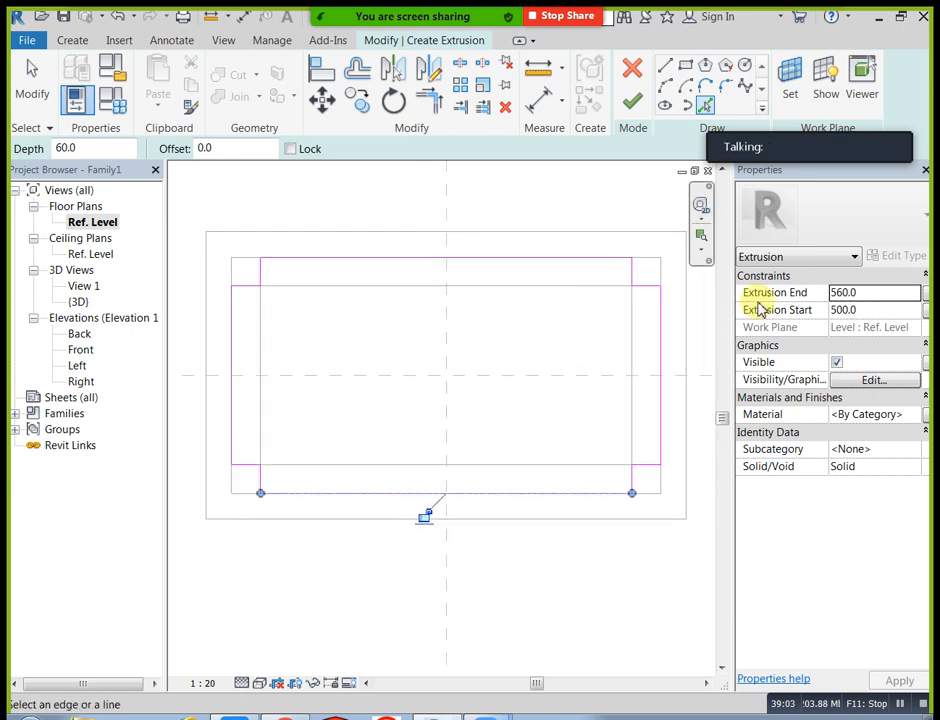
# - Finish the panel extrusion, check it in the front elevation, and undo it
pyautogui.click(630, 104)
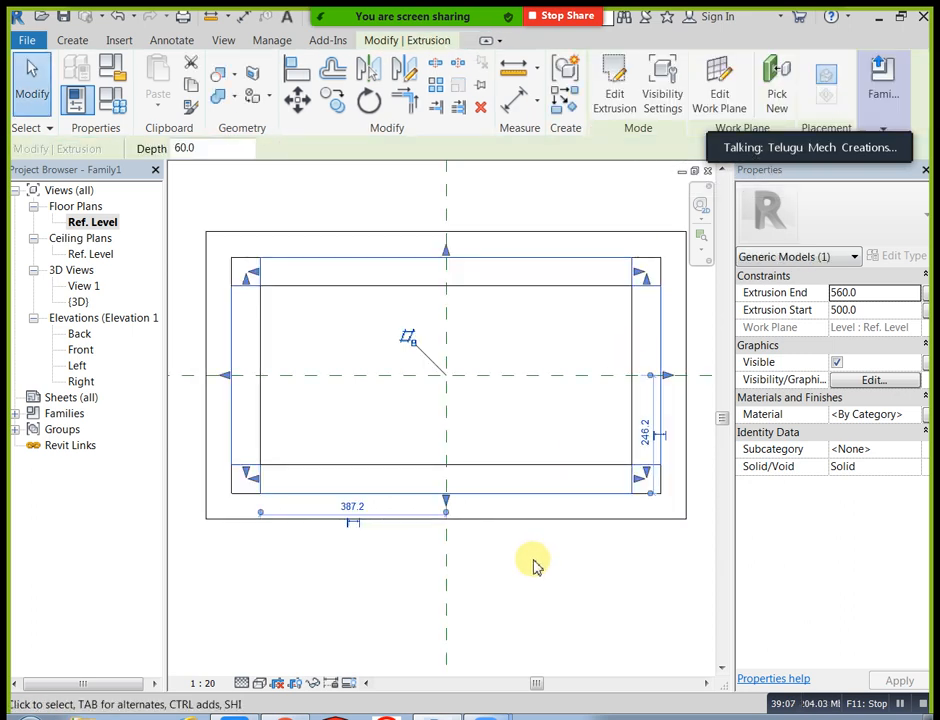
pyautogui.click(533, 564)
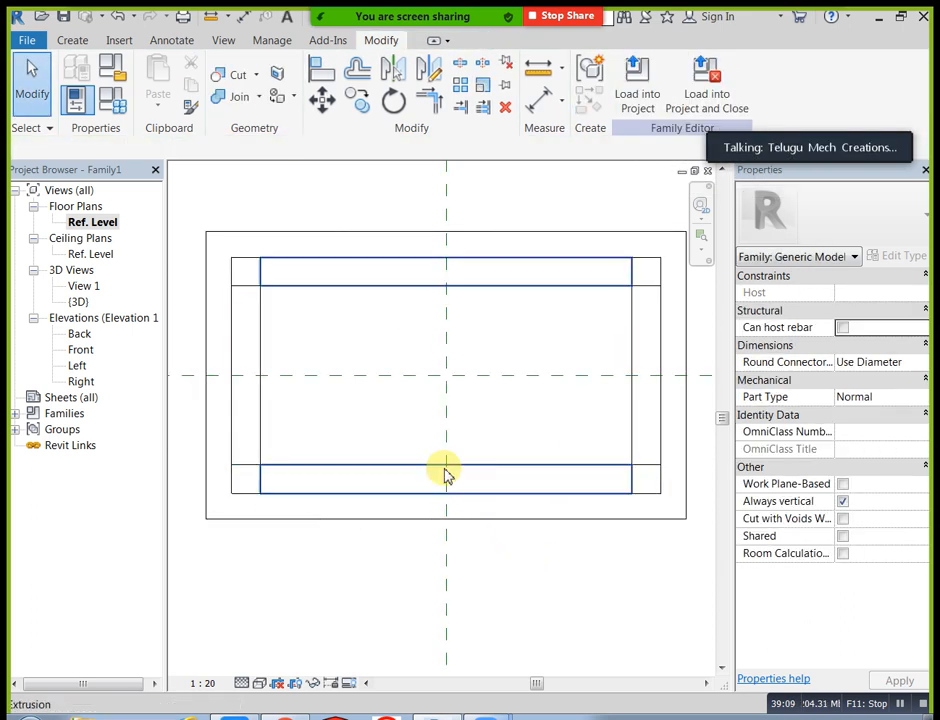
pyautogui.doubleClick(86, 352)
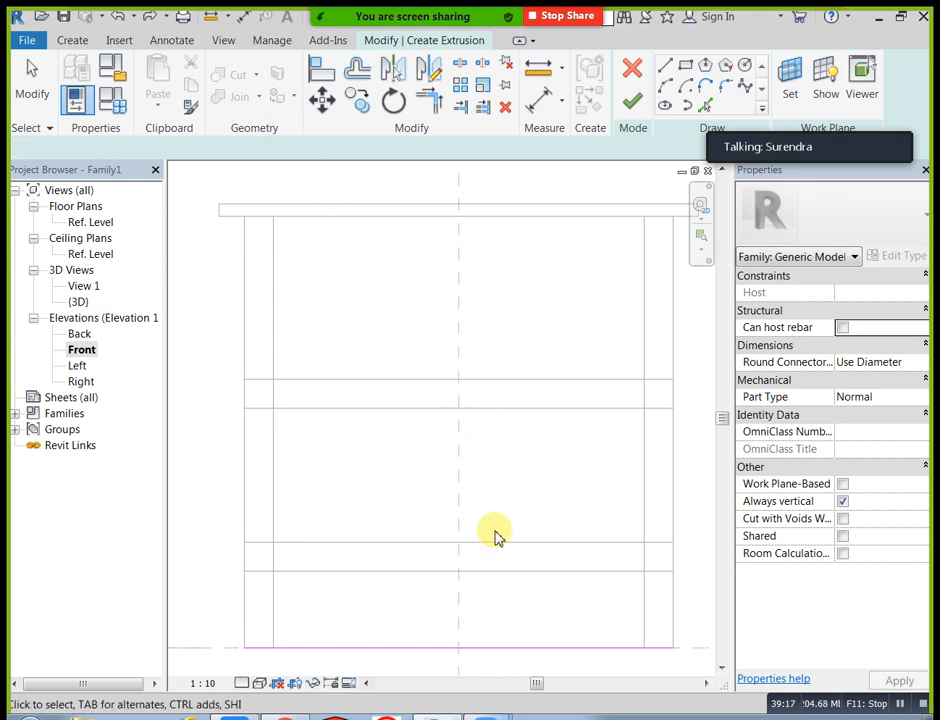
# - Return to the Ref. Level plan and close the panel outline by picking the front rail's outer edge again
pyautogui.doubleClick(90, 222)
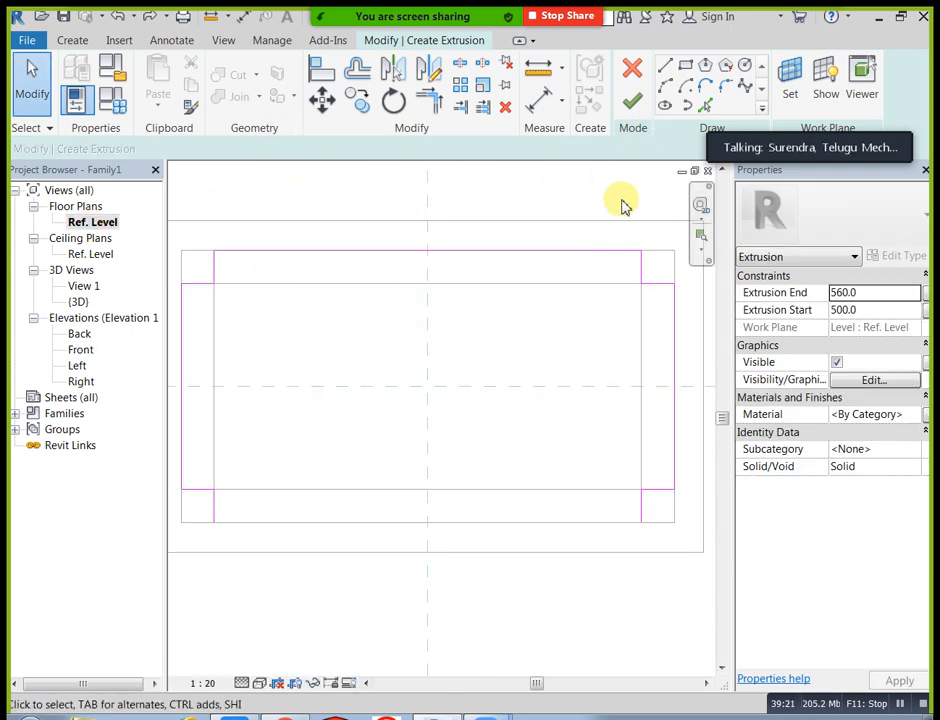
pyautogui.click(705, 104)
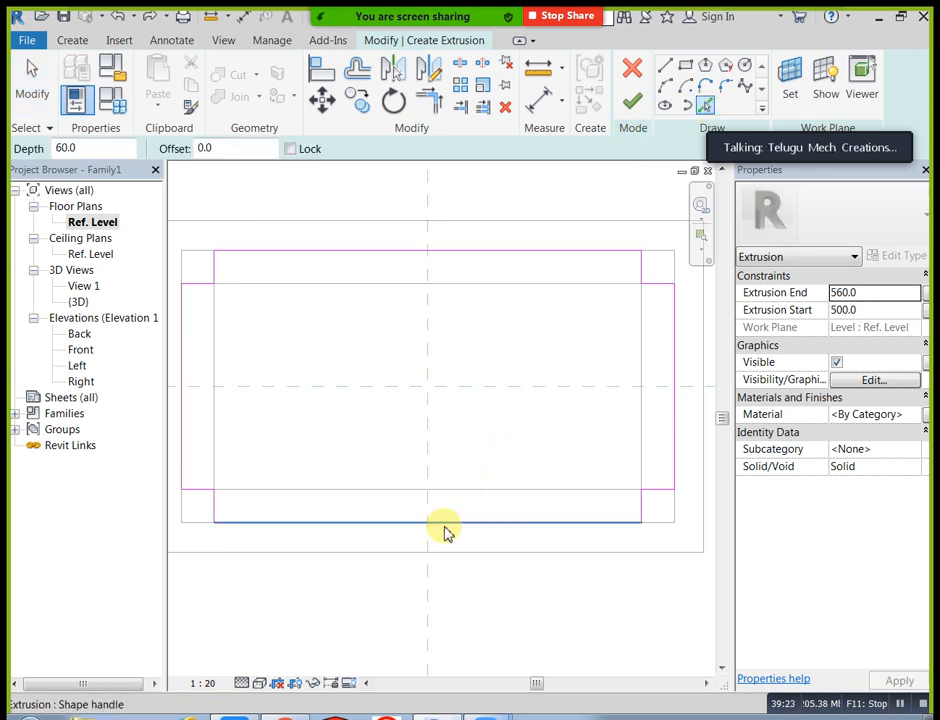
pyautogui.click(446, 522)
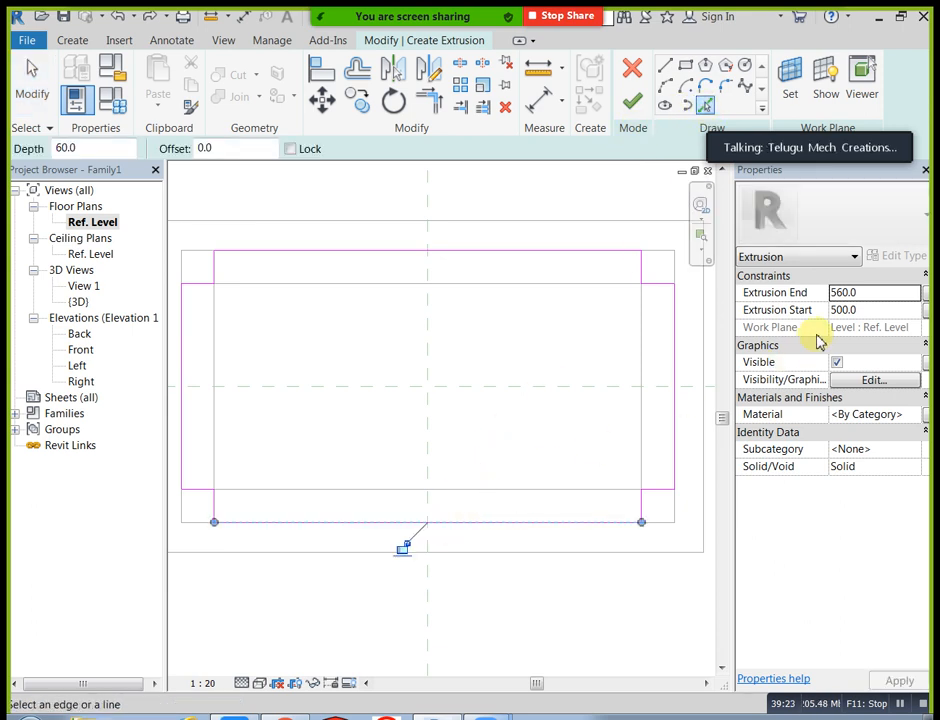
# - Set the panel's extrusion start to 570, admit the participant waiting in the Zoom meeting, and finish the extrusion
pyautogui.click(877, 313)
pyautogui.write('570')
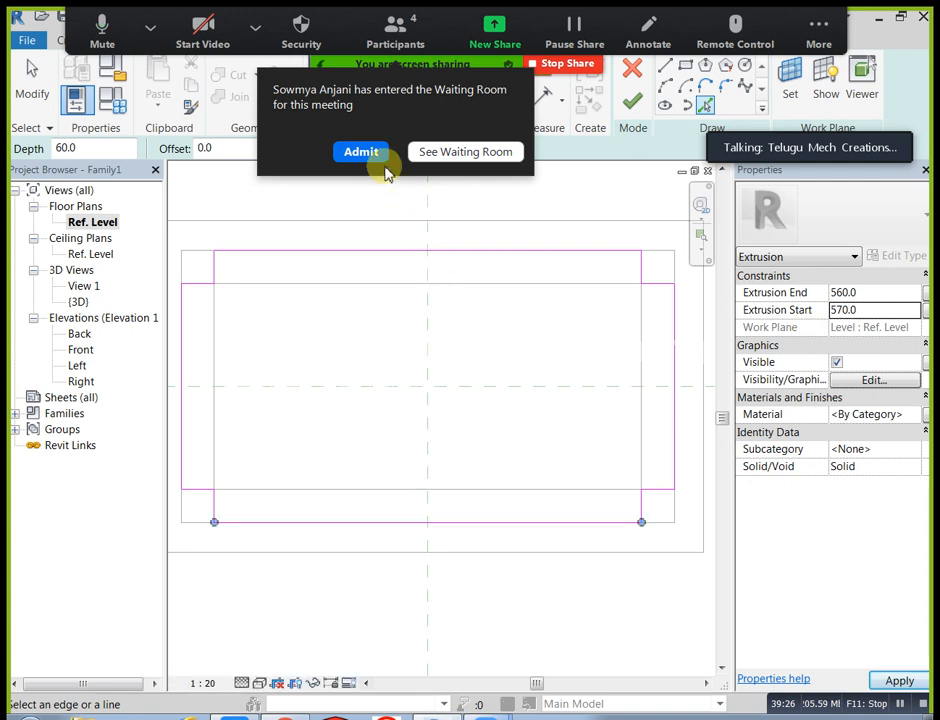
pyautogui.click(371, 154)
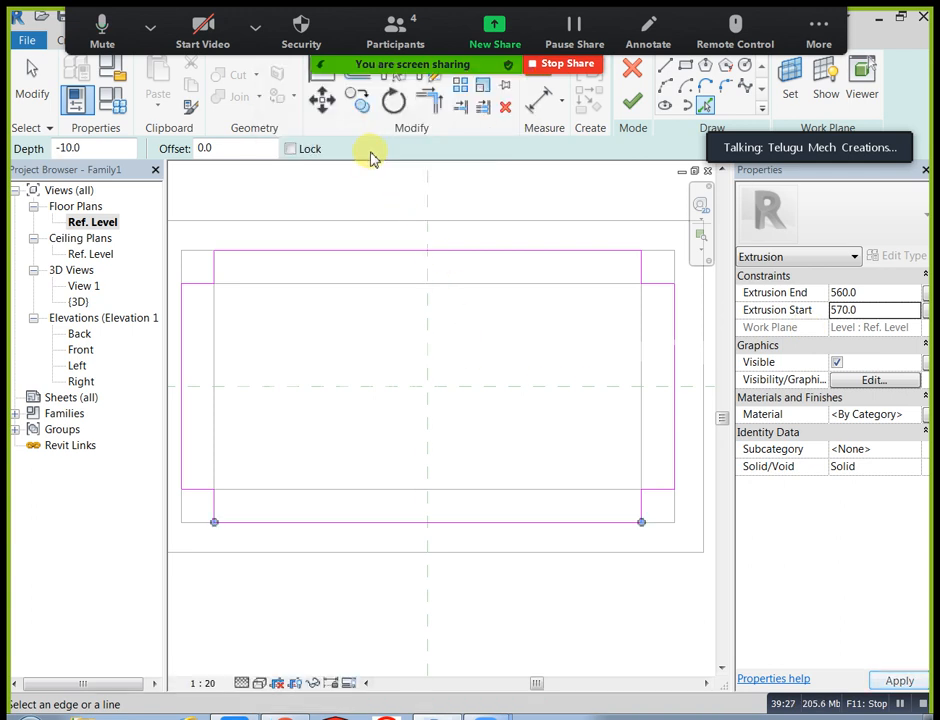
pyautogui.click(641, 113)
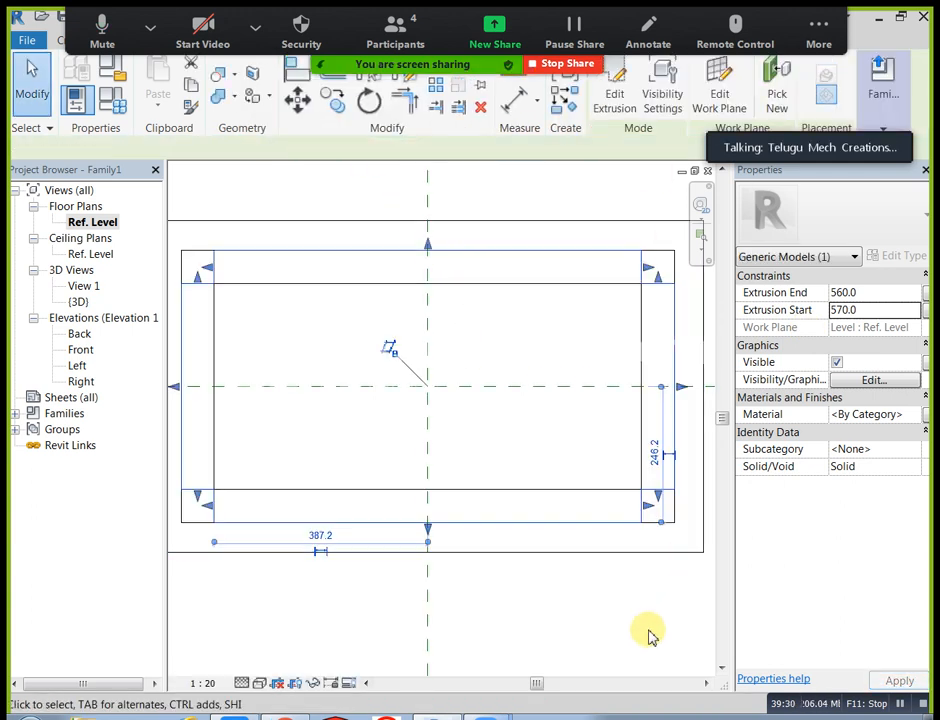
pyautogui.press('Escape')
# - In the front elevation, copy the panel with Constrain off from the upper rails down onto the top of the lower rails
pyautogui.doubleClick(80, 350)
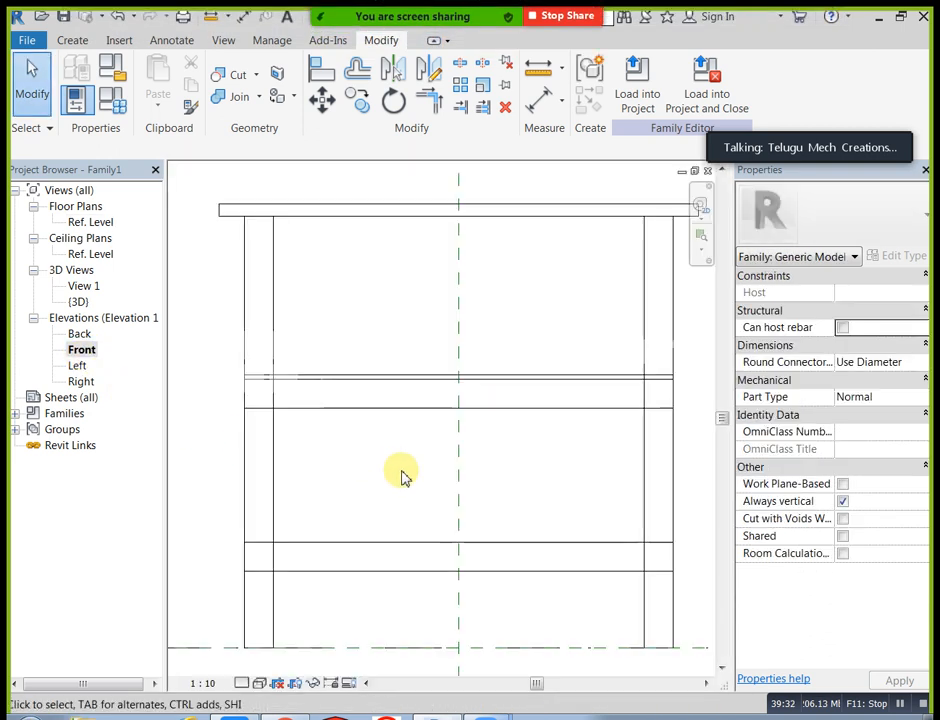
pyautogui.scroll(2, 450, 400)
pyautogui.click(698, 379)
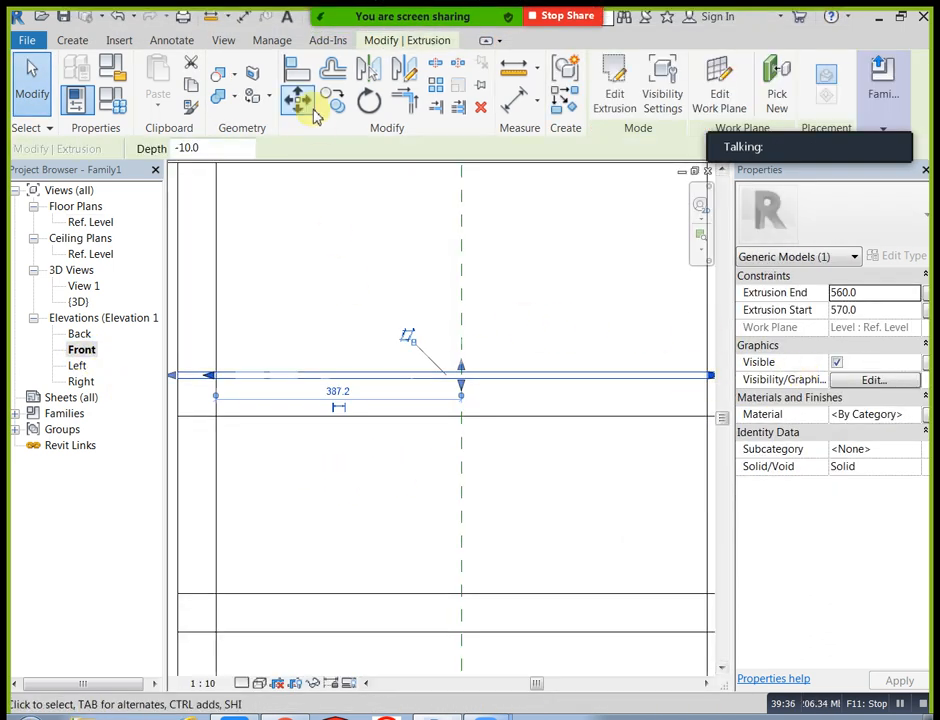
pyautogui.click(336, 99)
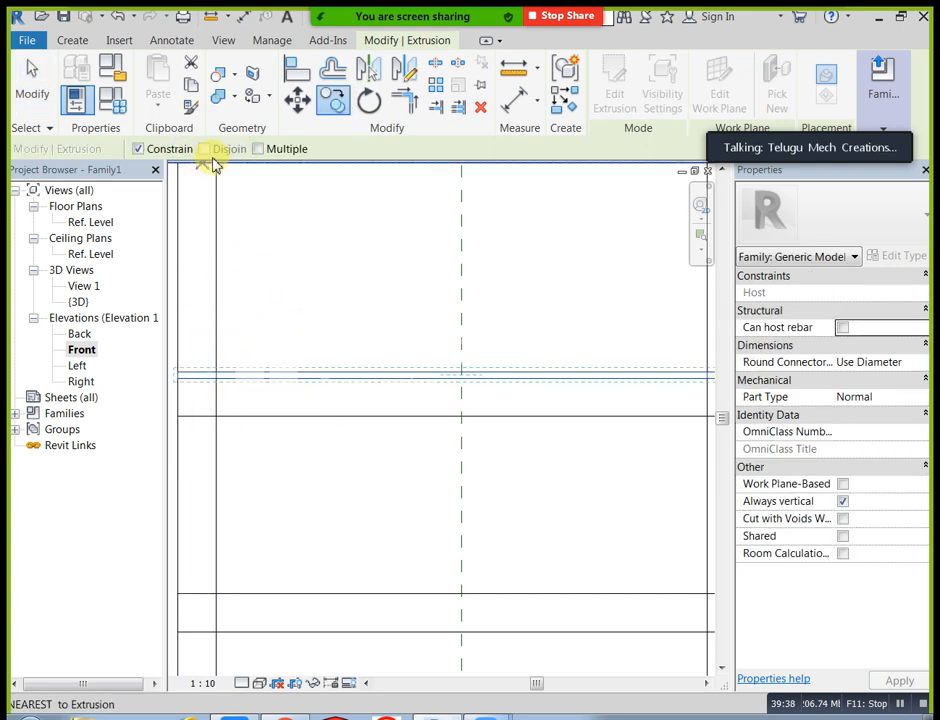
pyautogui.click(139, 149)
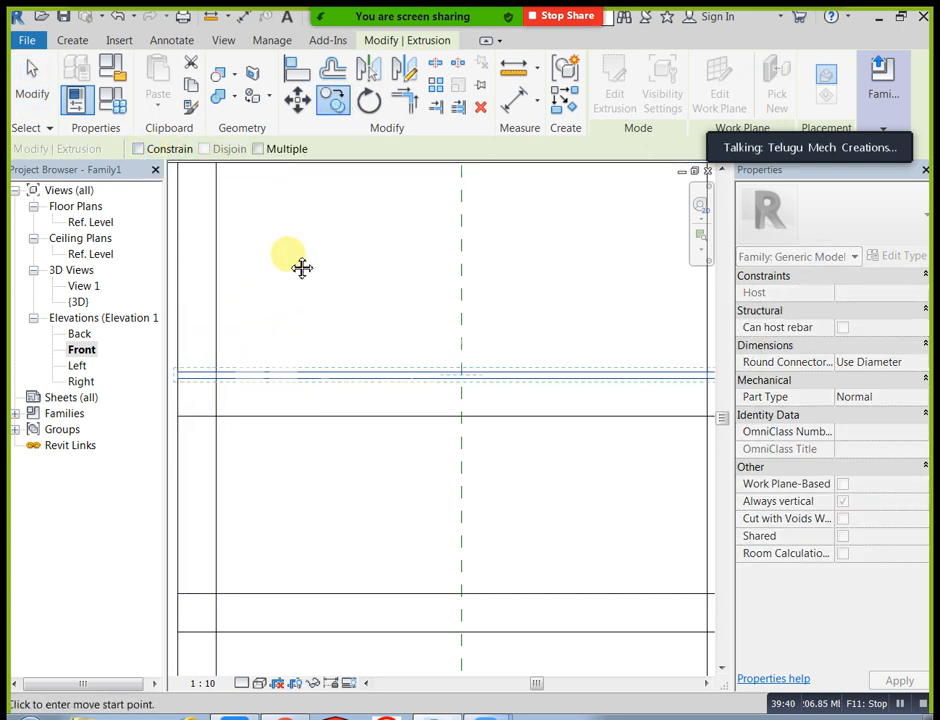
pyautogui.moveTo(251, 318); pyautogui.dragTo(319, 321, button='middle')
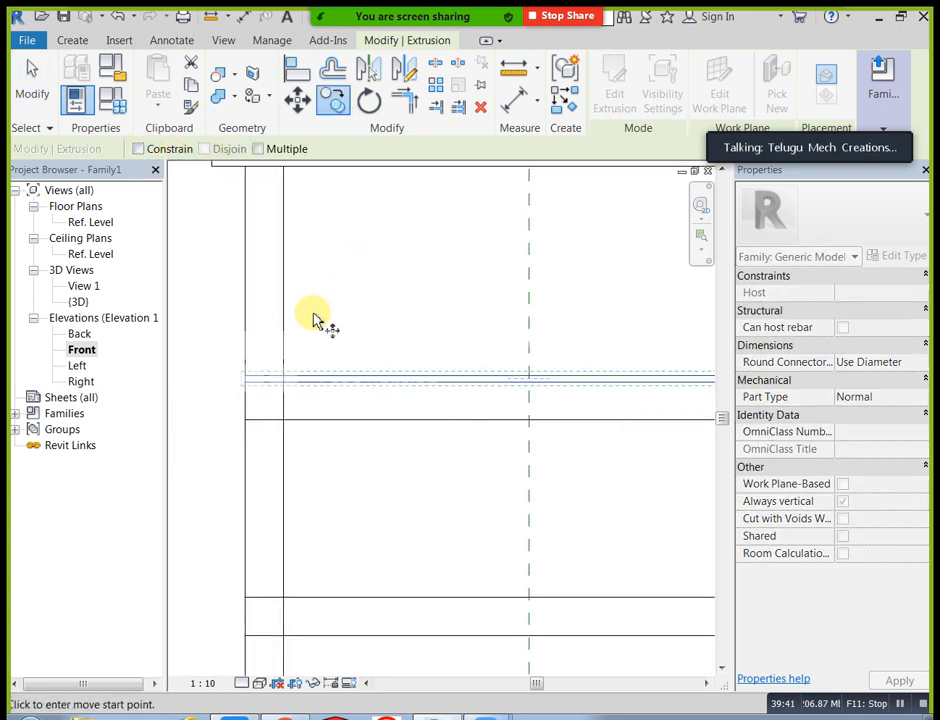
pyautogui.click(283, 377)
pyautogui.moveTo(313, 495); pyautogui.dragTo(336, 361, button='middle')
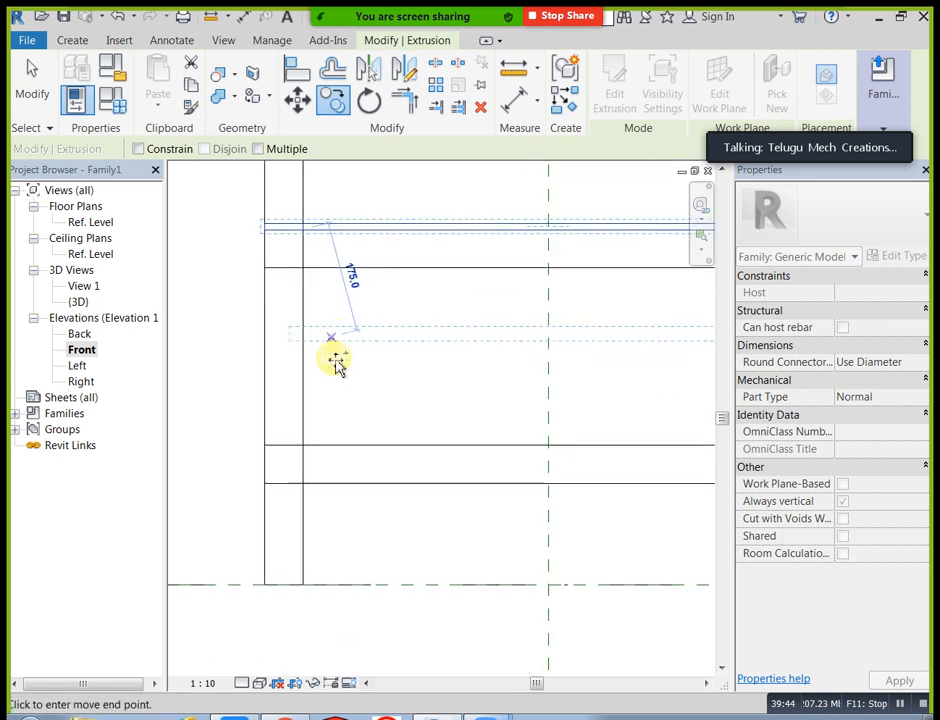
pyautogui.click(304, 446)
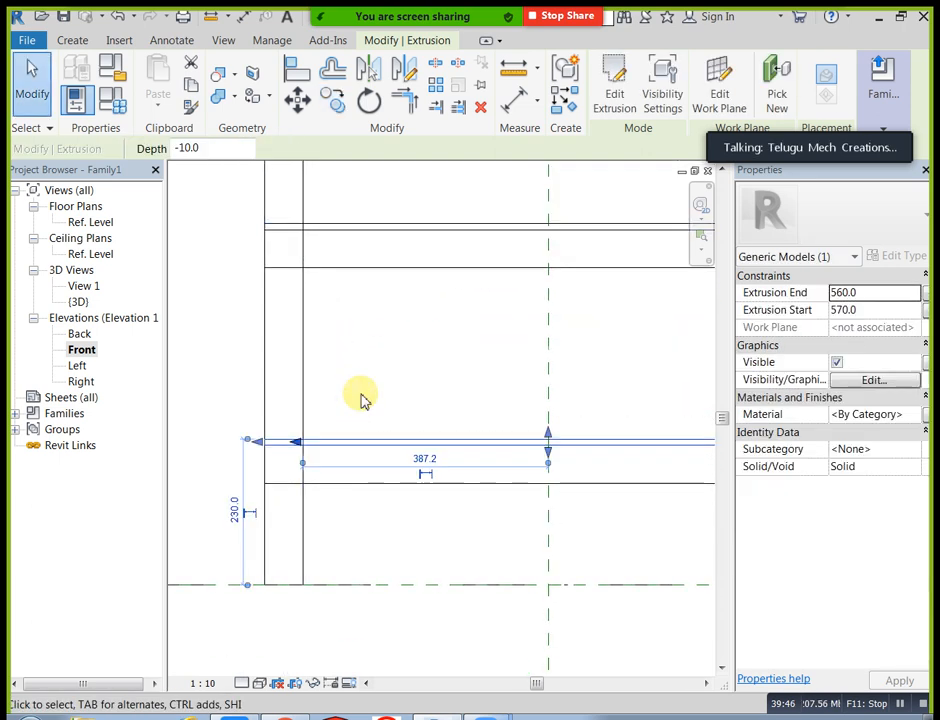
pyautogui.press('Escape')
# - Open the default 3D view and orbit the table to inspect the tabletop and both shelf panels
pyautogui.click(224, 41)
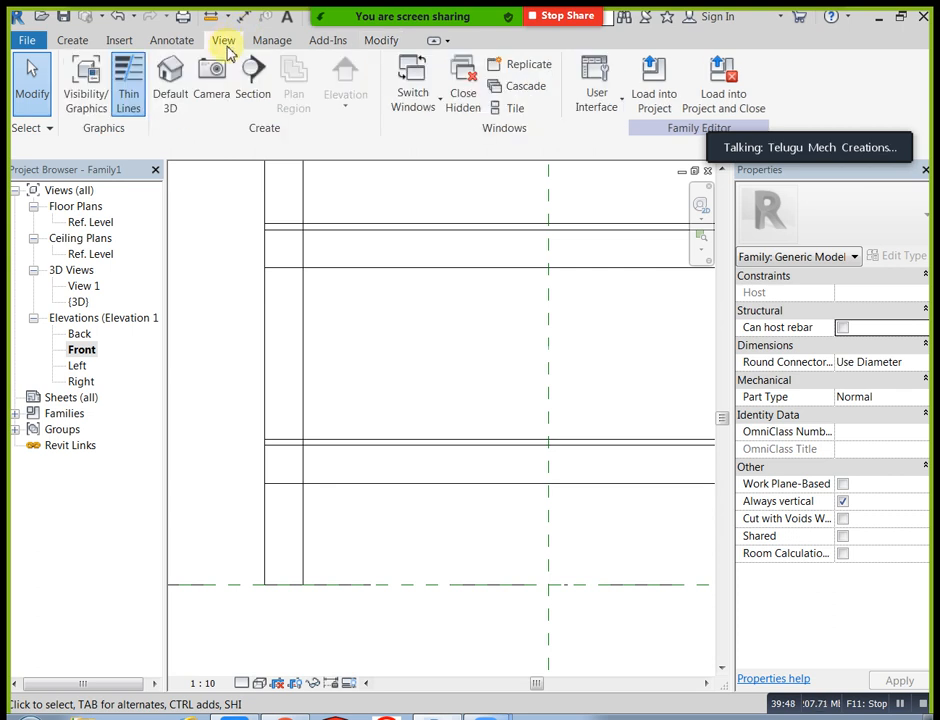
pyautogui.click(172, 80)
pyautogui.keyDown('shift'); pyautogui.moveTo(300, 451); pyautogui.dragTo(376, 530, button='middle'); pyautogui.keyUp('shift')
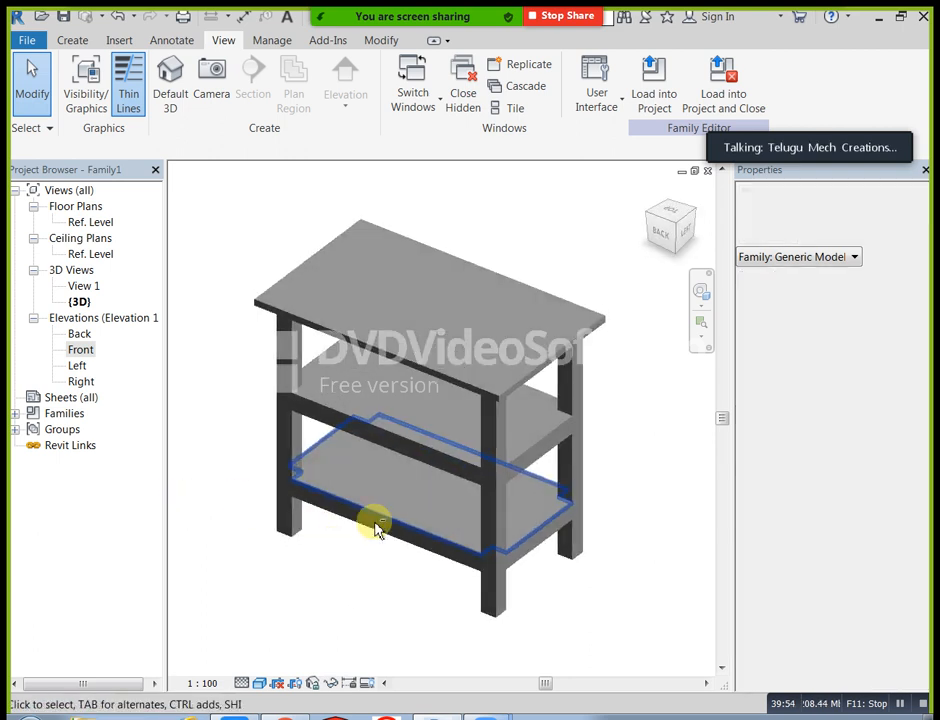
pyautogui.scroll(2, 380, 240)
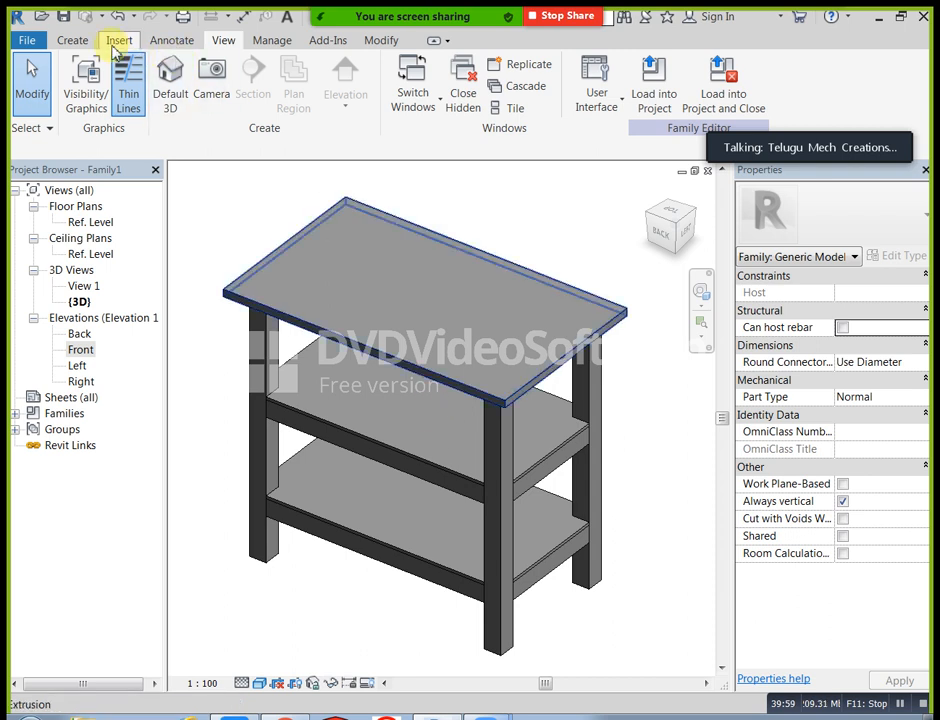
# - Open the material settings for the tabletop extrusion and search the appearance assets for wood
pyautogui.click(72, 40)
pyautogui.click(350, 342)
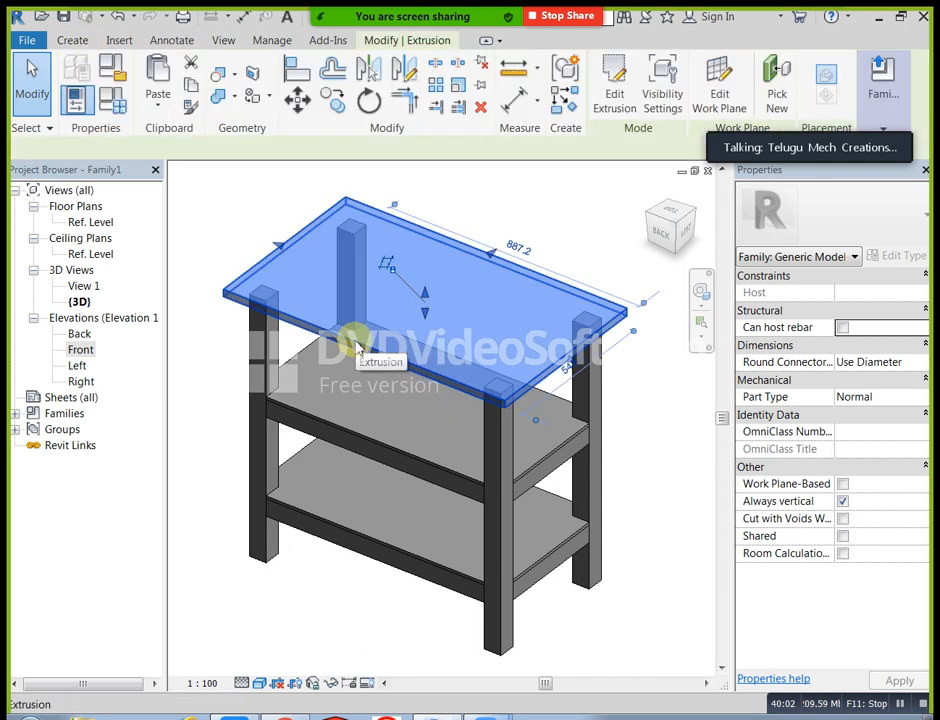
pyautogui.click(918, 418)
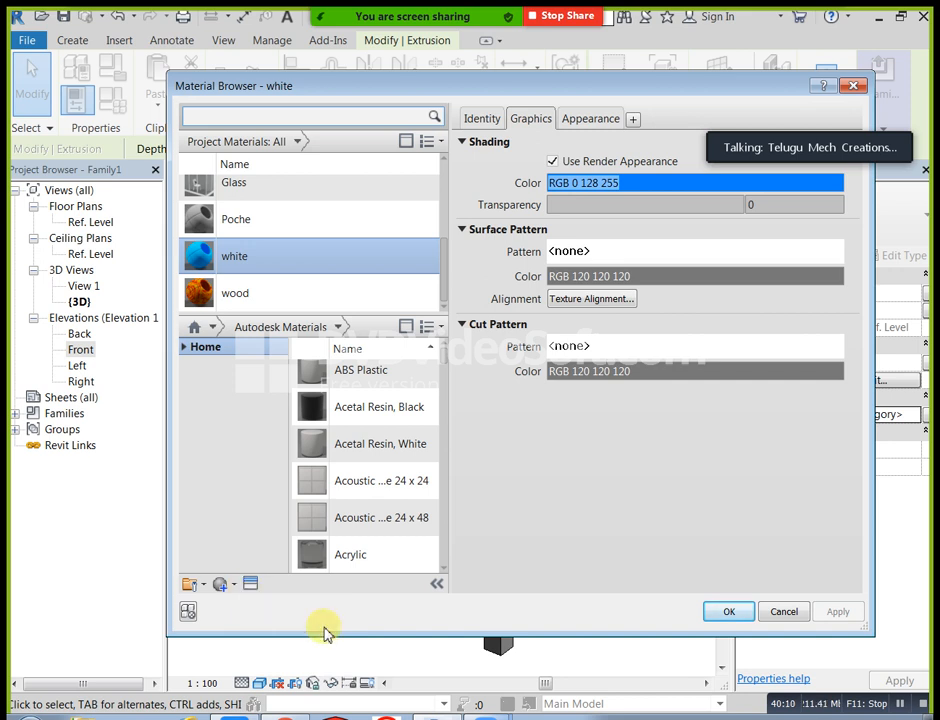
pyautogui.click(251, 585)
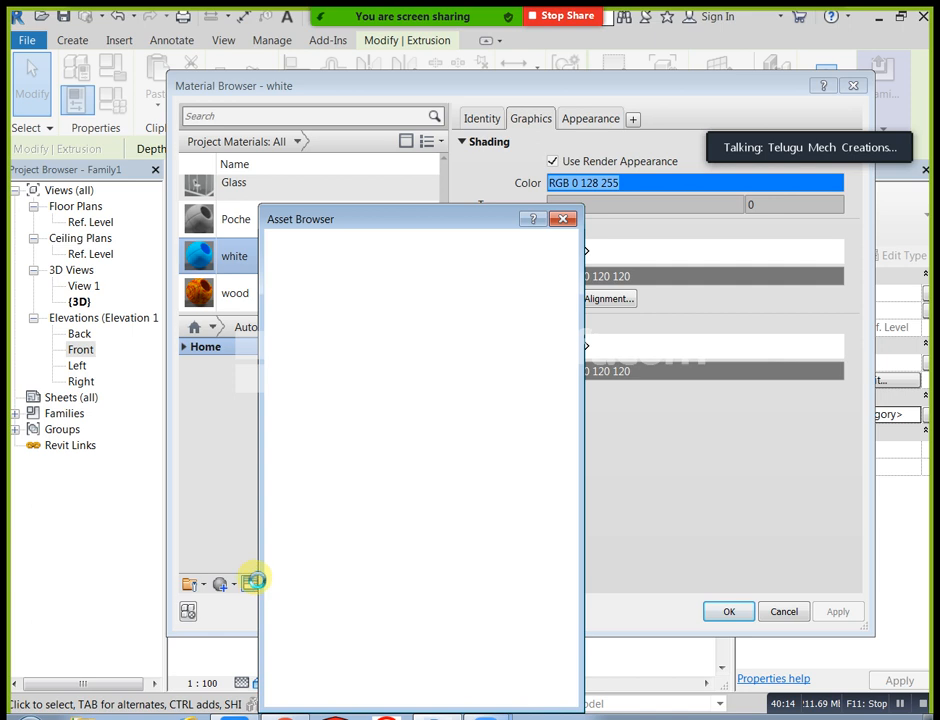
pyautogui.moveTo(381, 228); pyautogui.dragTo(387, 186)
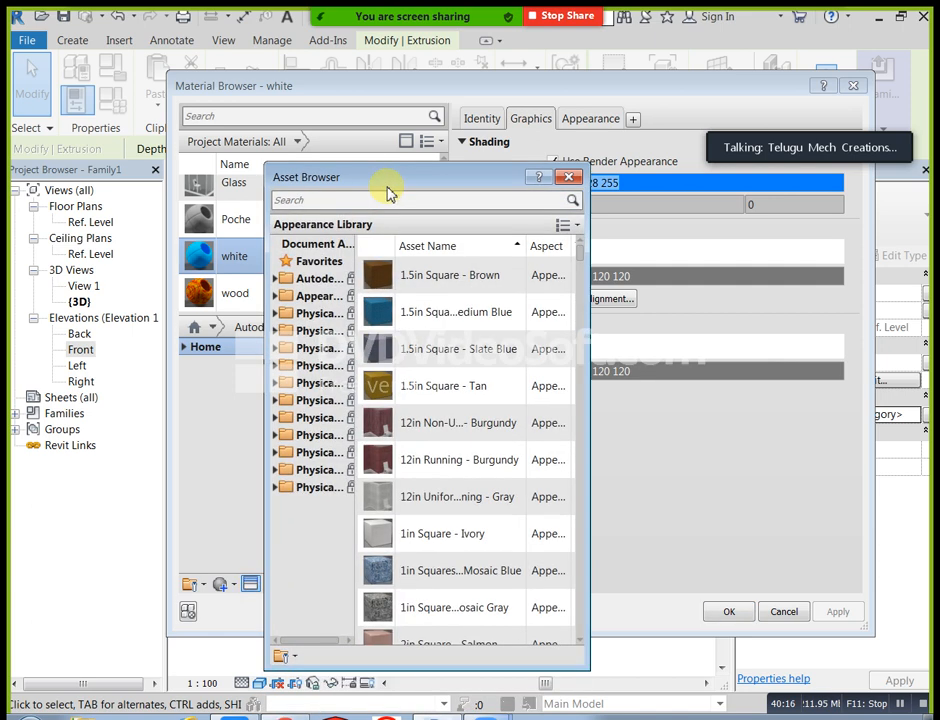
pyautogui.click(389, 200)
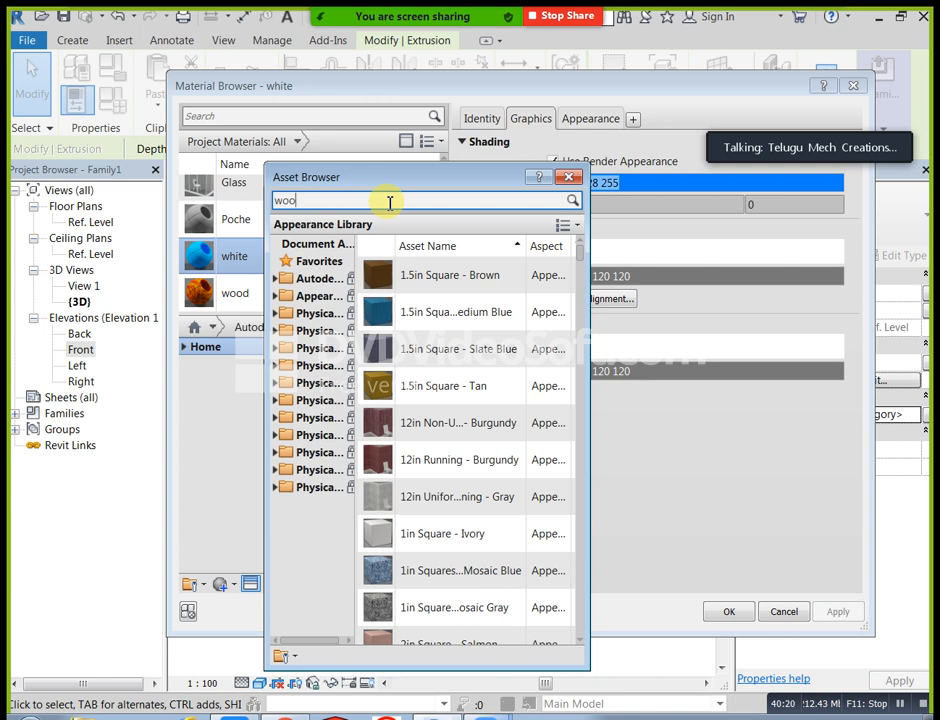
pyautogui.press('Return')
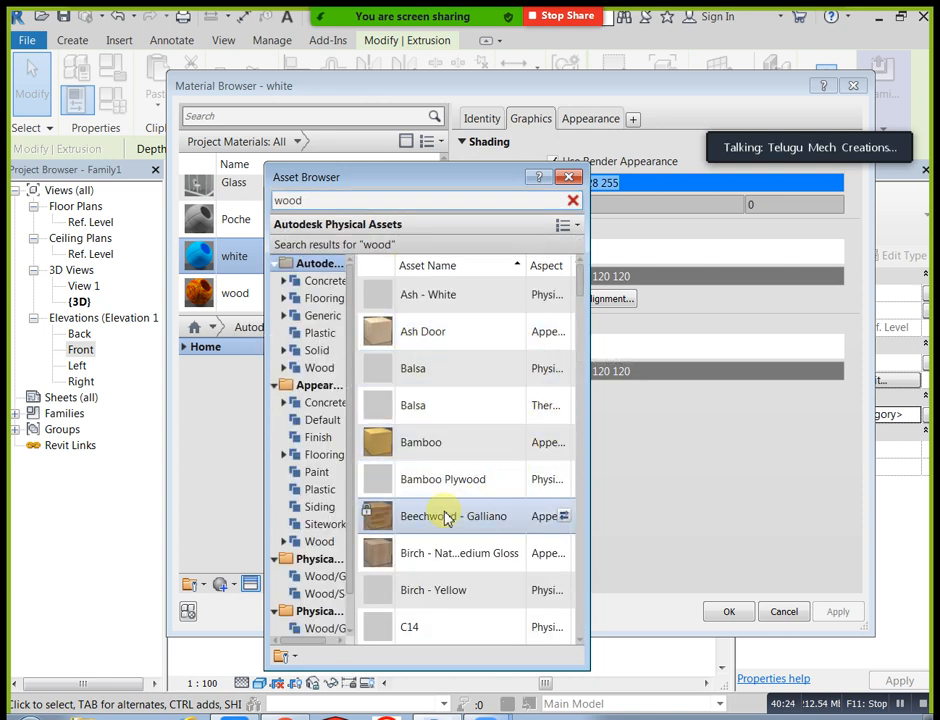
# - Look through the wood asset categories and replace the white material's appearance with Wax - Black on Red Wood from Finish
pyautogui.click(316, 437)
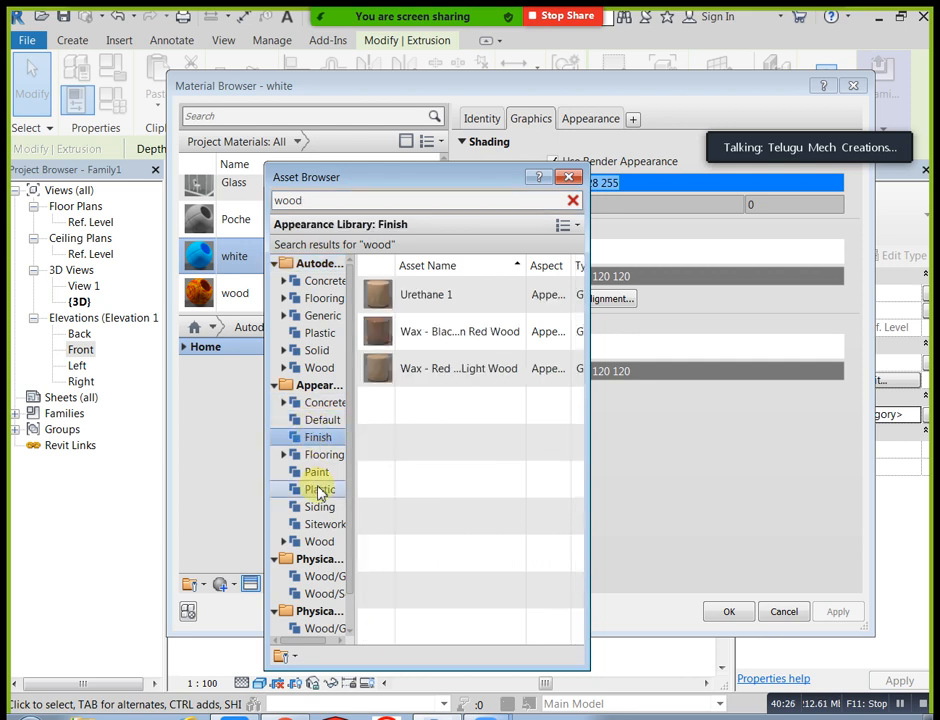
pyautogui.click(316, 455)
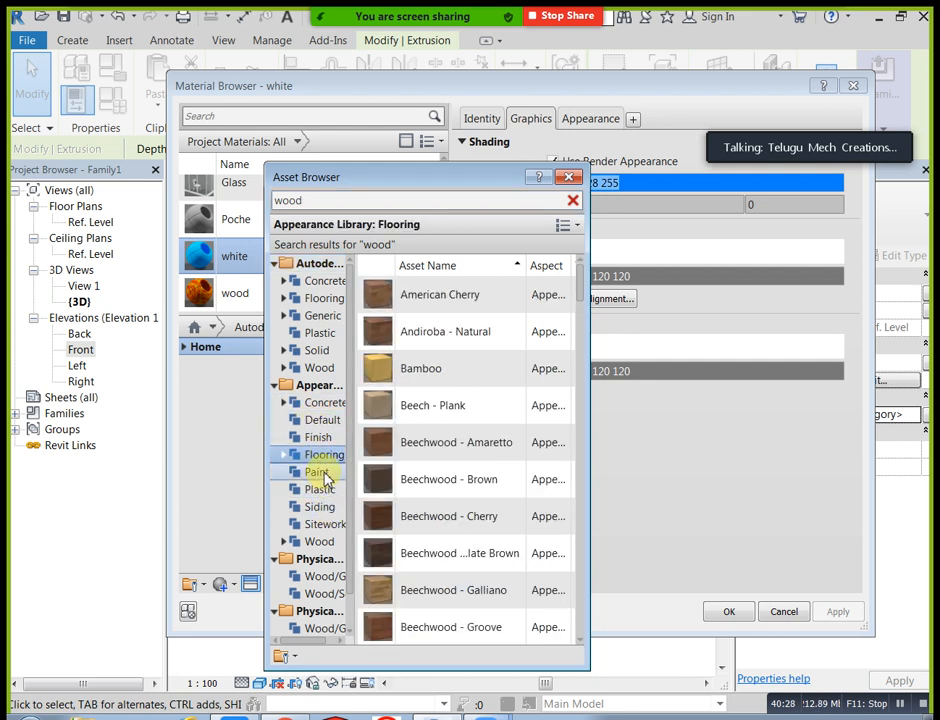
pyautogui.click(318, 473)
pyautogui.click(320, 490)
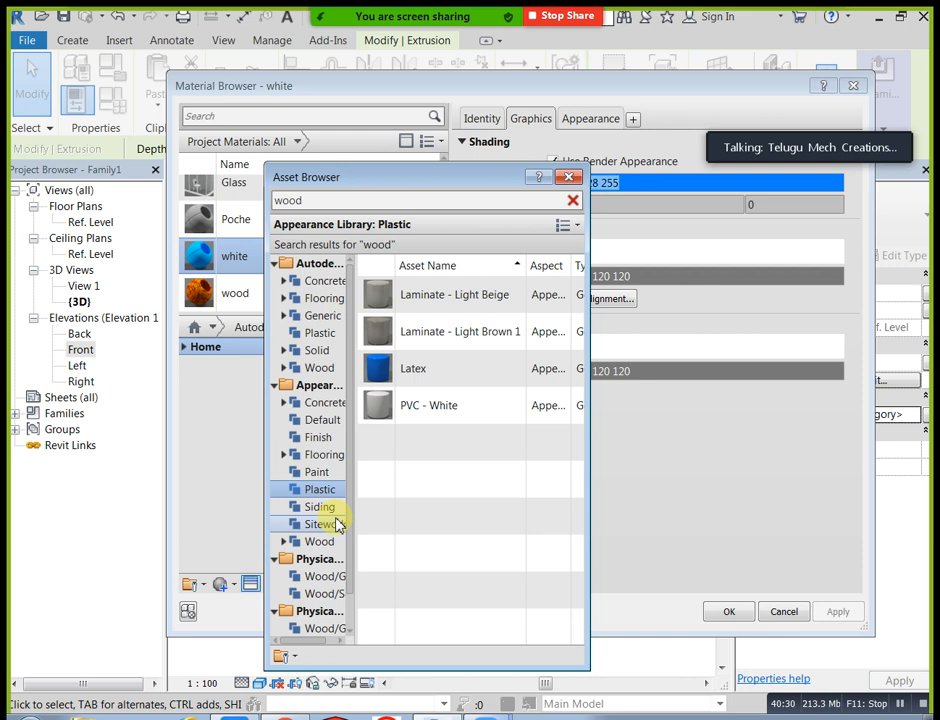
pyautogui.click(322, 507)
pyautogui.click(326, 524)
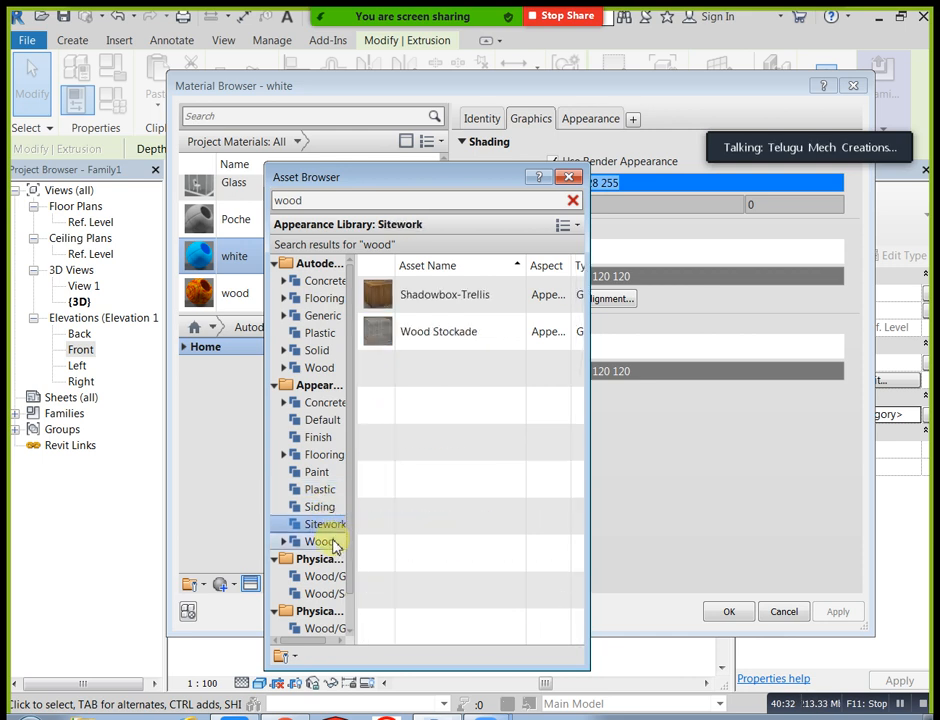
pyautogui.click(330, 542)
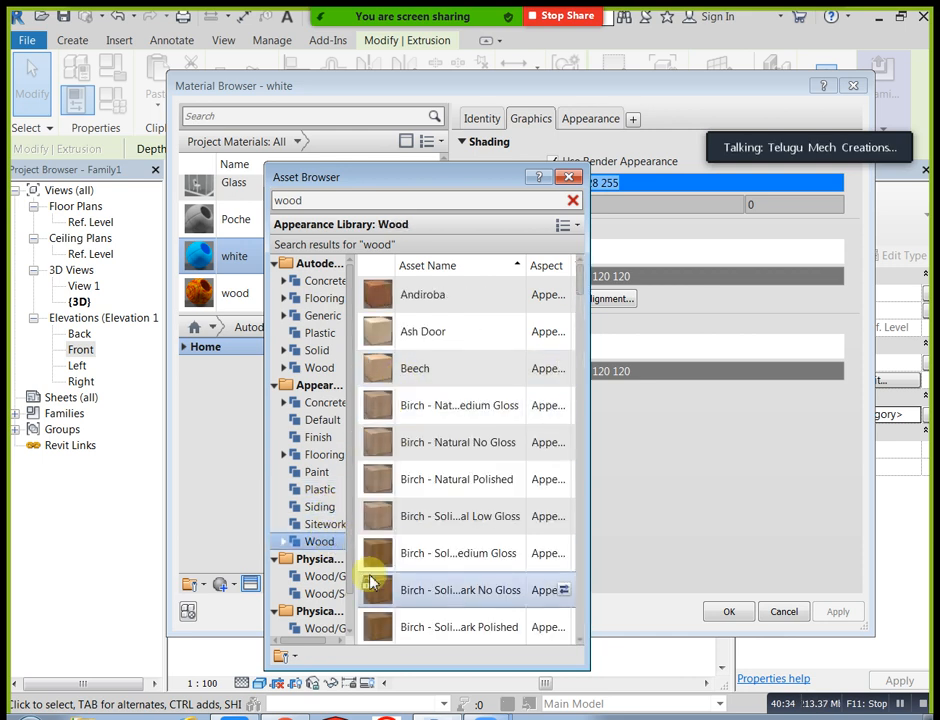
pyautogui.click(330, 442)
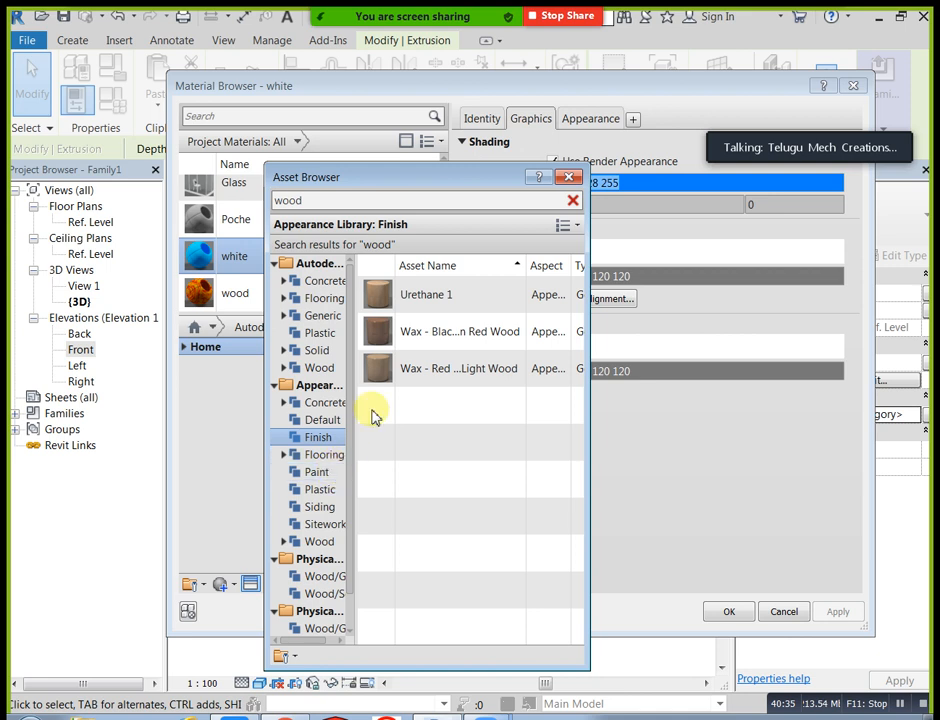
pyautogui.moveTo(479, 337)
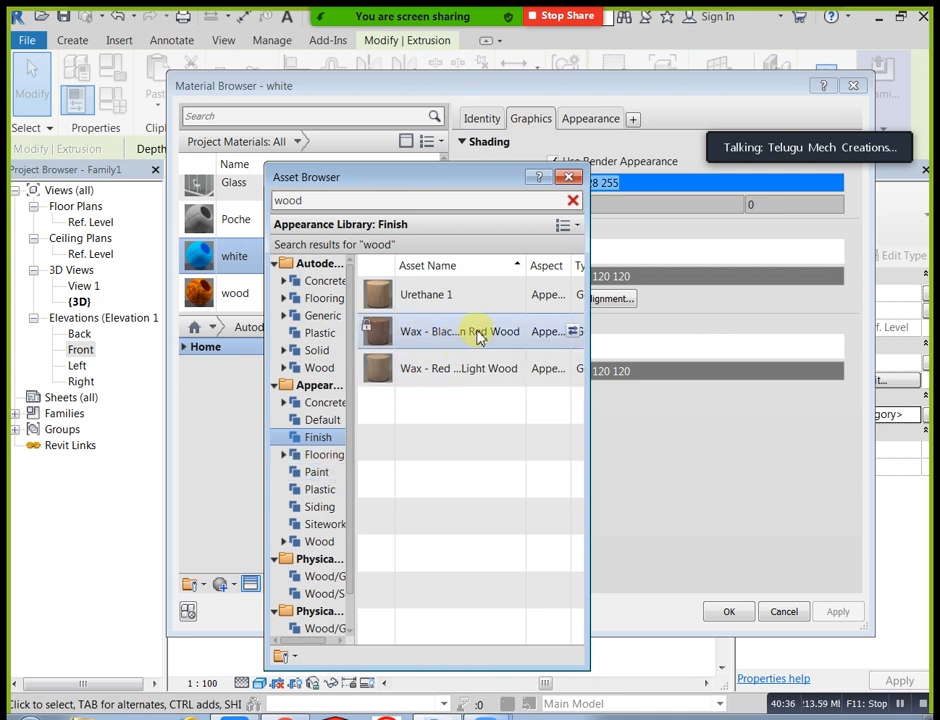
pyautogui.click(573, 331)
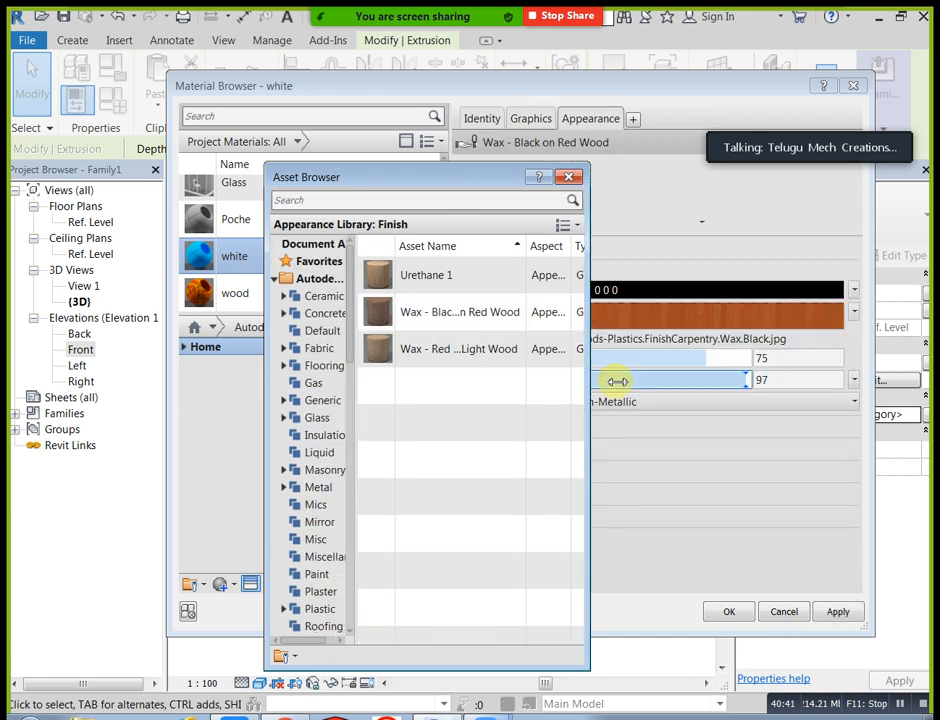
pyautogui.click(569, 181)
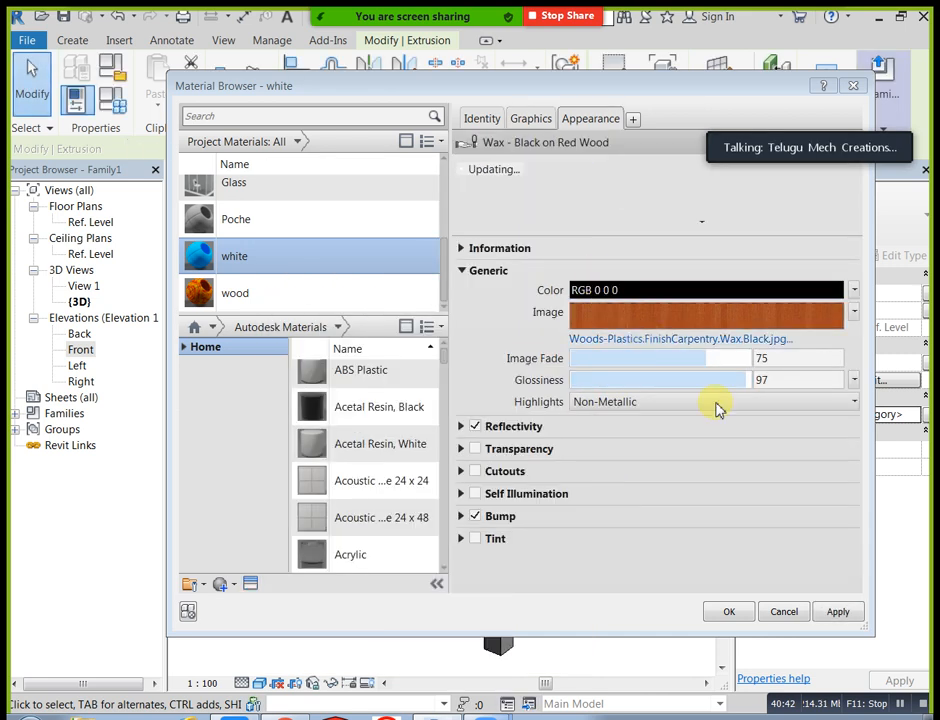
# - Check the white material's shading and appearance settings, apply the changed appearance and deselect the tabletop
pyautogui.click(531, 119)
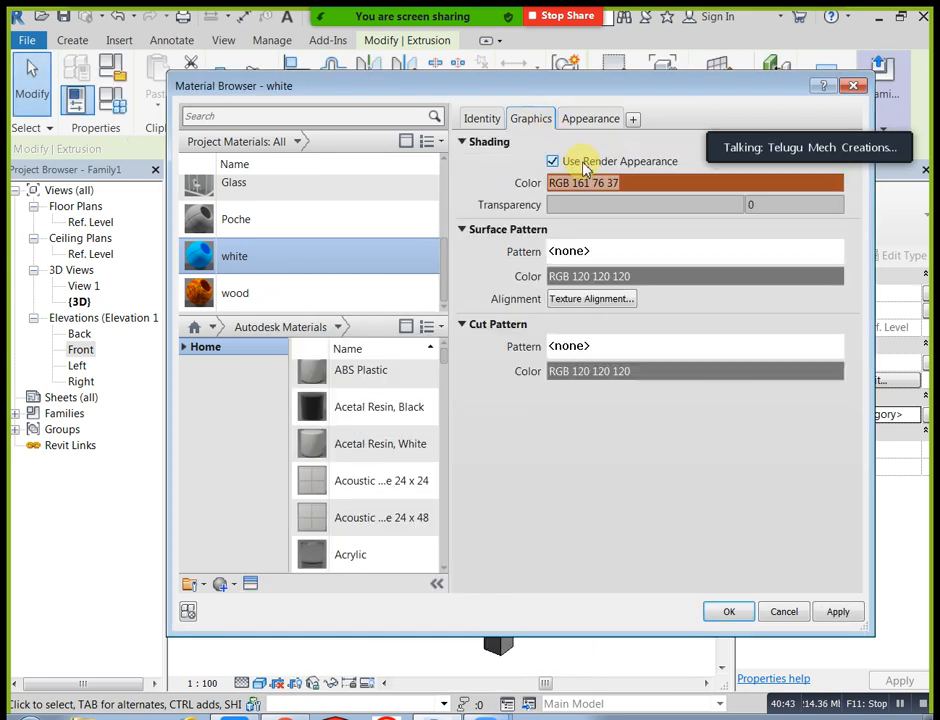
pyautogui.click(590, 119)
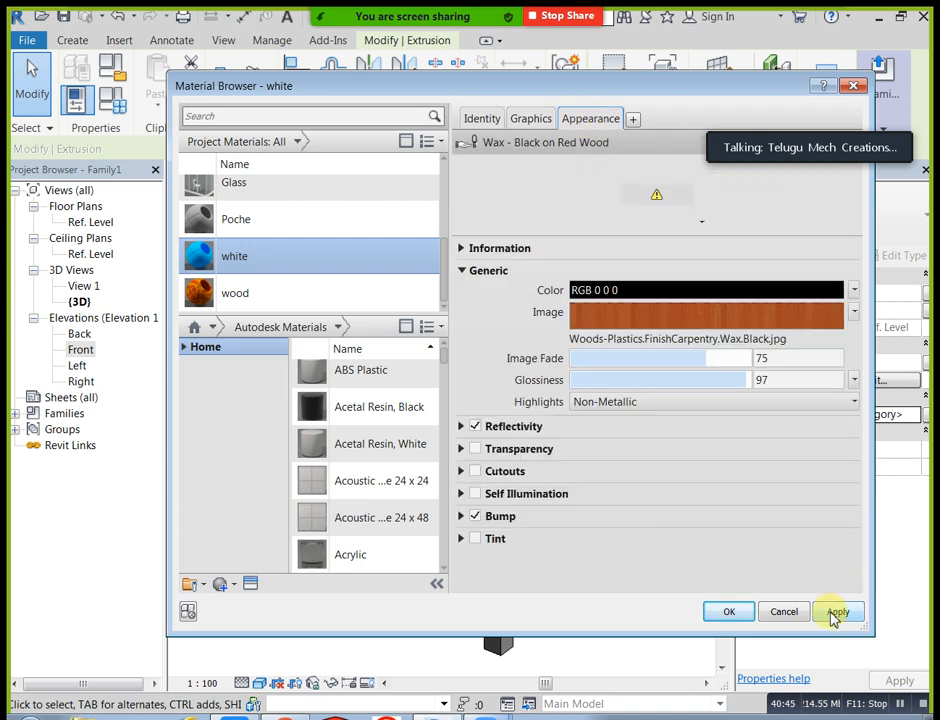
pyautogui.click(836, 613)
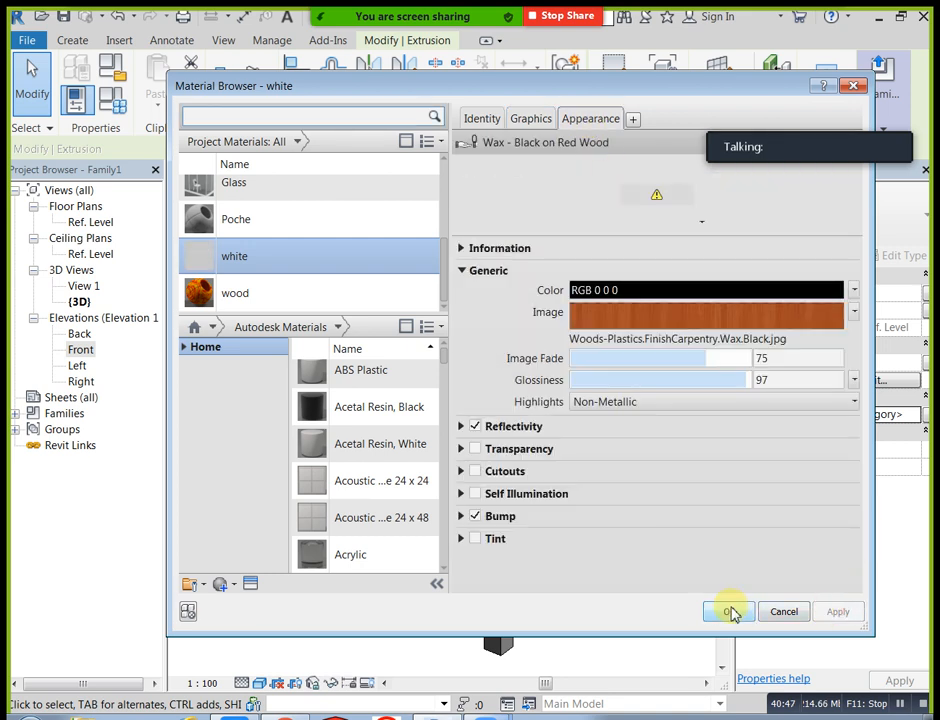
pyautogui.click(731, 612)
pyautogui.click(675, 596)
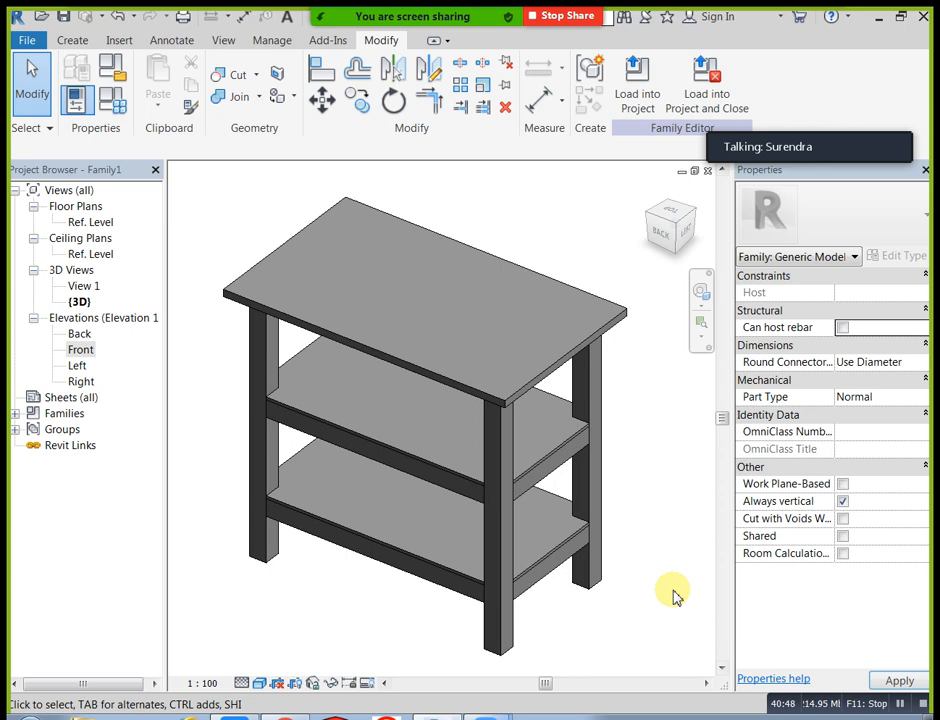
# - Assign the white material to the tabletop extrusion and look at the table from a lower angle
pyautogui.click(625, 315)
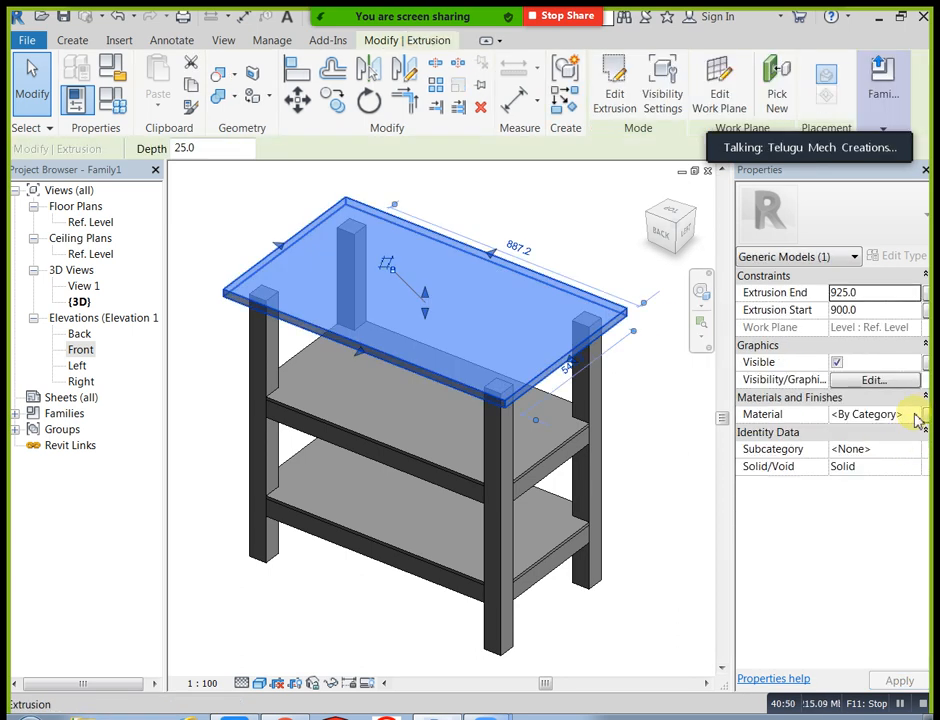
pyautogui.click(917, 416)
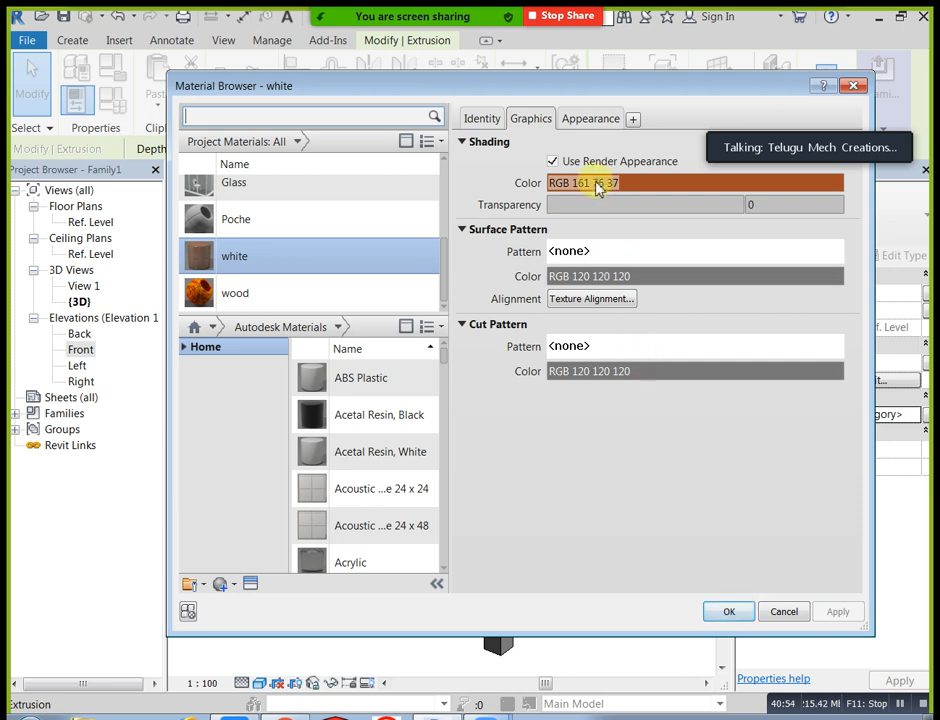
pyautogui.click(595, 122)
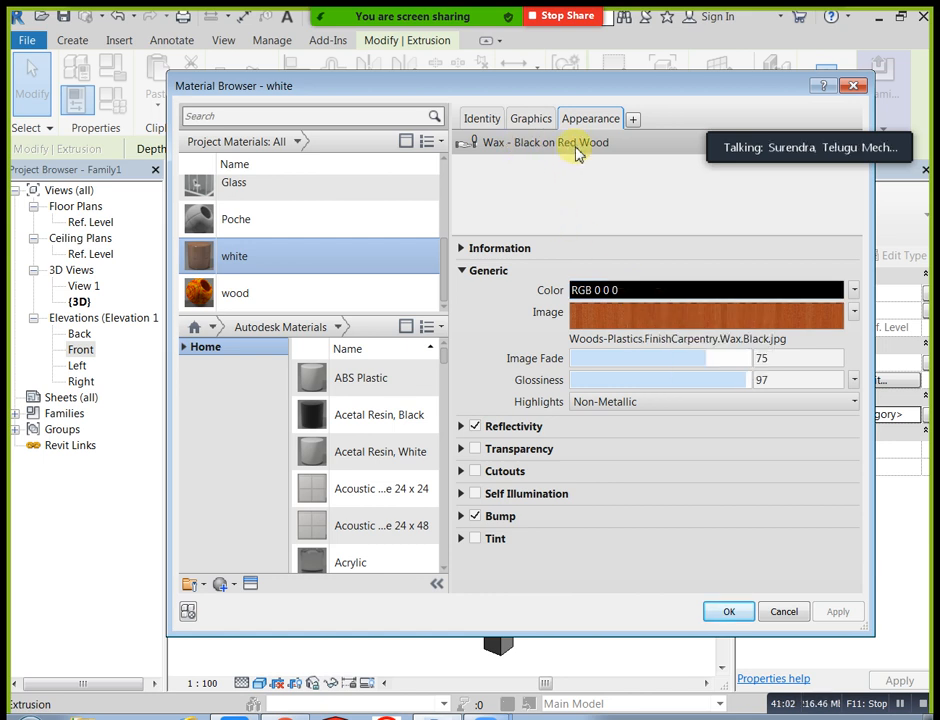
pyautogui.click(729, 611)
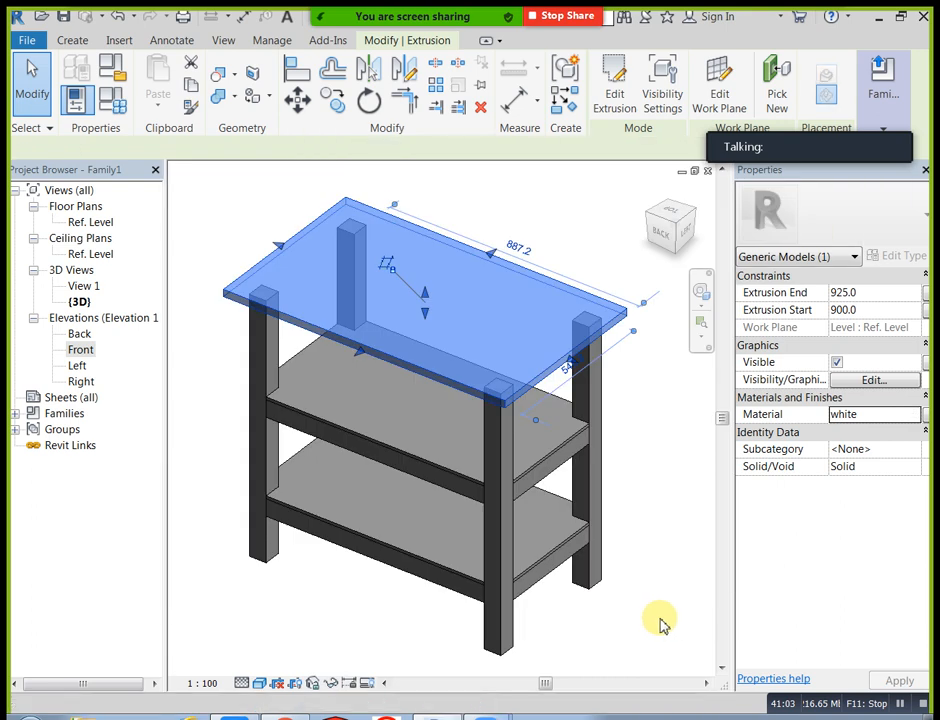
pyautogui.click(660, 617)
pyautogui.keyDown('shift'); pyautogui.moveTo(455, 539); pyautogui.dragTo(625, 480, button='middle'); pyautogui.keyUp('shift')
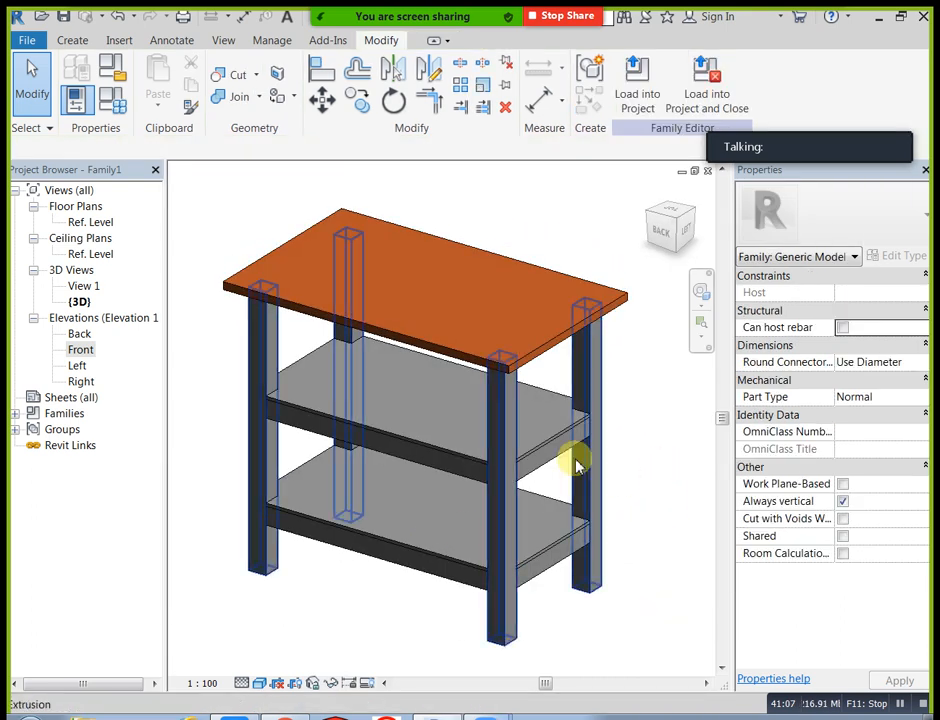
# - Open the material settings for the four-leg extrusion and search the appearance assets for wood
pyautogui.click(503, 640)
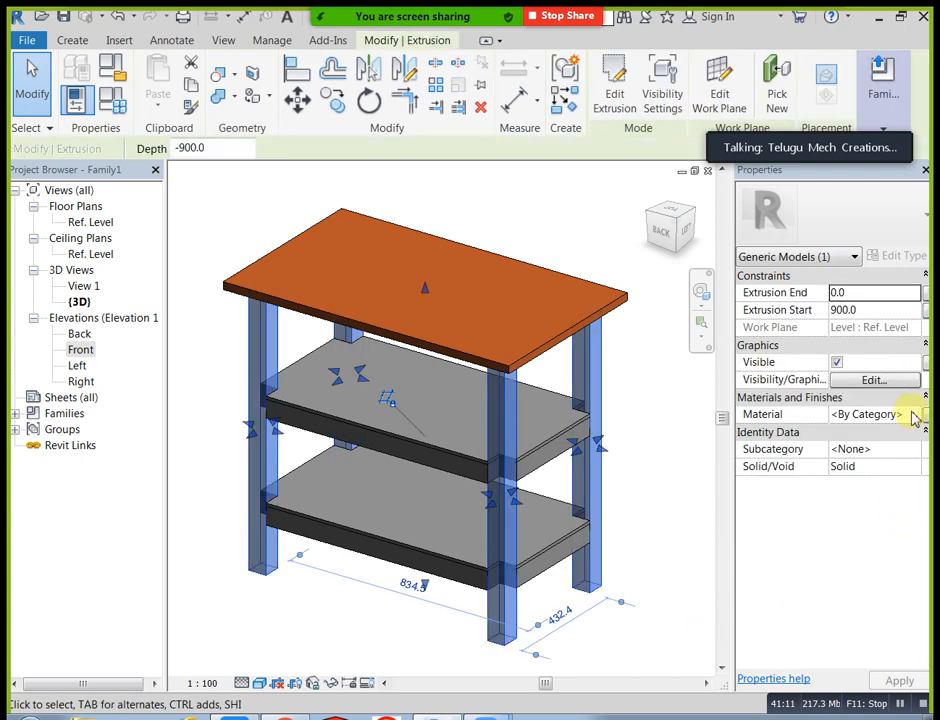
pyautogui.click(920, 414)
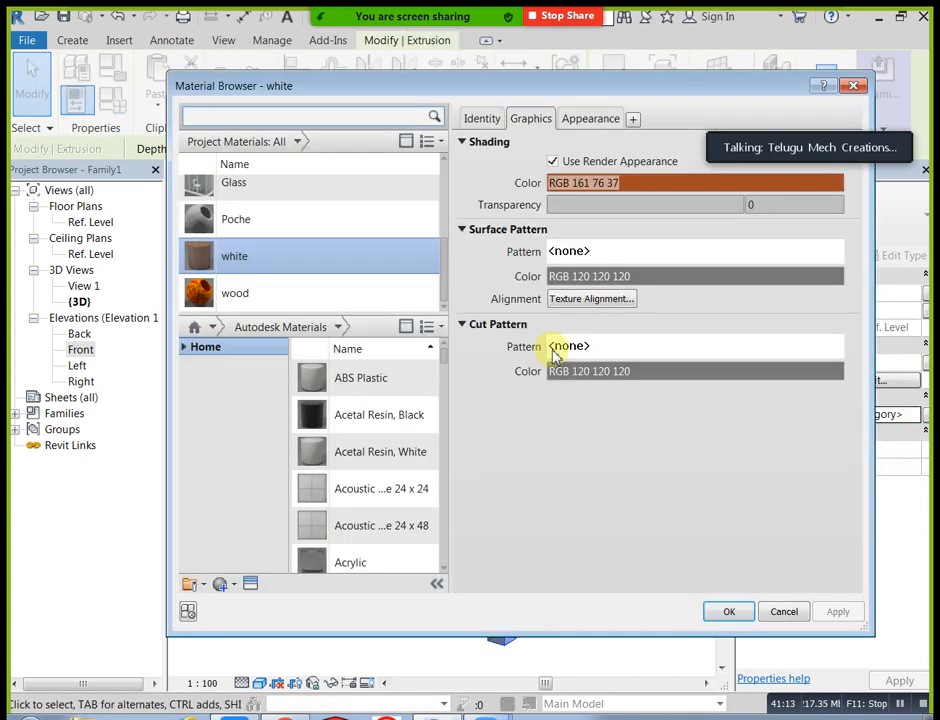
pyautogui.click(250, 583)
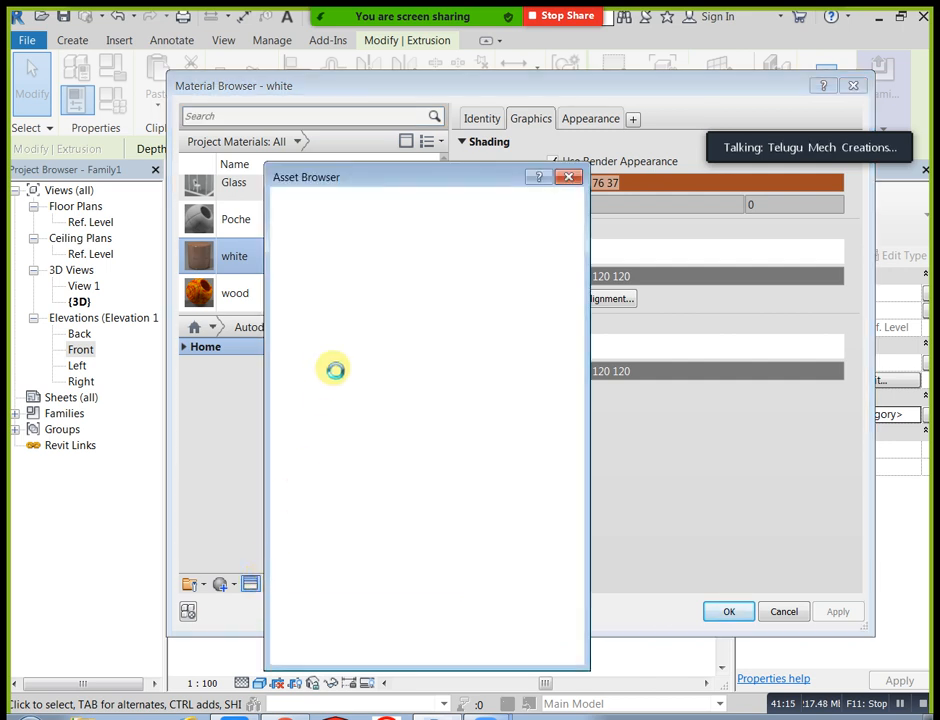
pyautogui.click(432, 207)
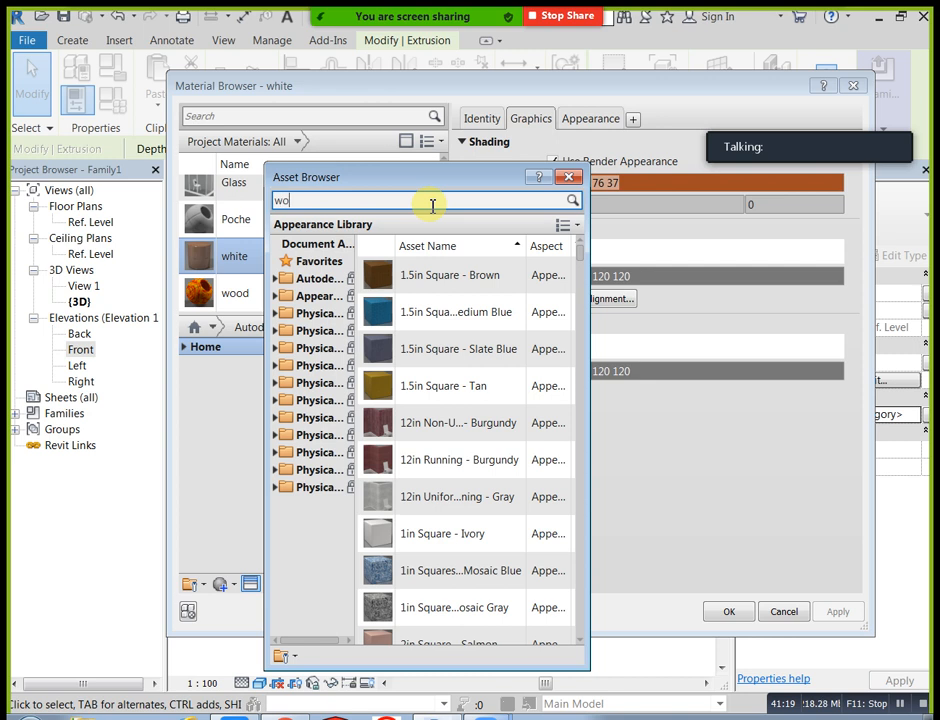
pyautogui.press('Return')
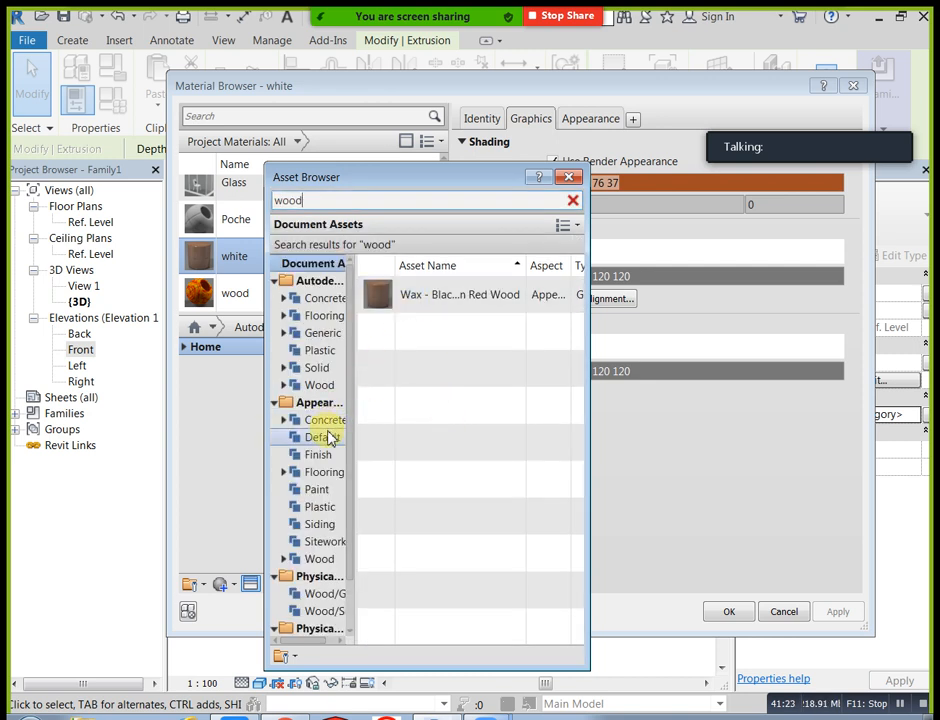
# - Browse the Appearance Library categories and replace the white material's appearance with Board-Batten from Siding
pyautogui.click(330, 437)
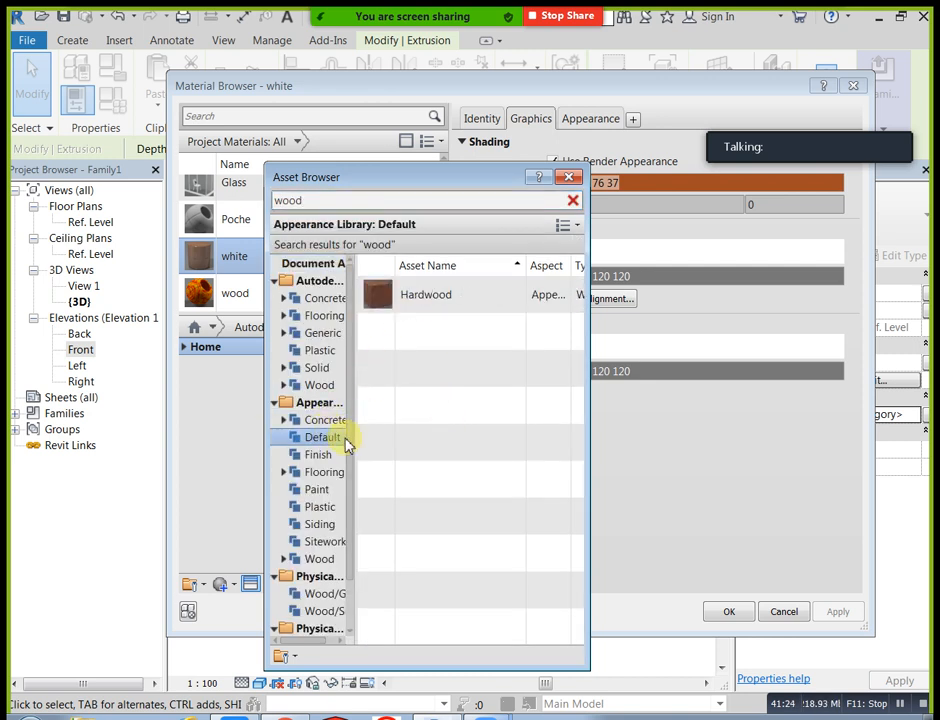
pyautogui.click(318, 490)
pyautogui.click(334, 508)
pyautogui.click(332, 524)
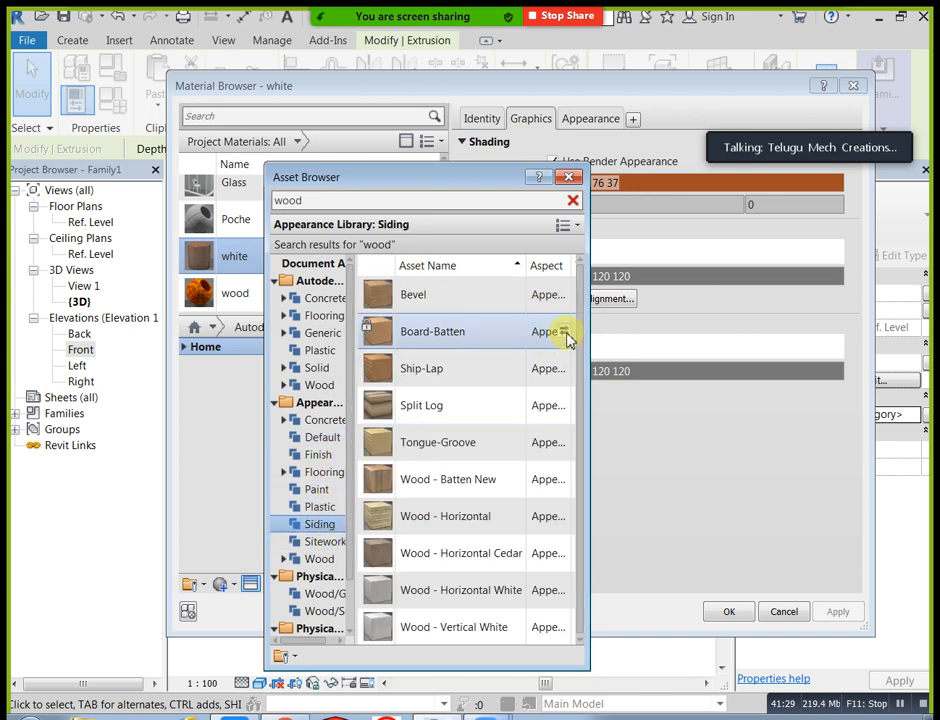
pyautogui.click(565, 333)
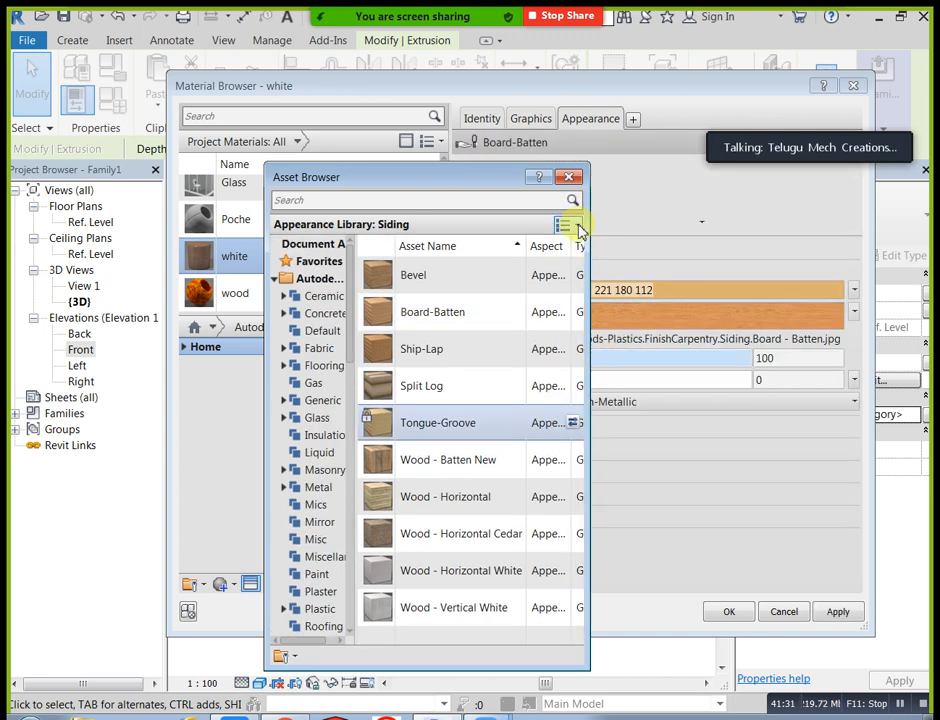
# - Close the asset browser, check the white material's shading settings and accept its Board-Batten appearance
pyautogui.click(568, 177)
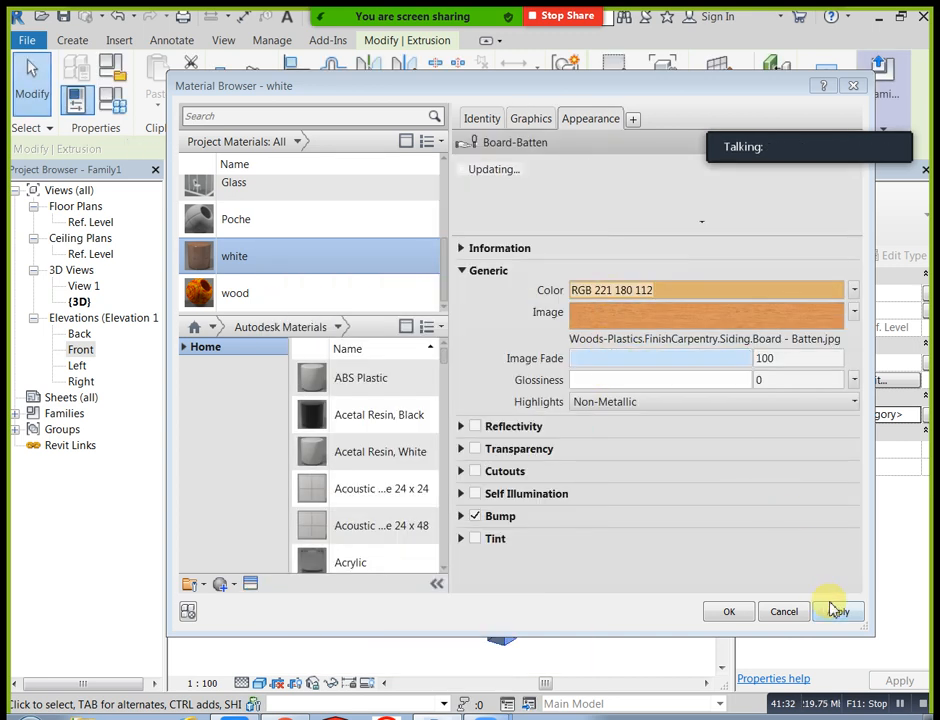
pyautogui.click(529, 119)
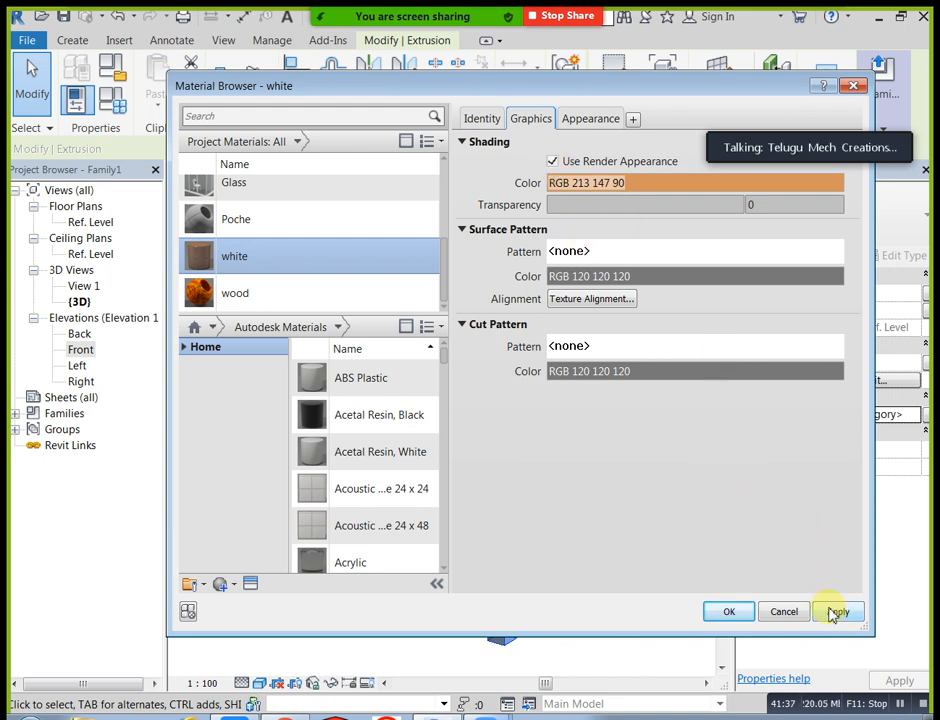
pyautogui.click(740, 613)
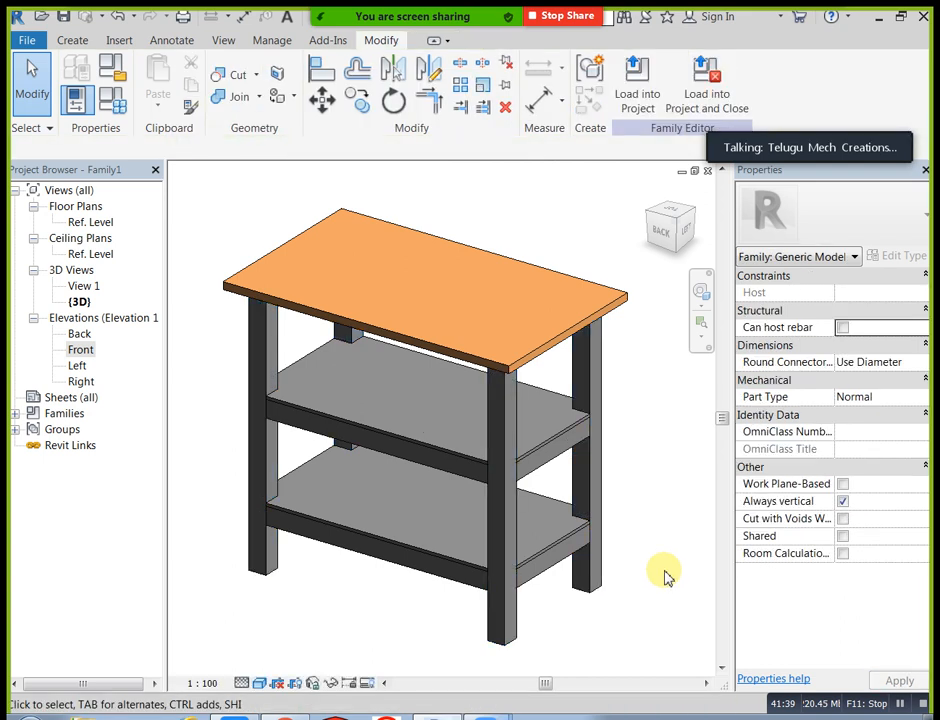
# - Assign the white material to the four-leg extrusion and deselect it
pyautogui.click(514, 612)
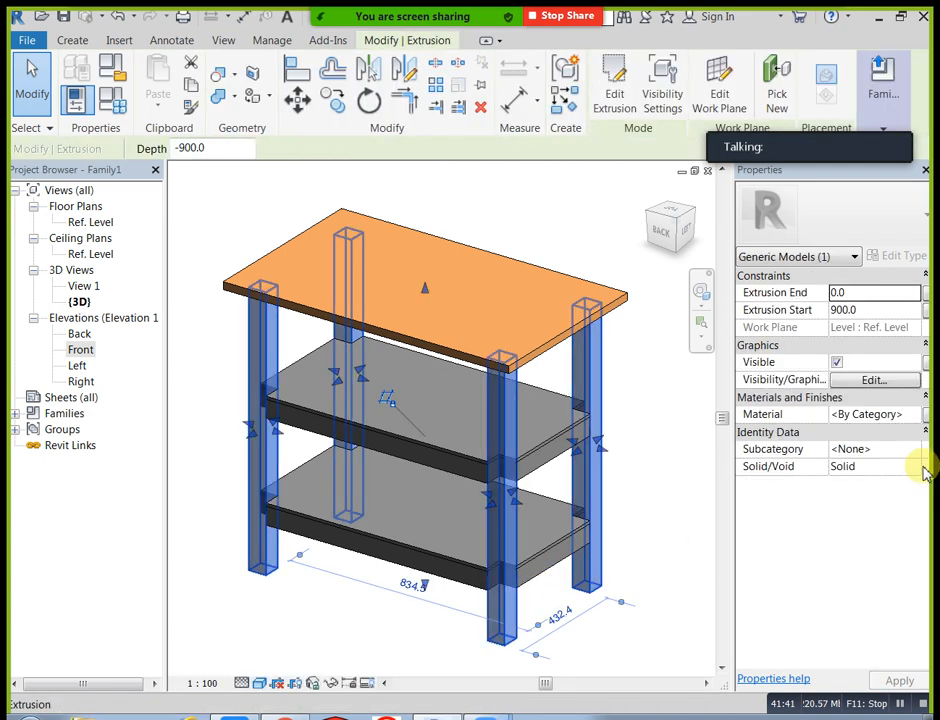
pyautogui.click(915, 414)
pyautogui.click(919, 414)
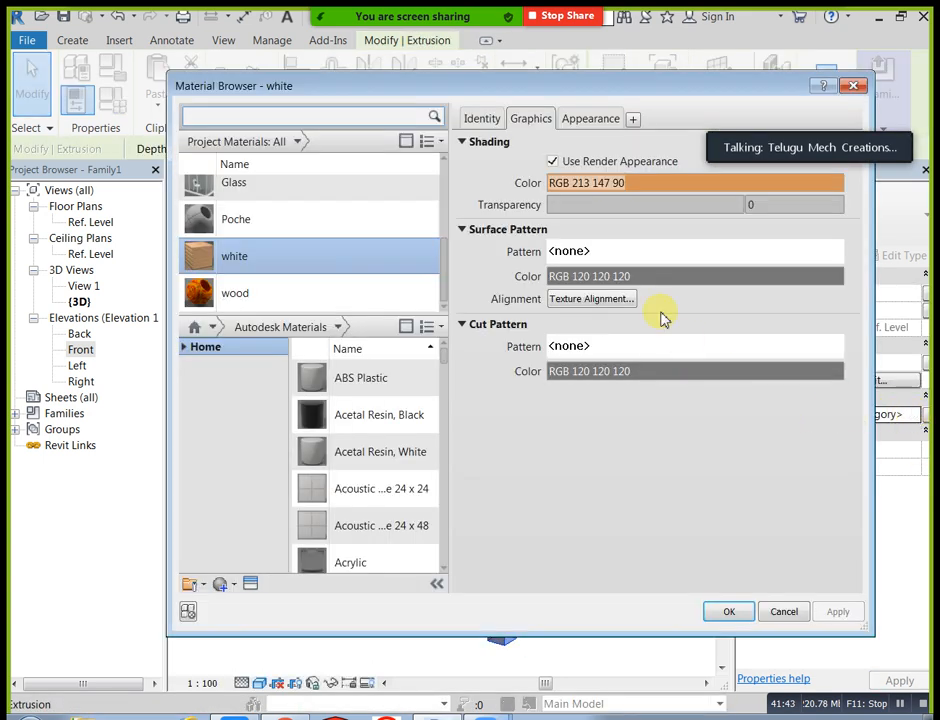
pyautogui.click(738, 620)
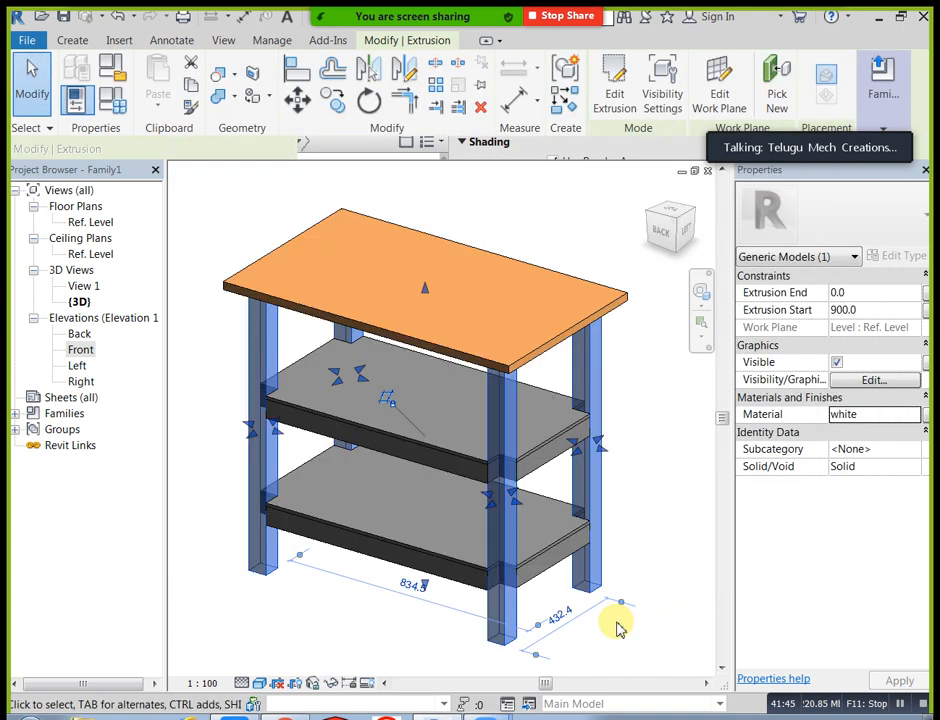
pyautogui.click(619, 622)
# - Paint the top faces of the upper and lower shelf panels with the white material
pyautogui.keyDown('shift'); pyautogui.moveTo(343, 596); pyautogui.dragTo(465, 480, button='middle'); pyautogui.keyUp('shift')
pyautogui.click(283, 103)
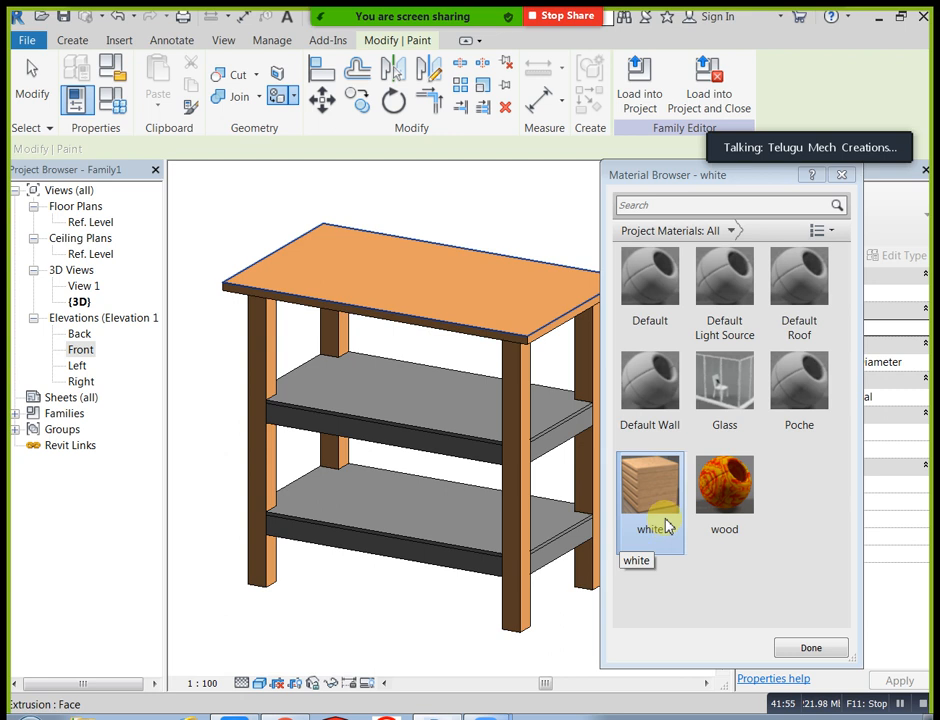
pyautogui.click(413, 405)
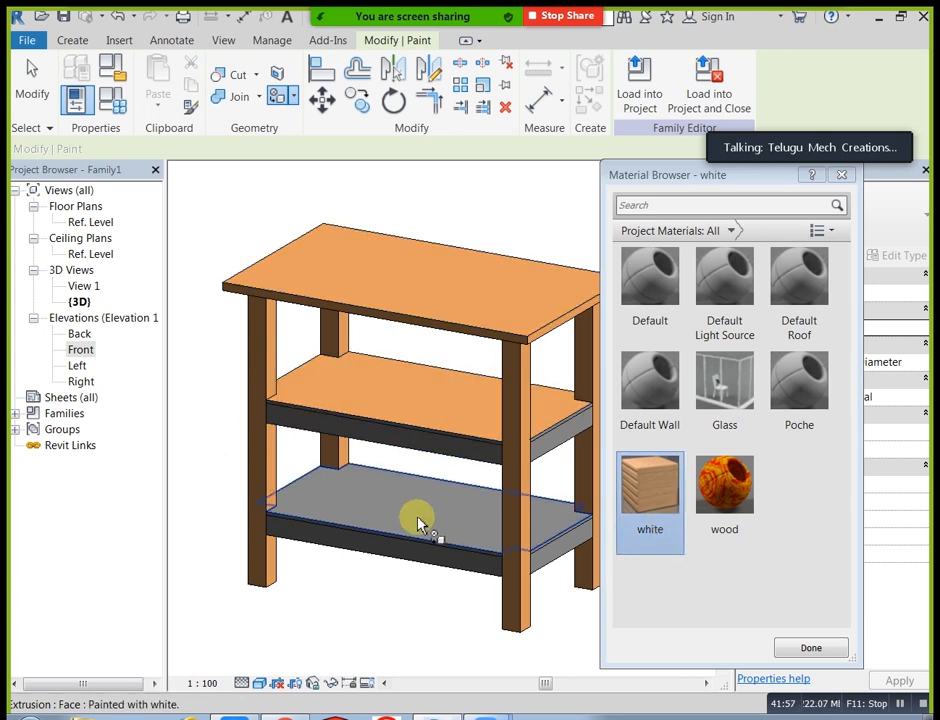
pyautogui.click(418, 517)
# - Paint the outer rail faces on both levels around the table with the wood material
pyautogui.click(724, 487)
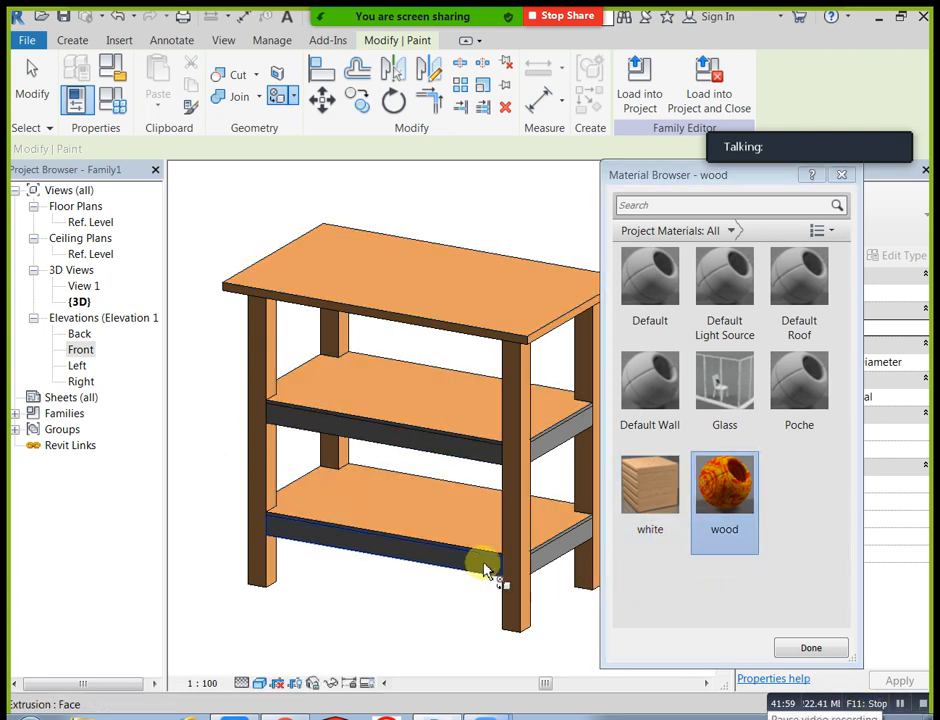
pyautogui.click(490, 571)
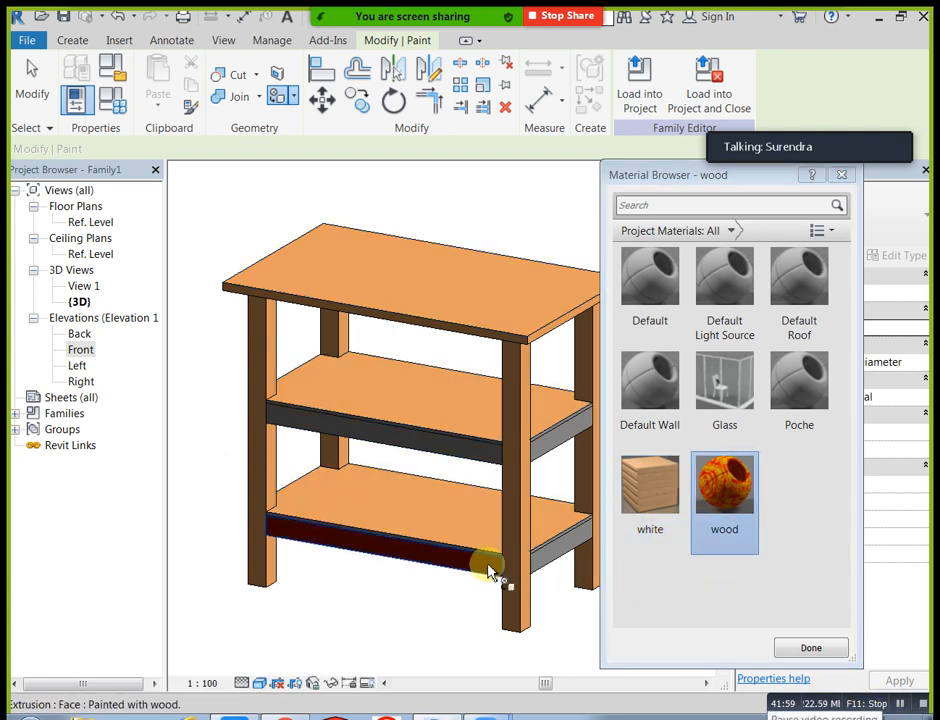
pyautogui.click(576, 544)
pyautogui.moveTo(579, 587)
pyautogui.keyDown('shift'); pyautogui.mouseDown(button='middle')
pyautogui.moveTo(448, 607)
pyautogui.moveTo(311, 611)
pyautogui.moveTo(330, 605)
pyautogui.mouseUp(button='middle'); pyautogui.keyUp('shift')
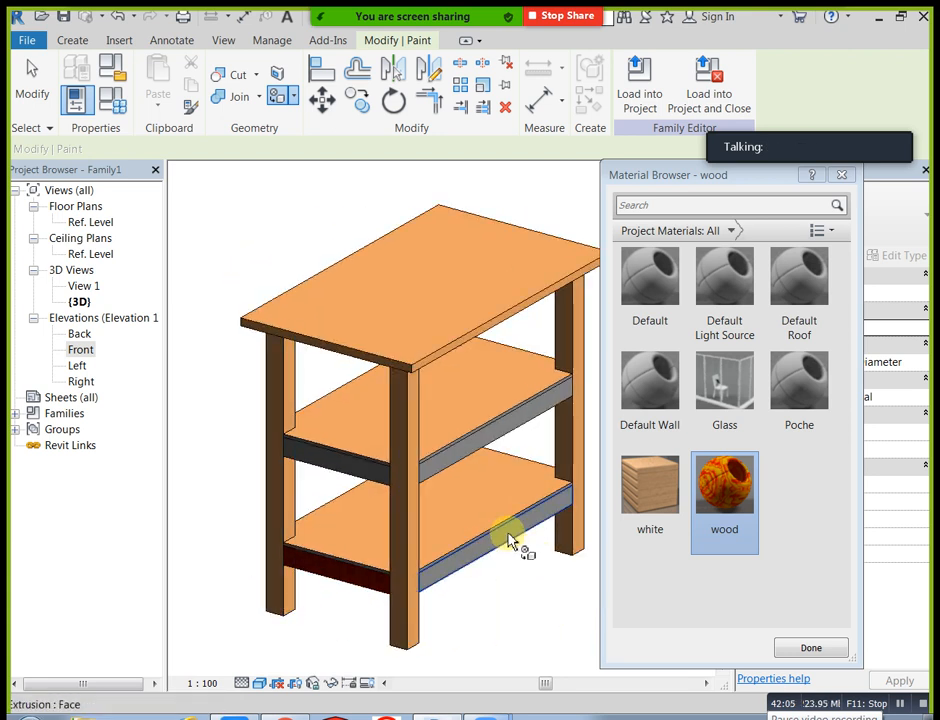
pyautogui.click(497, 434)
pyautogui.click(340, 462)
pyautogui.moveTo(243, 523)
pyautogui.keyDown('shift'); pyautogui.mouseDown(button='middle')
pyautogui.moveTo(535, 550)
pyautogui.moveTo(489, 447)
pyautogui.mouseUp(button='middle'); pyautogui.keyUp('shift')
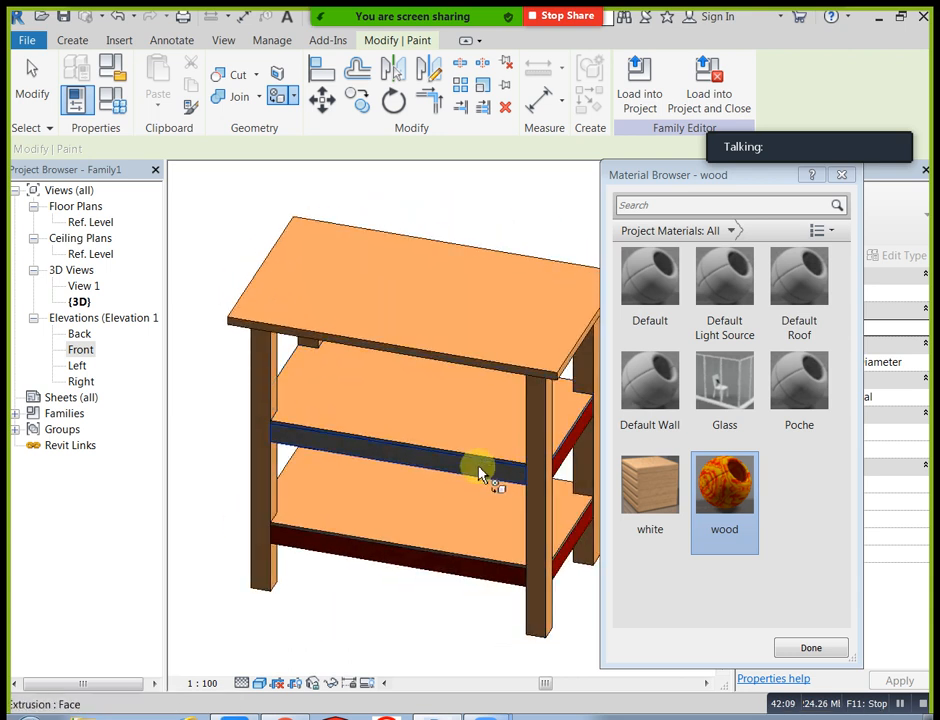
pyautogui.moveTo(352, 555)
pyautogui.keyDown('shift'); pyautogui.mouseDown(button='middle')
pyautogui.moveTo(503, 569)
pyautogui.moveTo(315, 562)
pyautogui.mouseUp(button='middle'); pyautogui.keyUp('shift')
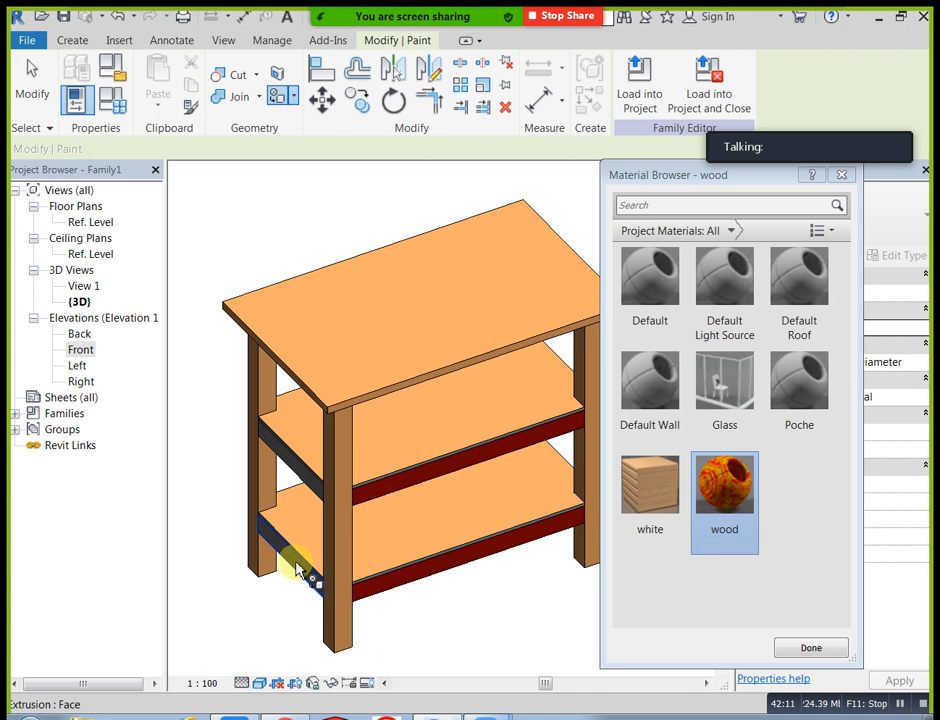
pyautogui.click(303, 489)
# - Paint the tabletop's upper face with the wood material and finish painting
pyautogui.click(356, 316)
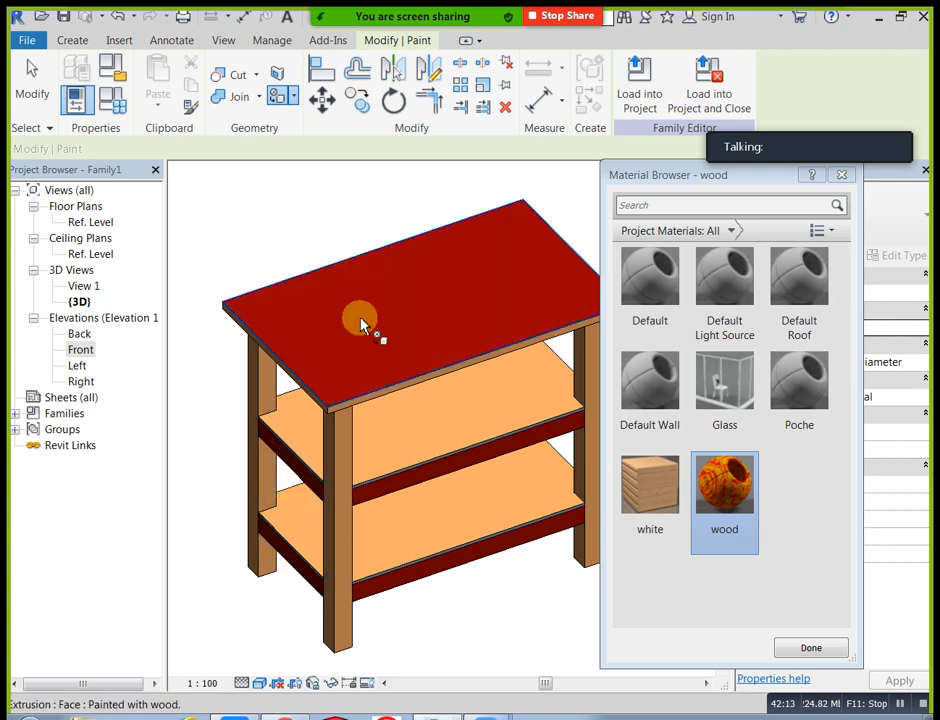
pyautogui.click(842, 176)
pyautogui.moveTo(527, 606)
pyautogui.keyDown('shift'); pyautogui.mouseDown(button='middle')
pyautogui.moveTo(587, 621)
pyautogui.moveTo(411, 611)
pyautogui.moveTo(543, 508)
pyautogui.mouseUp(button='middle'); pyautogui.keyUp('shift')
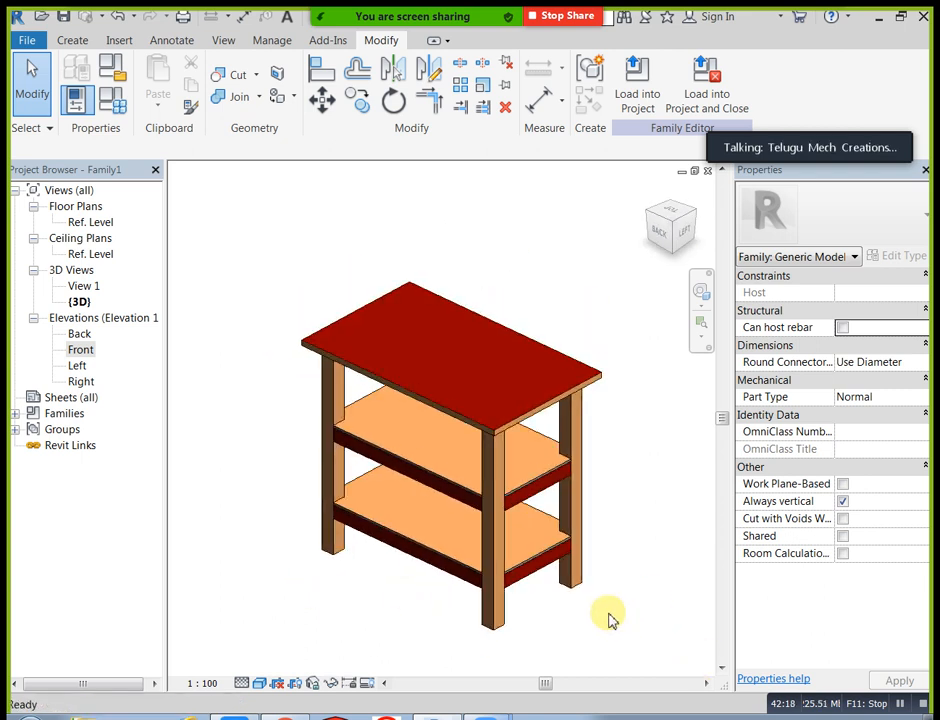
pyautogui.scroll(2, 612, 620)
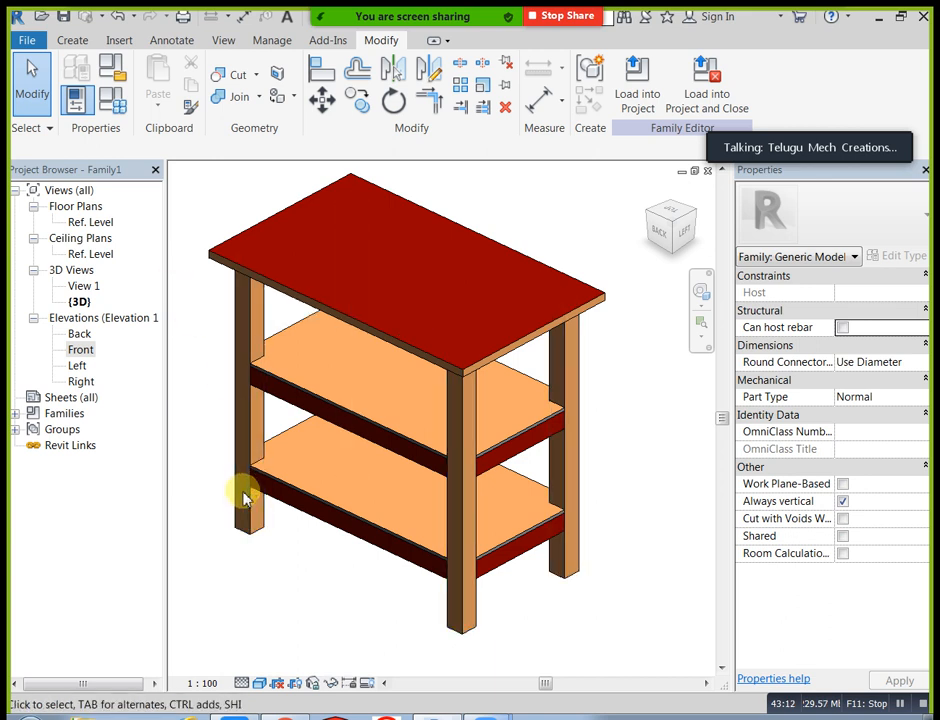
pyautogui.keyDown('shift'); pyautogui.moveTo(237, 489); pyautogui.dragTo(430, 517, button='middle'); pyautogui.keyUp('shift')
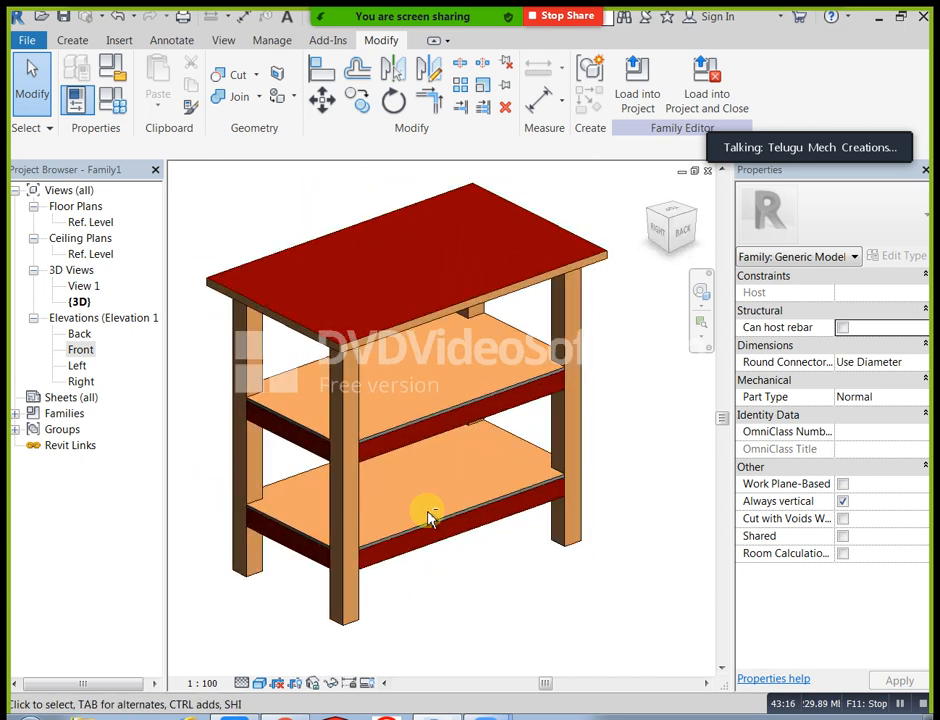
pyautogui.keyDown('shift'); pyautogui.moveTo(652, 453); pyautogui.dragTo(460, 481, button='middle'); pyautogui.keyUp('shift')
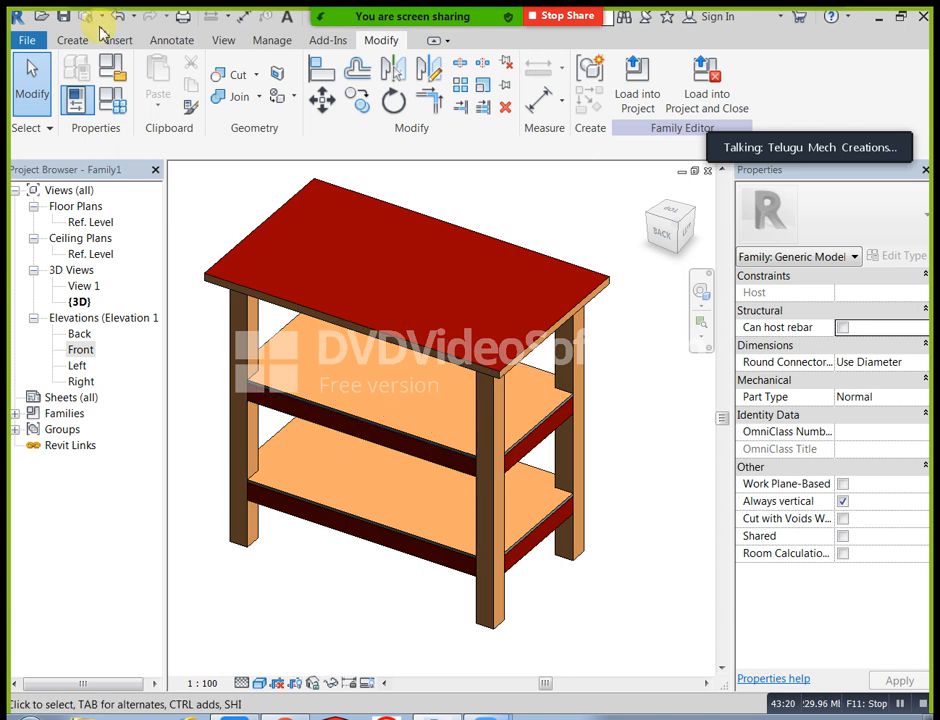
pyautogui.click(72, 40)
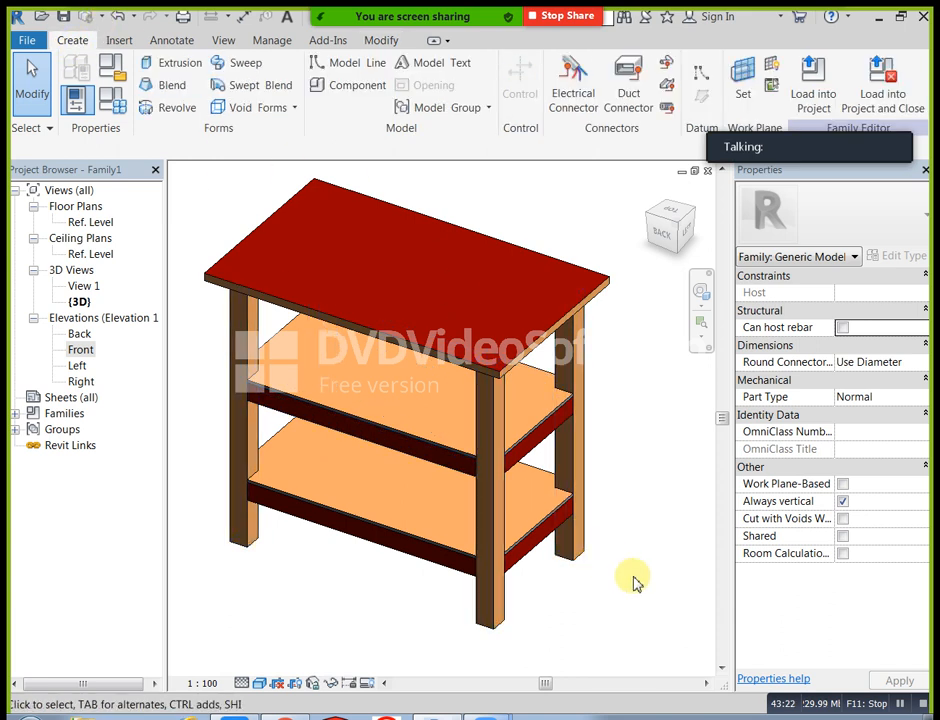